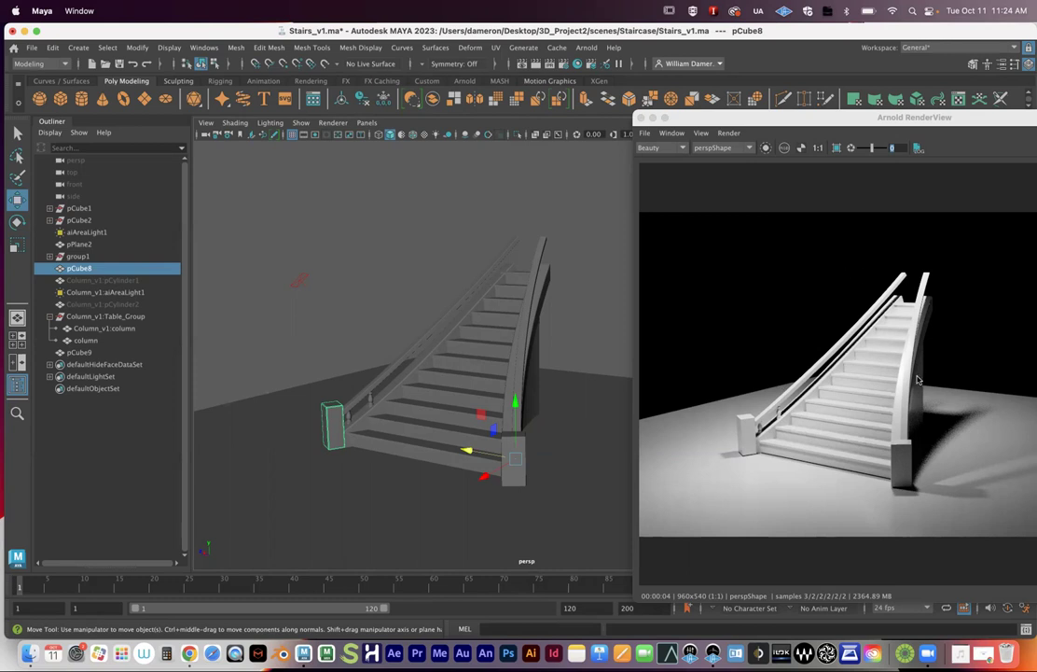
Look over the rendered staircase from the side and the front, and minimize the Arnold RenderView window
left_click_drag(857, 380, 927, 297, "alt")
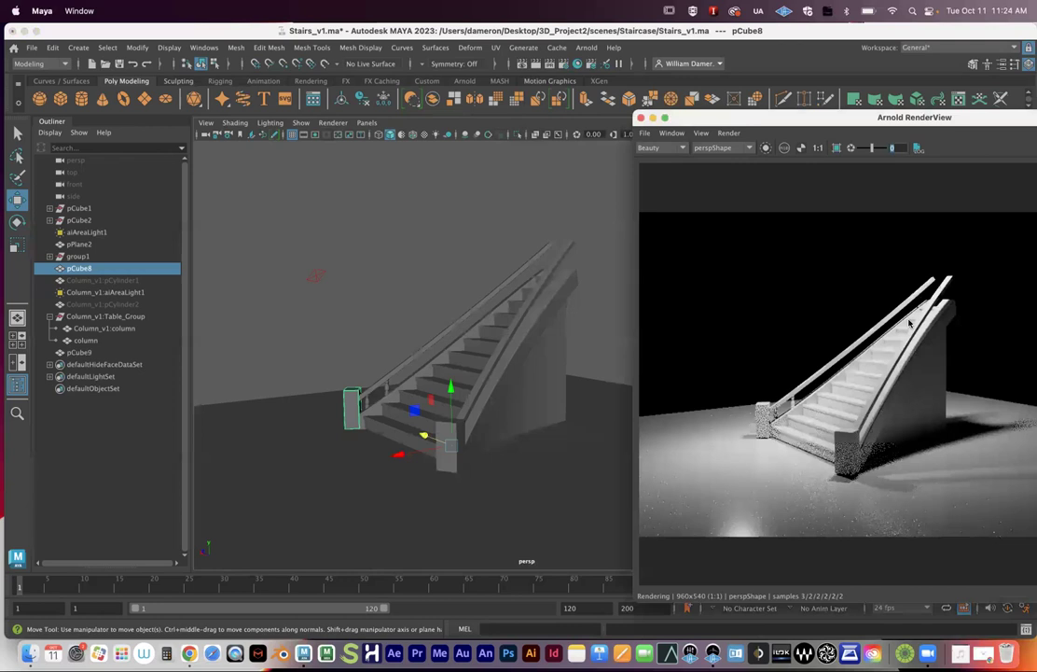
left_click_drag(779, 404, 877, 381, "alt")
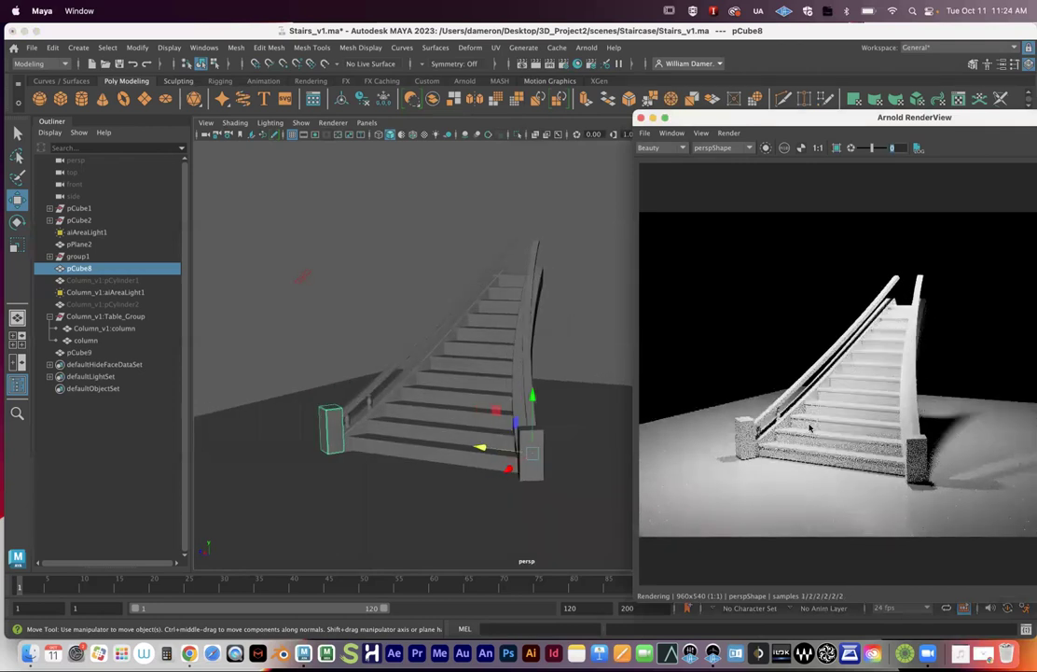
left_click(650, 117)
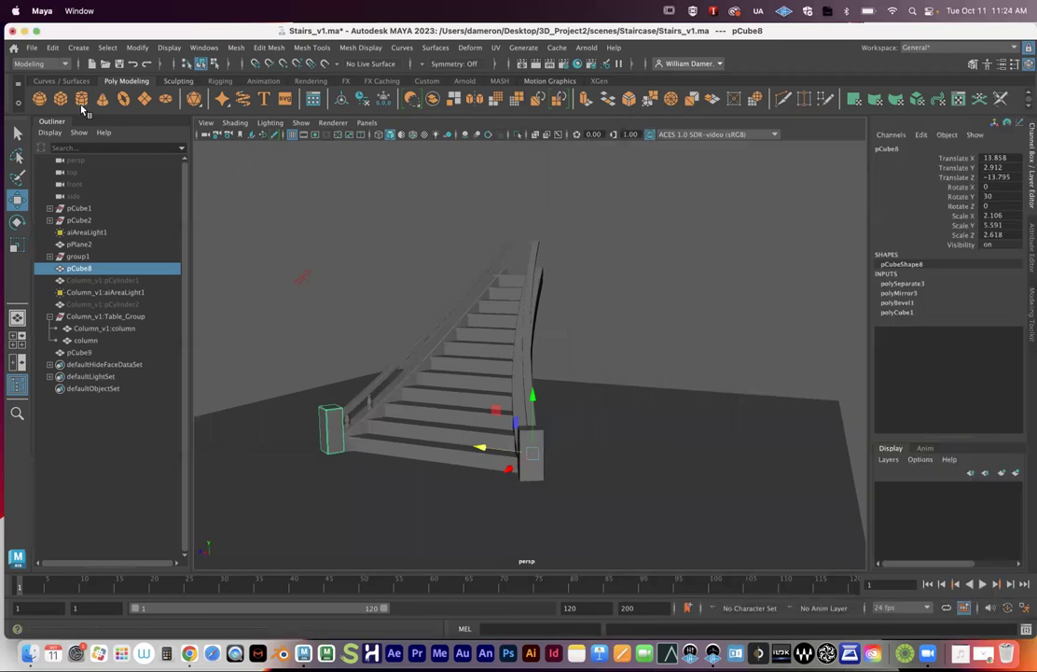
left_click(32, 48)
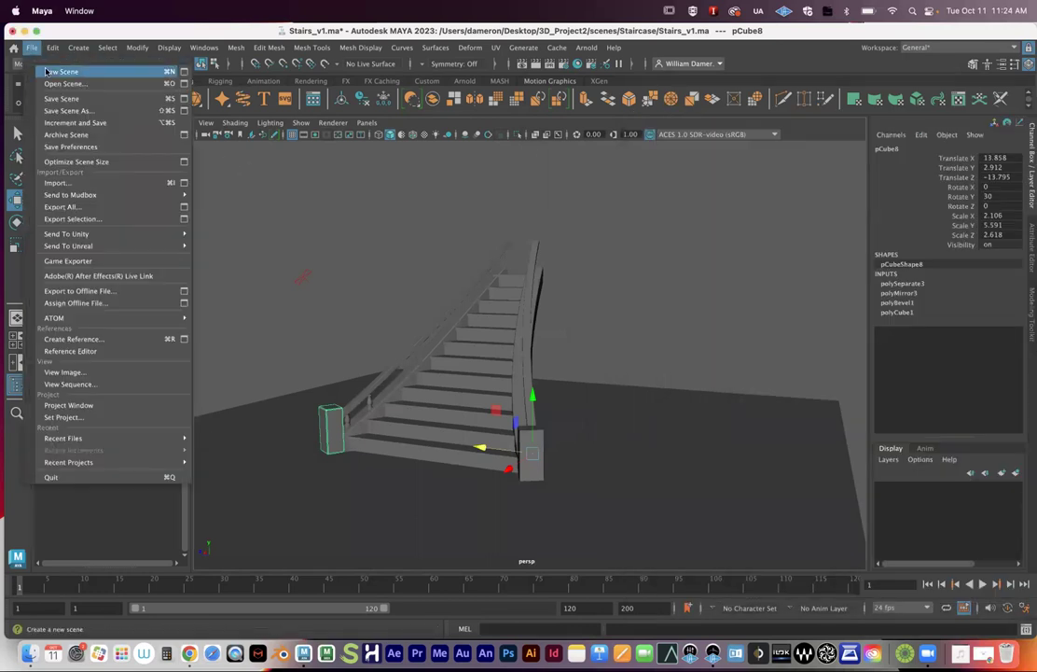
left_click(282, 194)
Hide all the visible staircase geometry, including the floor plane, the railings and both bottom posts
middle_click_drag(543, 362, 550, 328, "alt")
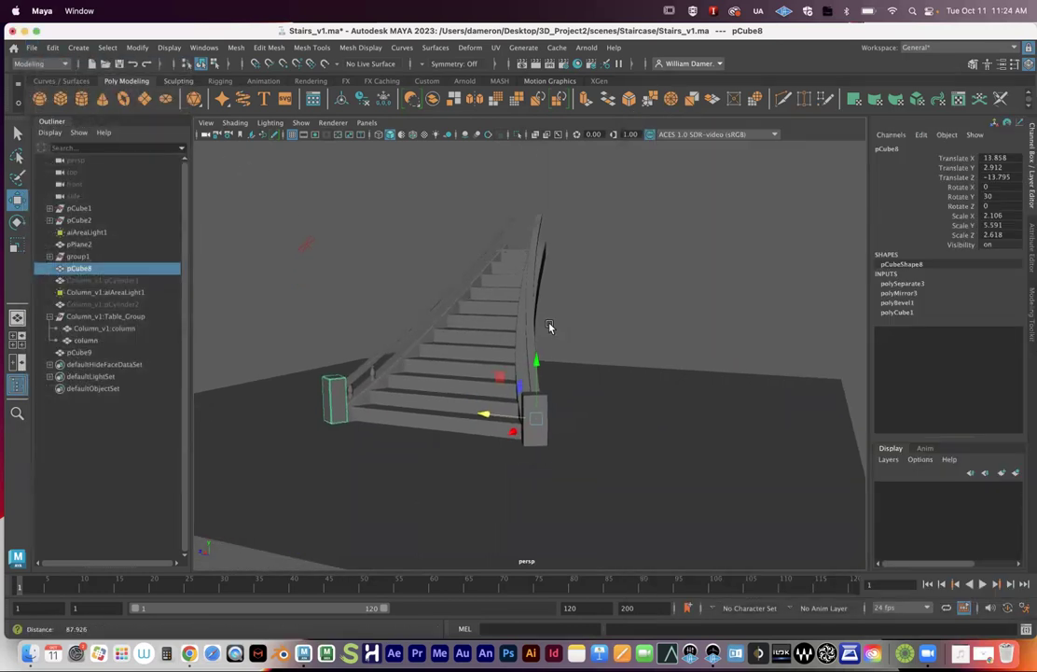
right_click_drag(550, 329, 401, 304, "alt")
left_click_drag(422, 311, 642, 449)
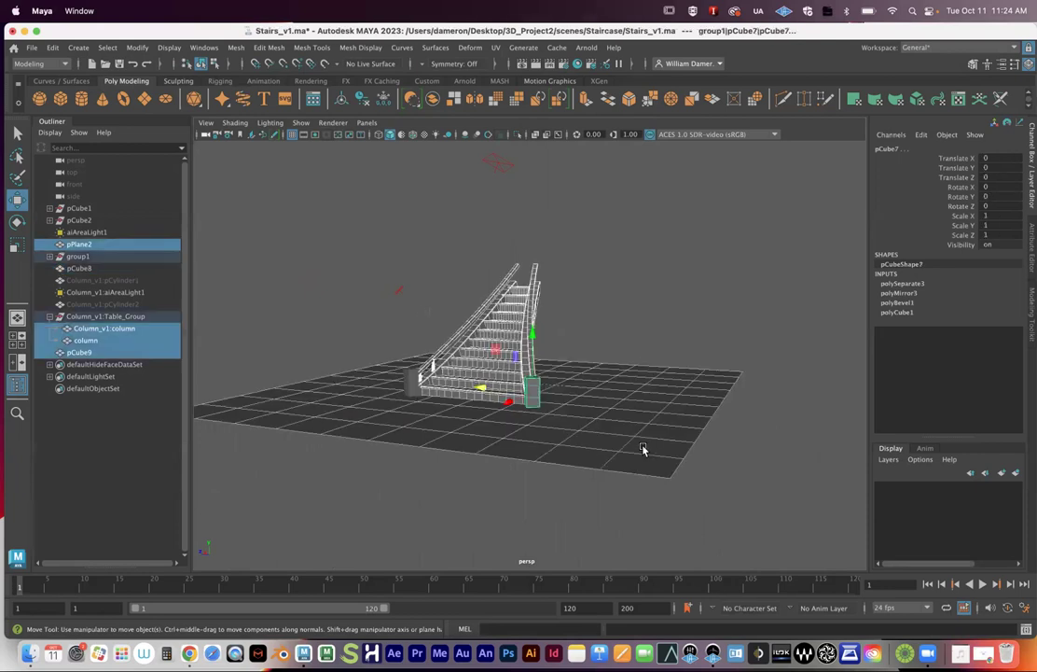
key("ctrl+h")
left_click_drag(381, 361, 475, 459)
key("h")
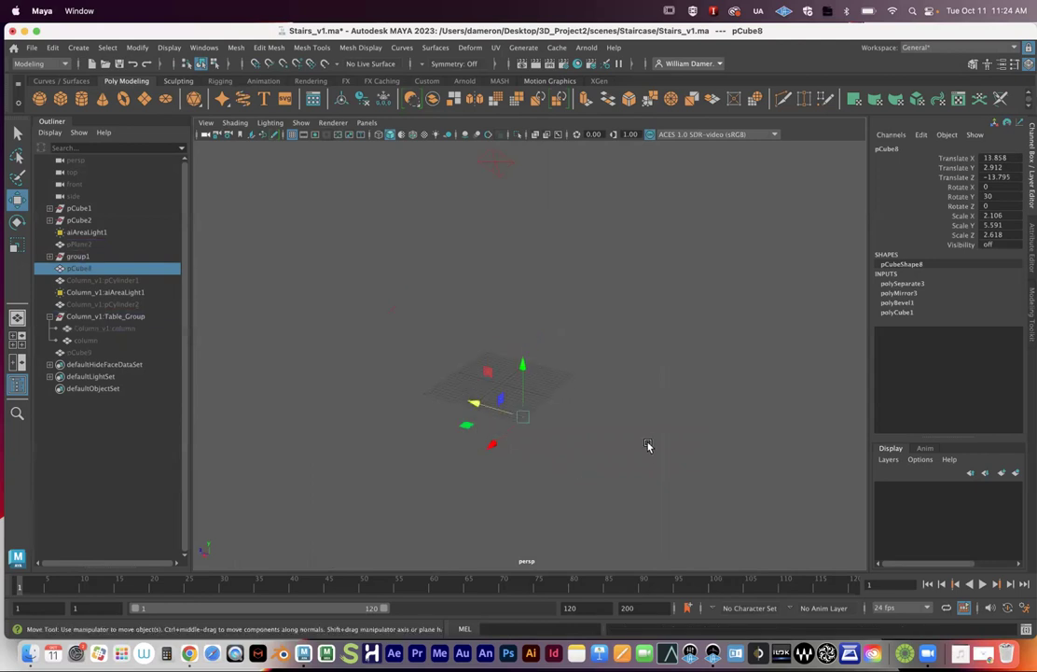
left_click(647, 447)
Hide both area lights to leave an empty scene
mouse_move(586, 454)
left_mouse_down("alt")
mouse_move(630, 440)
mouse_move(561, 440)
left_mouse_up("alt")
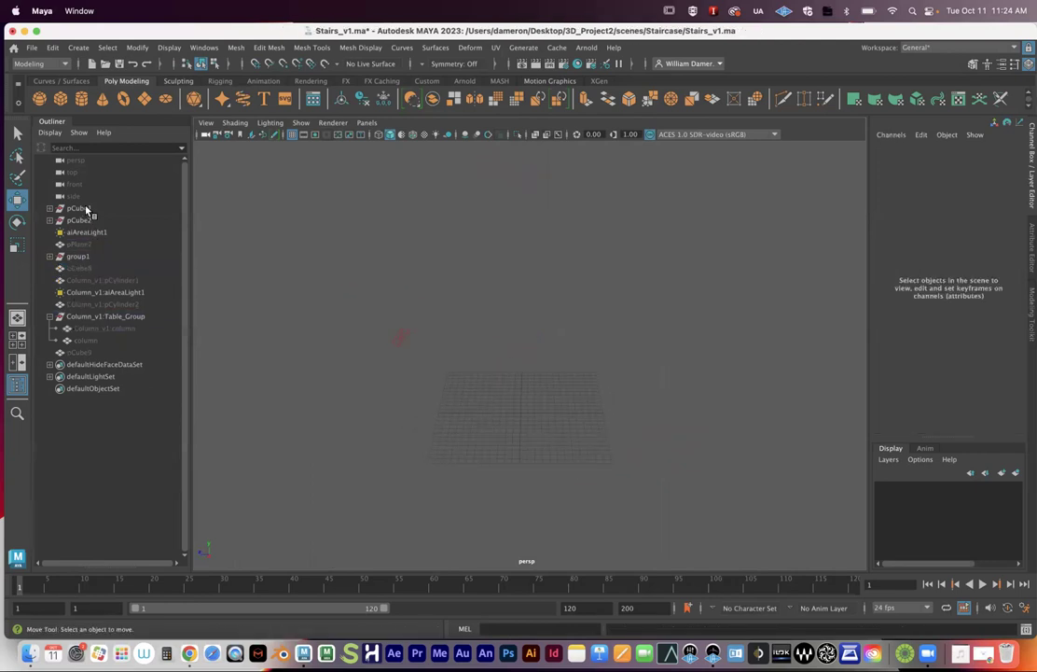
left_click_drag(490, 376, 439, 396, "alt")
right_click_drag(483, 411, 405, 365, "alt")
right_click_drag(539, 382, 430, 306, "alt")
left_click_drag(373, 167, 544, 367)
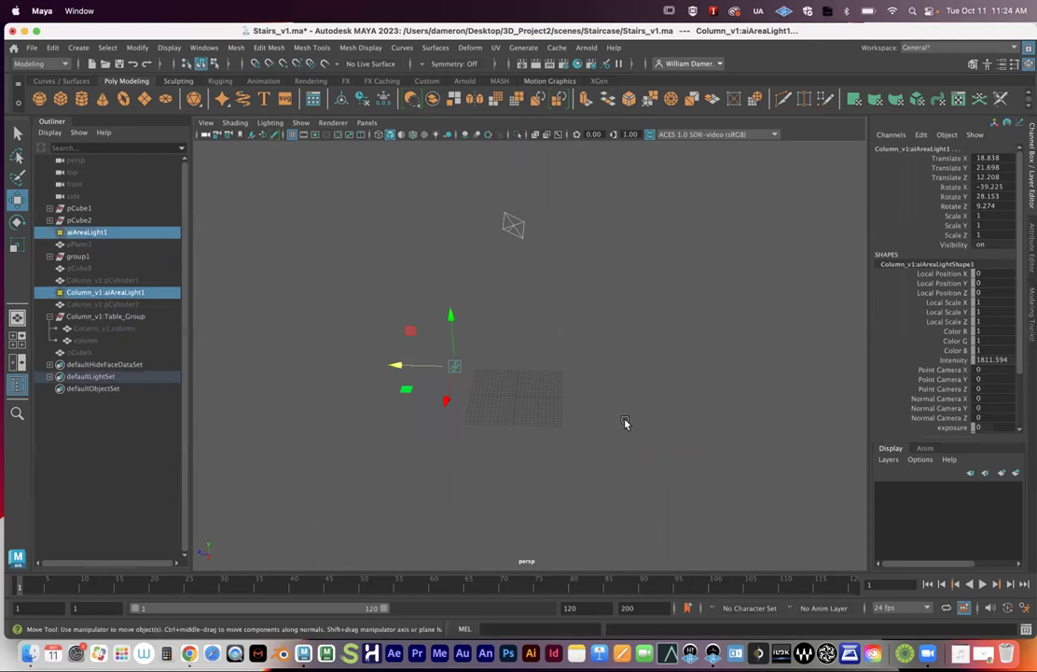
key("ctrl+h")
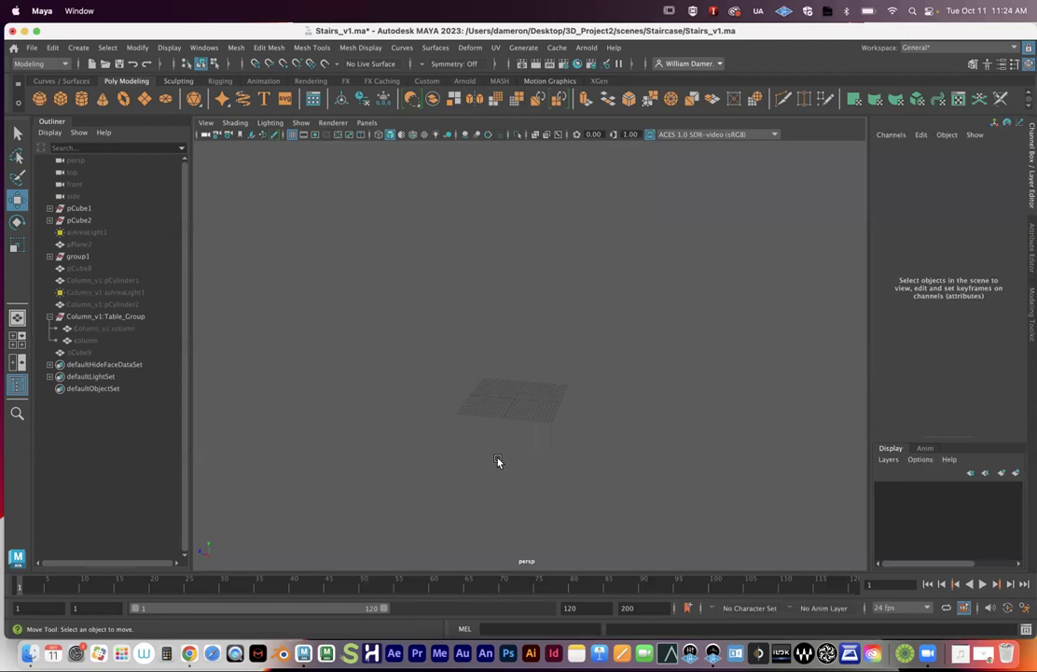
Create a polygon plane at the origin and scale it uniformly to about 22.57
left_click_drag(498, 392, 520, 432, "alt")
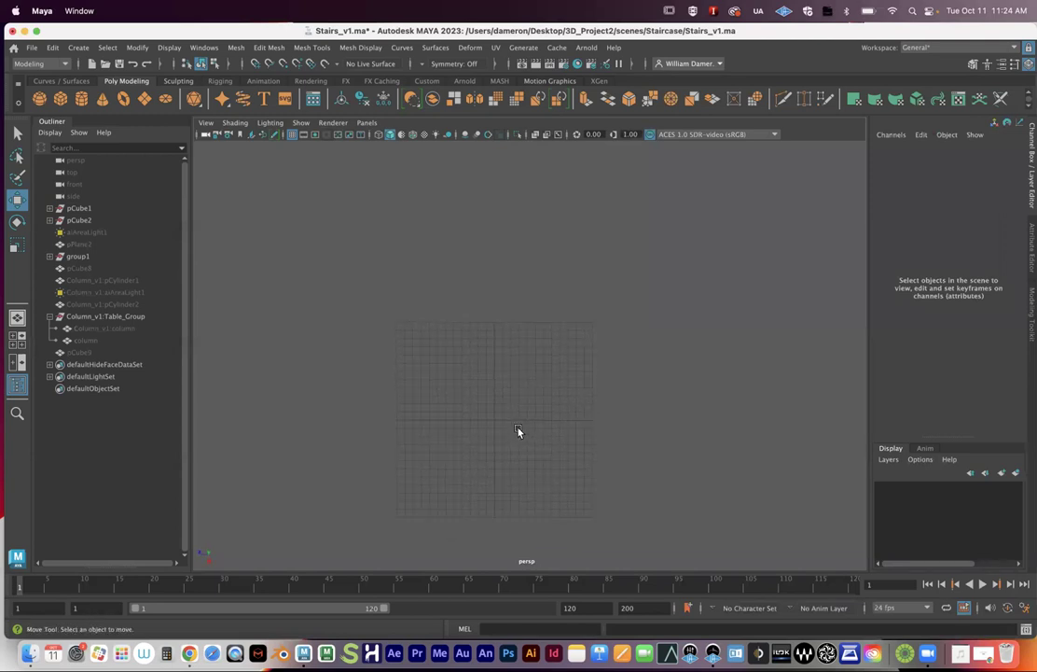
left_click(145, 101)
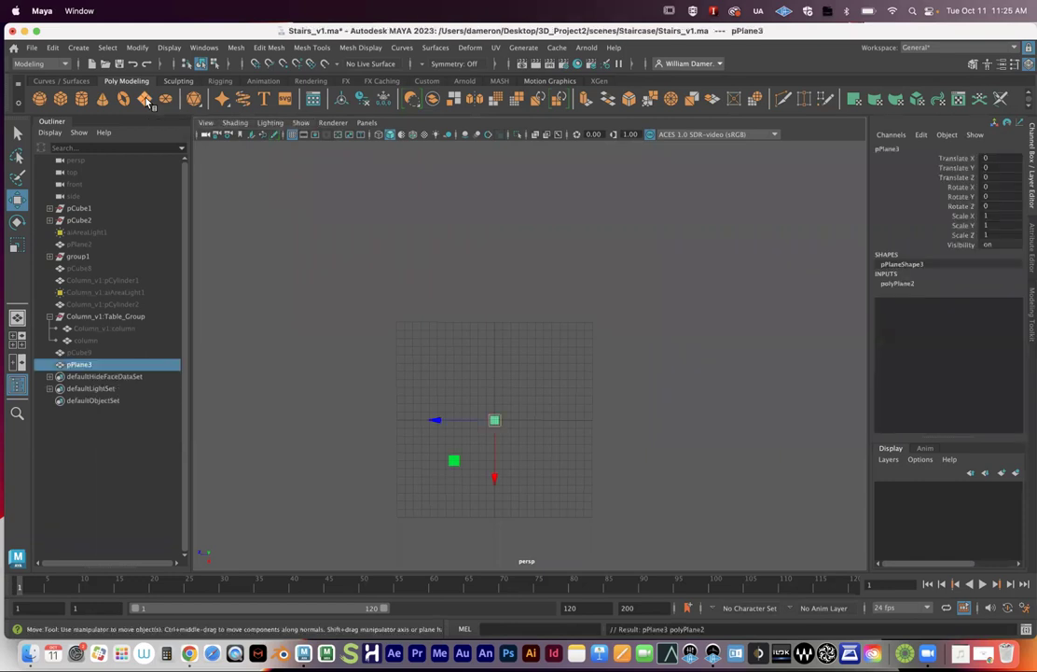
key("r")
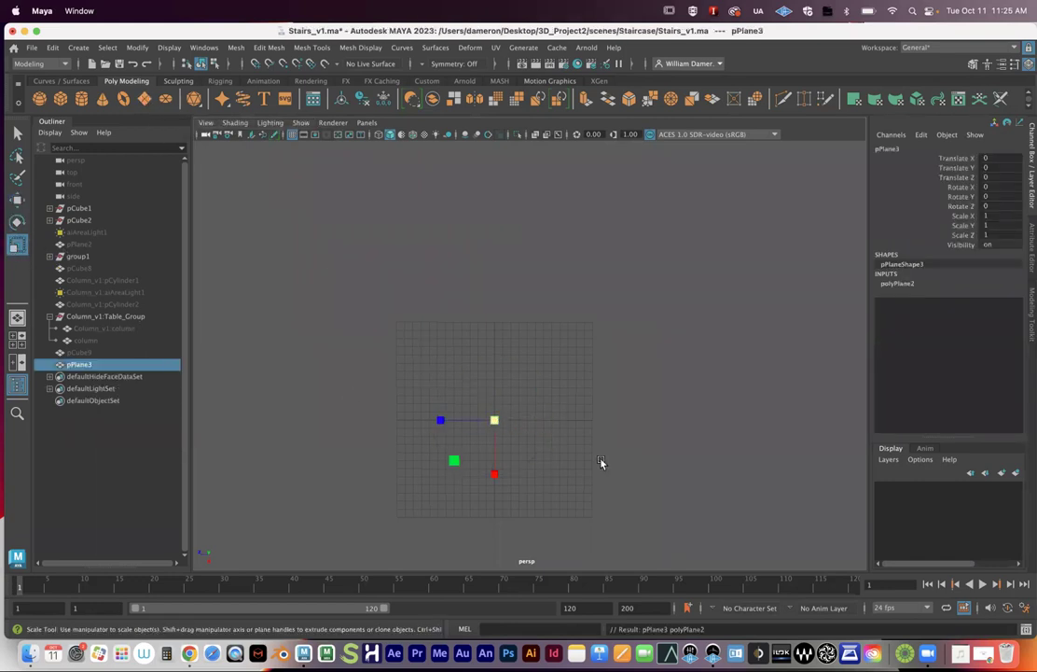
left_click_drag(496, 423, 601, 419)
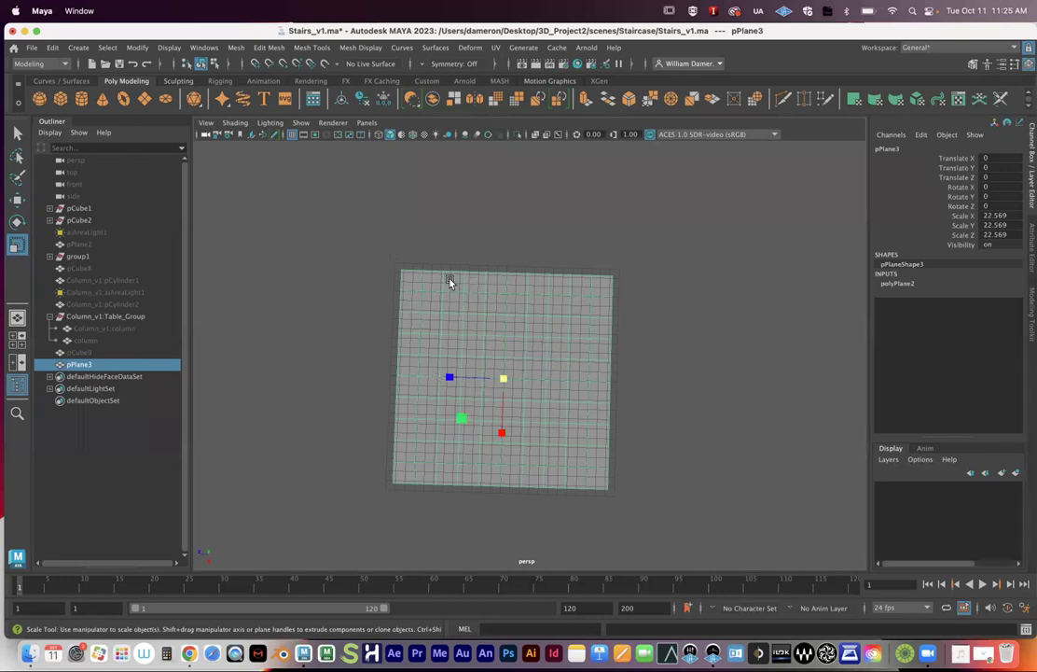
right_click_drag(513, 298, 442, 275)
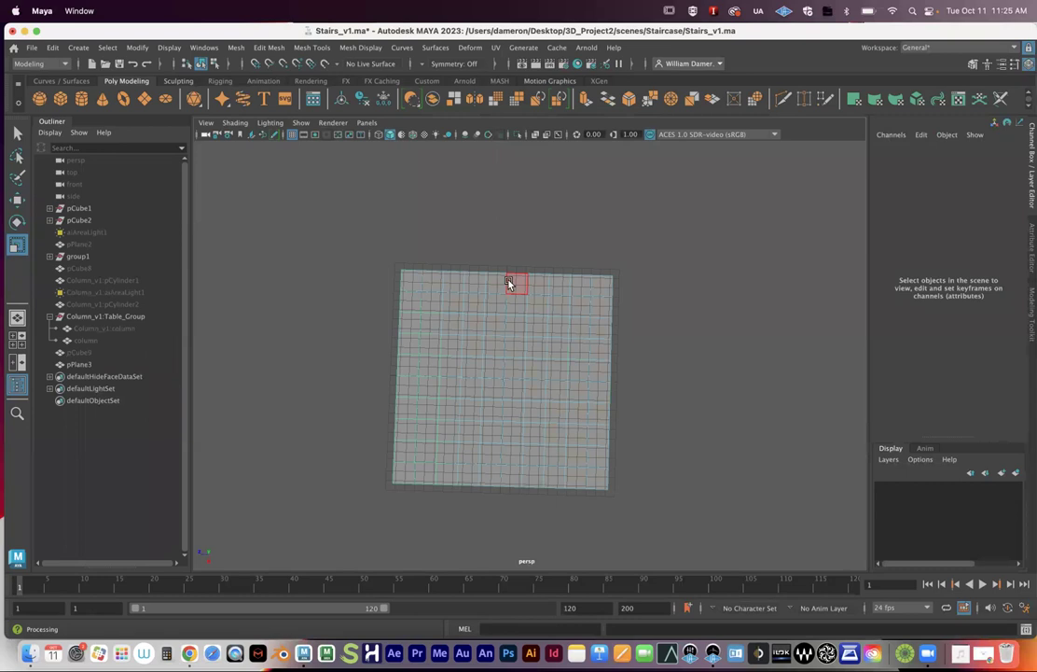
right_click_drag(473, 320, 553, 244)
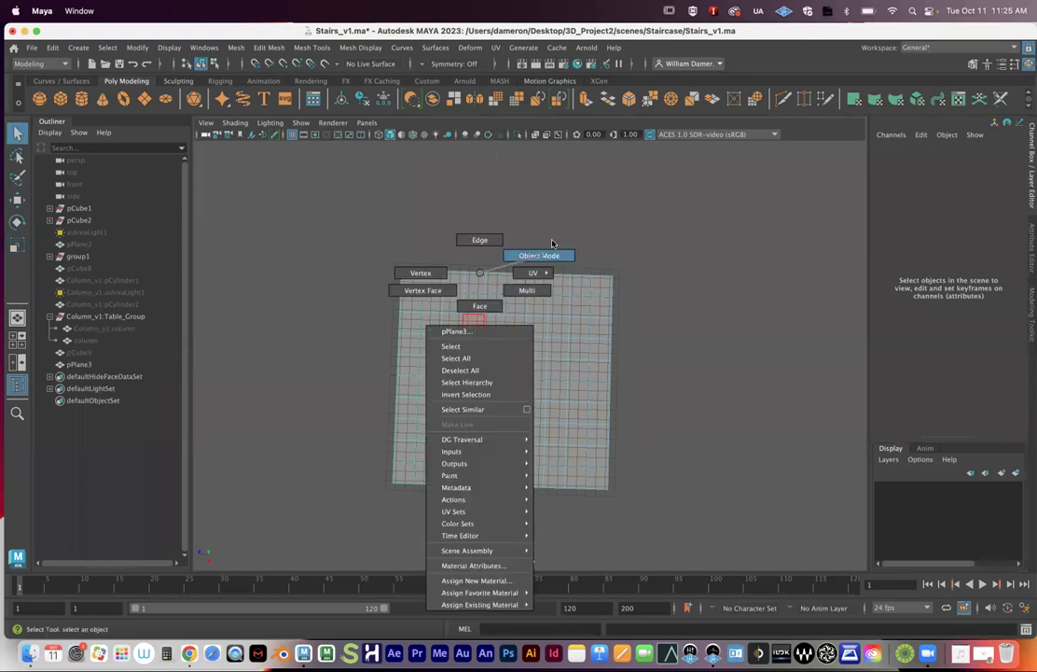
left_click_drag(543, 388, 545, 376, "alt")
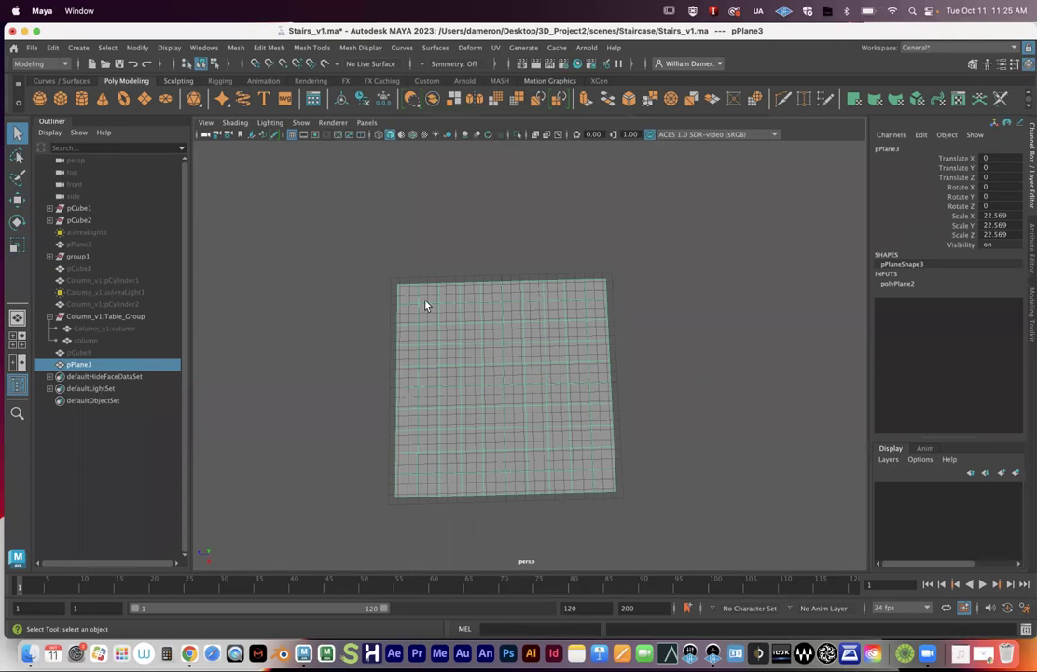
Set the new plane's width and height subdivisions to 12 each
left_click(1026, 255)
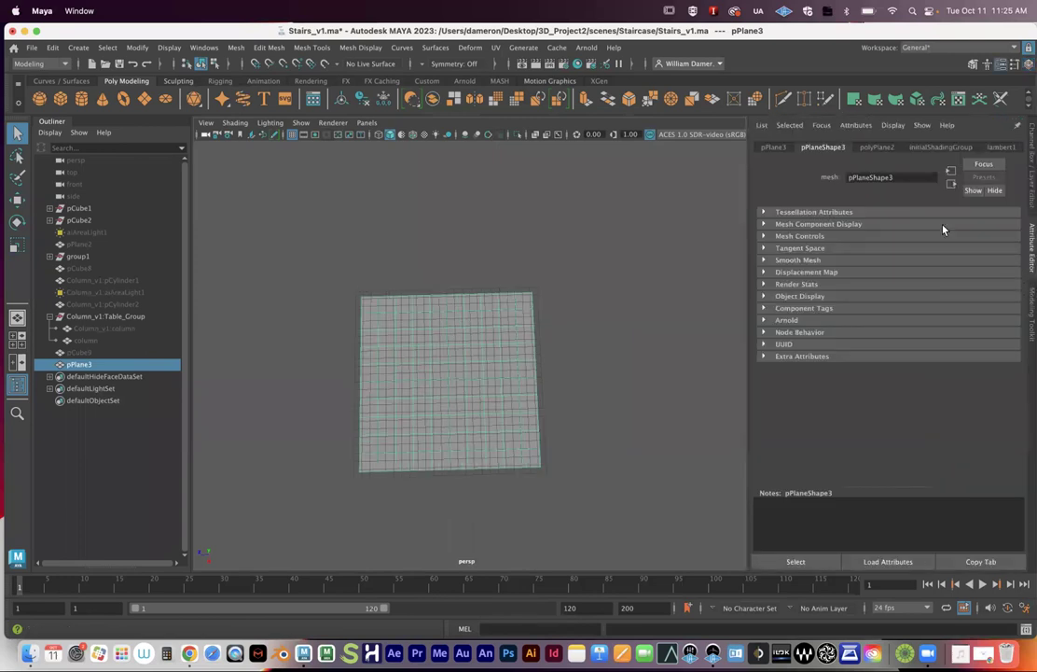
left_click(874, 147)
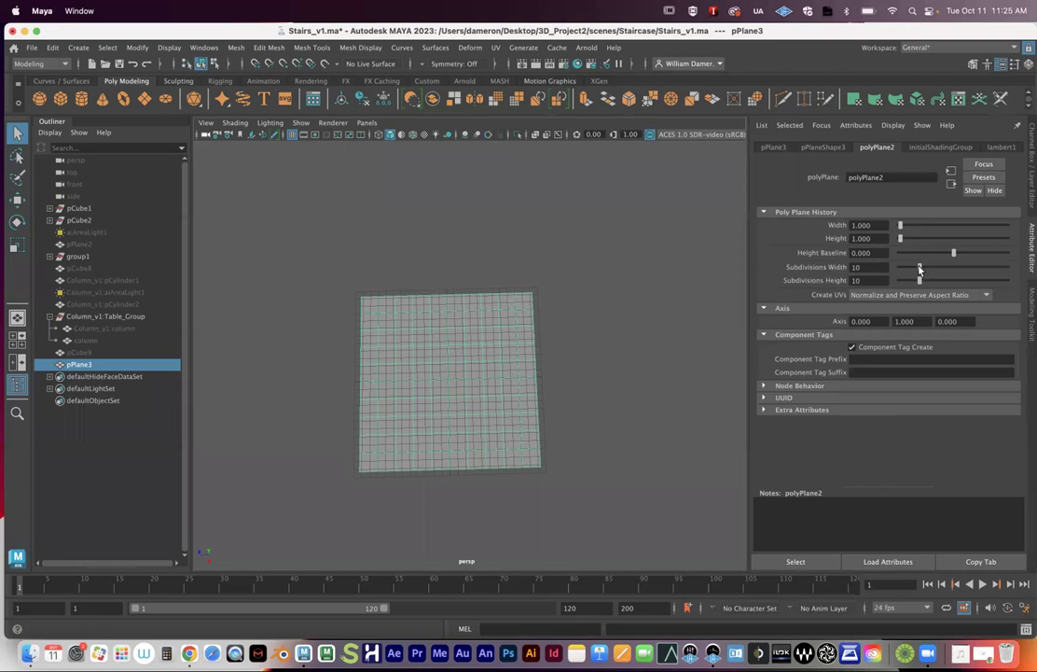
mouse_move(920, 268)
left_mouse_down()
mouse_move(932, 267)
mouse_move(931, 280)
left_mouse_up()
key("super+z")
left_click_drag(634, 311, 635, 336, "alt")
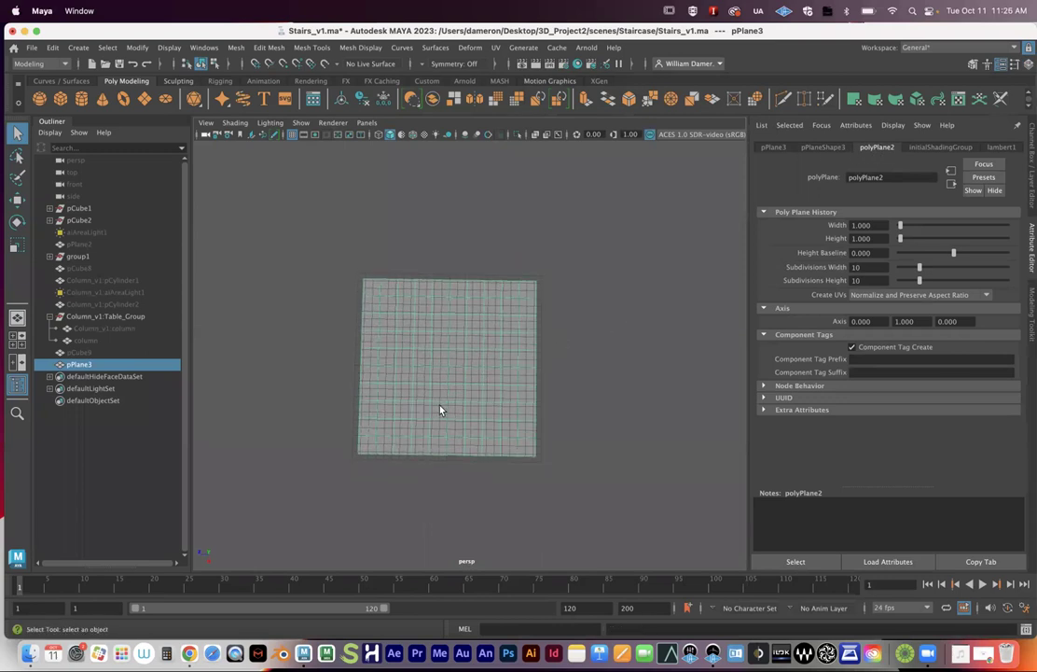
left_click_drag(924, 268, 924, 279)
Scale the subdivided plane slightly wider along its Z axis
key("r")
middle_click_drag(520, 405, 565, 371, "alt")
right_click_drag(519, 371, 633, 423, "alt")
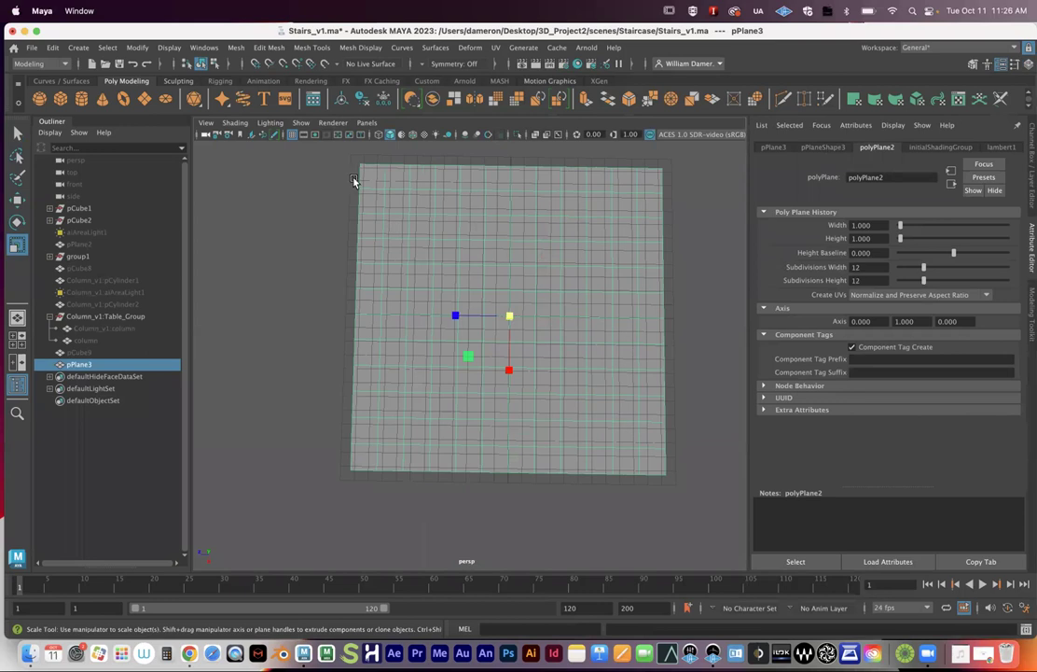
left_click_drag(456, 317, 485, 350)
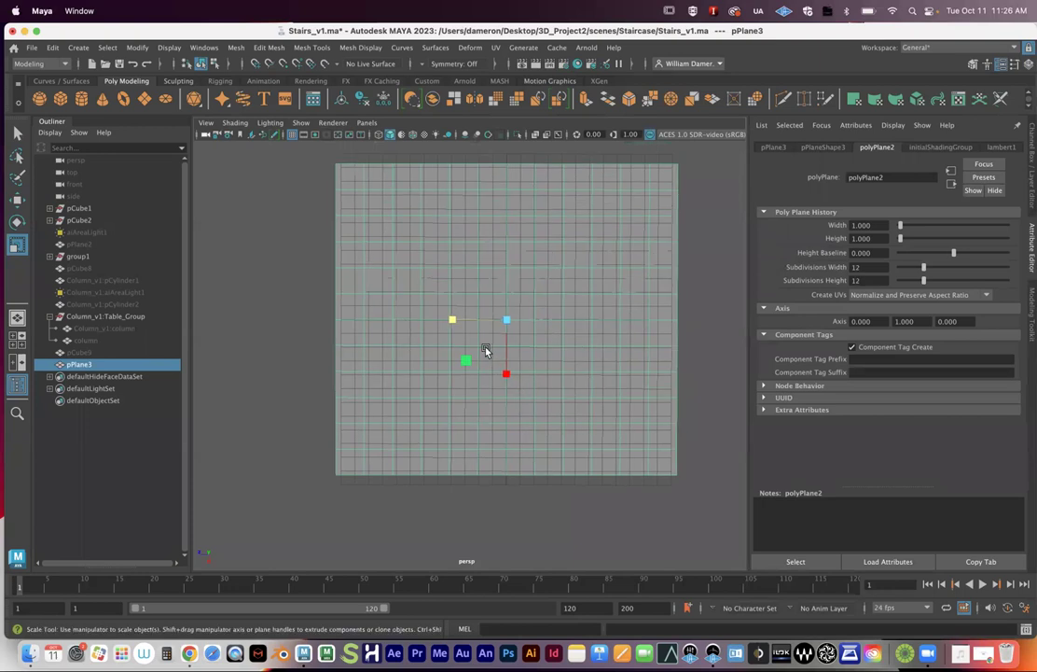
left_click_drag(548, 354, 431, 384, "alt")
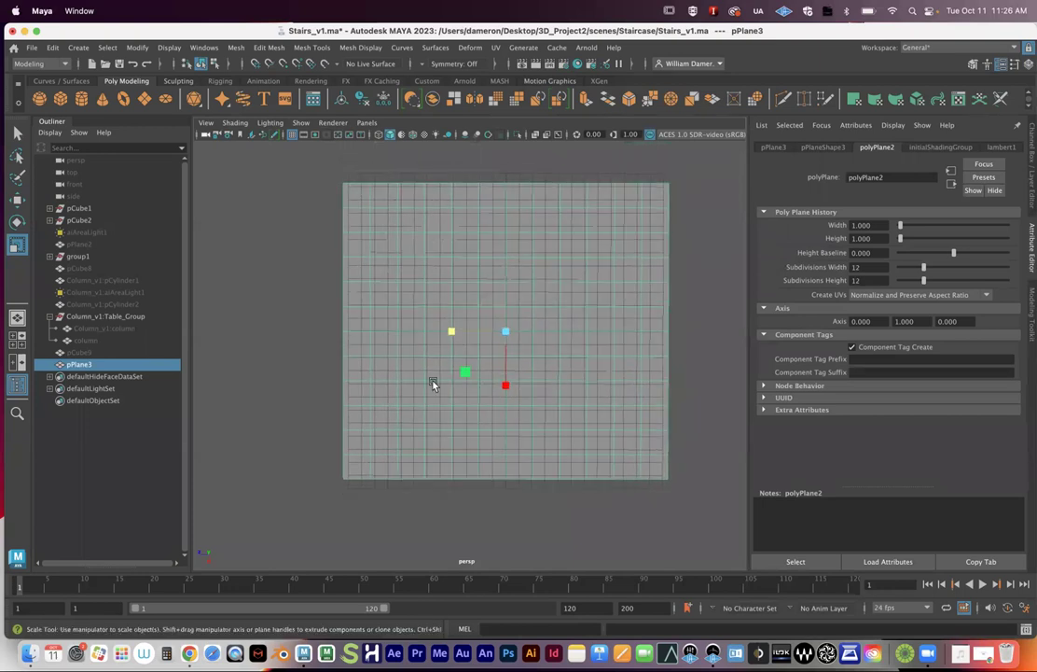
Rename the plane as demo1
double_click(79, 364)
type("demo1")
key("Return")
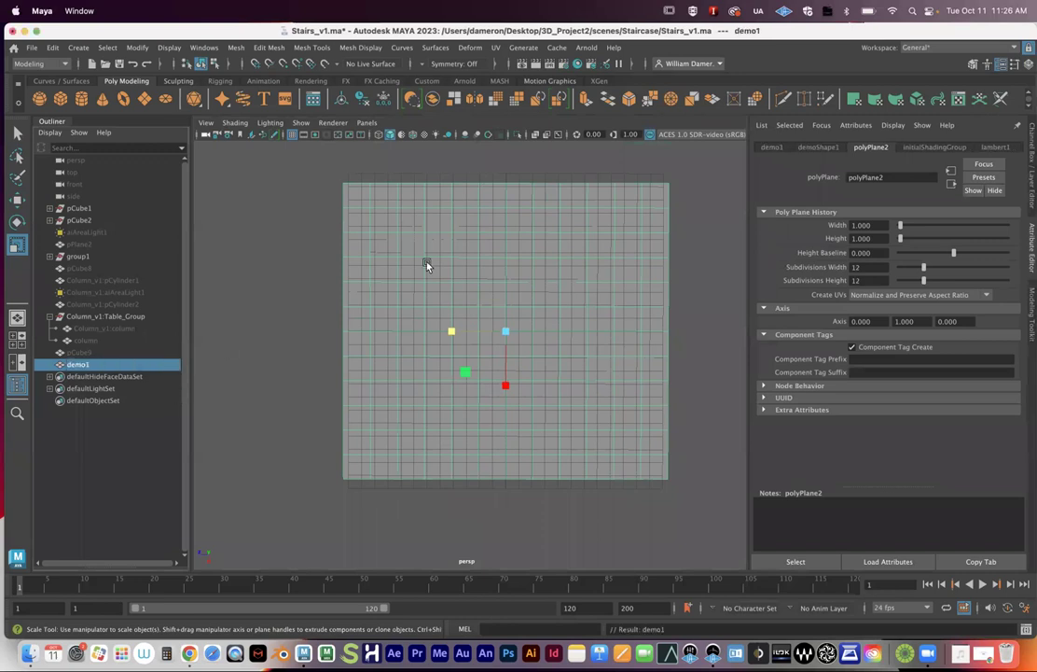
Show demo1 in the top view and stretch it along the X axis into a rectangle wider than it is tall
left_click_drag(563, 303, 556, 354, "alt")
scroll(556, 354, "down", 3)
key("space")
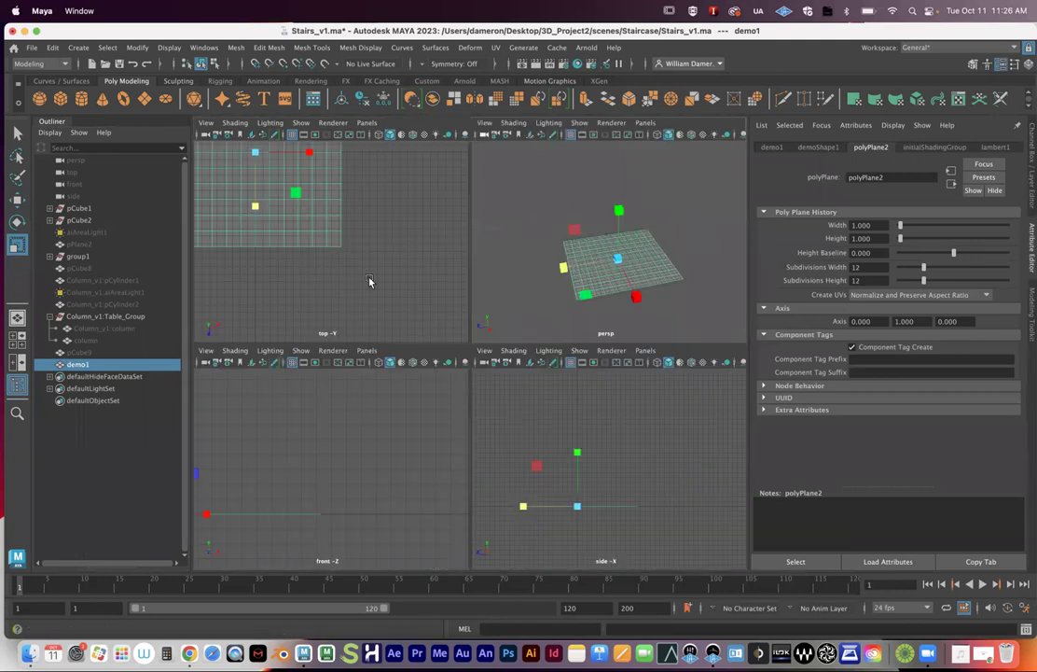
key("space")
middle_click_drag(463, 307, 593, 427, "alt")
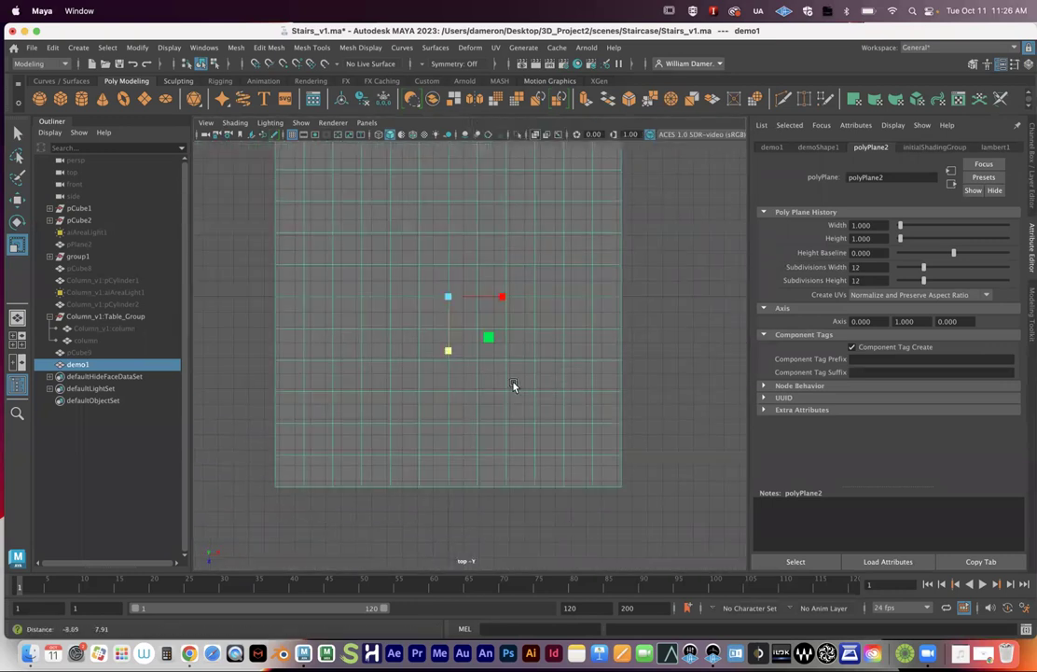
scroll(514, 383, "down", 2)
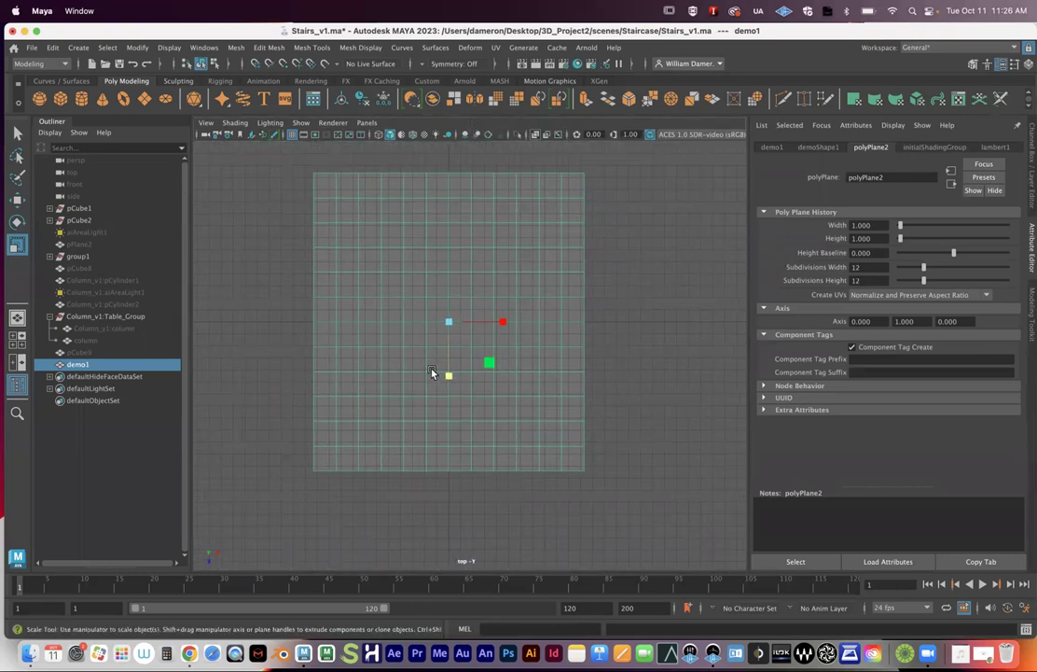
left_click_drag(507, 322, 528, 325)
middle_click_drag(551, 358, 551, 369, "alt")
right_click_drag(550, 370, 536, 369, "alt")
key("q")
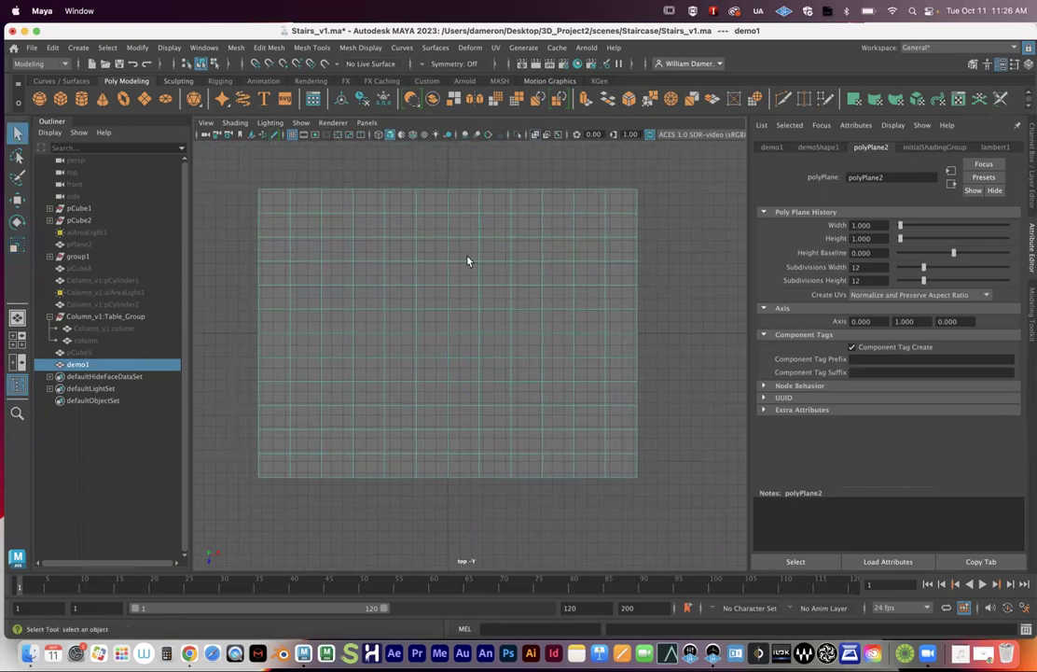
Select demo1's faces in a stair-step pattern over the five uppermost rows, starting each row one face further from the left edge
right_click(482, 220)
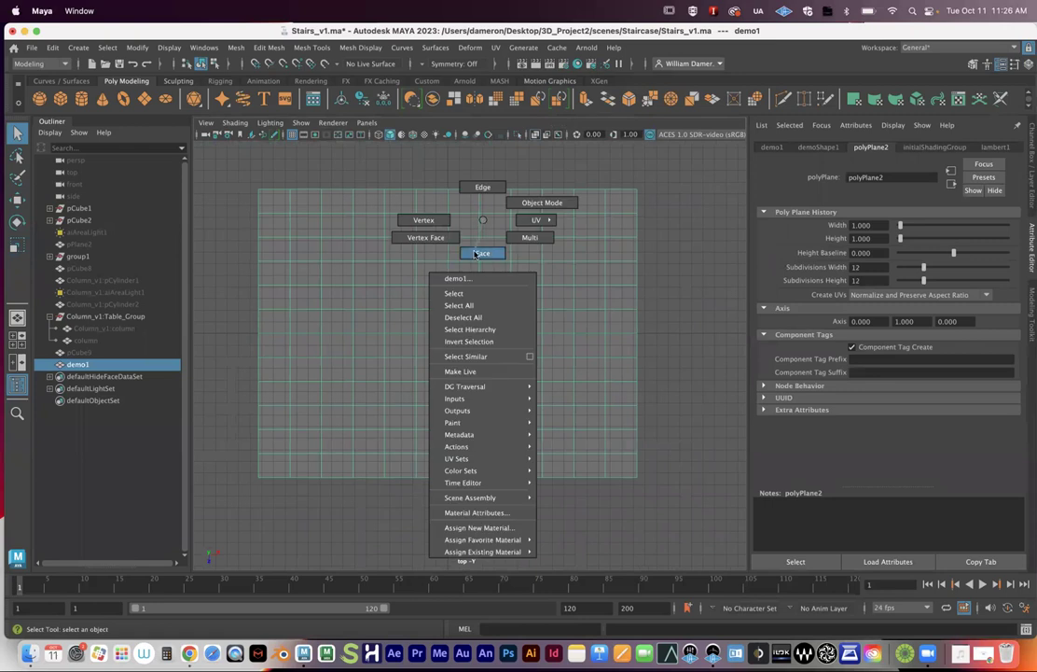
left_click(482, 253)
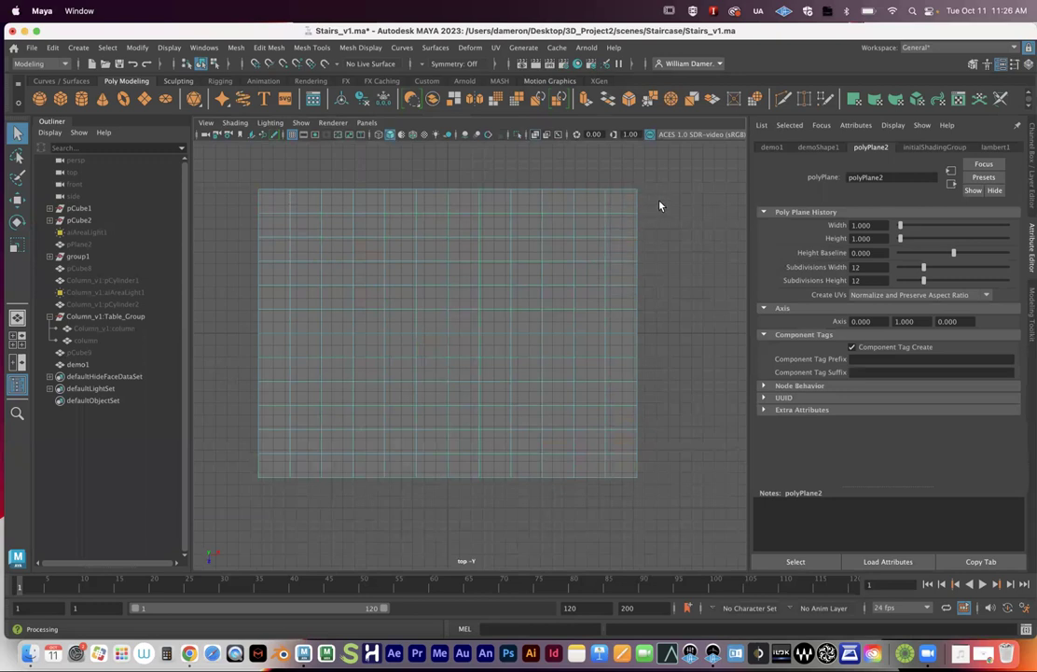
left_click_drag(662, 205, 294, 205)
left_click_drag(660, 225, 330, 225)
left_click_drag(680, 258, 362, 257, "shift")
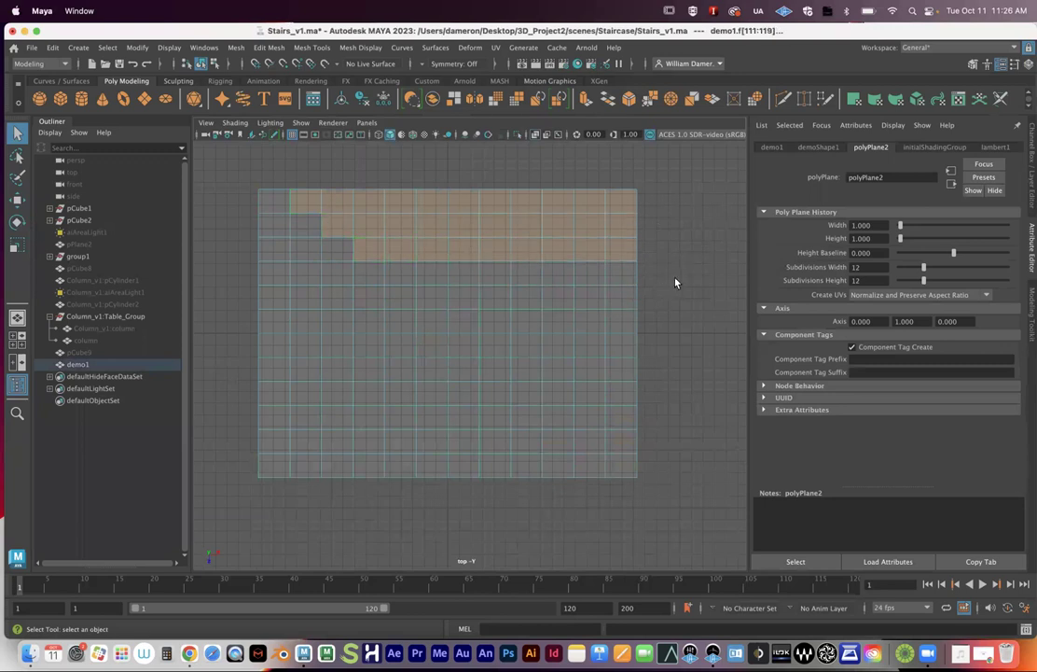
left_click_drag(382, 276, 392, 277, "shift")
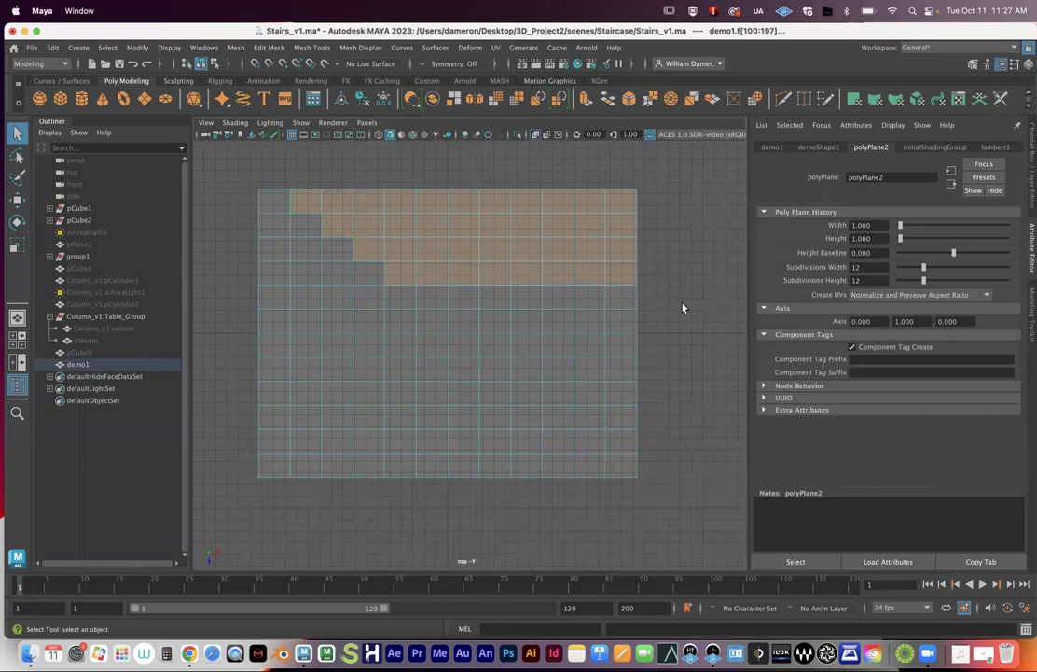
left_click_drag(686, 303, 424, 299, "shift")
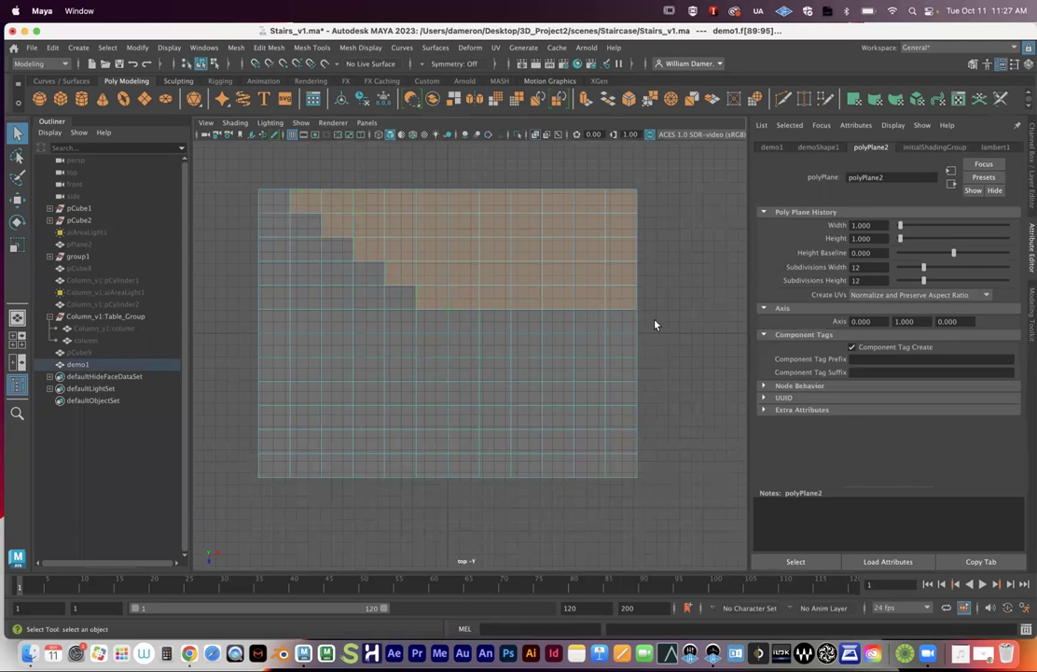
left_click_drag(683, 325, 461, 300, "shift")
left_click_drag(455, 299, 455, 299, "shift")
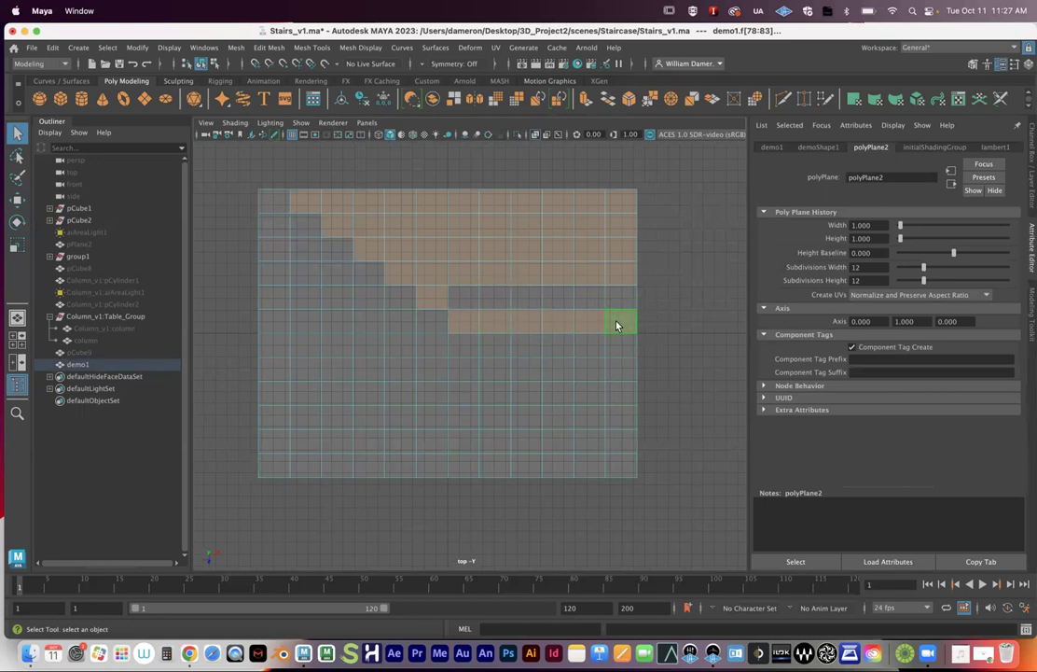
key("ctrl+z")
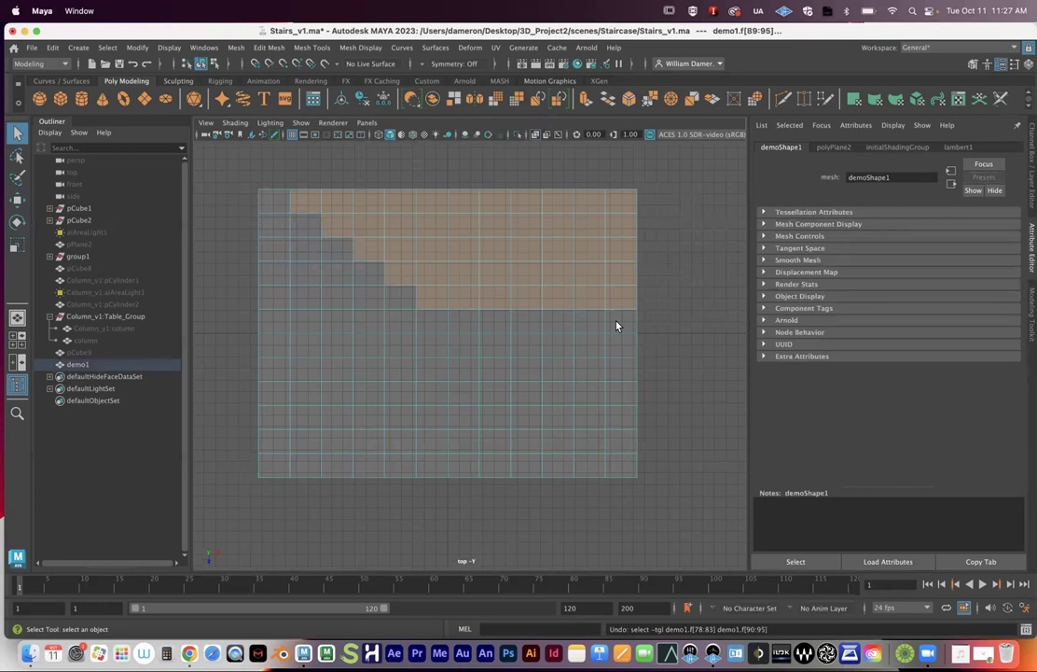
Extend demo1's stair-step face selection down through every row except the lowest one and delete the selected faces
left_click(618, 324)
left_click_drag(675, 320, 461, 276)
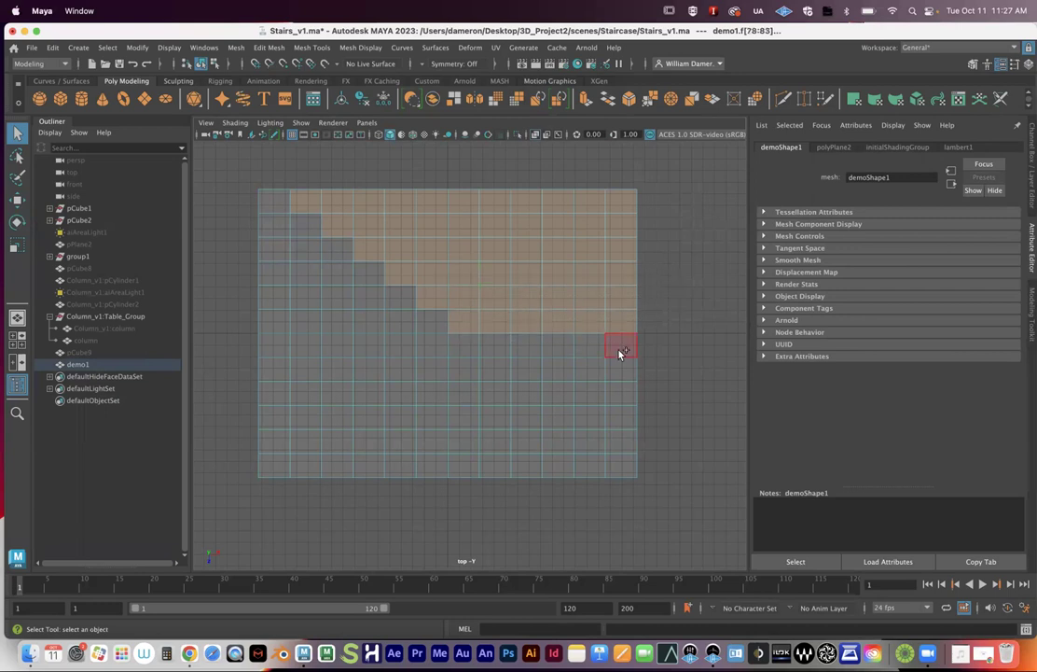
left_click_drag(493, 318, 488, 230)
left_click_drag(673, 379, 641, 393, "shift")
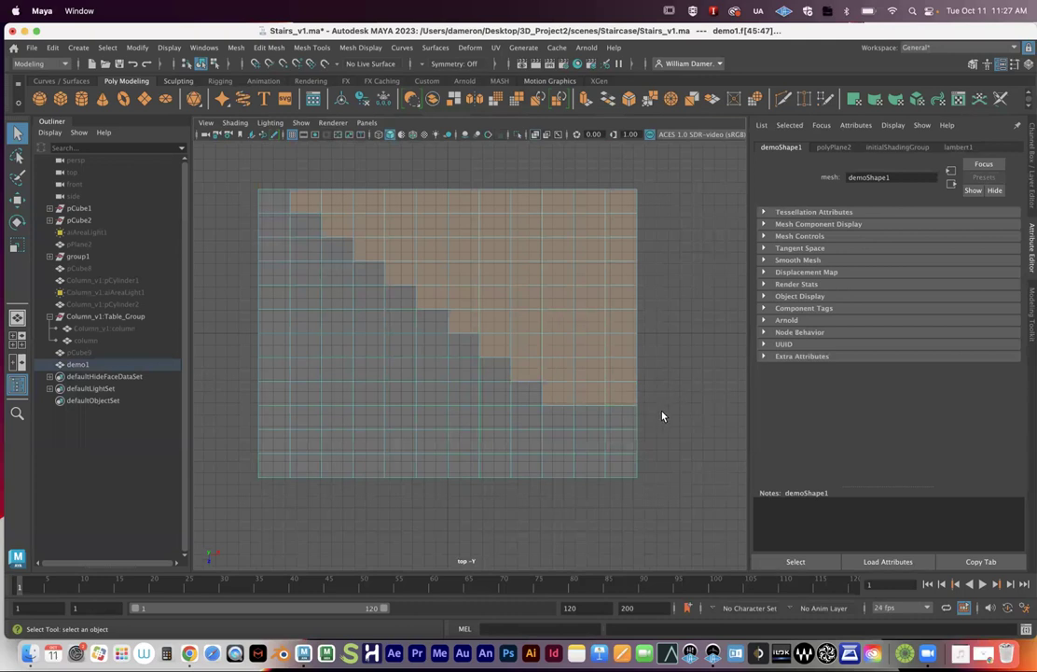
left_click_drag(589, 407, 586, 319, "shift")
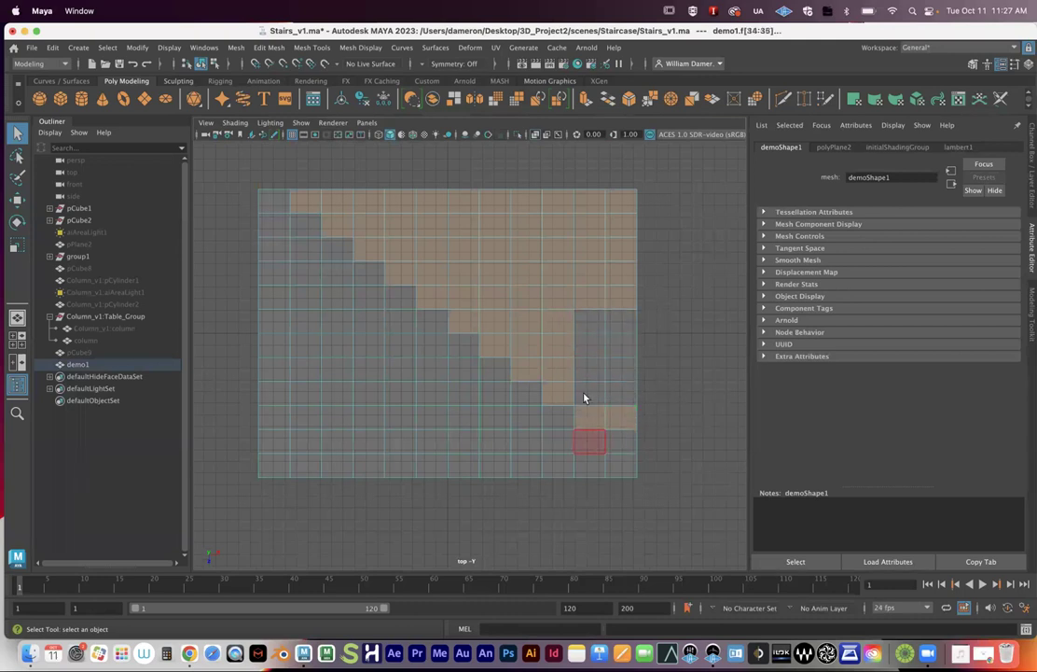
key("z")
key("z")
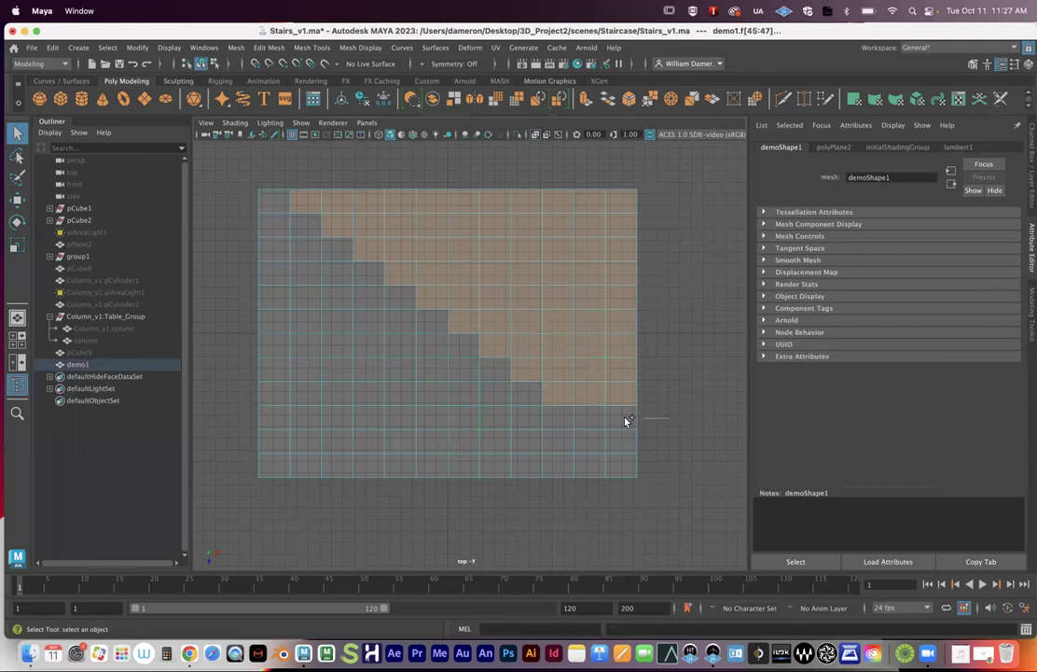
left_click_drag(583, 418, 658, 447, "shift")
left_click(622, 447)
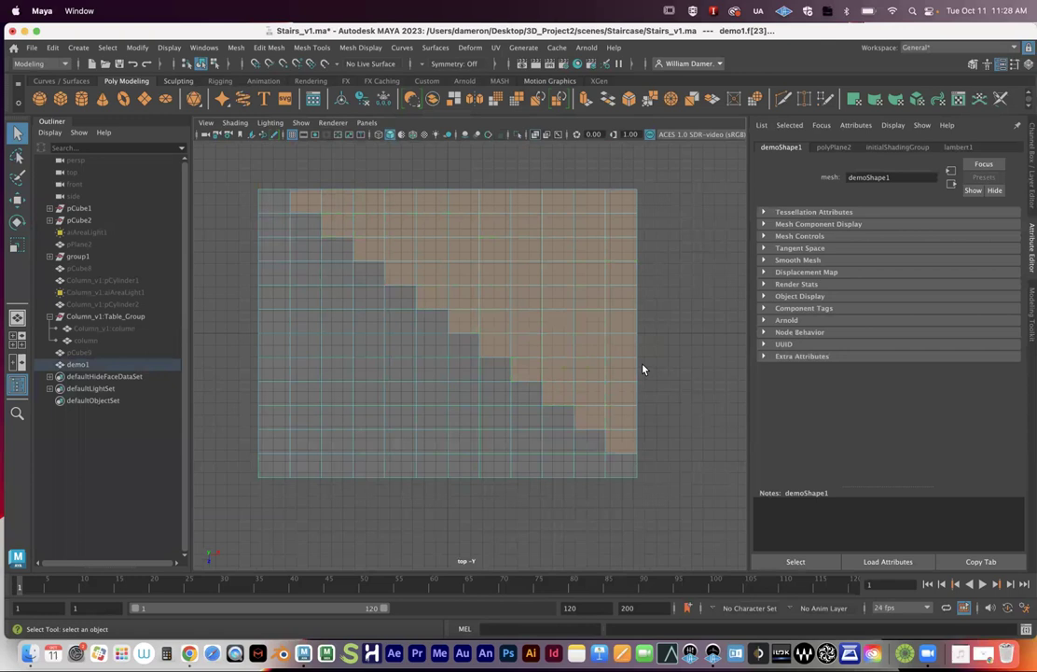
key("Delete")
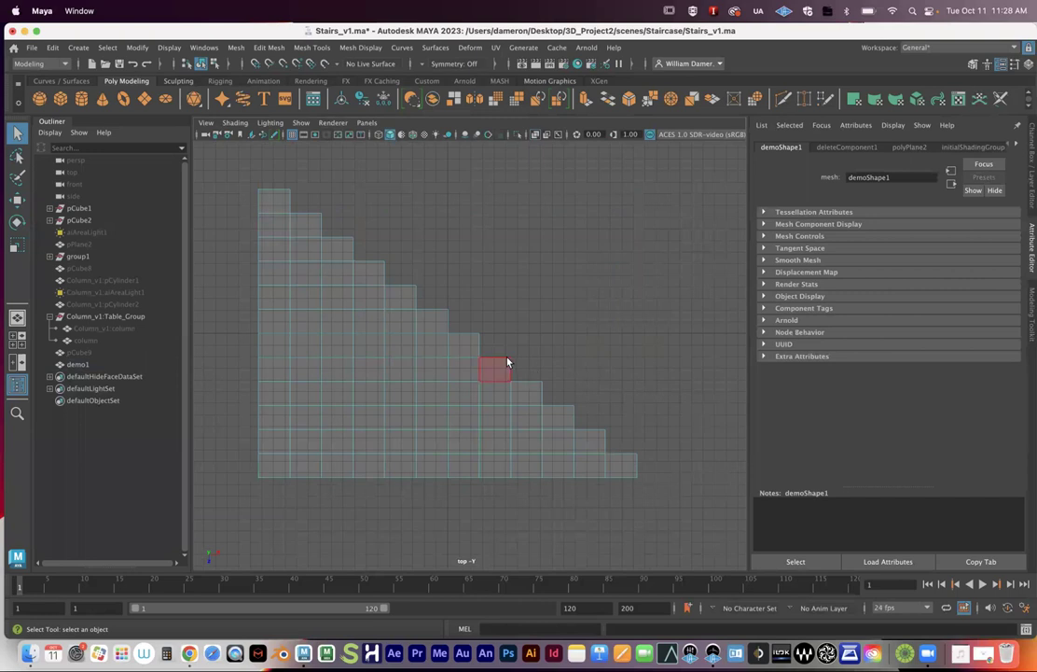
Show demo1 in the perspective view and select all faces of the staircase profile
key("space")
left_click_drag(563, 338, 474, 384, "alt")
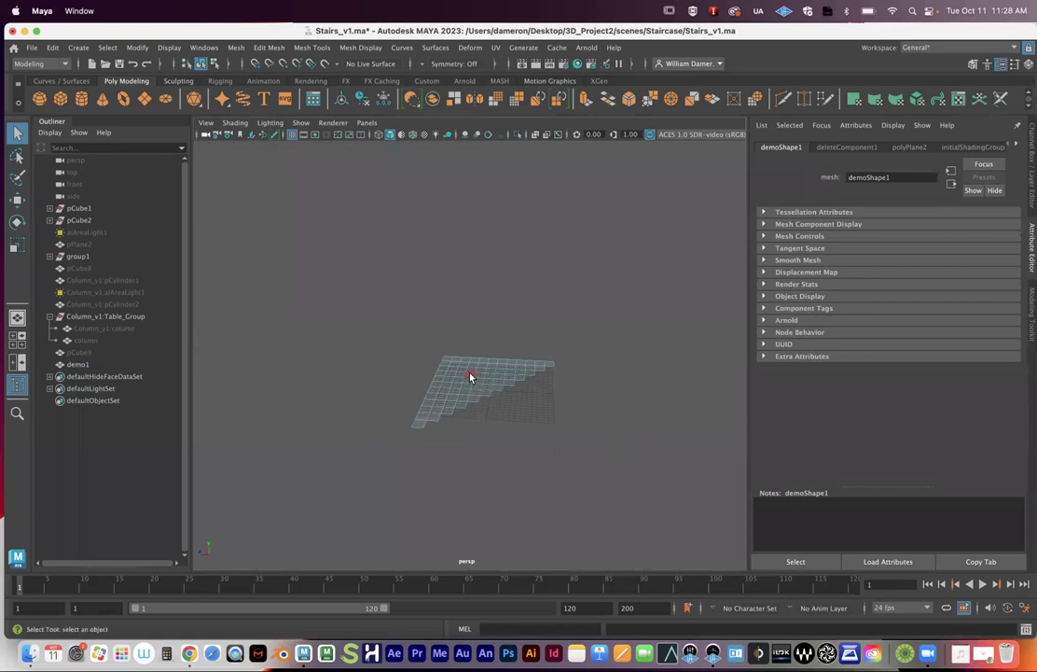
right_click(484, 371)
right_click_drag(485, 367, 480, 316)
left_click_drag(339, 303, 591, 518)
mouse_move(581, 477)
left_mouse_down("alt")
mouse_move(599, 465)
mouse_move(593, 414)
mouse_move(583, 476)
mouse_move(587, 468)
left_mouse_up("alt")
left_click_drag(321, 319, 644, 522)
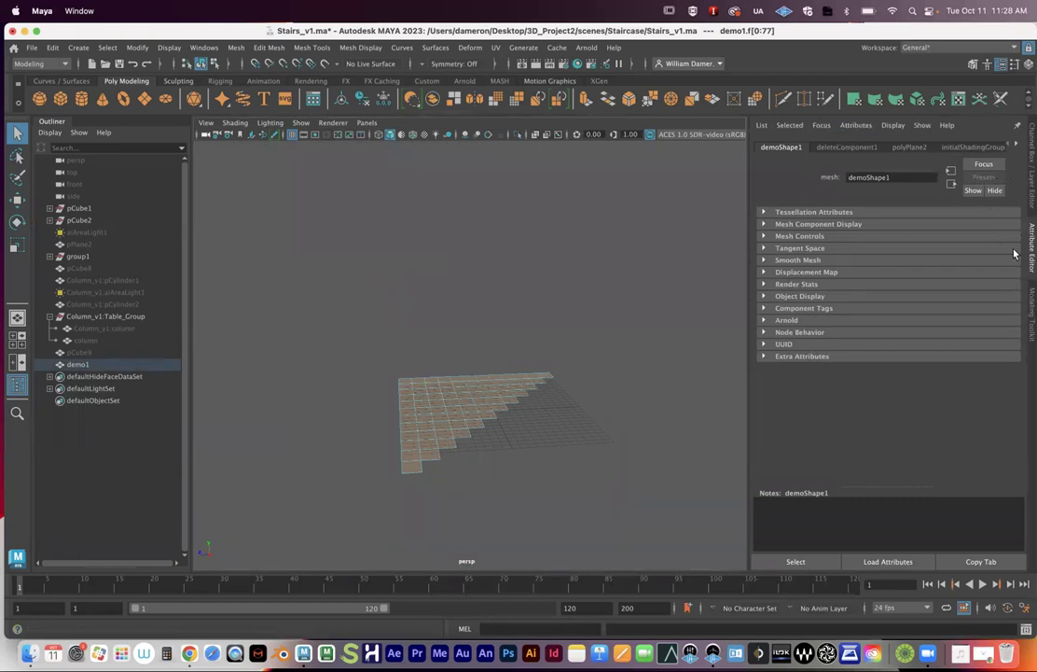
Extrude all selected faces of the staircase profile upward with a Local Translate Z of about 15.772
left_click(1029, 310)
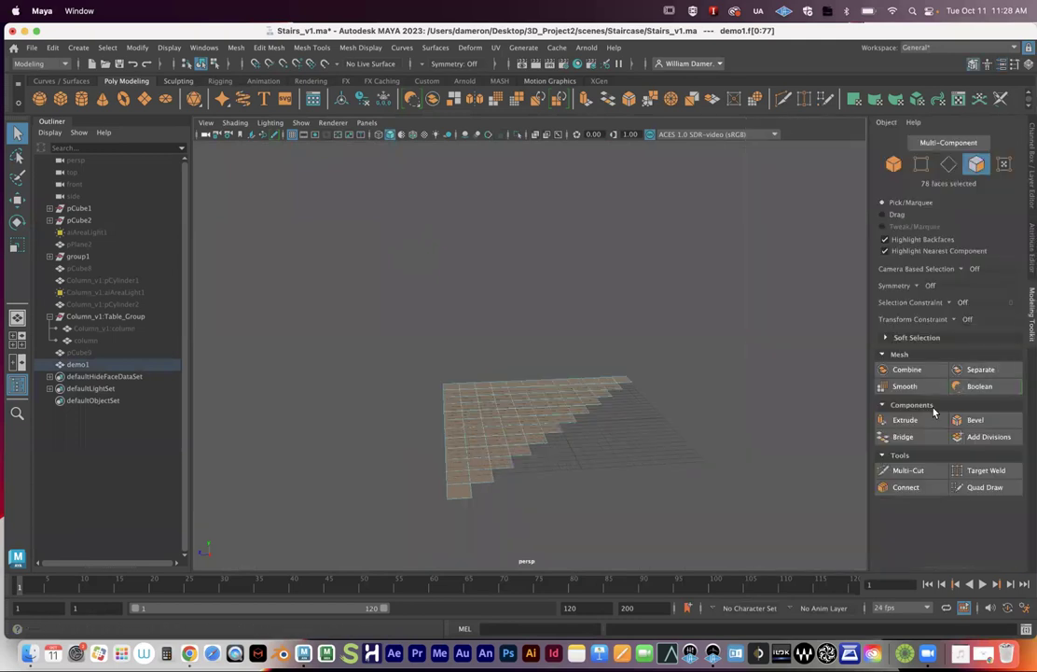
left_click(901, 421)
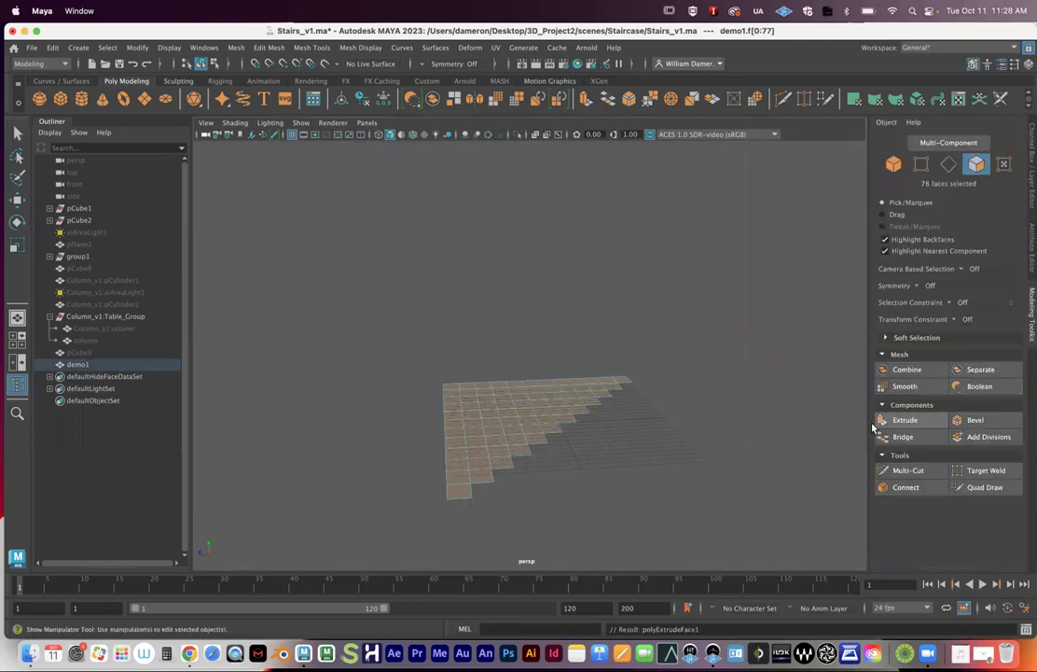
left_click_drag(564, 438, 604, 391, "alt")
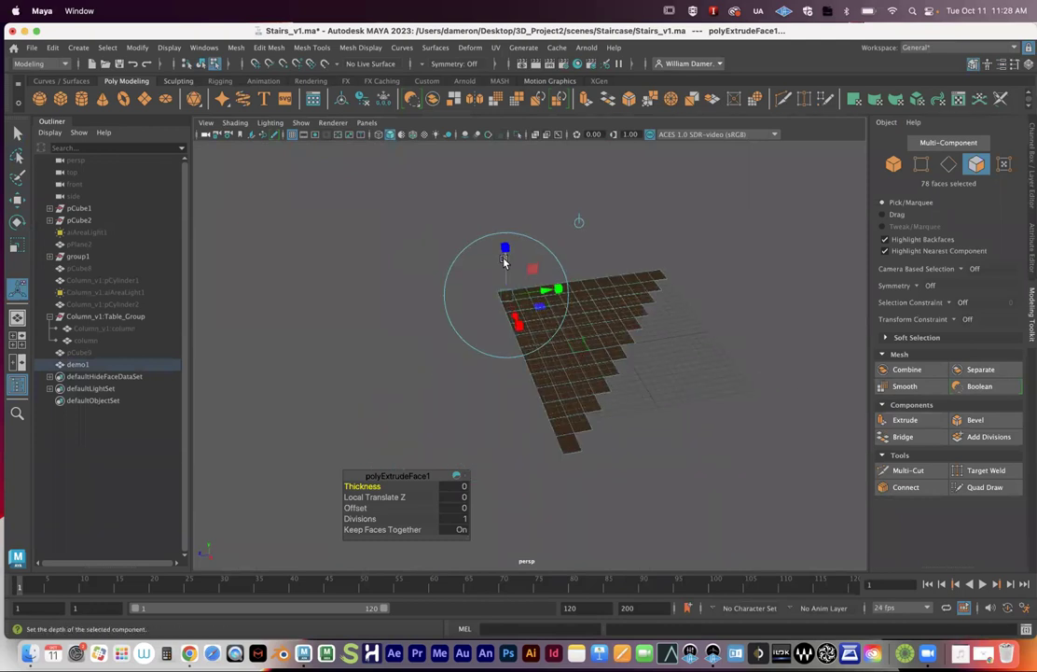
left_click_drag(593, 315, 550, 196, "alt")
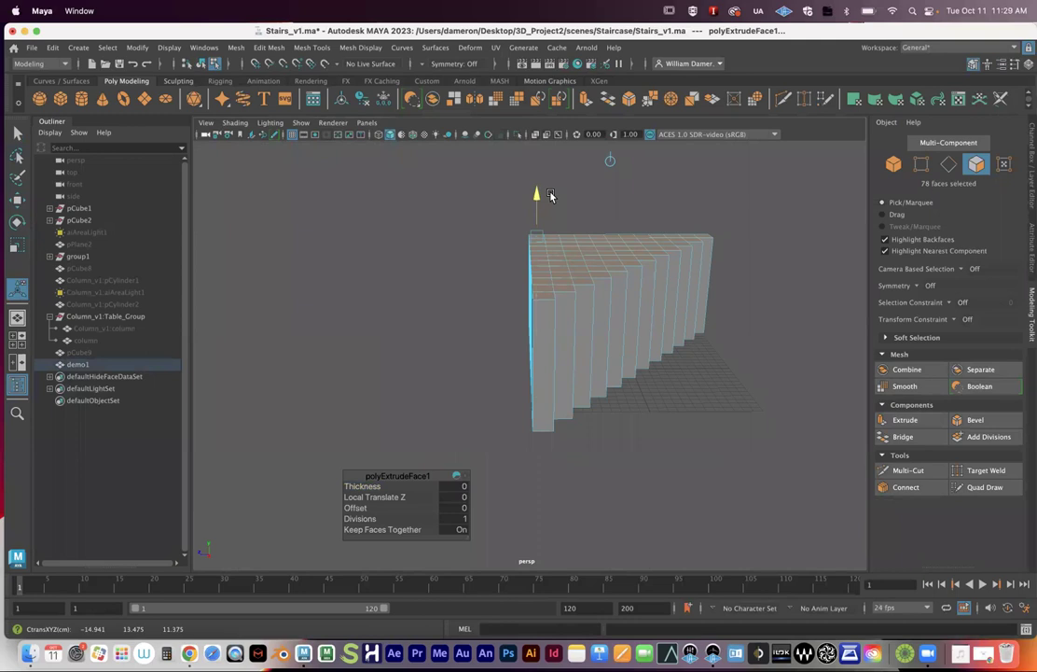
left_click_drag(658, 368, 657, 336, "alt")
left_click_drag(538, 236, 541, 386)
left_click_drag(627, 457, 598, 418, "alt")
key("super+z")
left_click_drag(543, 207, 542, 184)
middle_click_drag(627, 245, 607, 274, "alt")
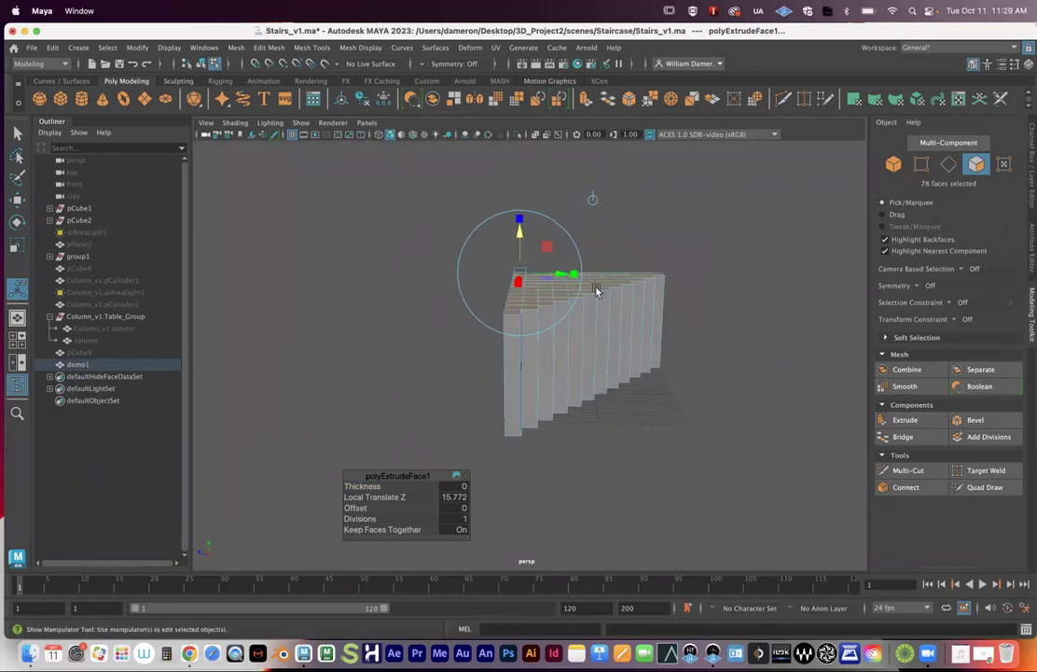
mouse_move(620, 303)
left_mouse_down("alt")
mouse_move(689, 308)
mouse_move(630, 324)
mouse_move(616, 308)
left_mouse_up("alt")
Return demo1 to object mode and activate the Move tool on the whole extruded staircase
right_click_drag(604, 272, 663, 255)
left_click_drag(664, 255, 621, 380, "alt")
key("w")
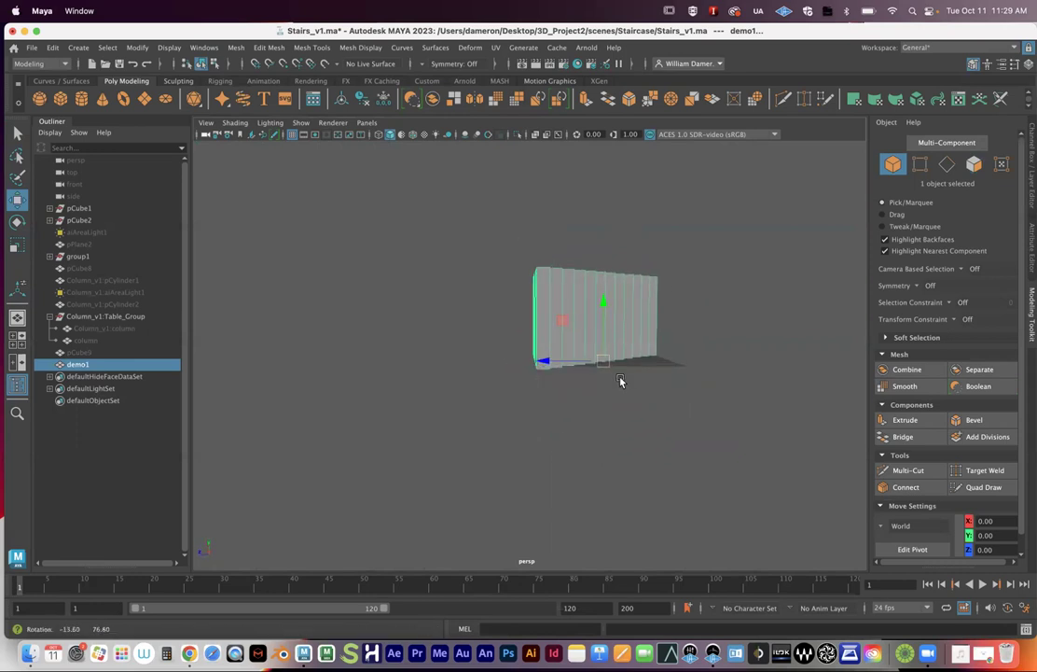
left_click_drag(573, 351, 637, 336, "alt")
Try rotating demo1 by 90 degrees around the X axis and undo the rotation
key("e")
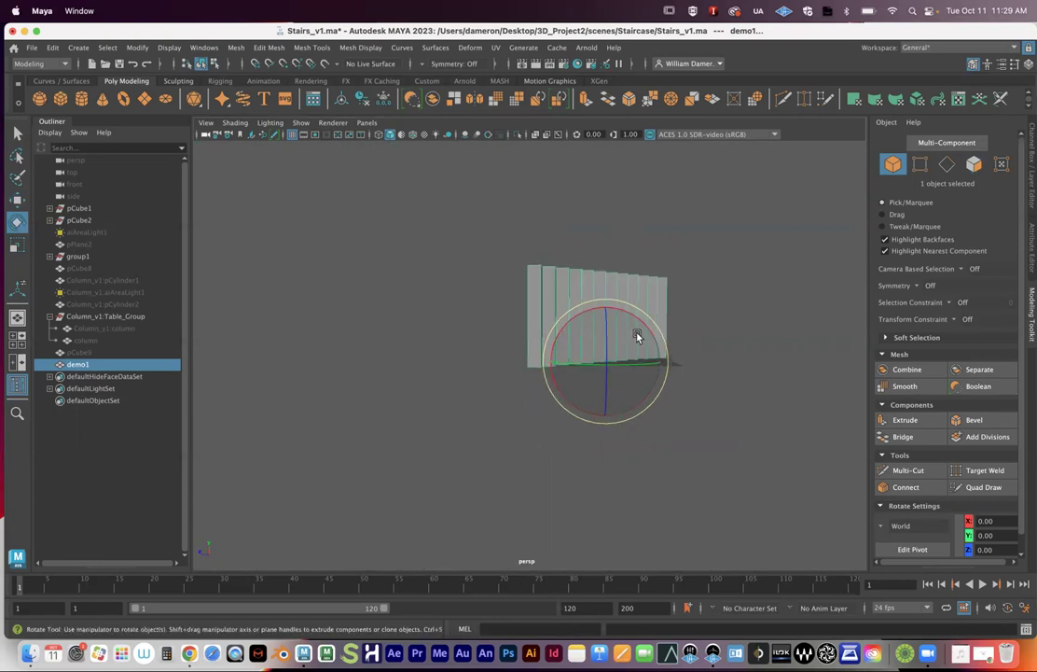
right_click_drag(637, 352, 659, 361, "alt")
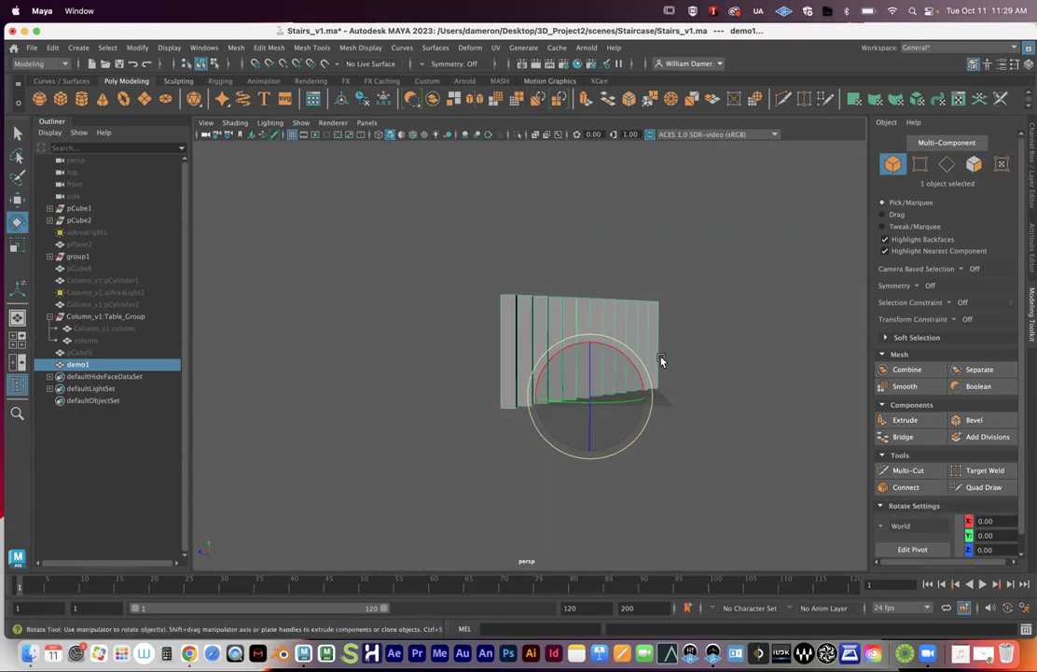
left_click_drag(660, 361, 638, 380, "alt")
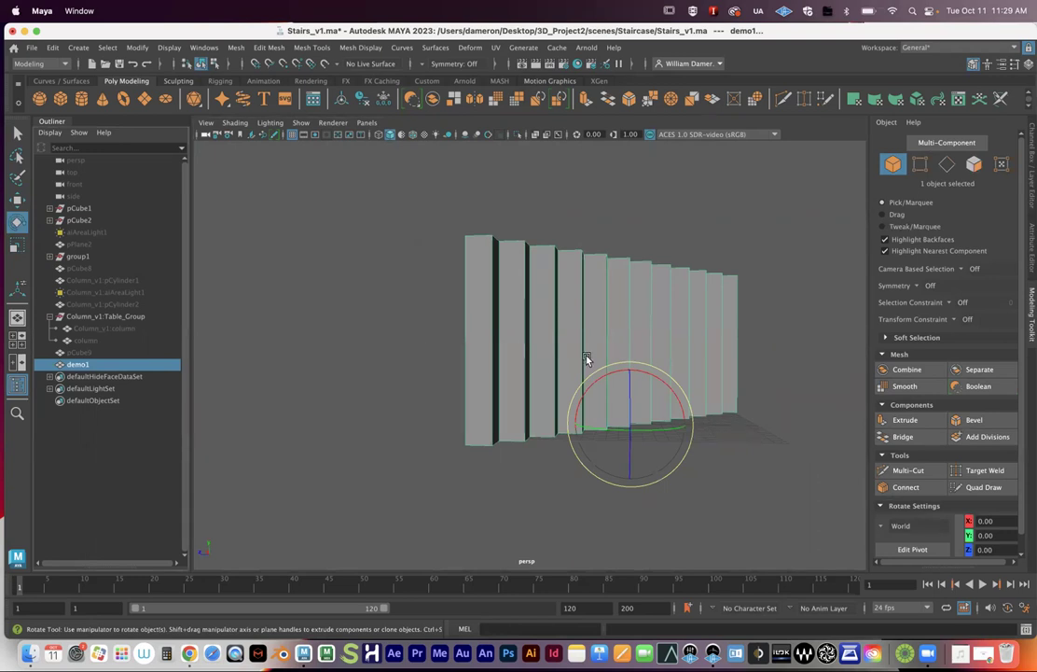
left_click_drag(606, 370, 584, 369)
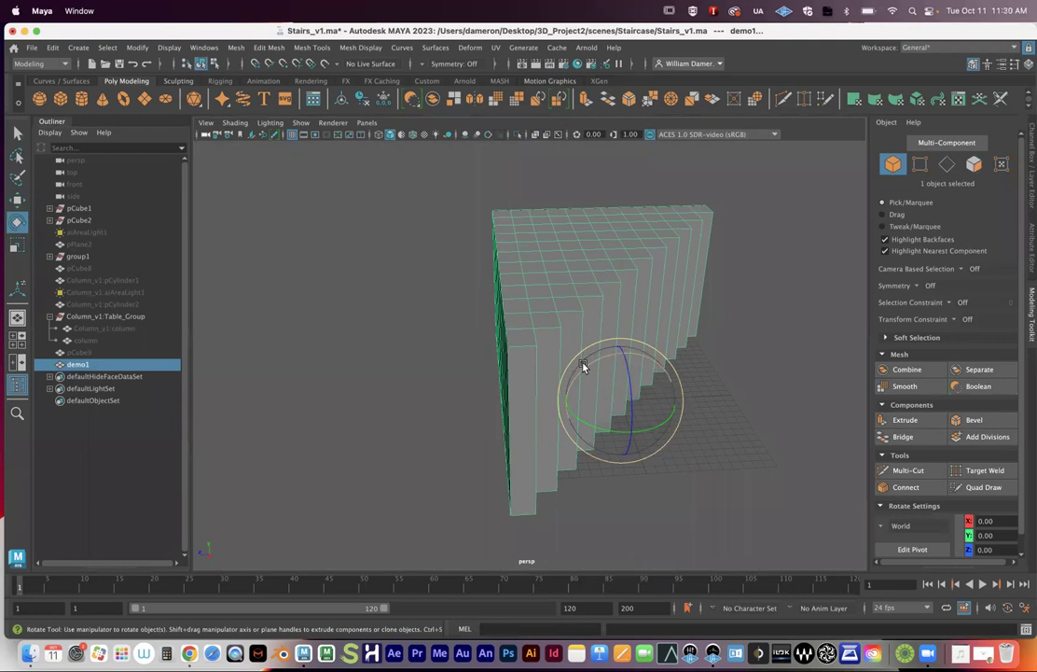
left_click_drag(601, 359, 572, 389)
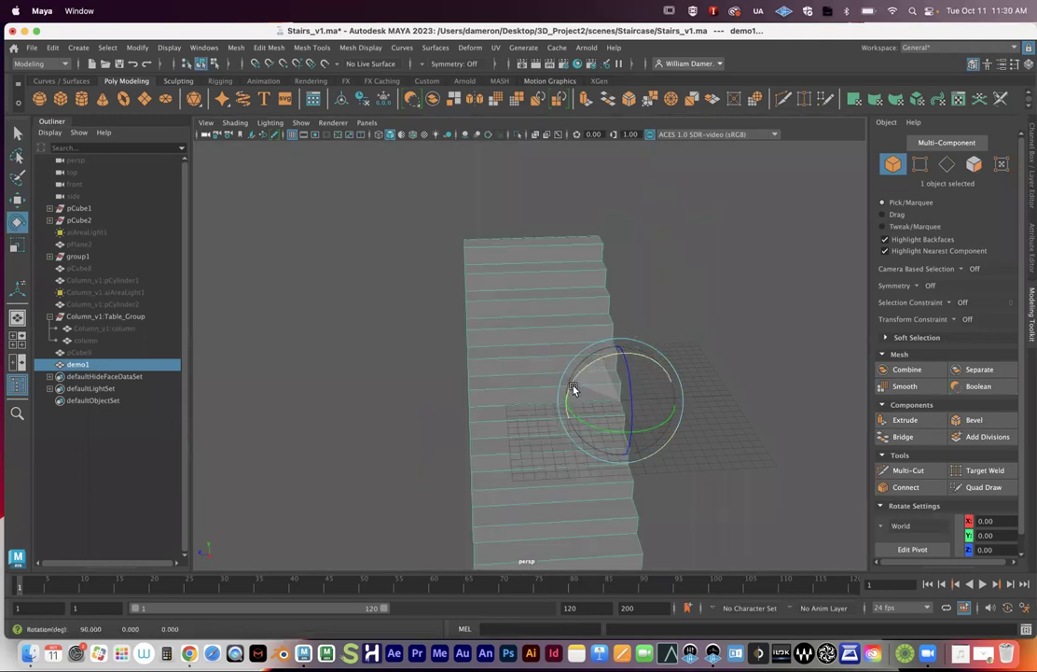
left_click_drag(614, 433, 593, 429, "alt")
key("z")
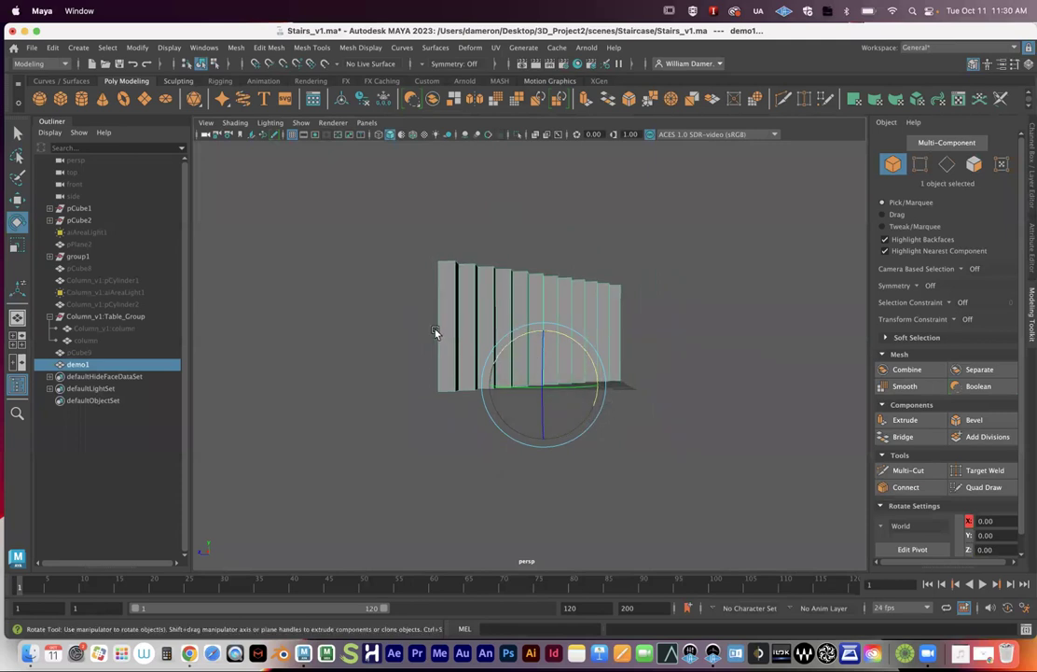
Center demo1's pivot on the extruded staircase mesh
mouse_move(605, 379)
left_mouse_down()
mouse_move(595, 387)
mouse_move(603, 381)
left_mouse_up()
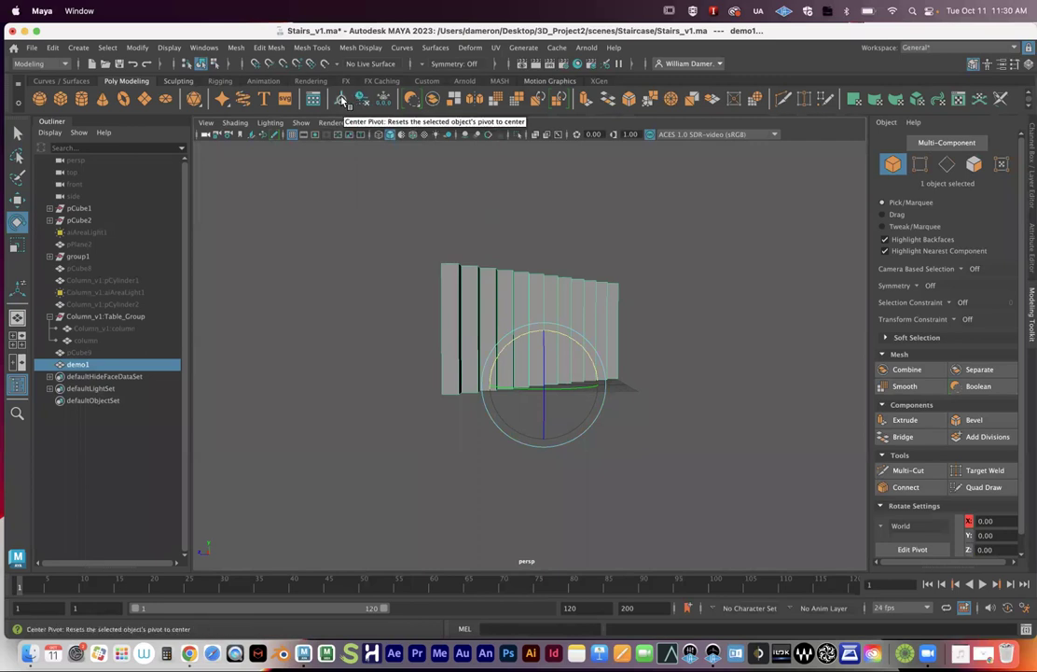
left_click_drag(522, 280, 462, 334, "alt")
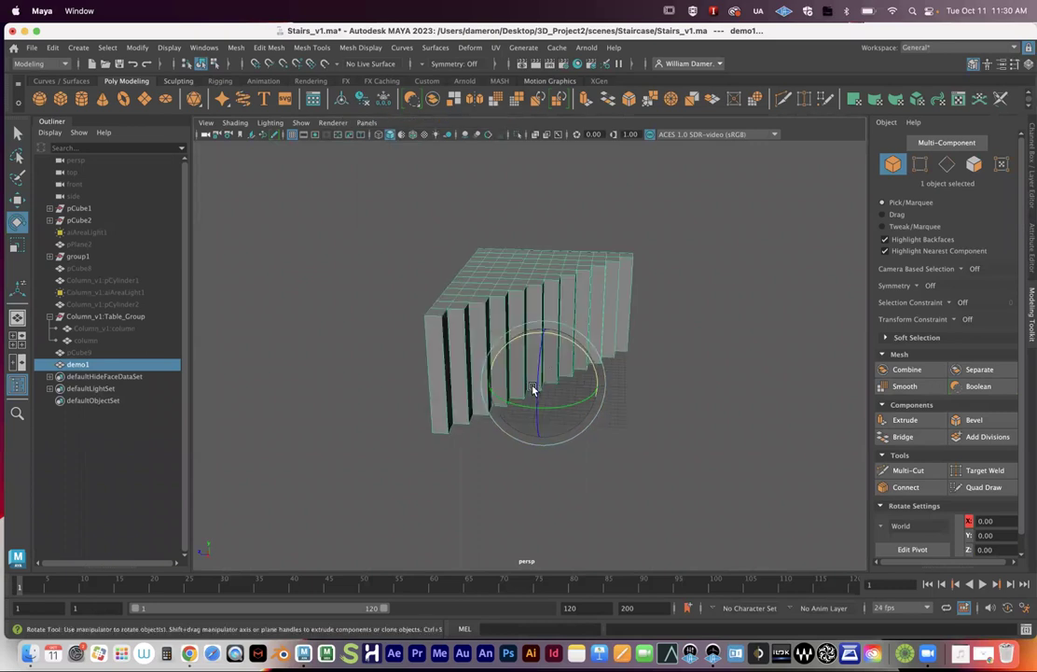
left_click_drag(569, 354, 673, 367, "alt")
key("w")
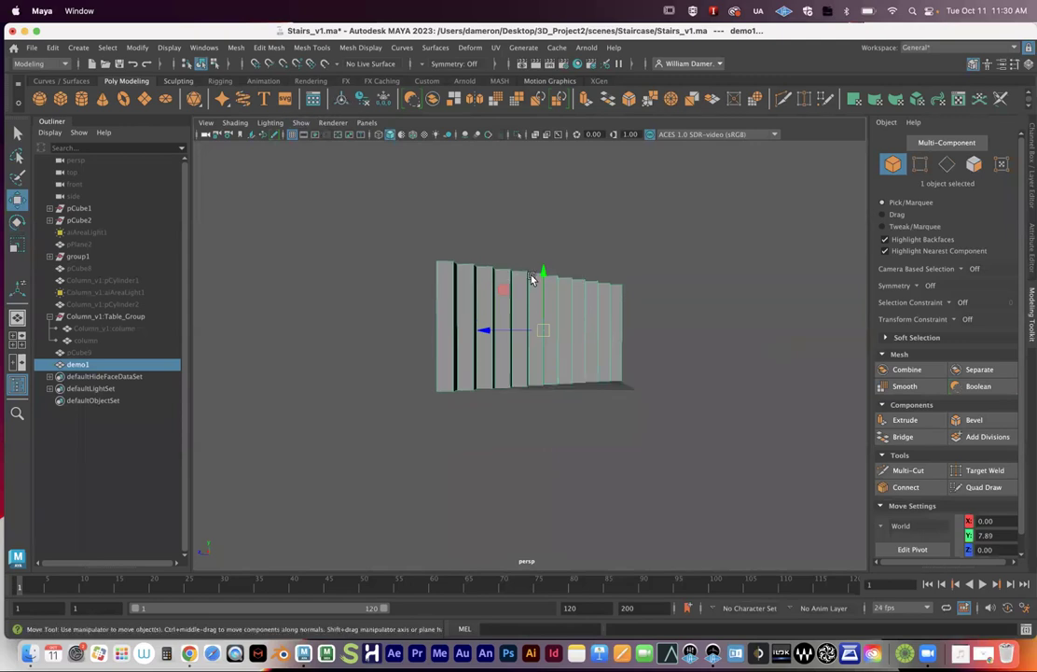
left_click(138, 47)
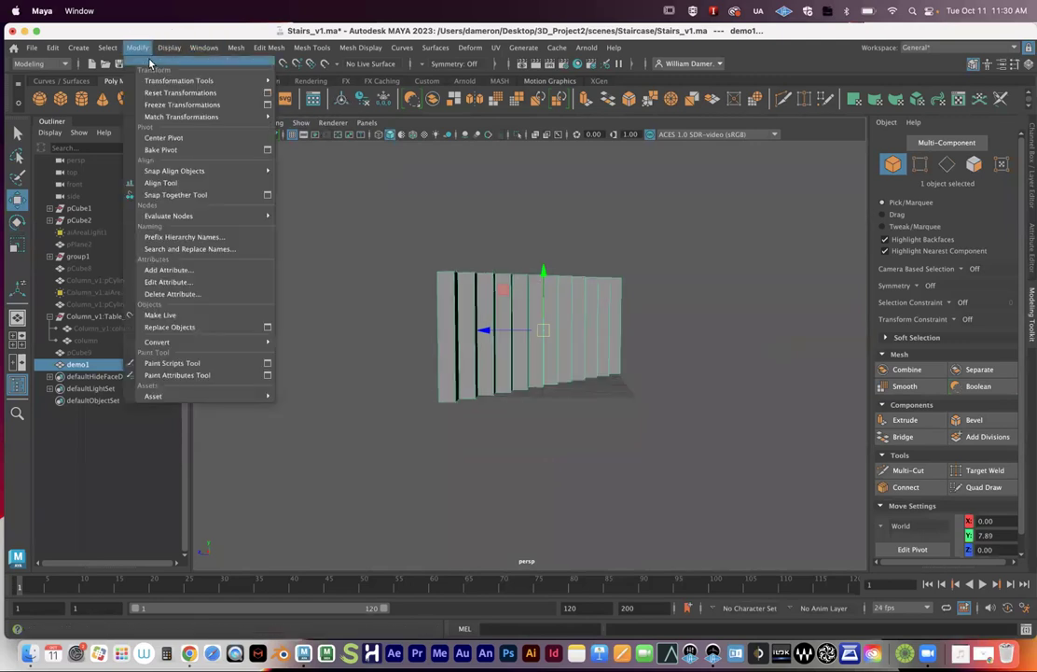
left_click(176, 138)
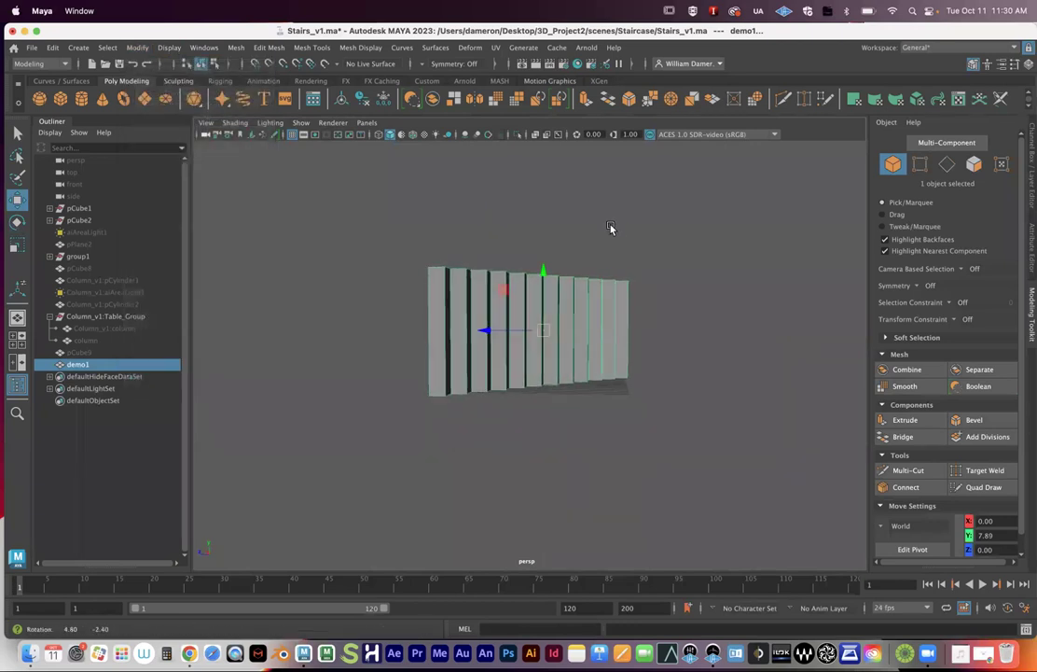
Show demo1 in the four-view layout and frame the whole mesh in the front view
key("space")
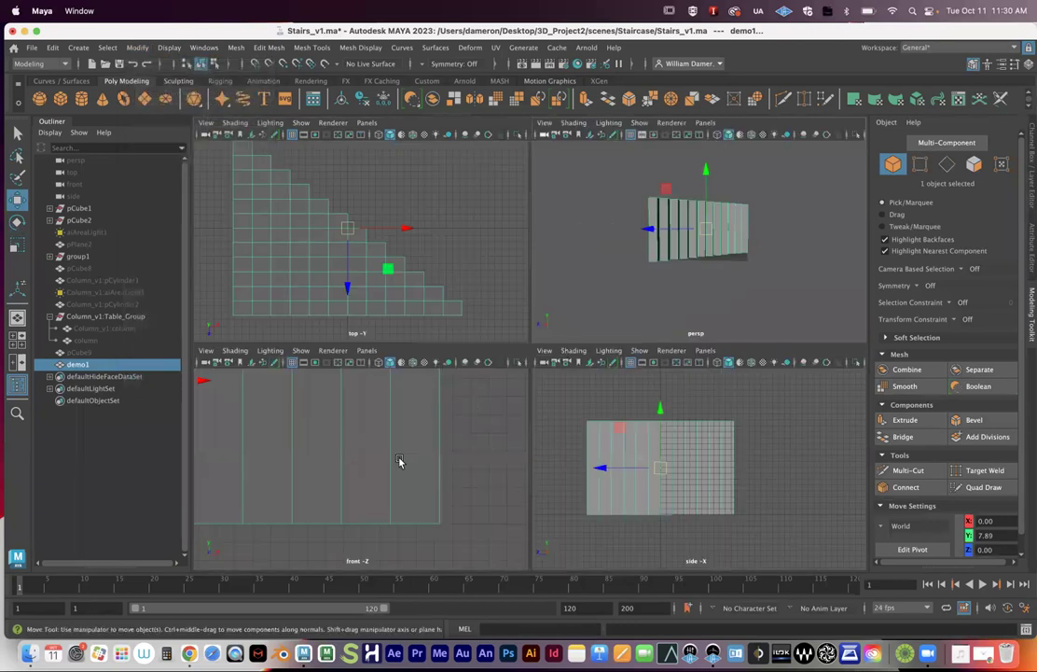
key("f")
middle_click_drag(301, 442, 342, 436, "alt")
left_click_drag(695, 292, 742, 295, "alt")
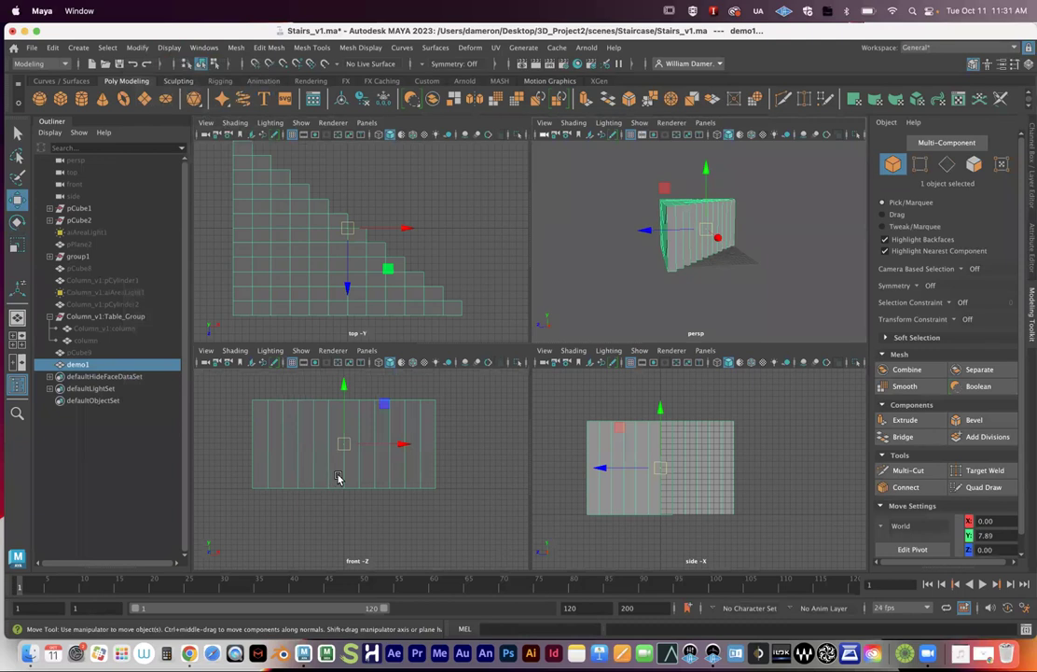
Try rotating demo1 by about -10 degrees around the Y axis in the front view and undo it
key("e")
left_click_drag(371, 447, 356, 452)
key("super+z")
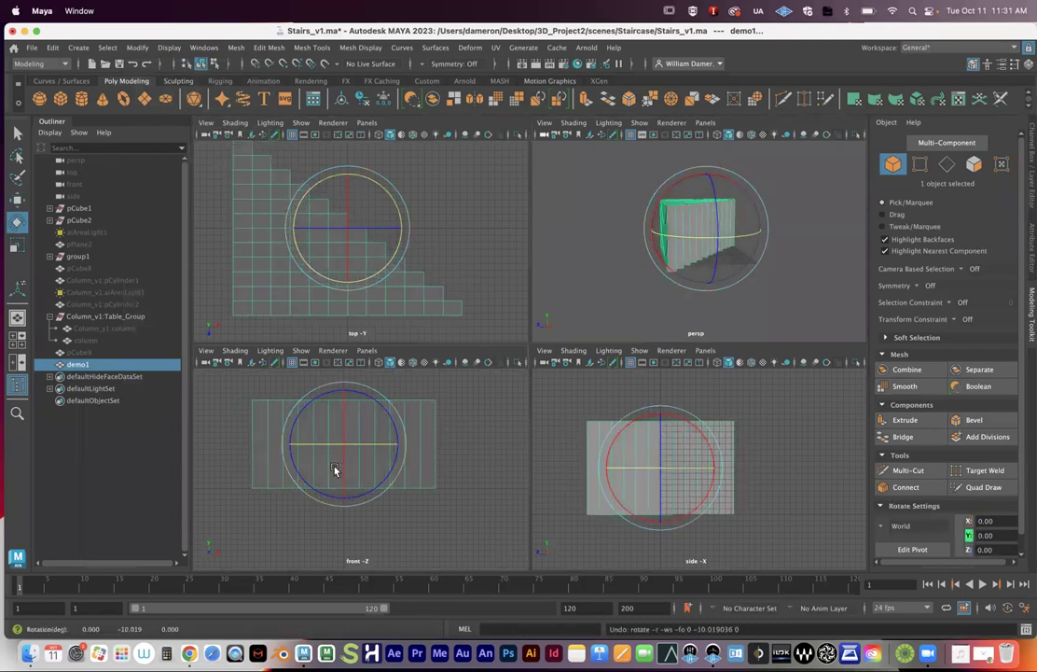
Move demo1's pivot along the X axis to the mesh's left edge in the front view, at about X -16.30
key("space")
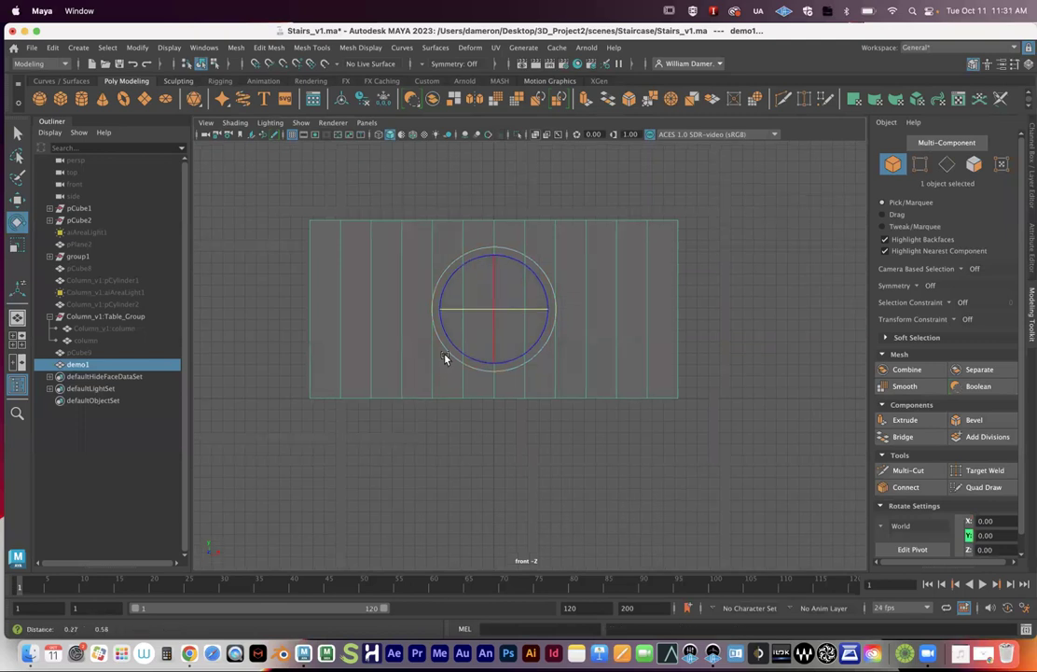
key("d")
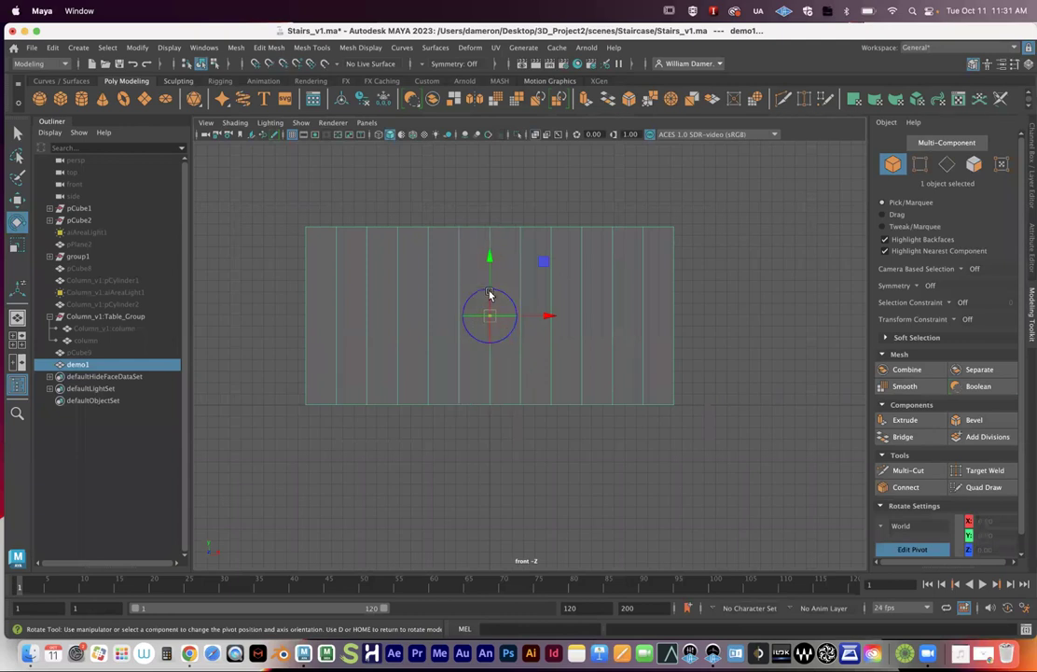
left_click_drag(544, 317, 518, 320)
key("super+z")
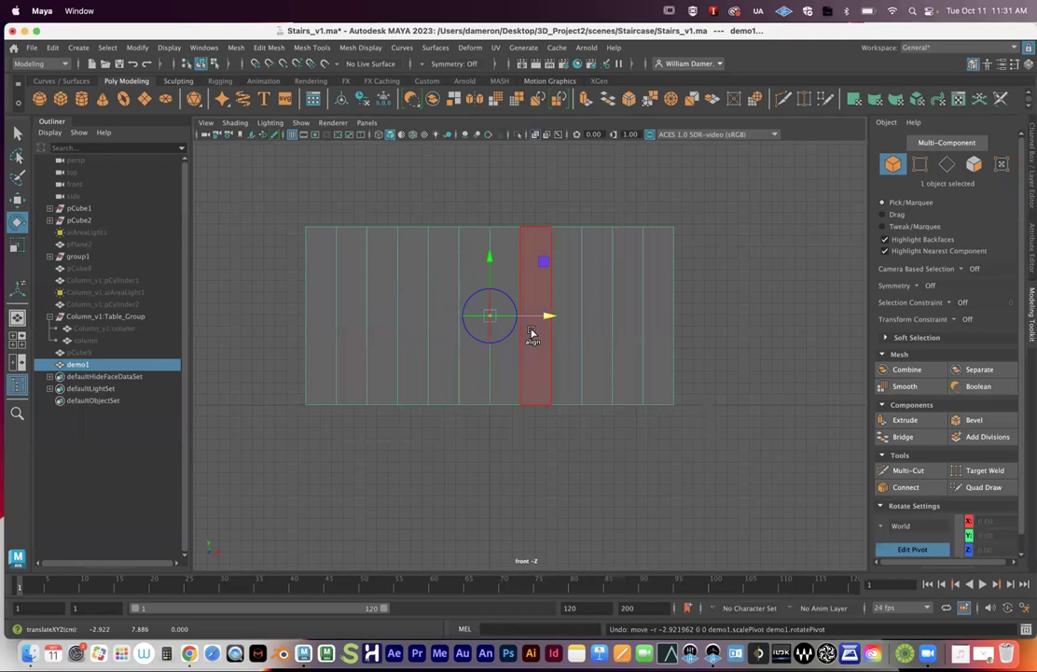
left_click_drag(550, 318, 304, 326)
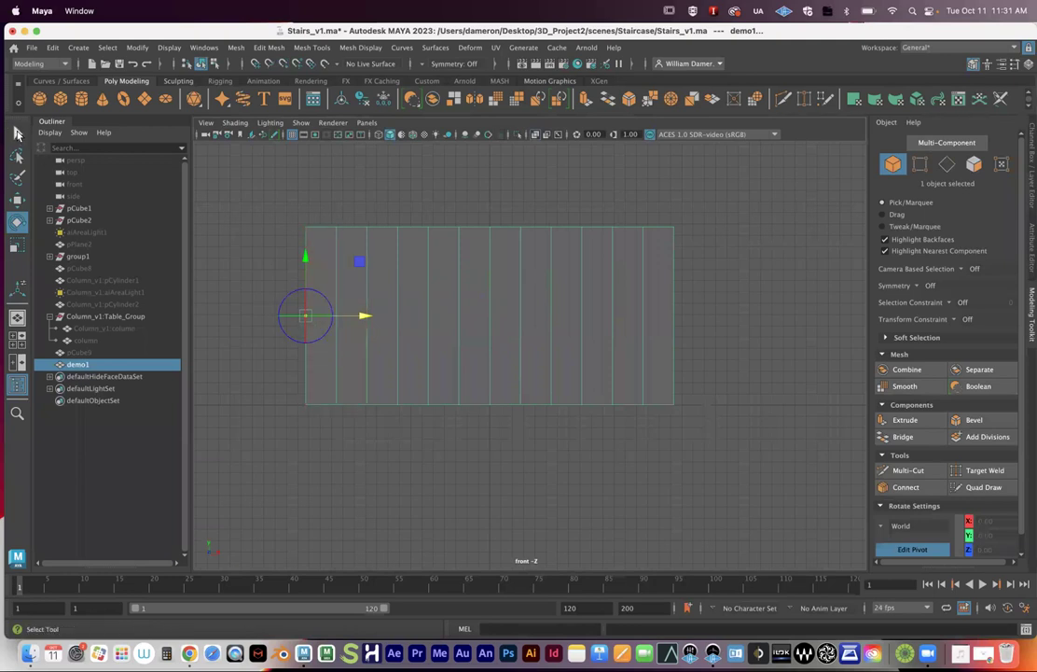
left_click(17, 133)
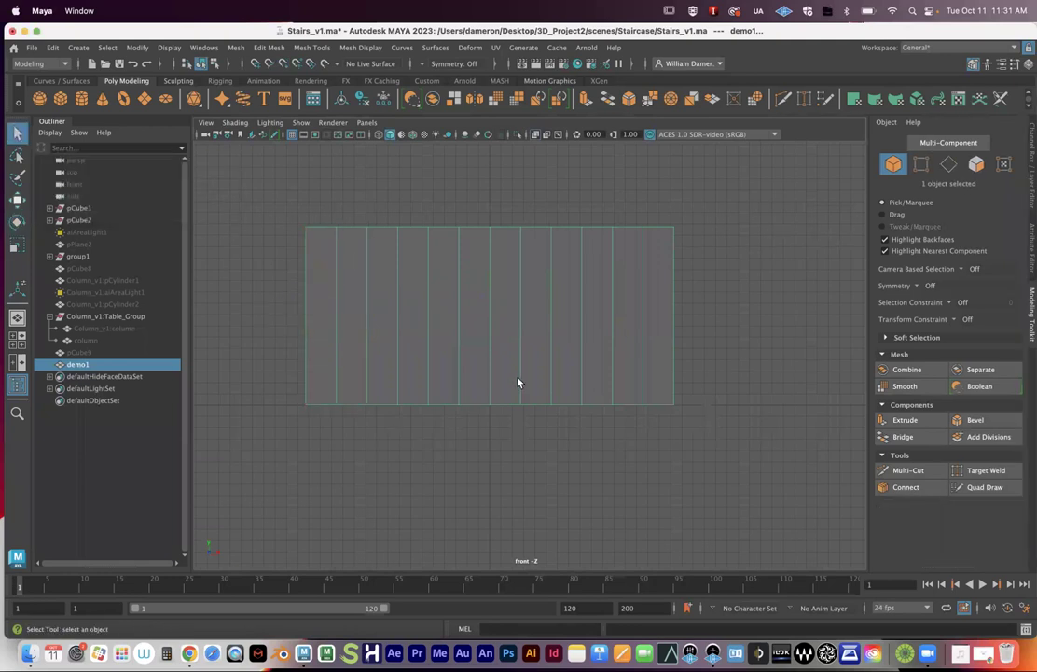
key("w")
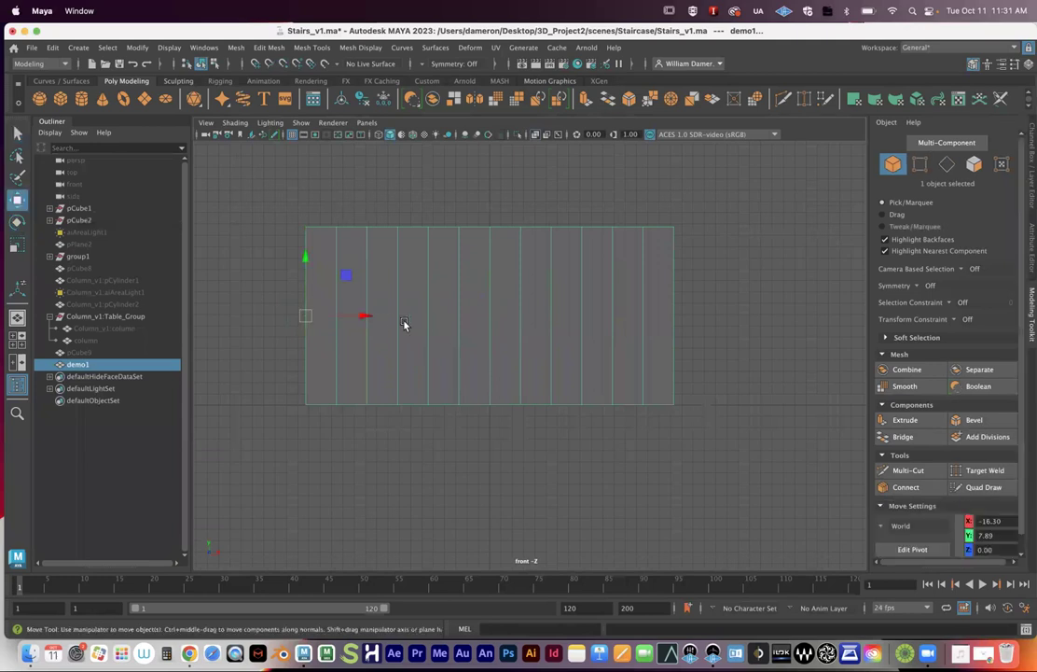
Move demo1's pivot to the mesh's outer edge along the Z axis, at about X 0 and Z 12.41
key("space")
key("space")
left_click_drag(687, 287, 574, 326, "alt")
key("d")
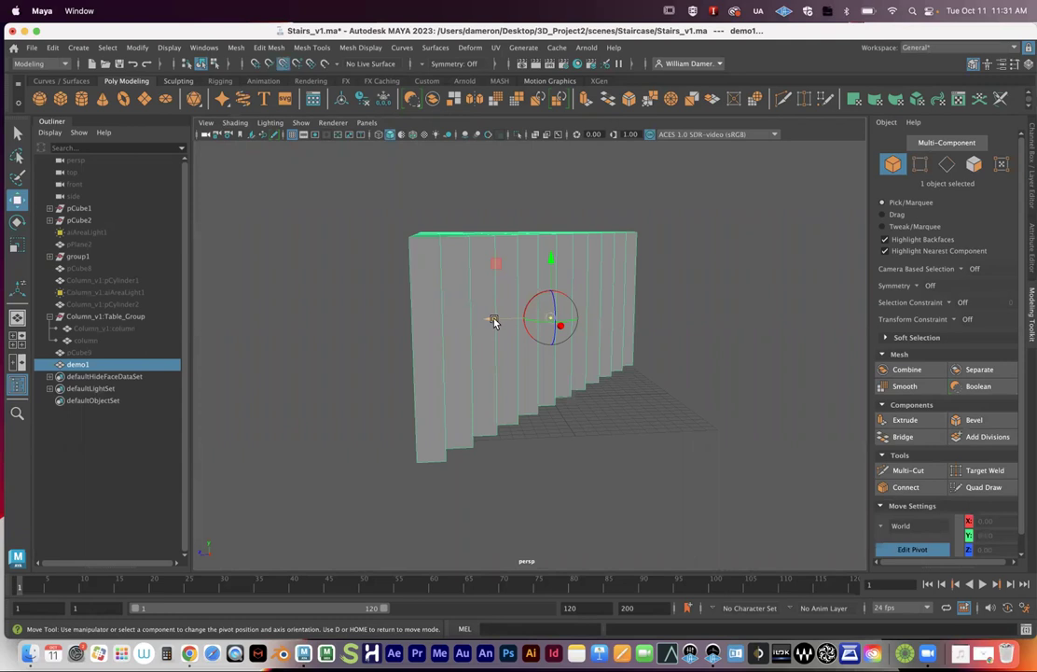
left_click_drag(491, 320, 357, 321)
left_click_drag(514, 357, 539, 383, "alt")
key("d")
Rotate demo1 90 degrees around the X axis so the staircase stands upright
left_click_drag(617, 399, 422, 387, "alt")
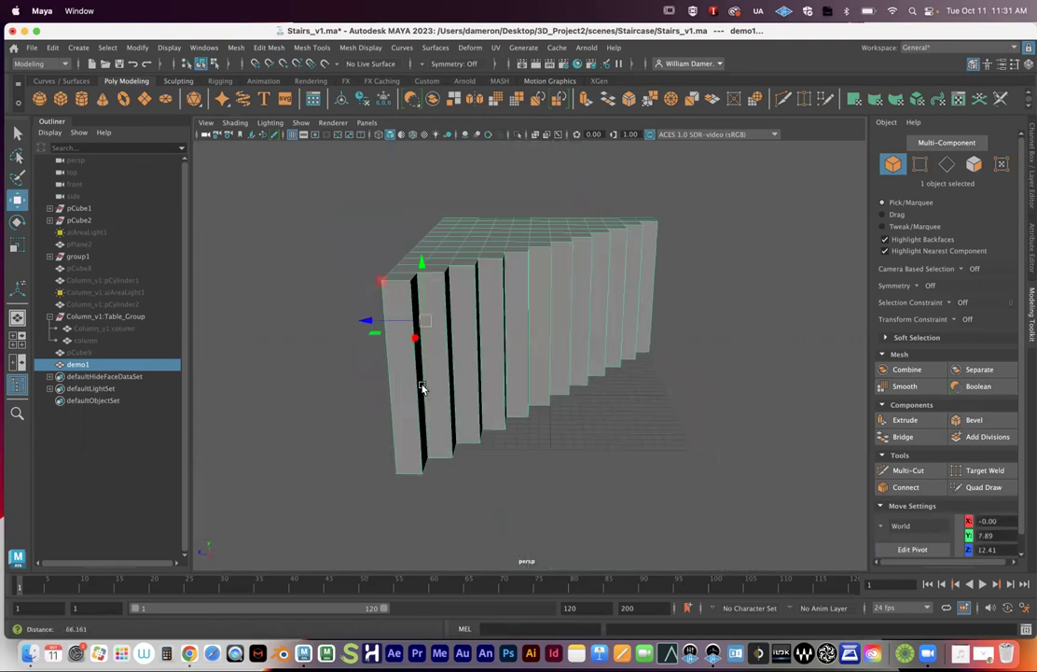
scroll(409, 348, "down", 6)
key("e")
left_click_drag(470, 352, 570, 364)
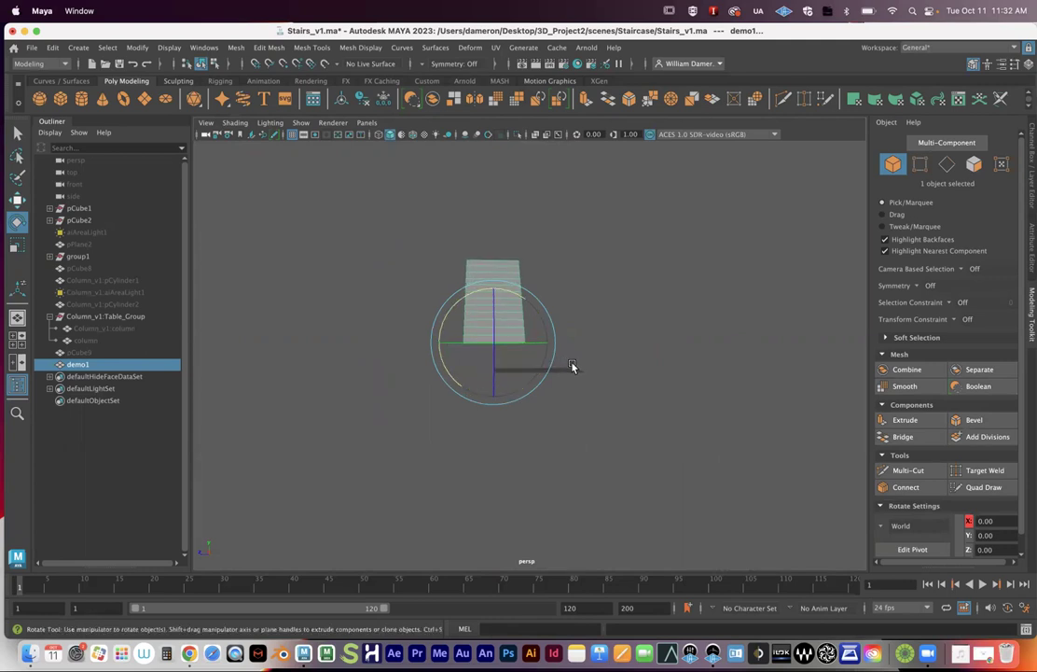
Lower demo1 in the front view with grid snapping until its base sits on the ground line at Y 0.00
key("w")
mouse_move(556, 366)
middle_mouse_down("alt")
mouse_move(547, 375)
mouse_move(538, 362)
middle_mouse_up("alt")
scroll(541, 374, "up", 5)
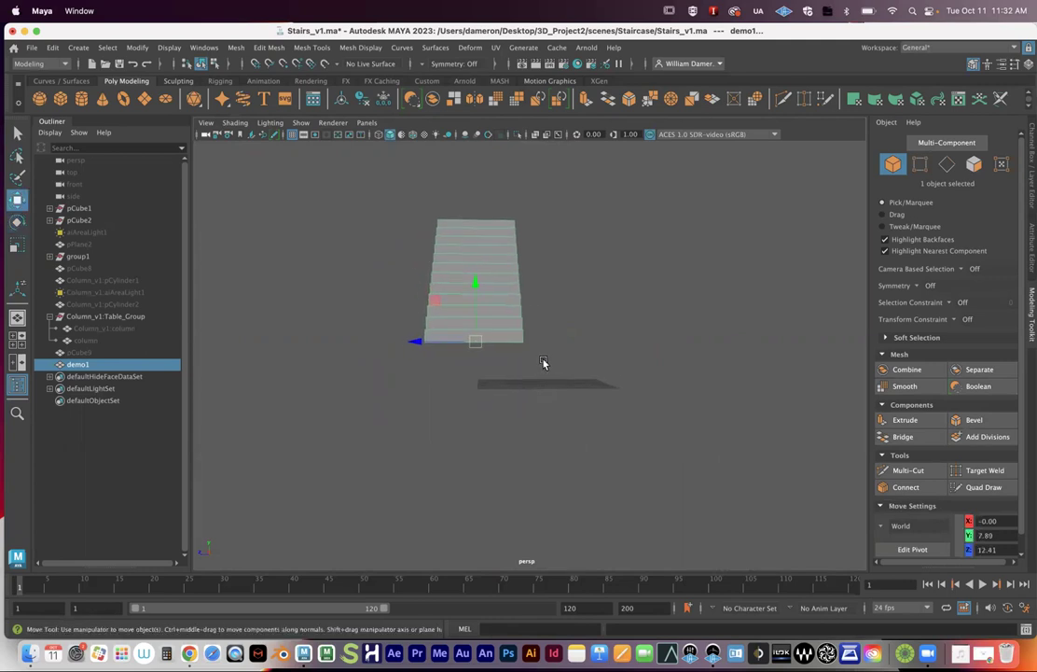
key("space")
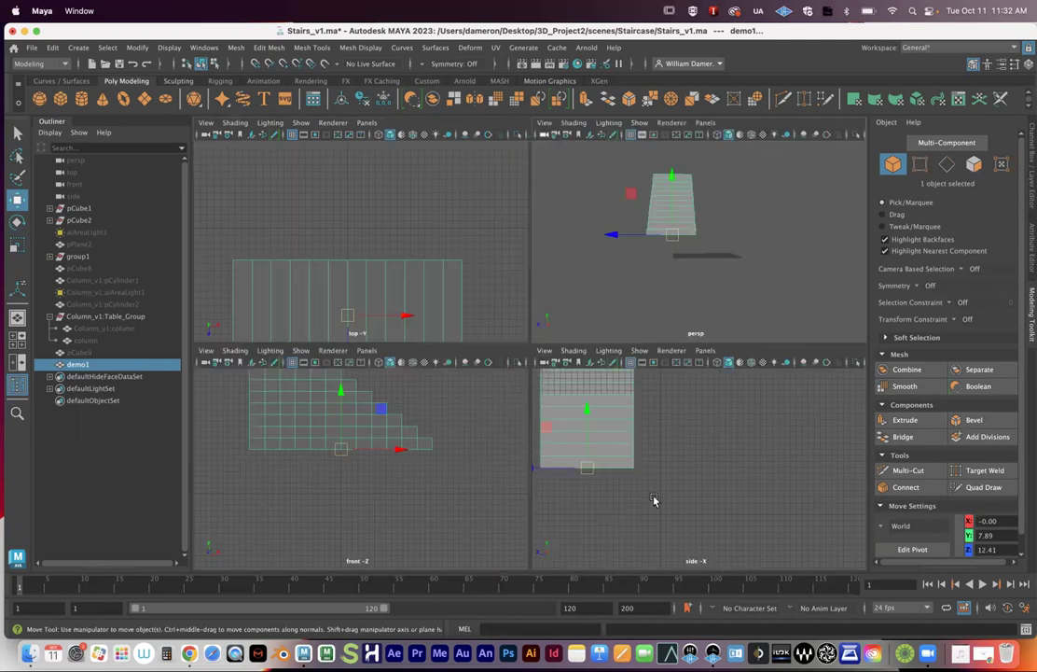
key("space")
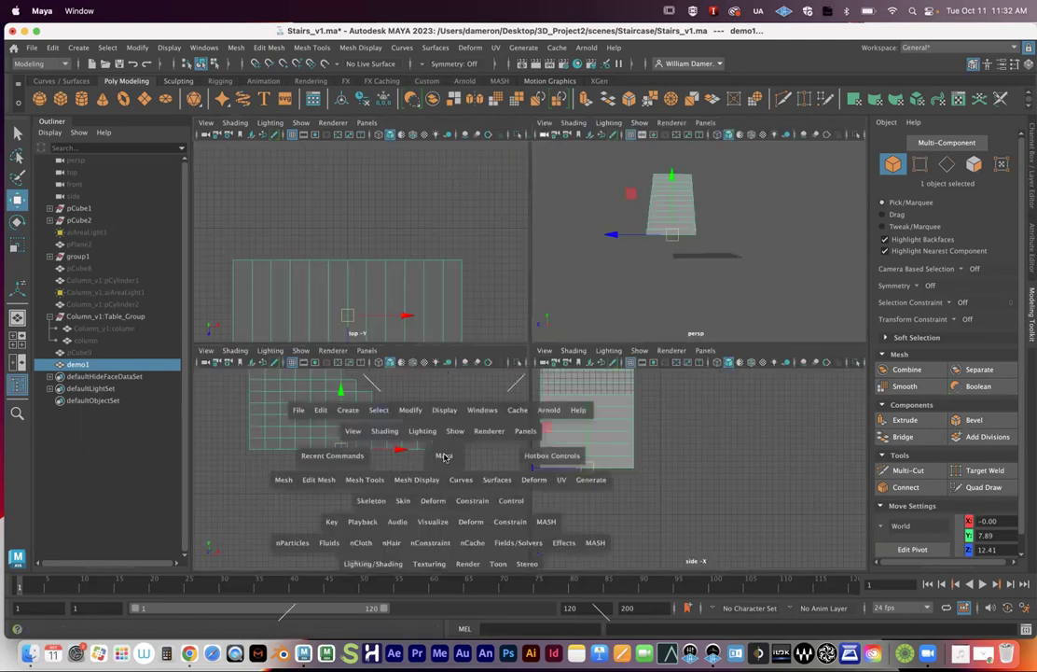
middle_click_drag(467, 420, 456, 446, "alt")
scroll(503, 332, "down", 1)
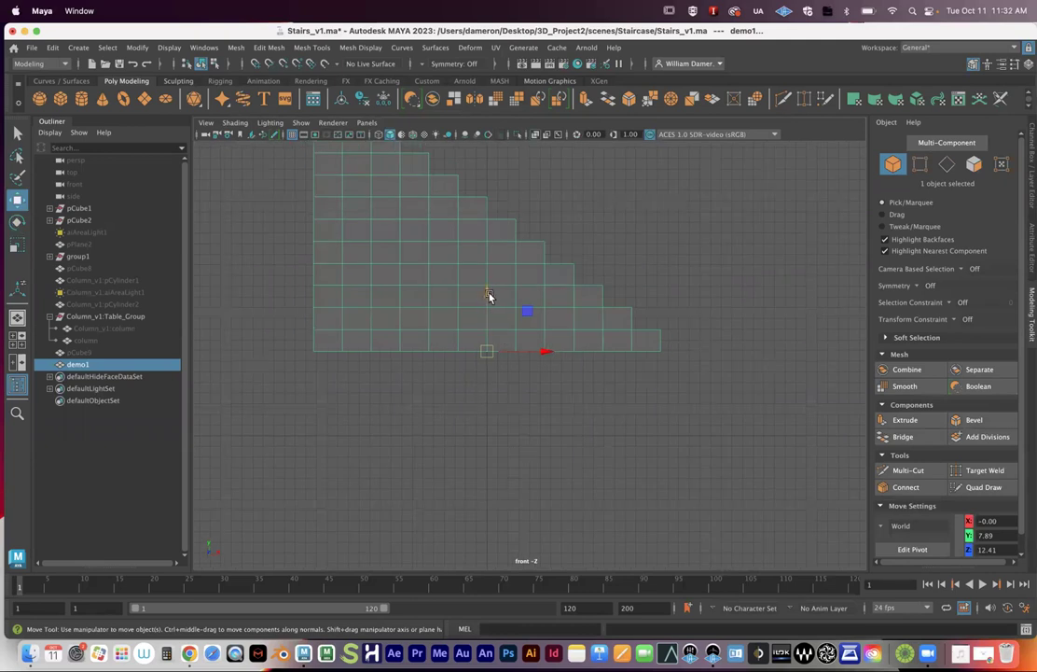
key("v")
key("x")
left_click_drag(485, 296, 481, 373)
left_click_drag(486, 312, 487, 437)
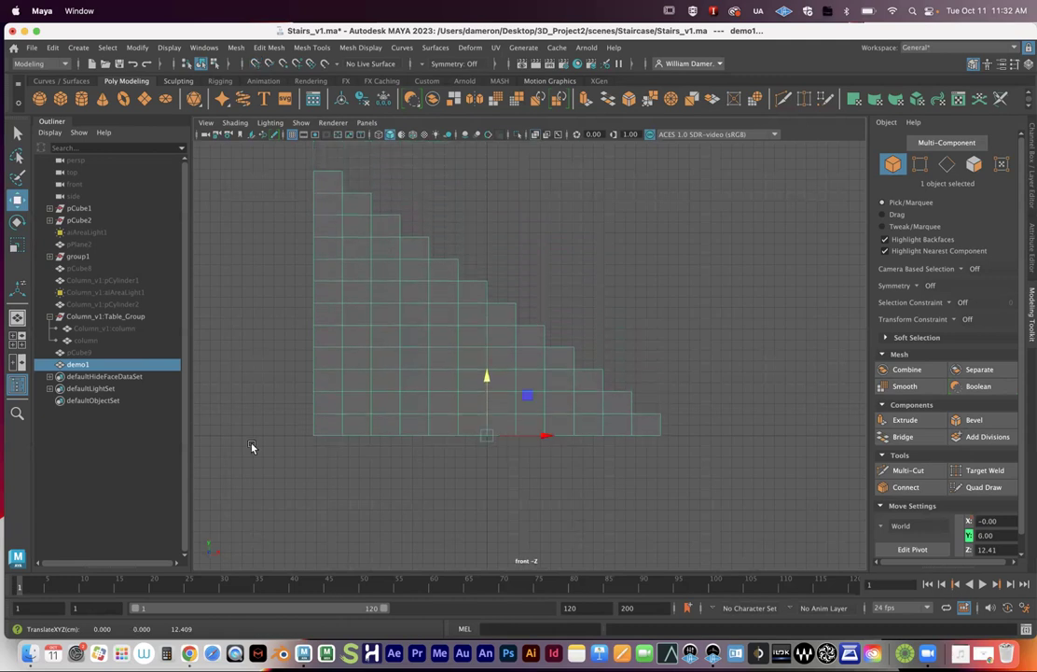
Zoom in on the staircase's base in the front view and nudge demo1 up to about Y 0.07
right_click_drag(433, 423, 692, 447, "alt")
middle_click_drag(445, 446, 582, 388, "alt")
right_click_drag(445, 446, 611, 378, "alt")
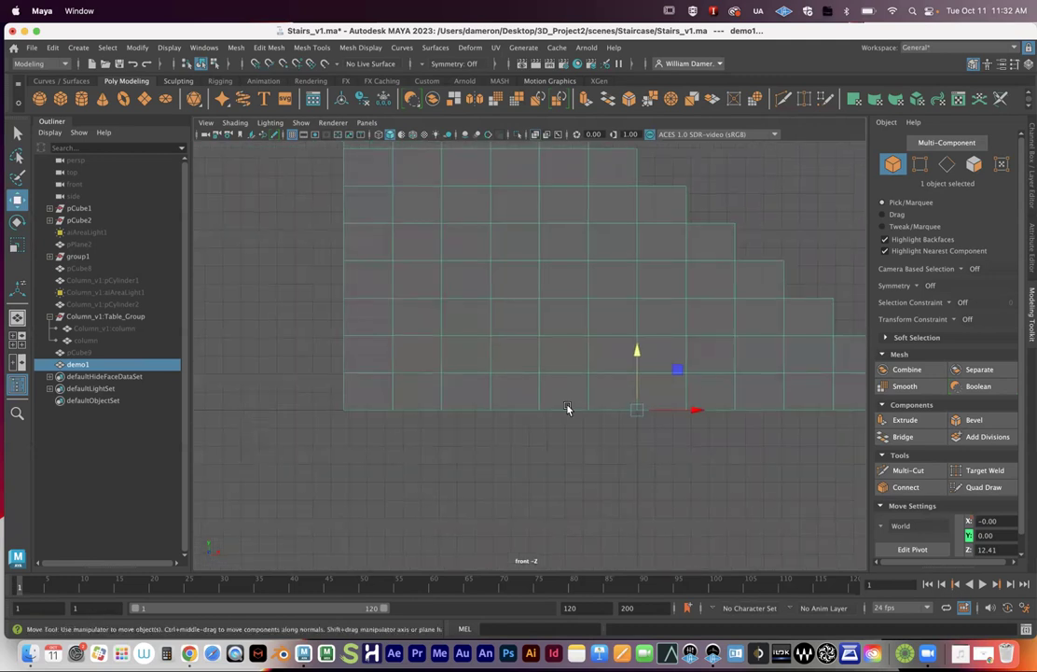
left_click_drag(638, 351, 638, 349)
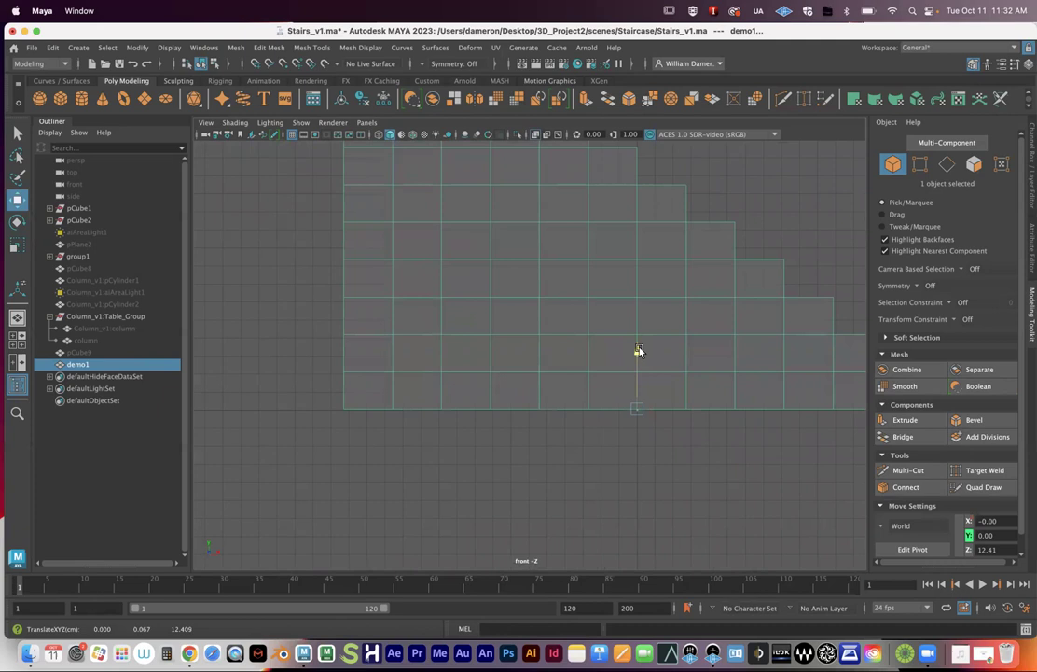
Move demo1 along Z to a Translate Z of about -11.926 and widen the staircase to a Scale Y of about 29.699
key("space")
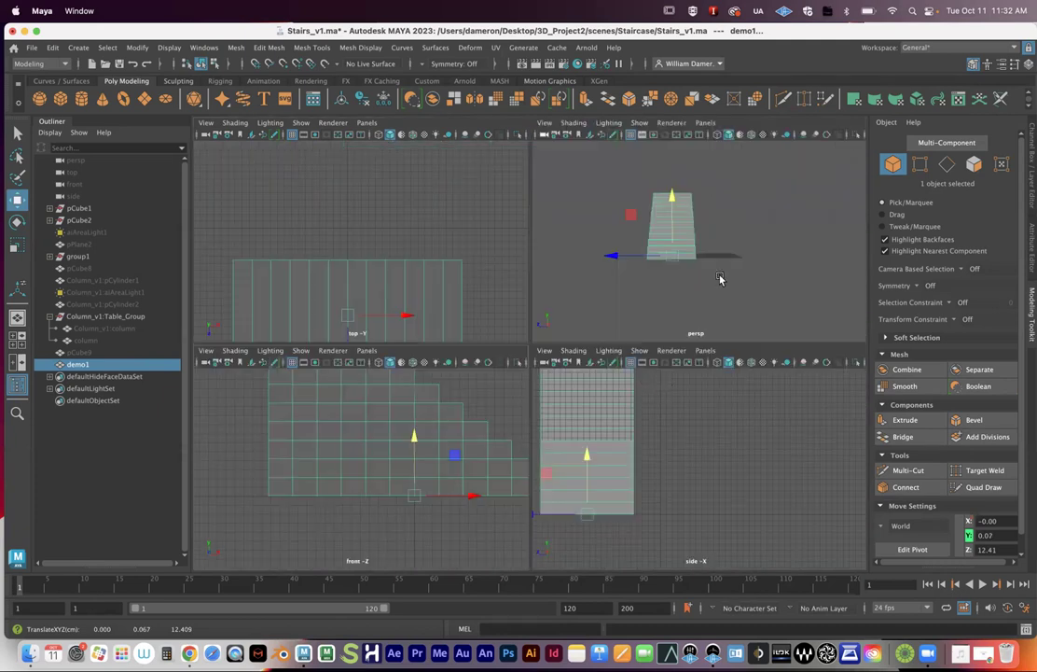
key("space")
left_click_drag(671, 331, 439, 390, "alt")
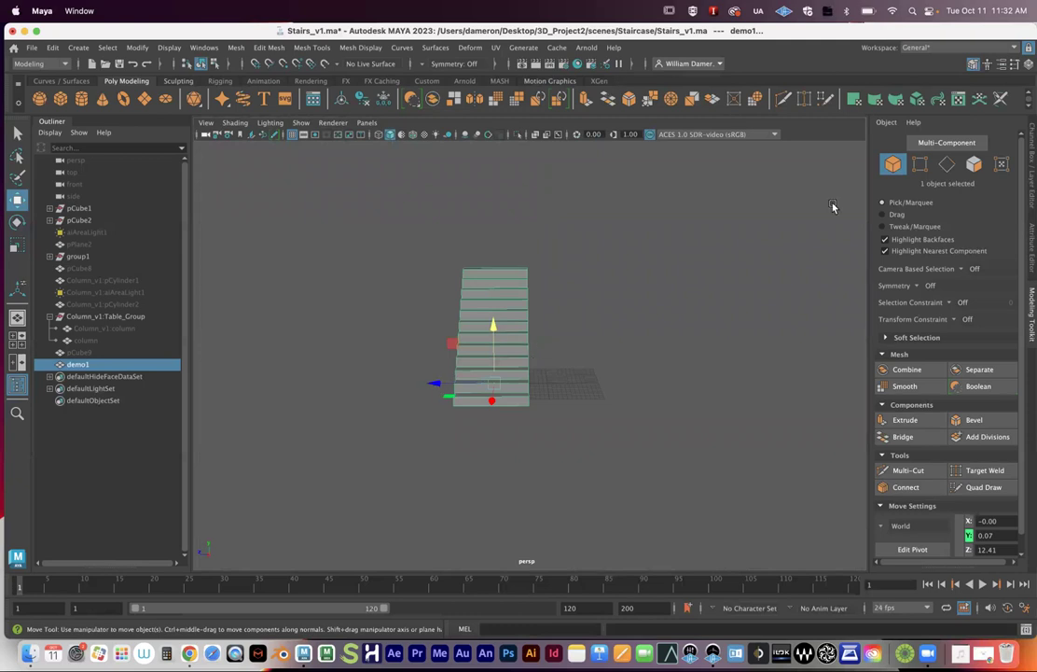
left_click(1031, 165)
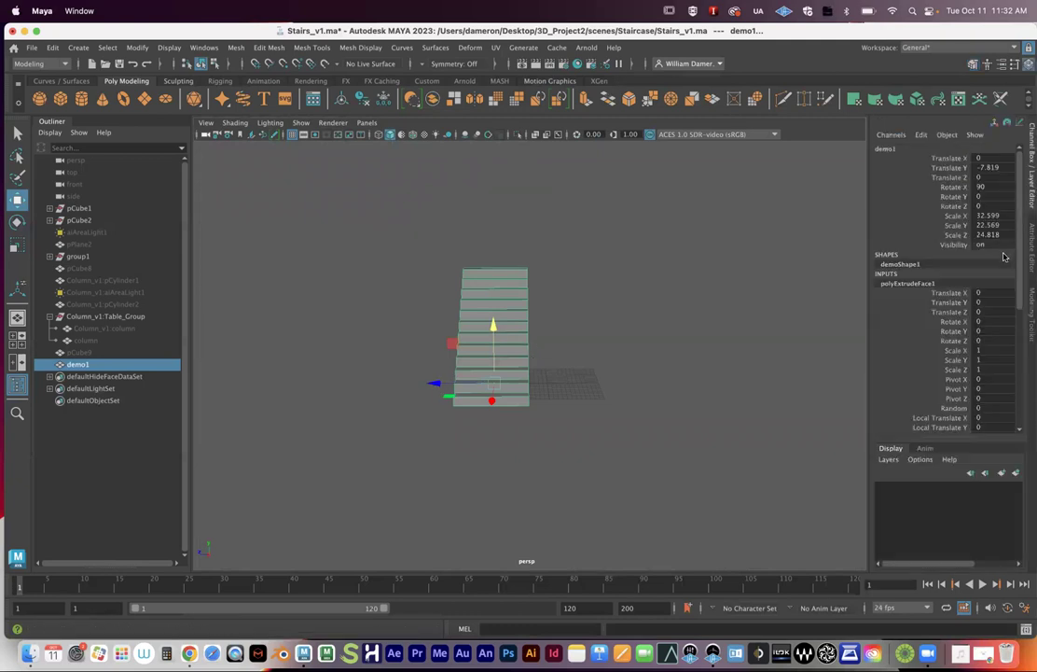
left_click_drag(440, 384, 556, 407)
key("r")
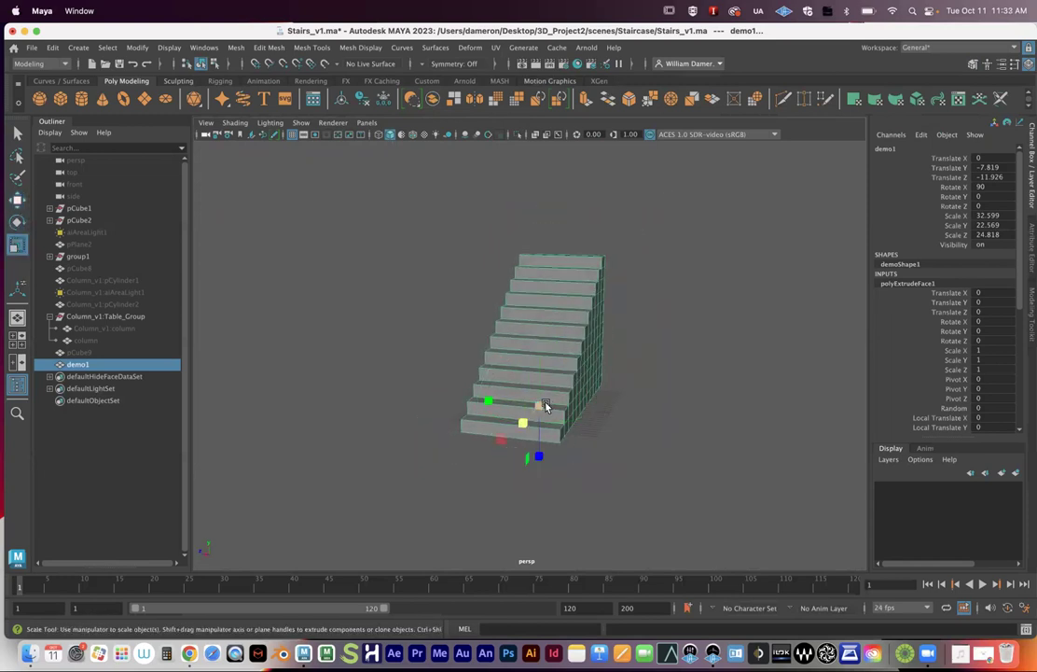
mouse_move(486, 400)
left_mouse_down()
mouse_move(528, 424)
mouse_move(498, 407)
left_mouse_up()
key("w")
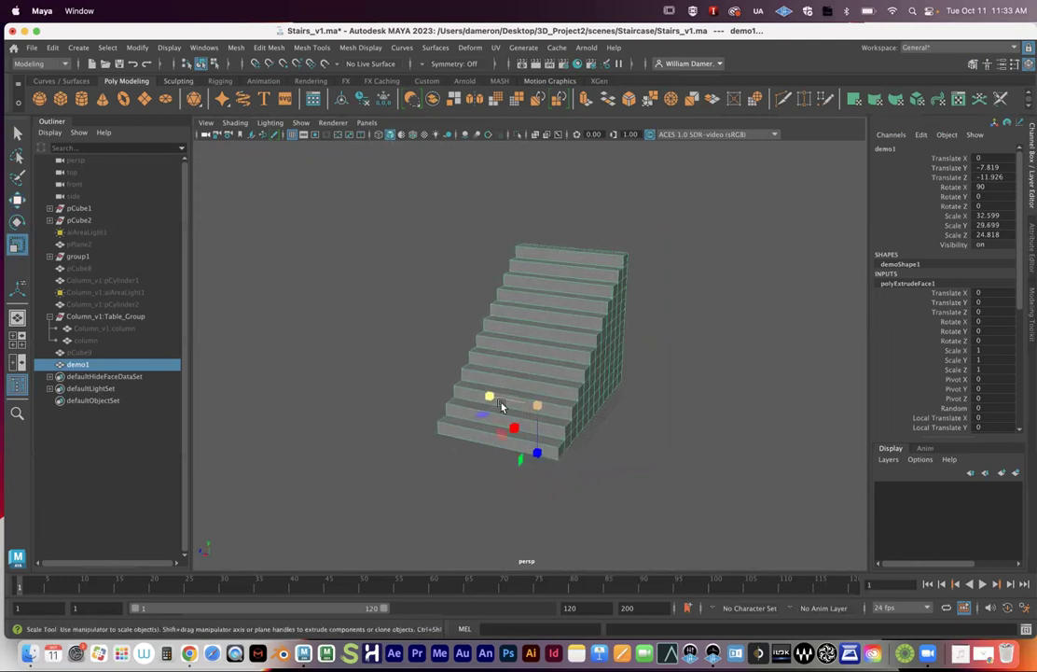
Examine the staircase's steps and side faces up close in the perspective view and activate the Multi-Cut tool on demo1
left_click_drag(613, 413, 587, 419, "alt")
key("q")
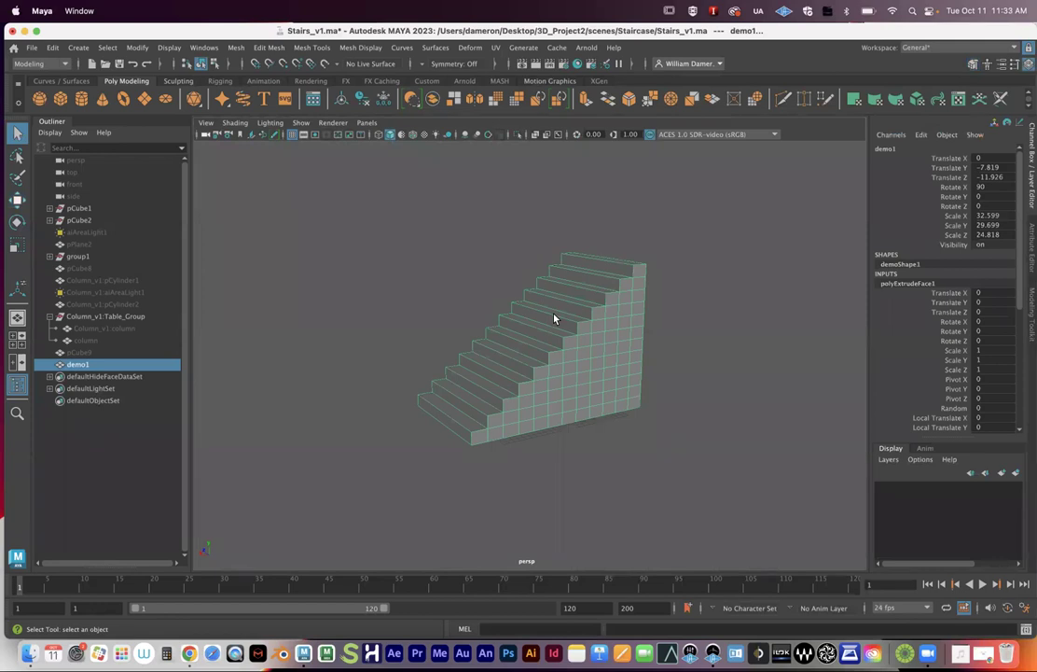
left_click_drag(525, 359, 510, 364, "alt")
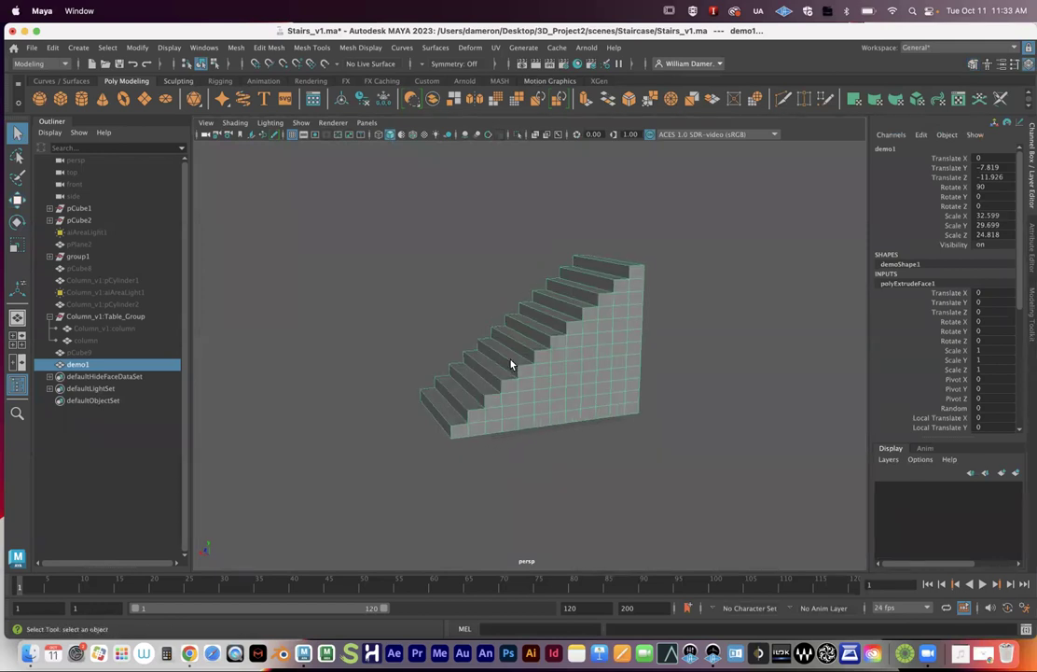
left_click(1027, 311)
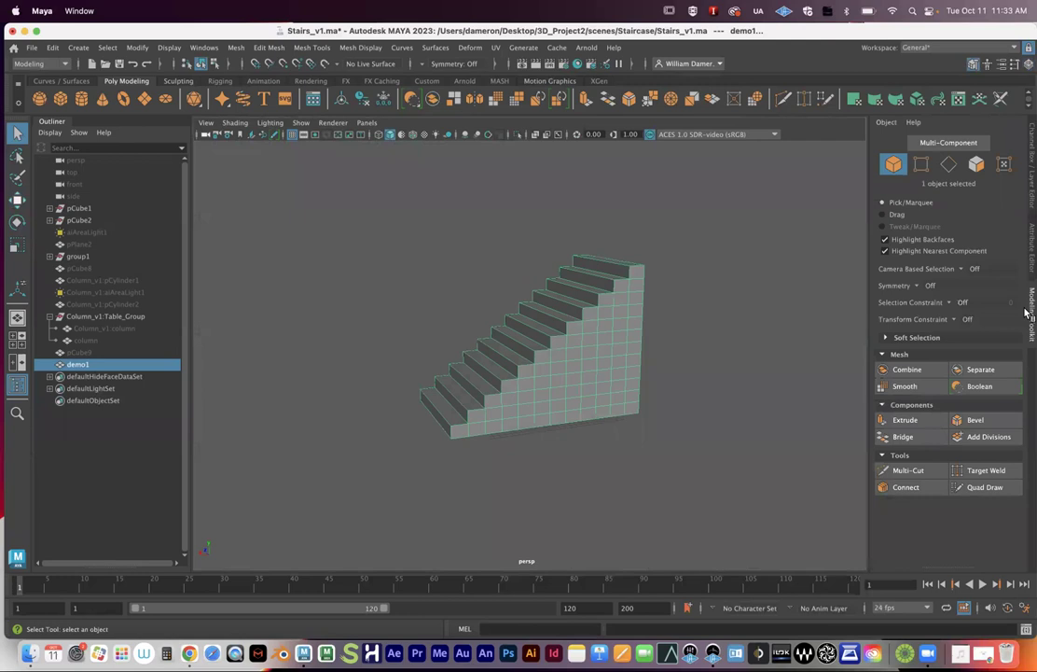
scroll(713, 311, "up", 5)
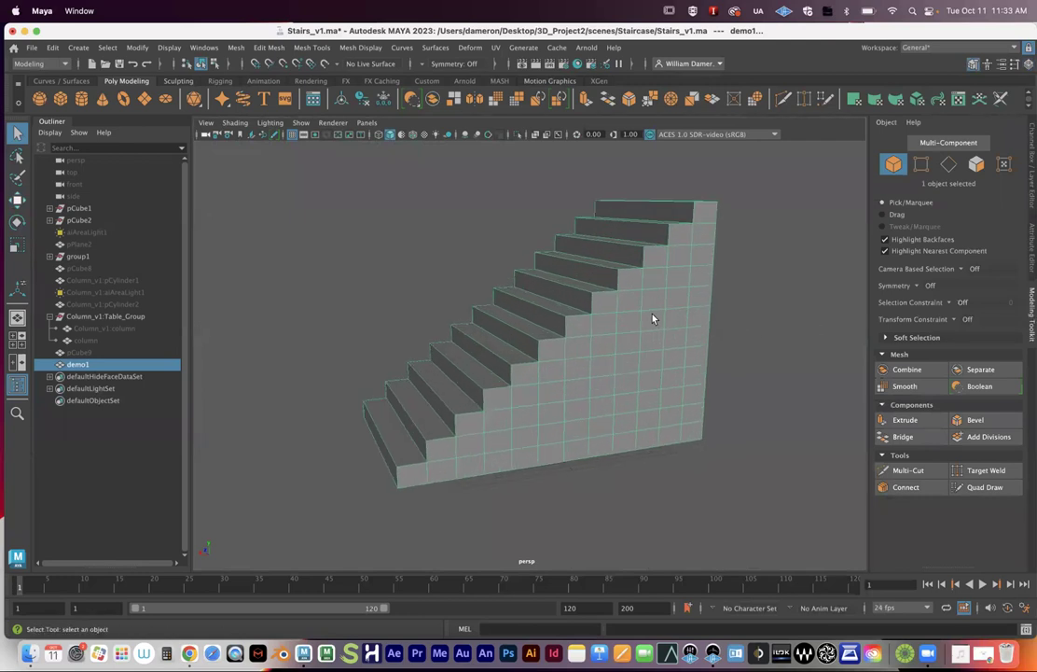
scroll(676, 384, "up", 5)
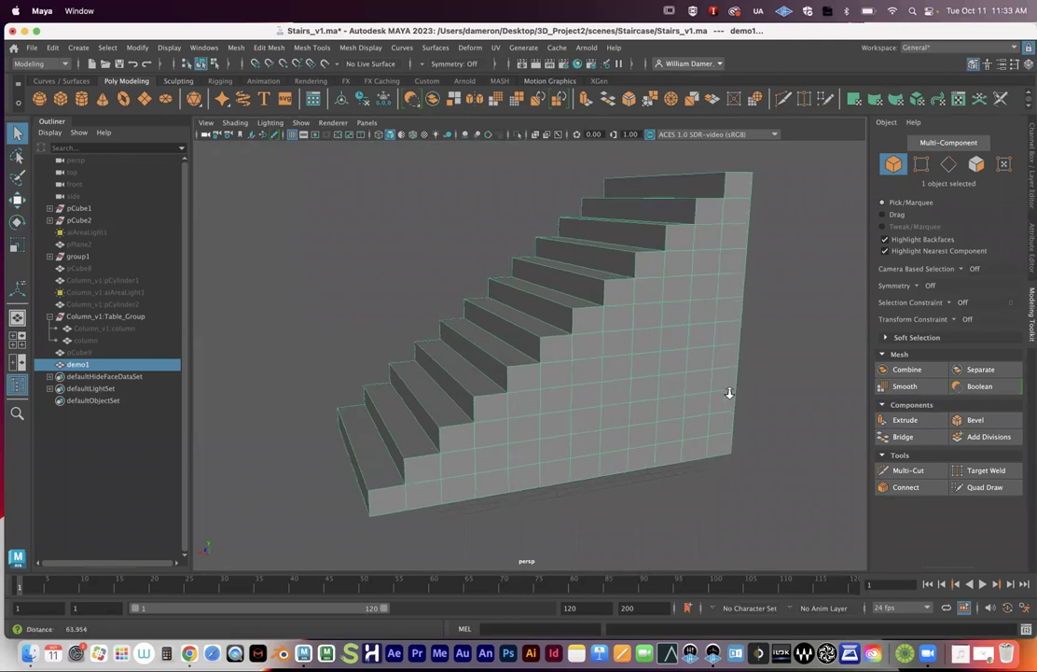
middle_click_drag(551, 428, 557, 427, "alt")
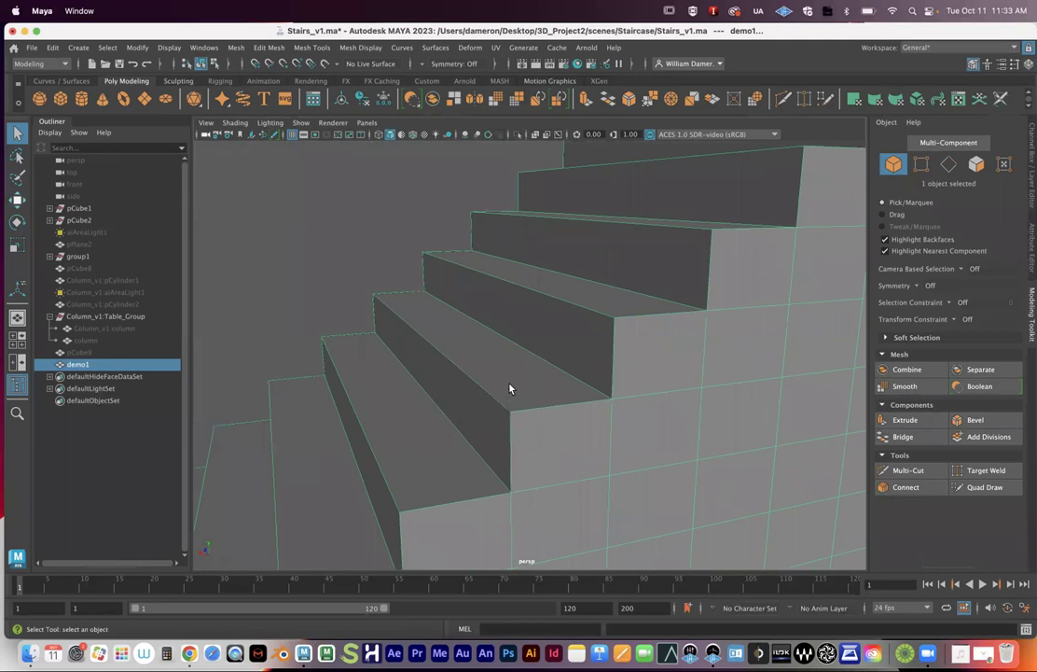
left_click_drag(705, 429, 724, 414, "alt")
key("f")
left_click_drag(461, 354, 483, 358, "alt")
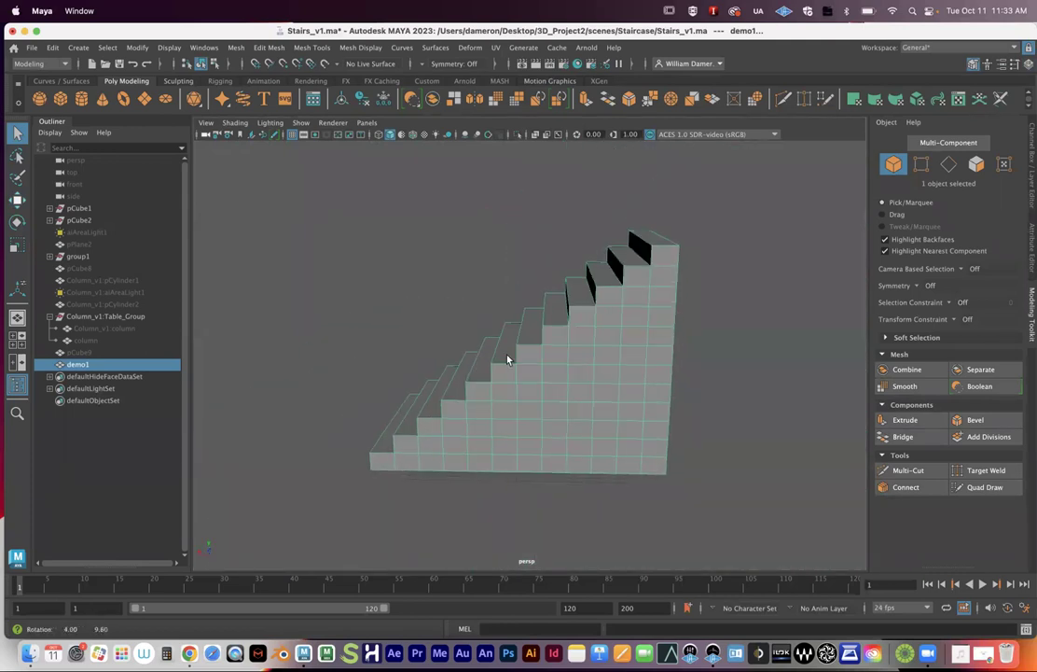
left_click(909, 471)
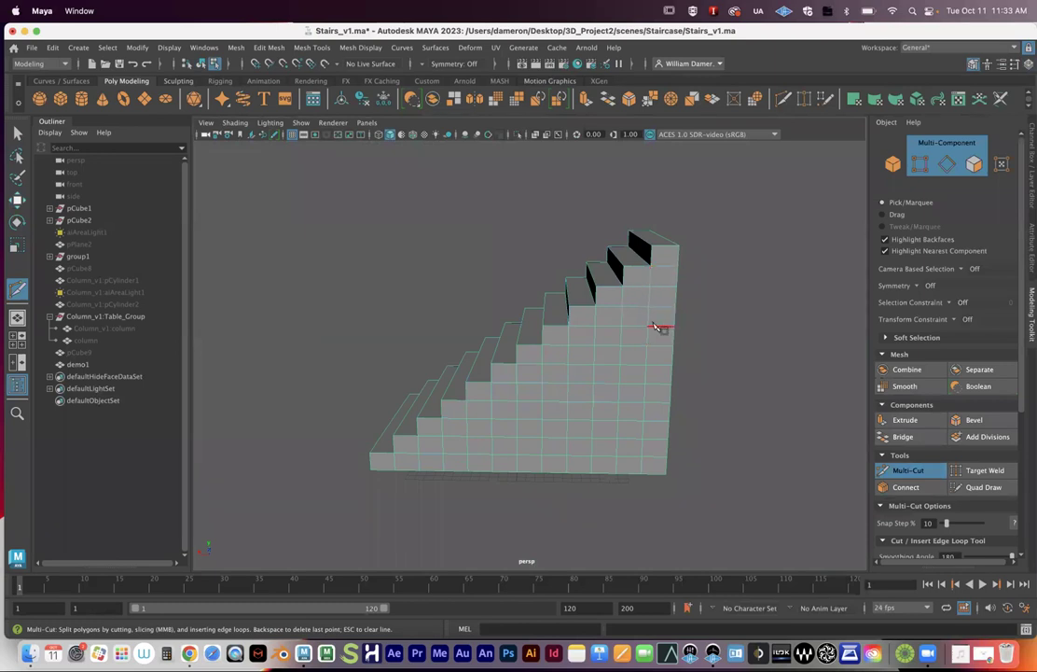
Try inserting edge loops through the staircase's upper side faces with Multi-Cut in the perspective view and undo them
left_click_drag(670, 311, 655, 287, "alt")
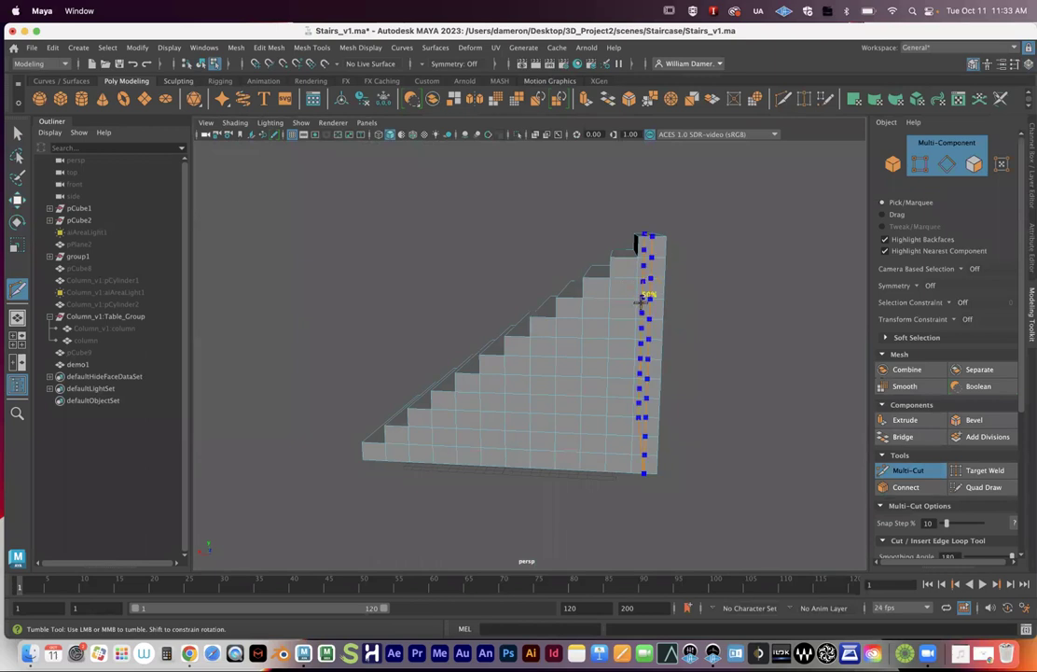
key("super+z")
key("super+z")
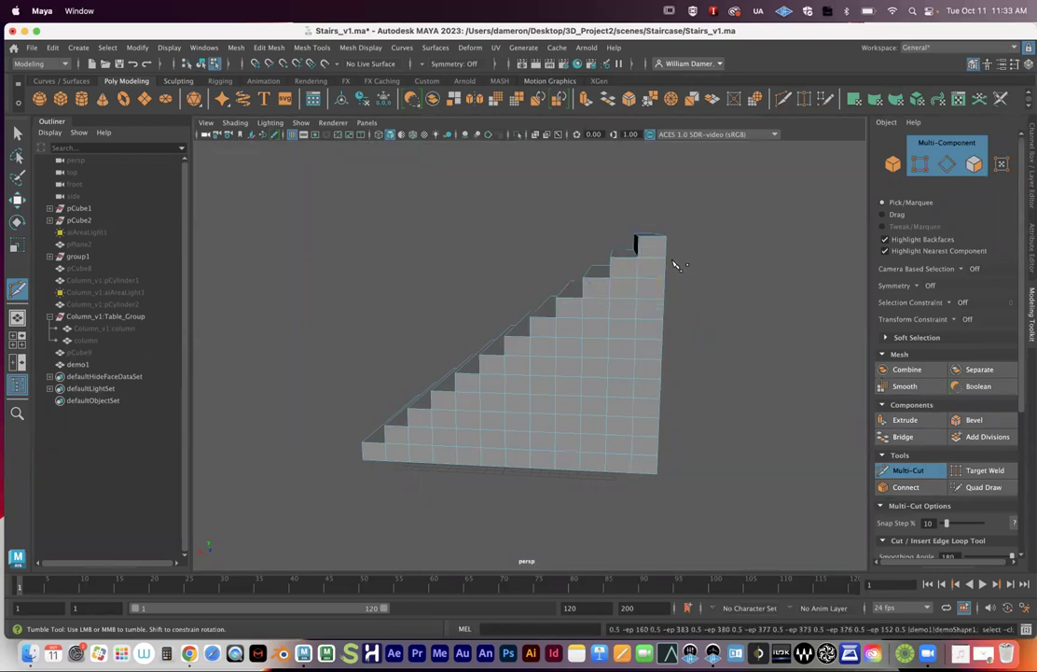
middle_click_drag(581, 254, 562, 326, "alt")
right_click_drag(562, 327, 724, 332, "alt")
left_click_drag(724, 331, 714, 323, "alt")
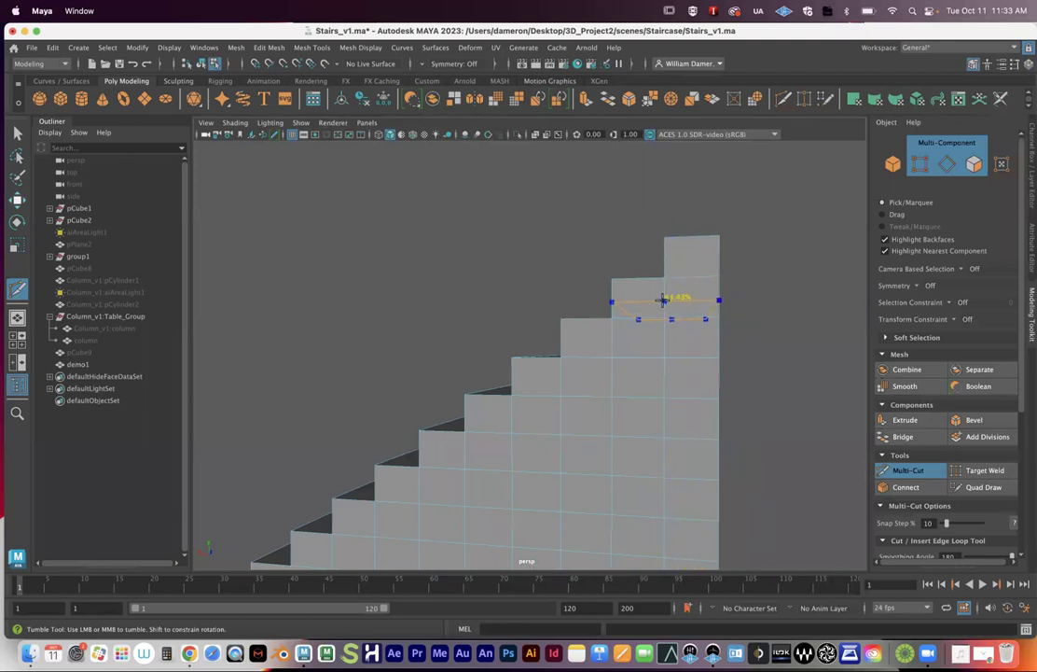
key("super+z")
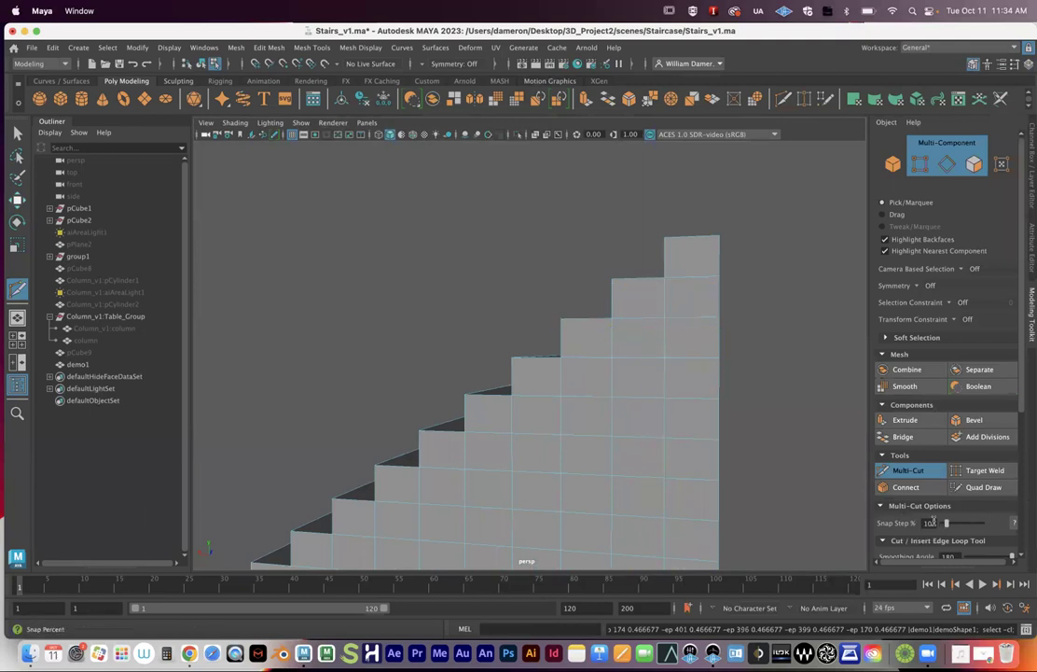
Insert horizontal edge loops just below the tops of the two highest steps in the front view and set the Multi-Cut snap step to 20%
scroll(932, 521, "down", 3)
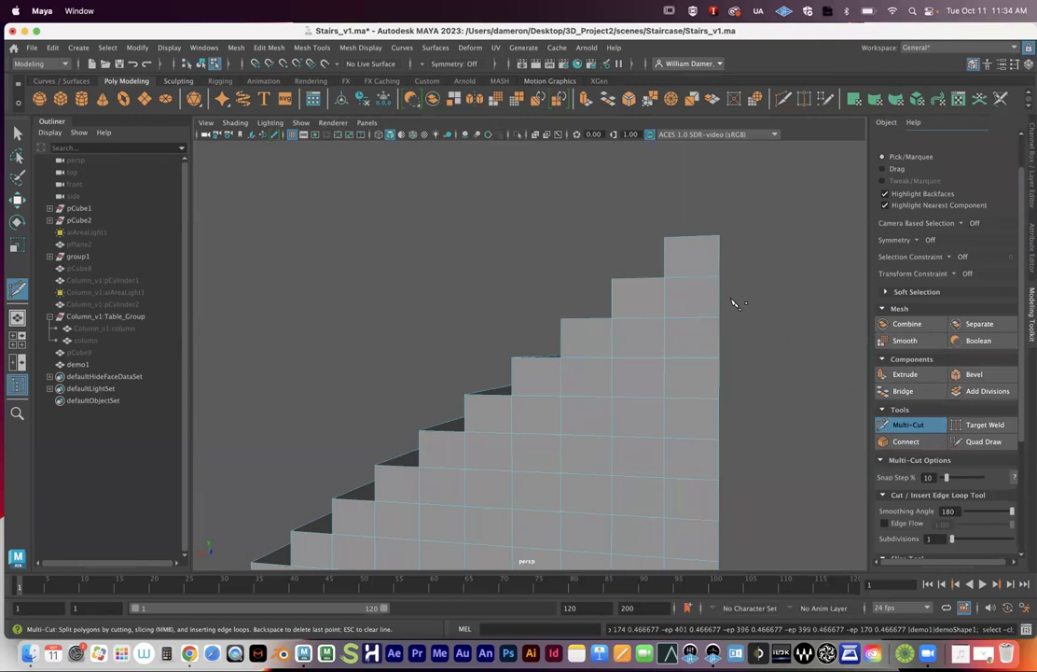
left_click_drag(714, 330, 664, 341, "alt")
key("space")
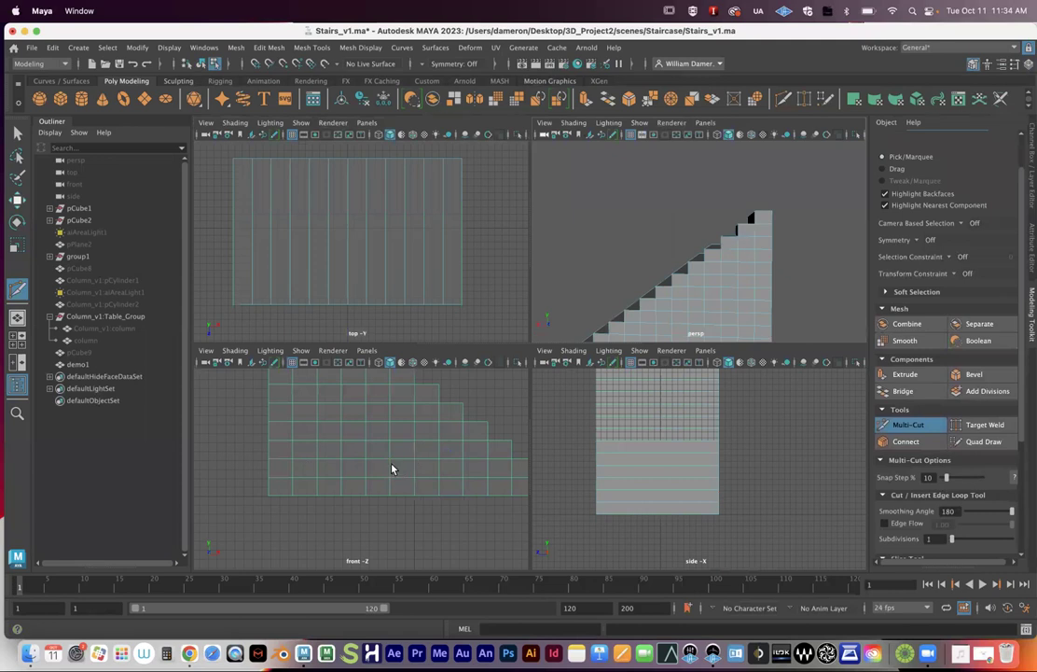
key("space")
right_click_drag(447, 364, 470, 347, "alt")
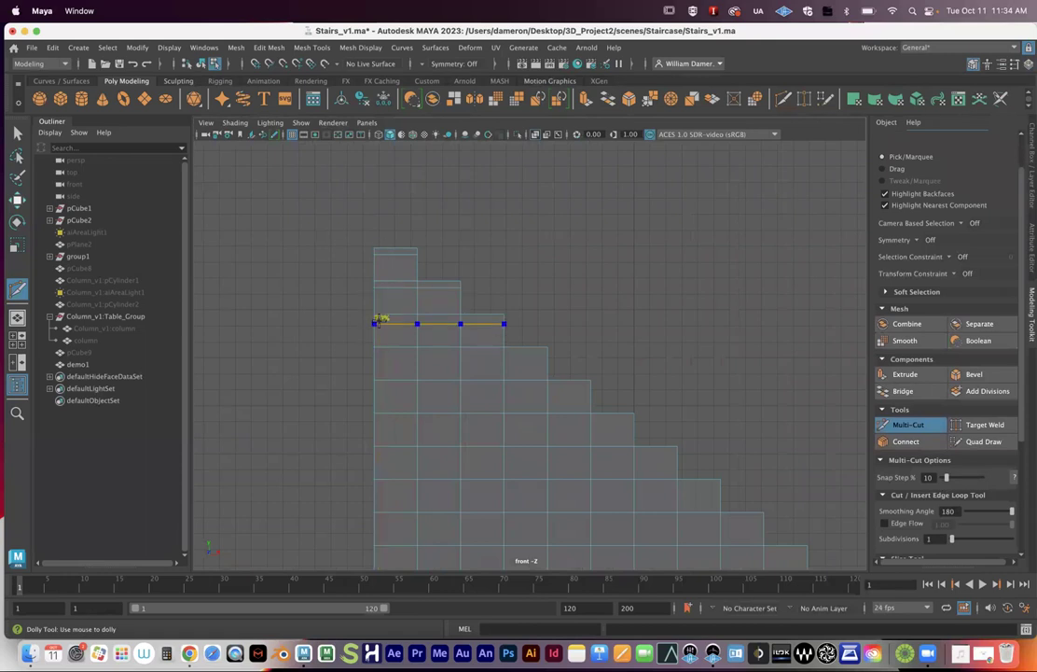
right_click_drag(407, 333, 907, 439, "alt")
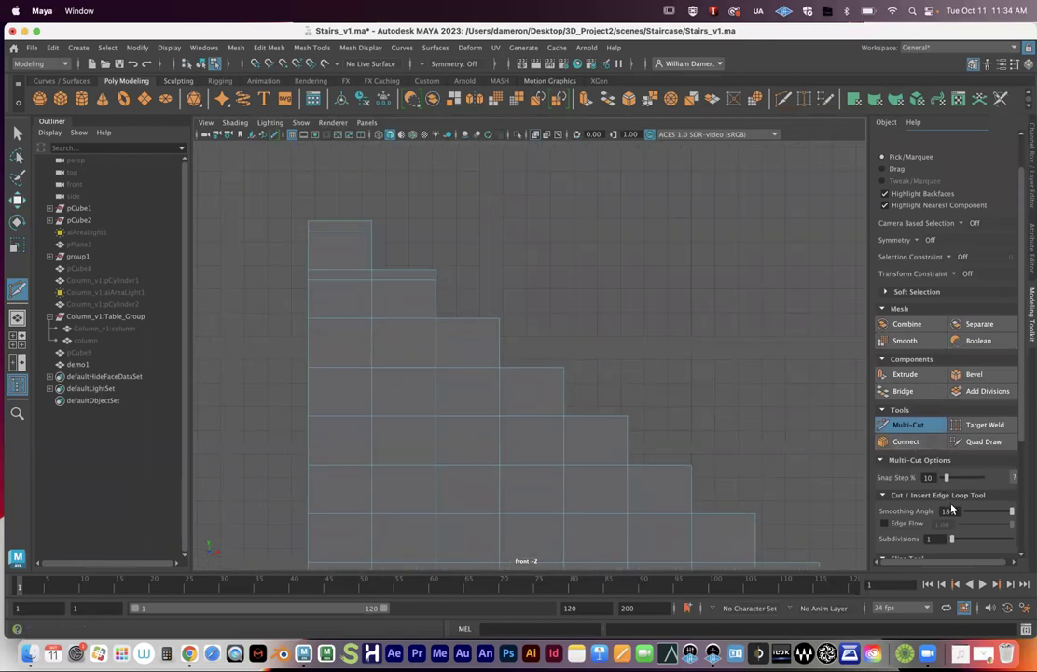
left_click_drag(952, 478, 951, 478)
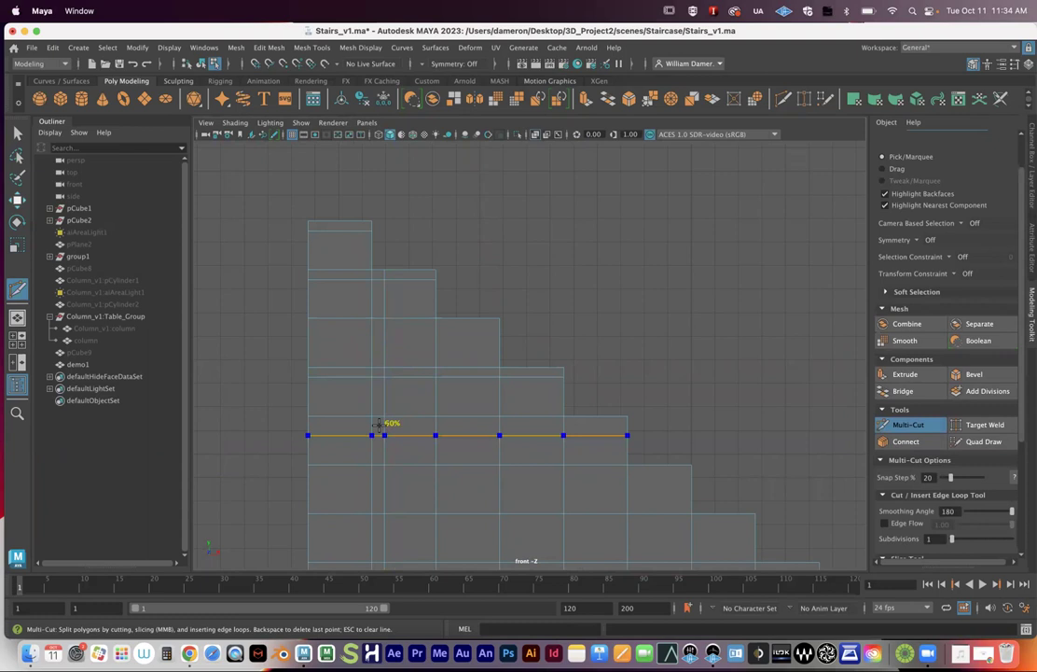
Try adding further edge loops across the lower step rows and undo them back to the two uppermost loops
middle_click_drag(454, 428, 445, 326, "alt")
middle_click_drag(401, 378, 374, 528, "alt")
scroll(373, 439, "up", 1)
key("super+z")
key("super+z")
key("super+z")
key("super+z")
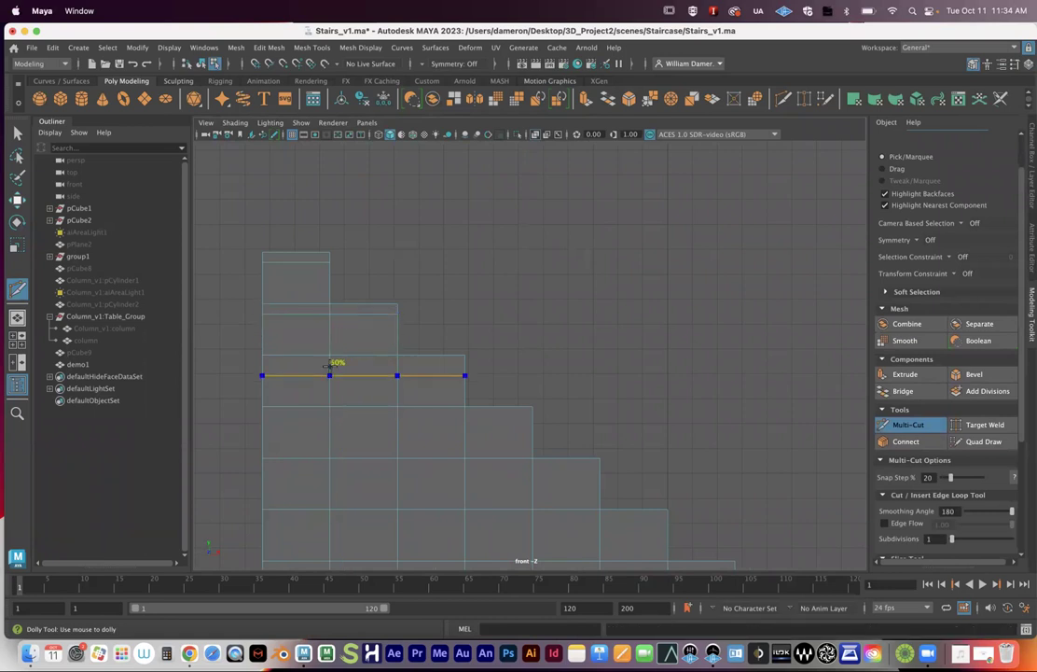
Insert horizontal Multi-Cut edge loops 20% below the tops of the third through eighth steps in the front view
left_click(331, 365, "ctrl")
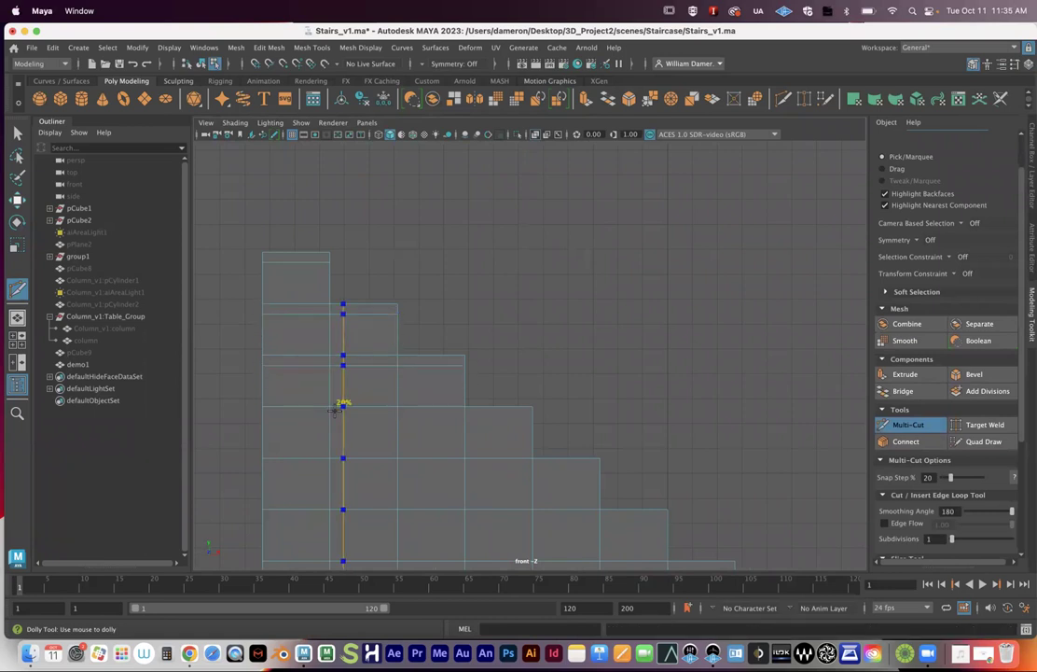
left_click(334, 416, "ctrl")
middle_click_drag(456, 432, 471, 307, "alt")
middle_click_drag(411, 341, 393, 324, "alt")
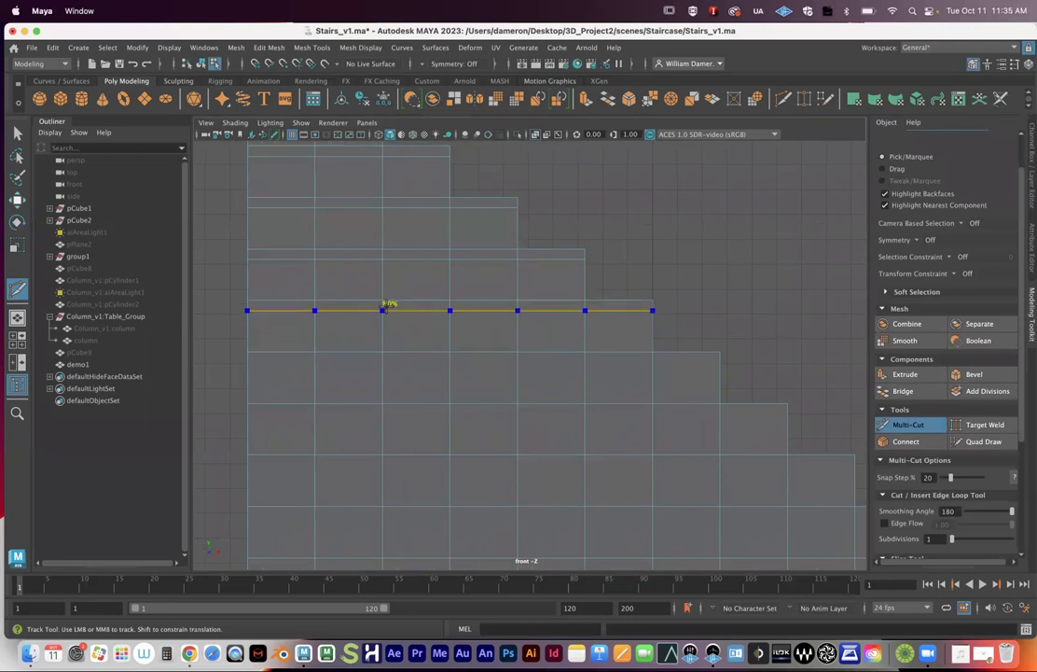
middle_click_drag(452, 400, 549, 405, "alt")
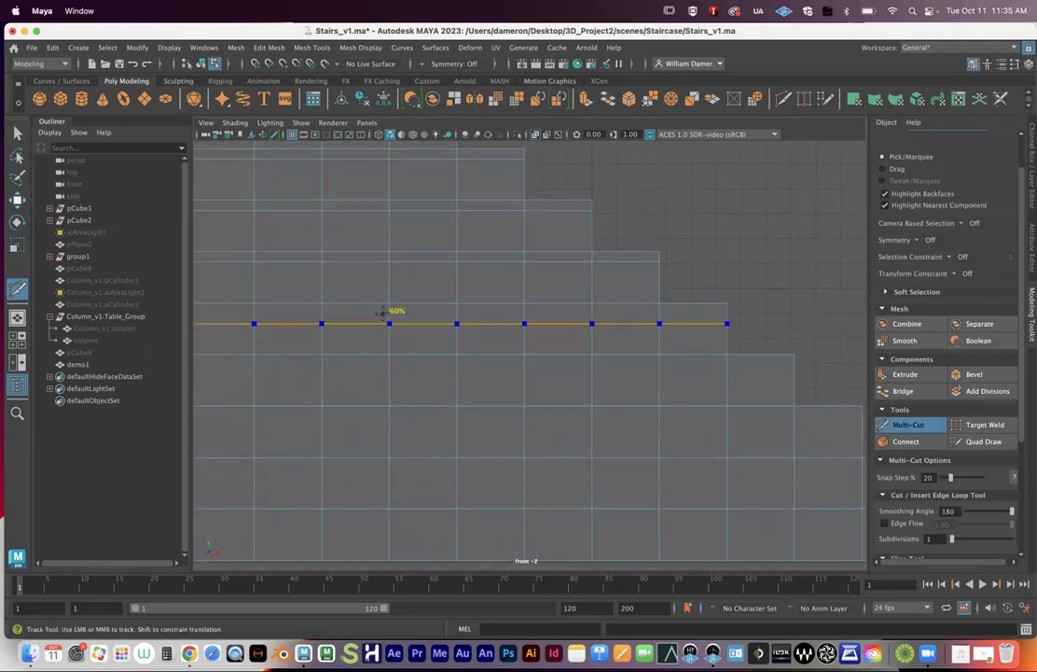
middle_click_drag(428, 342, 431, 268, "alt")
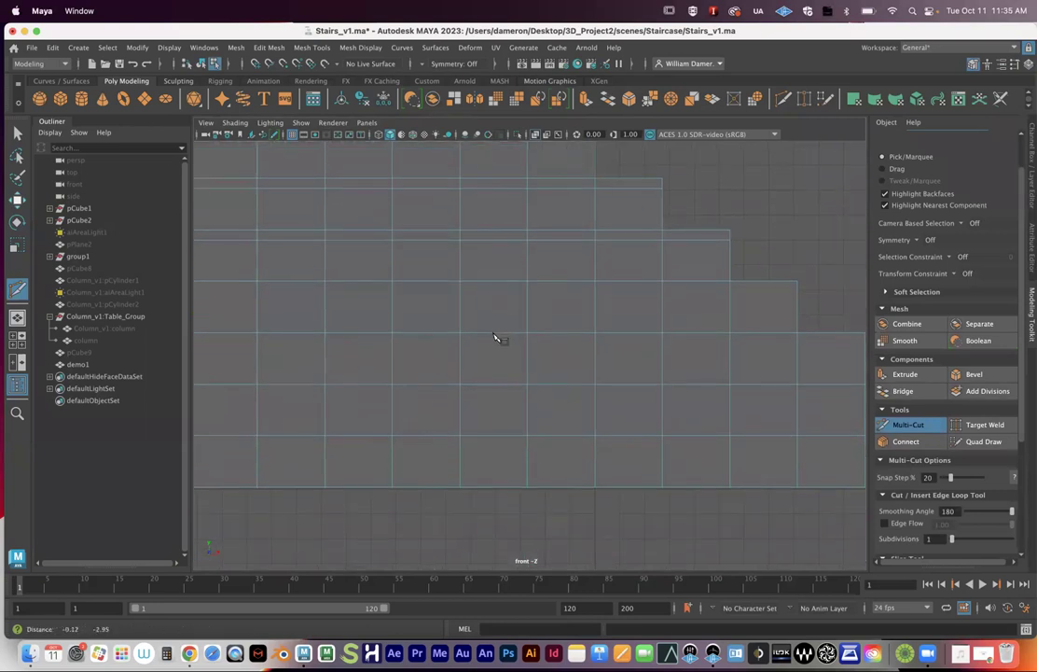
Insert matching horizontal edge loops 20% below the tops of the four lowest steps
left_click(391, 289, "ctrl+shift")
middle_click_drag(492, 376, 481, 331, "alt")
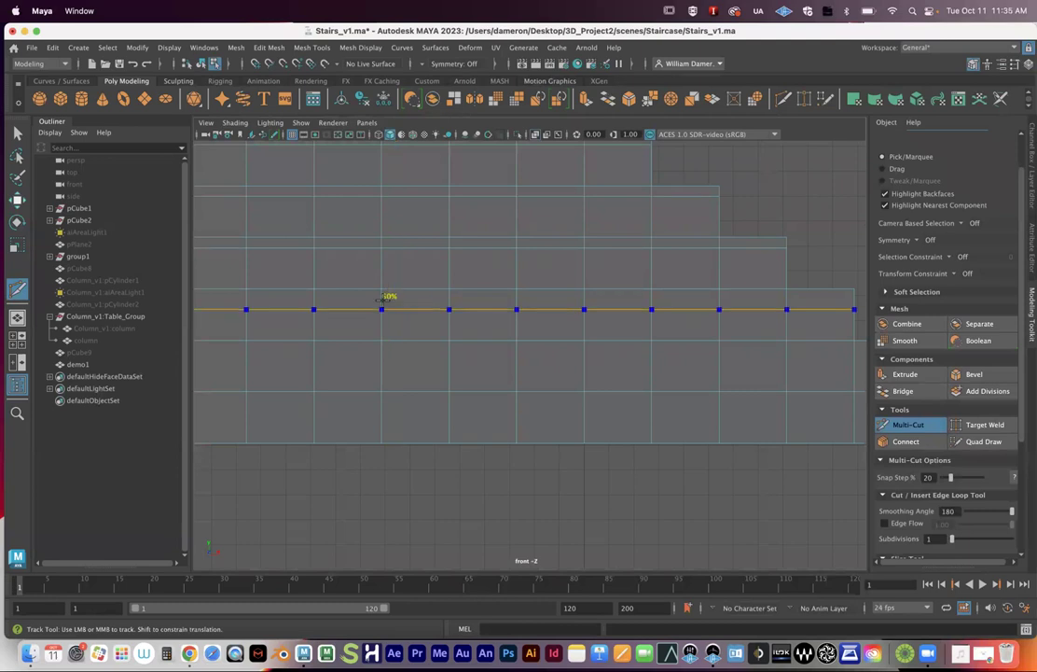
left_click(381, 298, "ctrl+shift")
middle_click_drag(516, 396, 482, 399, "alt")
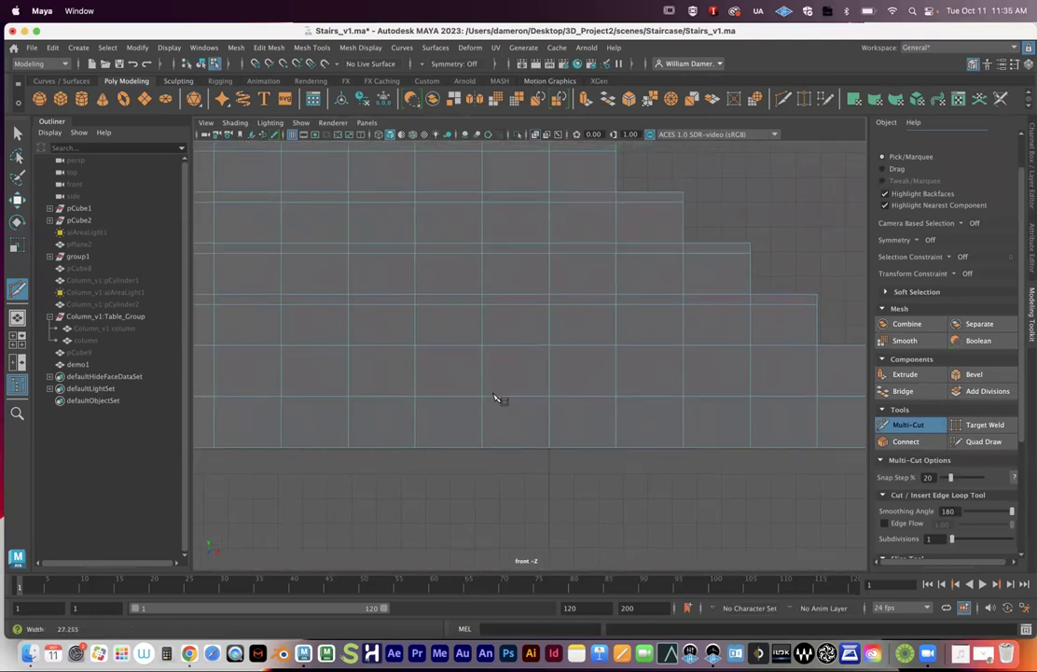
right_click_drag(506, 398, 352, 373, "alt")
middle_click_drag(341, 348, 331, 368, "alt")
left_click(377, 361, "ctrl+shift")
middle_click_drag(589, 382, 586, 454, "alt")
right_click_drag(586, 454, 464, 363, "alt")
middle_click_drag(476, 403, 493, 484, "alt")
right_click_drag(494, 485, 474, 466, "alt")
left_click(688, 457)
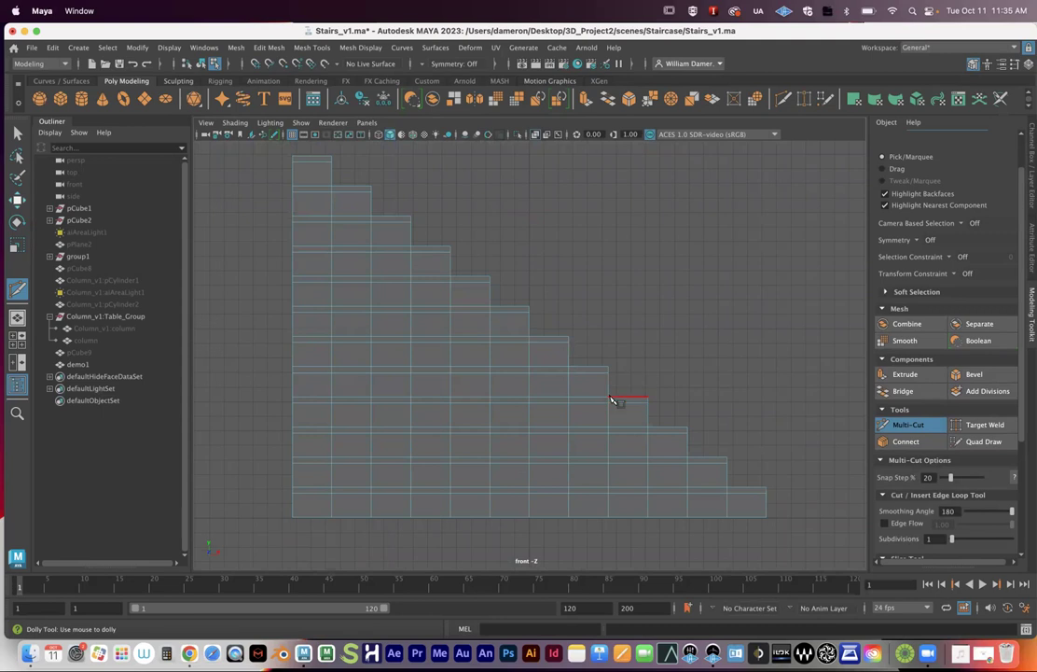
Leave Multi-Cut and show the staircase from the front in the full-size perspective view
key("space")
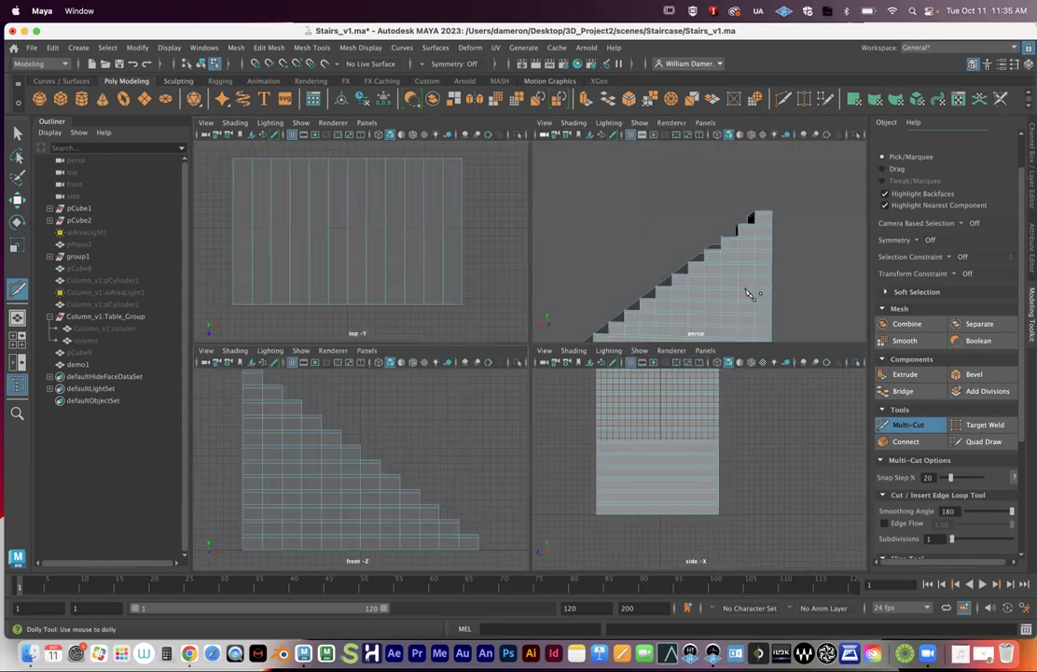
left_click_drag(746, 294, 713, 279, "alt")
key("q")
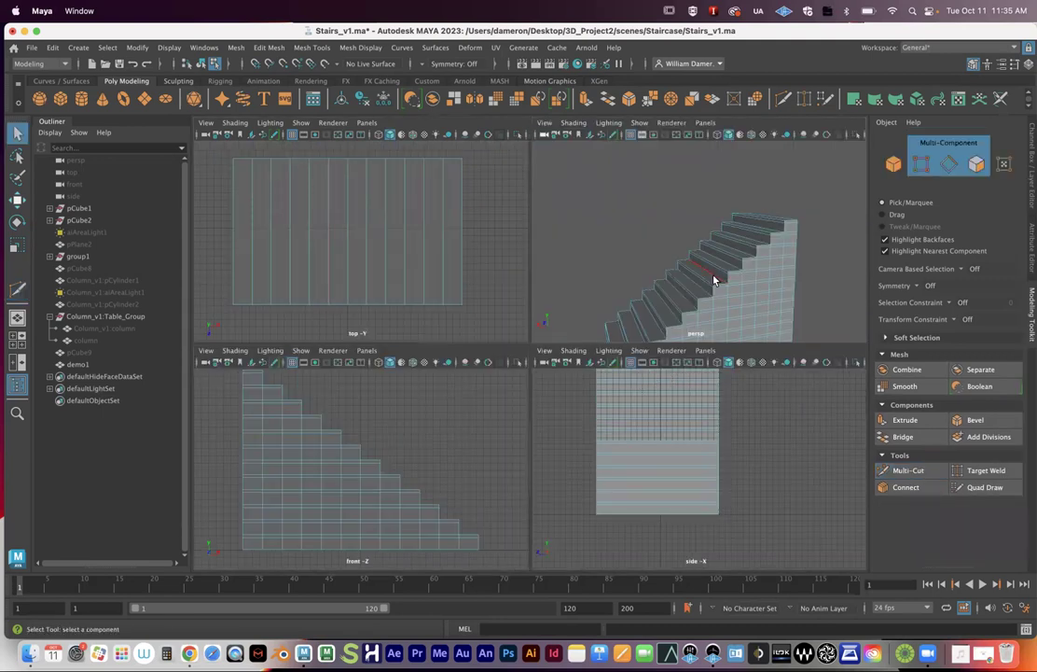
key("space")
left_click_drag(647, 195, 606, 244, "alt")
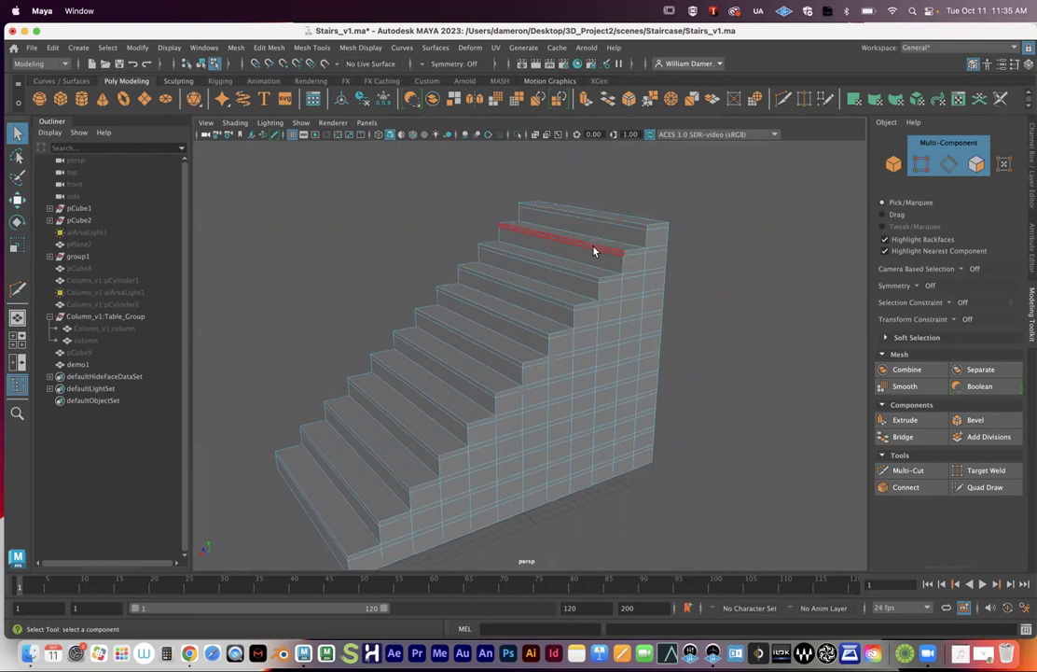
Switch to face selection and select the narrow front strip just below the tread edge on all 12 steps
right_click_drag(605, 220, 599, 244)
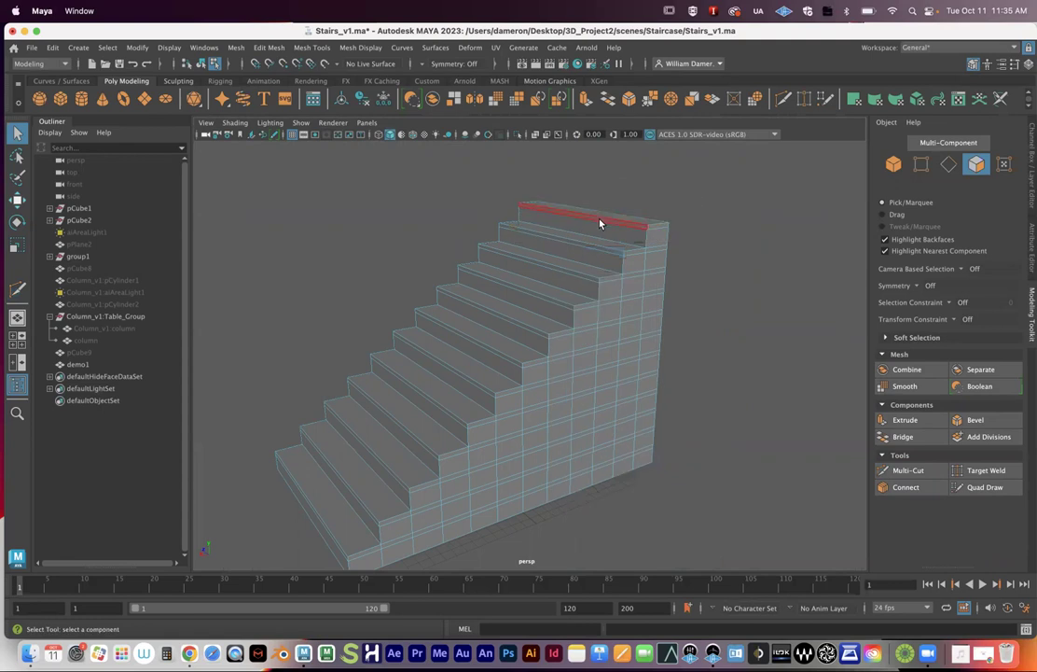
left_click(600, 219)
left_click(583, 250, "shift")
key("super+z")
left_click(591, 248, "shift")
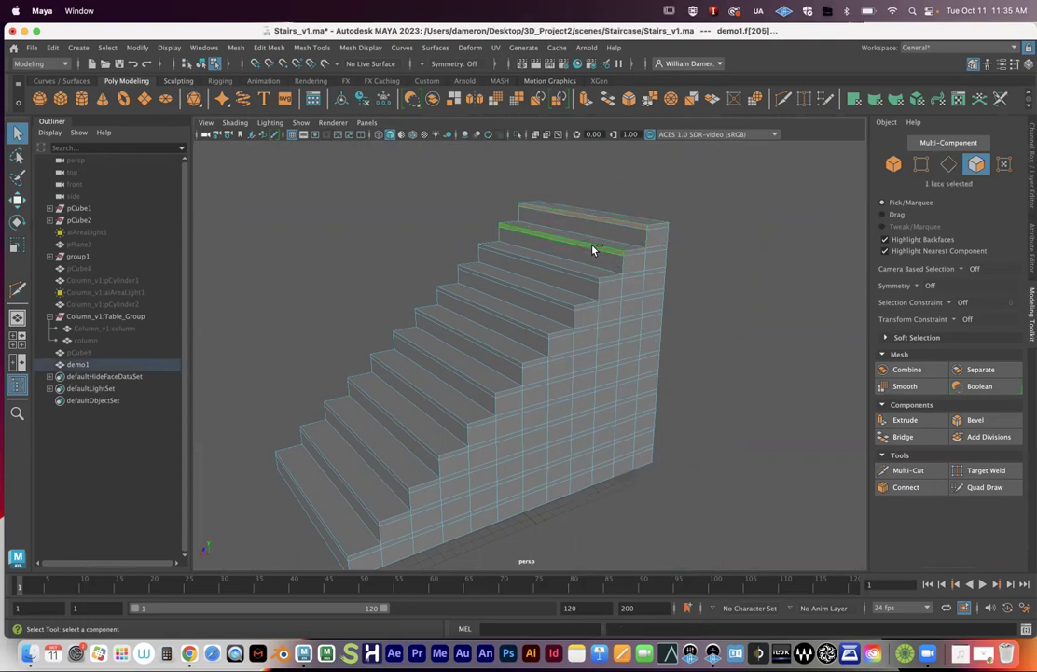
left_click(557, 267, "shift")
left_click(532, 297, "shift")
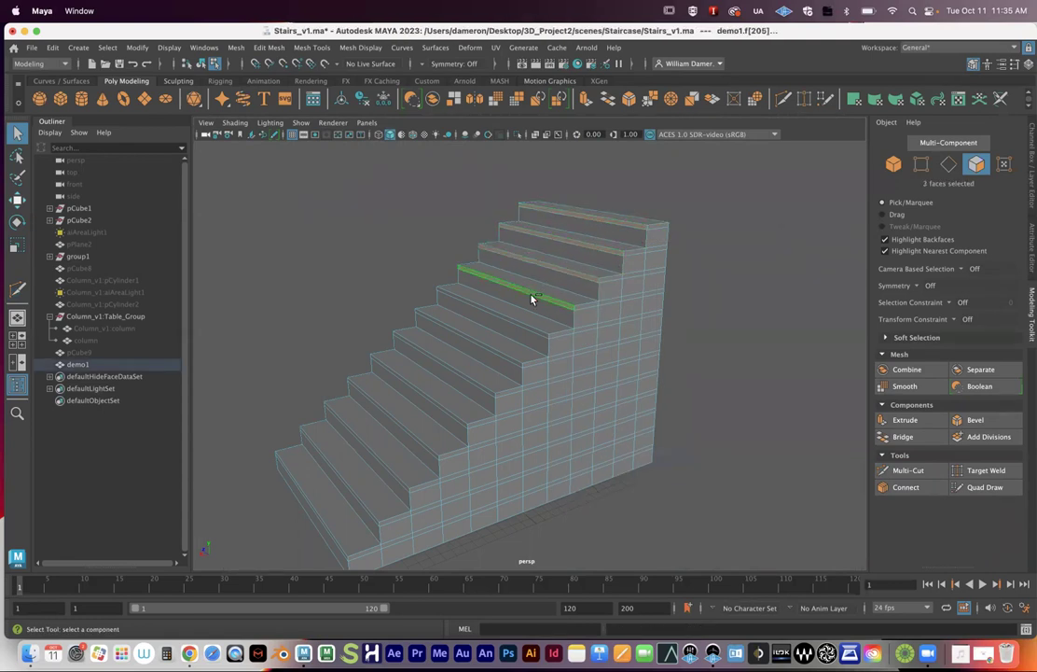
left_click(510, 319, "shift")
left_click(476, 351, "shift")
left_click(447, 369, "shift")
left_click(419, 393, "shift")
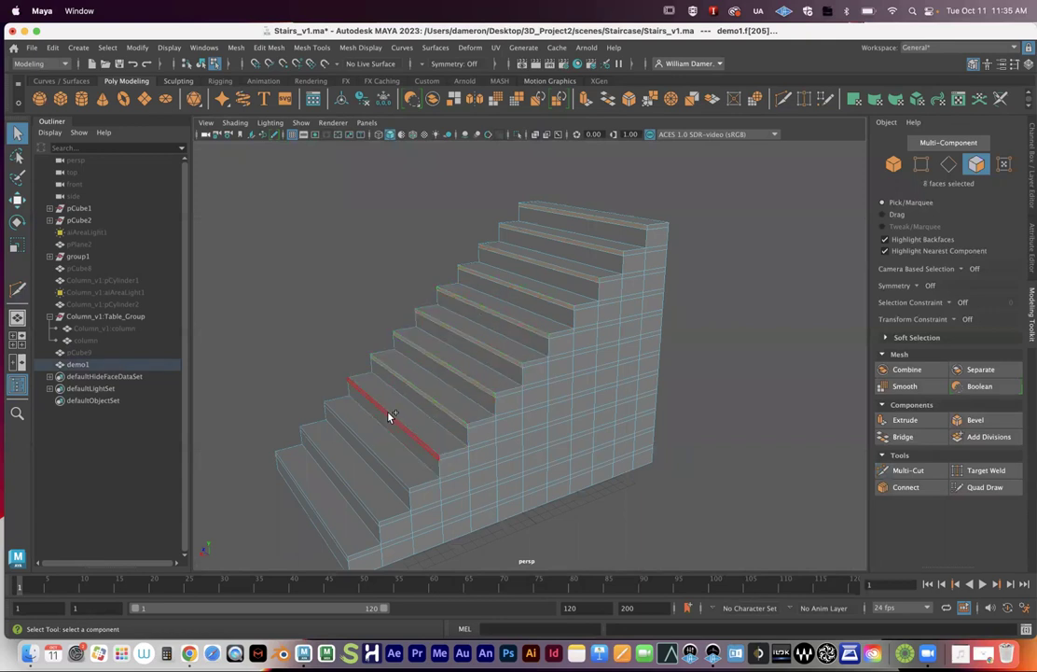
left_click(365, 445, "shift")
left_click(333, 471, "shift")
left_click(302, 494, "shift")
Extrude the 12 selected strip faces outward with a Local Translate Z of 0.259 to form overhanging tread lips
left_click_drag(510, 481, 650, 379, "alt")
key("4")
key("5")
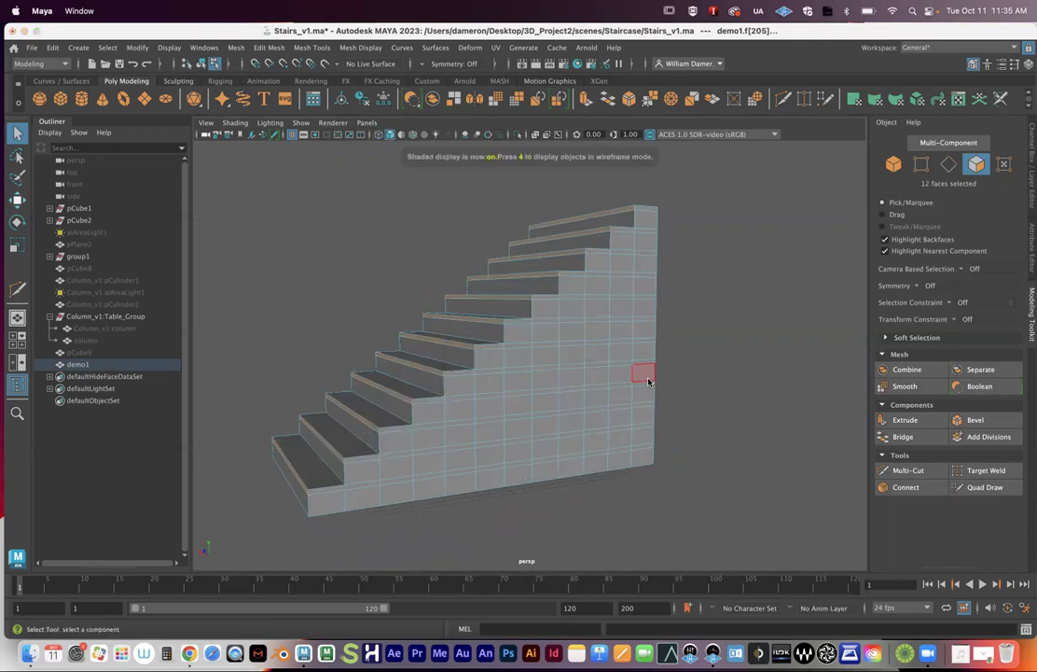
middle_click_drag(570, 377, 550, 387, "alt")
left_click_drag(550, 386, 583, 369, "alt")
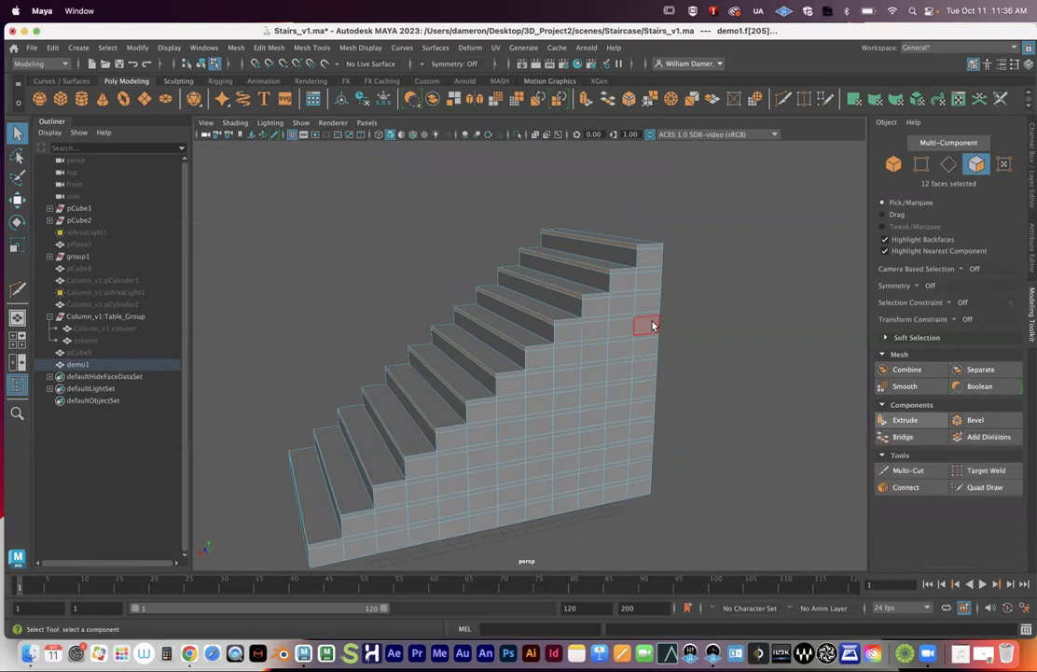
left_click(913, 425)
left_click_drag(514, 321, 560, 220, "alt")
scroll(449, 344, "down", 6)
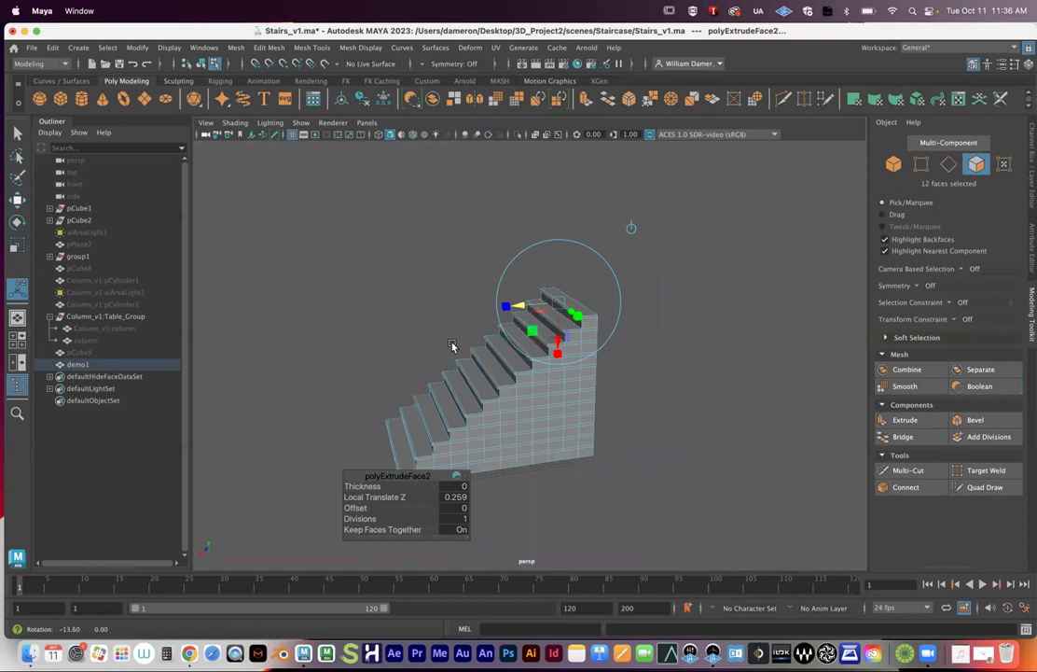
key("q")
Switch to edge selection and try selecting the upper front lip edges of the two highest treads
left_click_drag(453, 346, 483, 351, "alt")
scroll(623, 366, "up", 6)
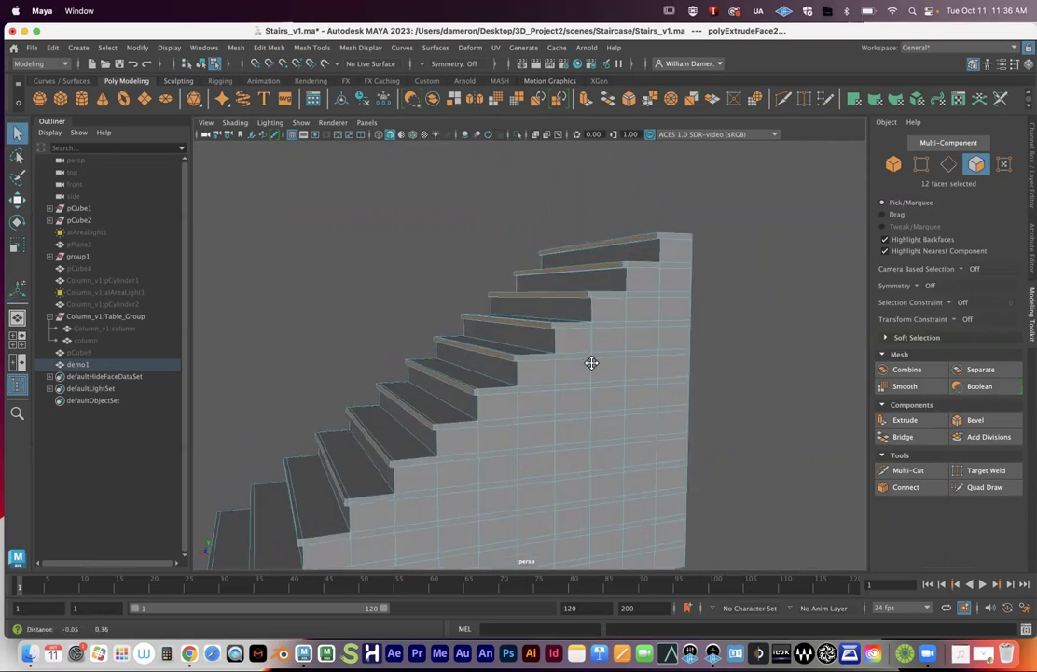
left_click_drag(565, 352, 640, 352, "alt")
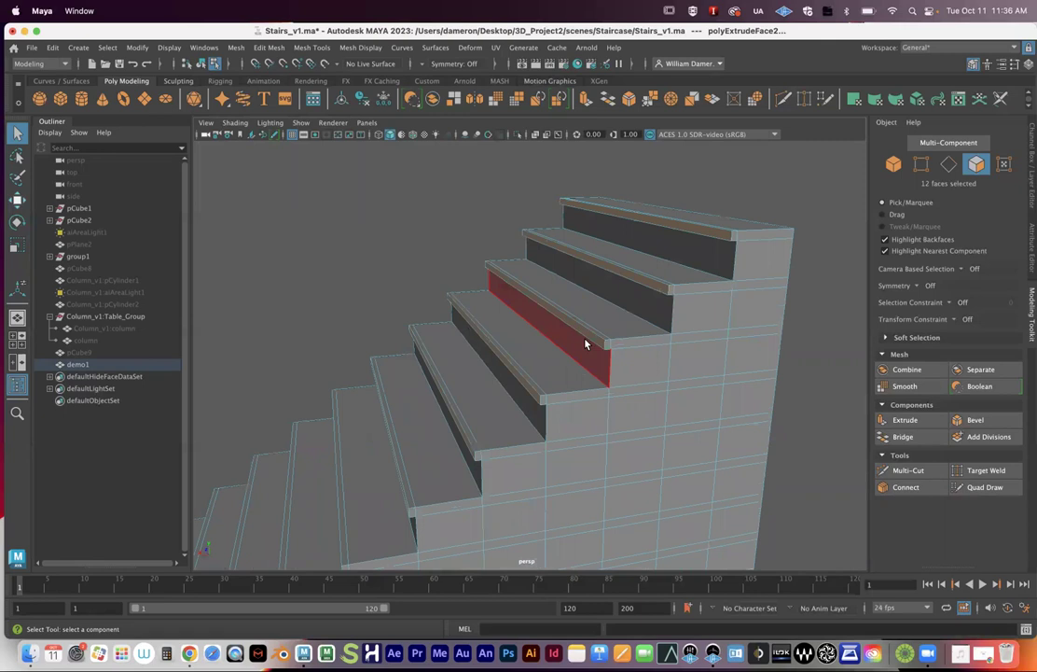
mouse_move(597, 340)
right_mouse_down("alt")
mouse_move(648, 303)
mouse_move(666, 333)
mouse_move(609, 331)
right_mouse_up("alt")
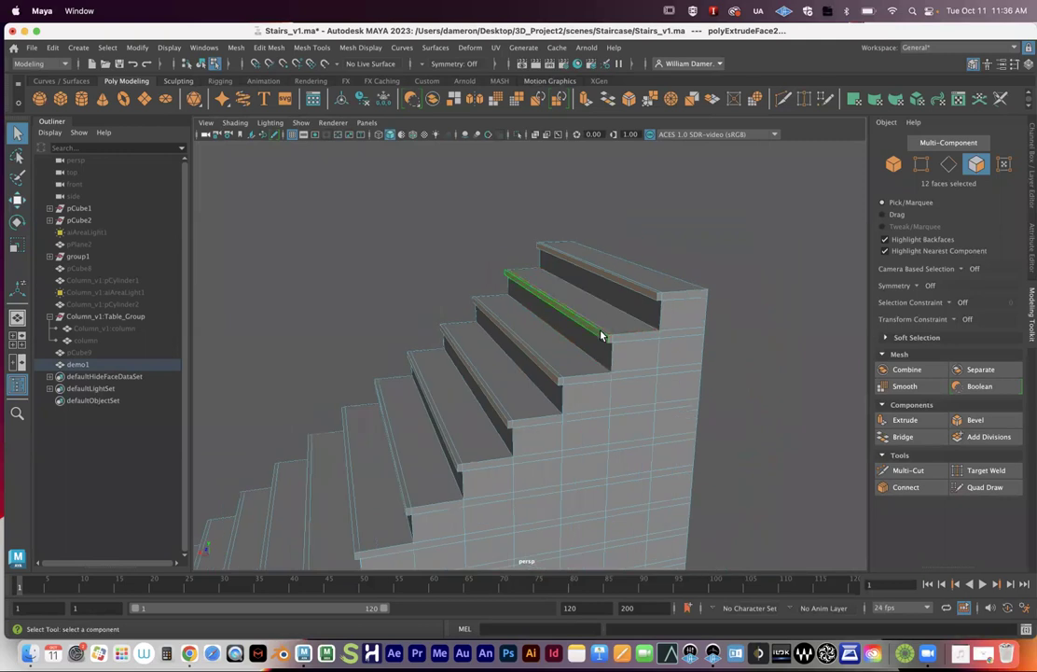
right_click_drag(609, 273, 697, 359, "alt")
right_click_drag(643, 272, 650, 241)
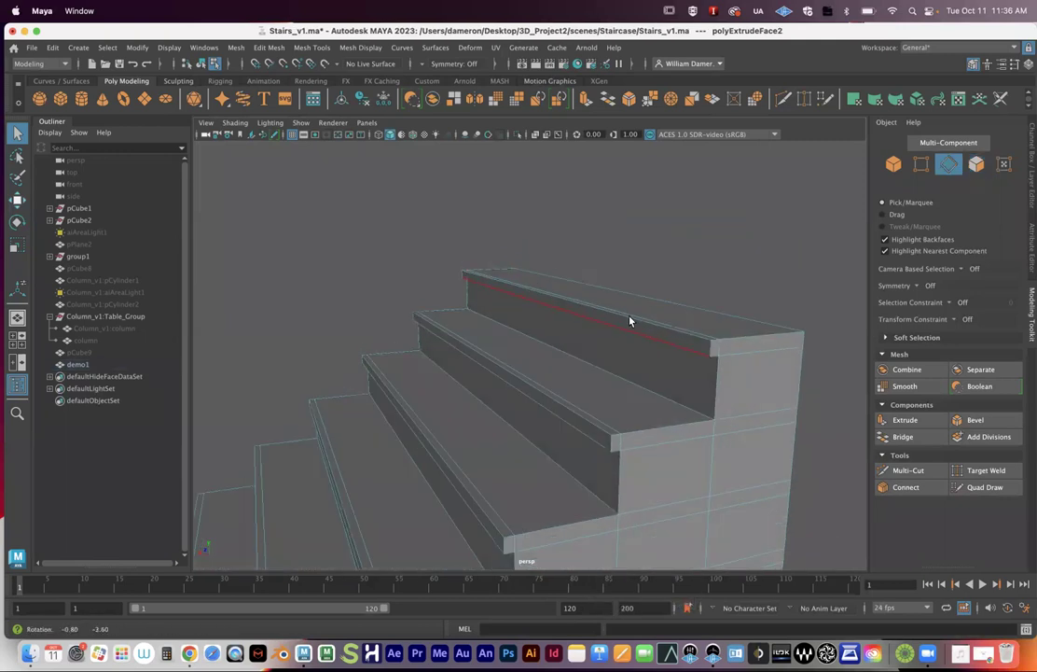
left_click(587, 392)
left_click(540, 392, "shift")
right_click_drag(524, 436, 654, 306, "alt")
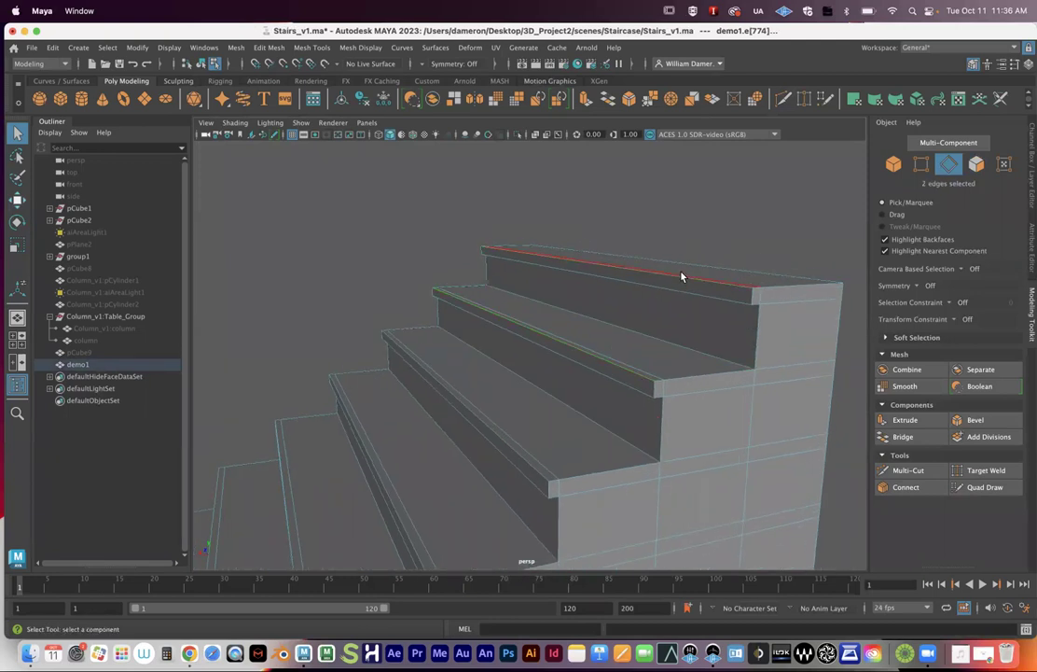
left_click_drag(683, 284, 632, 319, "alt")
Select the upper front edge of the overhanging lip on all 12 treads, from the highest step to the lowest
left_click(633, 318)
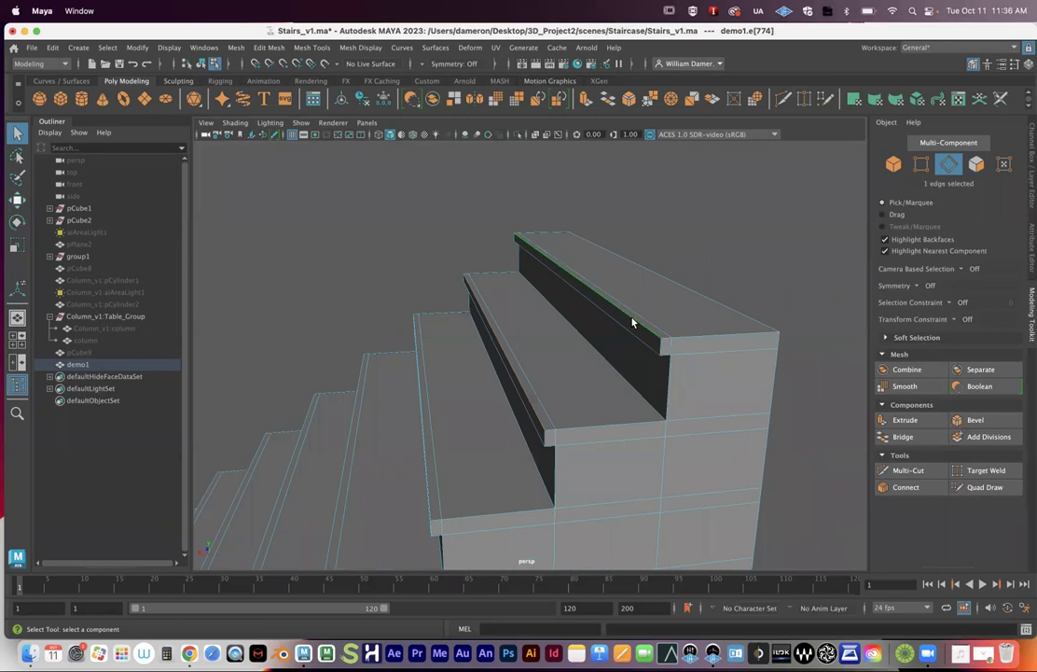
left_click(524, 401, "shift")
middle_click_drag(535, 432, 700, 332, "alt")
left_click(549, 398, "shift")
scroll(602, 383, "up", 2)
left_click(600, 422, "shift")
middle_click_drag(599, 422, 684, 331, "alt")
left_click(651, 356, "shift")
left_click(628, 358, "shift")
middle_click_drag(625, 386, 716, 274, "alt")
left_click(650, 313, "shift")
middle_click_drag(611, 350, 662, 299, "alt")
left_click_drag(662, 299, 596, 314, "alt")
left_click(650, 312, "shift")
left_click(618, 301, "shift")
left_click(500, 364, "shift")
Examine the selected tread edges around the staircase in wireframe and return to shaded display
key("4")
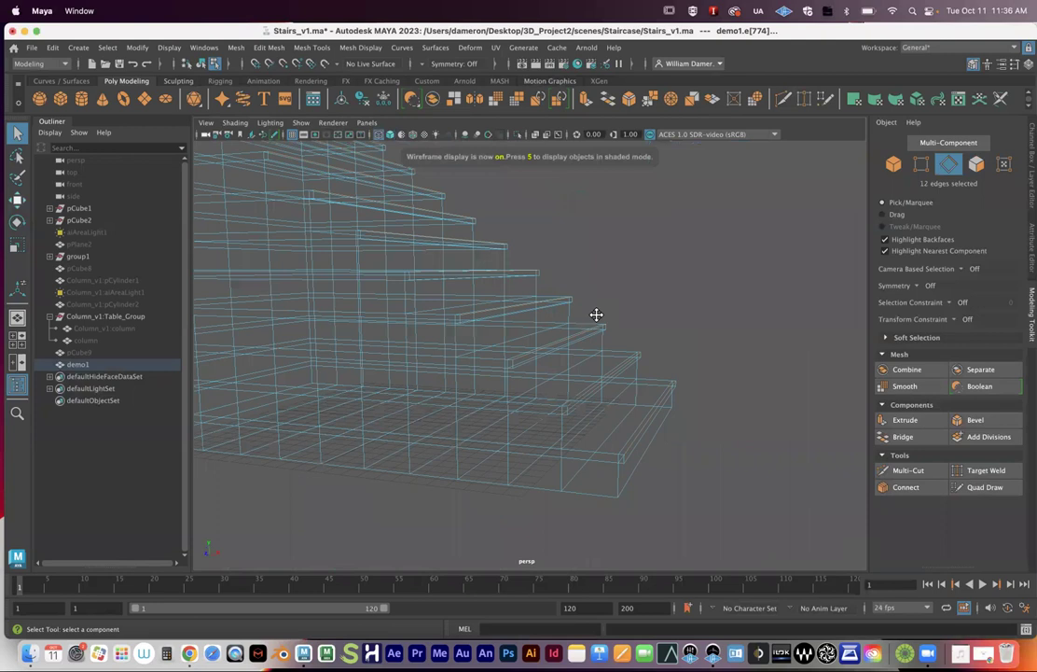
middle_click_drag(654, 367, 755, 424, "alt")
middle_click_drag(606, 383, 675, 401, "alt")
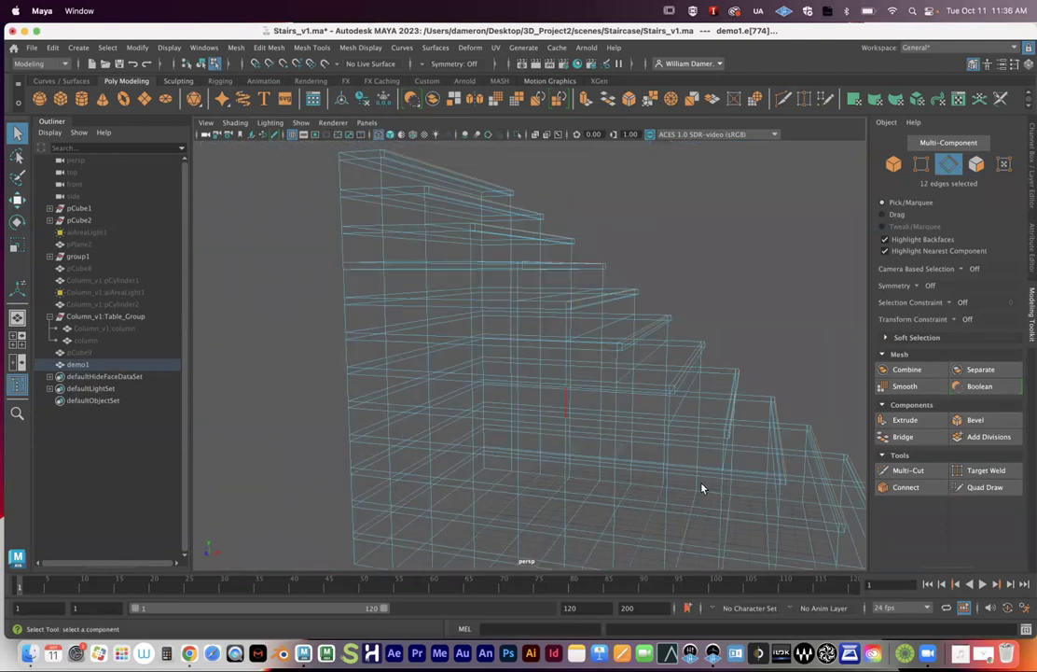
left_click_drag(508, 398, 455, 398, "alt")
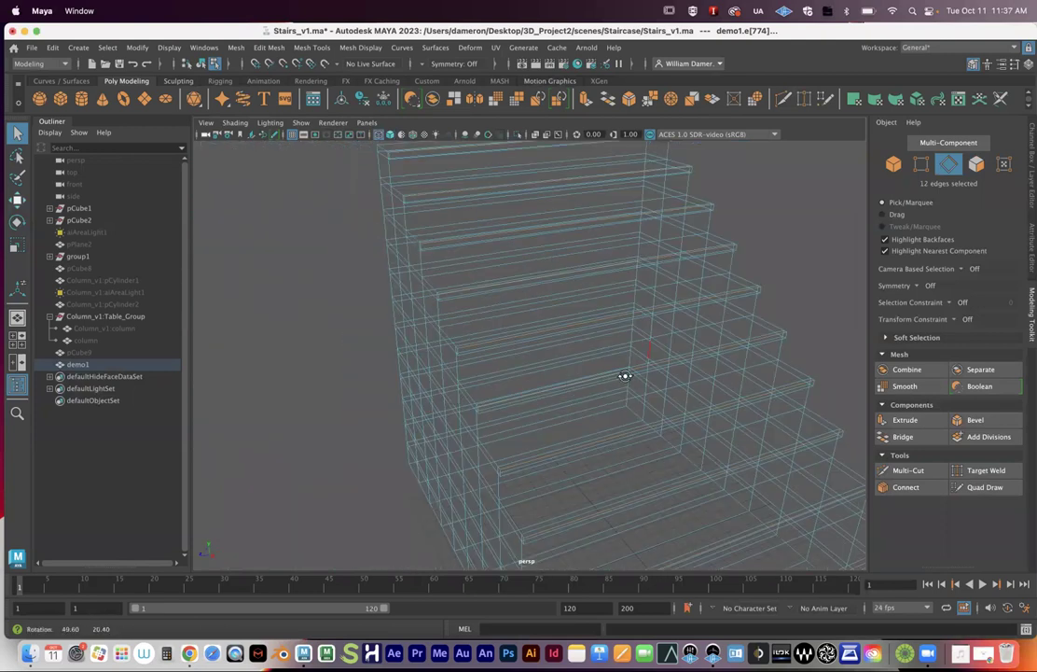
left_click_drag(613, 377, 494, 336, "alt")
key("5")
mouse_move(289, 340)
left_mouse_down("alt")
mouse_move(322, 352)
mouse_move(456, 349)
mouse_move(365, 357)
left_mouse_up("alt")
scroll(322, 352, "down", 8)
scroll(699, 340, "up", 10)
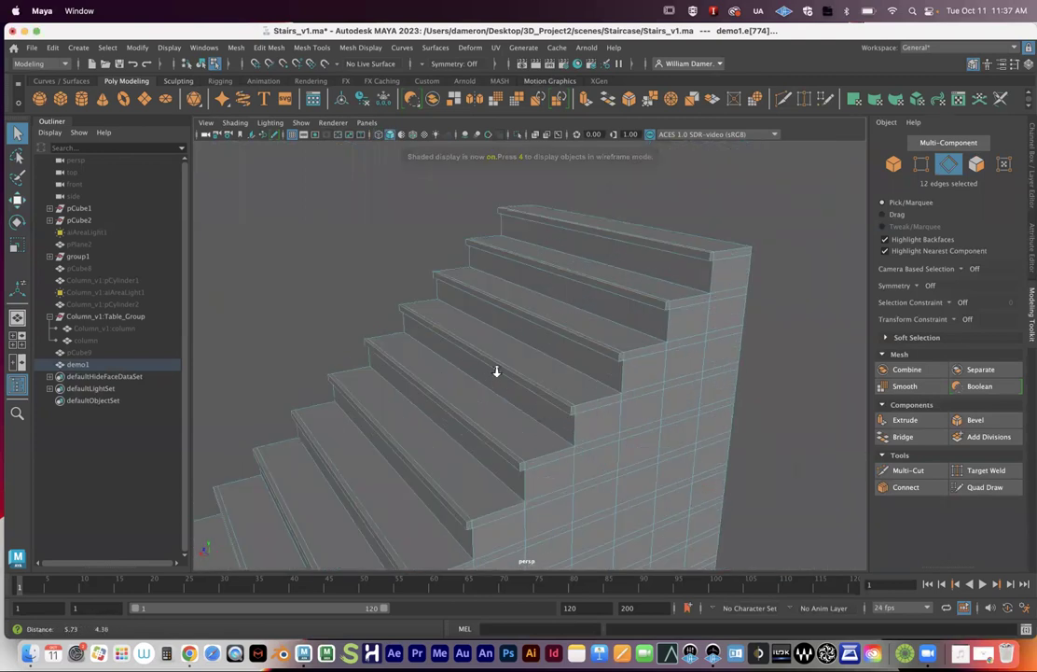
Bevel the 12 selected tread lip edges with 3 segments
left_click_drag(570, 386, 464, 384, "alt")
middle_click_drag(420, 314, 496, 351, "alt")
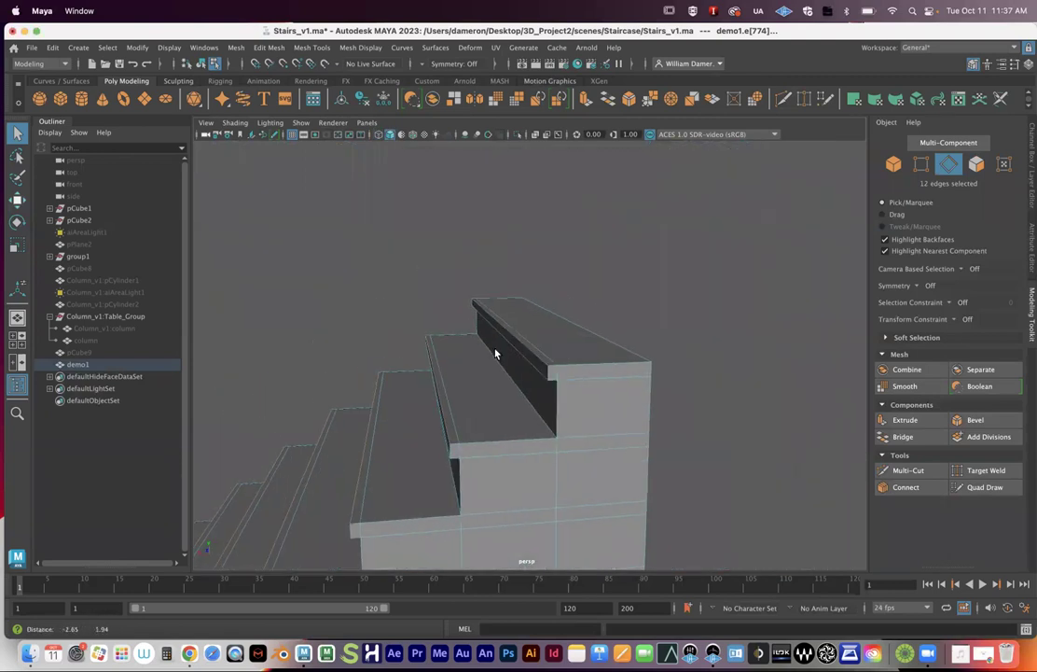
right_click_drag(495, 351, 534, 367, "alt")
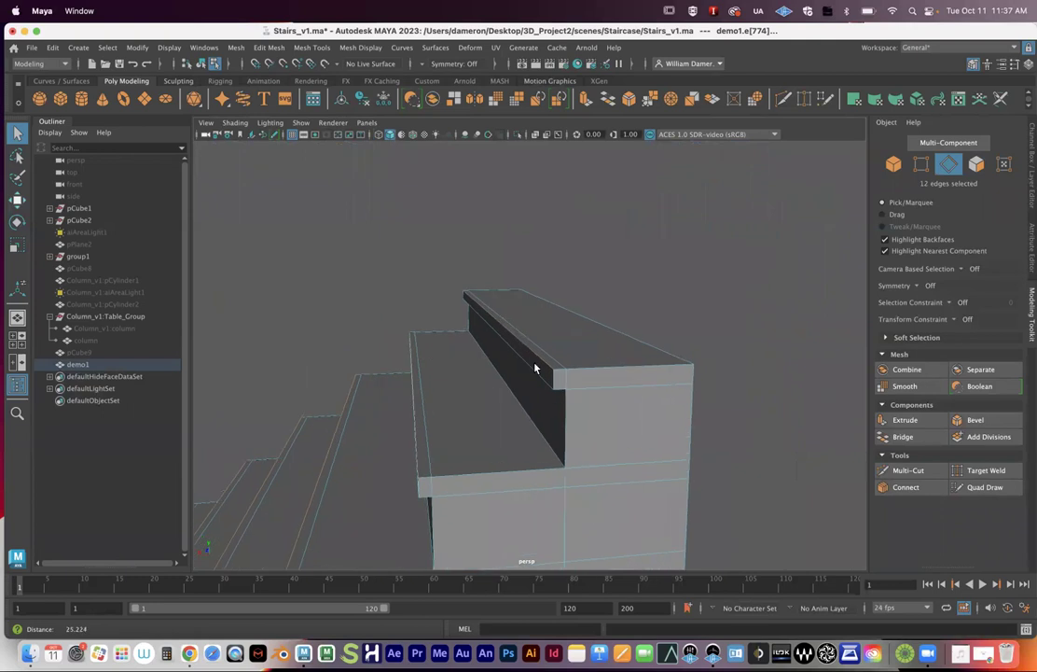
left_click(968, 421)
middle_click_drag(637, 362, 659, 373, "alt")
right_click_drag(660, 373, 691, 388, "alt")
middle_click_drag(732, 440, 699, 414, "alt")
left_click_drag(362, 497, 370, 497)
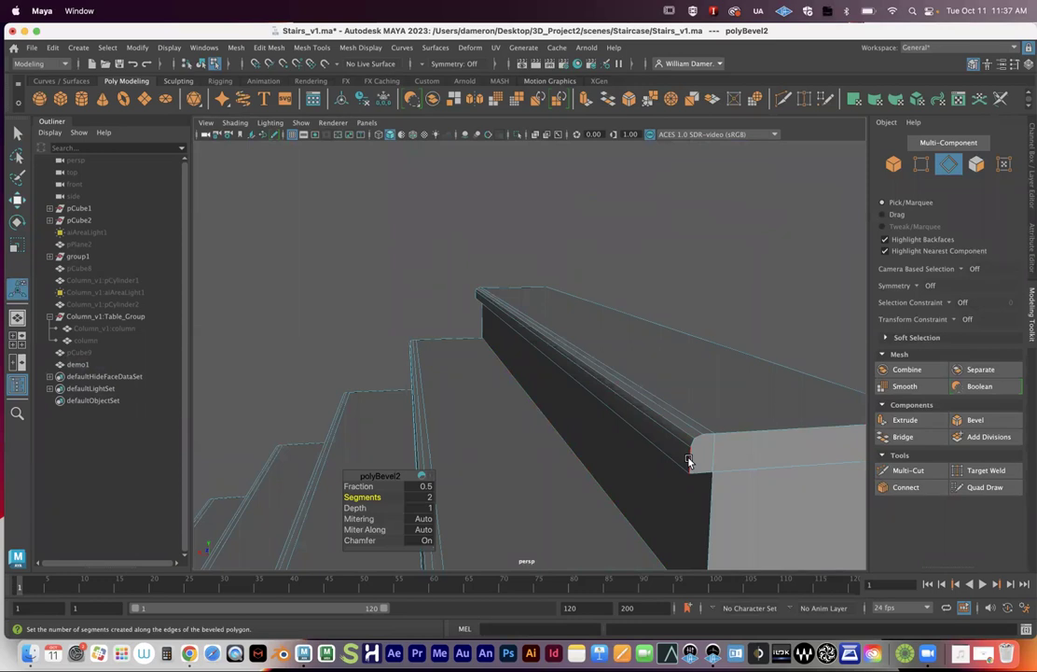
left_click_drag(359, 497, 367, 498)
left_click_drag(755, 363, 465, 468, "alt")
Set the tread bevel's fraction to 0.3 and finish the bevel
left_click(421, 486)
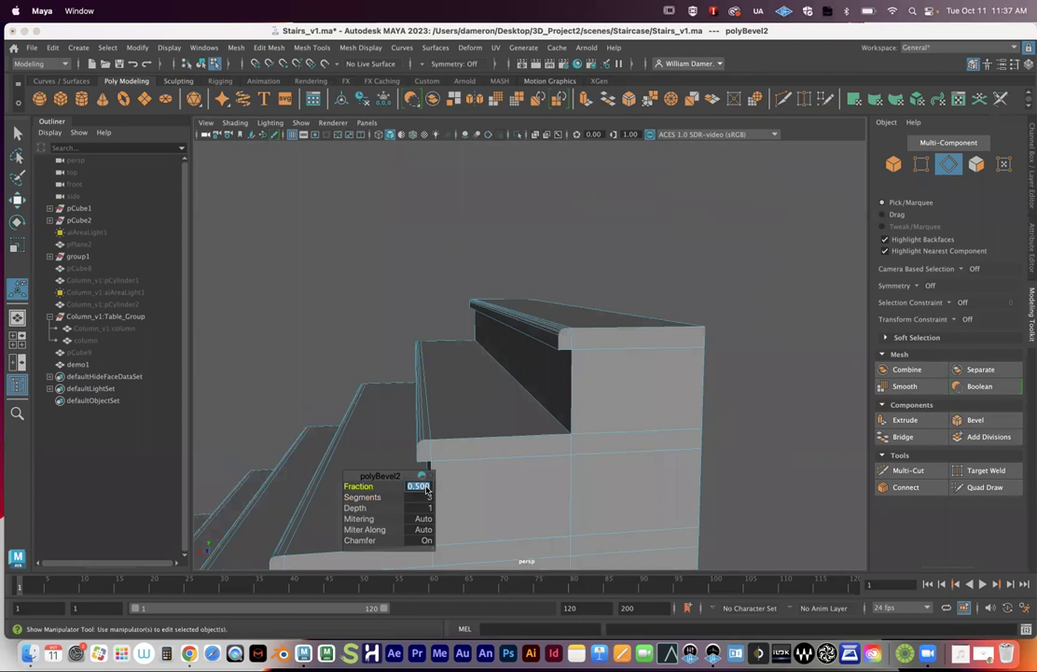
type("0.3")
key("Return")
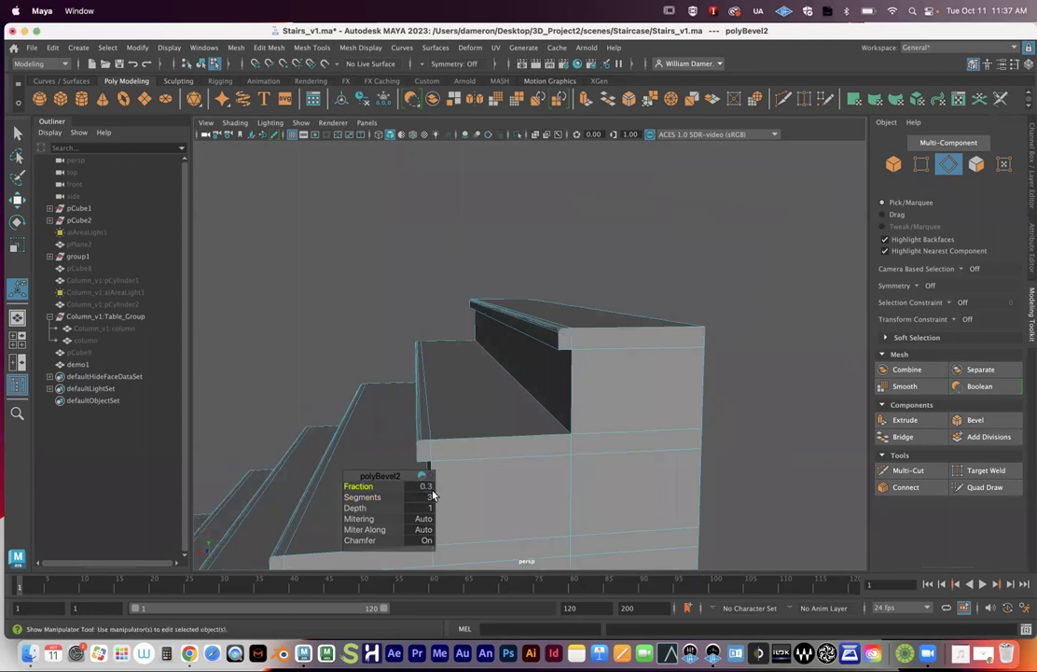
right_click_drag(672, 393, 503, 389, "alt")
middle_click_drag(500, 407, 580, 331, "alt")
key("q")
Return the staircase to object mode and examine the bevelled tread lips up close in the perspective view
middle_click_drag(520, 377, 539, 356, "alt")
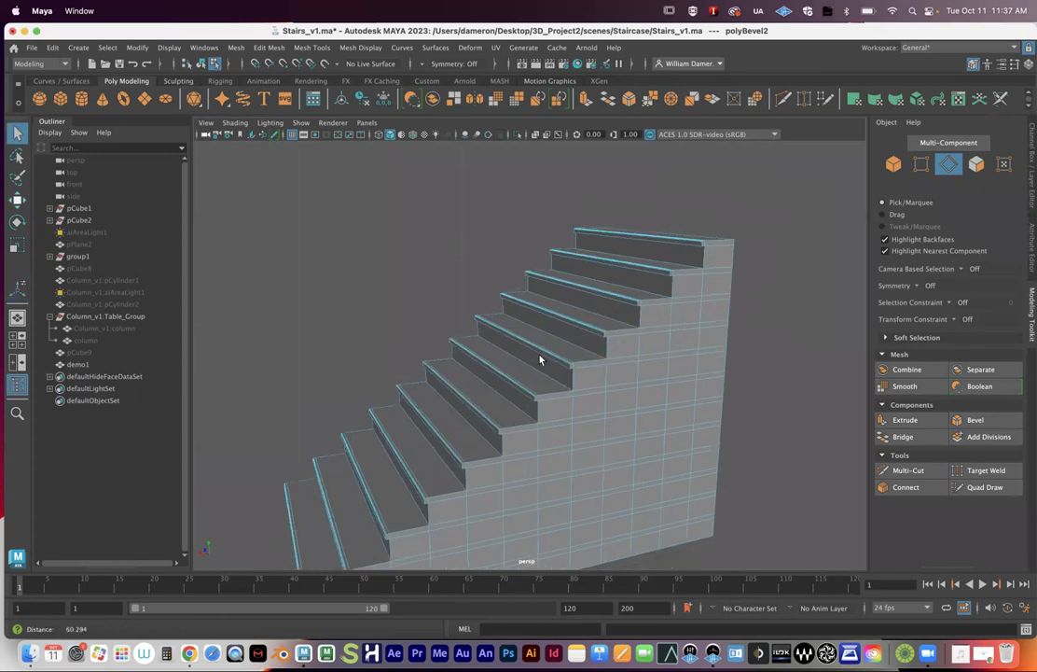
right_click_drag(539, 357, 512, 363, "alt")
right_click_drag(511, 273, 584, 256)
right_click_drag(711, 377, 807, 412, "alt")
left_click_drag(807, 412, 768, 405, "alt")
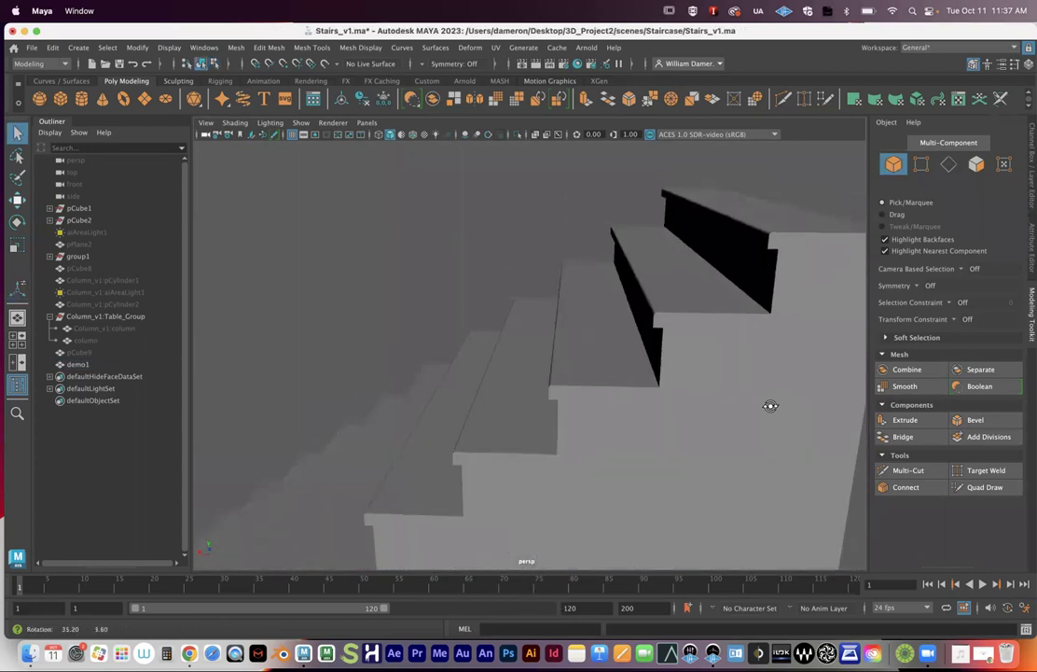
right_click_drag(722, 359, 768, 371, "alt")
middle_click_drag(733, 430, 673, 408, "alt")
left_click_drag(644, 431, 649, 410, "alt")
middle_click_drag(611, 338, 608, 368, "alt")
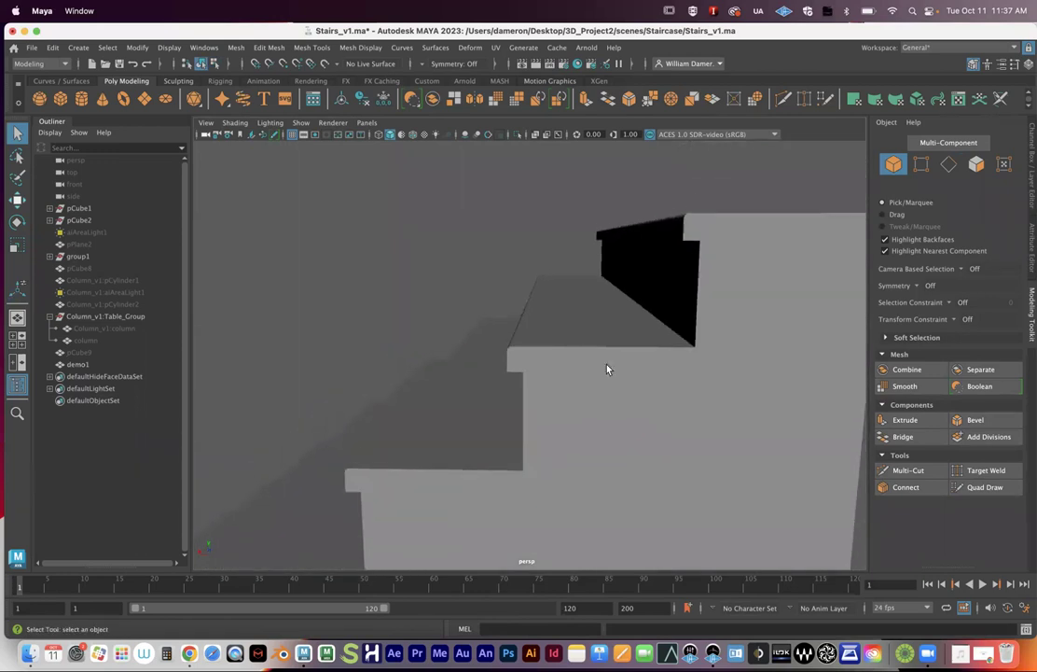
Turn on the wireframe-on-shaded display for the whole staircase and clear the selection
left_click_drag(526, 349, 542, 345, "alt")
right_click_drag(641, 342, 525, 381, "alt")
left_click_drag(525, 381, 512, 387, "alt")
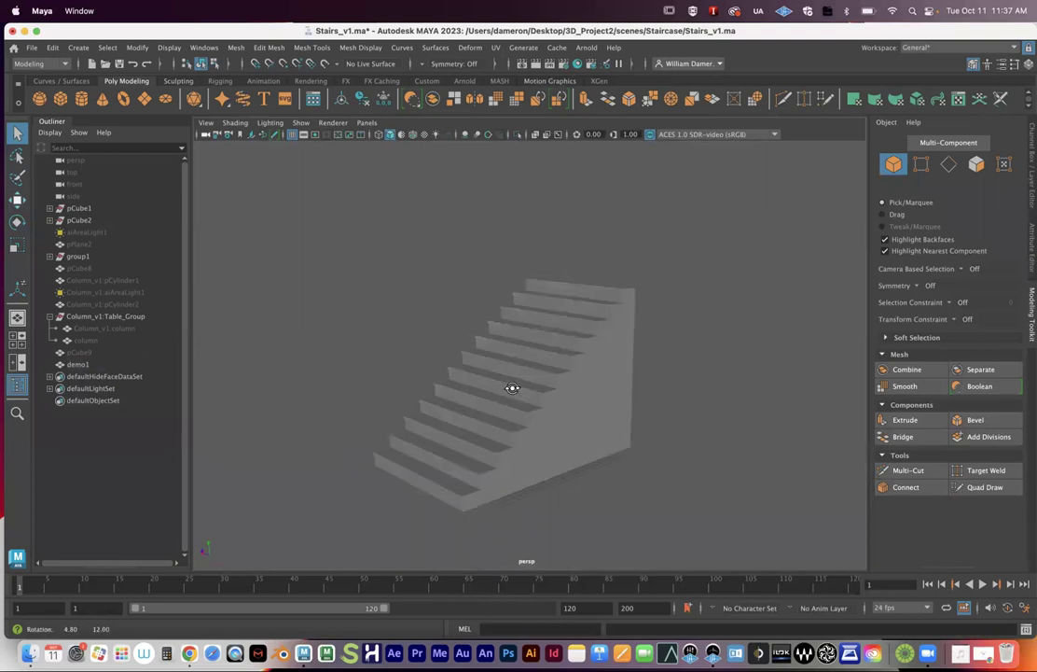
left_click(512, 398)
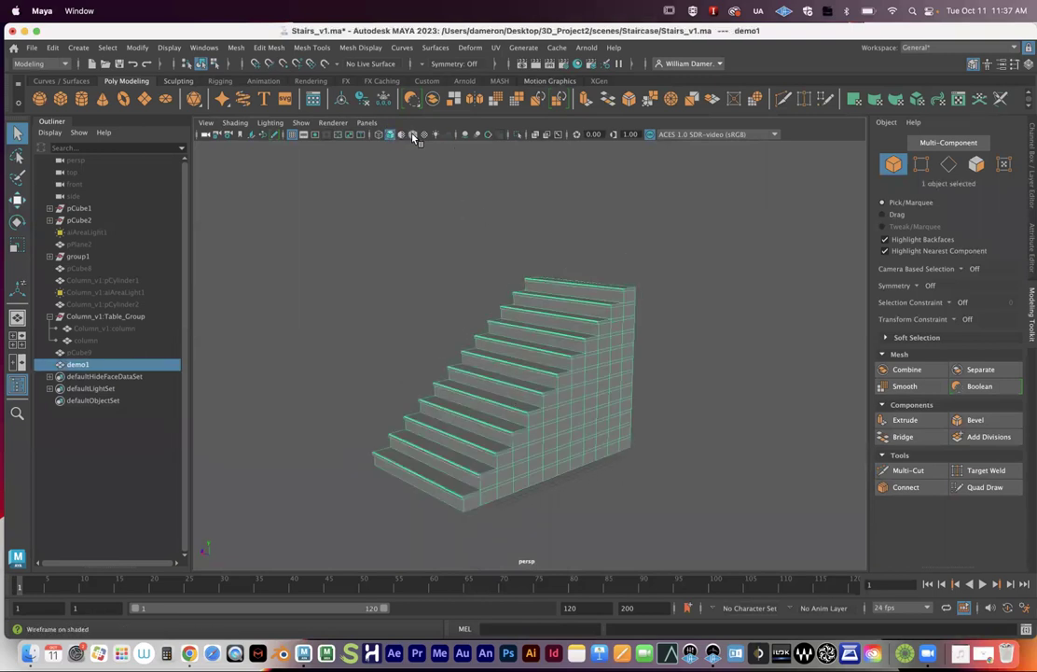
left_click(701, 404)
left_click_drag(702, 405, 668, 406, "alt")
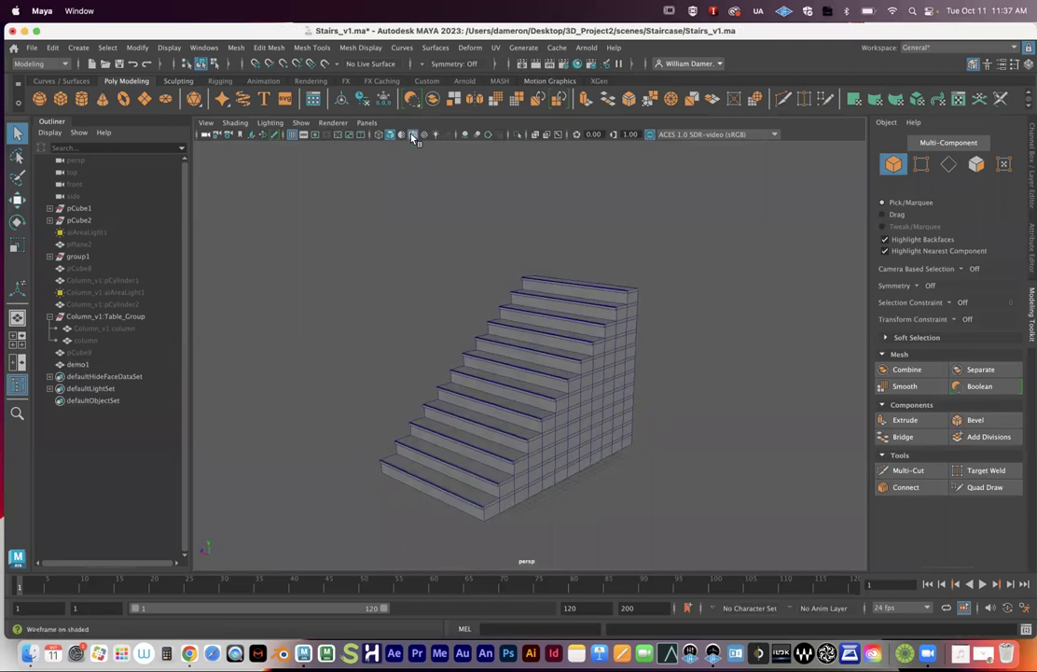
Select the staircase and examine the layout of its edges and faces from several angles
left_click_drag(572, 371, 617, 442, "alt")
scroll(564, 492, "up", 5)
scroll(436, 428, "down", 6)
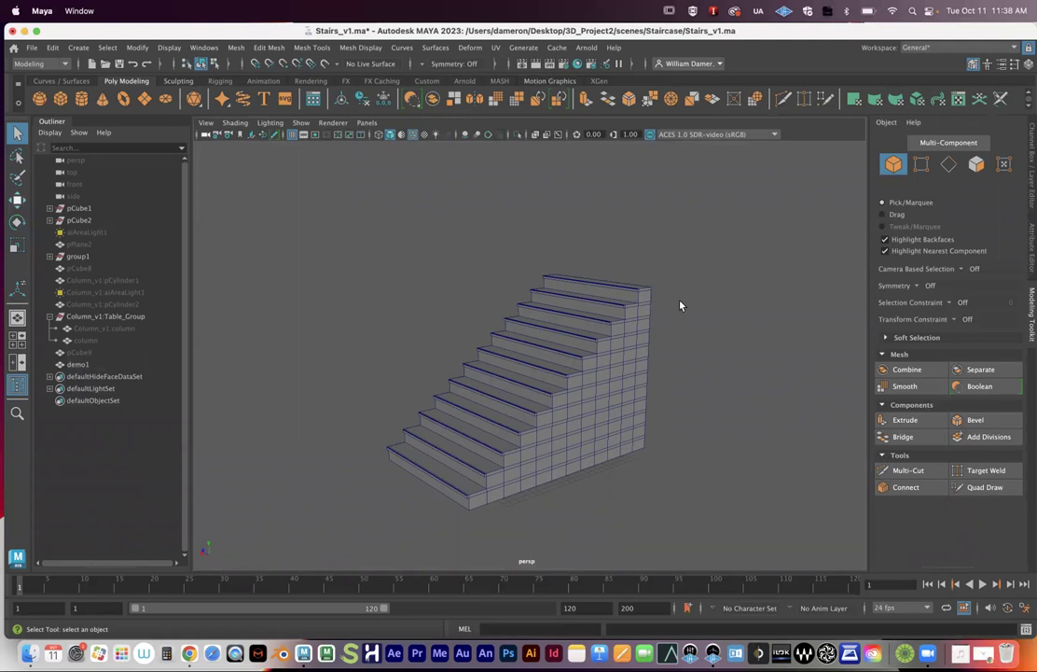
left_click(549, 359)
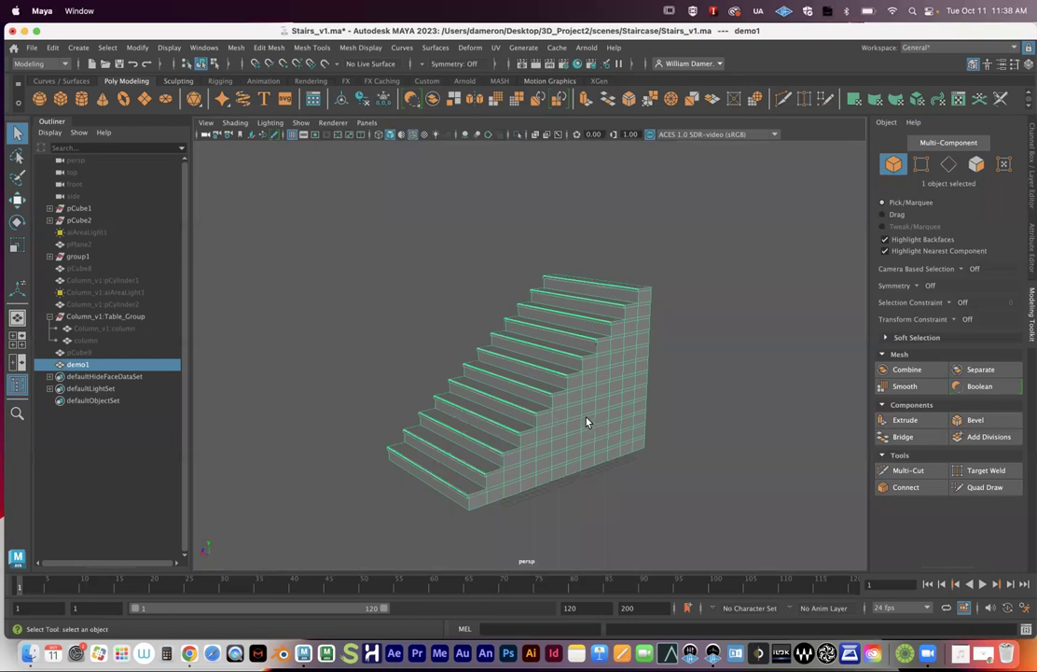
mouse_move(565, 445)
left_mouse_down("alt")
mouse_move(572, 436)
mouse_move(604, 471)
mouse_move(579, 445)
left_mouse_up("alt")
left_click_drag(603, 351, 595, 383, "alt")
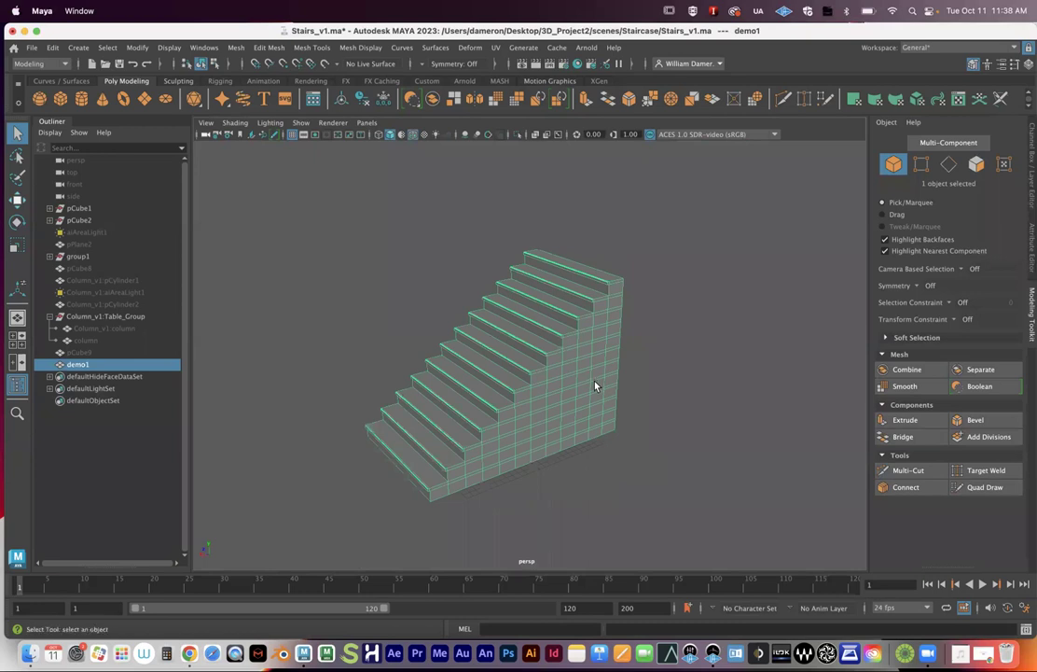
left_click_drag(595, 385, 604, 411, "alt")
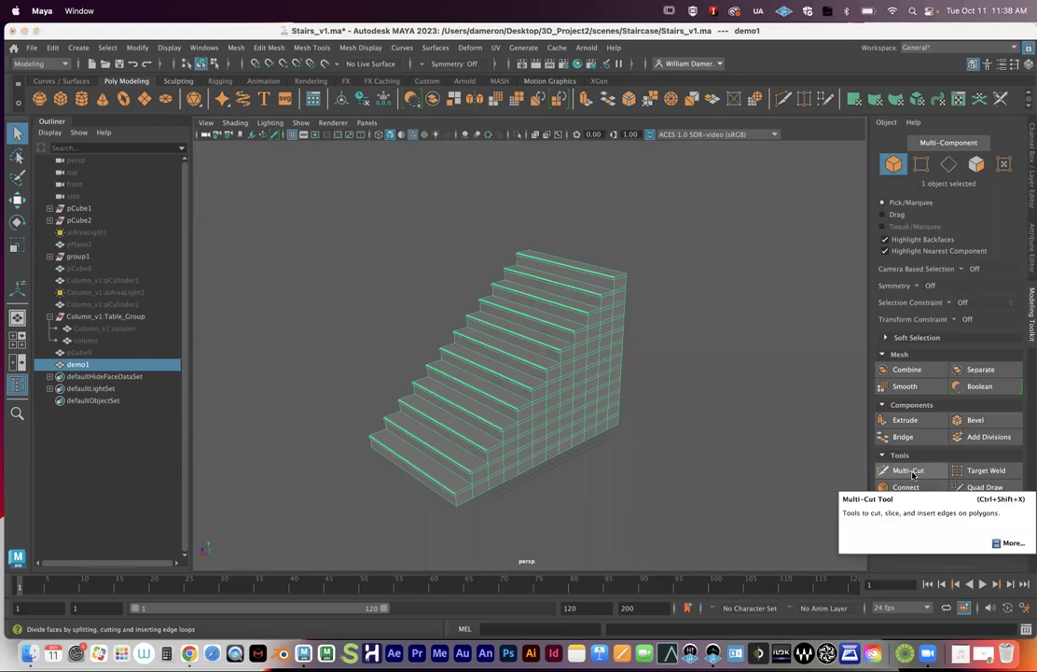
Detach the Mesh Tools commands as a floating window and place it beside the staircase, overlapping the Outliner
left_click(314, 49)
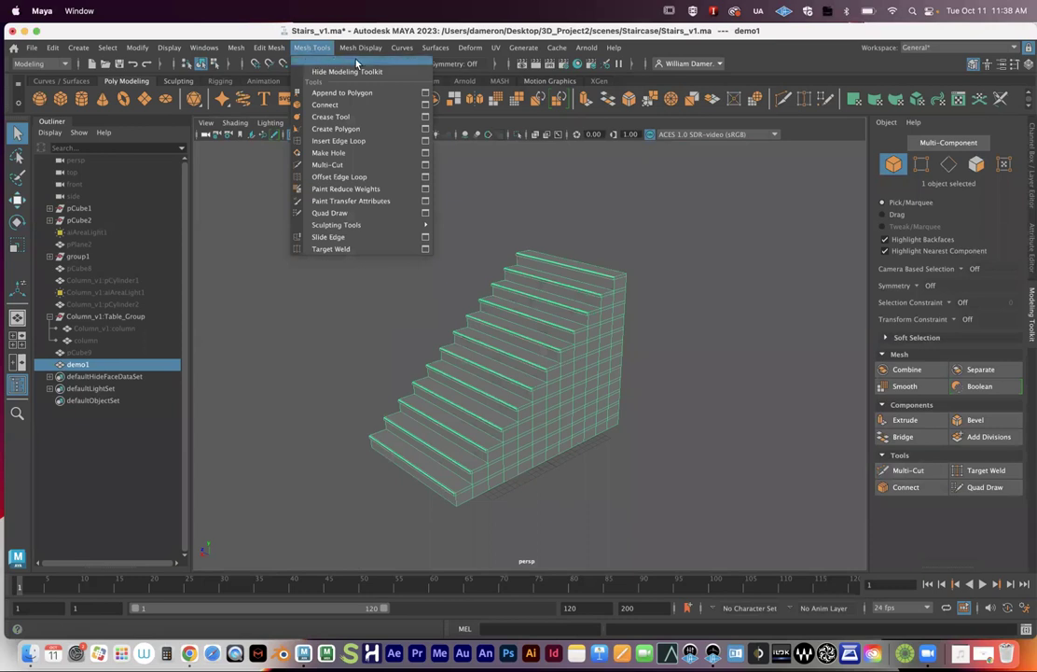
left_click(328, 61)
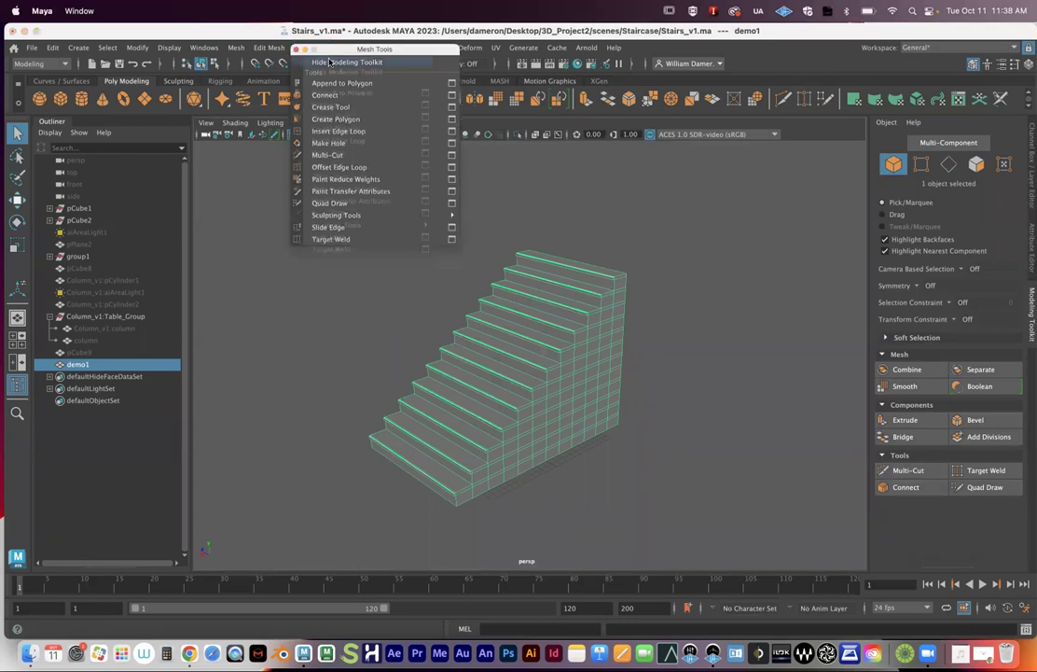
left_click_drag(293, 46, 258, 96)
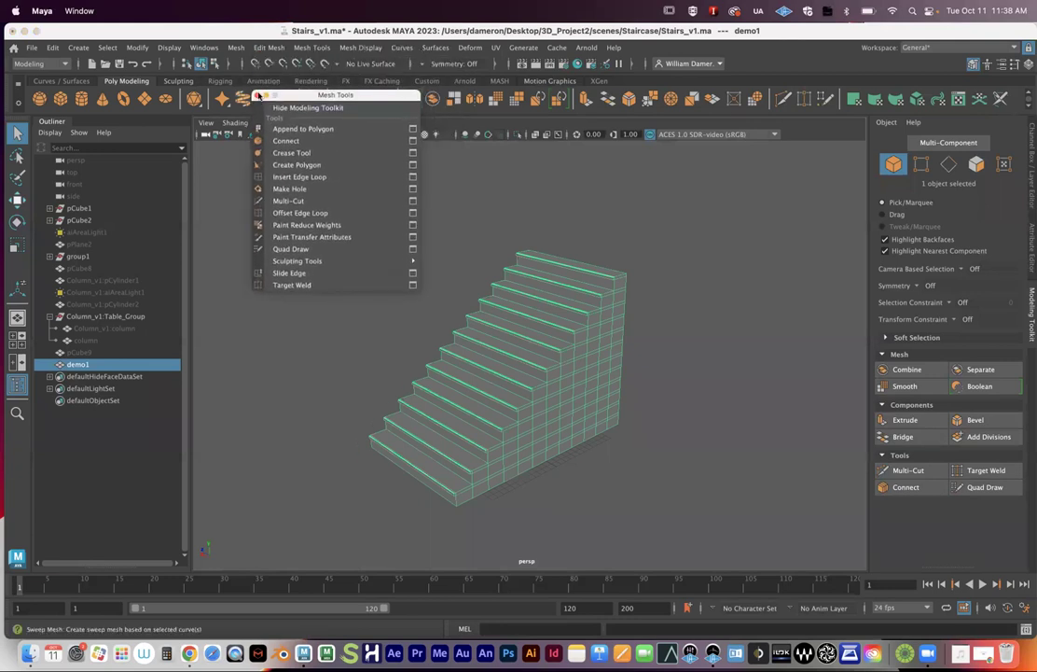
left_click(258, 96)
left_click(309, 47)
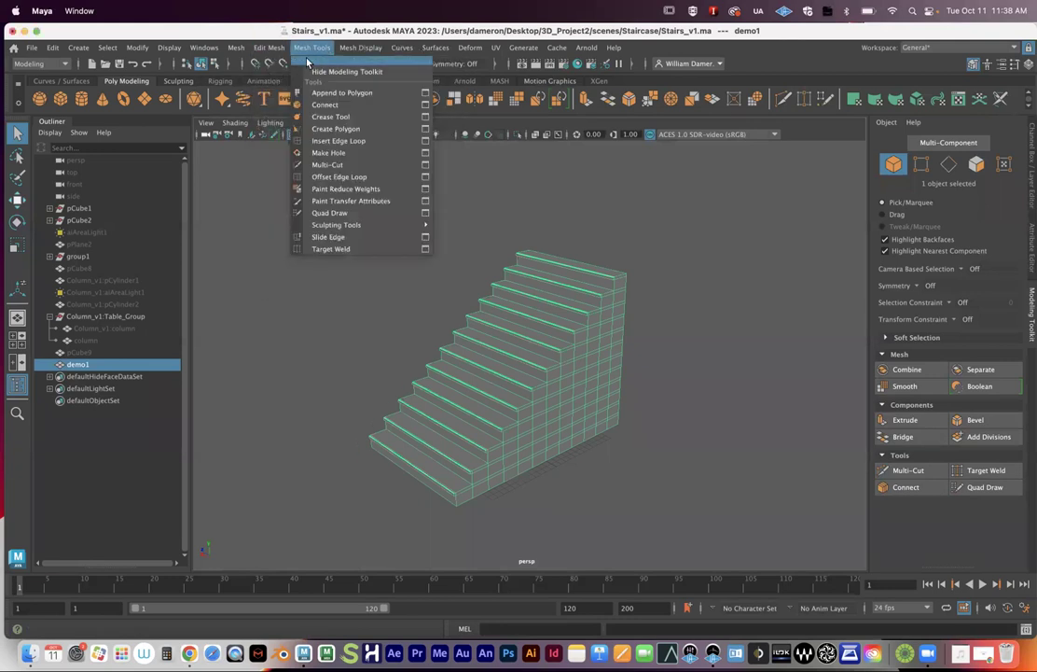
left_click(327, 62)
left_click_drag(326, 58, 173, 155)
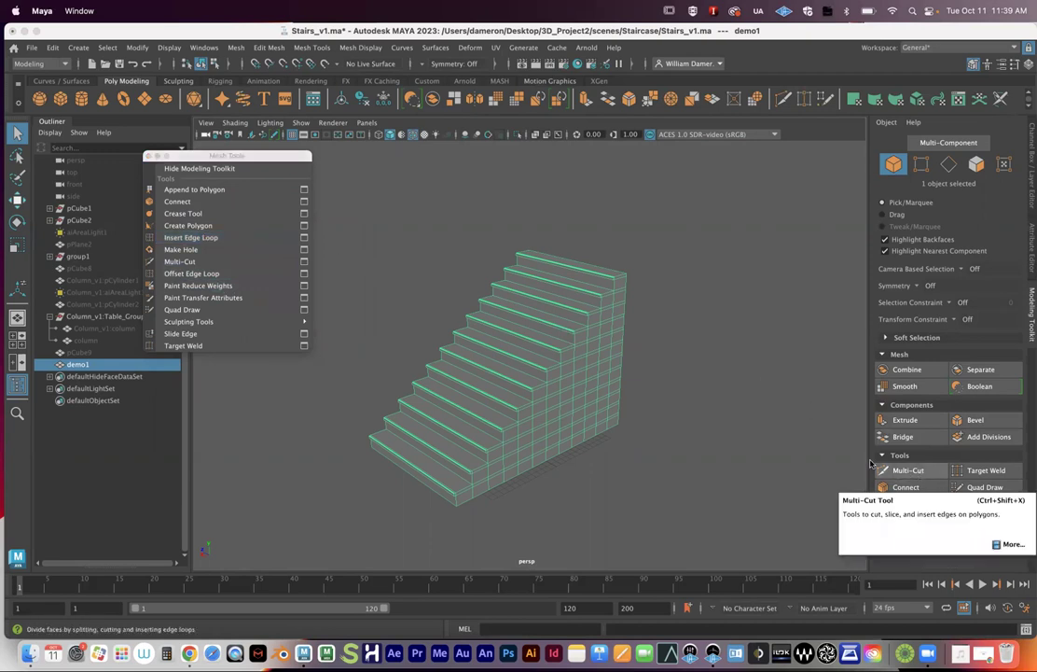
Select a horizontal edge loop across the staircase's side in edge mode and examine how it runs from the tread lip
left_click_drag(615, 377, 488, 325, "alt")
scroll(488, 325, "up", 10)
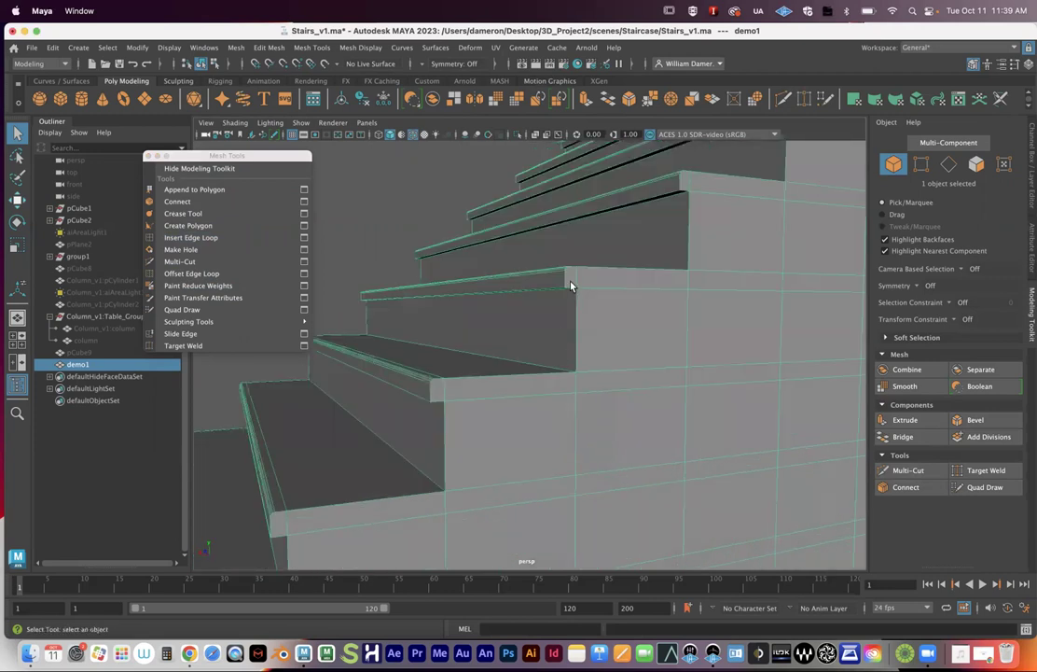
left_click_drag(570, 284, 556, 289, "alt")
middle_click_drag(556, 289, 579, 342, "alt")
left_click_drag(528, 278, 471, 321, "alt")
right_click_drag(492, 317, 493, 240)
double_click(498, 316)
left_click_drag(765, 394, 739, 396, "alt")
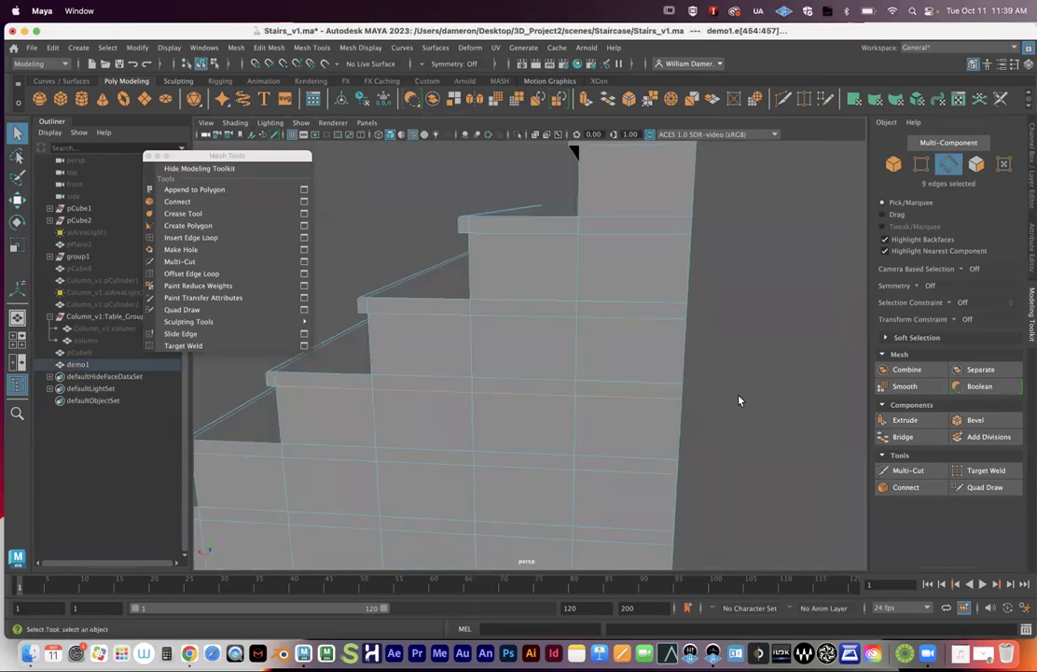
right_click_drag(739, 395, 498, 372, "alt")
middle_click_drag(498, 345, 494, 362, "alt")
mouse_move(530, 384)
left_mouse_down("alt")
mouse_move(548, 383)
mouse_move(520, 390)
left_mouse_up("alt")
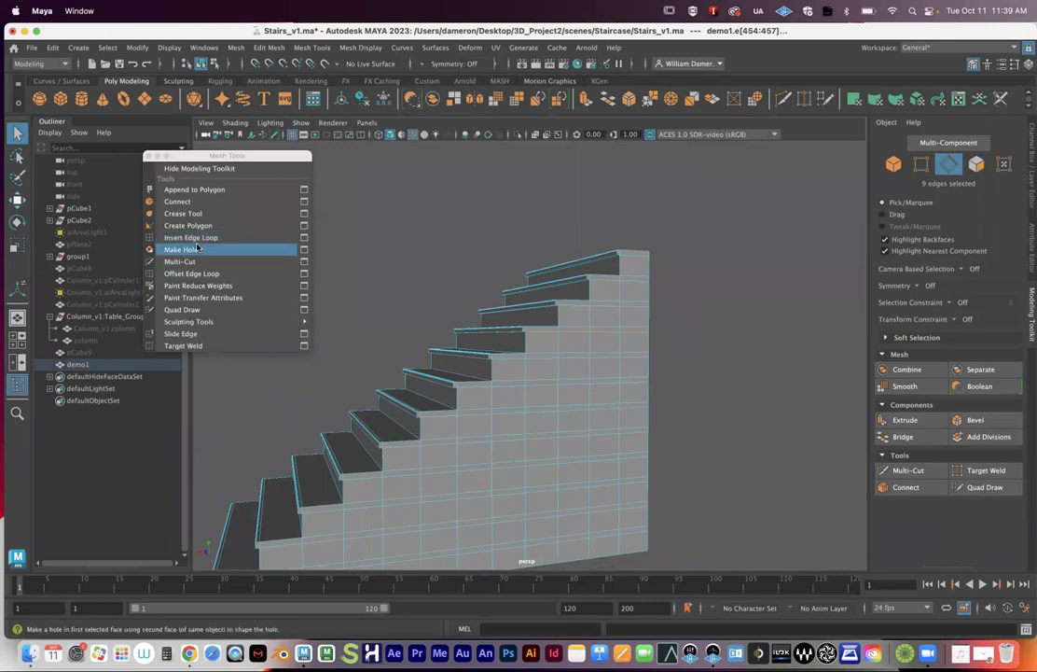
Configure the Insert Edge Loop tool for multiple edge loops with the number of edge loops set to 12
left_click(304, 240)
left_click_drag(804, 122, 685, 121)
left_click_drag(521, 289, 497, 348, "alt")
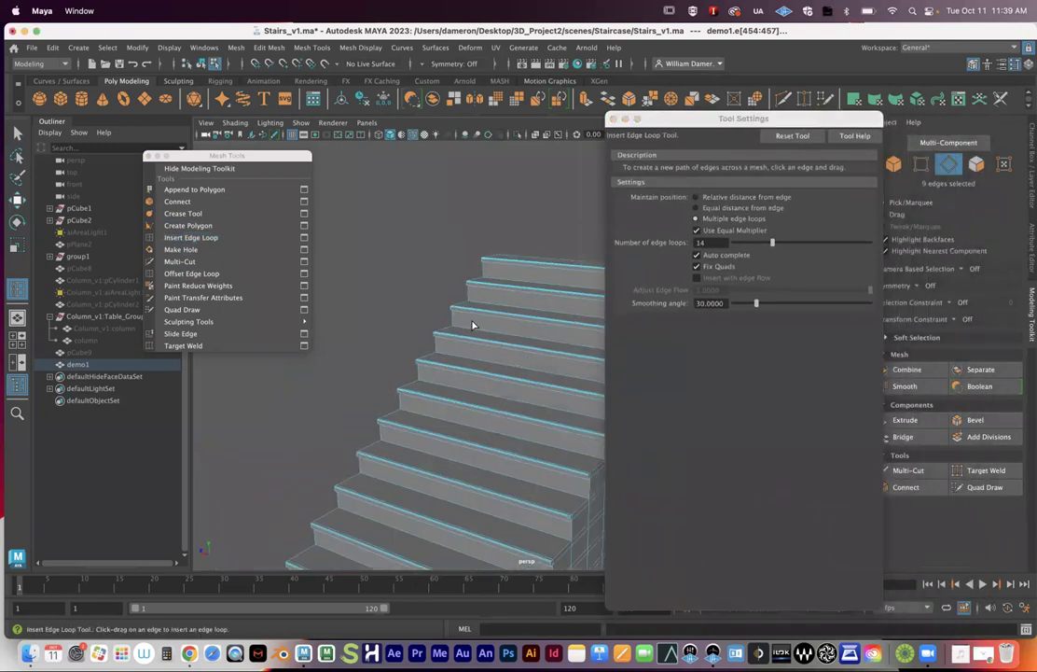
key("f")
left_click(695, 197)
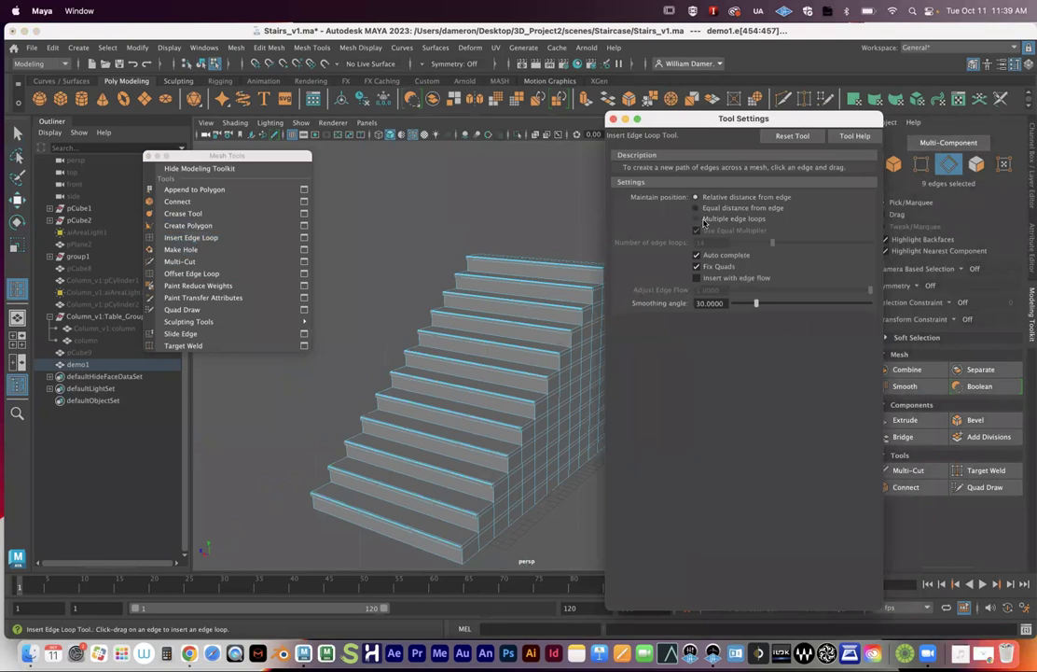
left_click(695, 219)
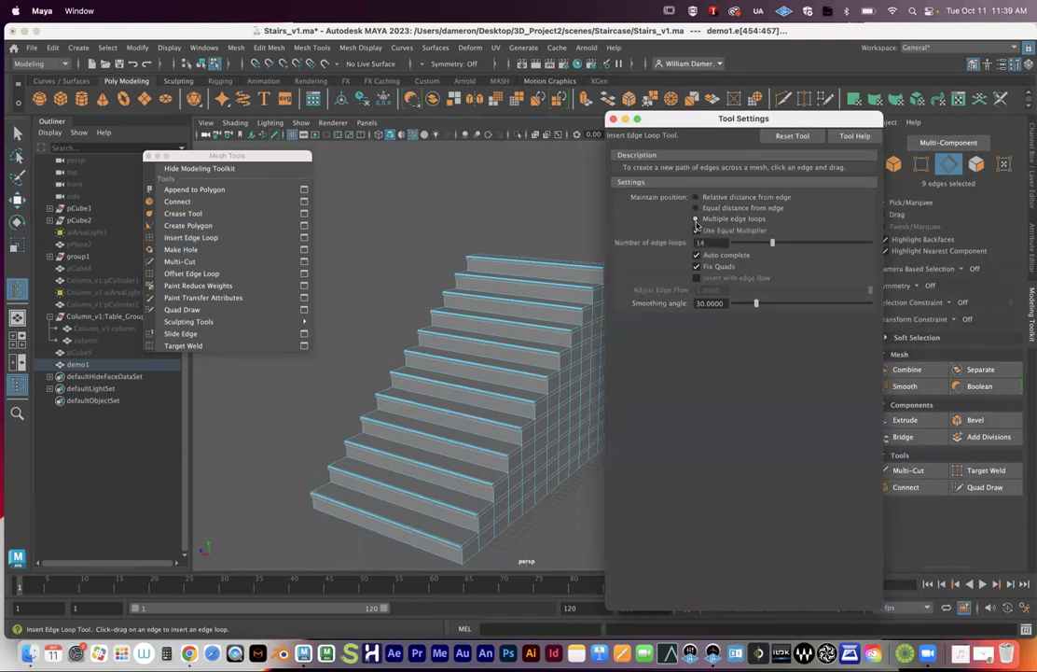
left_click_drag(553, 315, 458, 294, "alt")
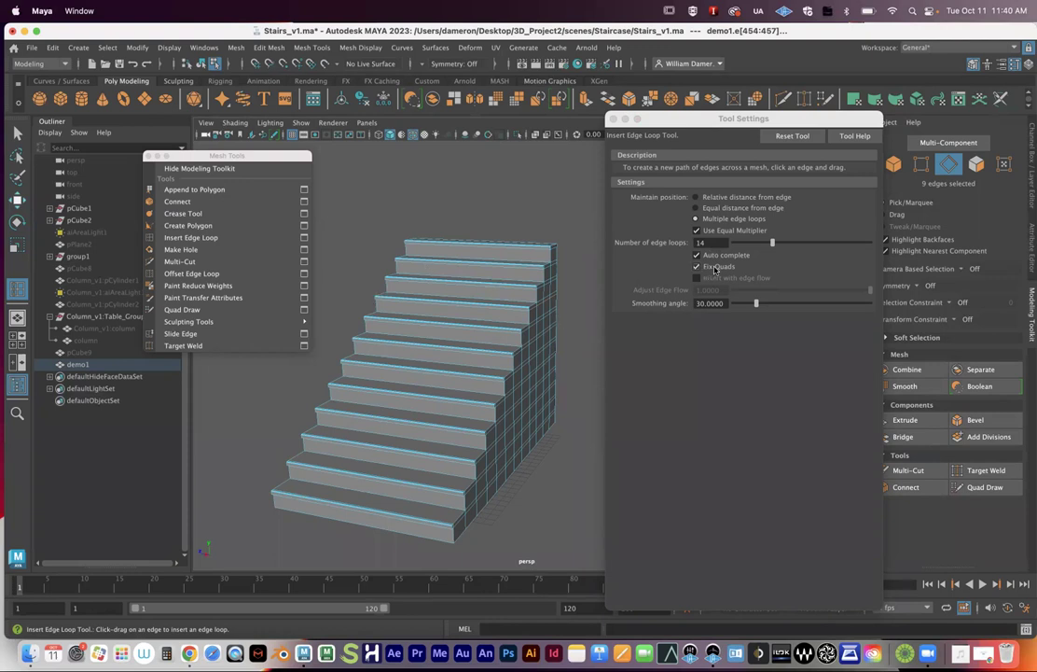
left_click_drag(772, 242, 757, 244)
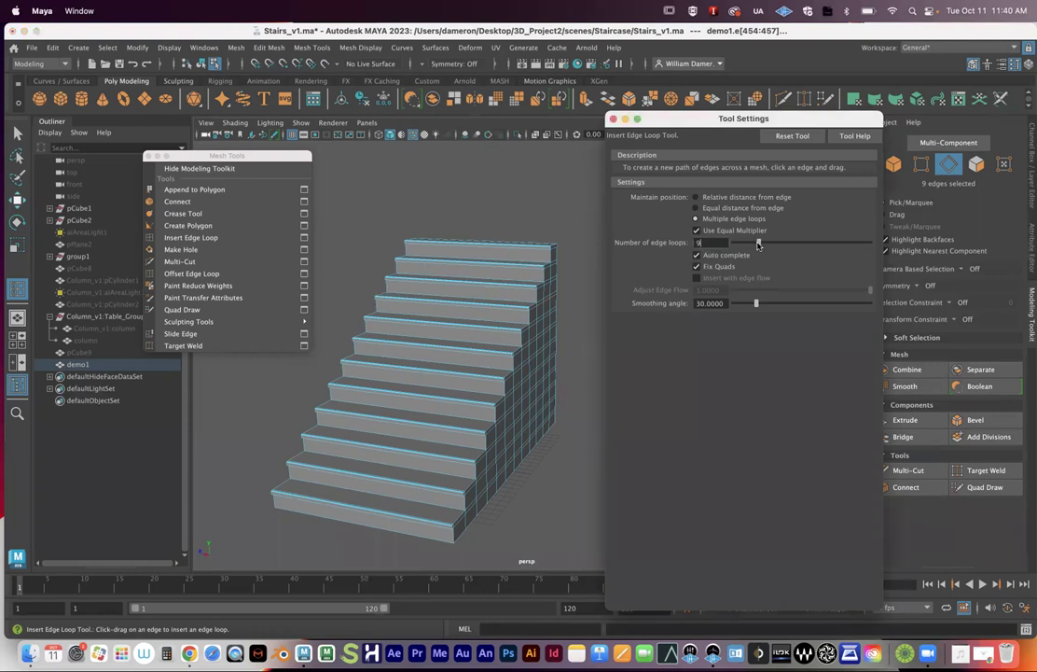
left_click_drag(759, 243, 766, 243)
Try inserting 12 edge loops across the staircase's width from a tread edge, and undo the insertion
right_click_drag(424, 329, 450, 372, "alt")
left_click_drag(450, 372, 441, 371, "alt")
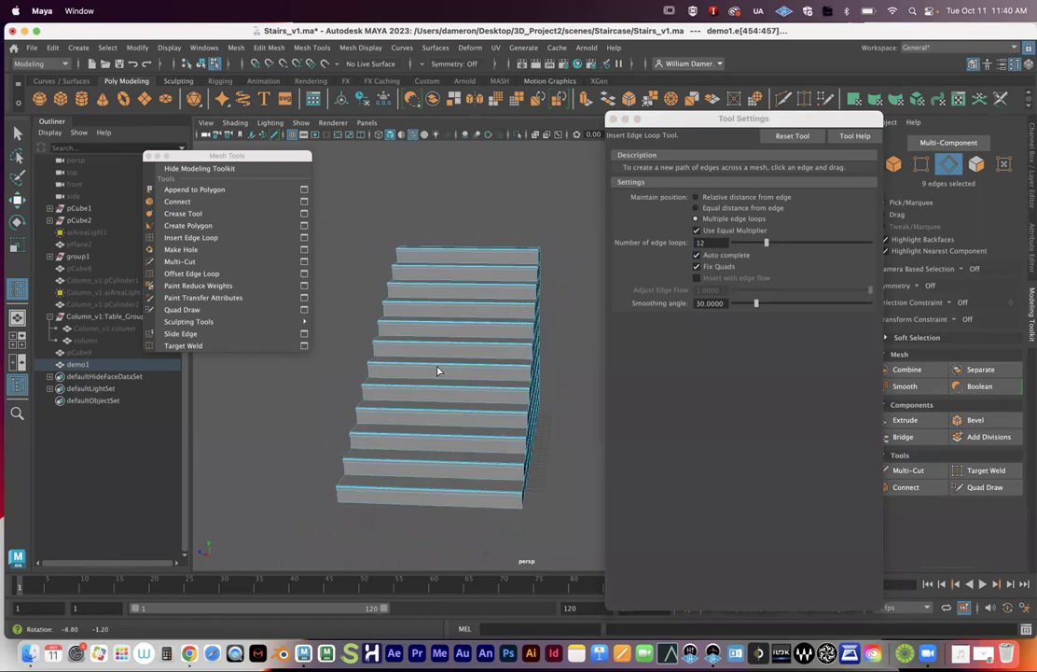
left_click(391, 364)
left_click_drag(485, 408, 466, 412, "alt")
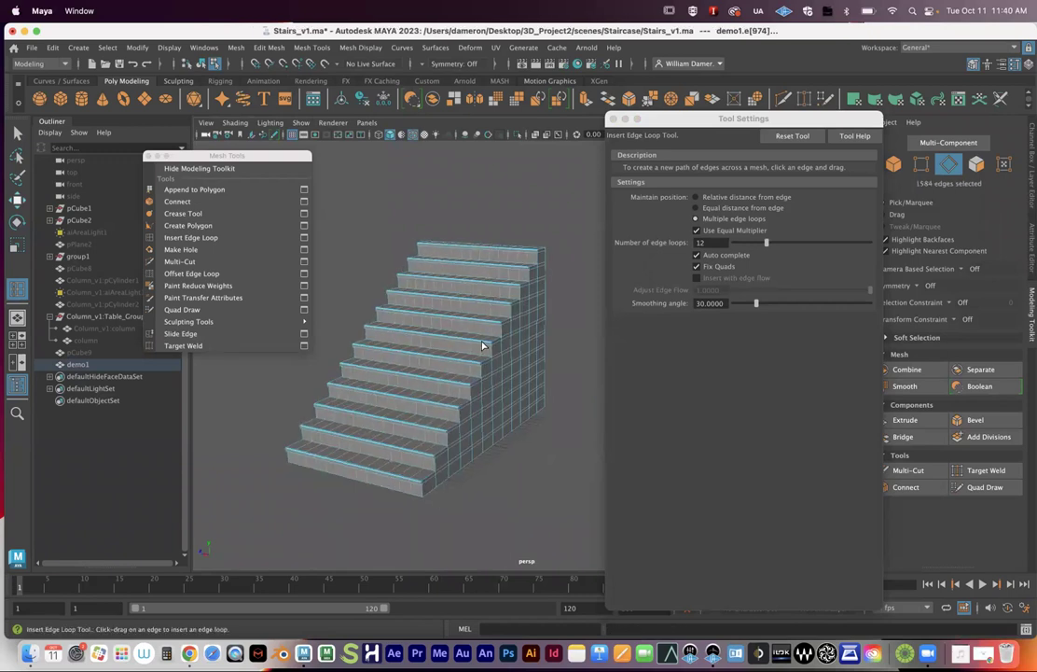
key("super+z")
Insert 12 evenly spaced edge loops across the staircase's width from a tread lip edge
right_click_drag(399, 369, 563, 370, "alt")
right_click_drag(336, 368, 418, 368, "alt")
middle_click_drag(425, 369, 499, 391, "alt")
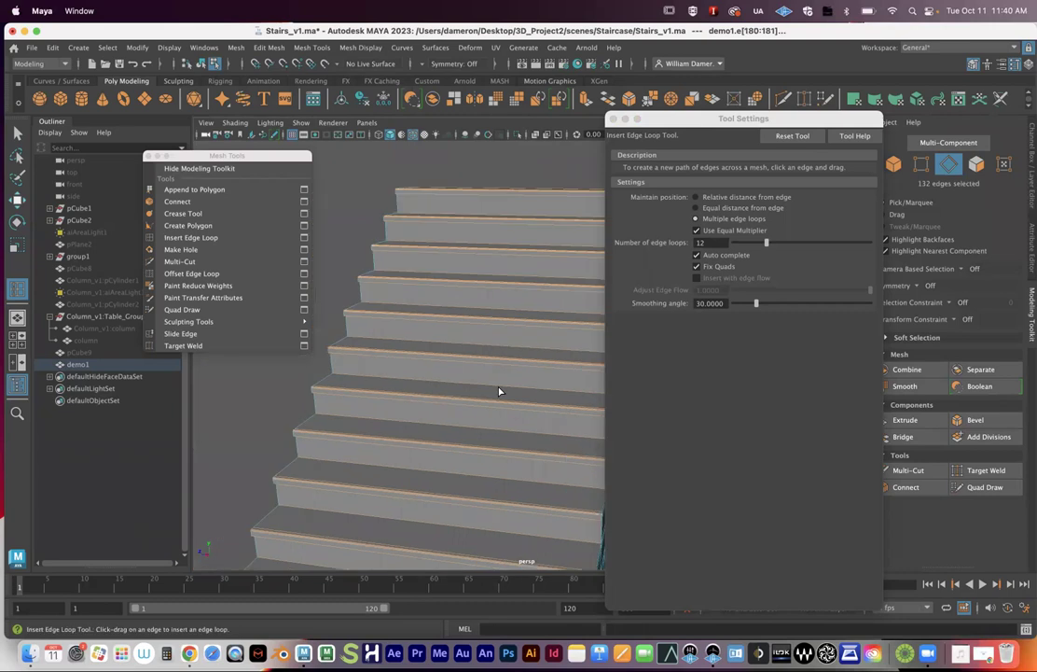
scroll(438, 363, "up", 5)
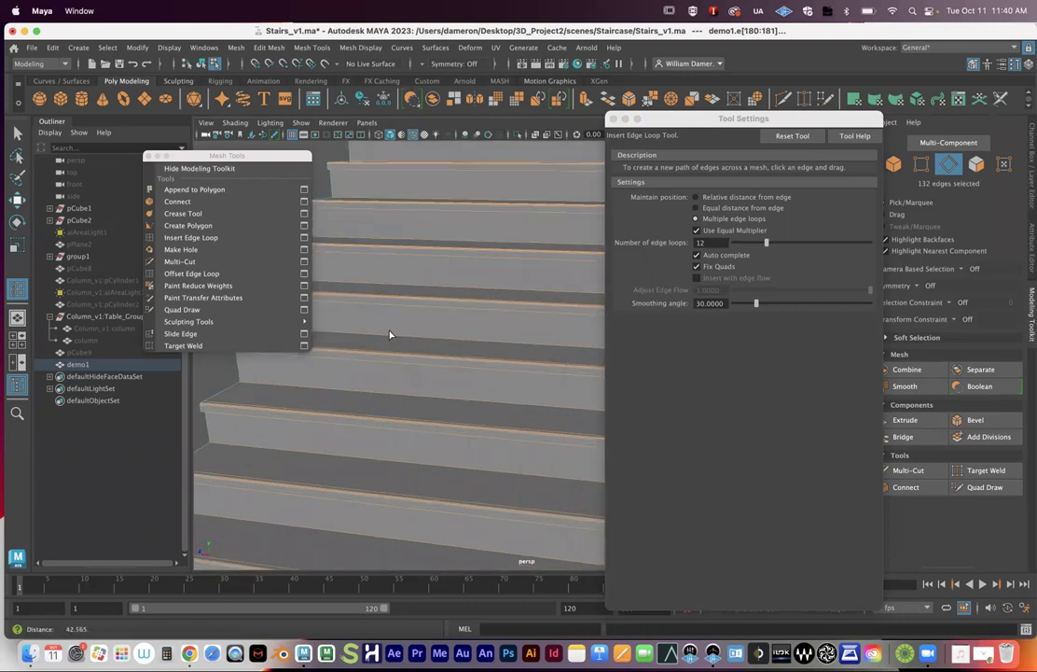
left_click(306, 237)
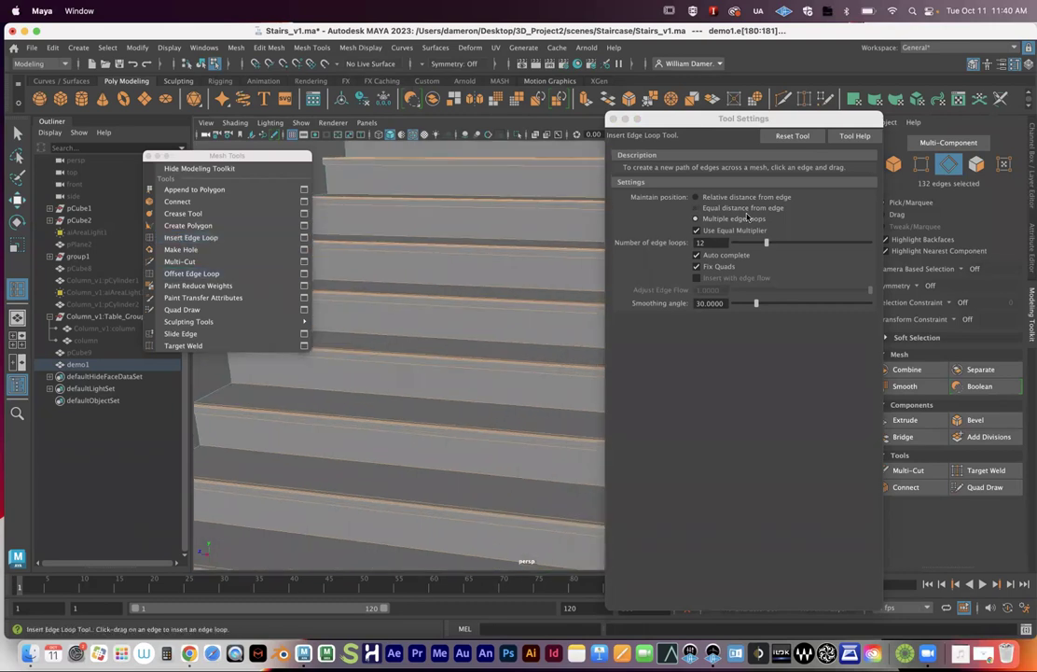
double_click(699, 243)
left_click_drag(527, 306, 413, 310, "alt")
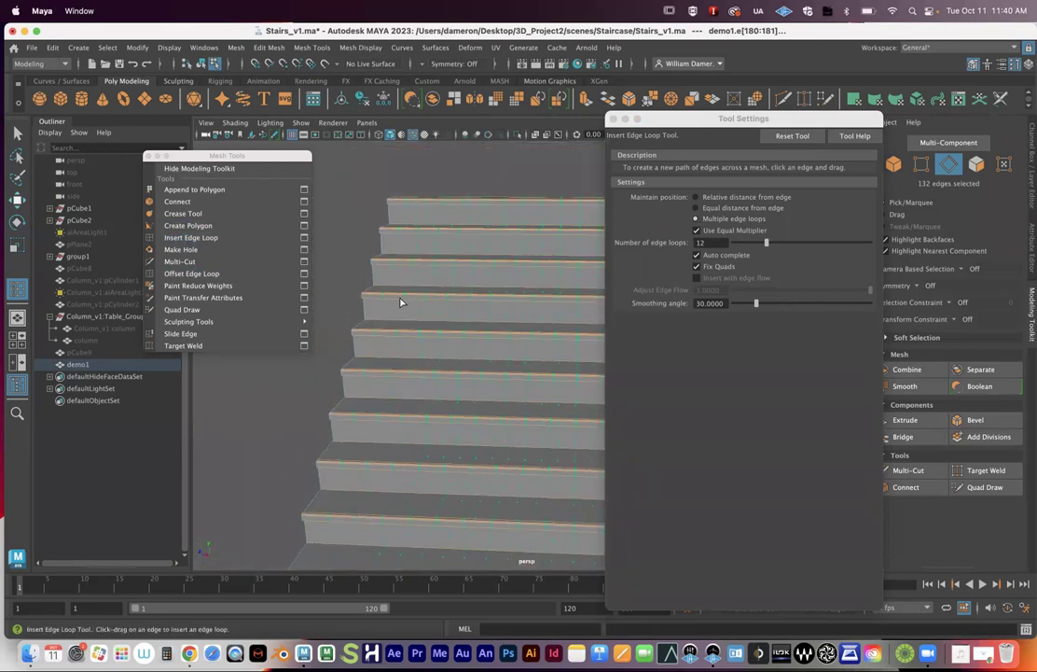
left_click(404, 301)
left_click_drag(448, 300, 416, 362, "alt")
Leave the edge loop tool, close the Tool Settings and Mesh Tools windows, and return the staircase to object mode
key("q")
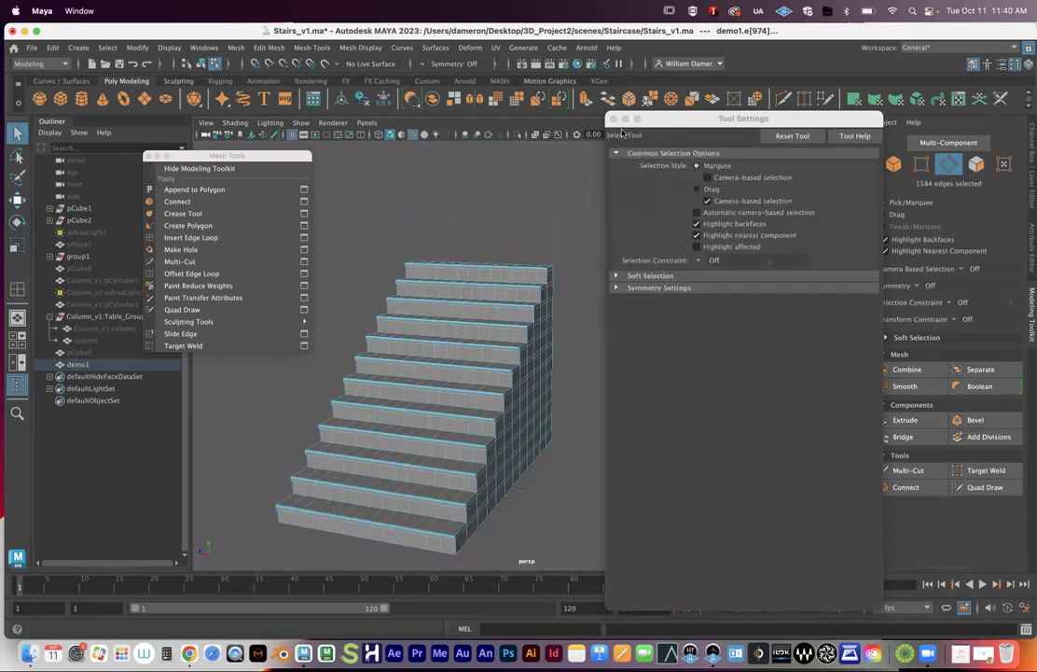
left_click(613, 120)
left_click(148, 157)
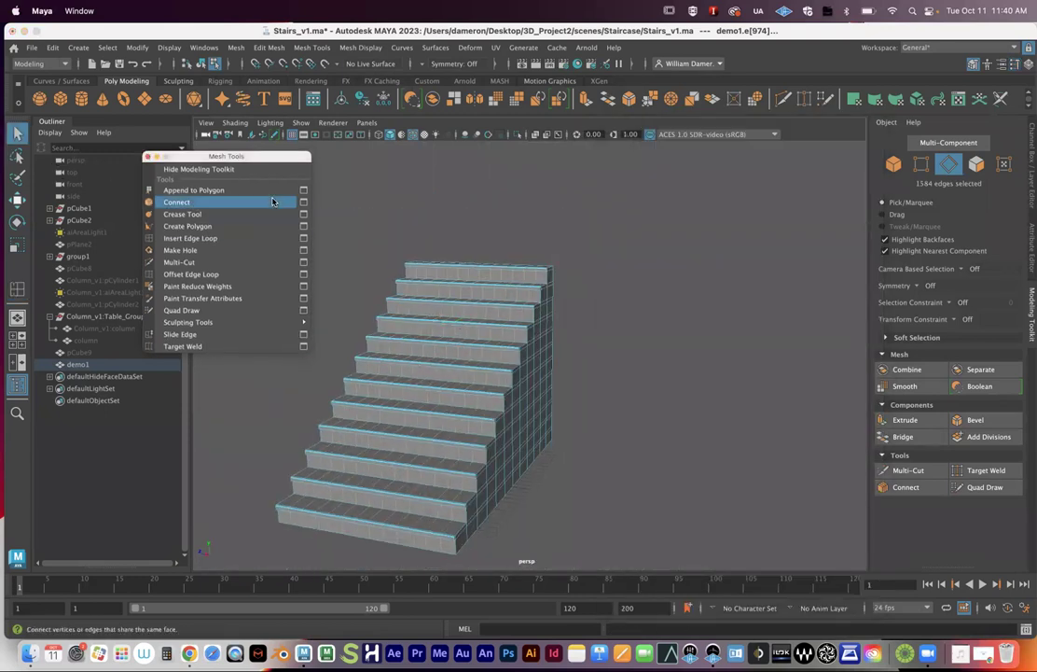
left_click(148, 155)
right_click_drag(425, 279, 488, 259)
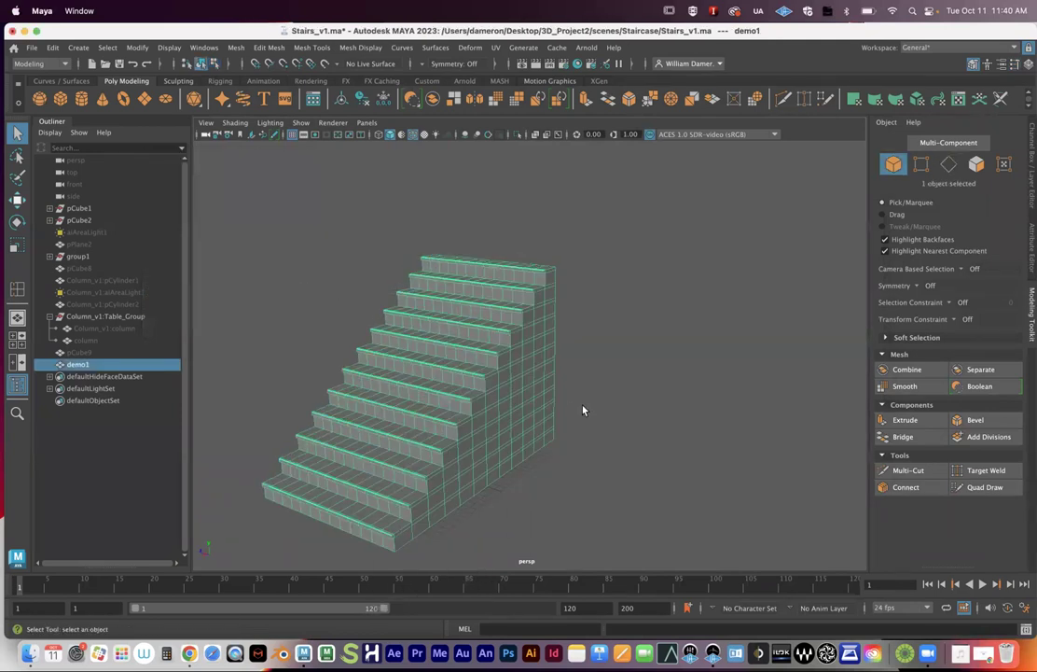
Deselect the staircase and examine its new lengthwise subdivisions from several angles
left_click_drag(583, 410, 516, 410, "alt")
scroll(516, 411, "down", 3)
left_click(612, 396)
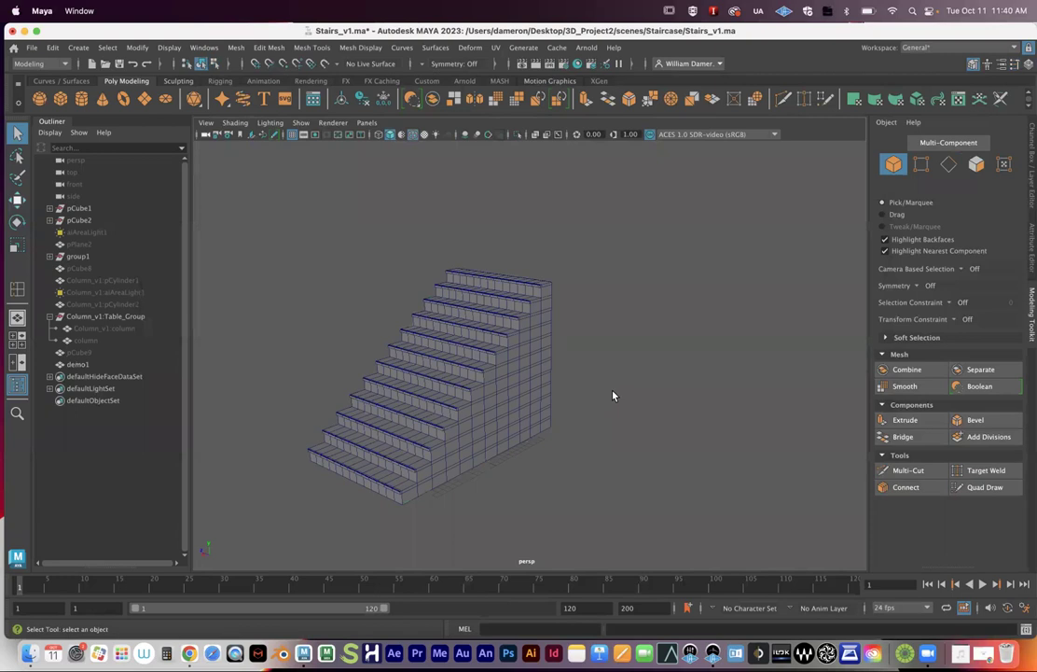
left_click_drag(591, 416, 504, 407, "alt")
right_click_drag(505, 408, 623, 395, "alt")
key("f")
left_click_drag(549, 389, 520, 417, "alt")
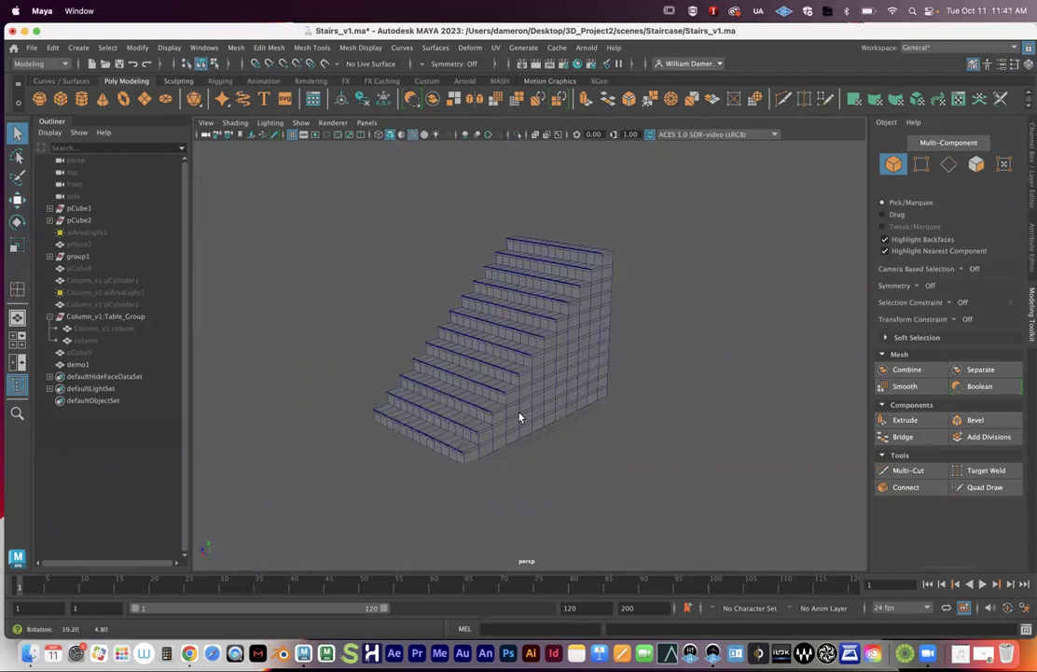
left_click_drag(533, 372, 575, 400, "alt")
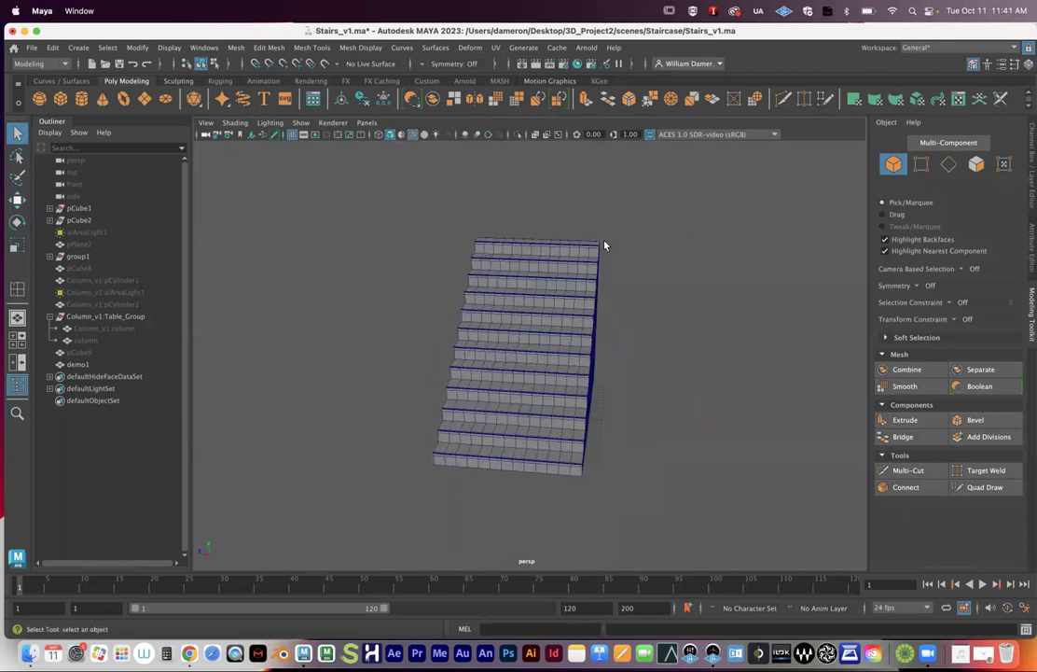
Select the staircase and save the current scene under its existing file name
left_click(537, 331)
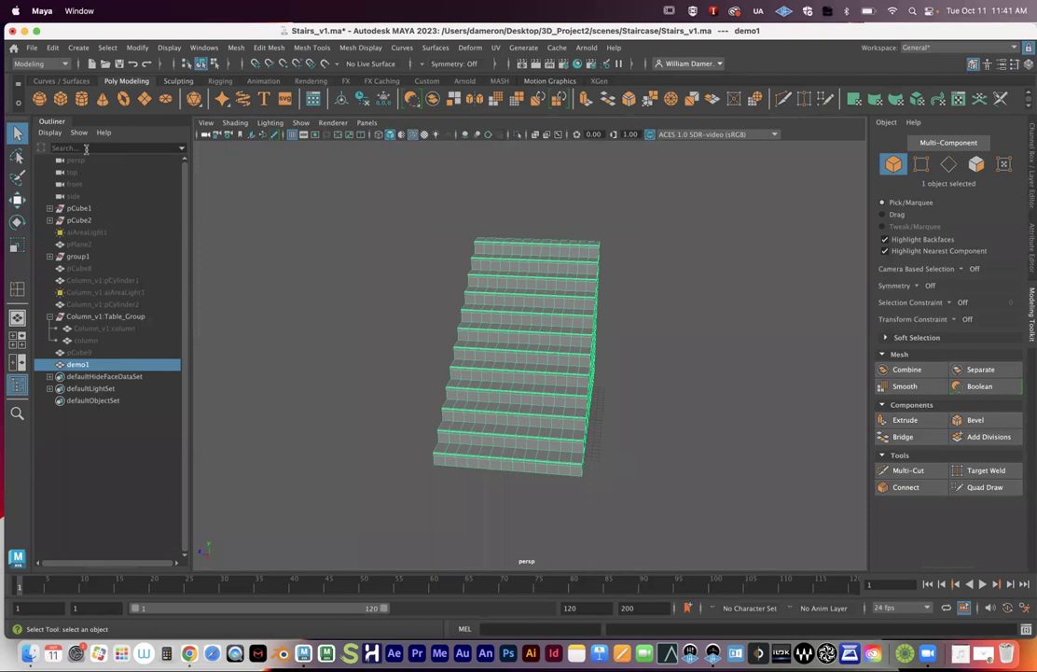
left_click(31, 48)
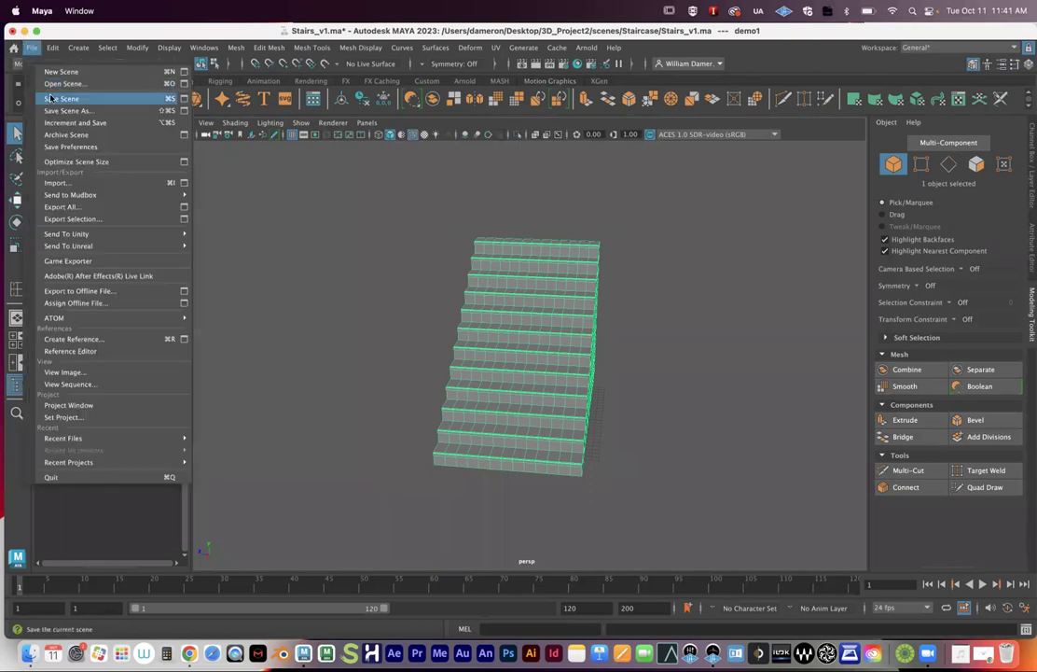
left_click(61, 98)
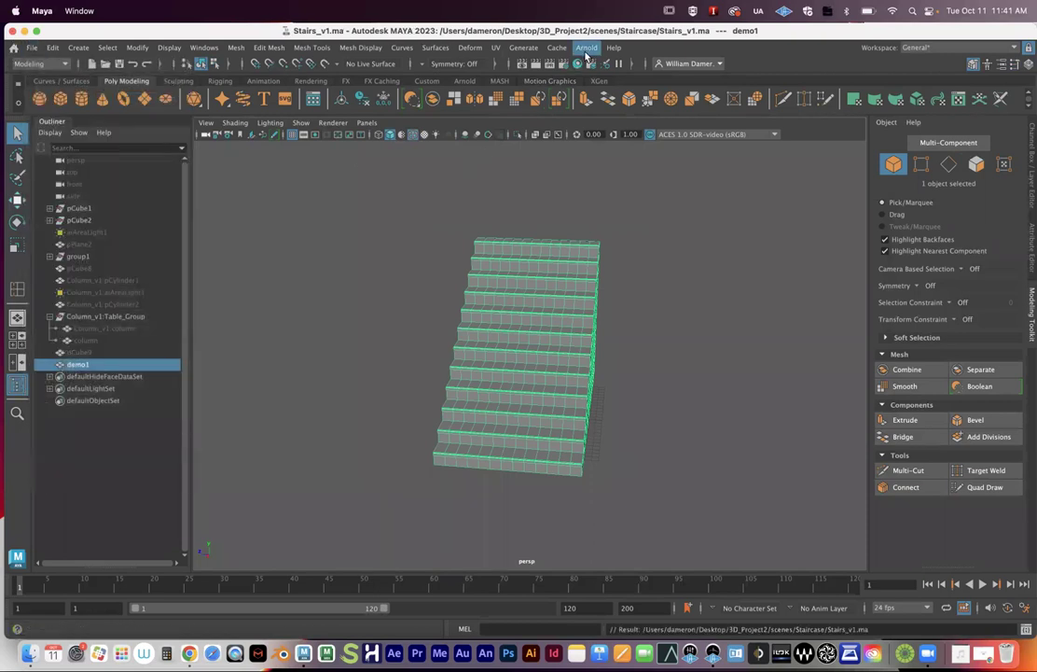
Apply a Lattice deformer with default settings to the staircase mesh demo1
left_click(730, 297)
left_click(510, 372)
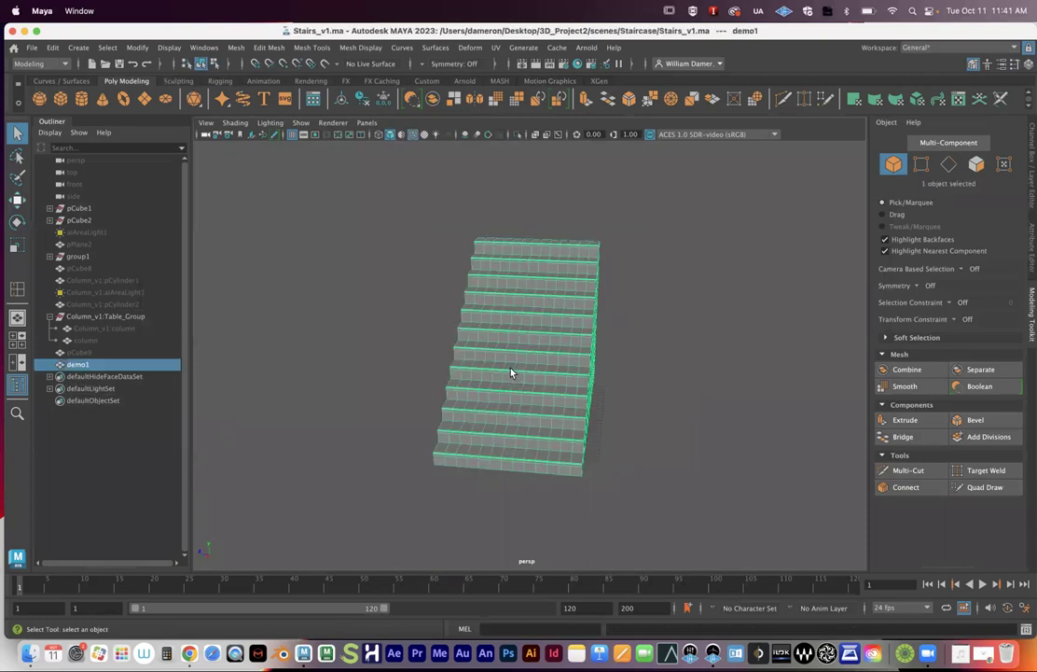
left_click(468, 47)
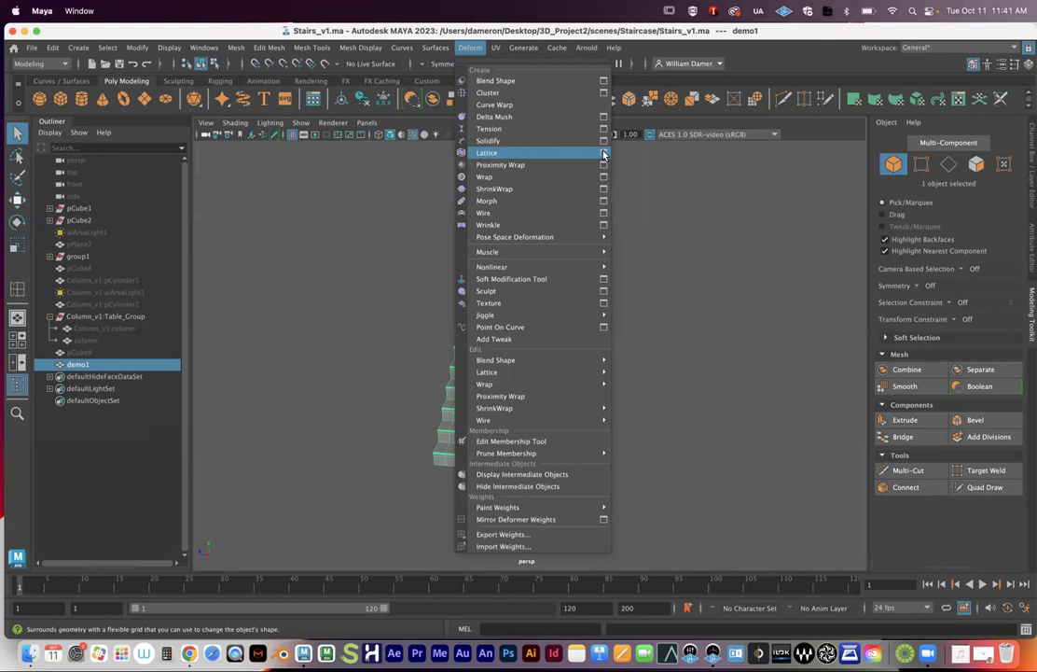
left_click(516, 153)
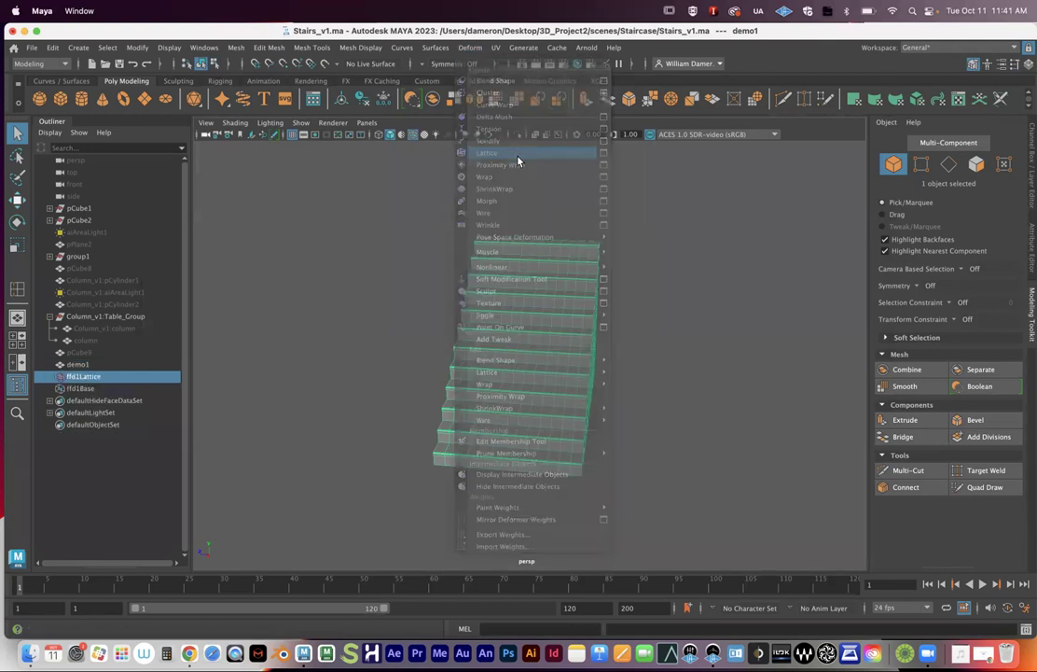
left_click_drag(624, 307, 539, 369, "alt")
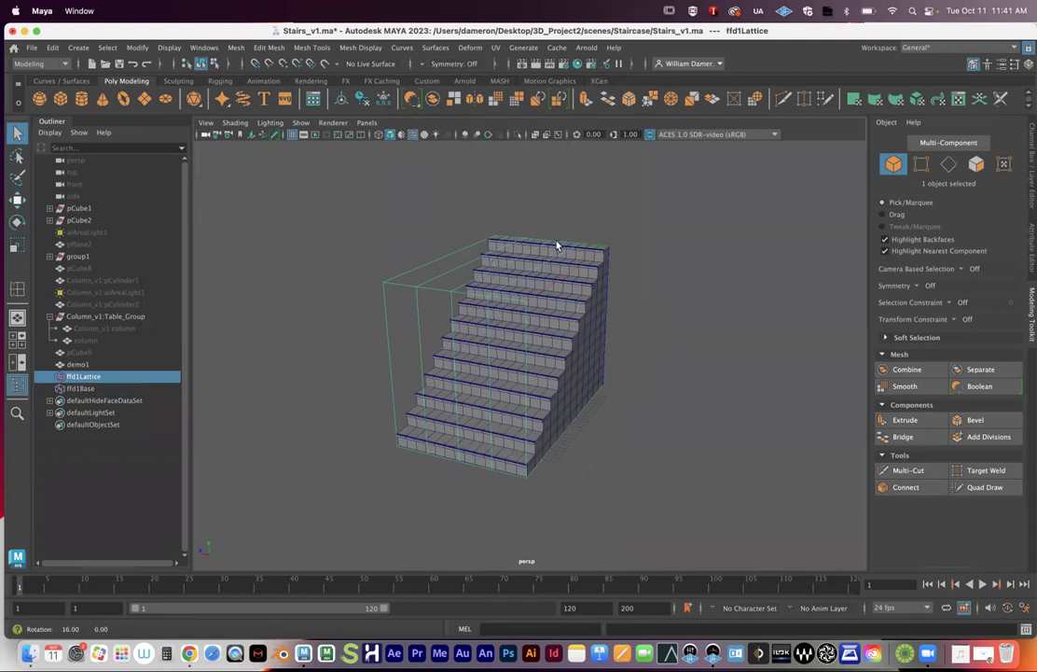
left_click_drag(557, 246, 452, 317, "alt")
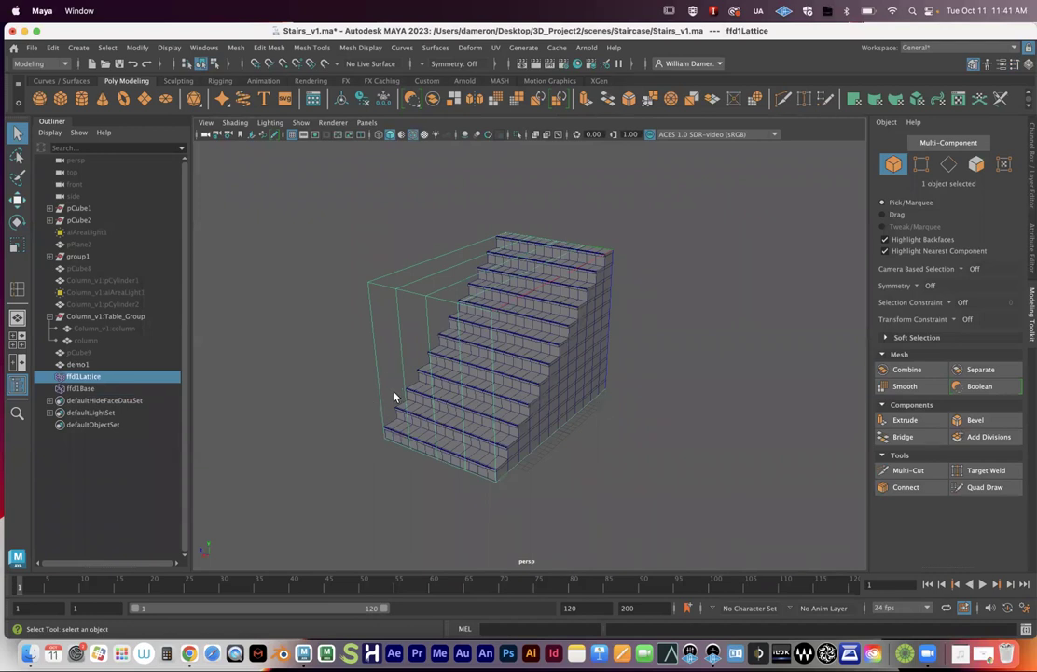
Open the lattice shape's division attributes
left_click(1032, 247)
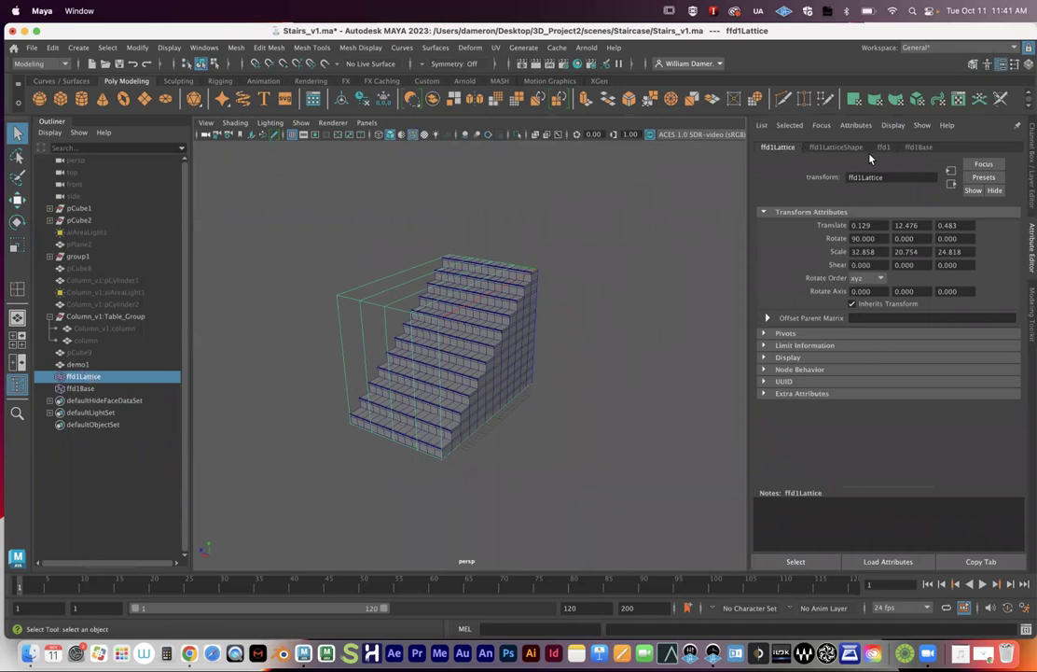
left_click(837, 148)
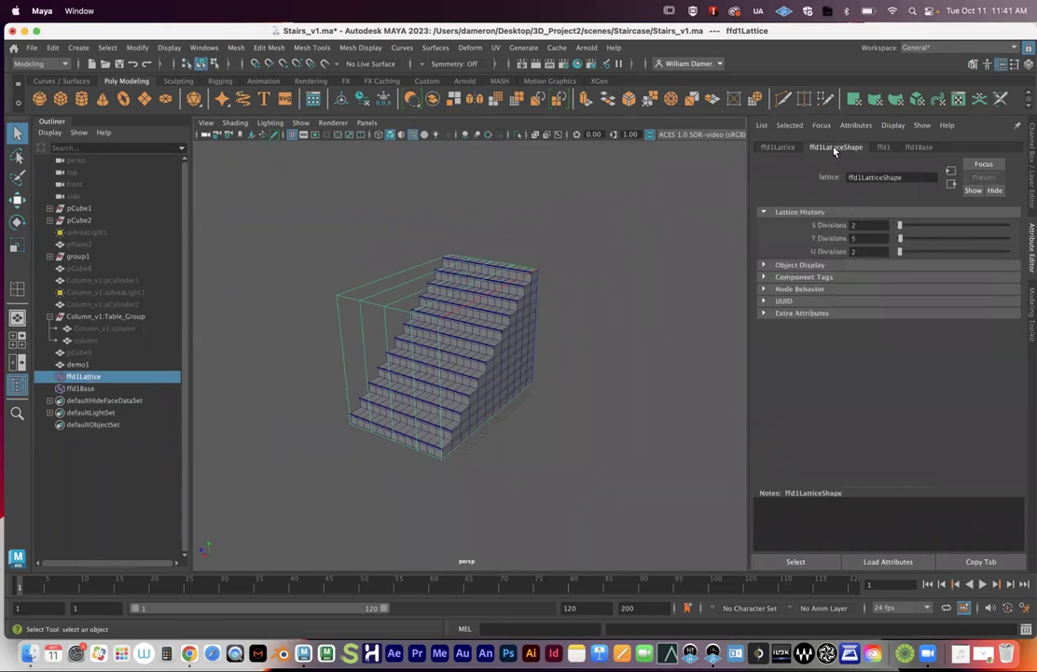
right_click_drag(389, 366, 533, 363, "alt")
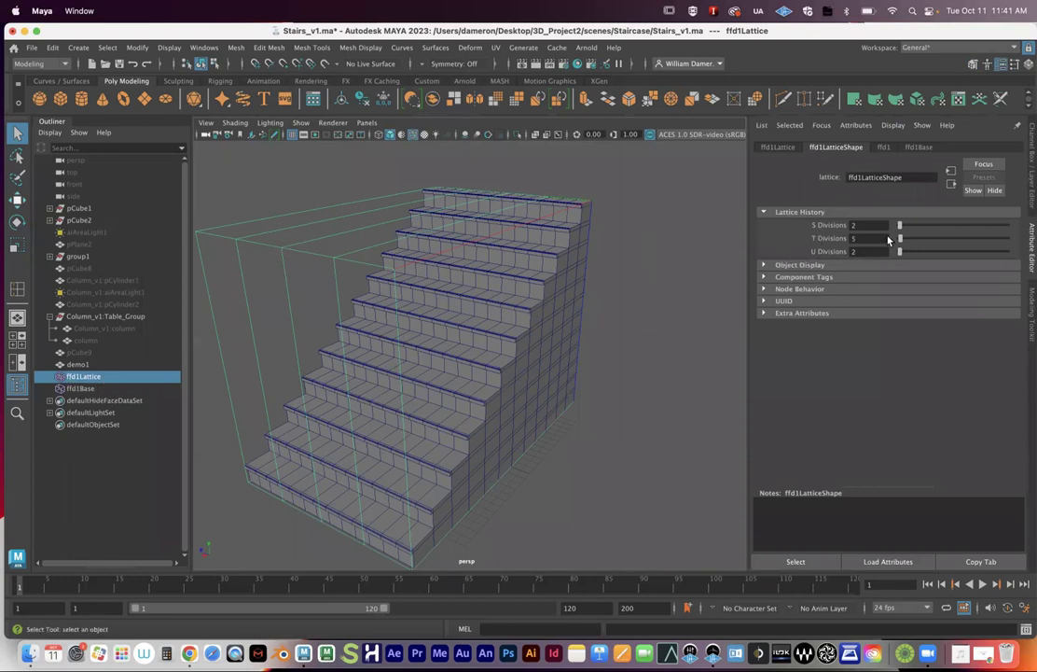
Try the lattice with 11 S divisions, inspect the grid, and reduce S Divisions to 2
left_click(854, 225)
type("3")
double_click(855, 226)
left_click_drag(900, 225, 902, 227)
left_click_drag(677, 368, 532, 382, "alt")
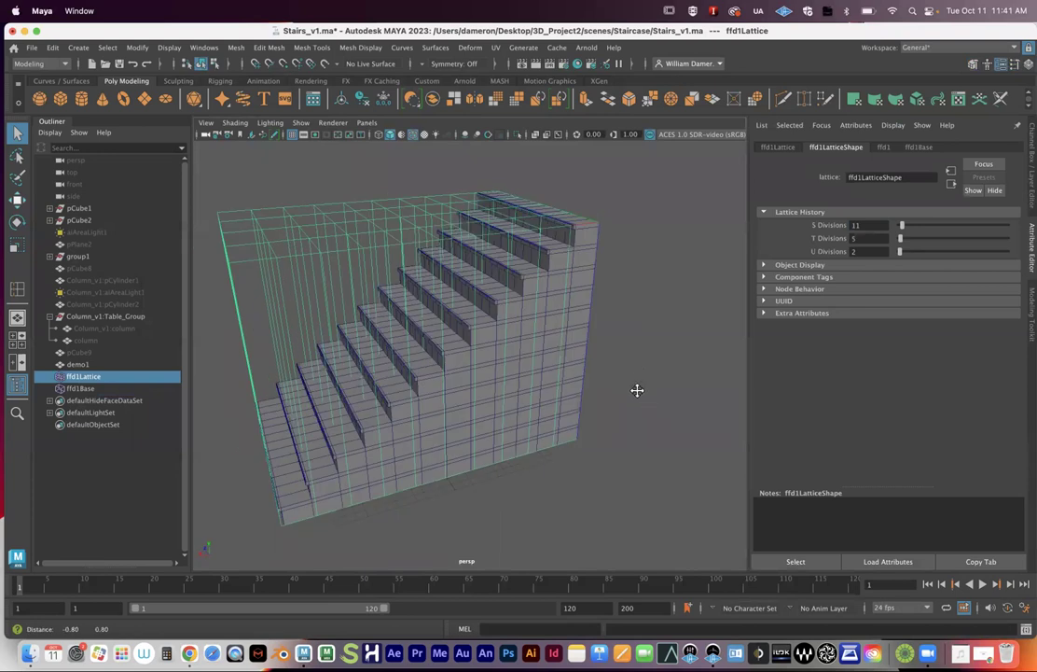
right_click_drag(638, 389, 558, 386, "alt")
left_click_drag(393, 366, 399, 347, "alt")
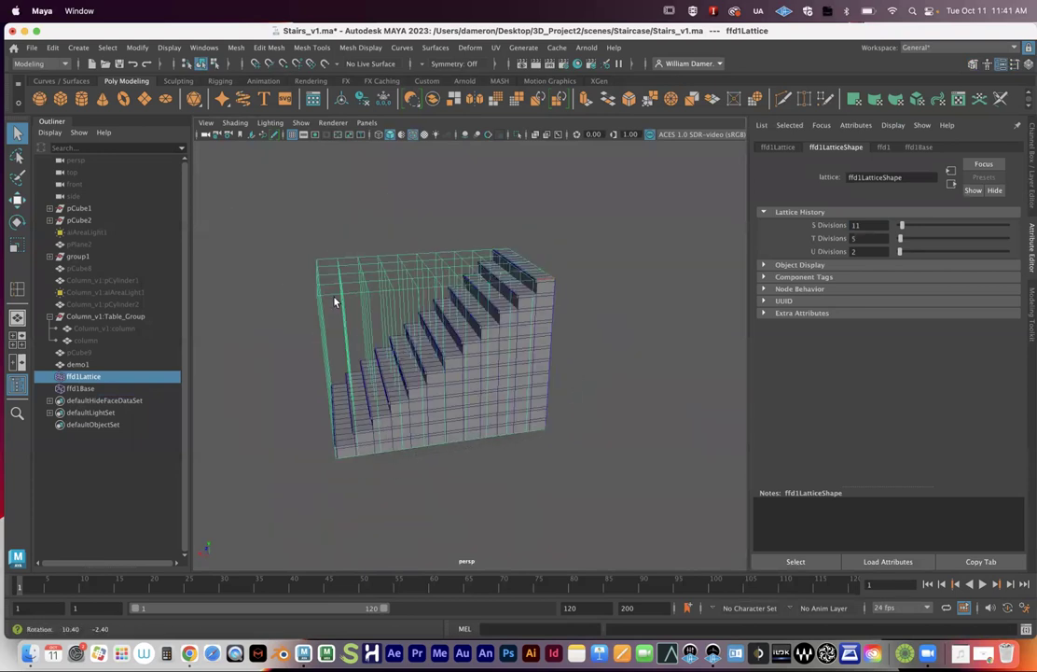
left_click_drag(903, 226, 875, 226)
left_click(875, 227)
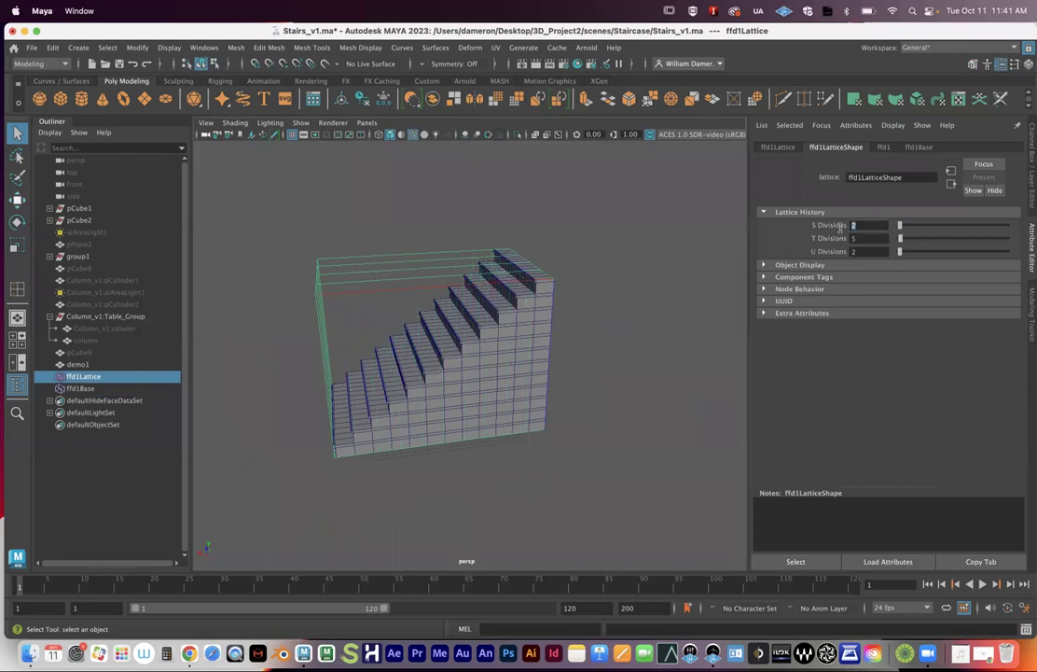
Set the lattice's S Divisions to 3 and T Divisions to 2
type("3")
key("Return")
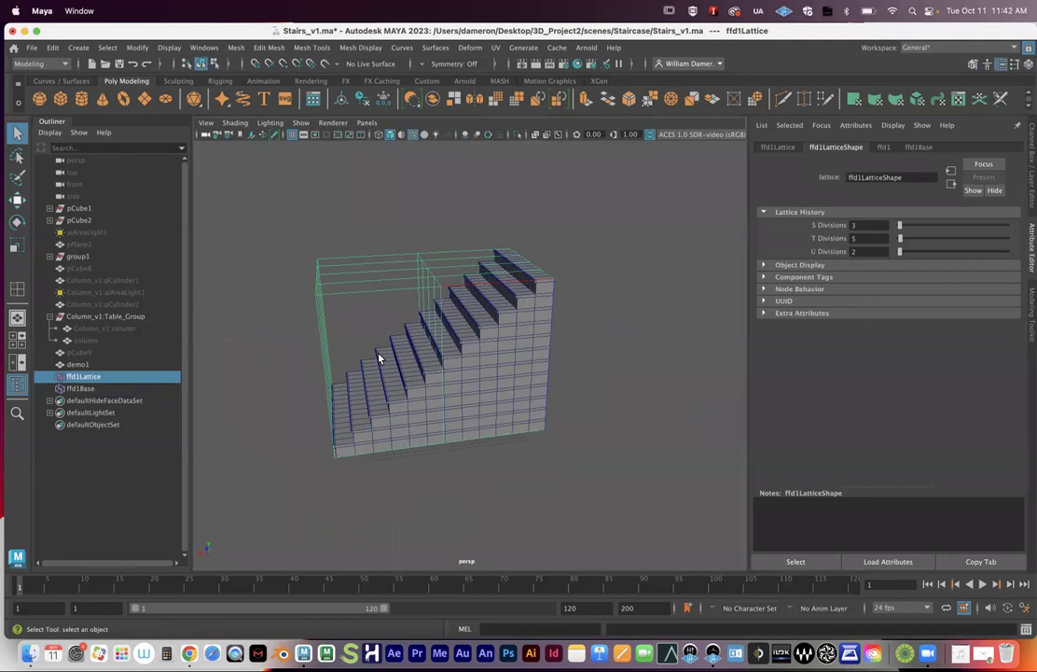
left_click_drag(398, 363, 353, 324, "alt")
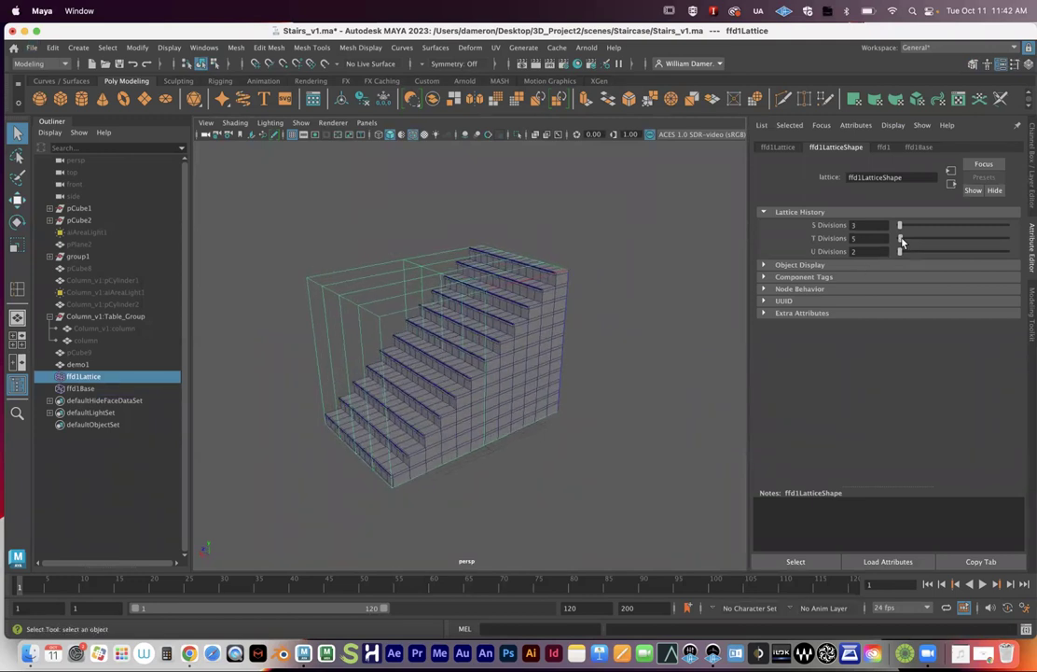
double_click(852, 238)
type("1")
key("Return")
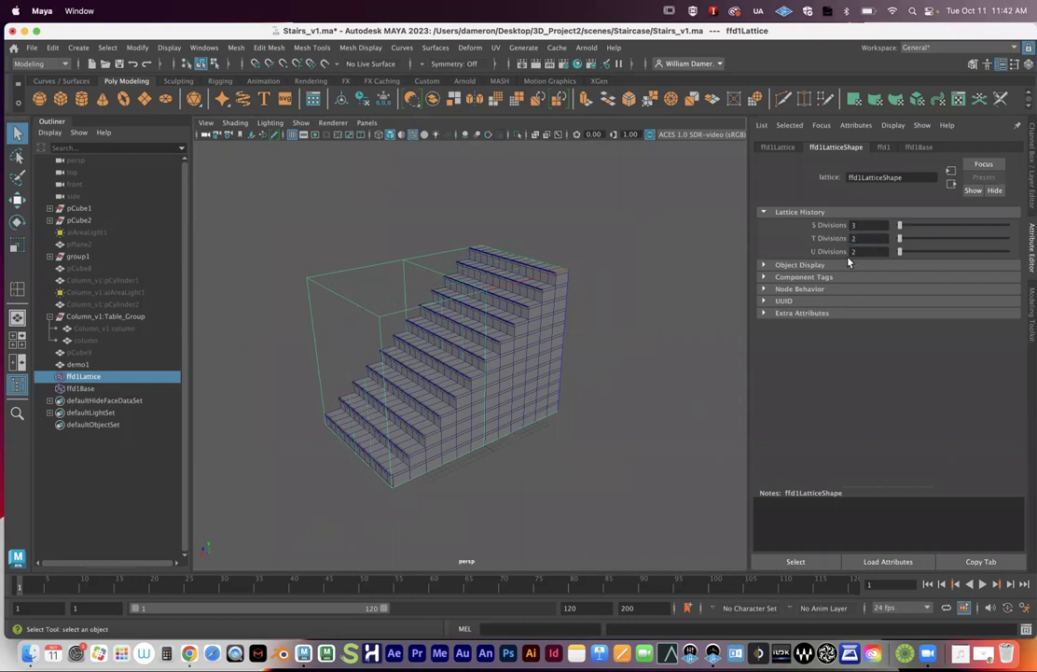
Switch the lattice to lattice point editing
left_click_drag(384, 380, 399, 421, "alt")
left_click_drag(514, 362, 474, 365, "alt")
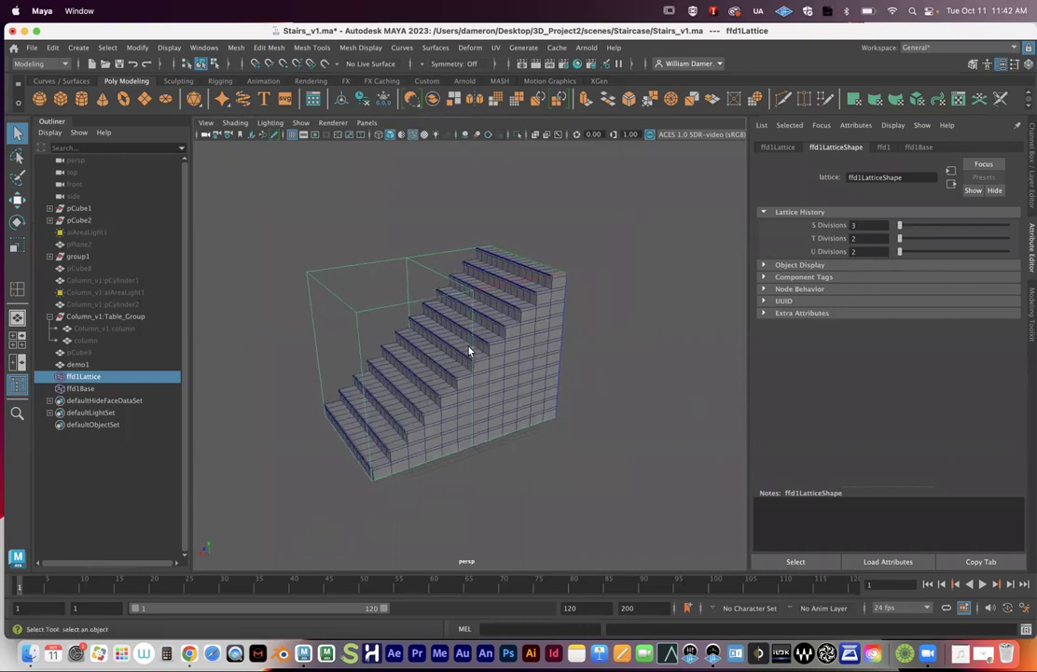
left_click_drag(481, 377, 475, 347, "alt")
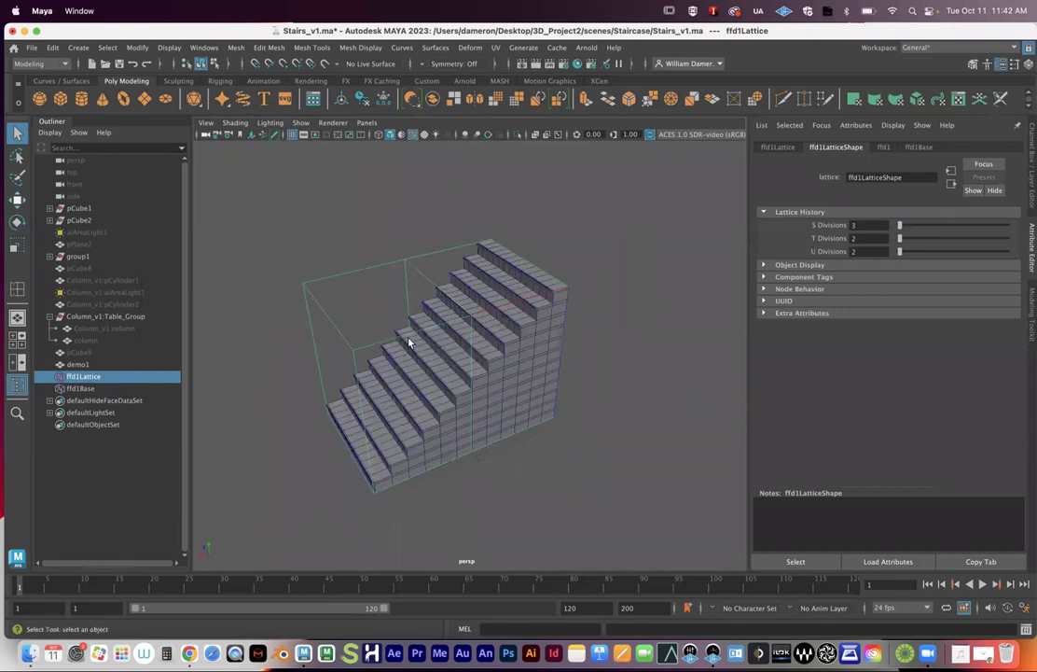
mouse_move(438, 289)
right_mouse_down()
mouse_move(447, 278)
mouse_move(446, 287)
right_mouse_up()
left_click_drag(472, 326, 454, 296, "alt")
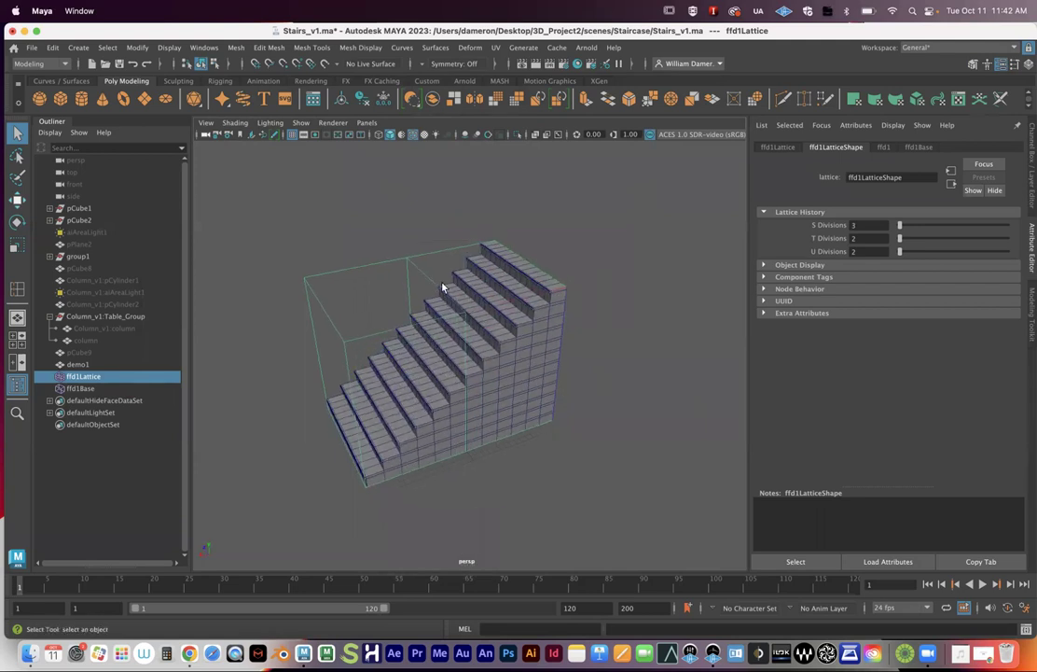
right_click_drag(435, 286, 375, 222)
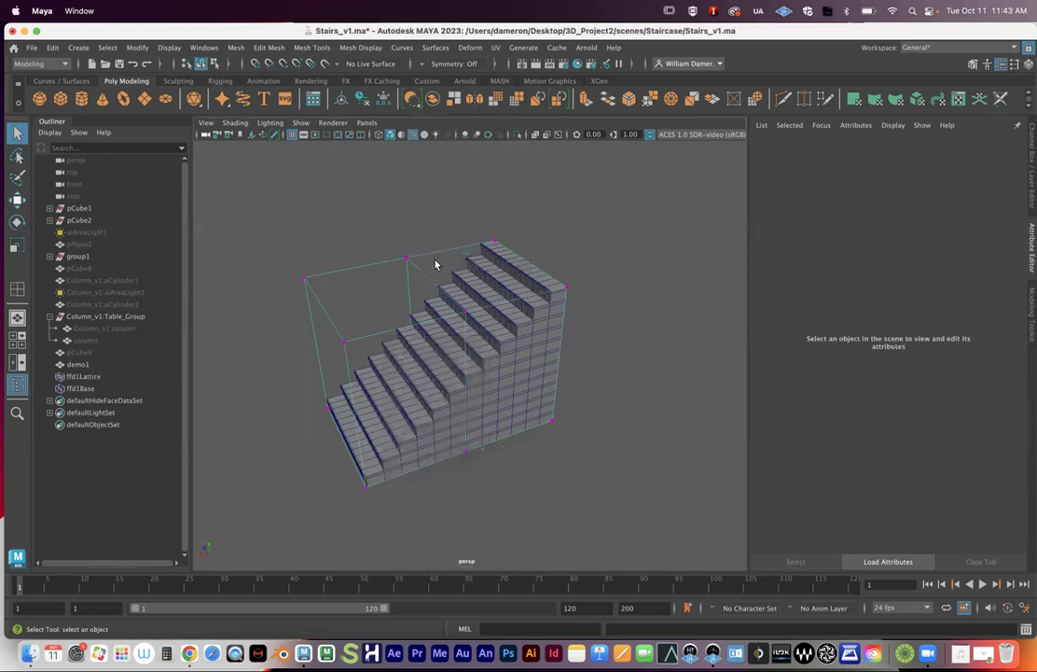
Select the middle row of lattice points and scale them inward across the staircase's width to pinch its middle
left_click_drag(399, 246, 457, 294)
key("w")
left_click_drag(349, 274, 495, 458)
left_click_drag(452, 492, 400, 192)
left_click_drag(417, 337, 456, 388, "alt")
key("r")
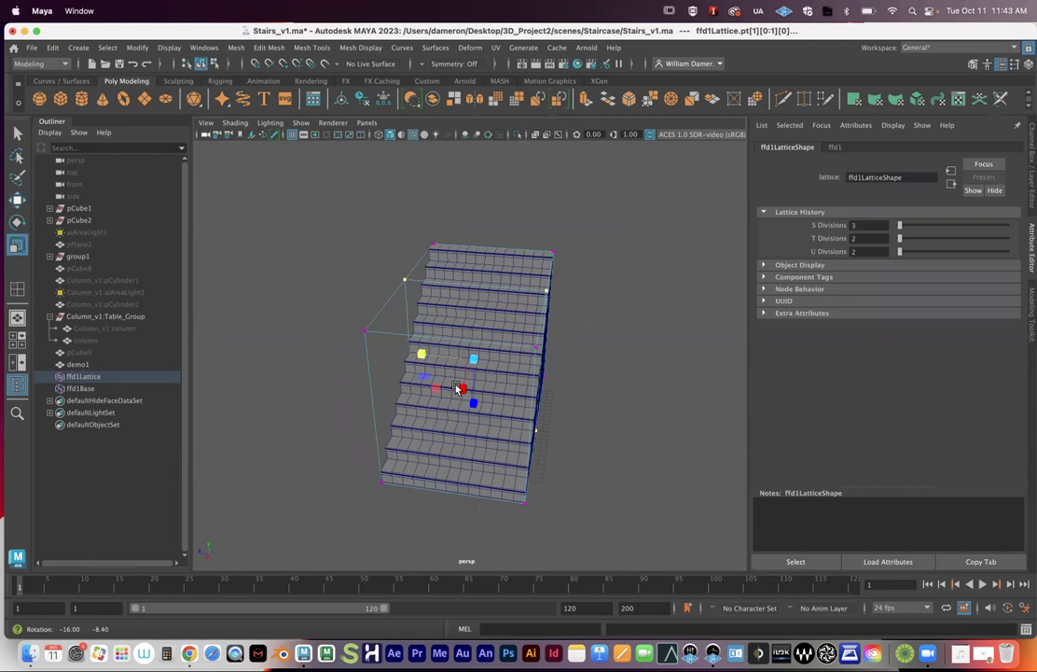
mouse_move(422, 354)
left_mouse_down()
mouse_move(448, 360)
mouse_move(411, 358)
left_mouse_up()
Select the lattice points at the staircase's upper end and re-enter lattice point editing
left_click_drag(588, 407, 583, 463, "alt")
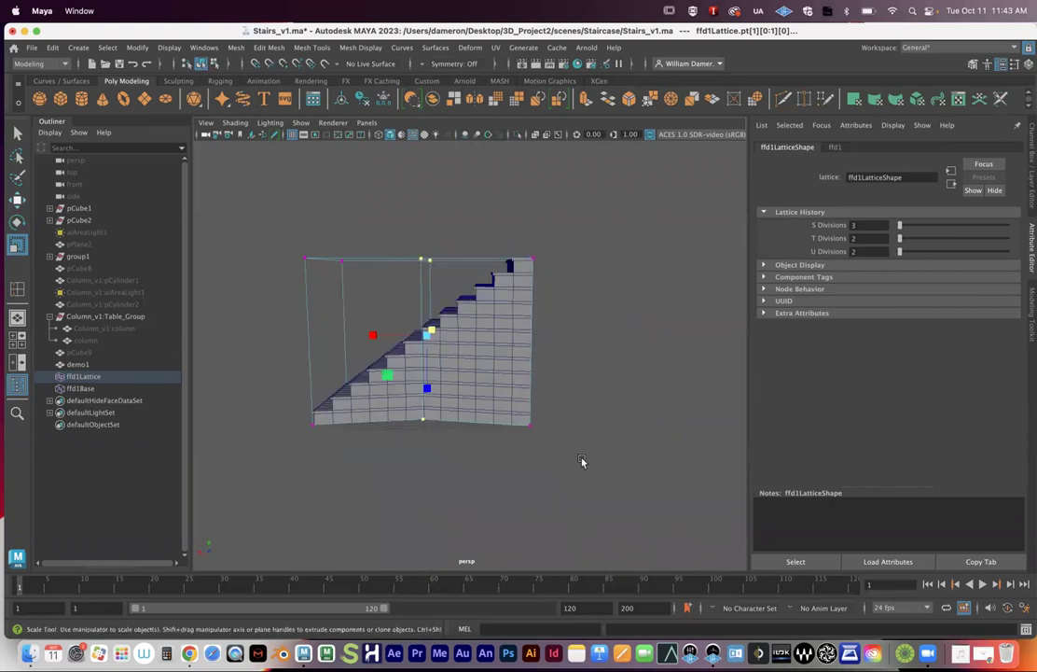
left_click_drag(561, 398, 460, 245, "alt")
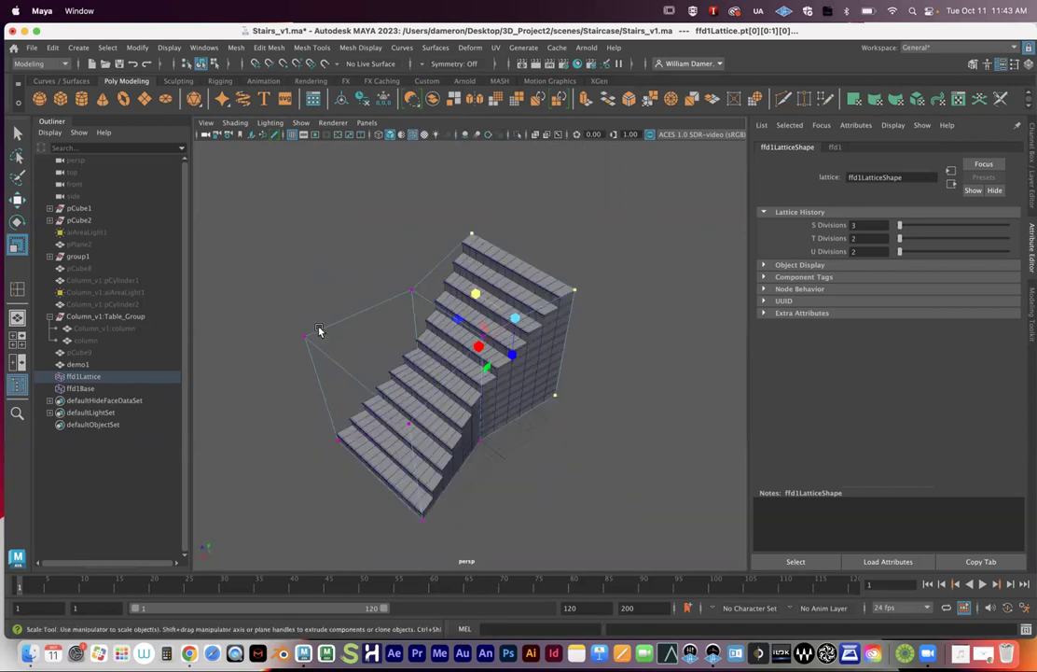
right_click_drag(412, 292, 423, 264)
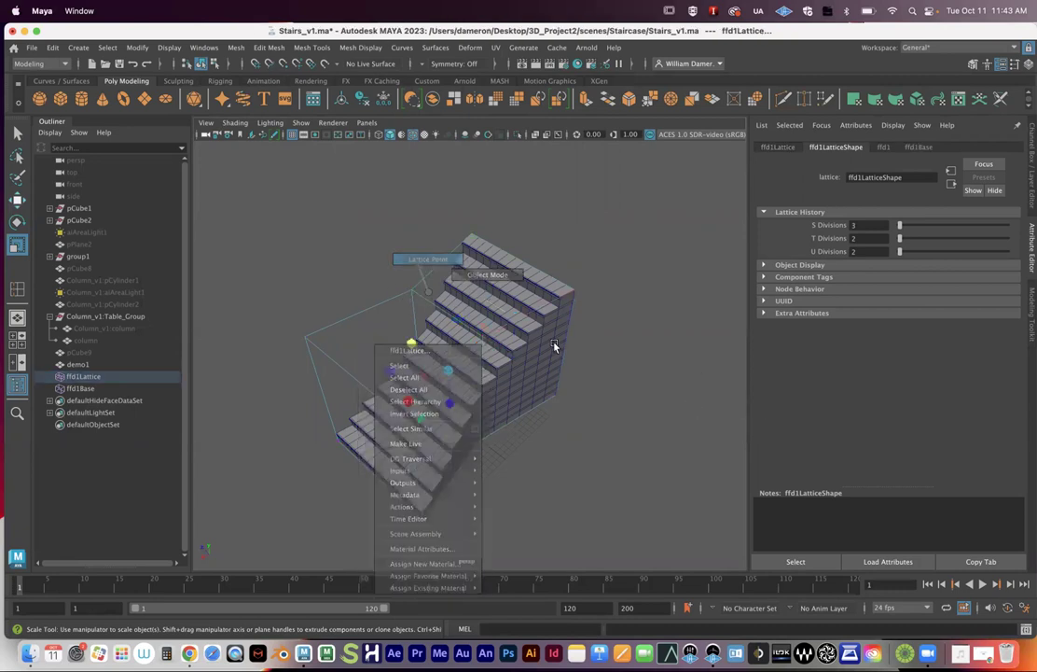
Select the lattice points at the foot of the staircase
left_click_drag(634, 408, 538, 352, "alt")
left_click_drag(530, 297, 566, 368, "alt")
middle_click_drag(566, 370, 596, 372, "alt")
left_click_drag(573, 427, 548, 416, "alt")
left_click_drag(304, 171, 389, 441)
left_click_drag(373, 420, 488, 217, "alt")
left_click_drag(465, 297, 327, 185)
left_click_drag(326, 179, 398, 465)
left_click_drag(327, 373, 384, 303, "alt")
key("q")
right_click_drag(491, 272, 336, 257)
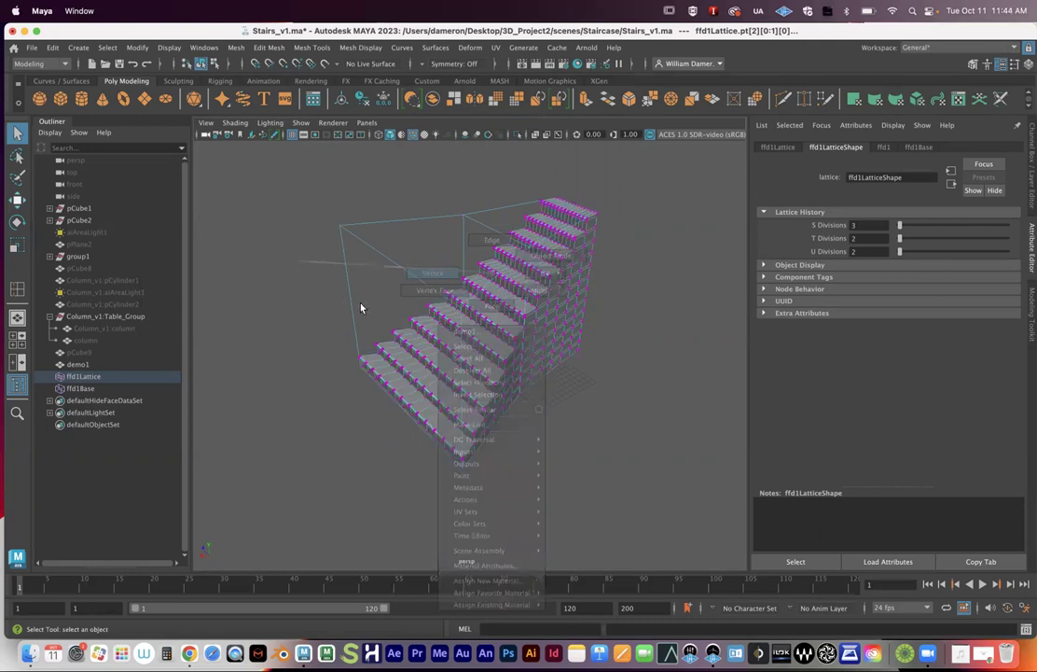
key("super+z")
Examine the deformed staircase's pinched sides and treads up close, and frame it again
left_click_drag(481, 355, 452, 331, "alt")
right_click_drag(451, 331, 586, 387, "alt")
key("f")
left_click_drag(482, 369, 359, 367, "alt")
right_click_drag(359, 366, 385, 368, "alt")
left_click_drag(350, 339, 423, 366, "alt")
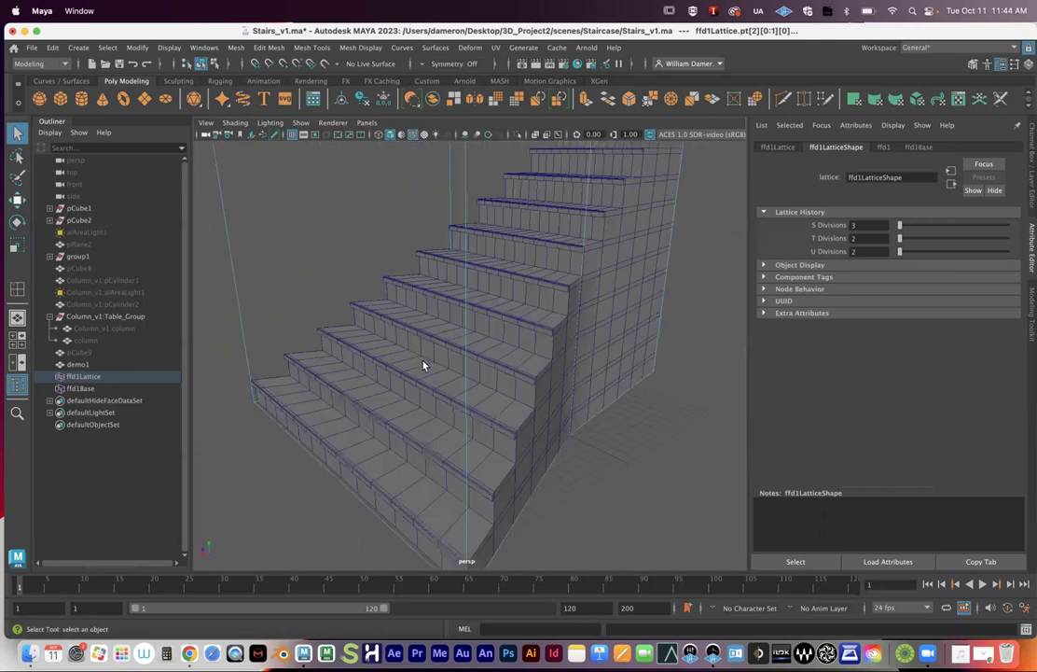
middle_click_drag(634, 344, 500, 351, "alt")
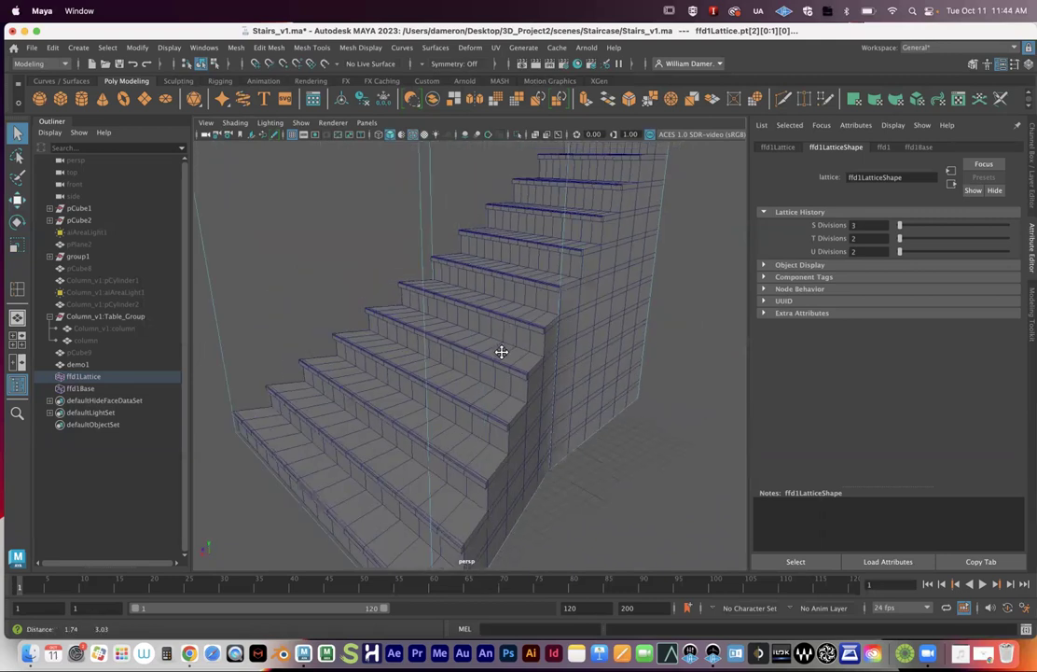
key("f")
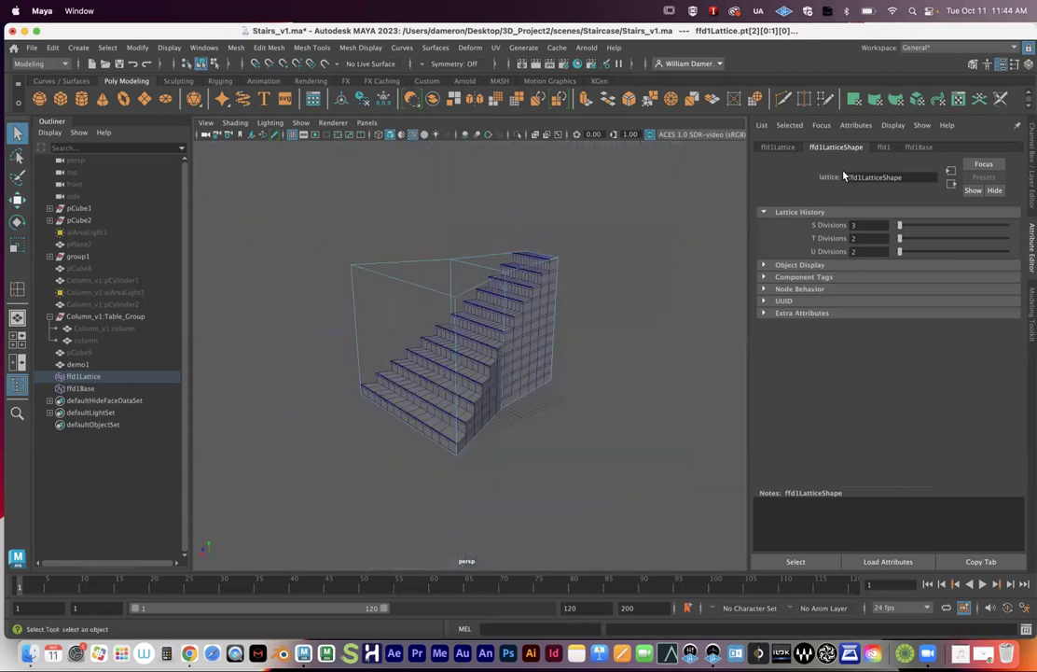
Open the ffd1 node's freeform deformation attributes and bring the staircase closer for comparison
left_click(883, 147)
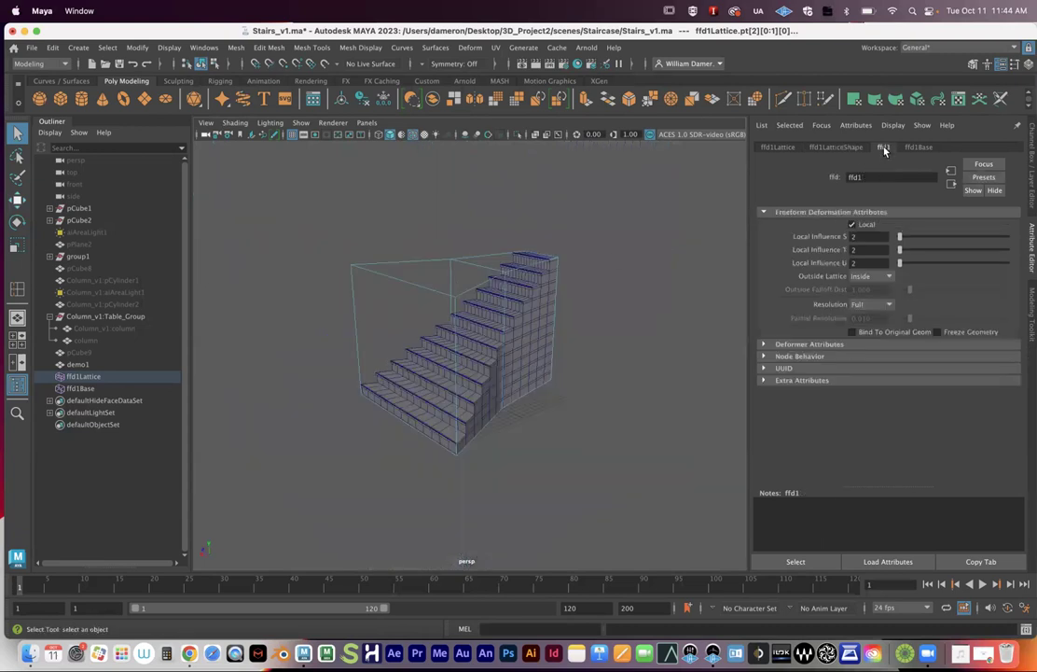
left_click(836, 147)
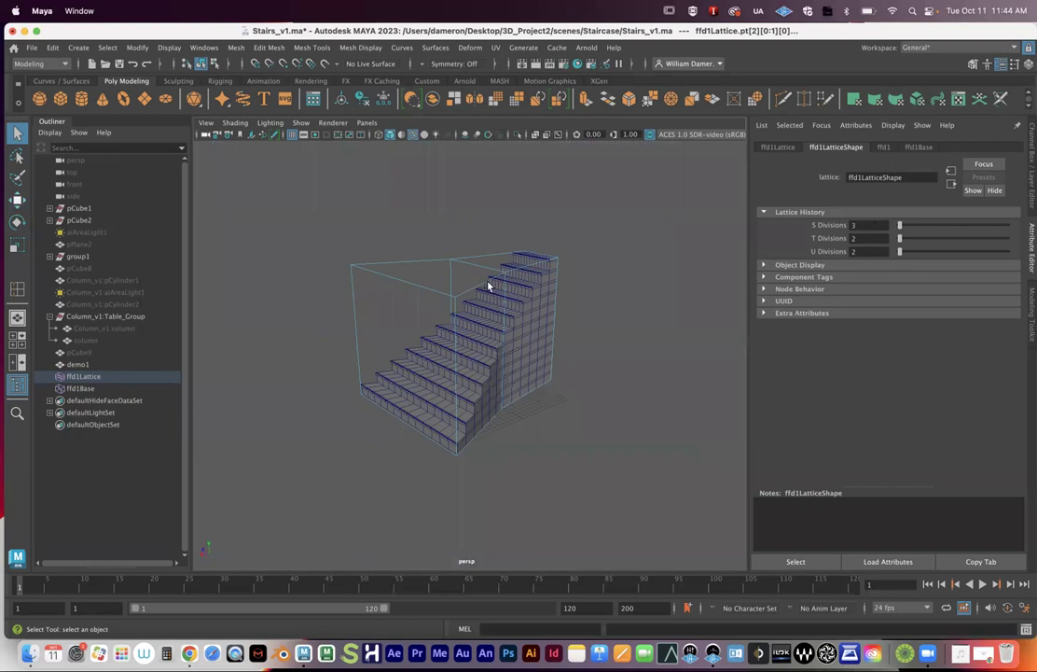
left_click(884, 147)
scroll(521, 297, "up", 5)
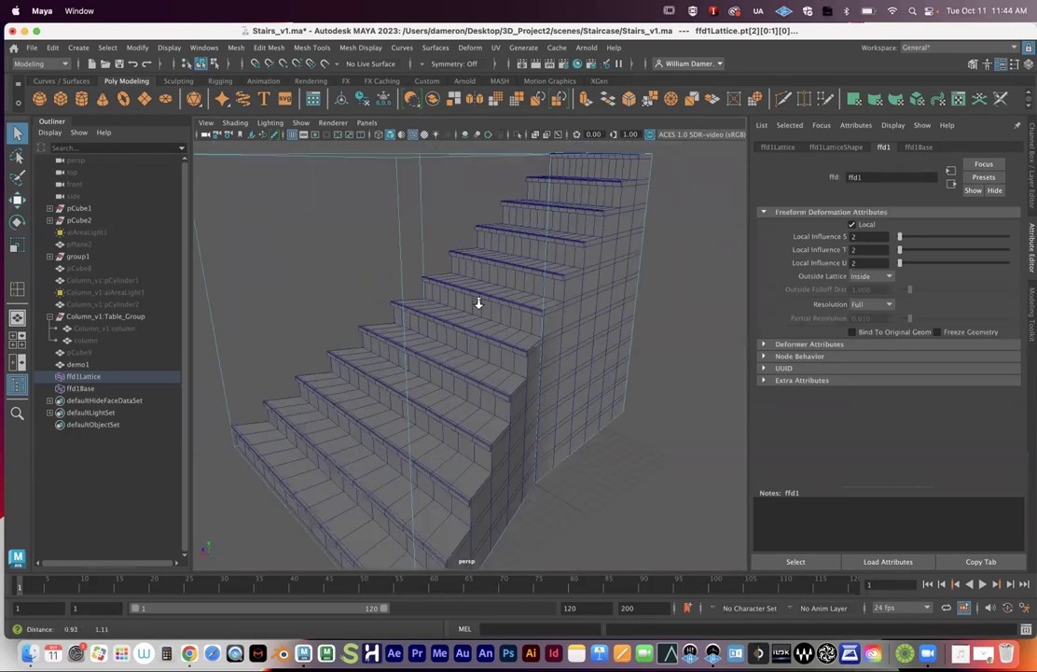
Try raising the lattice deformer's Local Influence S, including a value of 6, and undo each change
left_click_drag(900, 239, 933, 241)
key("super+z")
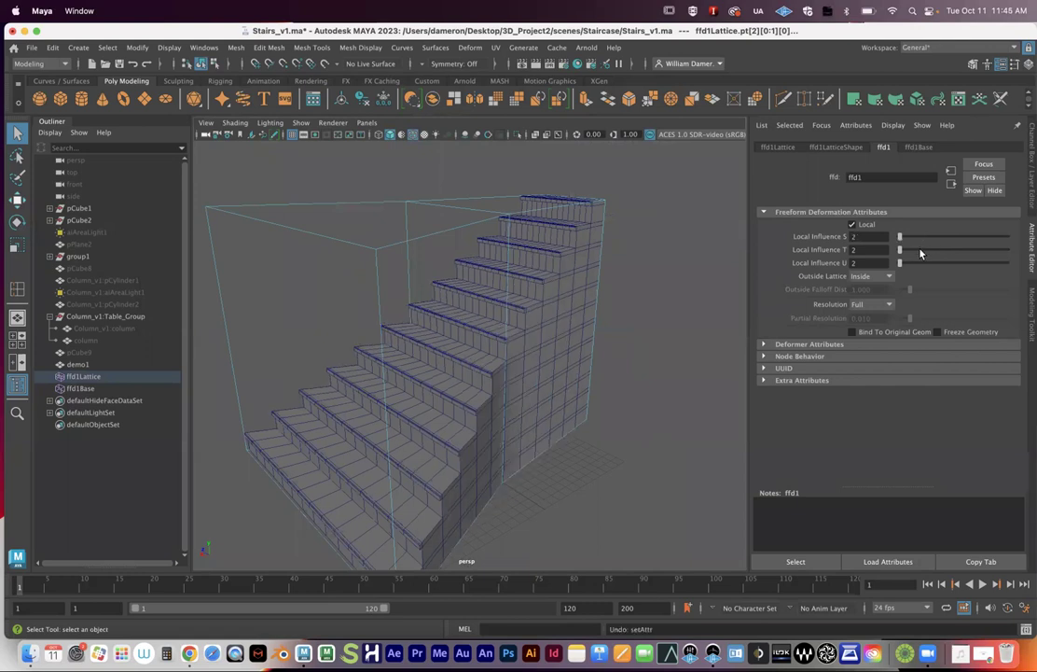
left_click_drag(616, 356, 588, 317, "alt")
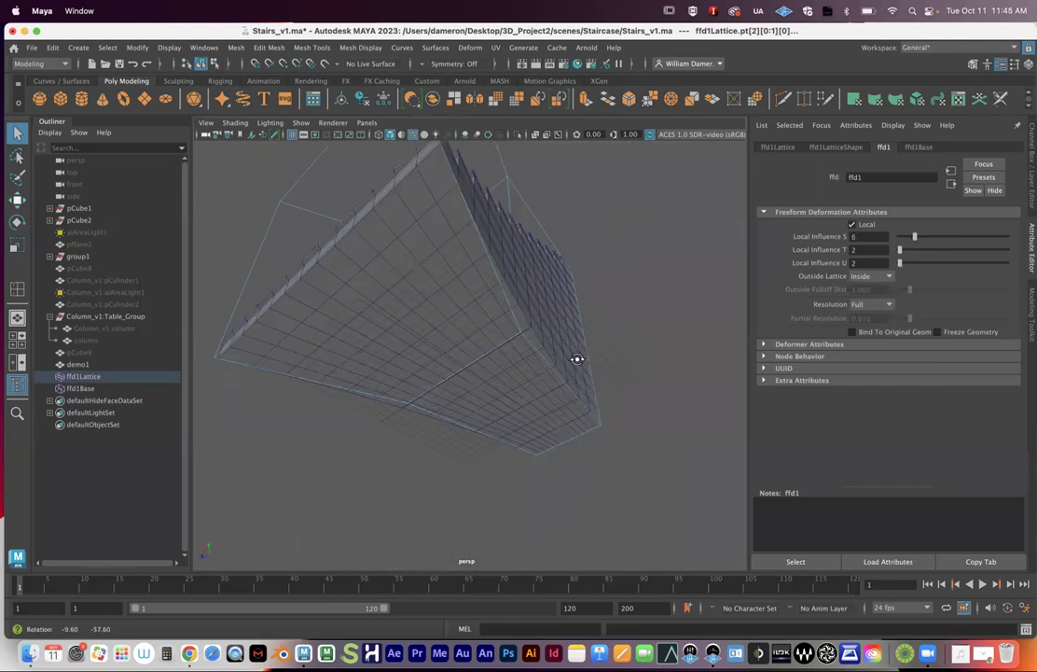
key("ctrl+z")
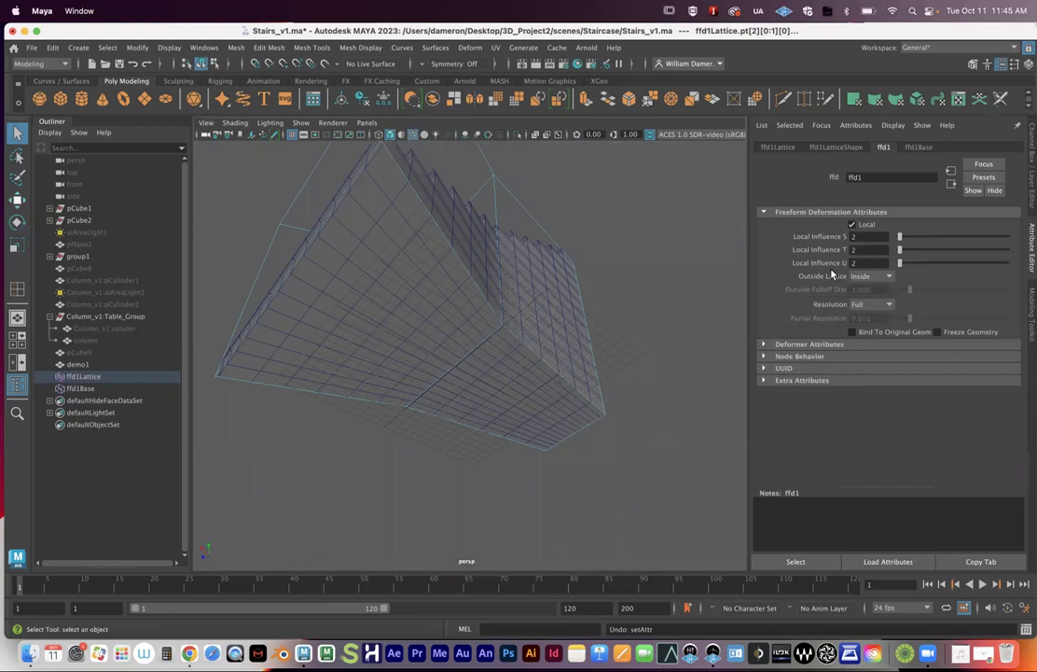
Set the lattice deformer's Local Influence S to 11 to smooth the bend along the staircase
left_click_drag(901, 236, 934, 239)
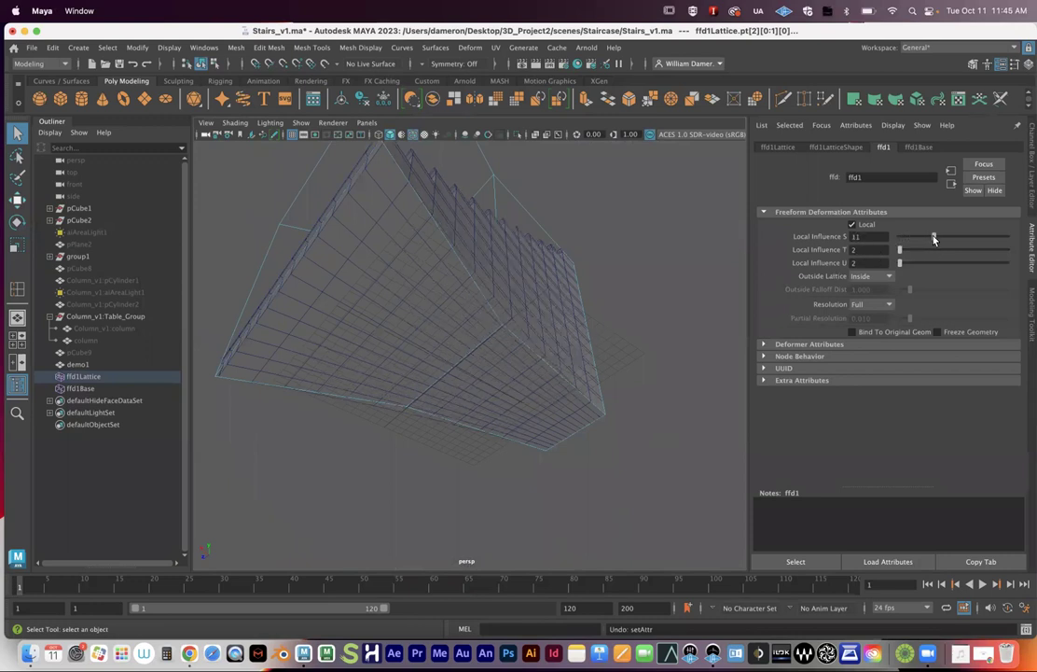
left_click_drag(627, 296, 536, 350, "alt")
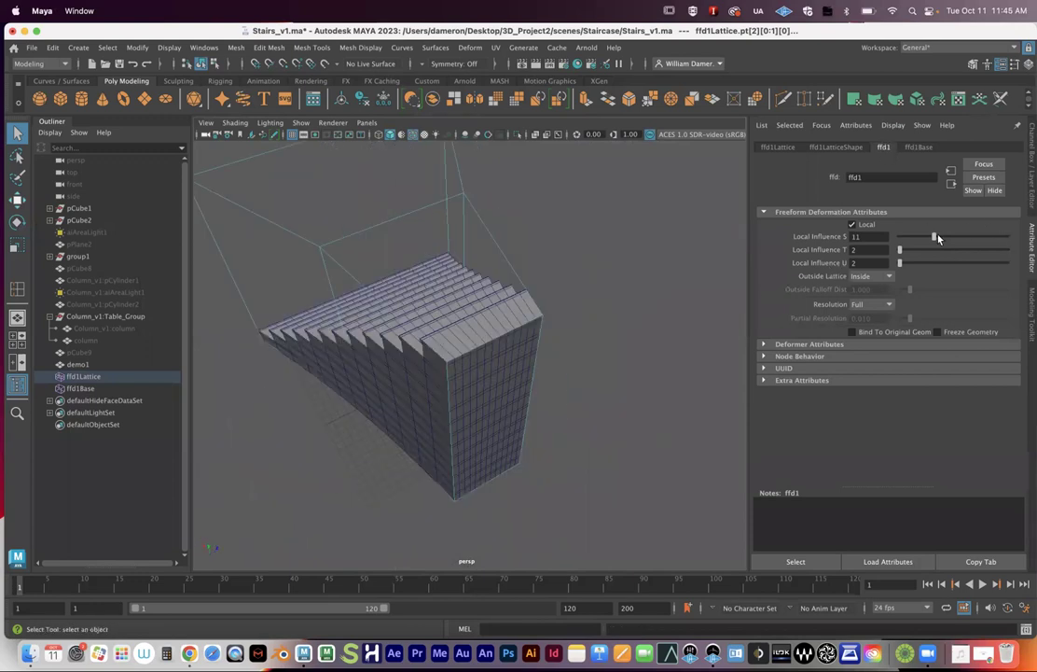
left_click_drag(628, 345, 404, 339, "alt")
left_click_drag(480, 355, 490, 385, "alt")
Return the lattice to object mode, deselect it, and examine the smoothly curved staircase
right_click_drag(445, 273, 528, 225)
left_click(587, 382)
left_click_drag(582, 414, 576, 398, "alt")
right_click_drag(576, 398, 660, 395, "alt")
mouse_move(659, 395)
left_mouse_down("alt")
mouse_move(611, 387)
mouse_move(595, 398)
mouse_move(653, 392)
left_mouse_up("alt")
right_click_drag(653, 393, 509, 378, "alt")
mouse_move(510, 377)
left_mouse_down("alt")
mouse_move(556, 375)
mouse_move(516, 384)
left_mouse_up("alt")
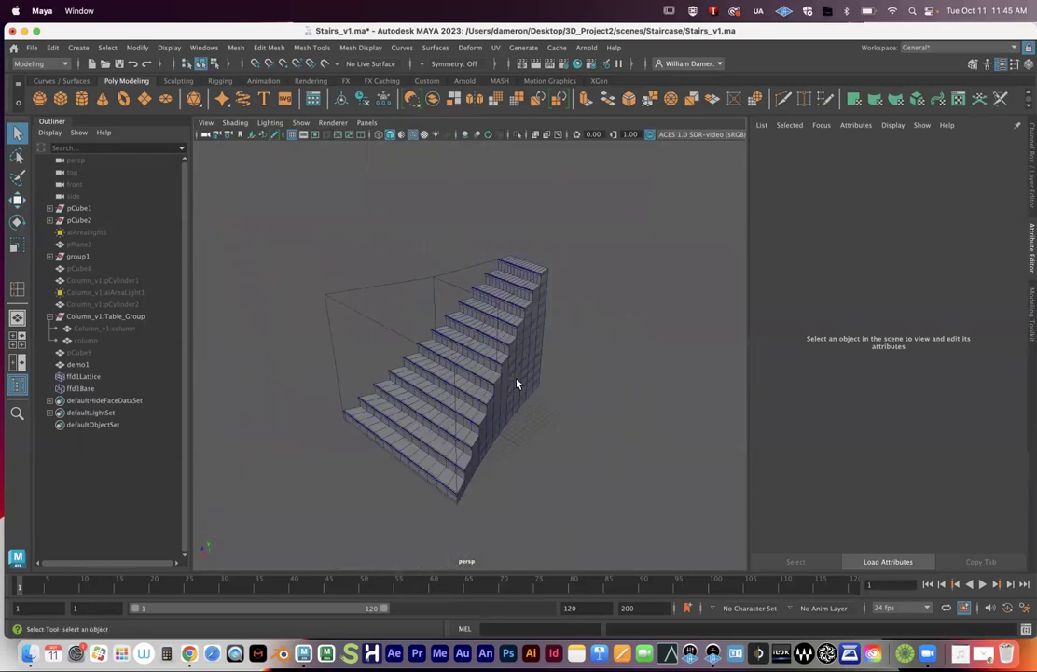
left_click_drag(514, 383, 546, 379, "alt")
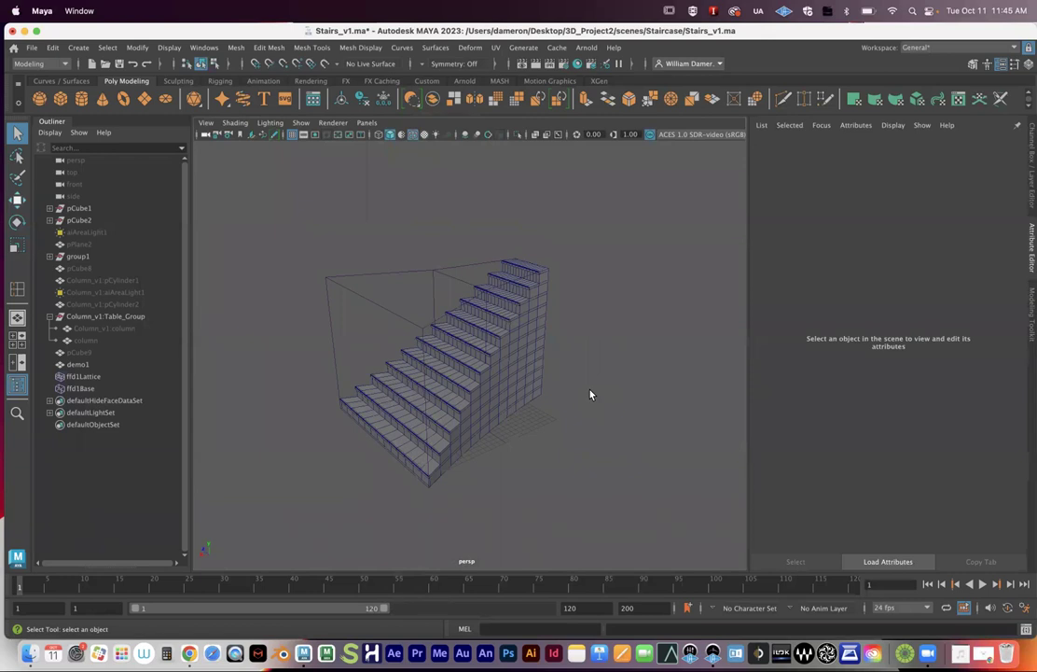
left_click_drag(590, 394, 467, 441, "alt")
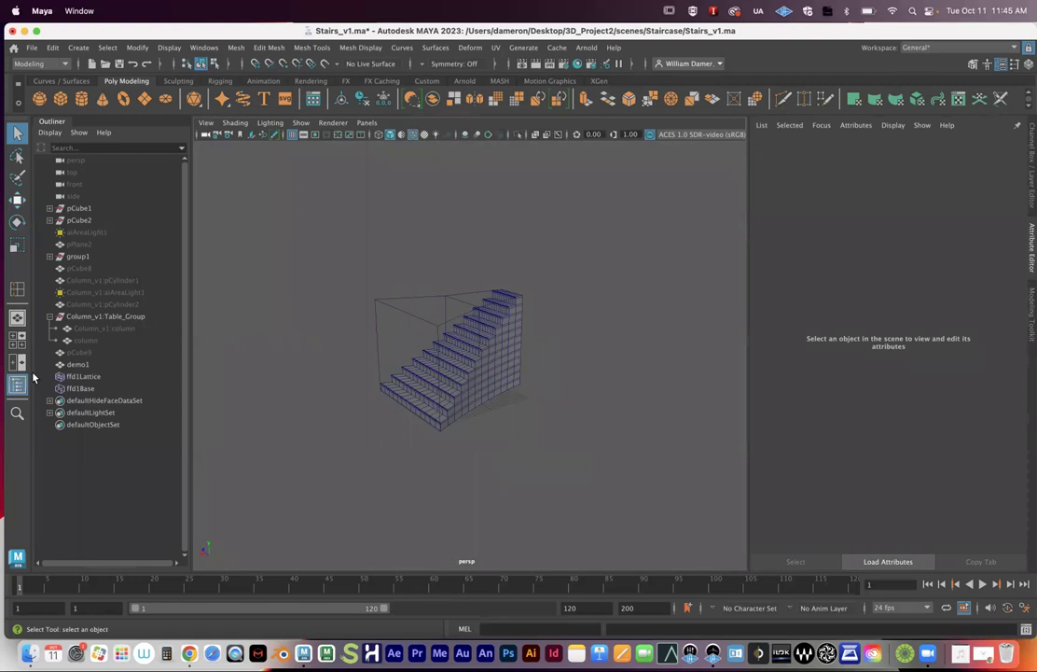
left_click_drag(376, 269, 607, 594)
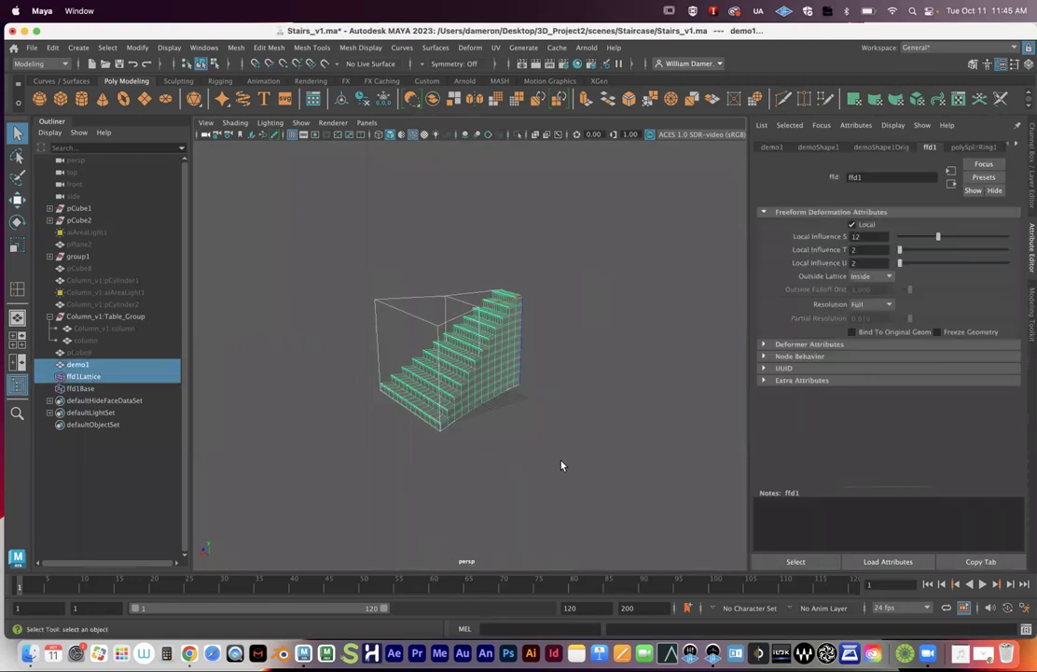
left_click(538, 417)
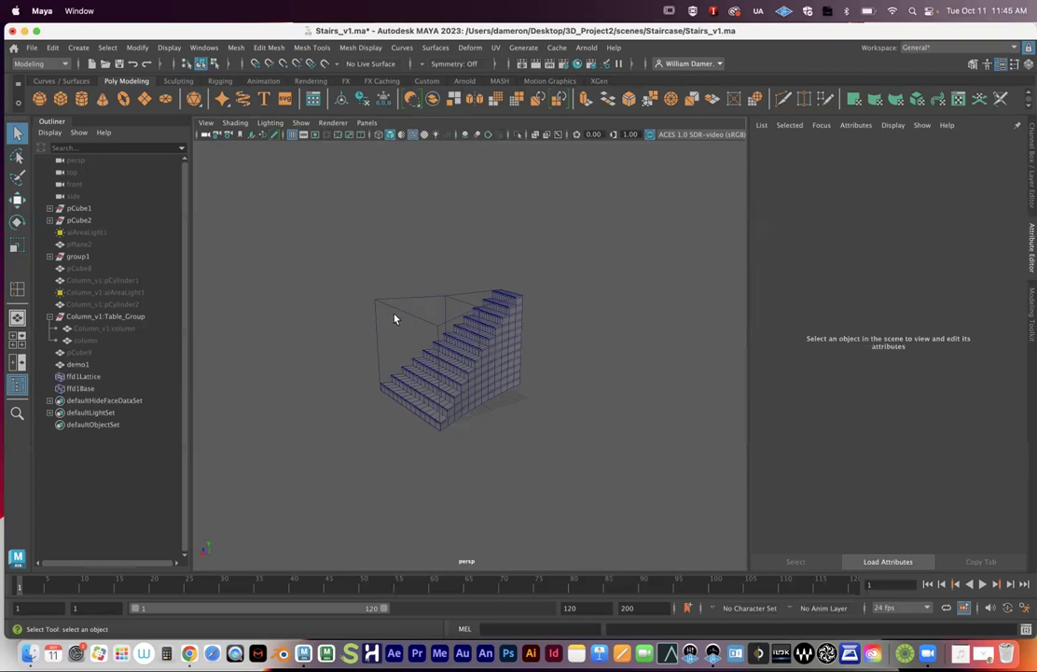
Select the lattice around the staircase and save the scene
left_click(398, 312)
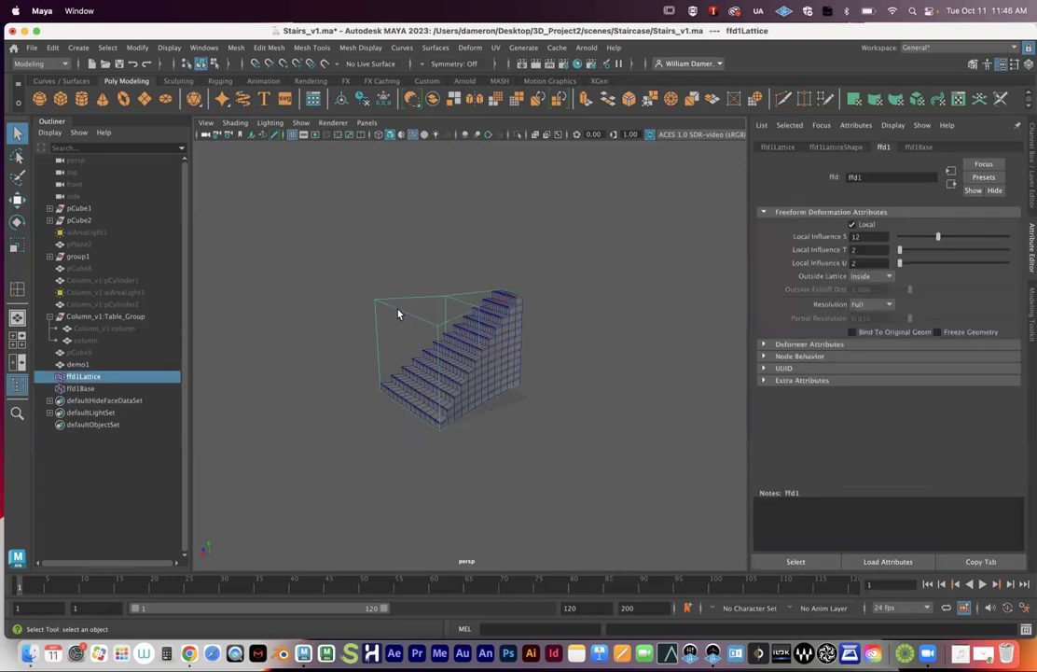
left_click(33, 51)
left_click(65, 93)
Try deleting the lattice from the staircase, and undo the deletion
key("Delete")
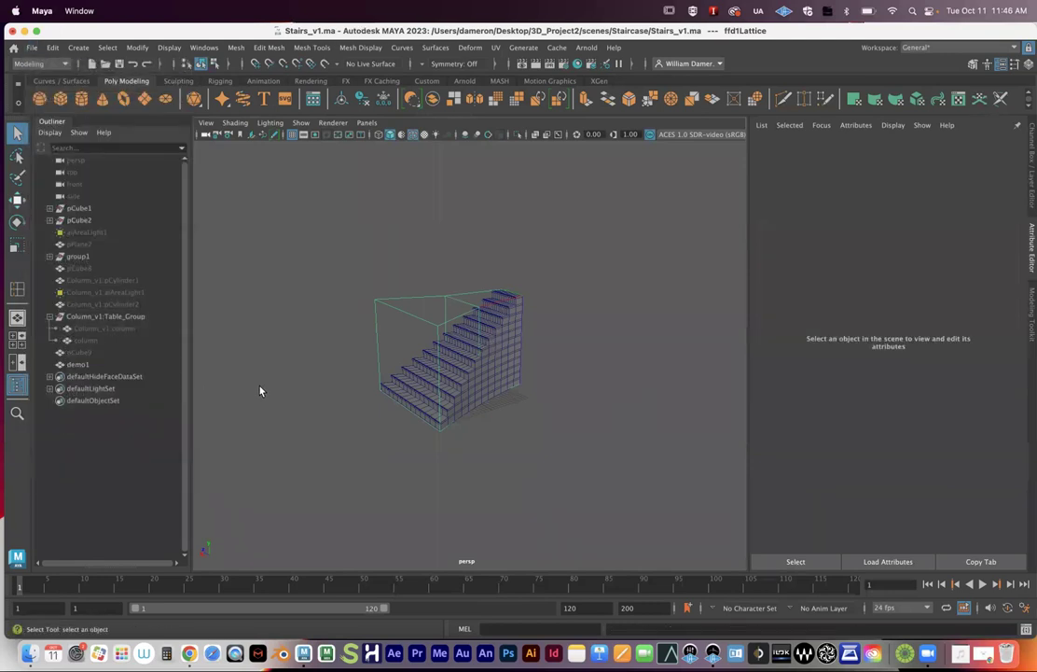
scroll(482, 412, "up", 5)
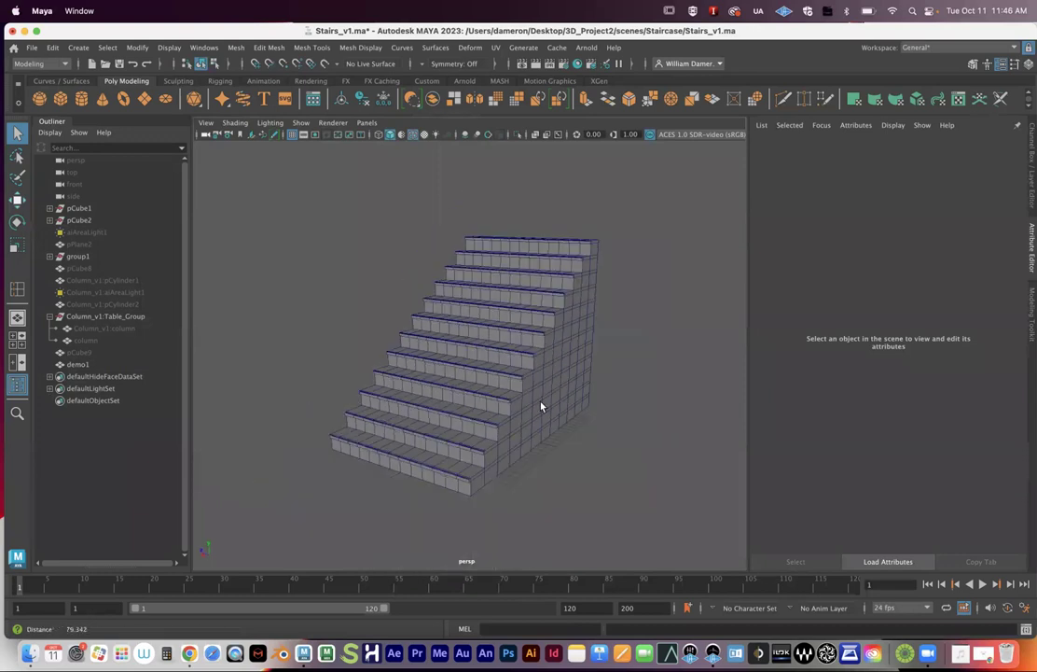
key("ctrl+z")
Select the staircase mesh and delete its construction history to bake in the lattice deformation
left_click_drag(532, 406, 452, 411, "alt")
middle_click_drag(442, 351, 431, 375, "alt")
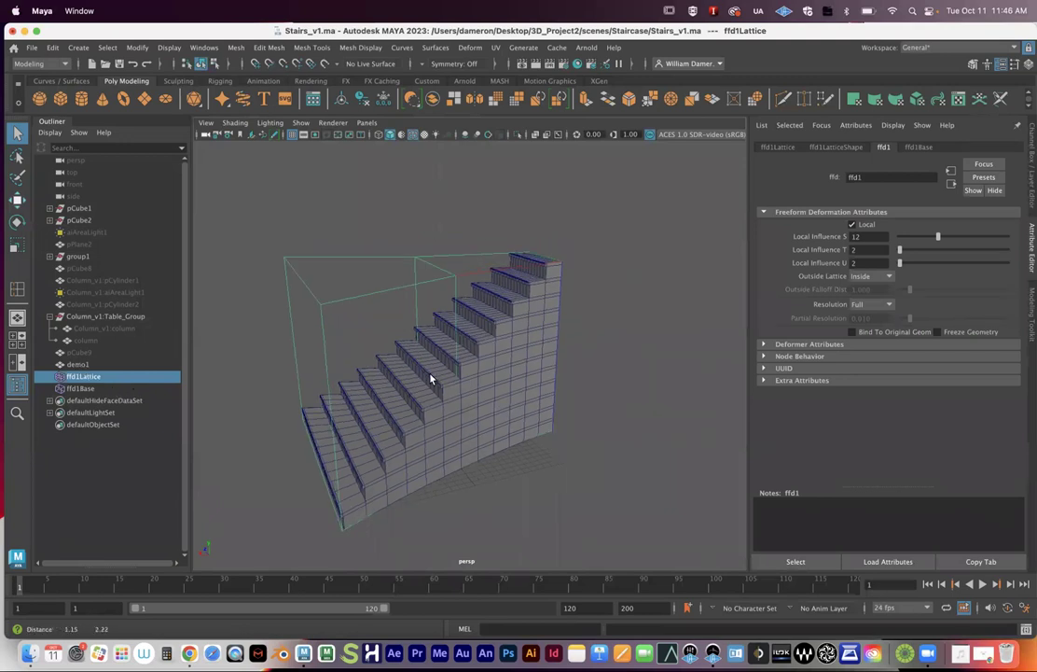
right_click_drag(431, 375, 382, 359, "alt")
left_click(462, 377)
left_click_drag(463, 375, 482, 407, "alt")
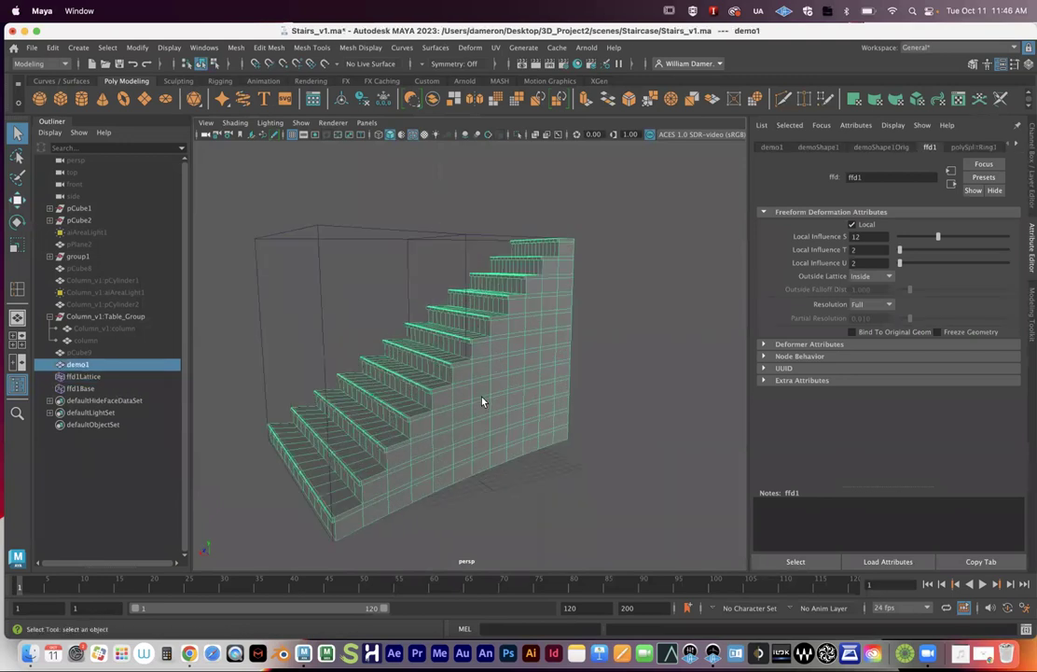
middle_click_drag(435, 387, 455, 384, "alt")
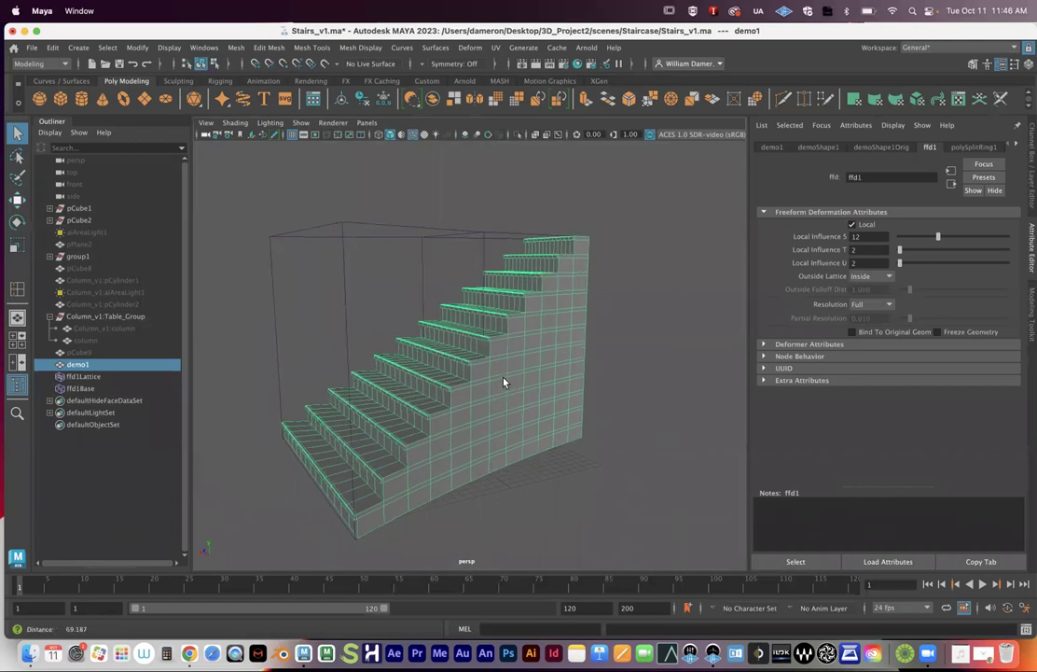
scroll(503, 383, "down", 2)
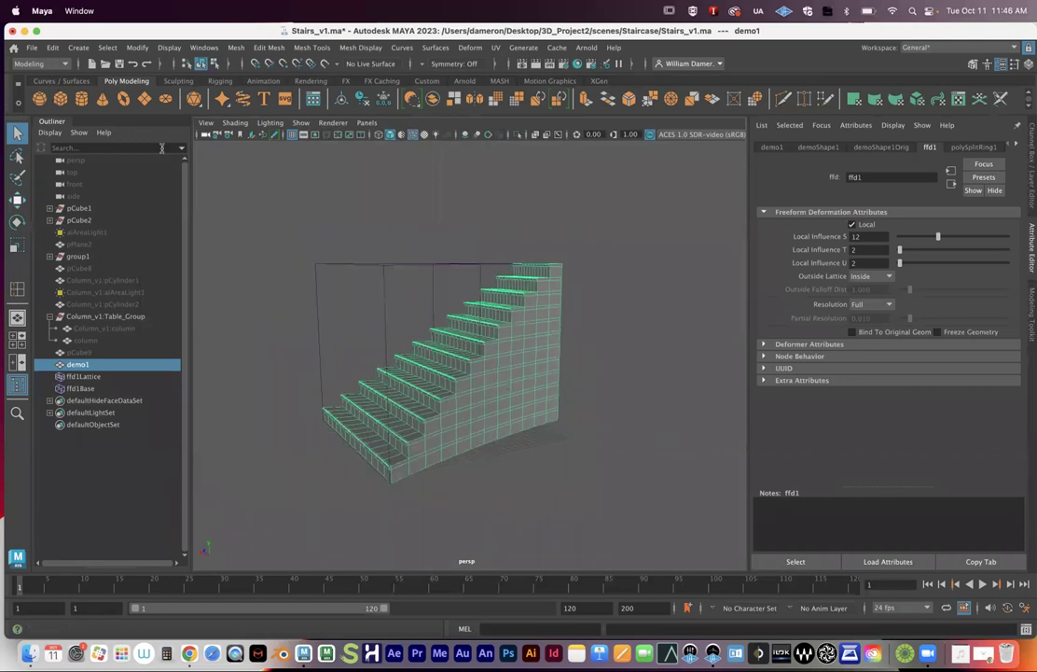
left_click(53, 47)
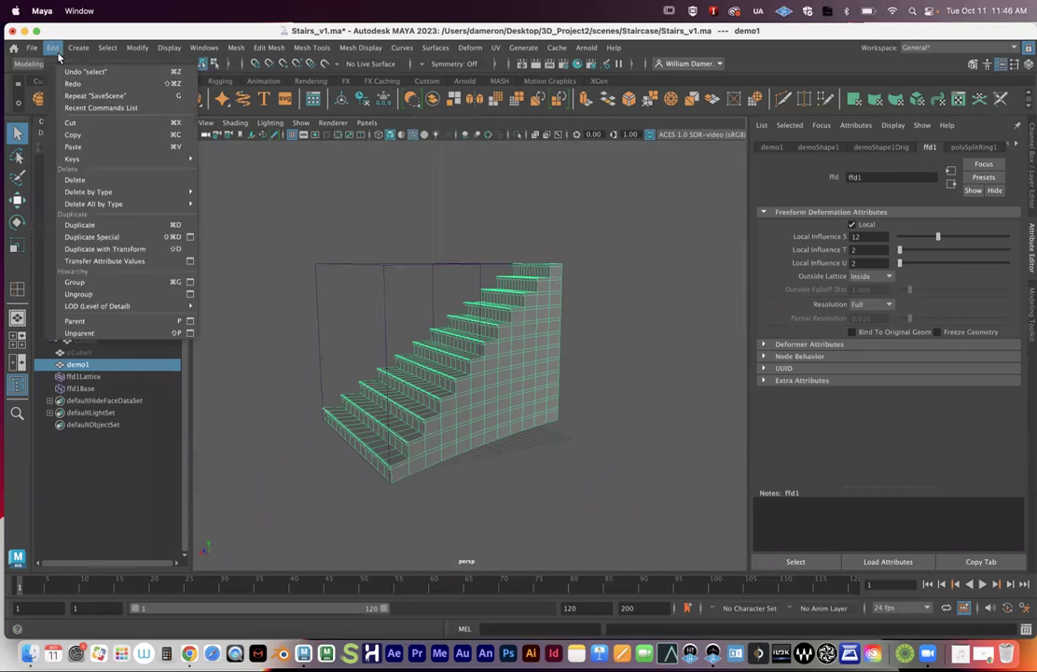
mouse_move(103, 192)
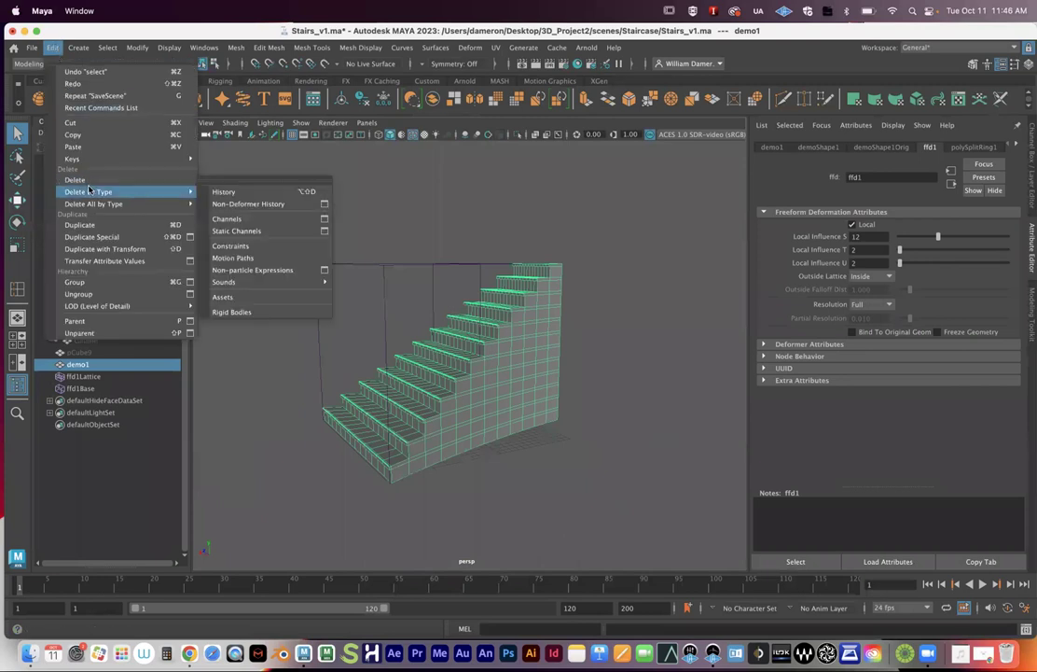
left_click(277, 190)
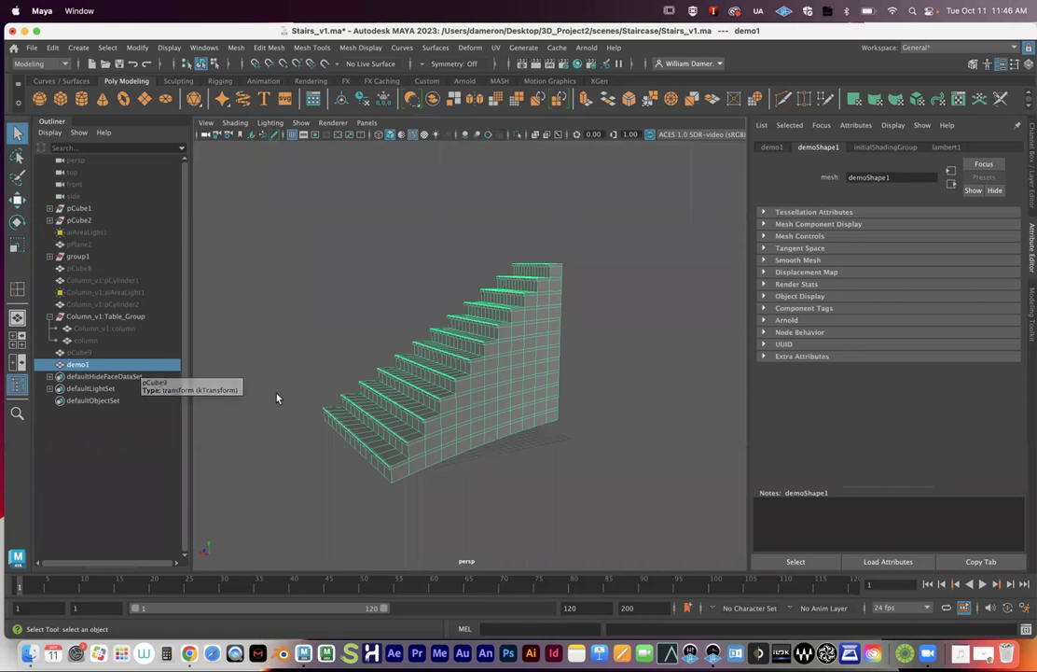
Examine the baked staircase's tapered shape and its pivot position from several angles
left_click_drag(336, 392, 567, 440, "alt")
left_click(567, 440)
left_click_drag(484, 445, 553, 439, "alt")
left_click(457, 403)
key("w")
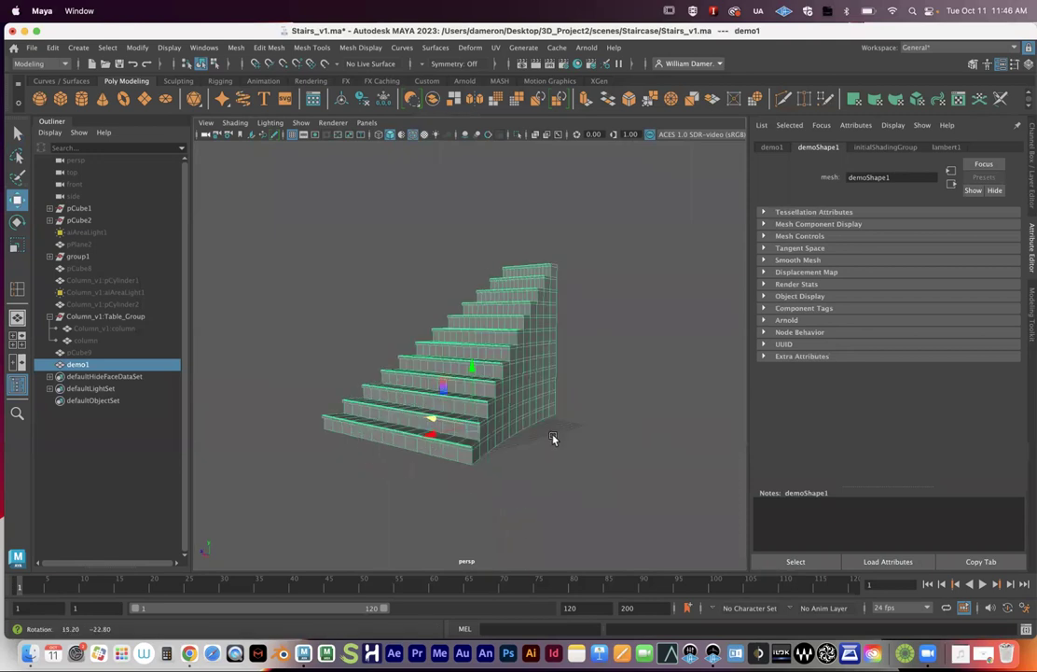
right_click_drag(593, 405, 497, 403, "alt")
left_click_drag(496, 403, 519, 378, "alt")
left_click(534, 445)
left_click(523, 378)
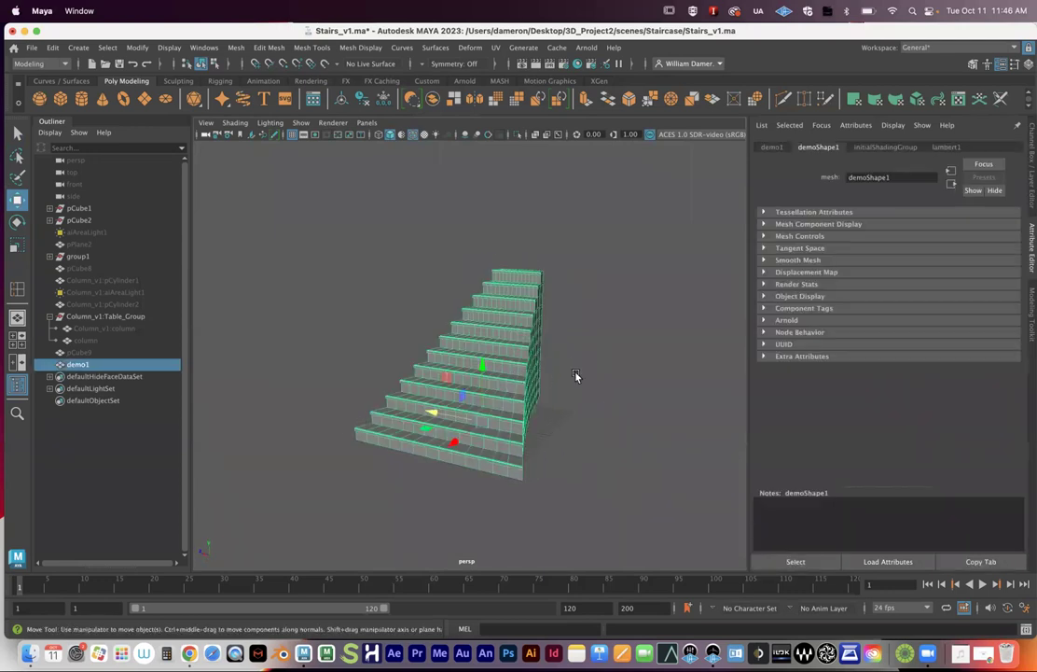
left_click_drag(537, 476, 518, 477, "alt")
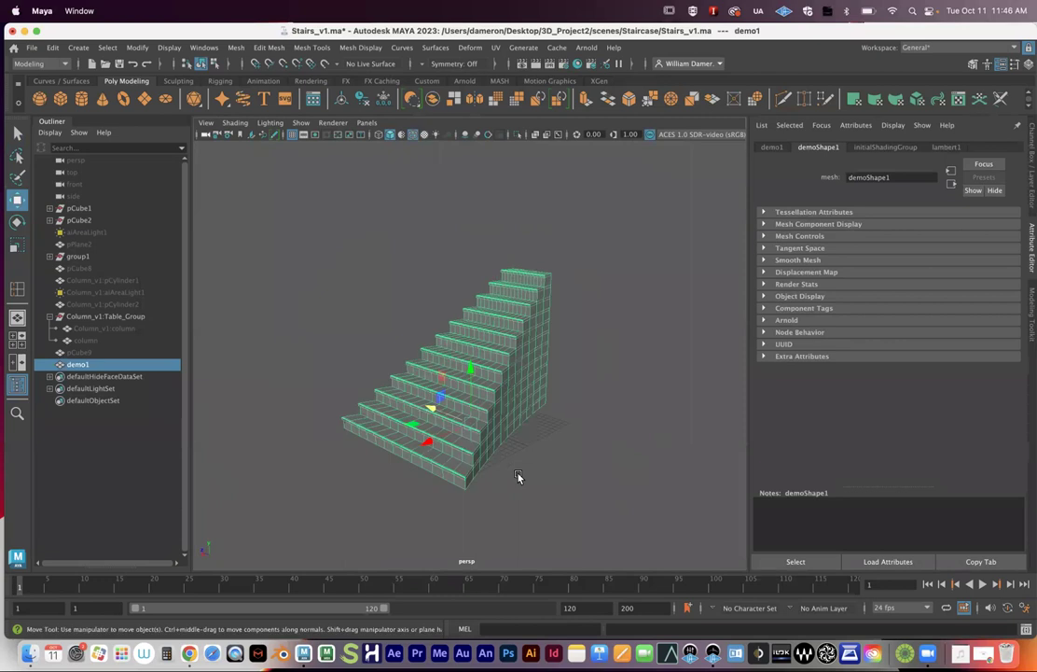
key("q")
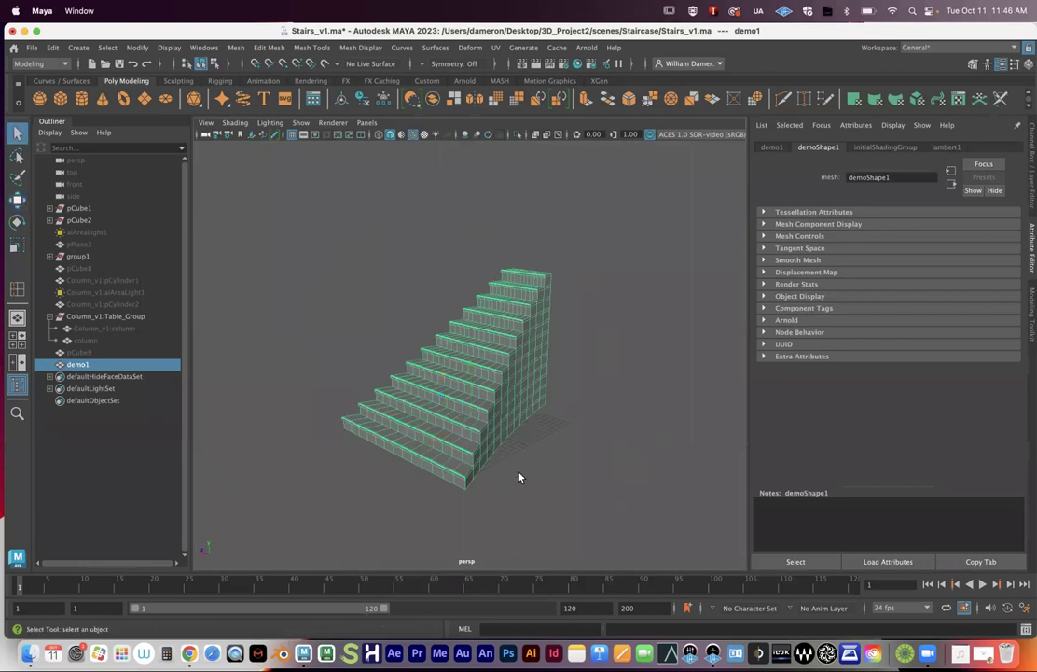
Deselect the staircase and check its profile from the side and in the four-view layout
mouse_move(519, 476)
left_mouse_down("alt")
mouse_move(507, 472)
mouse_move(516, 472)
left_mouse_up("alt")
left_click(606, 431)
left_click_drag(606, 431, 546, 449, "alt")
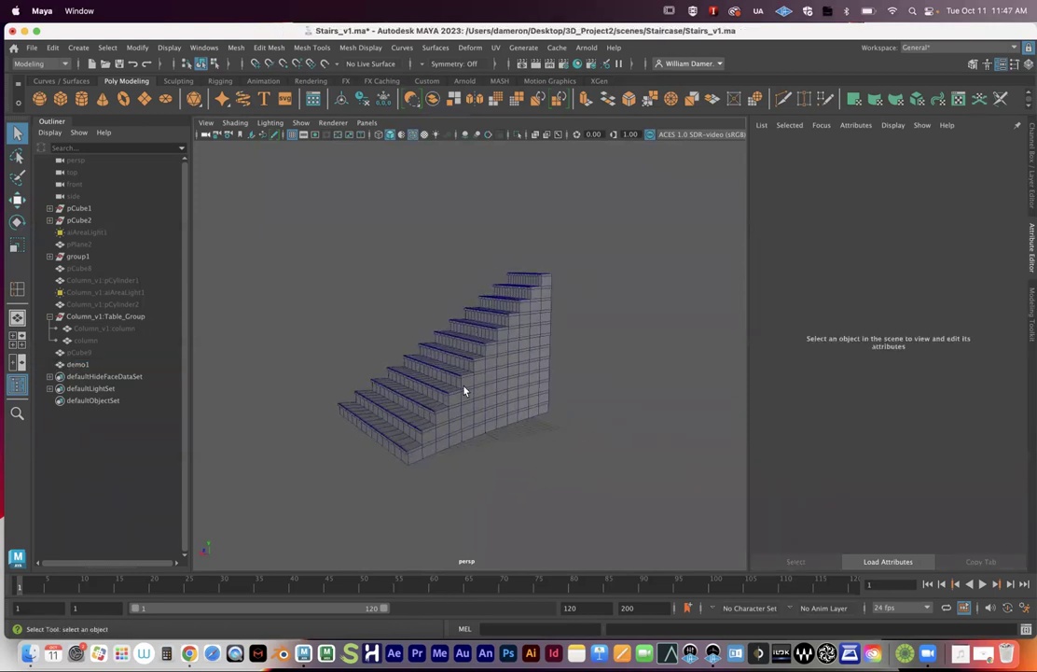
left_click_drag(452, 421, 454, 393, "alt")
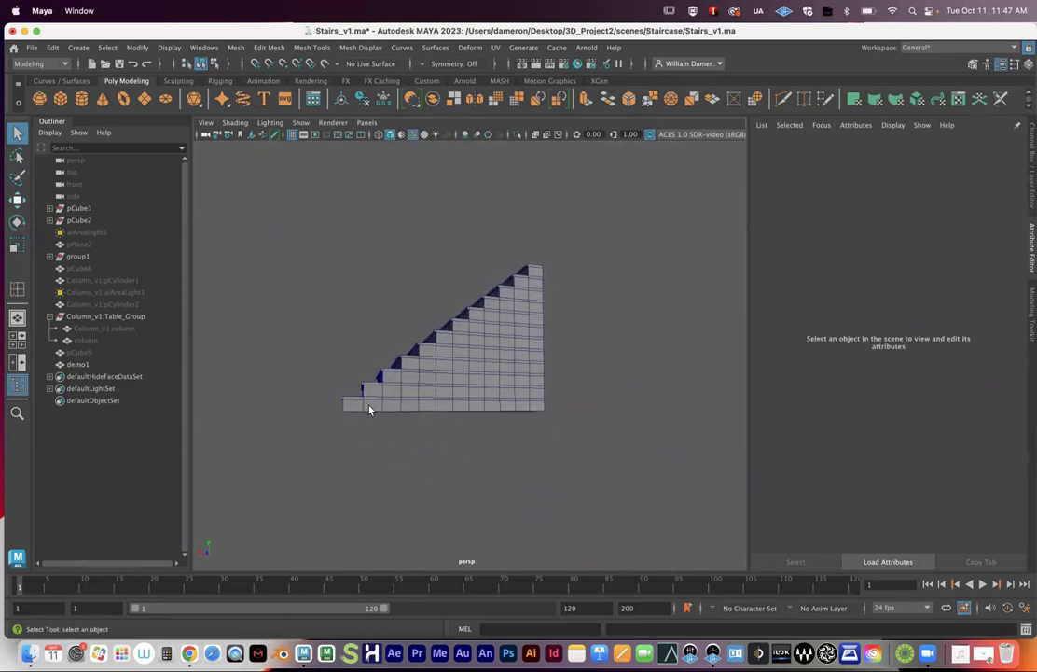
key("space")
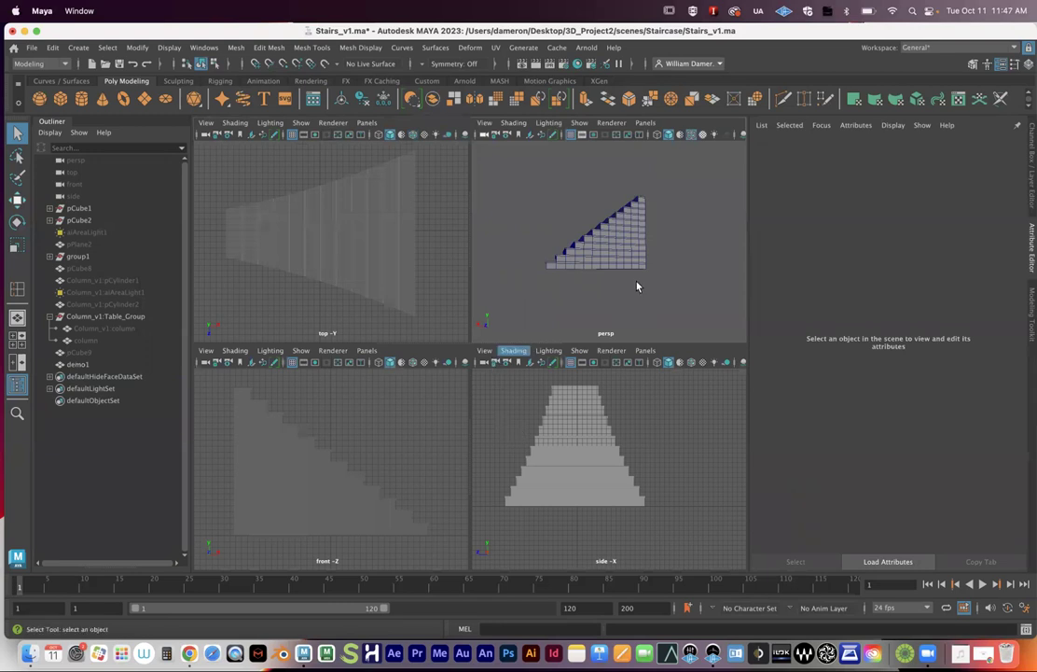
key("space")
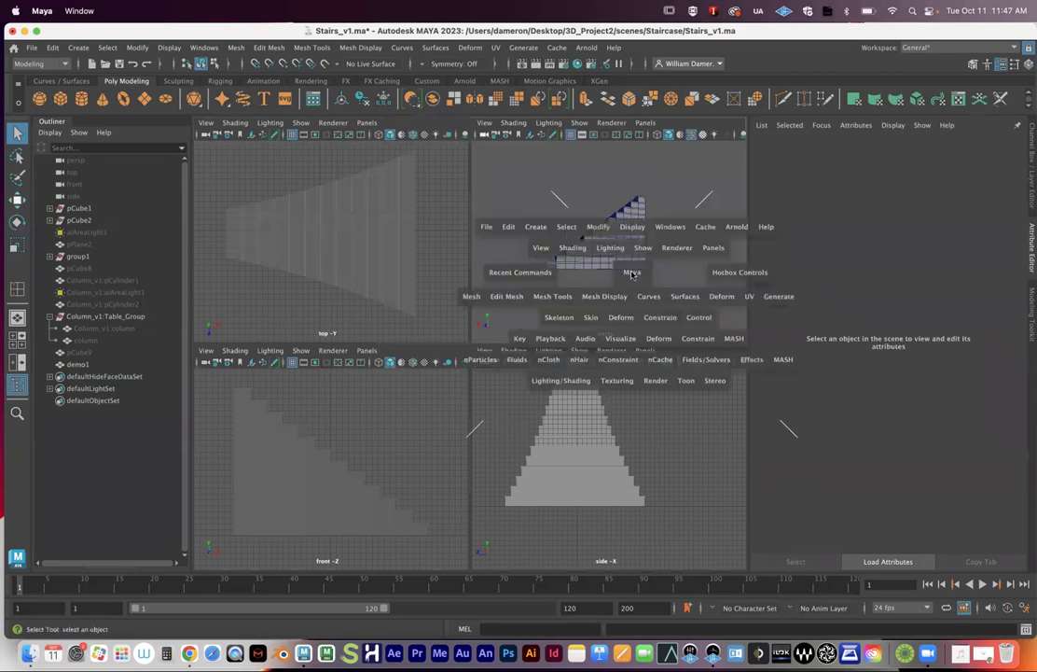
left_click_drag(503, 373, 472, 407, "alt")
Create a polygon plane beneath the staircase and scale it up uniformly to about 90.6
key("w")
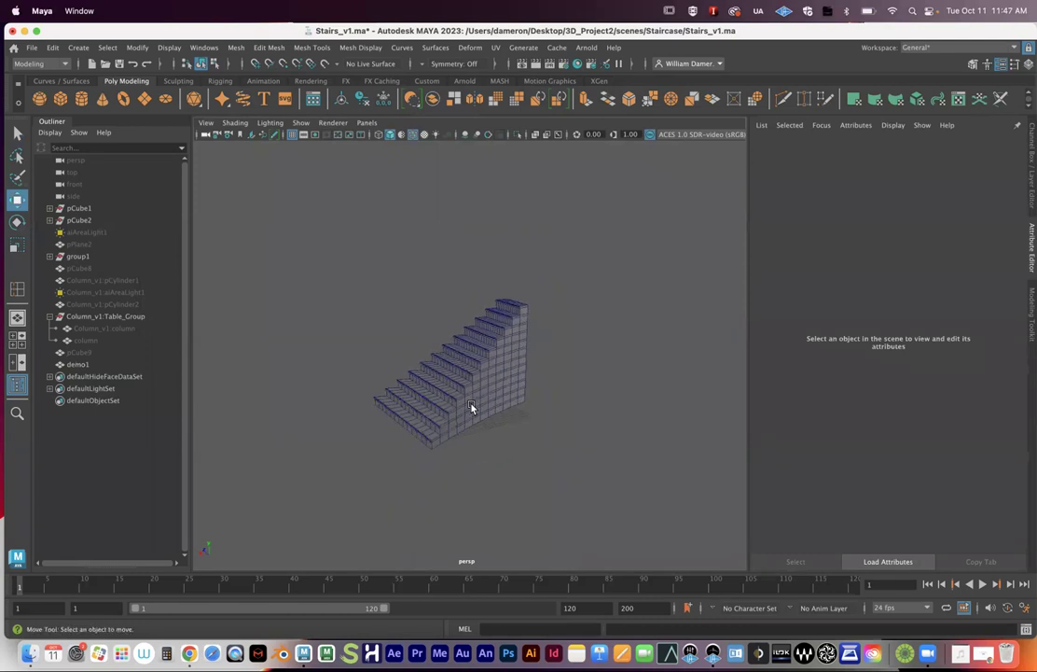
left_click(145, 100)
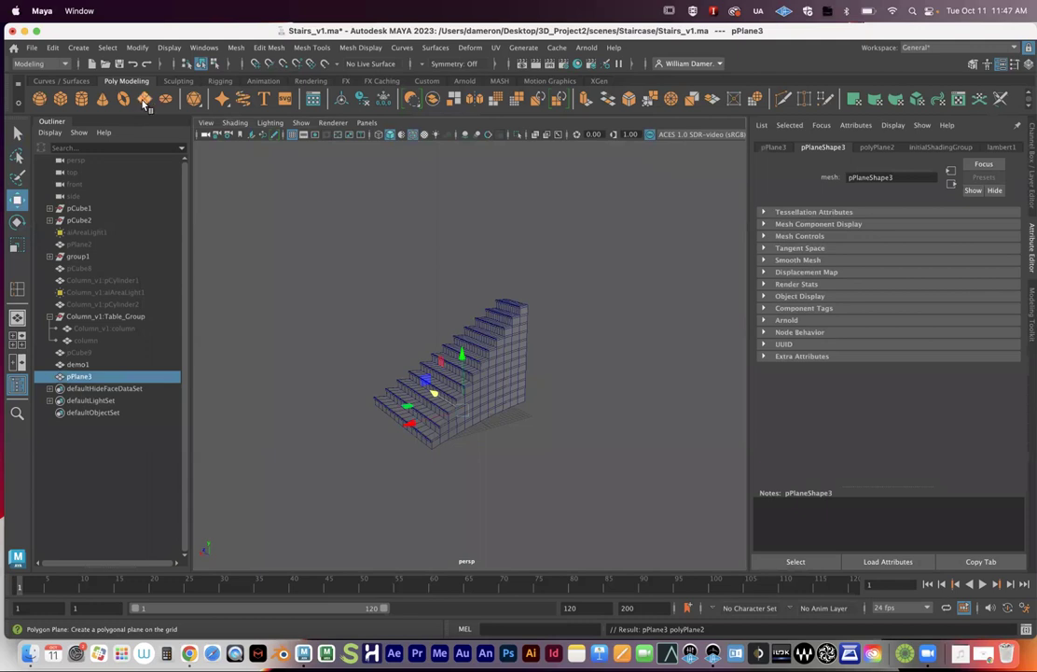
key("r")
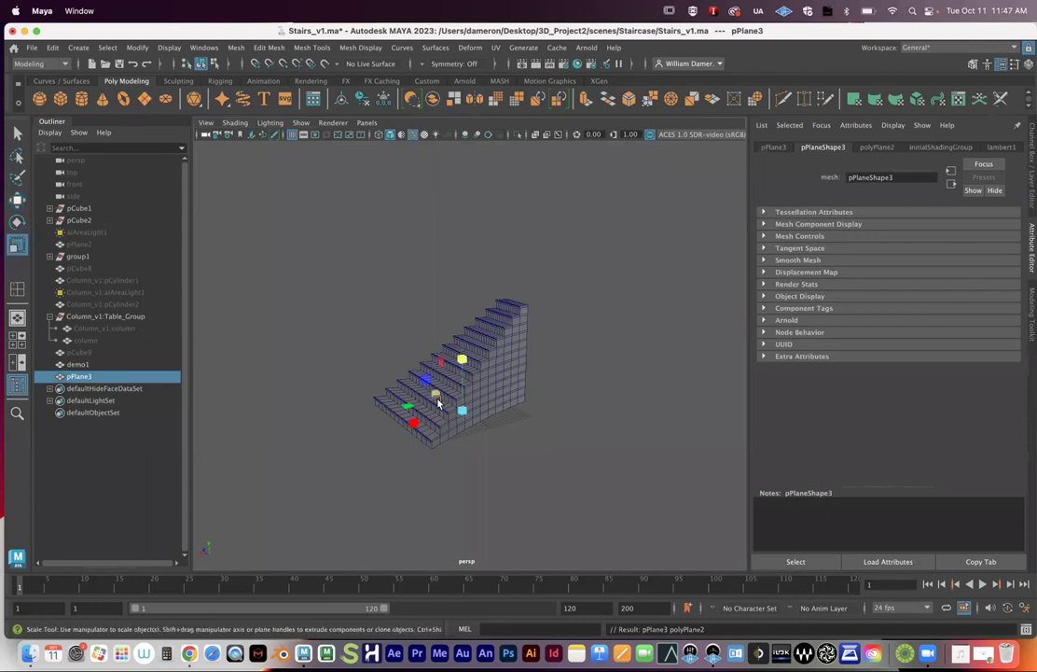
left_click_drag(463, 414, 726, 385)
left_click_drag(577, 432, 582, 441, "alt")
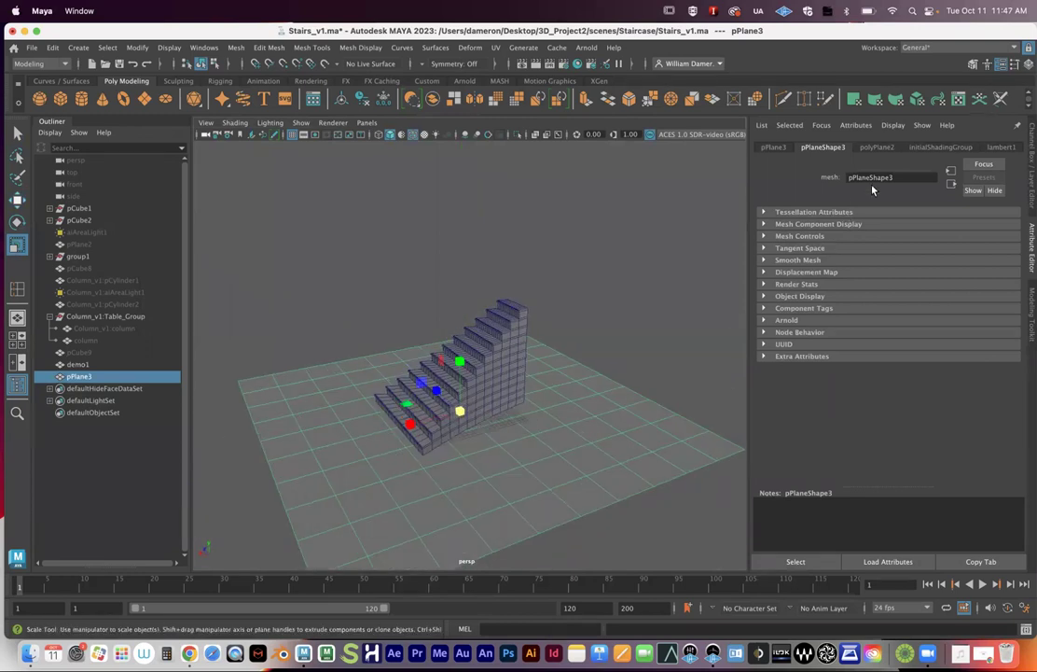
Set the new plane's Subdivisions Width and Subdivisions Height to 2 in its polyPlane2 attributes
left_click(1025, 183)
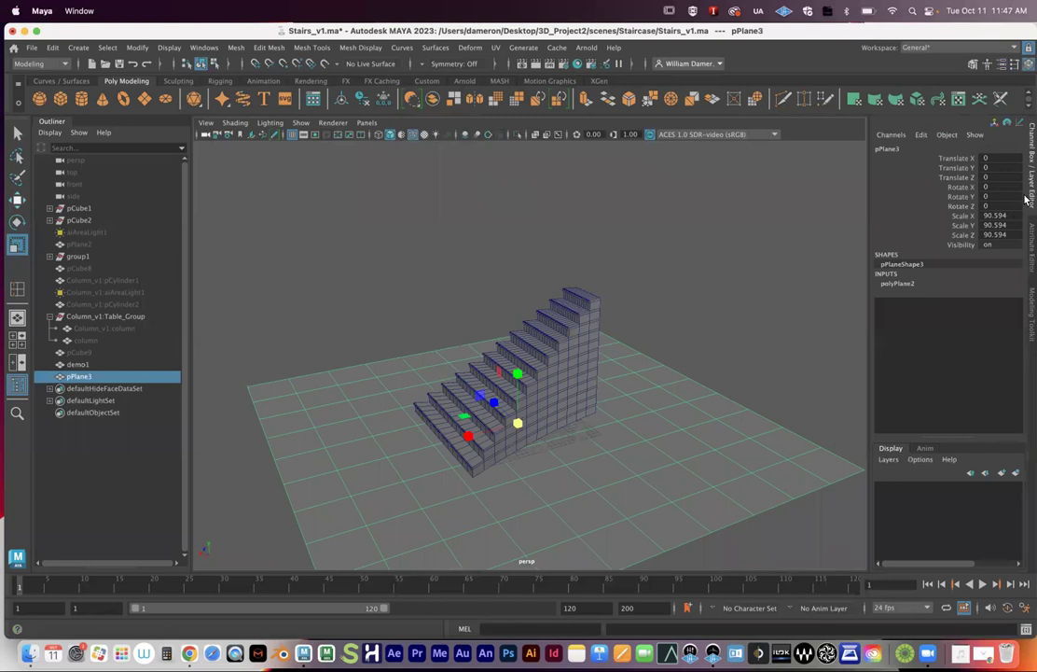
left_click(1026, 311)
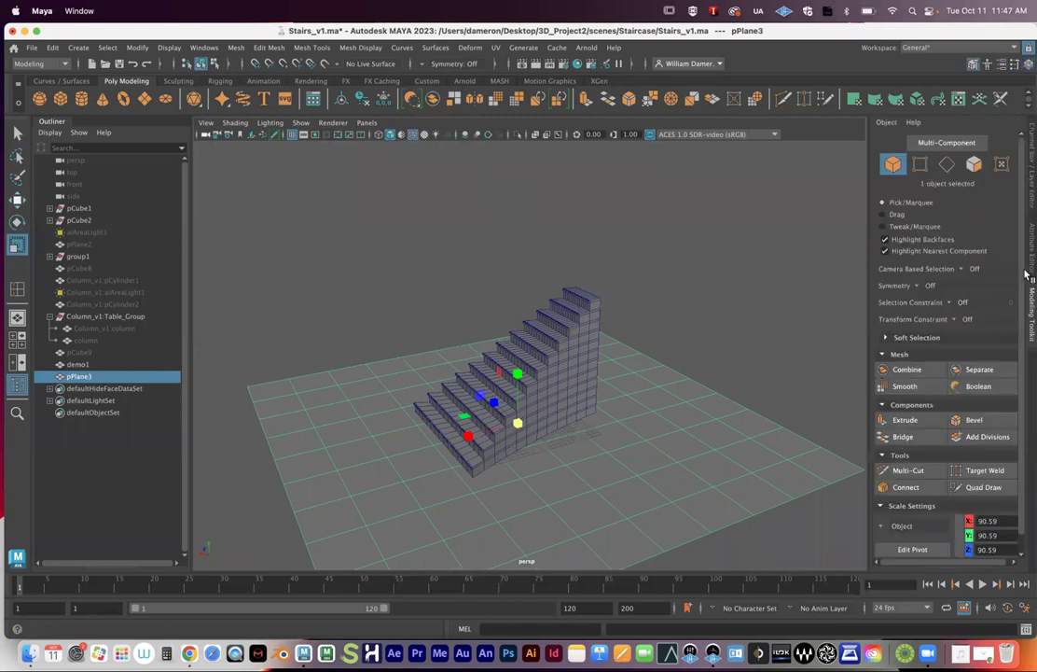
left_click(1027, 260)
left_click(877, 148)
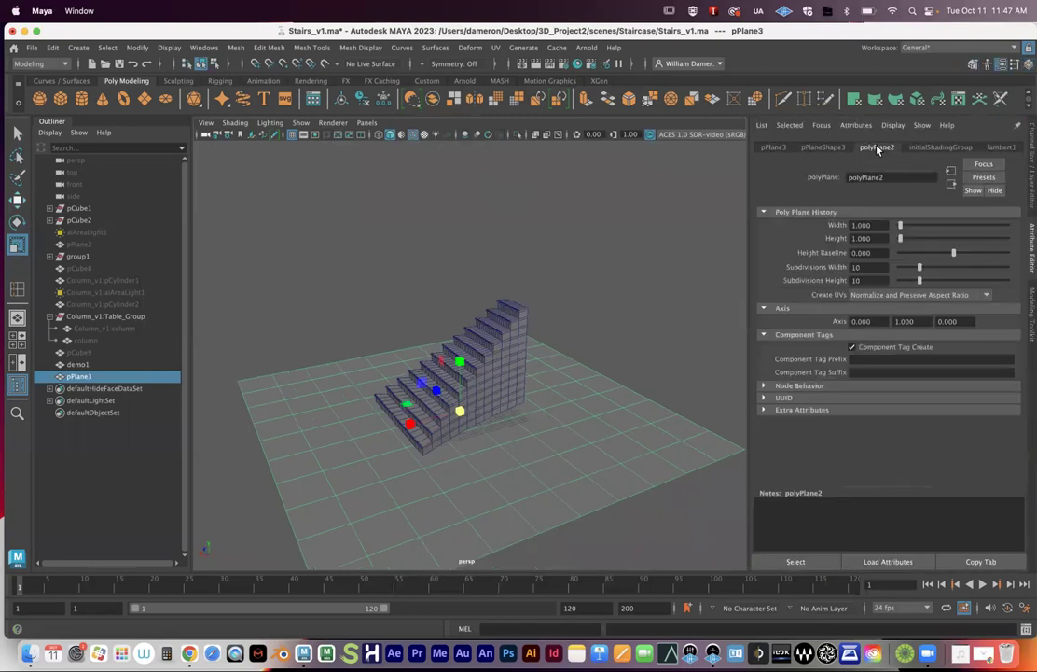
left_click_drag(920, 281, 858, 296)
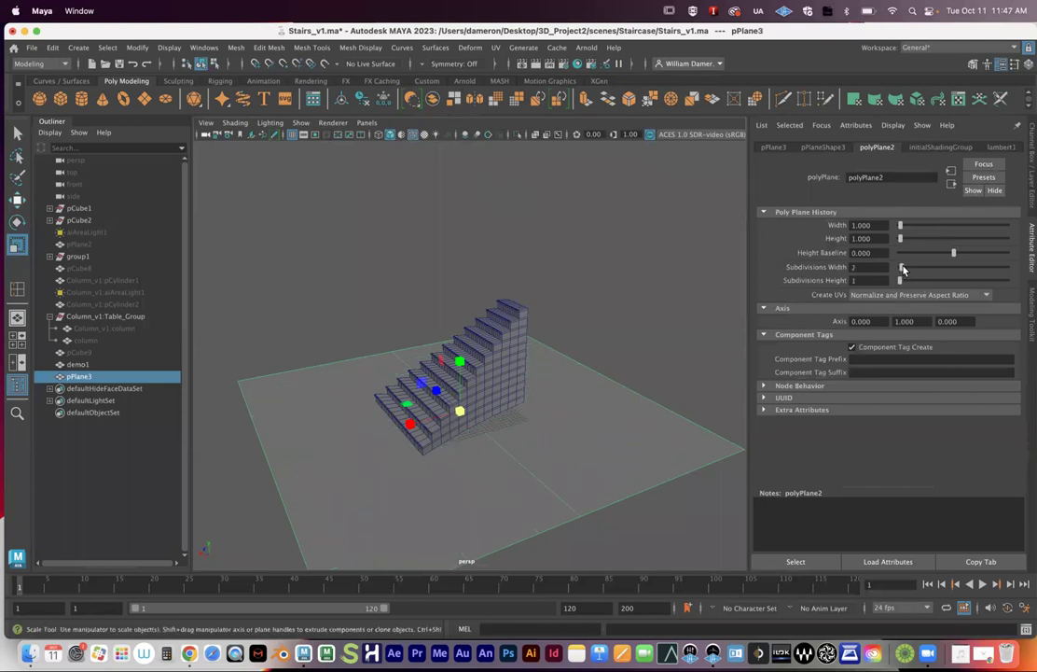
Enlarge the ground plane further with a uniform scale of about 113
left_click_drag(337, 456, 353, 448, "alt")
right_click_drag(353, 448, 514, 448, "alt")
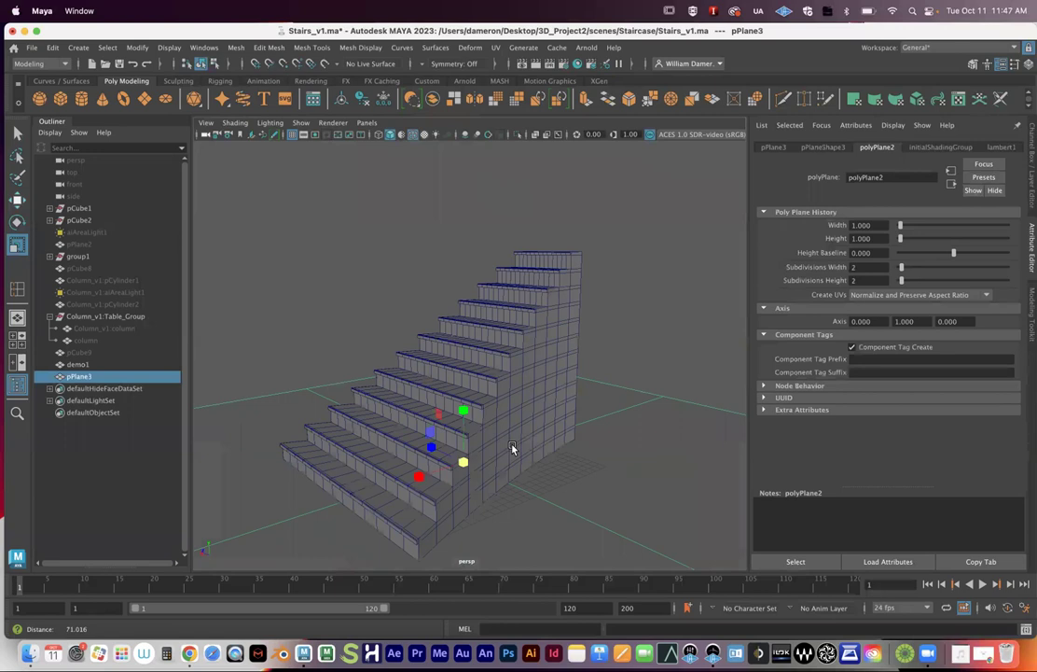
key("q")
middle_click_drag(516, 448, 517, 364, "alt")
right_click_drag(516, 364, 480, 383, "alt")
key("r")
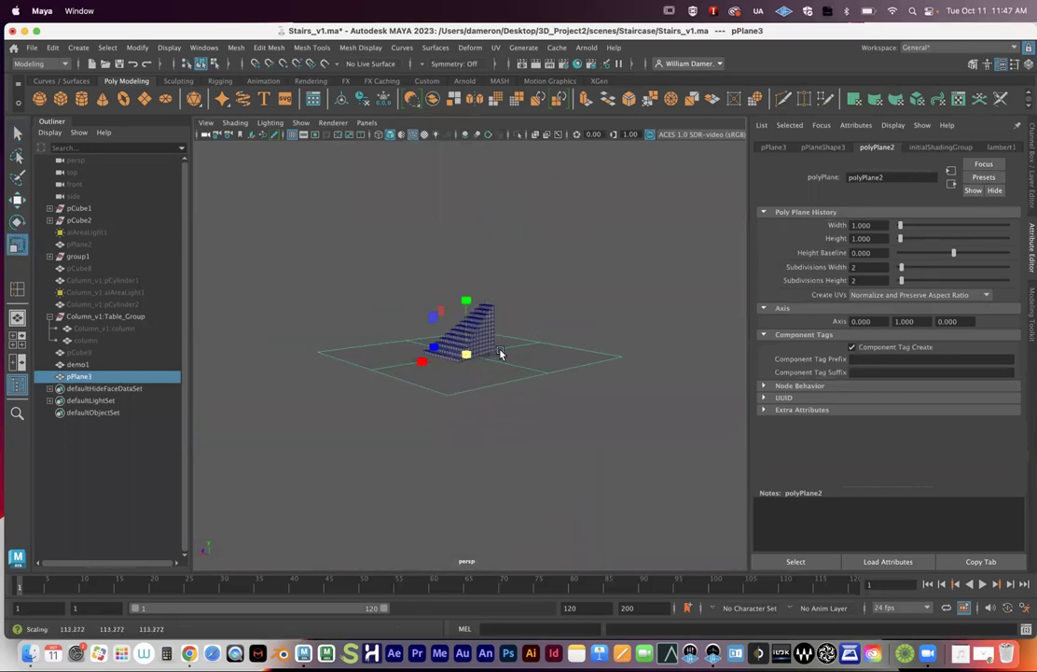
key("q")
Select one quarter face of the ground plane, and return the plane to object mode
left_click_drag(479, 386, 466, 398, "alt")
right_click_drag(465, 398, 596, 325, "alt")
left_click(618, 378)
middle_click_drag(612, 419, 526, 425, "alt")
right_click_drag(526, 425, 474, 390, "alt")
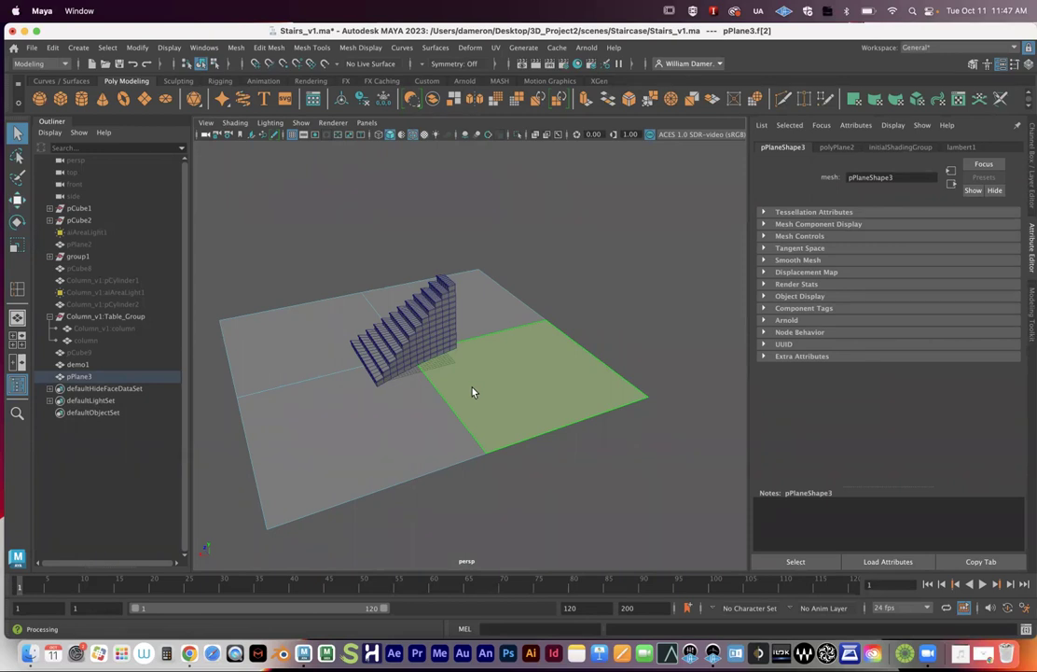
left_click_drag(471, 392, 525, 391, "alt")
right_click_drag(514, 270, 573, 254)
right_click_drag(551, 348, 505, 440, "alt")
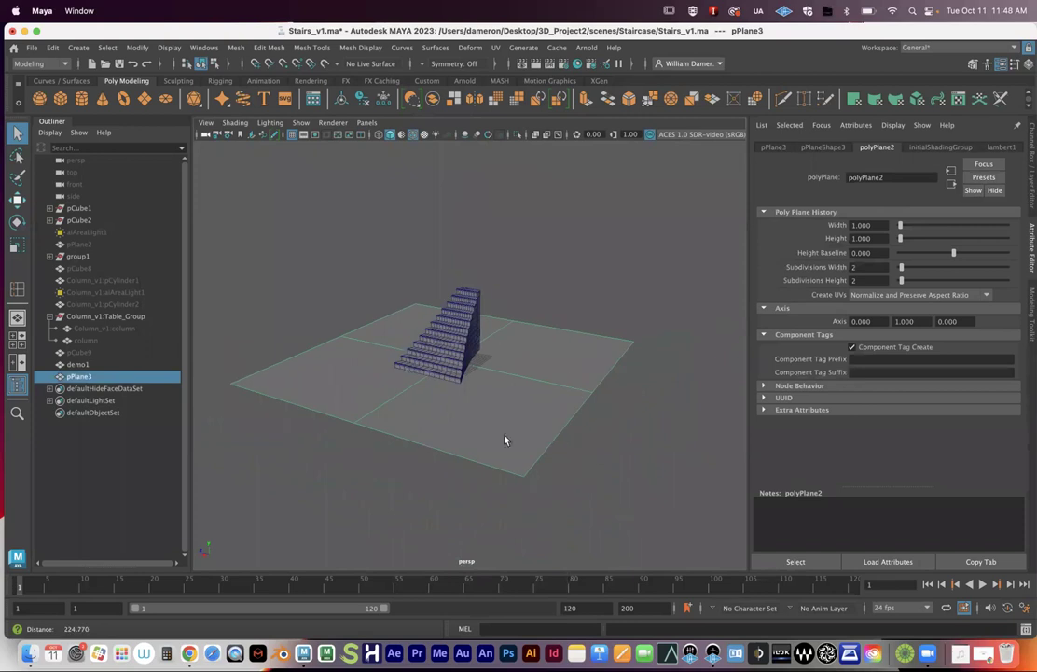
Unhide the two Arnold area lights, aiAreaLight1 and Column_v1:aiAreaLight1
left_click(599, 275)
right_click_drag(600, 275, 661, 392, "alt")
left_click_drag(194, 321, 513, 410, "alt")
left_click(478, 377)
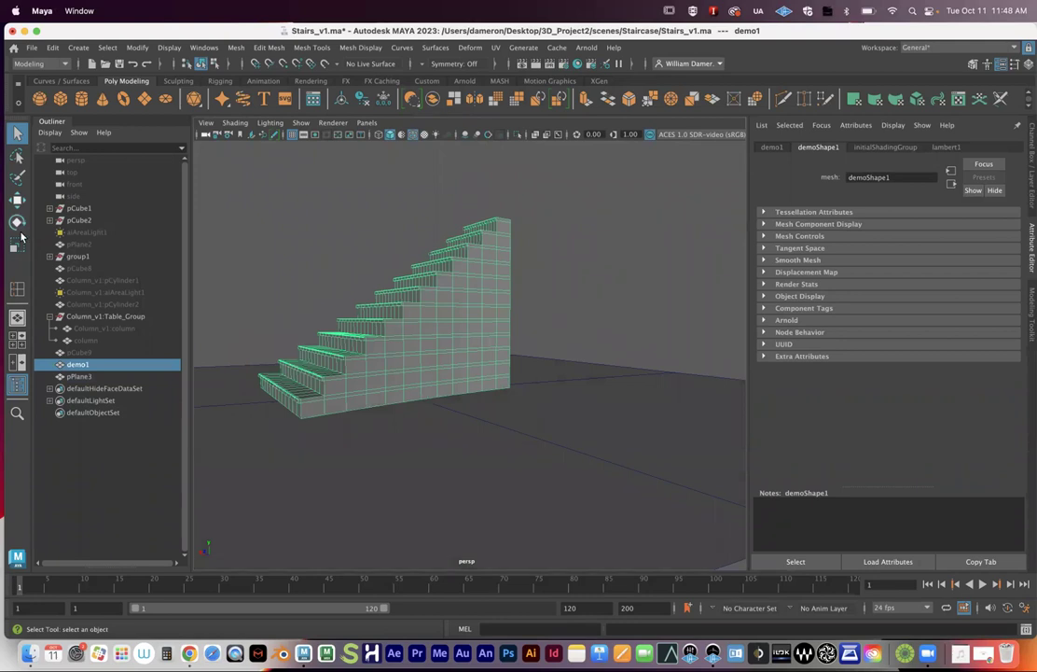
left_click(82, 233)
key("h")
left_click(83, 295)
key("h")
Frame the staircase with the area lights in the perspective view and render it with Arnold
left_click_drag(364, 320, 395, 323, "alt")
middle_click_drag(357, 247, 327, 300, "alt")
scroll(326, 299, "down", 5)
left_click_drag(471, 291, 485, 338, "alt")
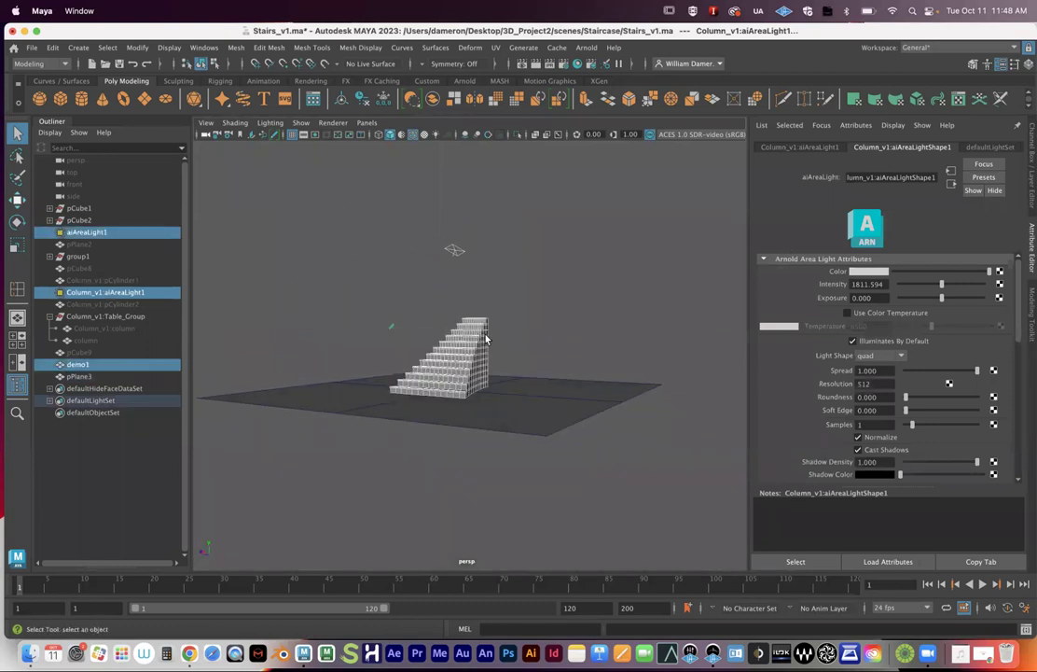
right_click_drag(482, 343, 647, 386, "alt")
left_click_drag(530, 354, 522, 328, "alt")
right_click_drag(434, 308, 569, 86, "alt")
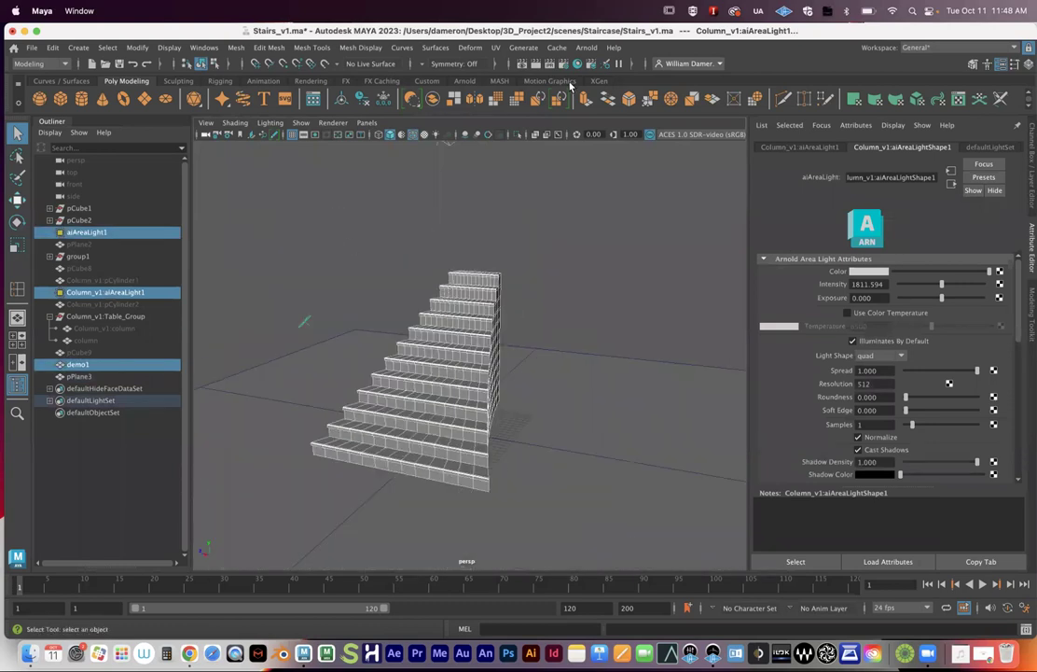
left_click_drag(580, 209, 485, 284, "alt")
right_click_drag(485, 285, 519, 275, "alt")
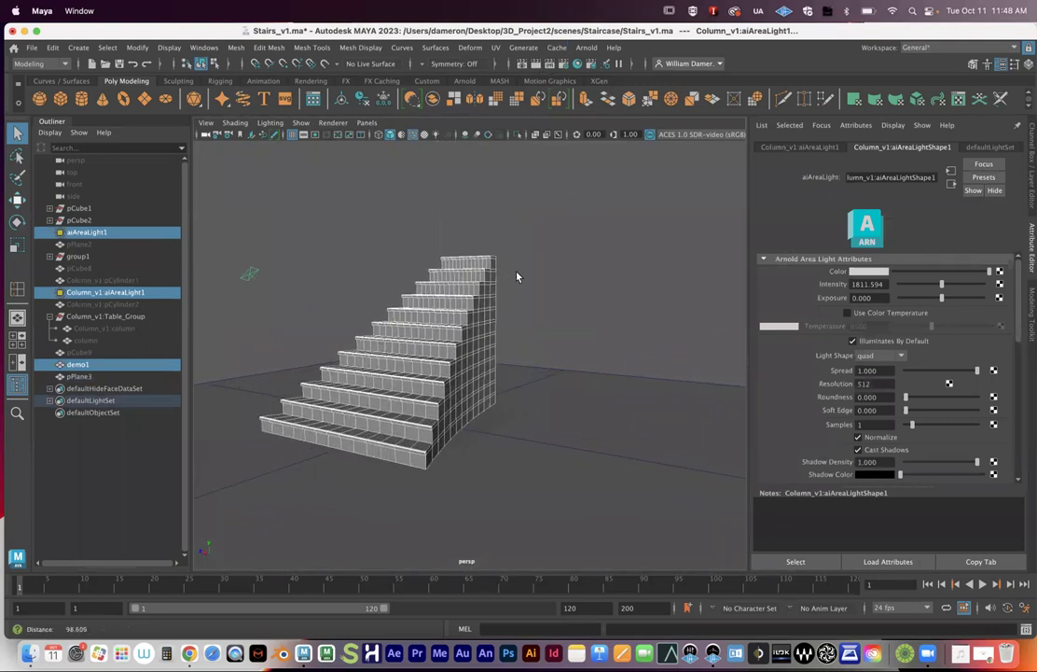
left_click(586, 48)
left_click(597, 72)
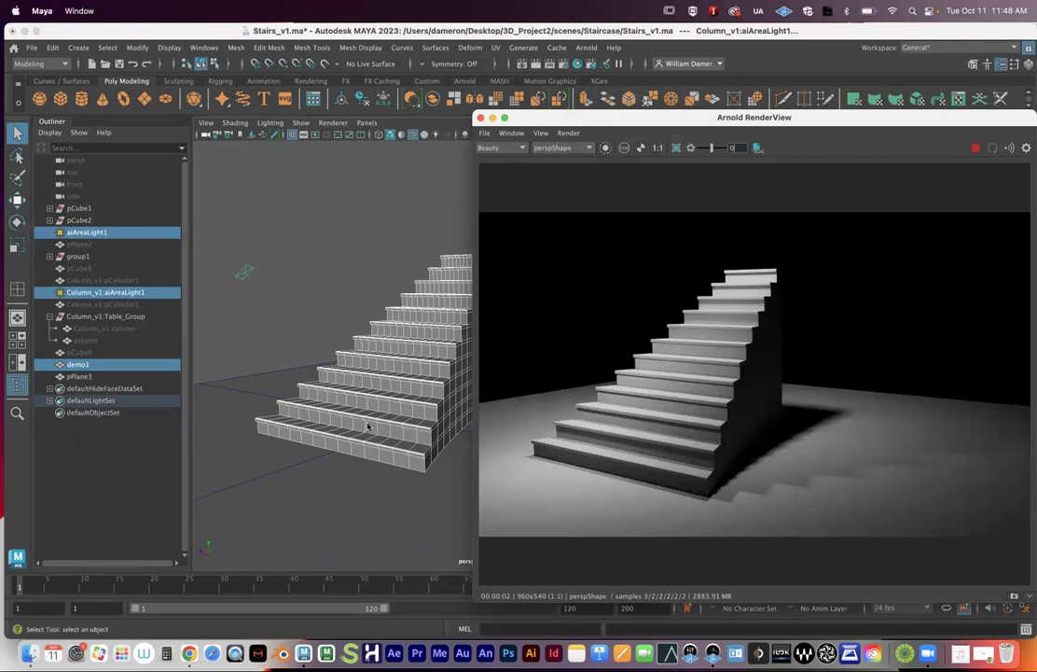
Inspect the live Arnold render of the staircase from several camera angles, and close the render window
scroll(367, 426, "up", 5)
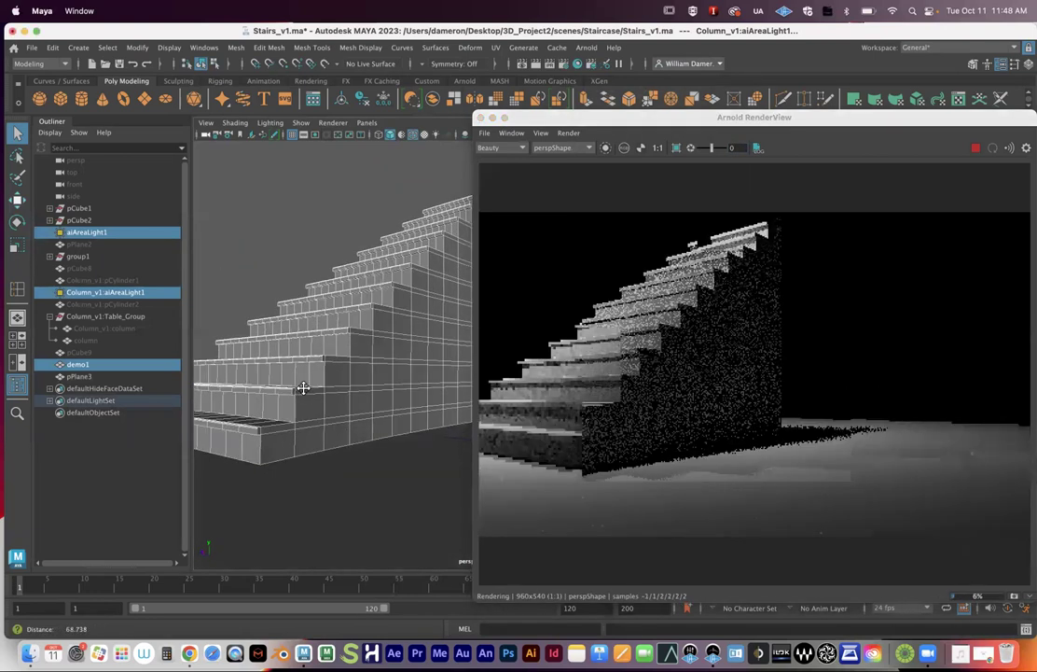
scroll(303, 387, "up", 5)
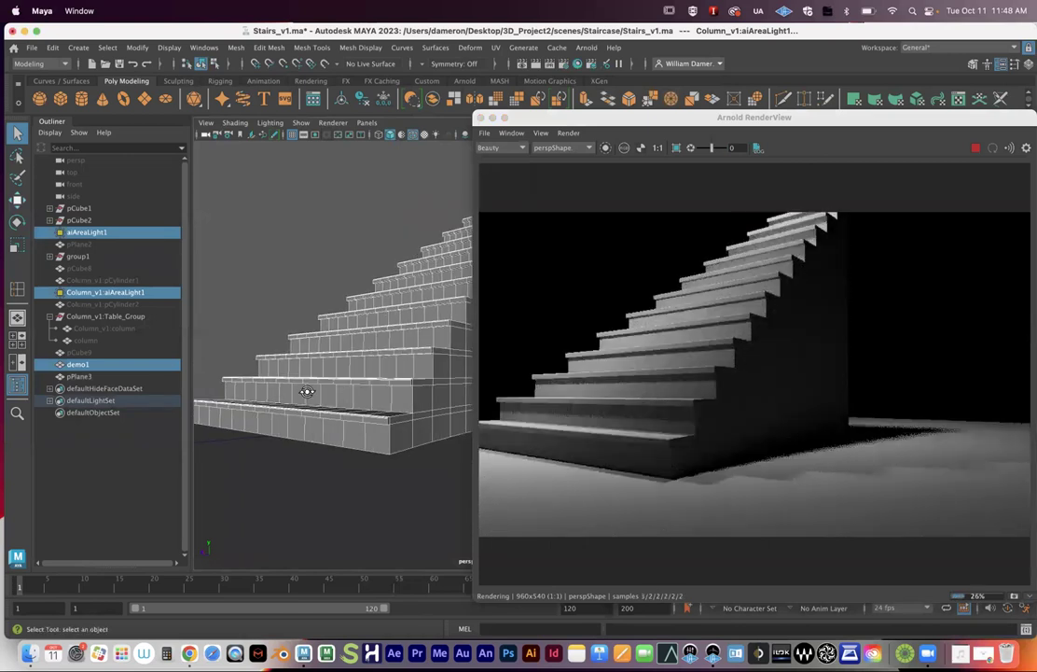
scroll(307, 391, "up", 5)
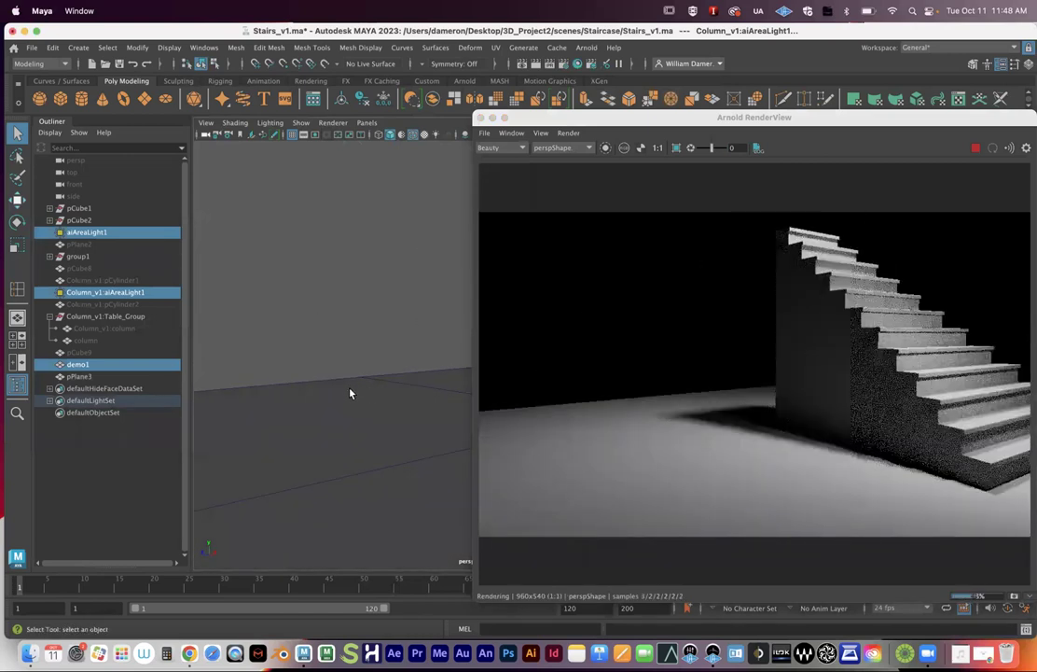
left_click_drag(268, 391, 304, 383, "alt")
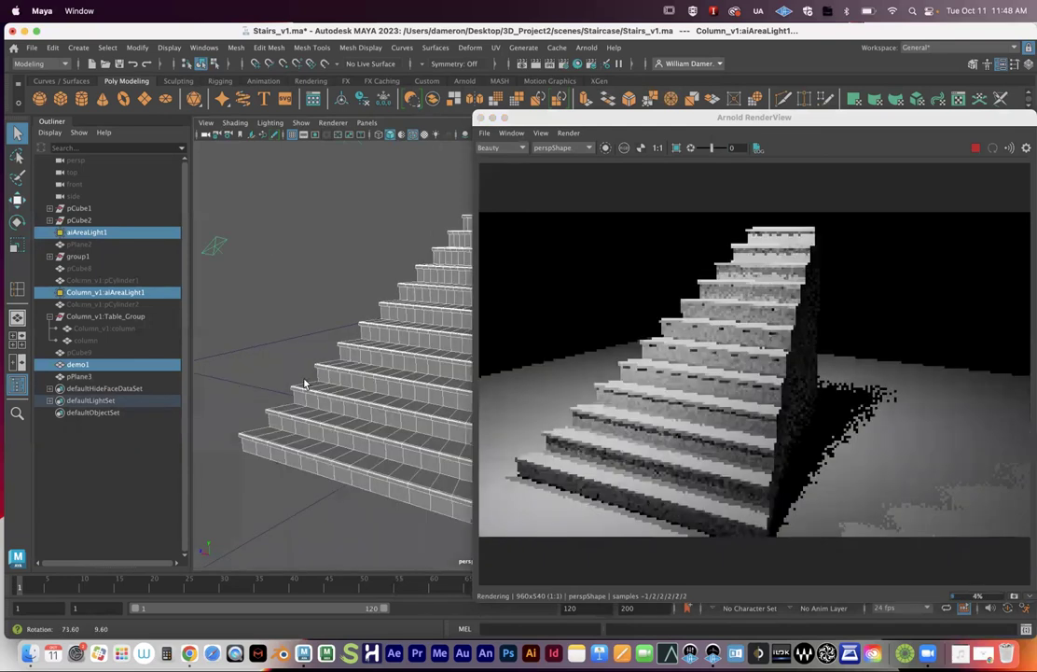
left_click_drag(533, 119, 753, 154)
left_click_drag(505, 365, 429, 315, "alt")
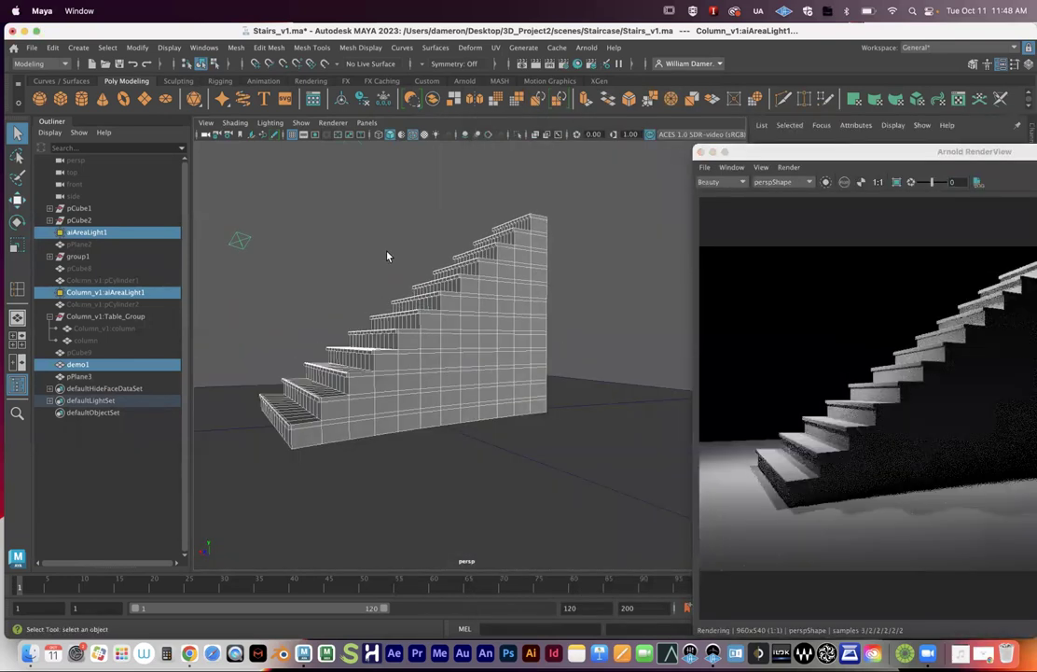
left_click(422, 332)
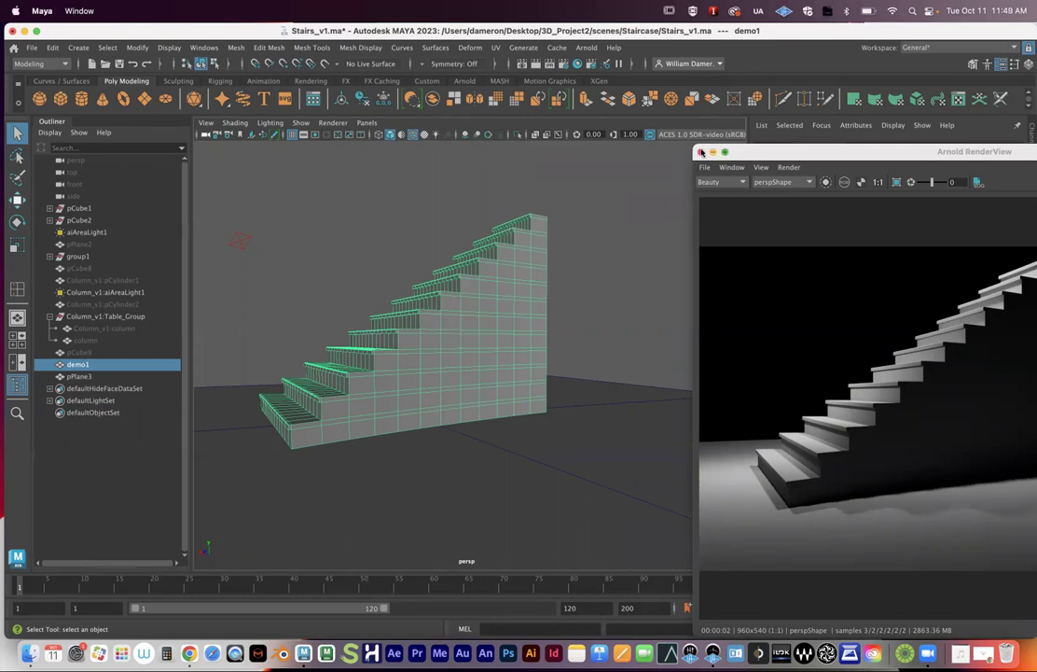
left_click(701, 151)
Examine in the side view how the staircase's lowest step meets the ground plane, selecting the plane to highlight it
key("space")
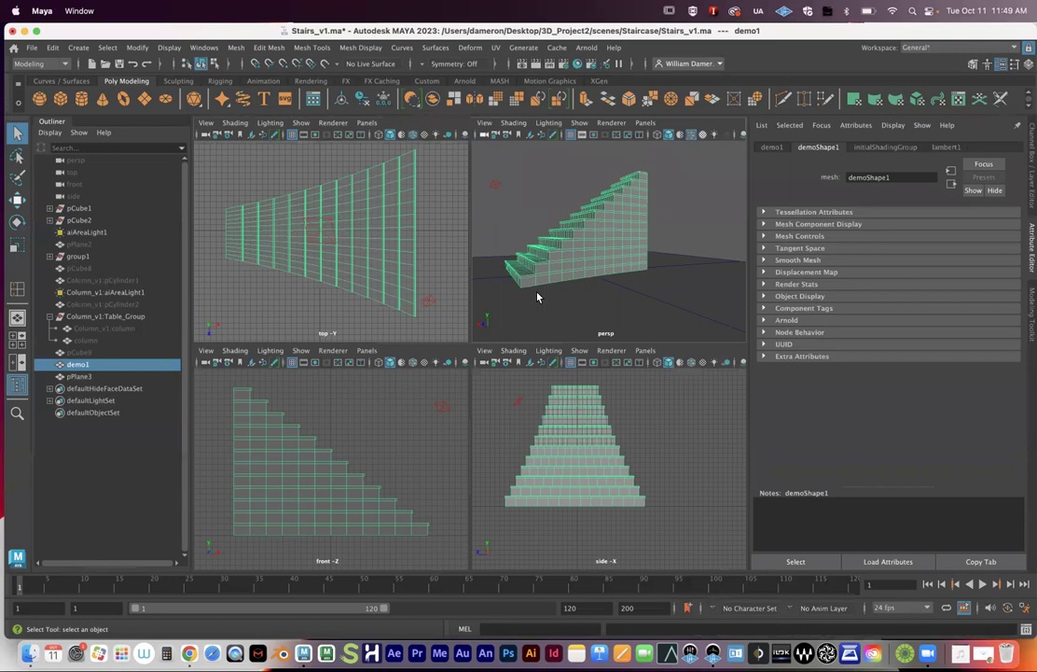
key("space")
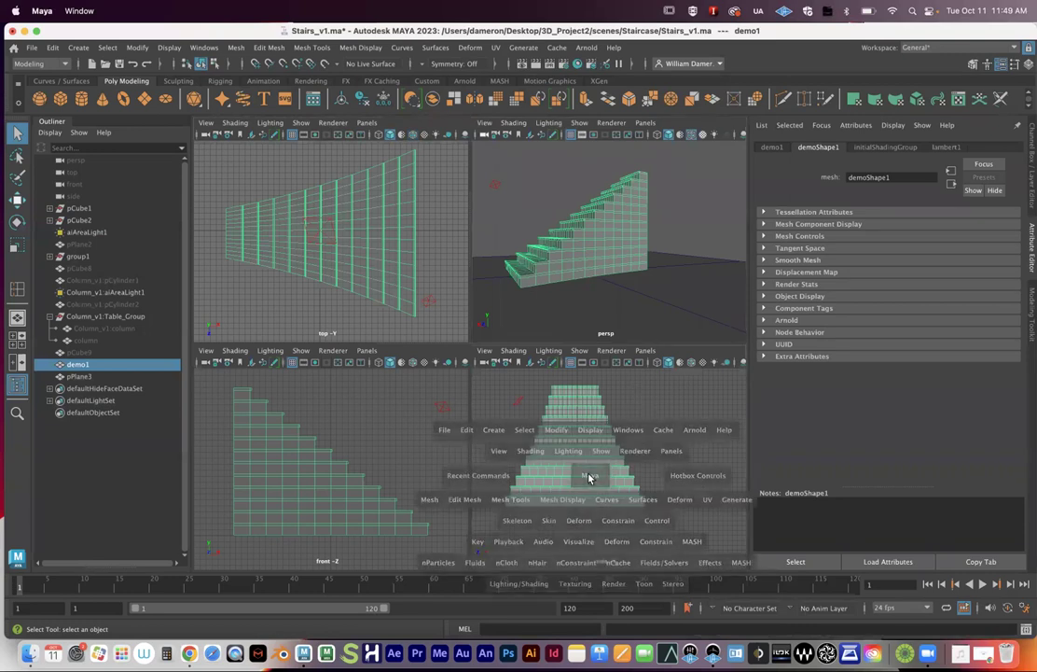
scroll(597, 434, "up", 5)
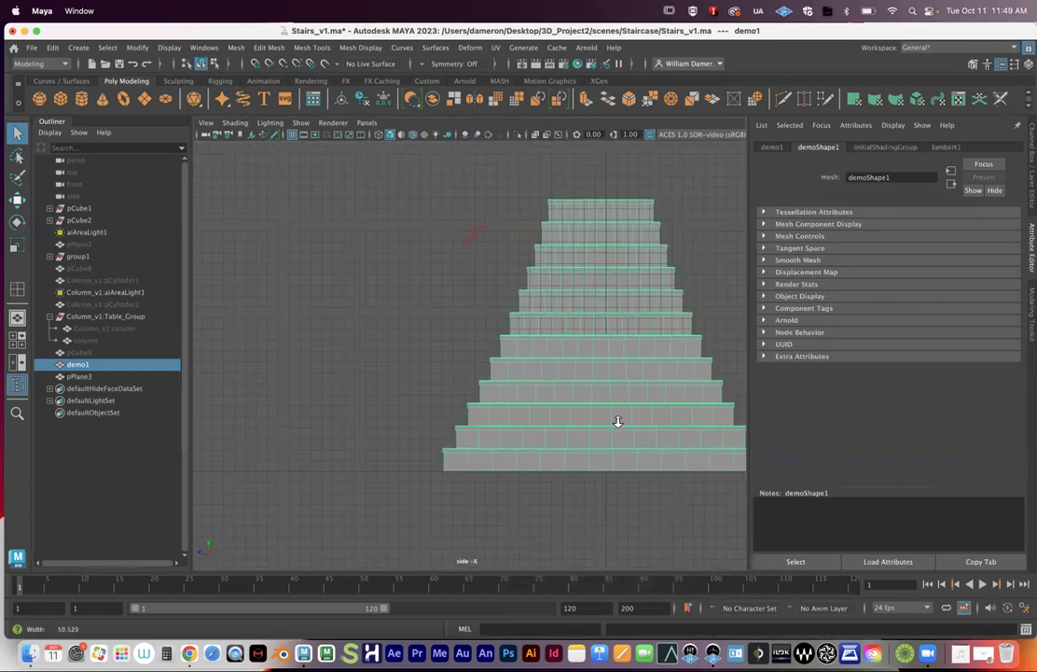
scroll(618, 424, "up", 6)
left_click_drag(402, 406, 451, 489)
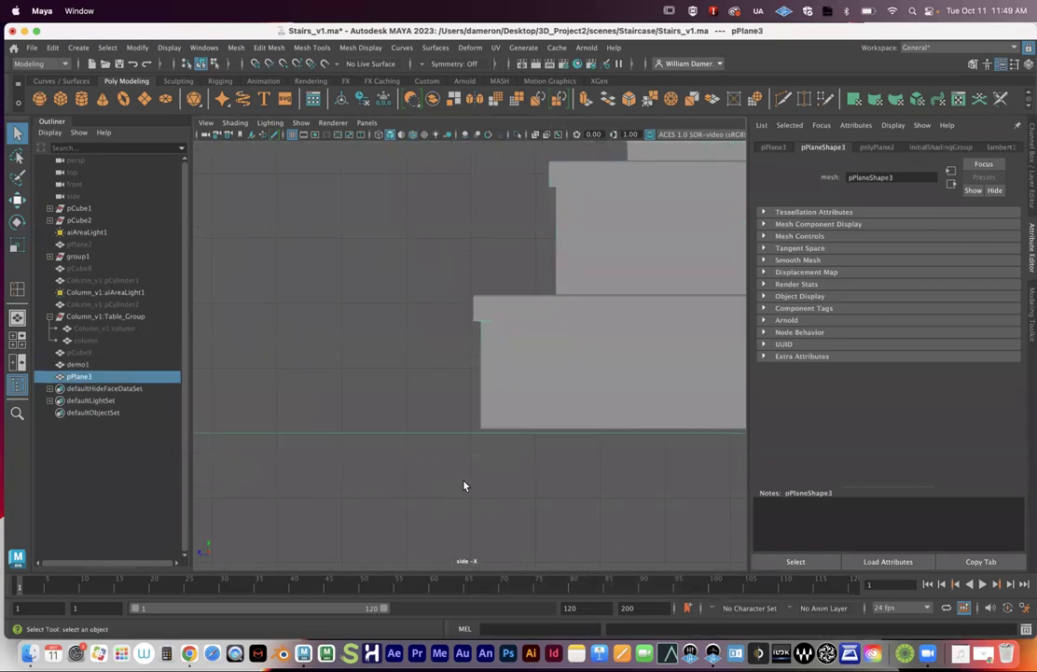
scroll(548, 380, "down", 5)
scroll(346, 331, "down", 1)
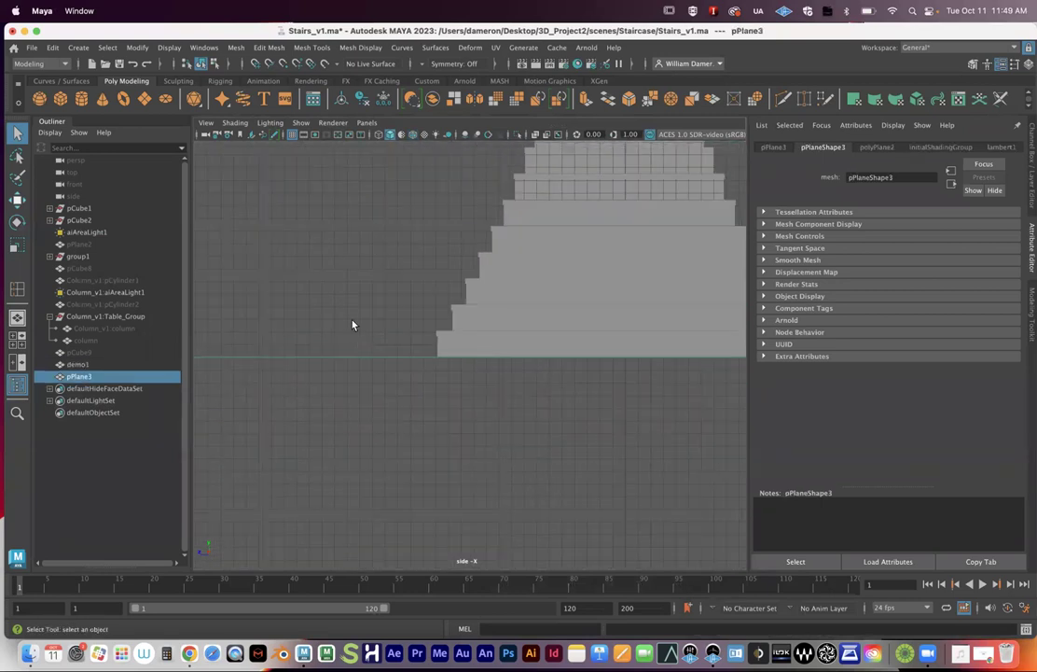
Lower the staircase in the side view to about Y 0.014 so its base sits just above the ground plane
scroll(375, 384, "up", 2)
right_click_drag(375, 384, 876, 401, "alt")
middle_click_drag(406, 397, 511, 393, "alt")
scroll(524, 365, "up", 3)
middle_click_drag(360, 393, 398, 363, "alt")
left_click(451, 367)
key("w")
middle_click_drag(664, 405, 520, 404, "alt")
right_click_drag(521, 405, 270, 376, "alt")
scroll(400, 409, "down", 3)
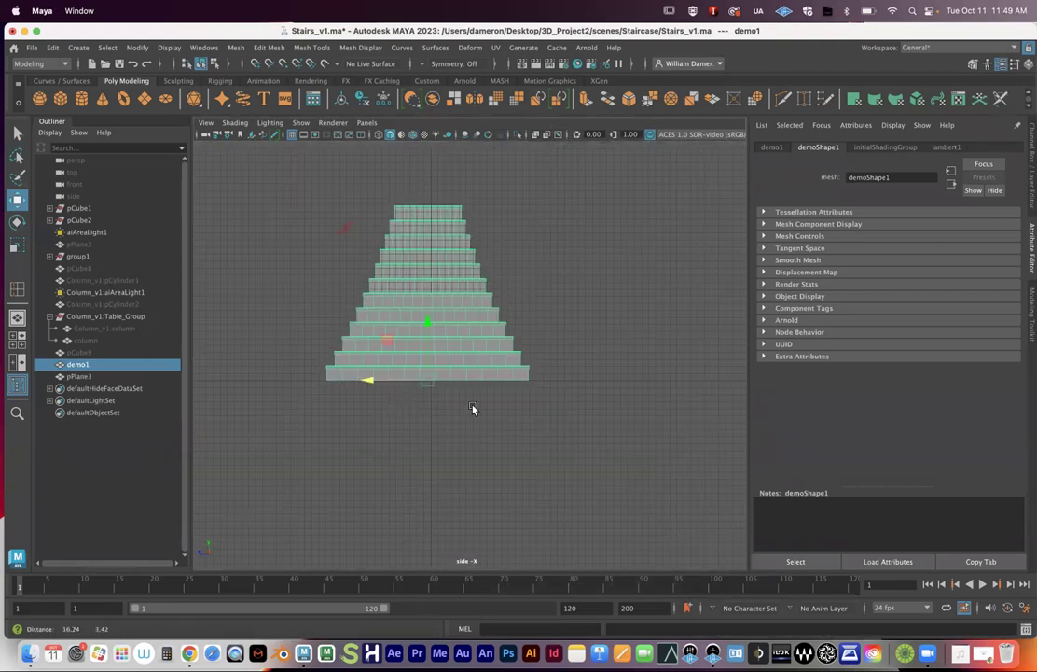
scroll(439, 414, "up", 3)
scroll(507, 331, "down", 1)
scroll(507, 331, "up", 5)
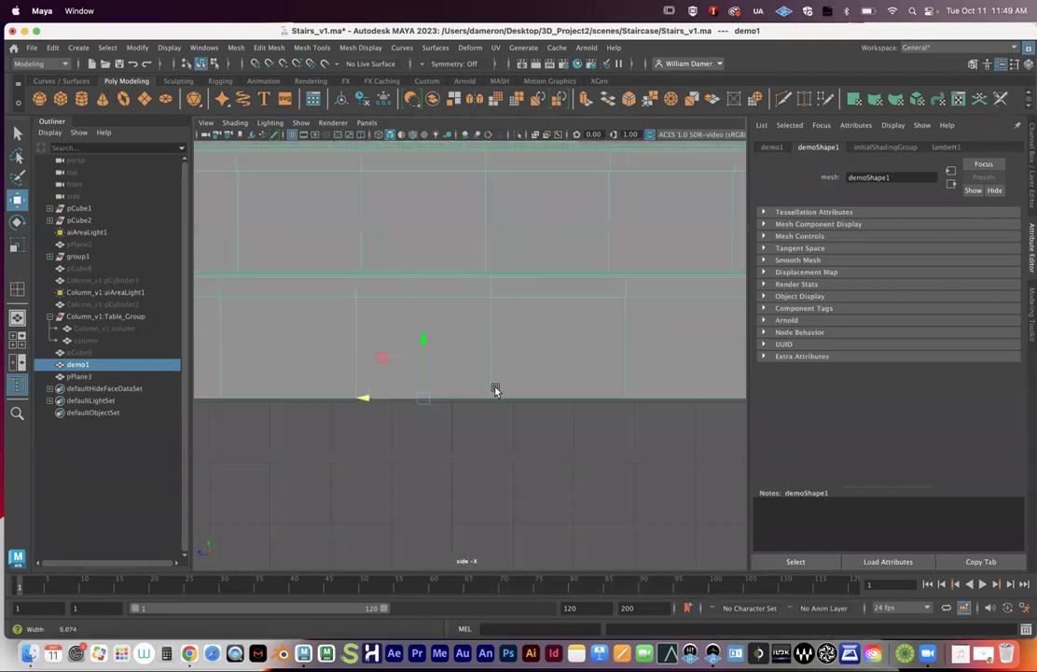
right_click_drag(571, 361, 933, 383, "alt")
middle_click_drag(614, 390, 435, 317, "alt")
middle_click_drag(635, 291, 637, 331, "alt")
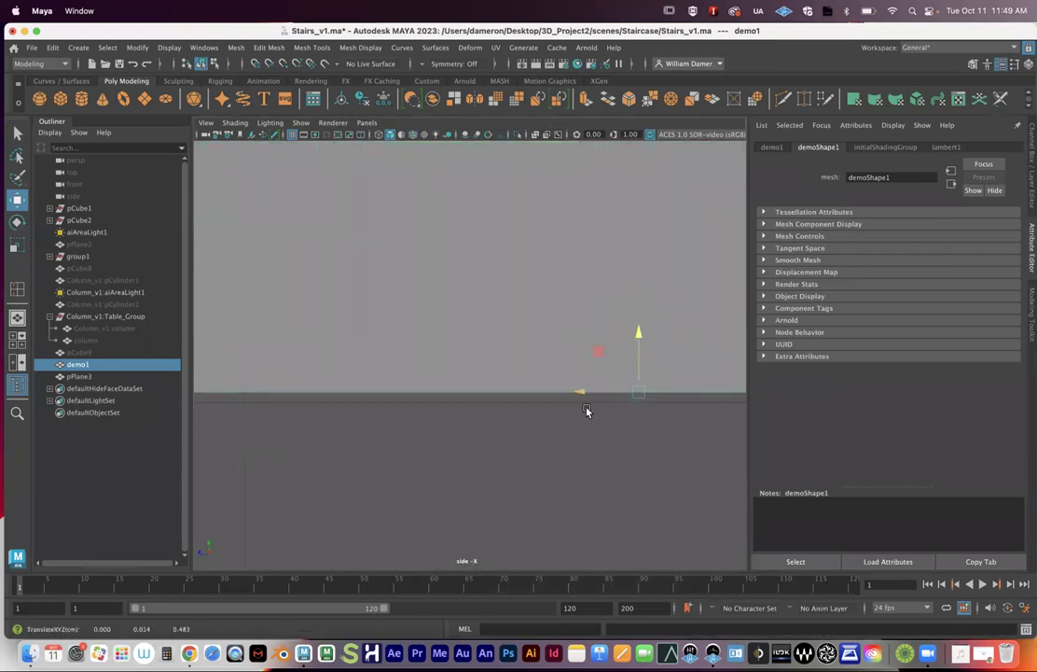
Lower the staircase by about 0.9 units through the ground plane, and select both objects in the side view
left_click_drag(500, 424, 516, 450)
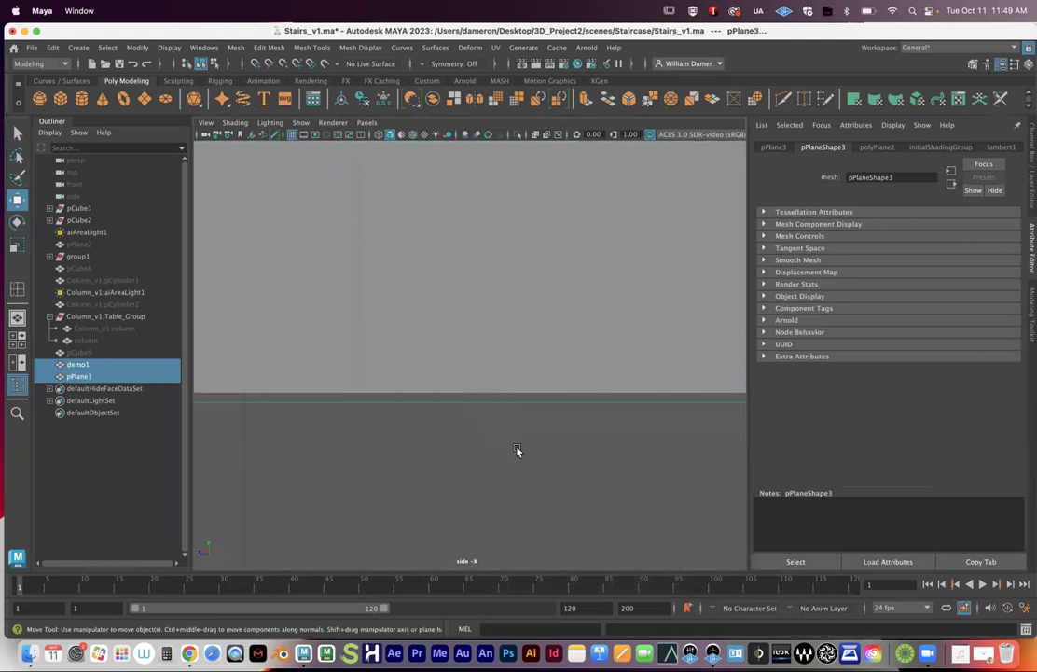
scroll(369, 419, "down", 5)
left_click(484, 437)
left_click(508, 316)
middle_click_drag(470, 297, 470, 313, "alt")
left_click_drag(201, 348, 280, 397)
scroll(616, 485, "up", 5)
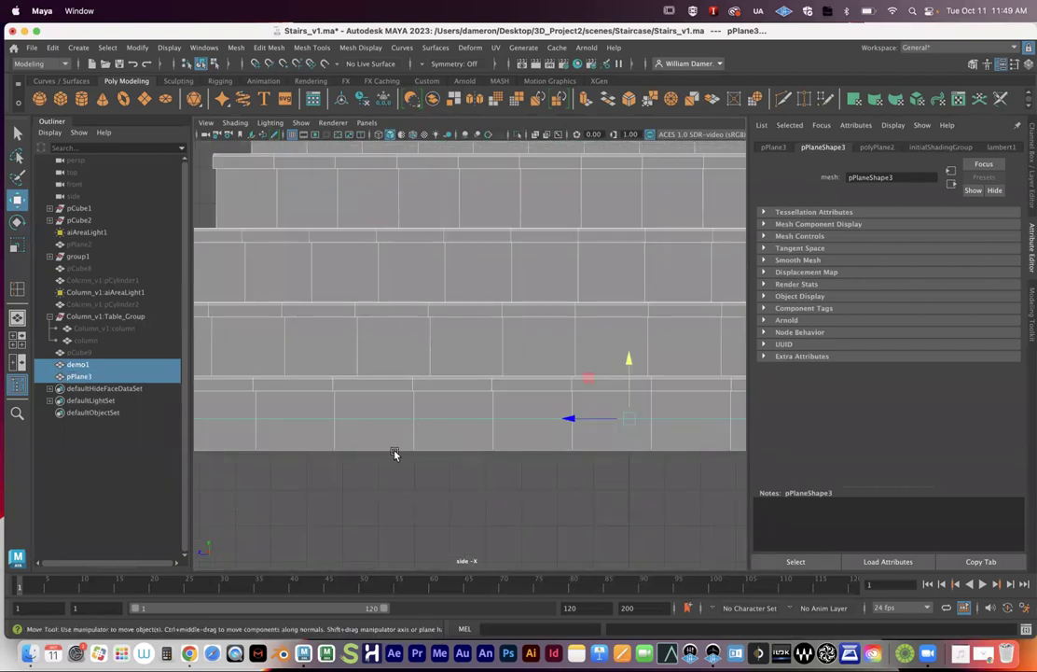
Render the sunken staircase's lower steps with Arnold to check where they meet the floor, and close the render window
key("space")
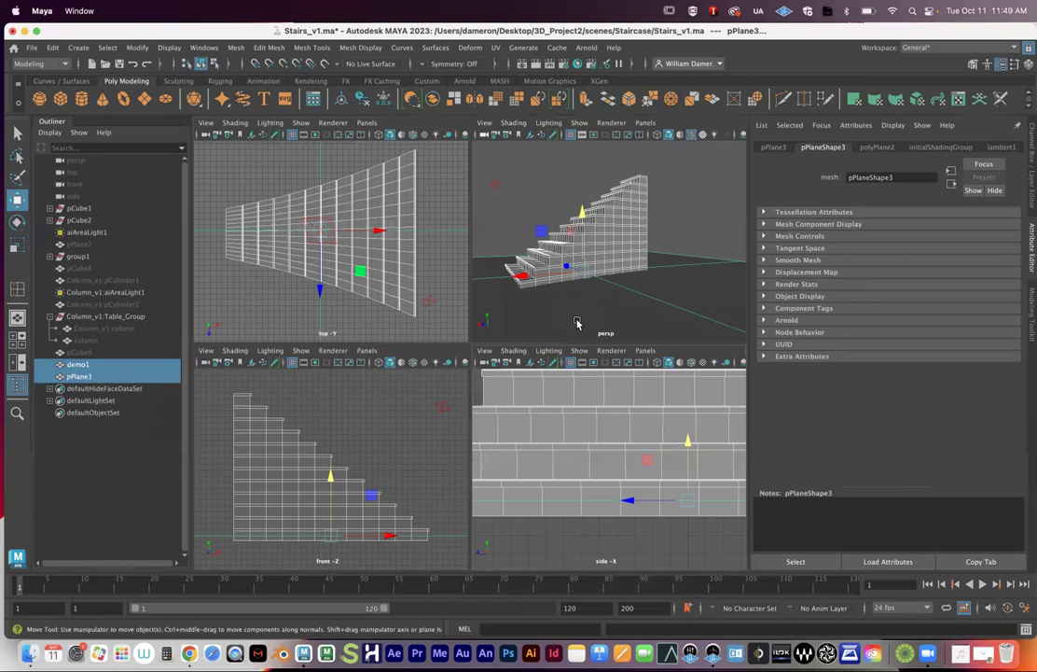
scroll(590, 280, "up", 8)
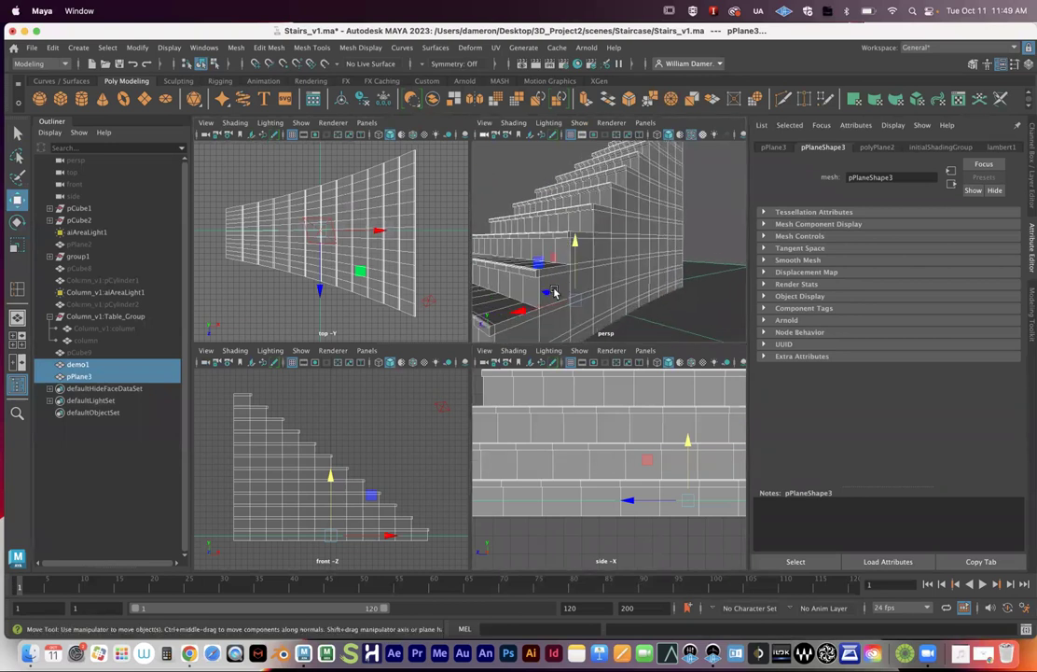
scroll(600, 259, "up", 2)
left_click(587, 48)
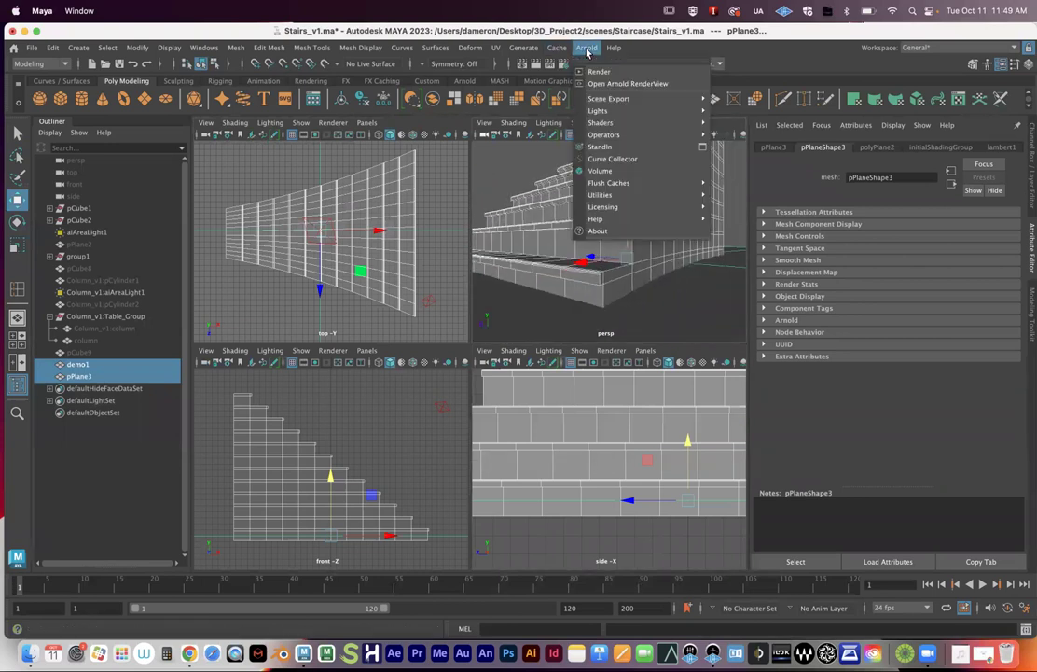
left_click(599, 71)
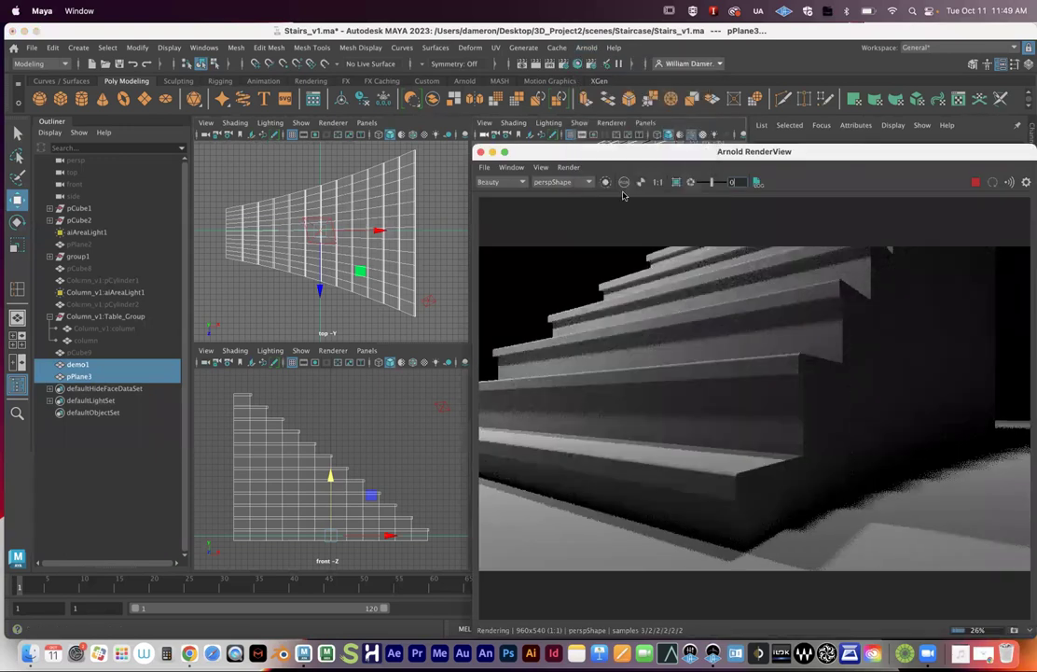
left_click_drag(544, 152, 688, 138)
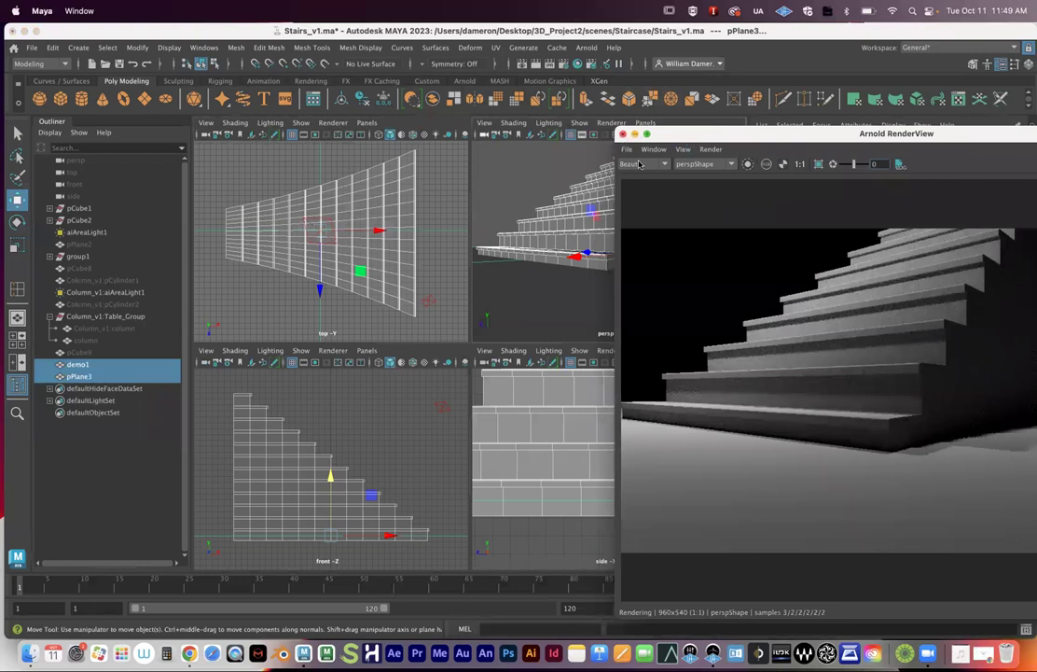
left_click(623, 134)
Undo the staircase's last downward move, and select the staircase and ground plane together at the base in the side view
left_click(593, 290)
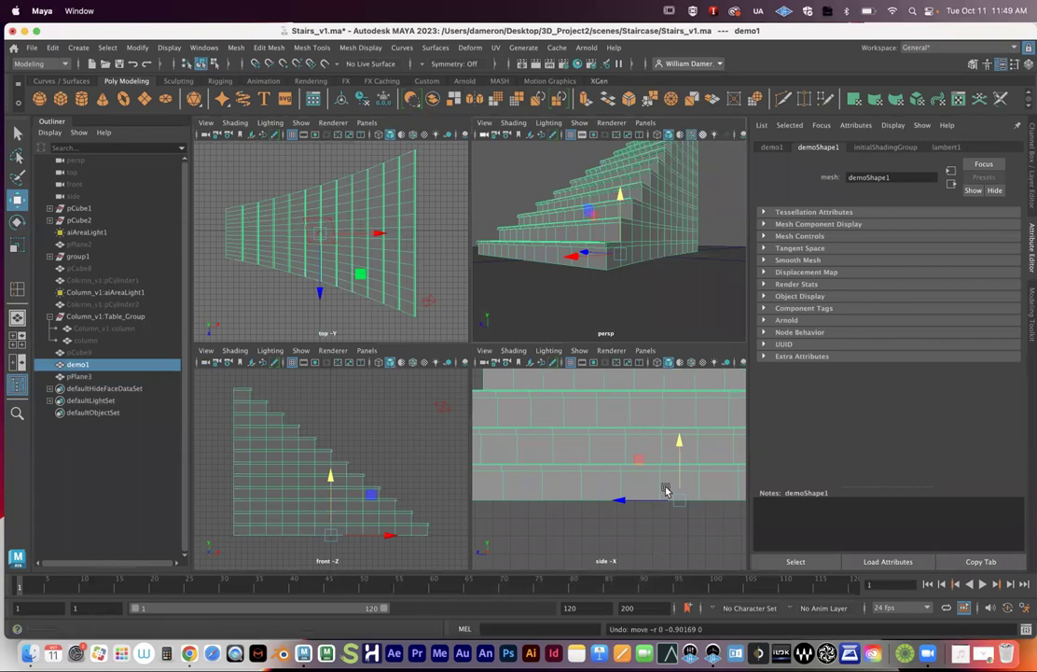
key("space")
middle_click_drag(482, 488, 505, 467, "alt")
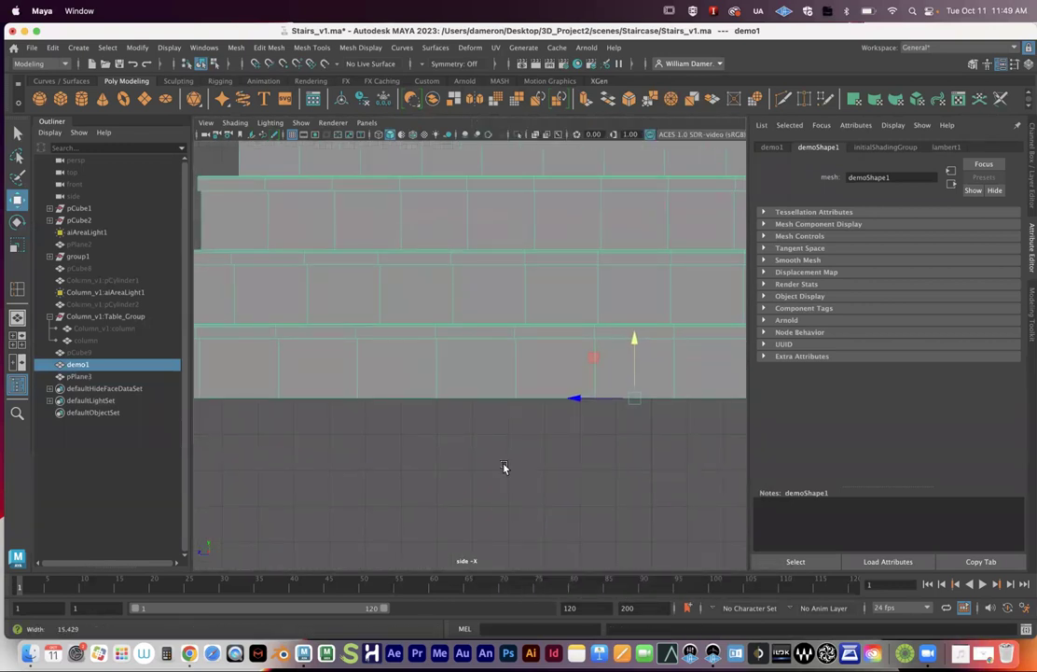
right_click_drag(505, 468, 677, 470, "alt")
middle_click_drag(676, 470, 365, 344, "alt")
right_click_drag(365, 345, 773, 419, "alt")
middle_click_drag(644, 406, 482, 385, "alt")
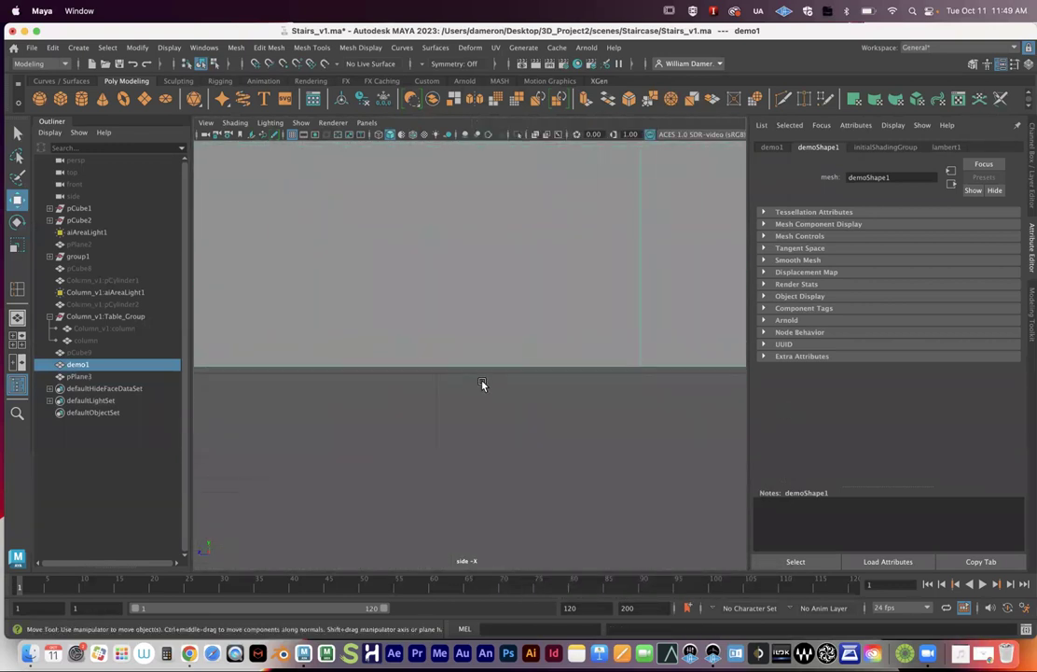
left_click(490, 374, "shift")
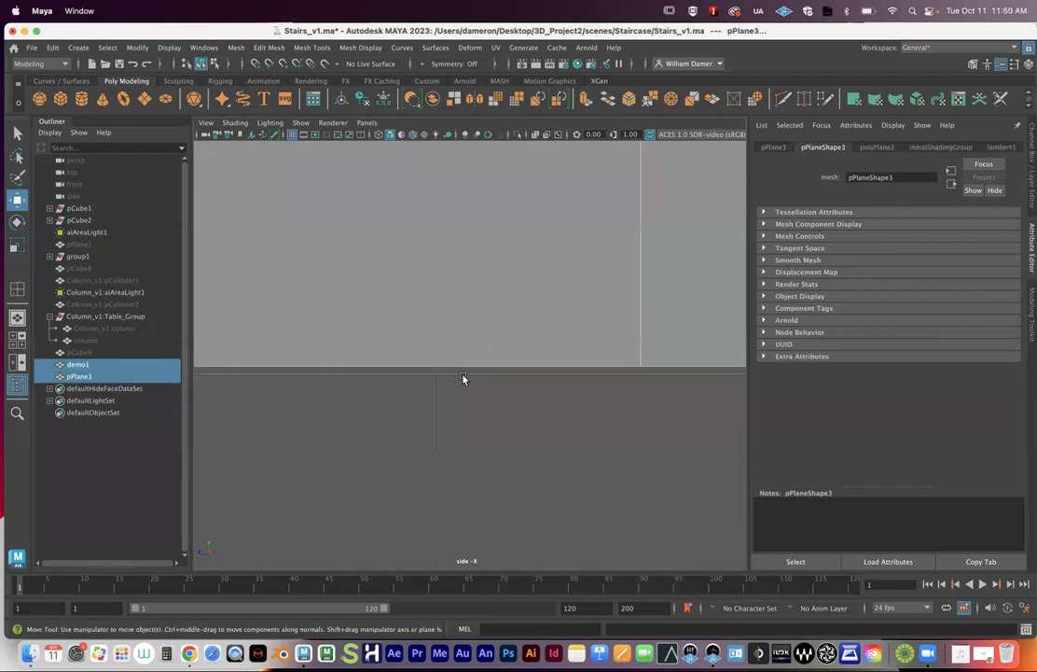
Examine the staircase standing on the ground plane from the side and the front in the perspective view
key("space")
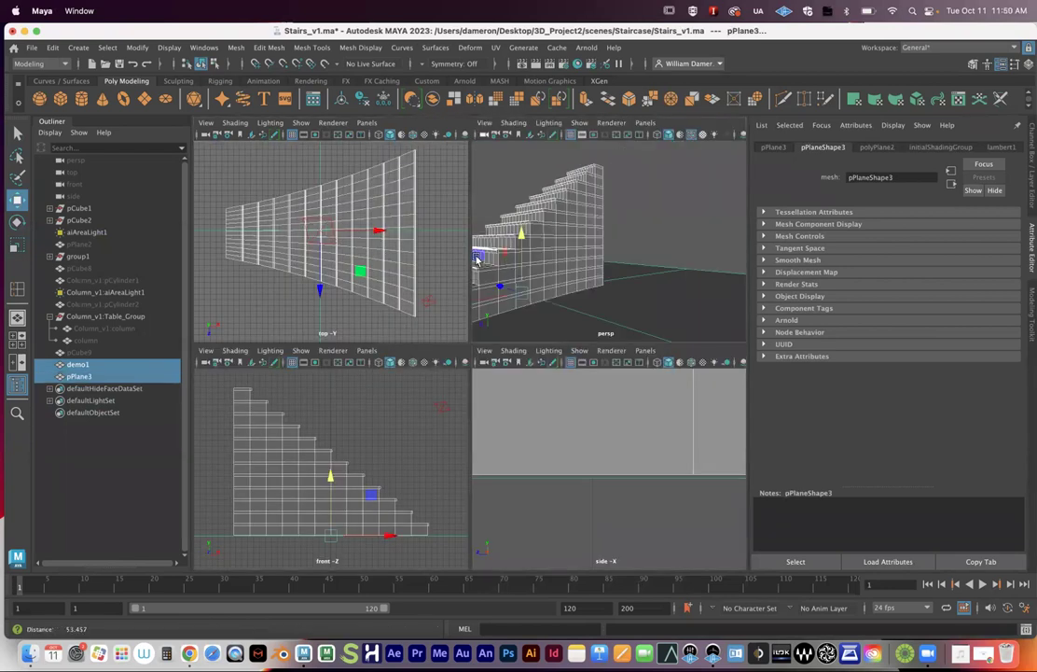
right_click_drag(476, 256, 401, 266, "alt")
key("space")
left_click_drag(562, 326, 518, 340, "alt")
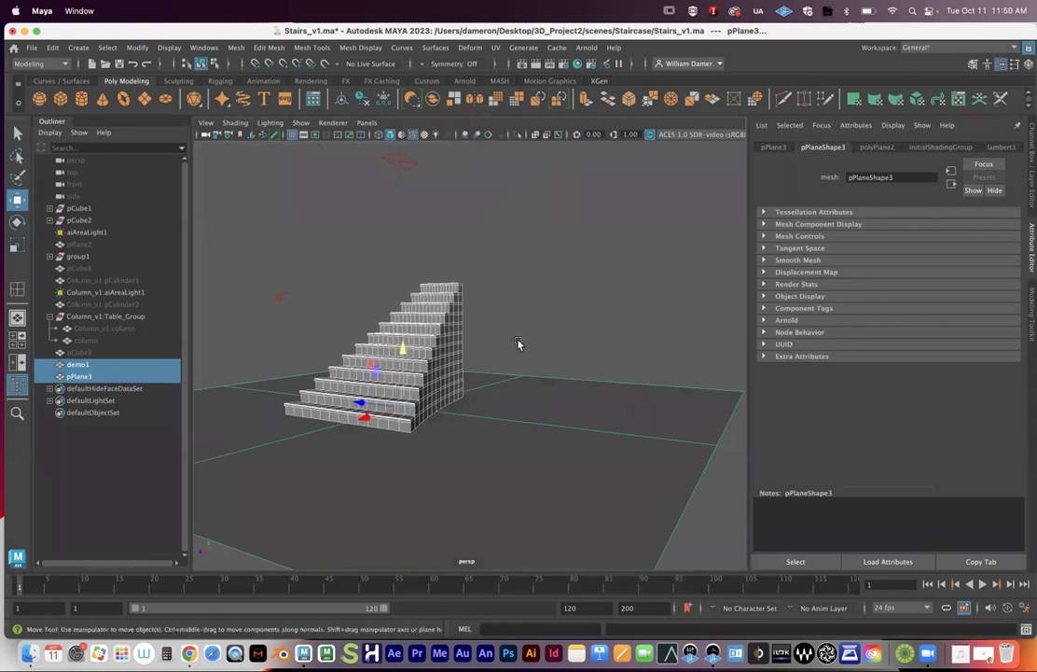
key("q")
middle_click_drag(382, 376, 423, 378, "alt")
right_click_drag(424, 378, 514, 410, "alt")
middle_click_drag(514, 409, 564, 405, "alt")
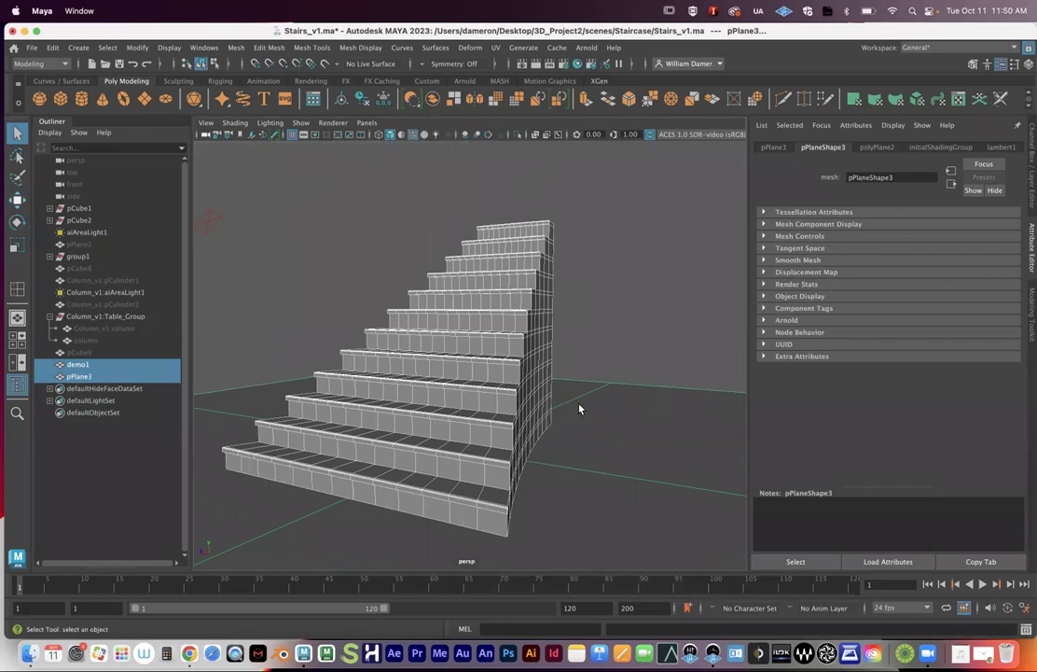
mouse_move(578, 398)
left_mouse_down("alt")
mouse_move(563, 408)
mouse_move(600, 407)
mouse_move(561, 412)
mouse_move(576, 416)
left_mouse_up("alt")
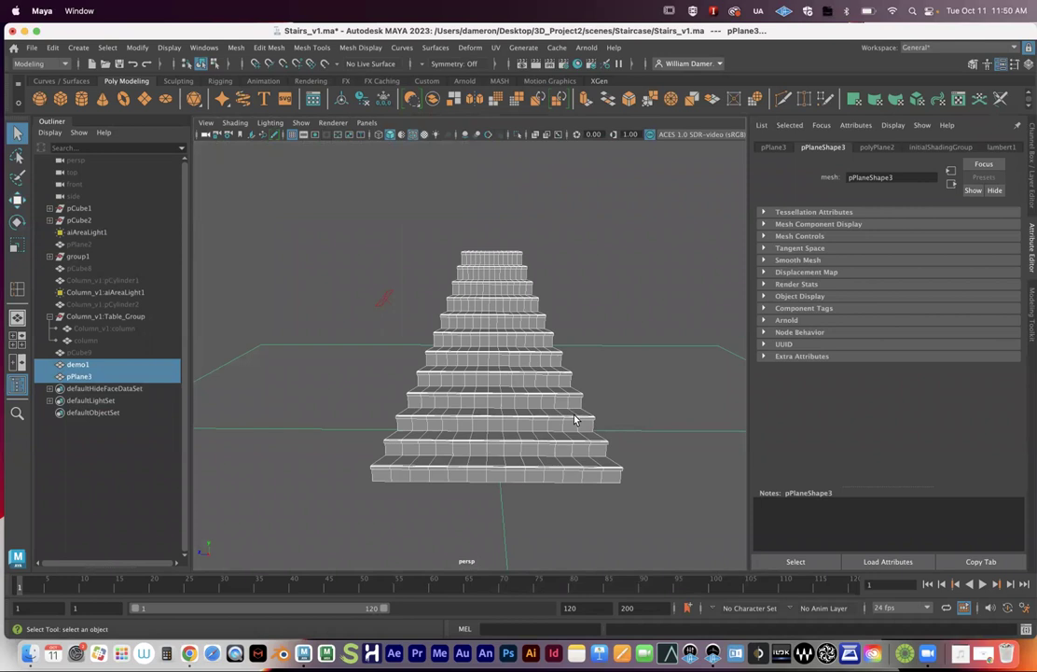
key("space")
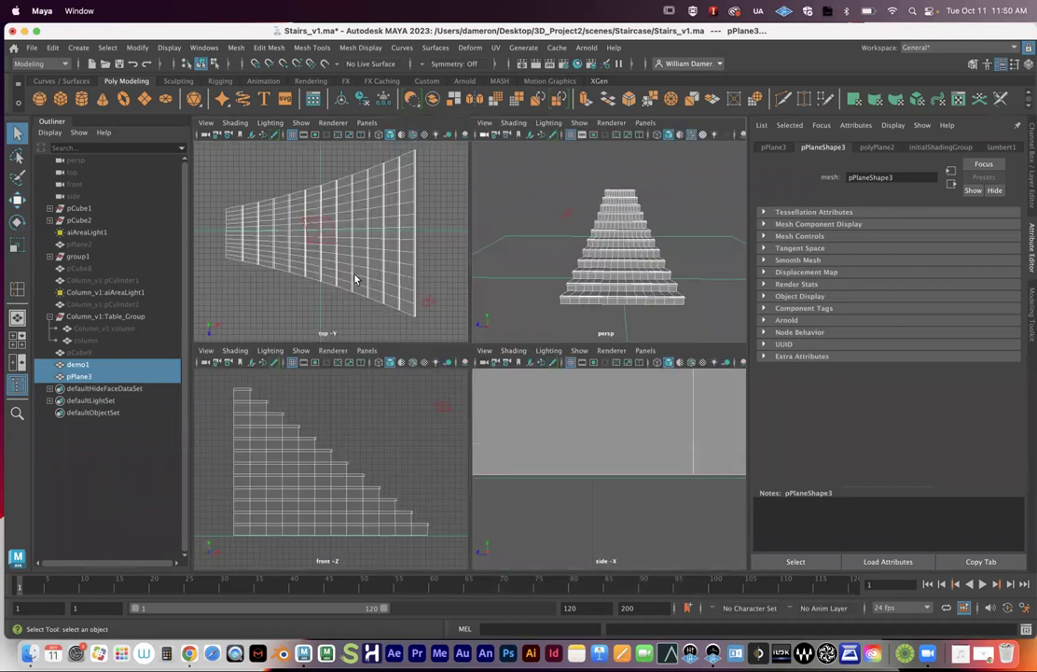
Select only the staircase in the top view and slide it along Z until it is centred on the grid's X axis
key("space")
middle_click_drag(527, 292, 550, 266, "alt")
right_click_drag(351, 304, 378, 259, "alt")
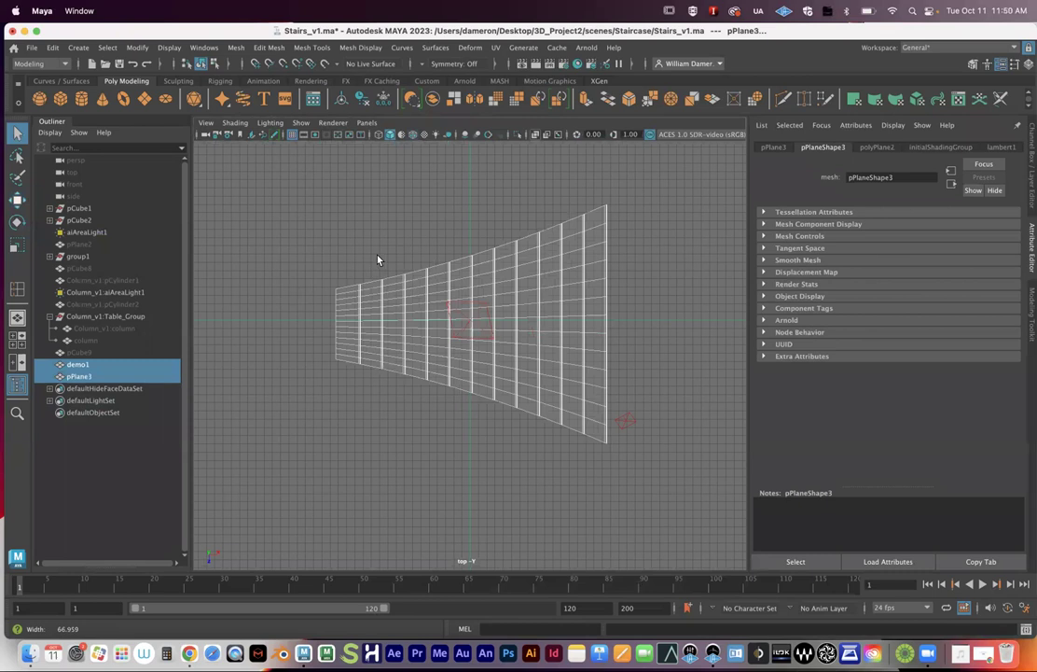
left_click(400, 312)
left_click(400, 312)
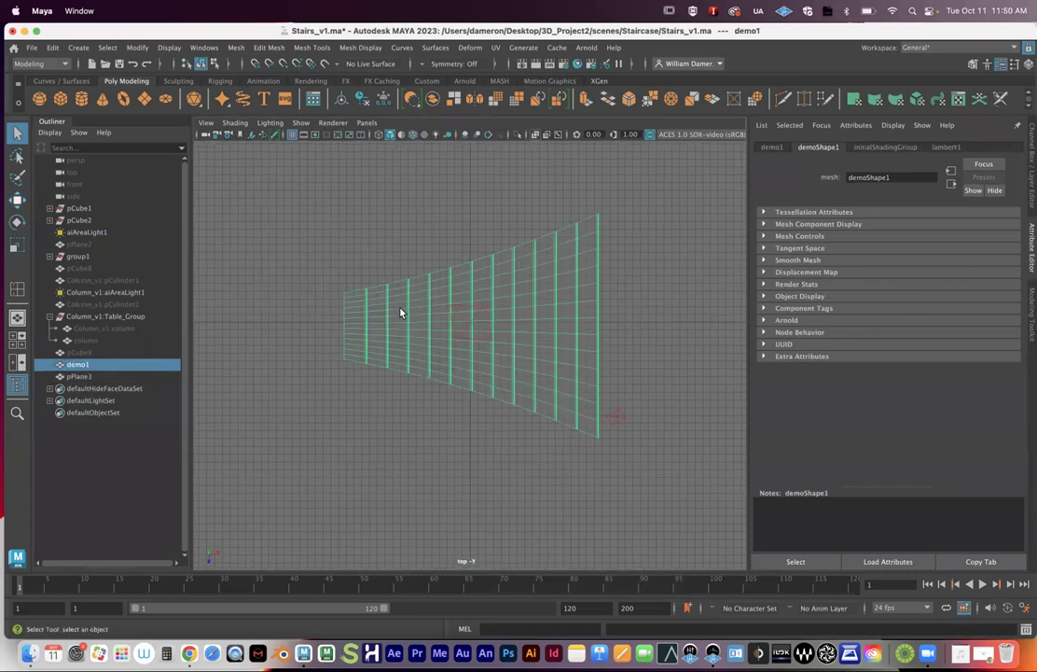
key("w")
left_click_drag(471, 385, 471, 377)
mouse_move(472, 376)
left_mouse_down()
mouse_move(477, 391)
mouse_move(482, 380)
mouse_move(472, 382)
left_mouse_up()
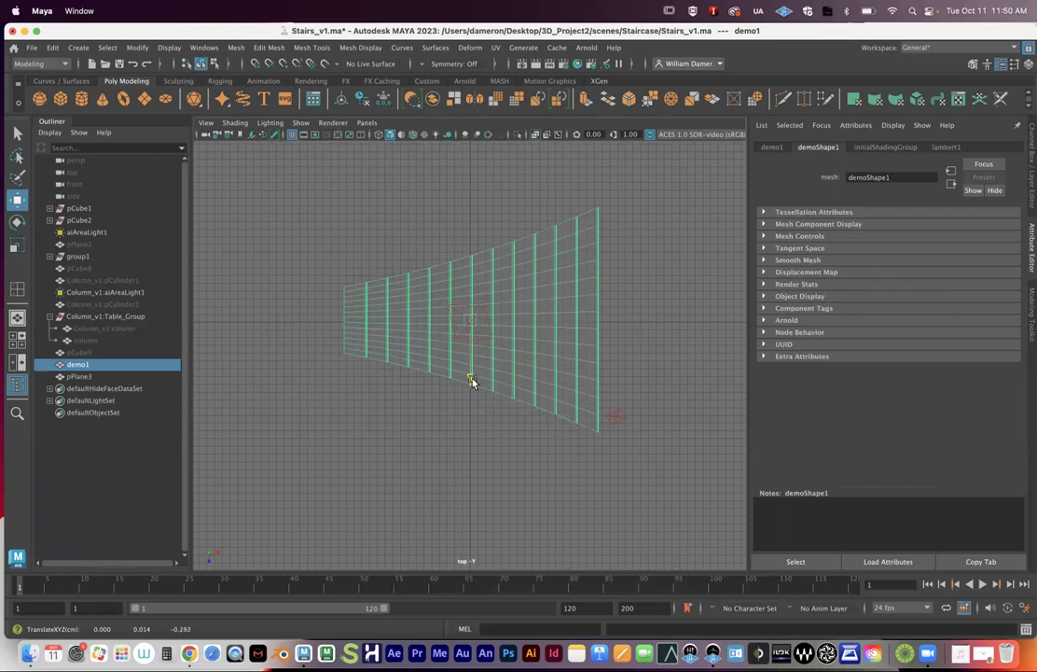
left_click_drag(472, 381, 470, 383)
key("space")
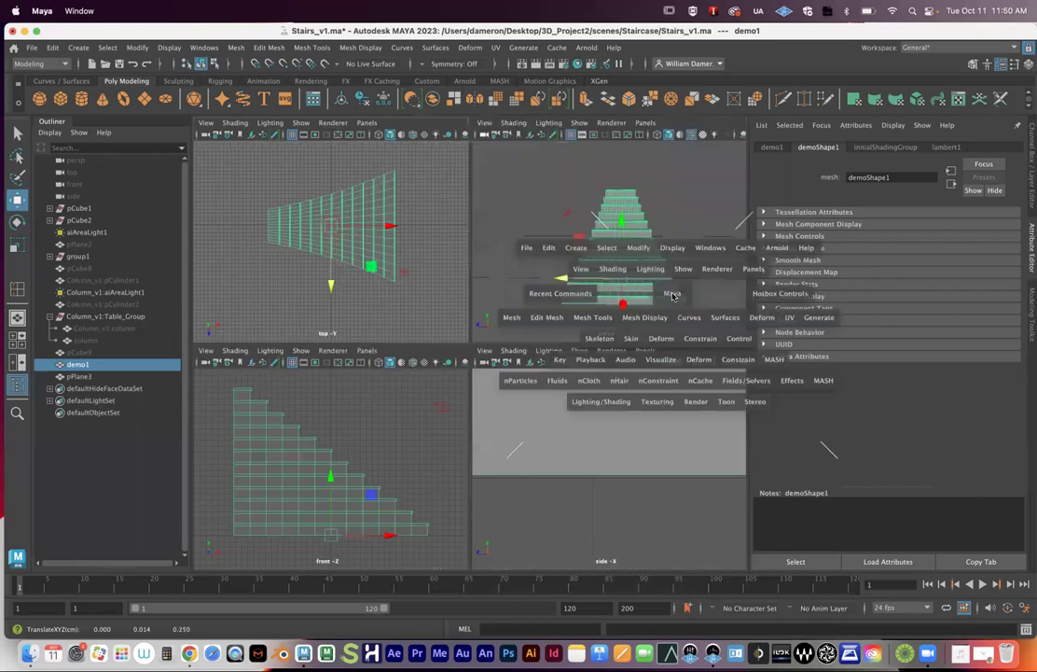
Examine the staircase on the ground plane from the front and the sides in the perspective view
key("space")
key("q")
middle_click_drag(602, 415, 600, 395, "alt")
right_click_drag(599, 396, 532, 375, "alt")
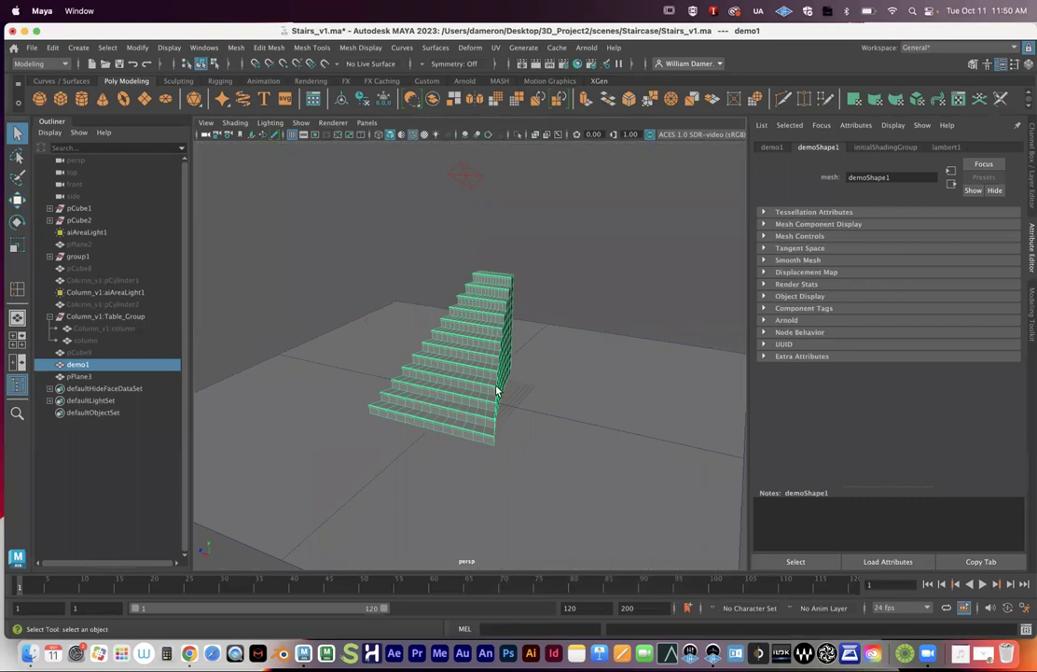
left_click_drag(449, 394, 484, 413, "alt")
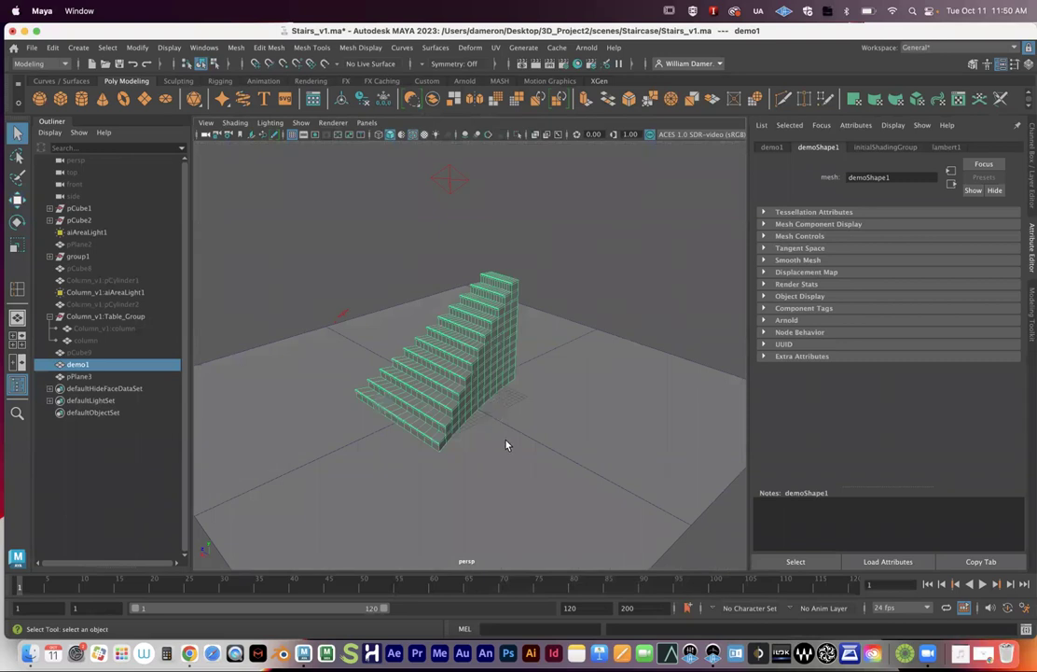
right_click_drag(507, 442, 542, 400, "alt")
left_click_drag(542, 399, 327, 424, "alt")
right_click_drag(327, 424, 317, 247)
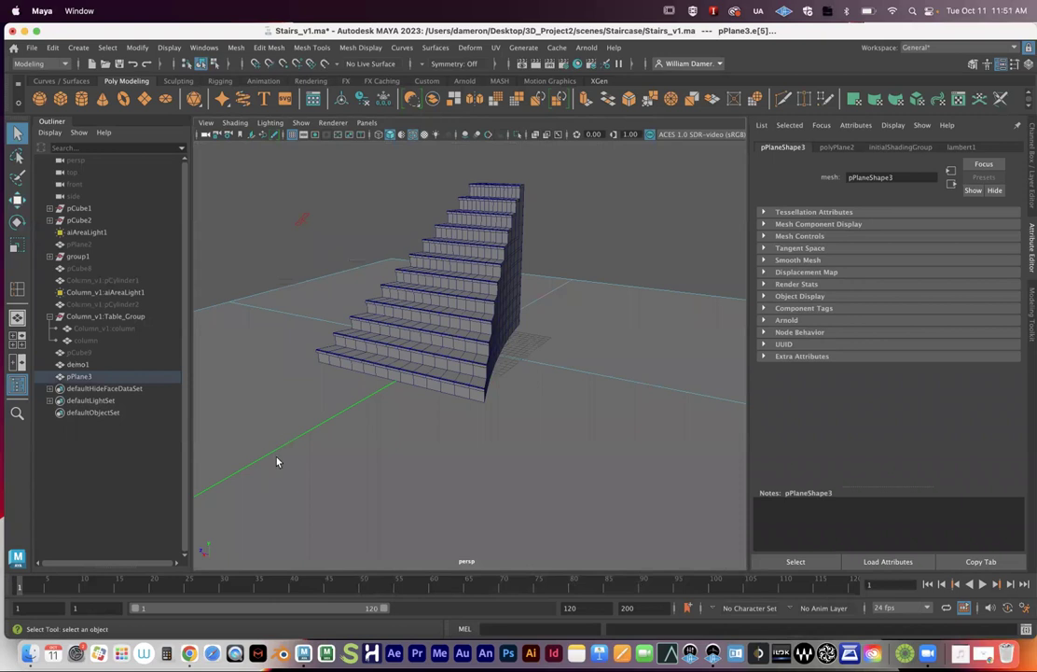
left_click_drag(499, 305, 466, 319, "alt")
right_click_drag(451, 273, 509, 255)
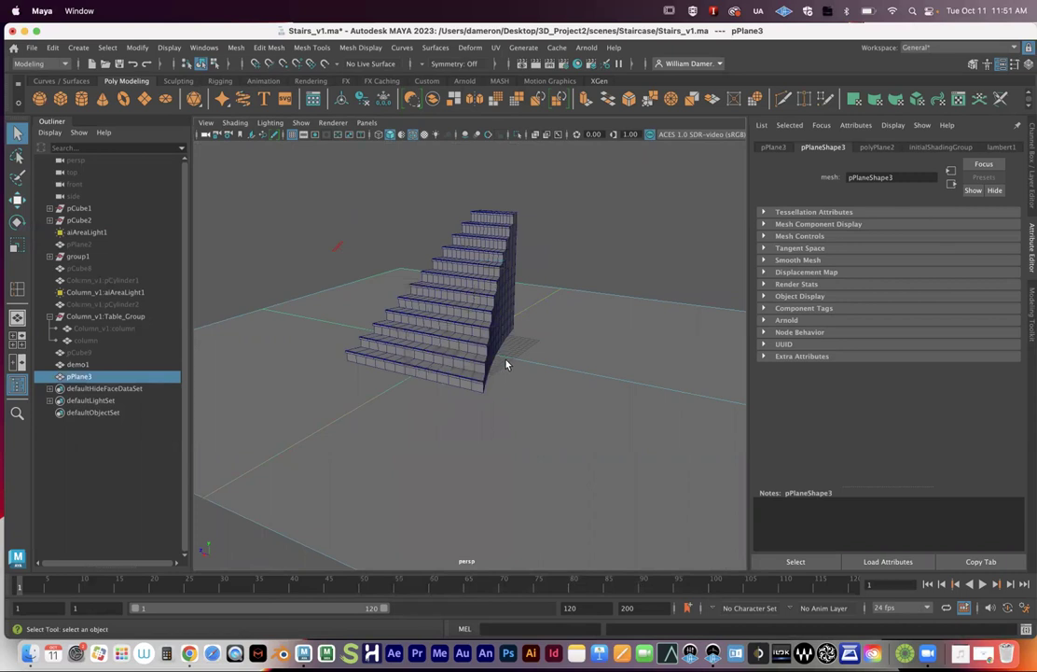
Create a polygon cube at the origin inside the staircase and start moving it with the Move tool
left_click(61, 99)
left_click_drag(368, 279, 476, 372, "alt")
key("w")
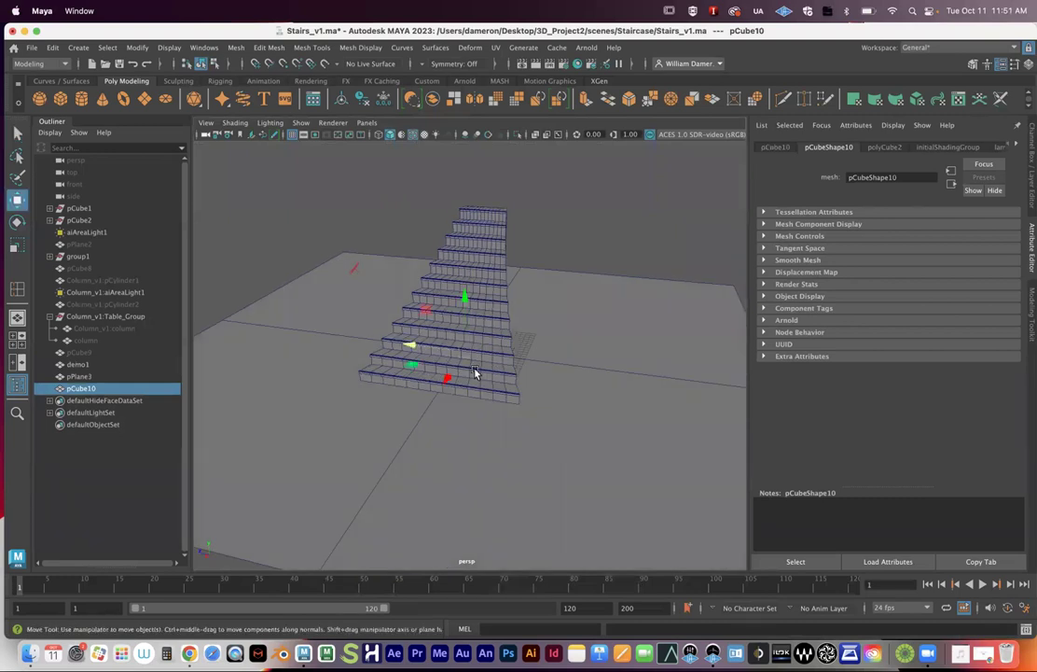
left_click_drag(415, 347, 562, 389)
left_click(563, 296)
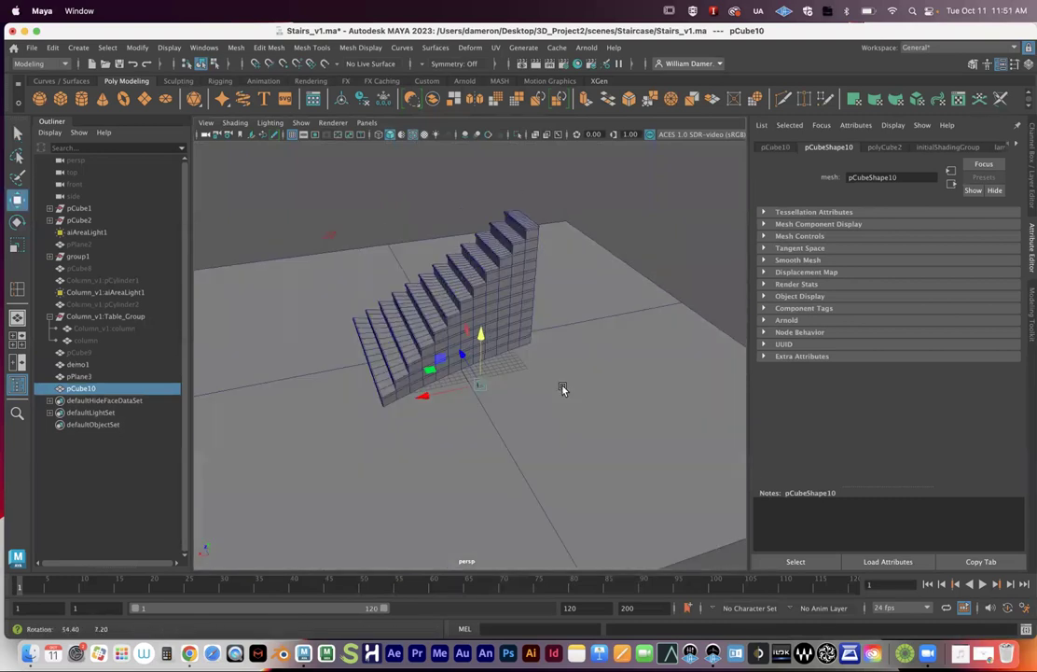
Scale the cube beside the stairs along its X axis into a long, thin bar spanning the staircase's length, about 38 times its original length
key("e")
key("r")
left_click_drag(423, 387, 124, 483)
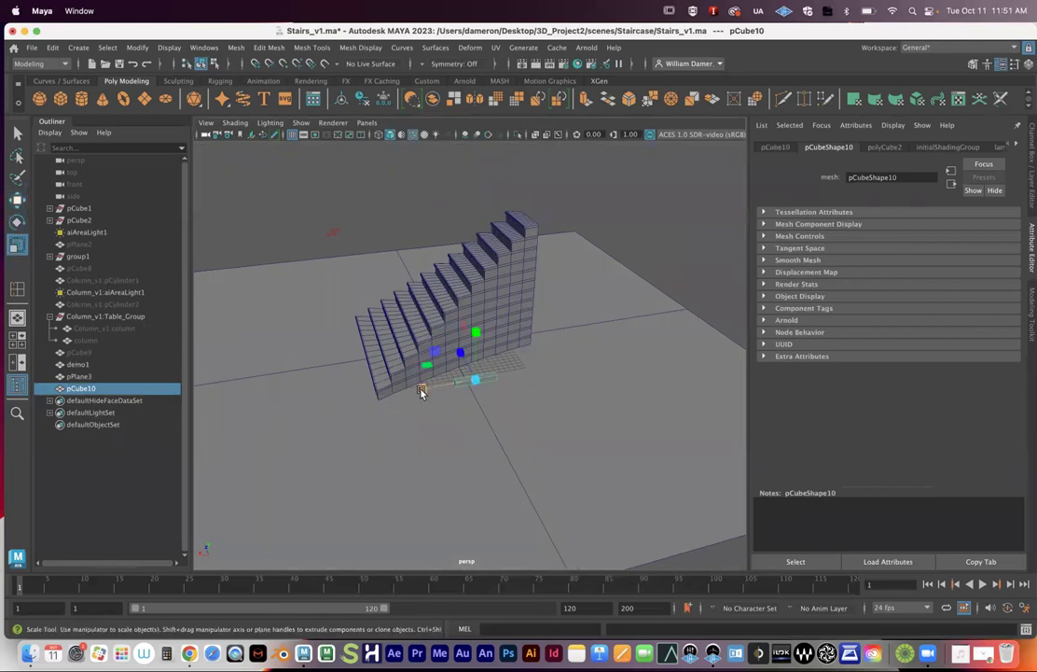
left_click_drag(425, 395, 295, 468)
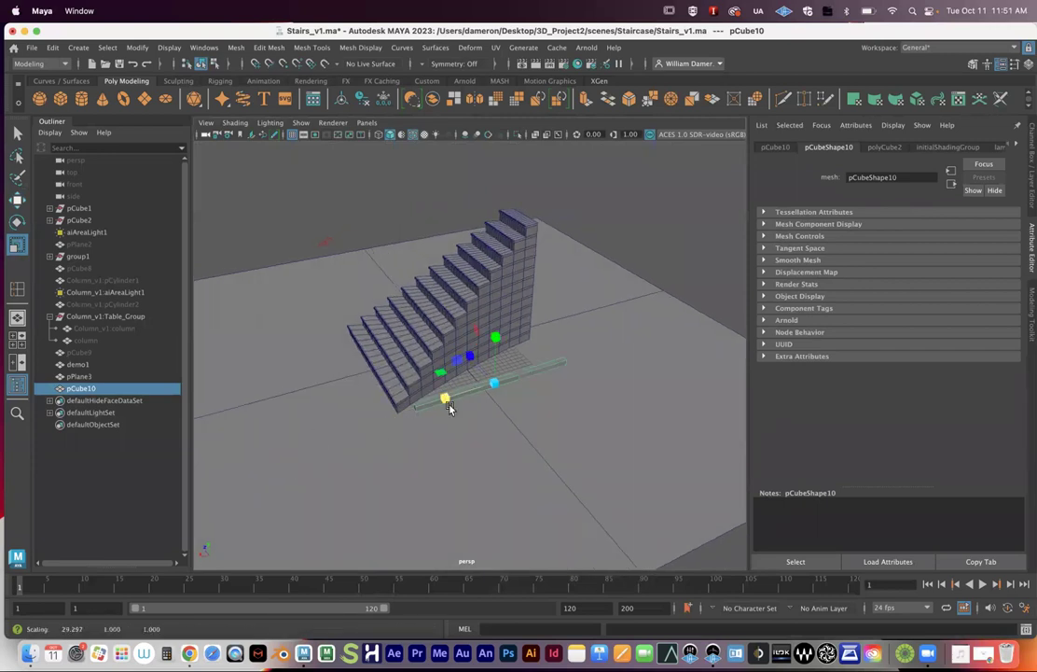
left_click_drag(433, 412, 475, 417, "alt")
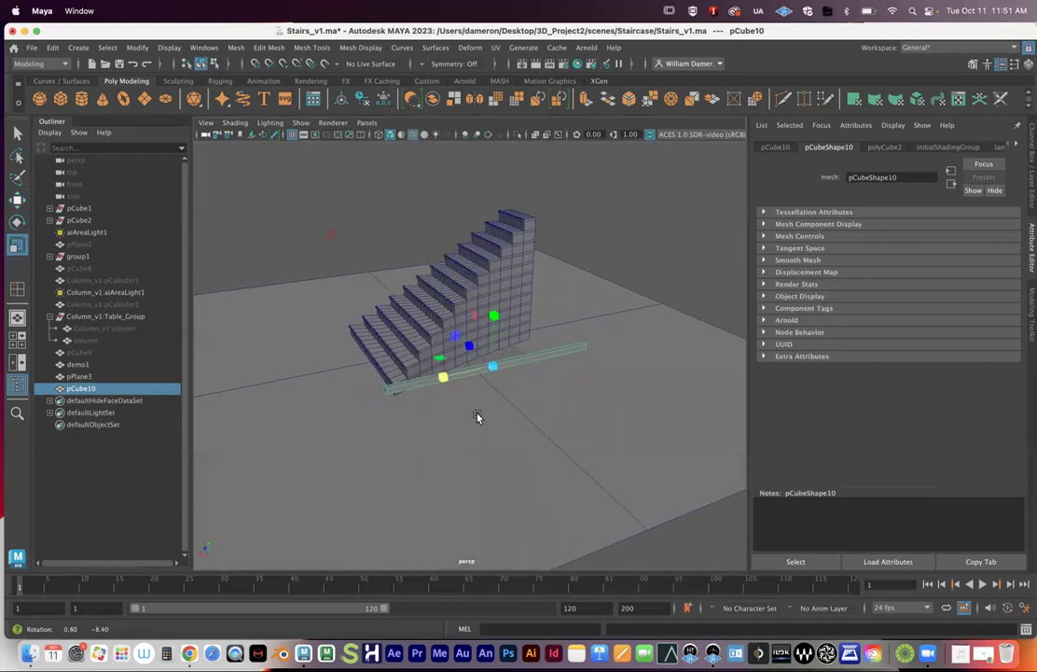
Widen the long bar along its Z axis by a factor of about 2.05 and leave the Scale tool
scroll(475, 417, "up", 5)
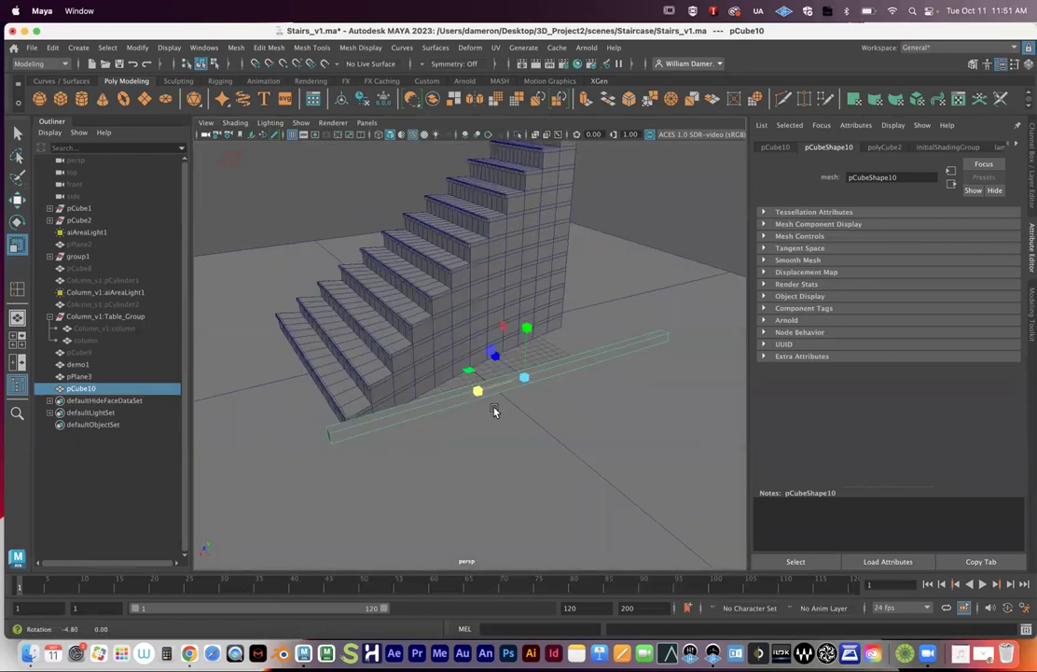
middle_click_drag(489, 409, 484, 419, "alt")
left_click_drag(501, 346, 456, 341)
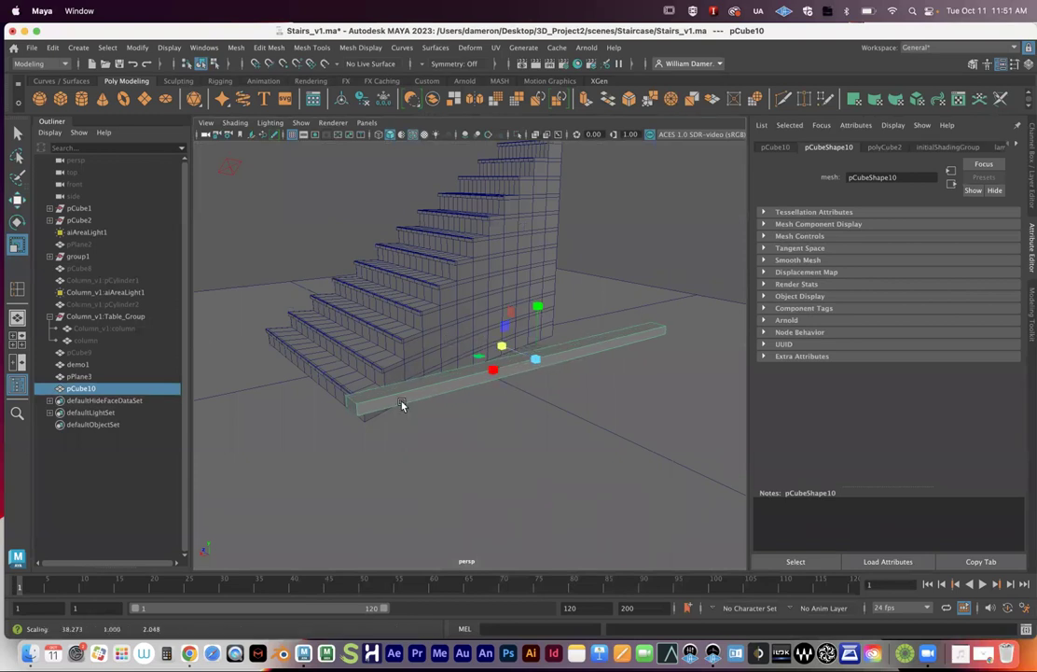
left_click_drag(400, 408, 413, 399, "alt")
middle_click_drag(452, 394, 446, 414, "alt")
scroll(606, 433, "up", 4)
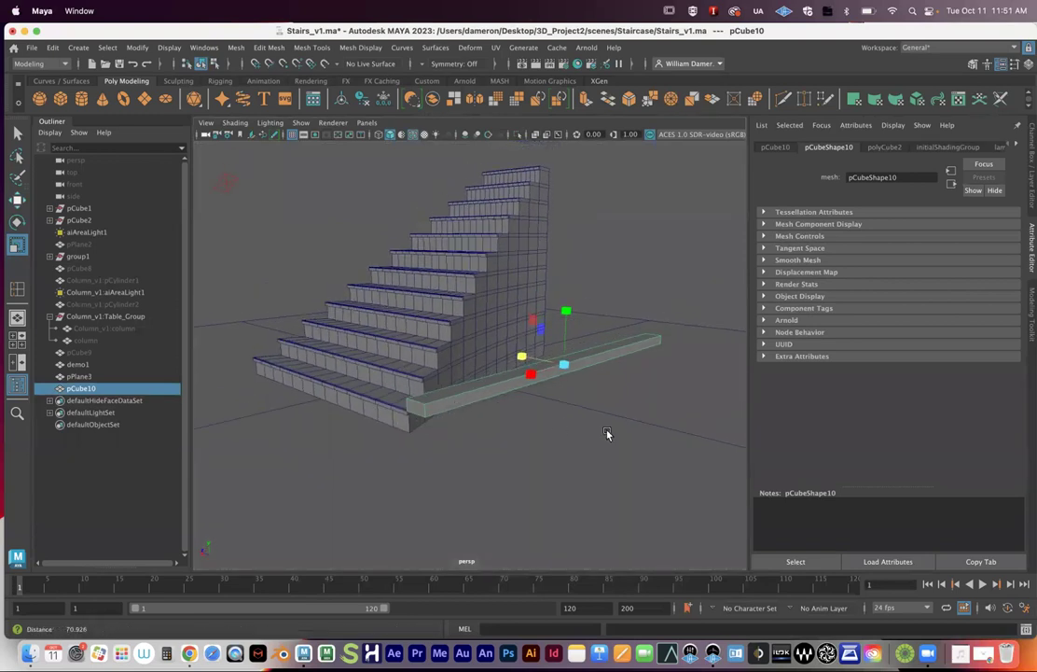
key("q")
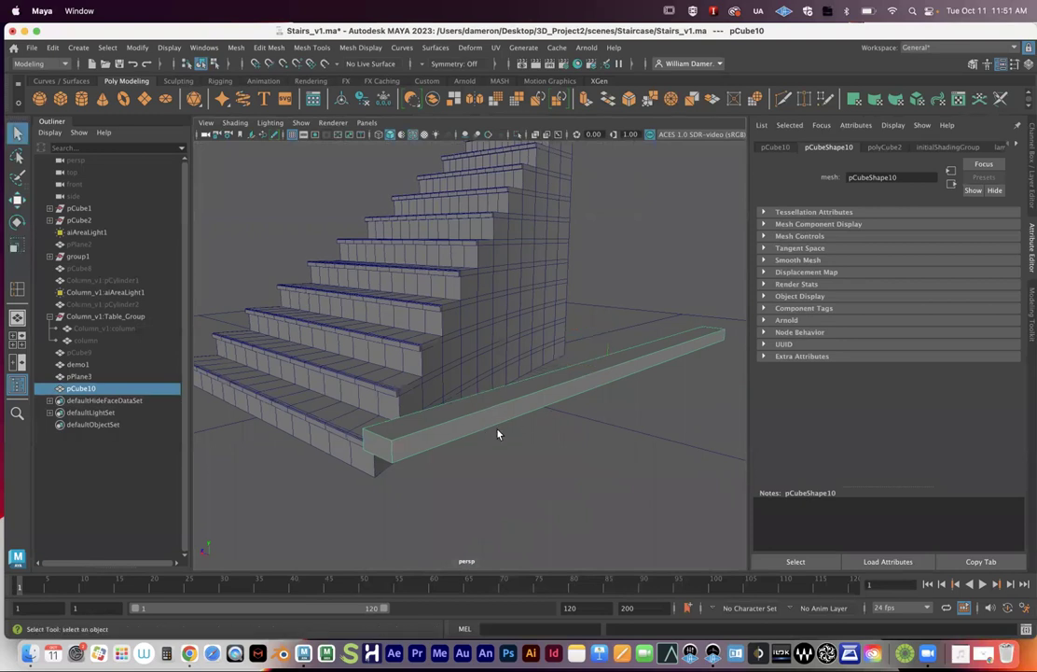
Examine the straight bar against the curved side of the staircase from above and from the side
left_click_drag(498, 432, 526, 430, "alt")
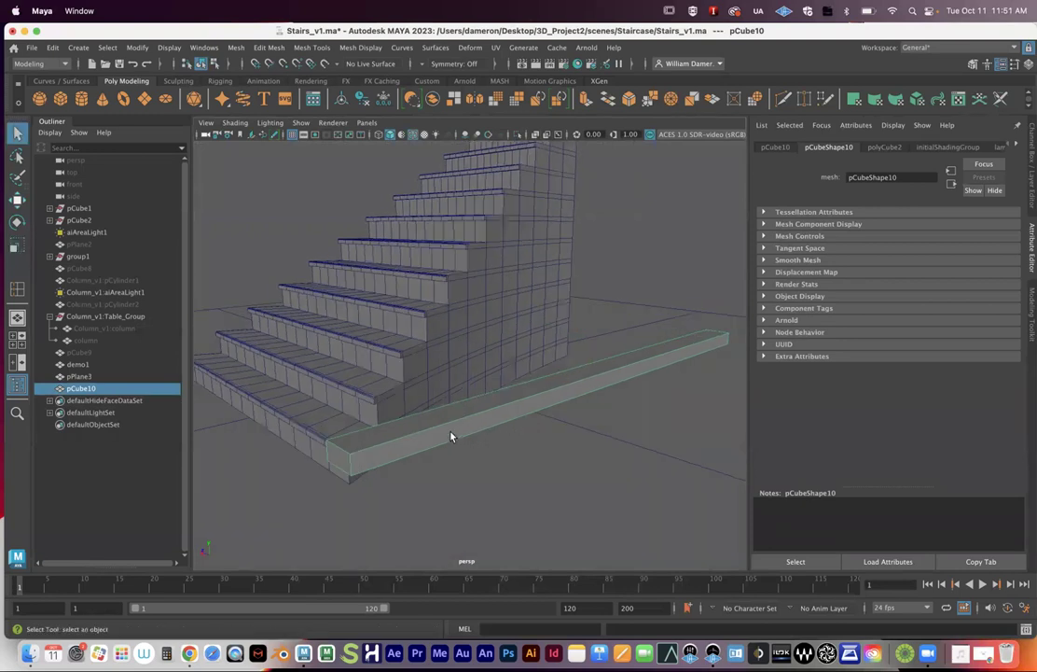
scroll(481, 434, "down", 3)
scroll(438, 410, "down", 3)
left_click_drag(455, 400, 530, 489, "alt")
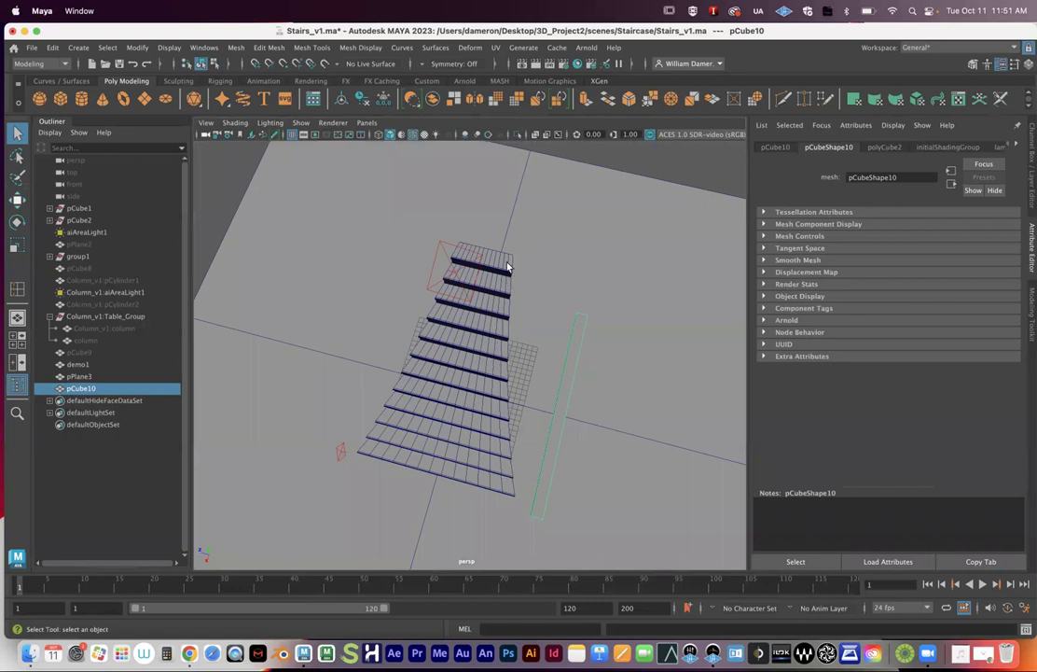
left_click_drag(553, 463, 466, 418, "alt")
right_click_drag(465, 418, 579, 444, "alt")
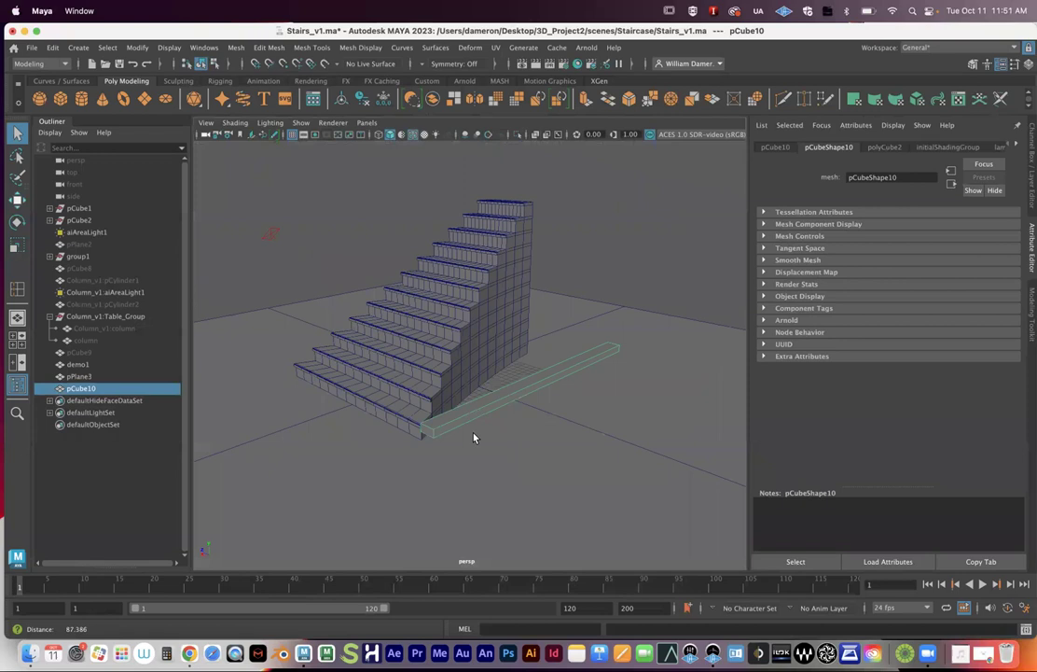
left_click_drag(473, 436, 510, 424, "alt")
mouse_move(509, 424)
right_mouse_down("alt")
mouse_move(447, 413)
mouse_move(514, 419)
right_mouse_up("alt")
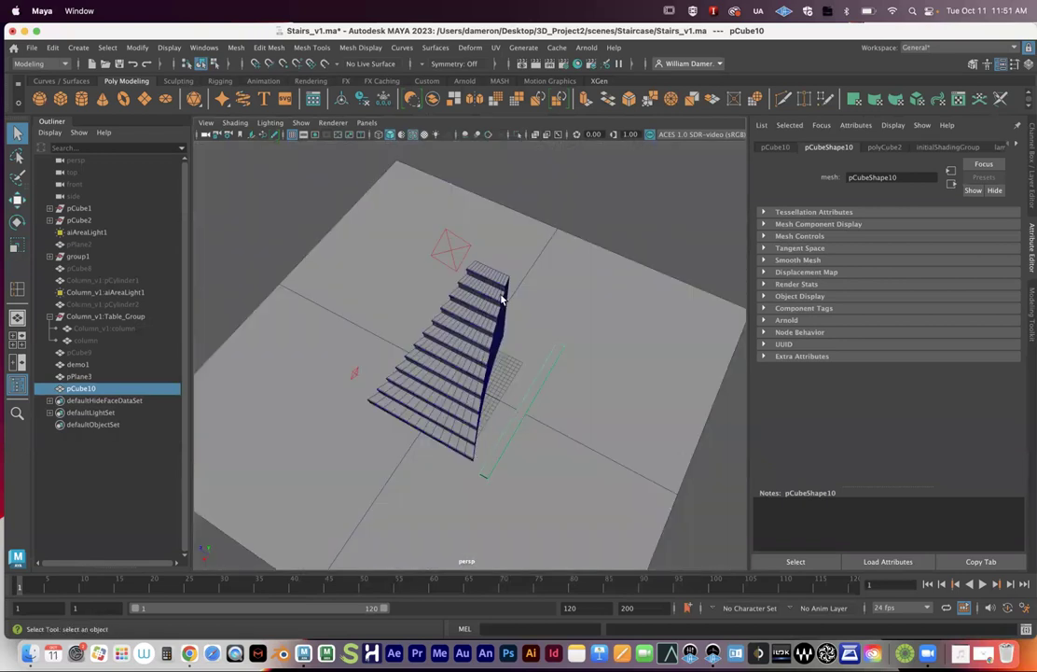
left_click_drag(597, 382, 512, 422, "alt")
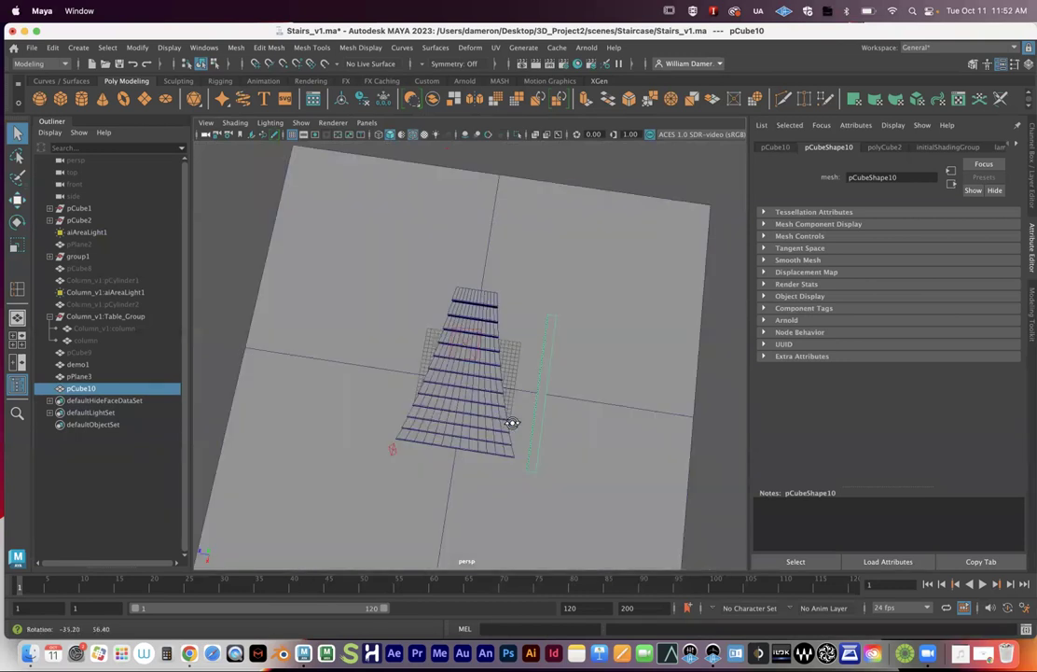
left_click_drag(560, 449, 652, 368, "alt")
Set the bar's width subdivisions to 14, keeping the height and depth subdivisions at 1
left_click(880, 147)
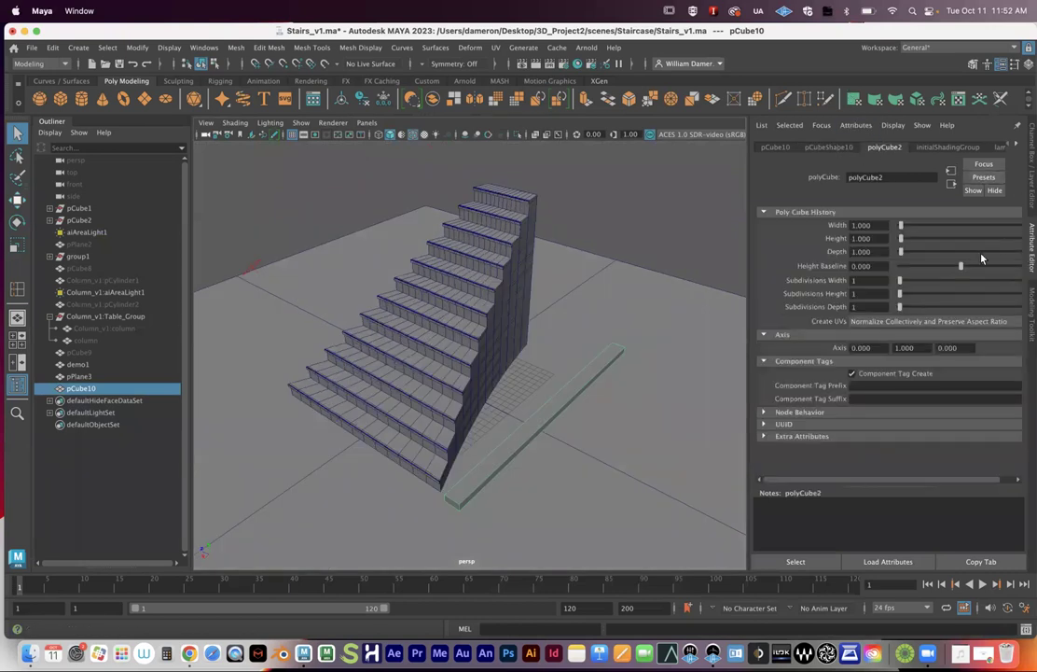
left_click_drag(901, 294, 908, 309)
key("super+z")
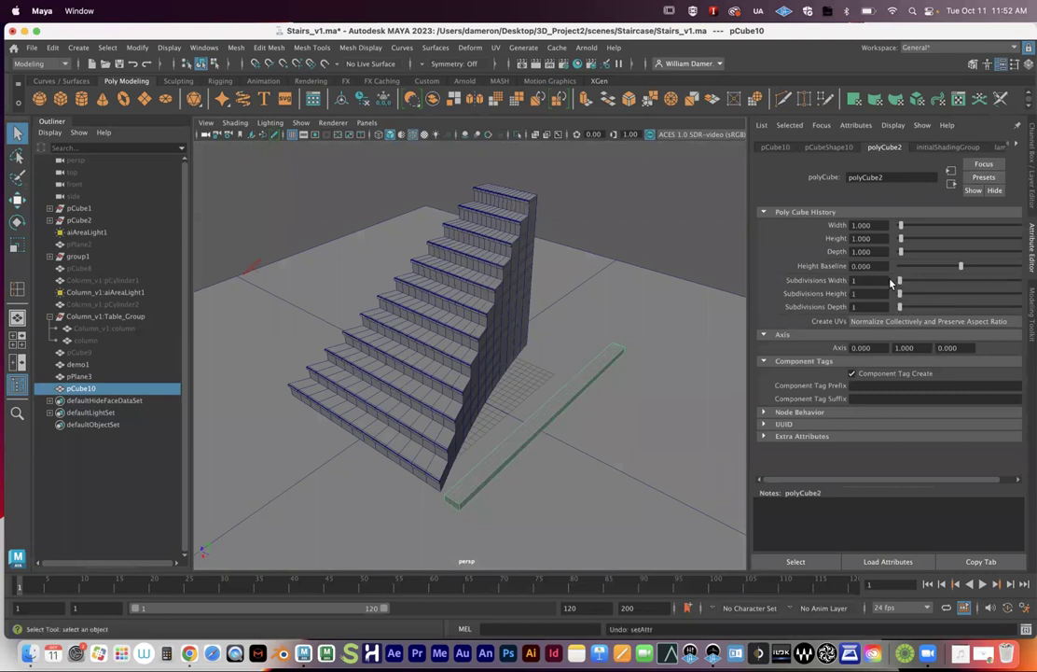
left_click_drag(903, 283, 918, 282)
left_click_drag(624, 410, 690, 378, "alt")
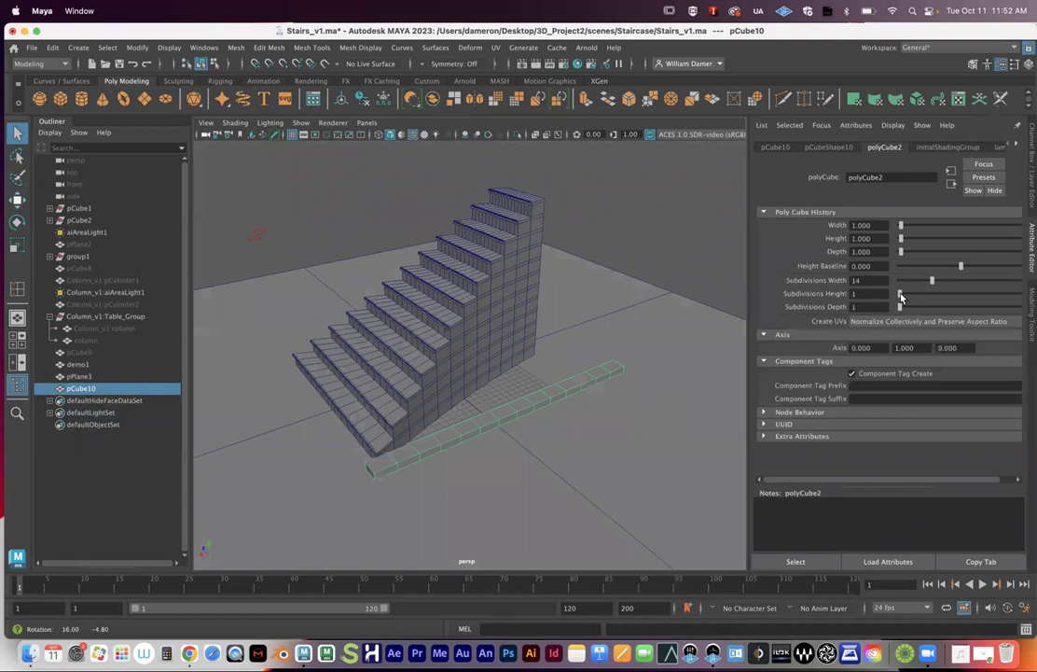
key("super+z")
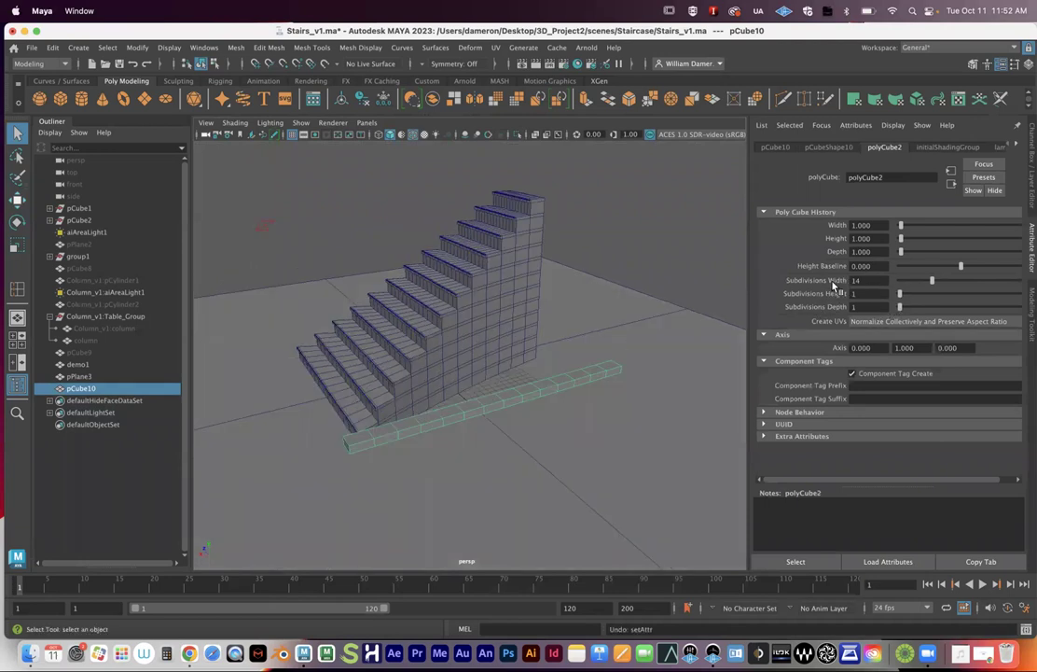
Examine the divisions along the bar and how it lines up with the side of the staircase
left_click_drag(576, 371, 614, 386, "alt")
left_click_drag(527, 355, 469, 317, "alt")
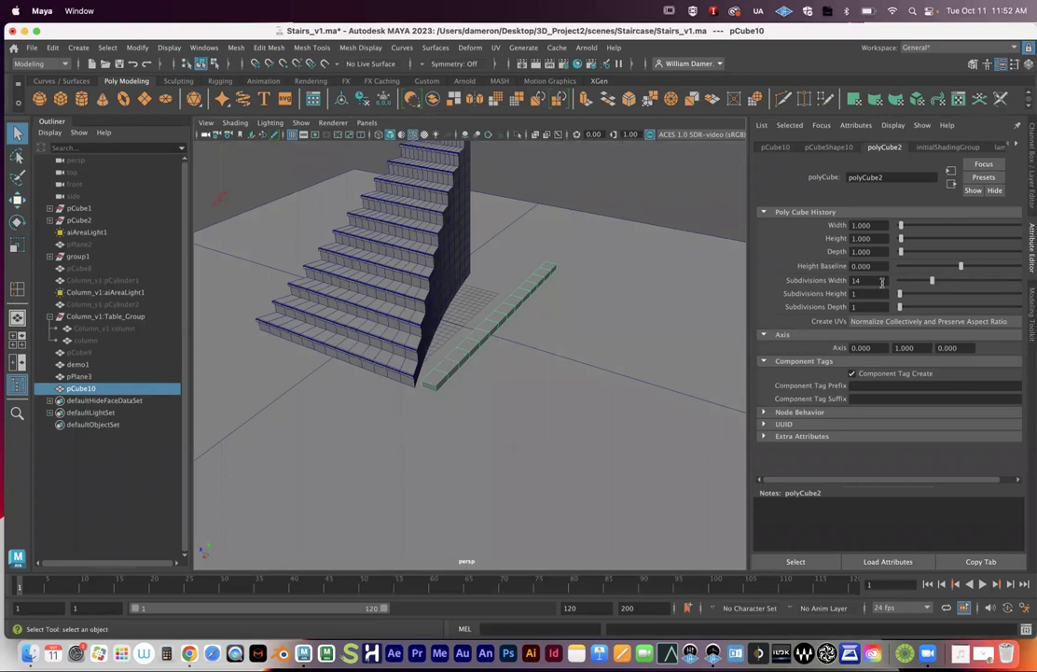
left_click_drag(635, 350, 447, 345, "alt")
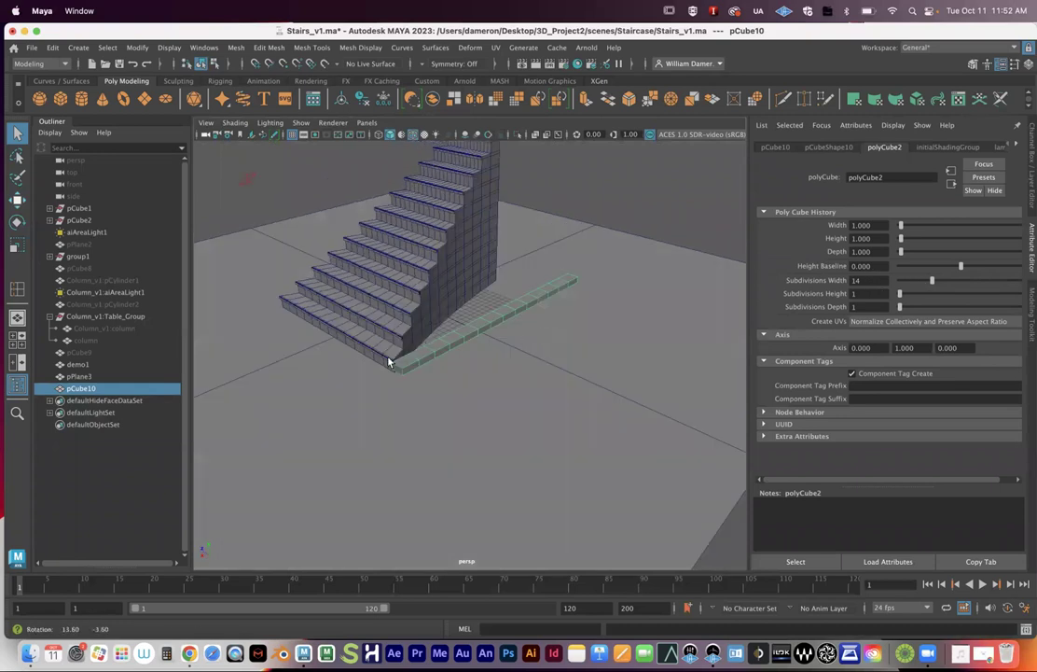
scroll(392, 363, "up", 5)
scroll(441, 350, "down", 1)
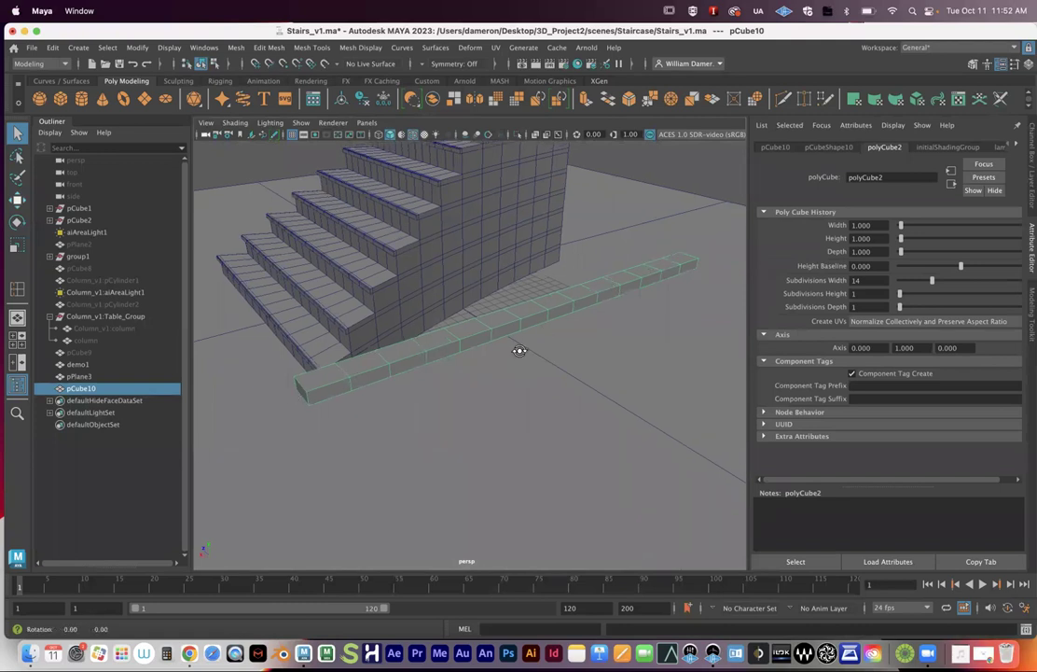
scroll(466, 353, "up", 3)
left_click_drag(480, 357, 436, 354, "alt")
left_click_drag(629, 284, 350, 357, "alt")
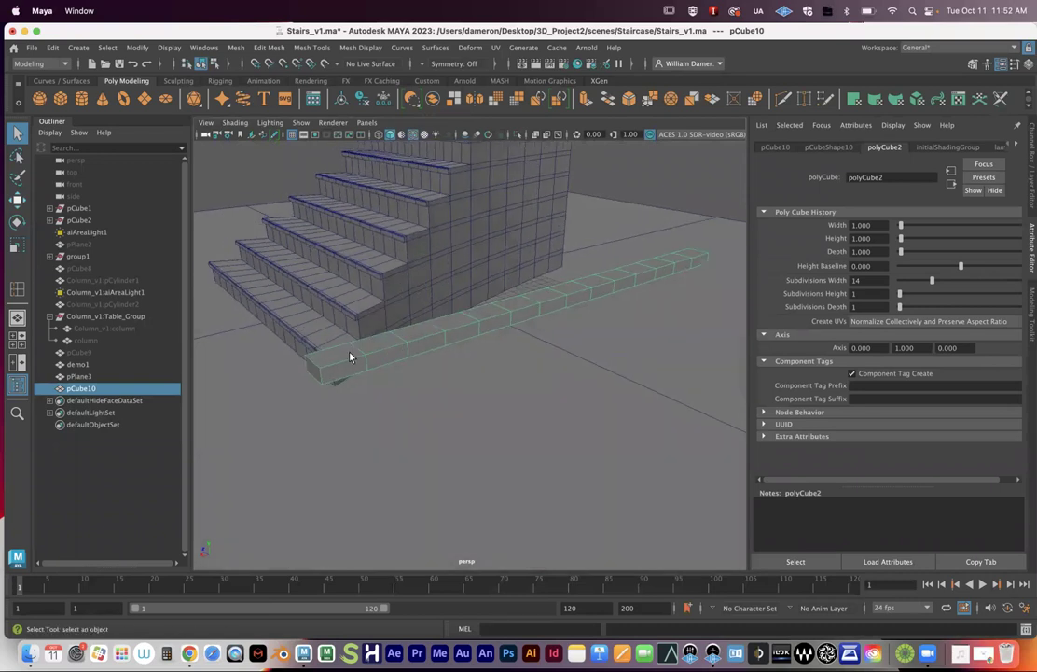
Switch the bar to face selection and select the lengthwise loop of faces running over its top, ends and underside
mouse_move(345, 358)
right_mouse_down()
mouse_move(345, 322)
mouse_move(351, 357)
right_mouse_up()
left_click_drag(351, 358, 455, 381, "alt")
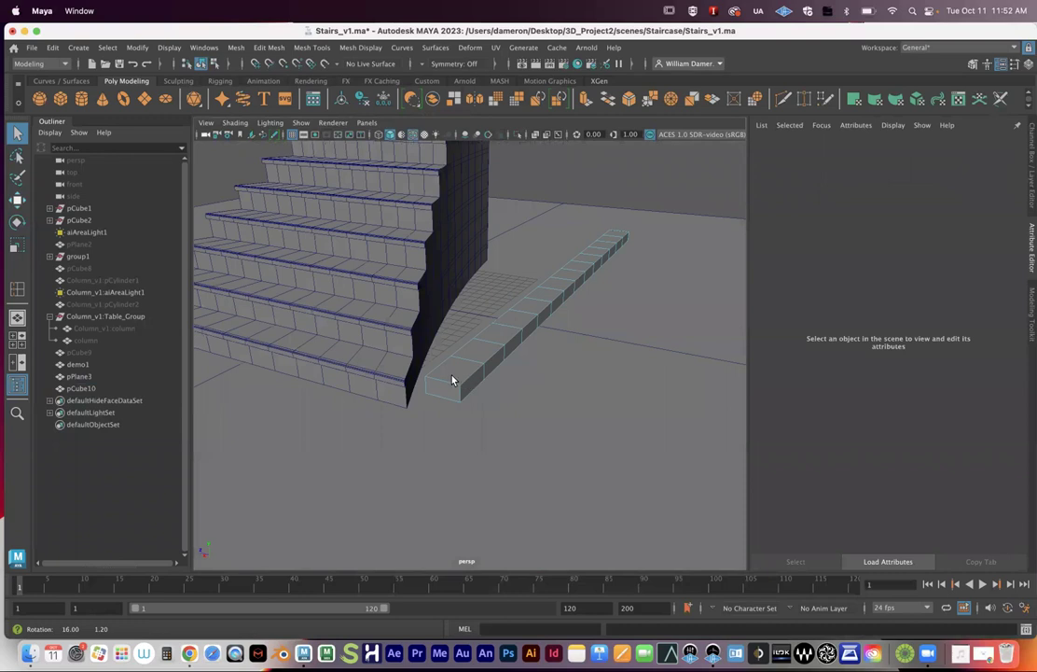
right_click_drag(460, 273, 460, 306)
left_click(457, 375)
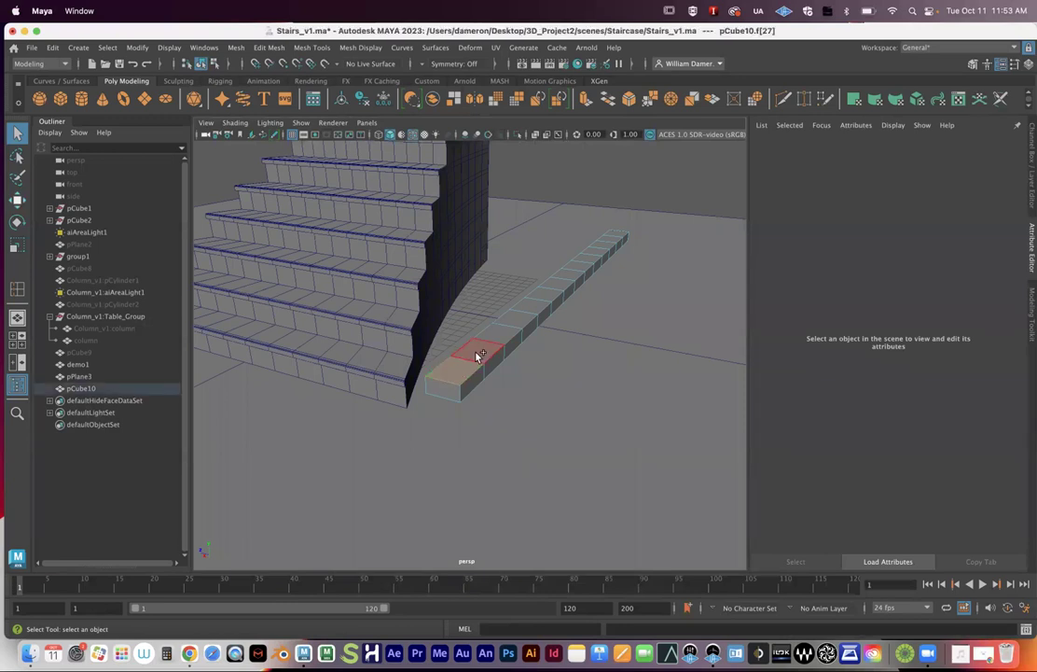
double_click(477, 357)
mouse_move(512, 417)
left_mouse_down("alt")
mouse_move(514, 401)
mouse_move(392, 410)
mouse_move(510, 422)
mouse_move(525, 409)
mouse_move(509, 415)
left_mouse_up("alt")
left_click(429, 361)
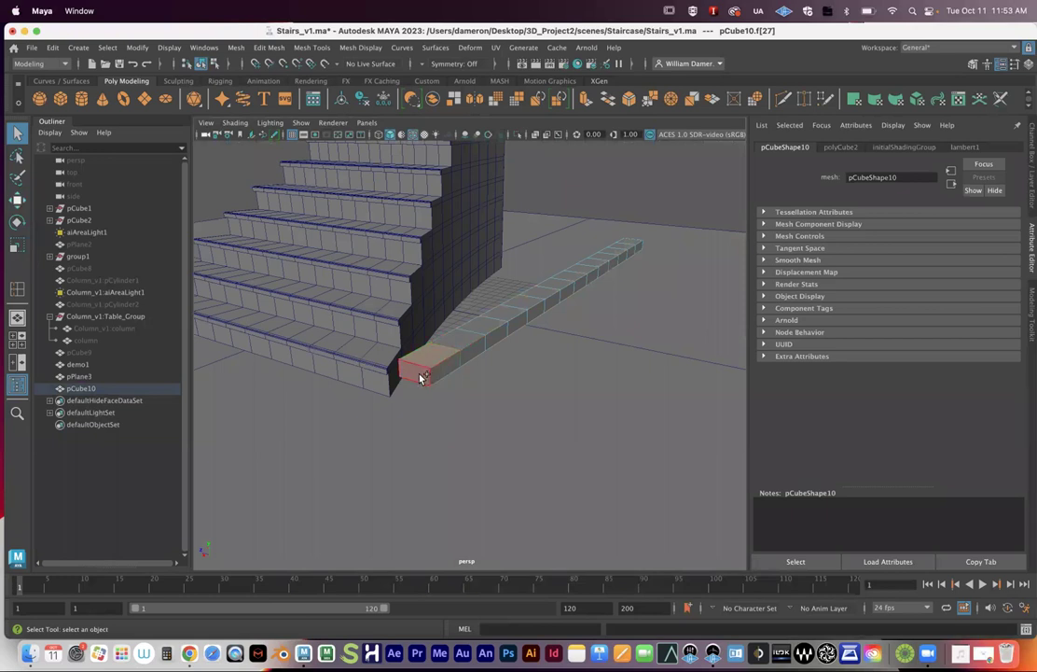
double_click(463, 338, "shift")
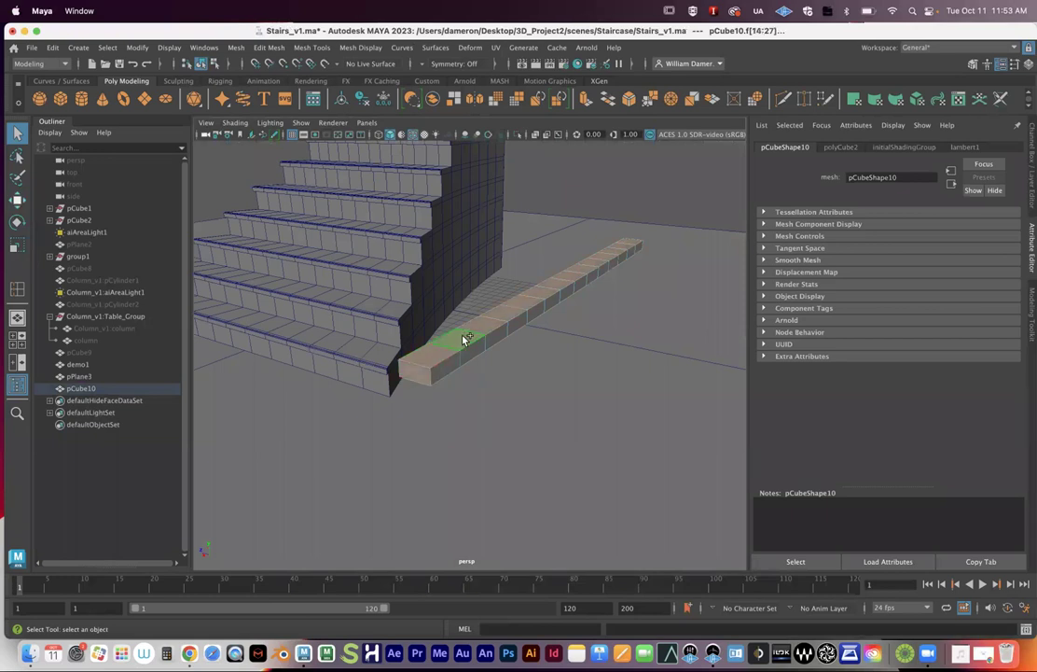
Remove the bar's two end faces from the selection, keeping only the 28 top and bottom faces
left_click_drag(527, 415, 521, 411, "alt")
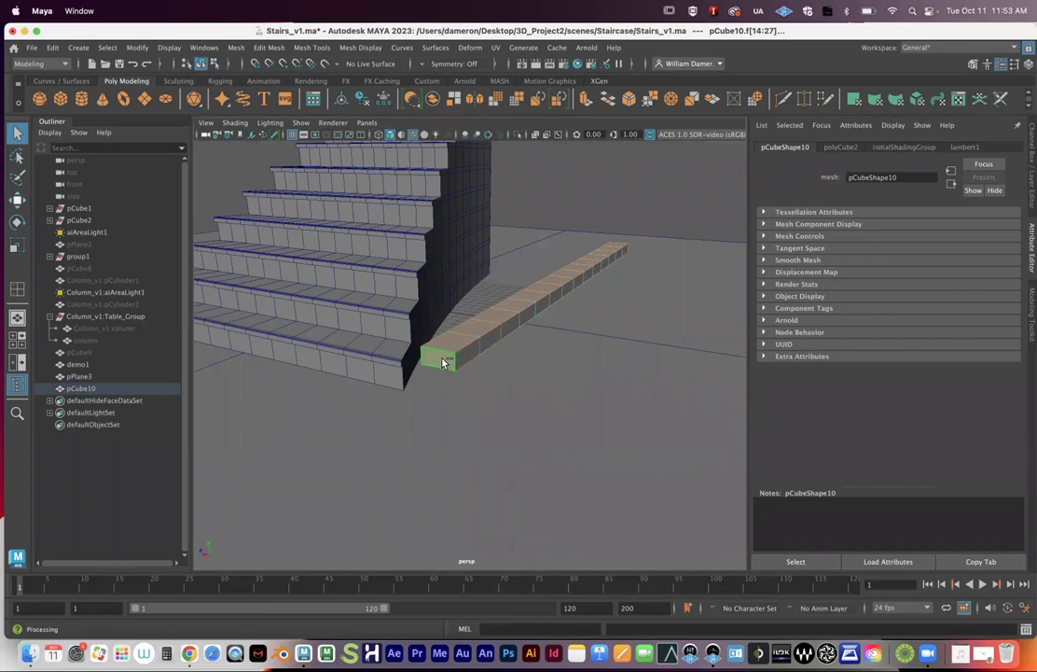
left_click_drag(620, 363, 590, 396, "alt")
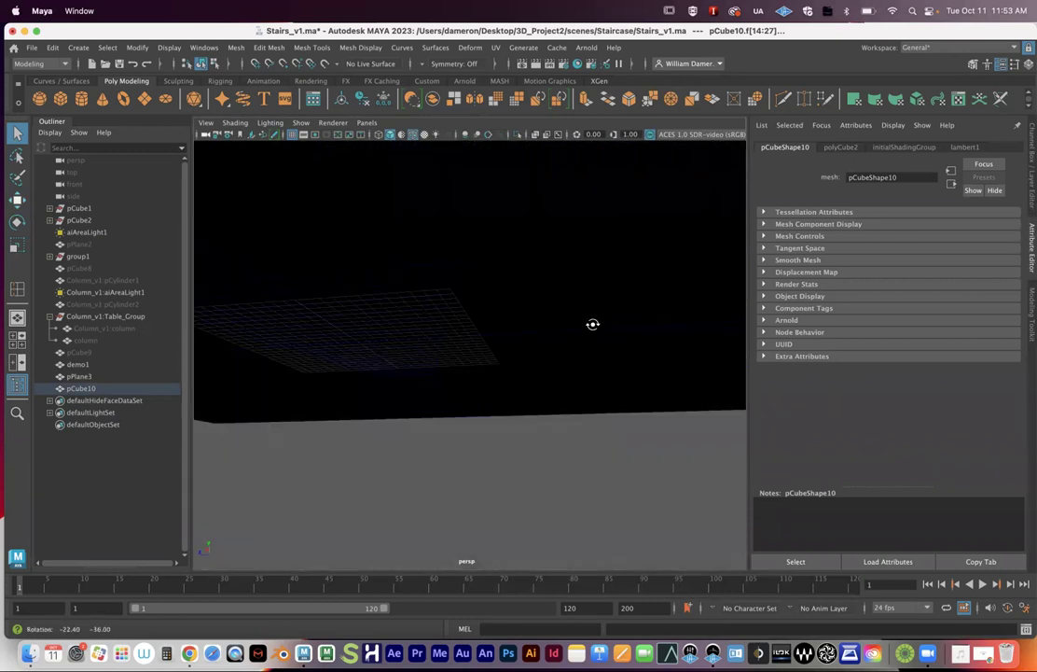
left_click_drag(592, 323, 428, 414, "alt")
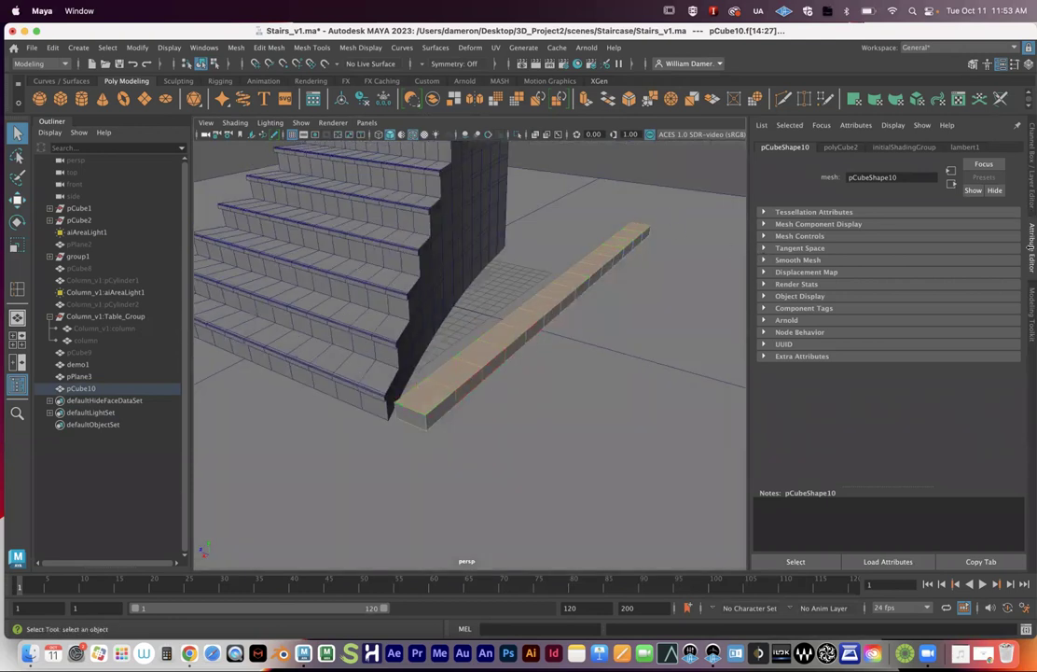
Bevel the selected top and bottom faces of the bar with a fraction of 0.25 and 3 segments
left_click(1029, 317)
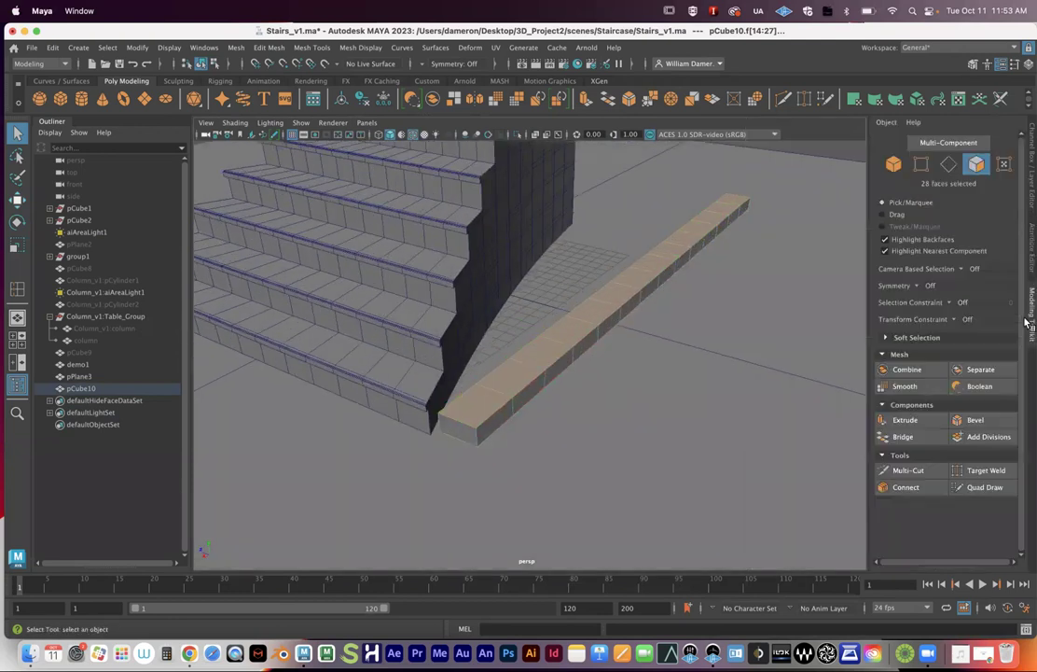
left_click(978, 421)
left_click_drag(709, 410, 588, 418, "alt")
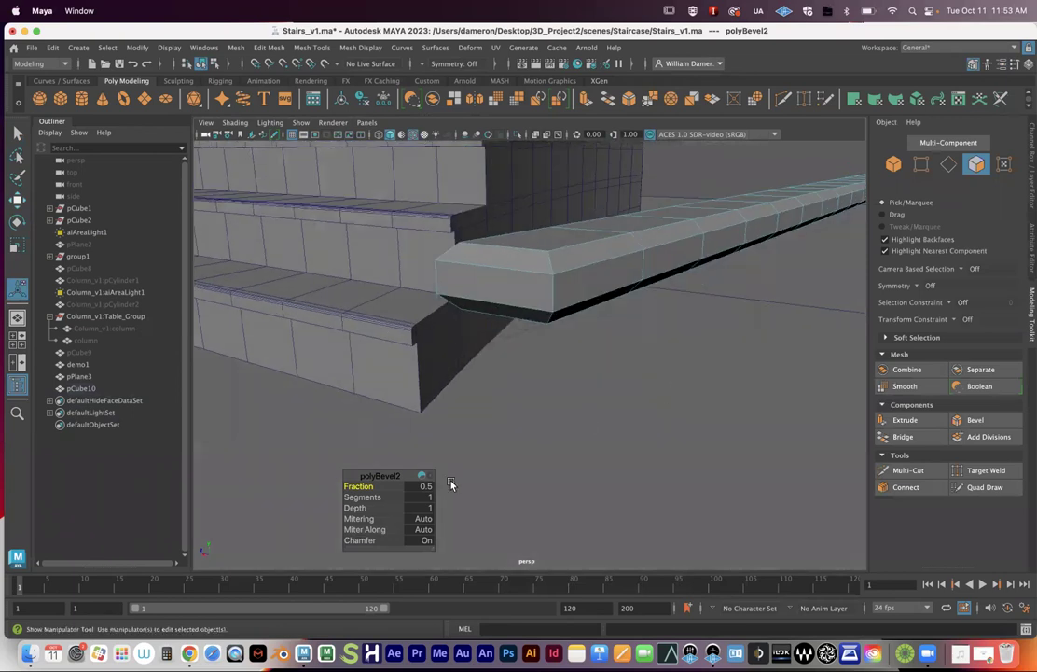
left_click_drag(358, 486, 358, 486)
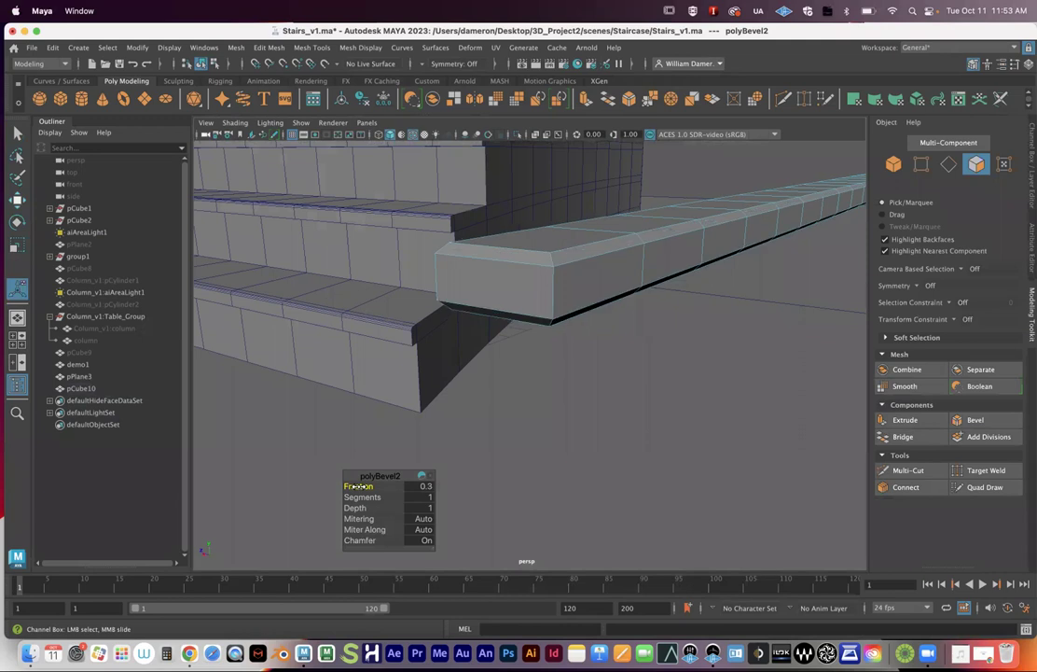
left_click(420, 487)
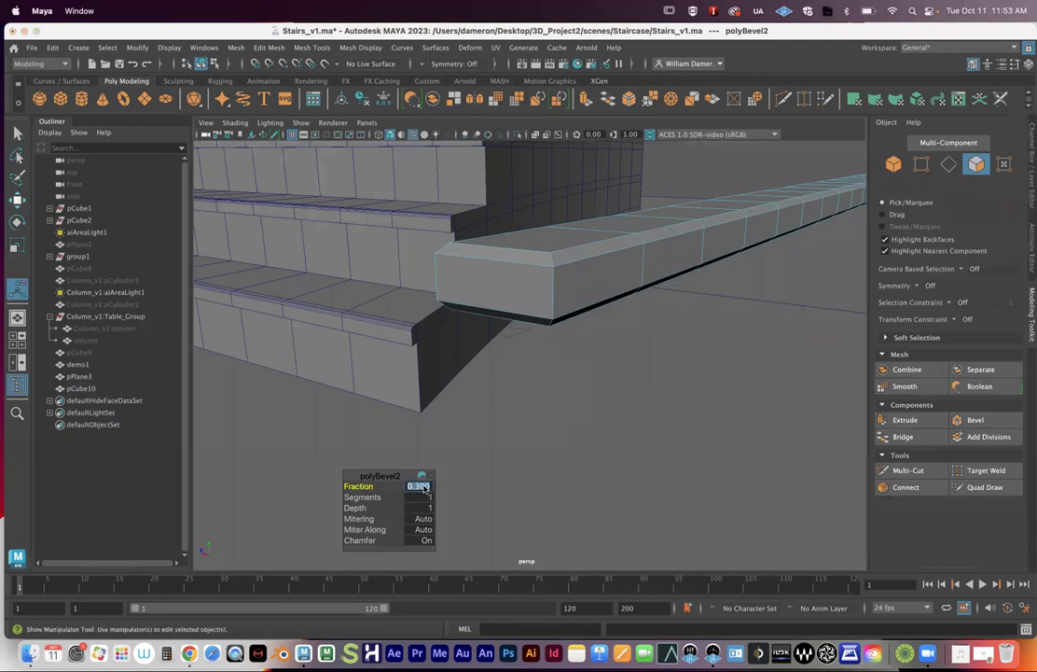
key("Return")
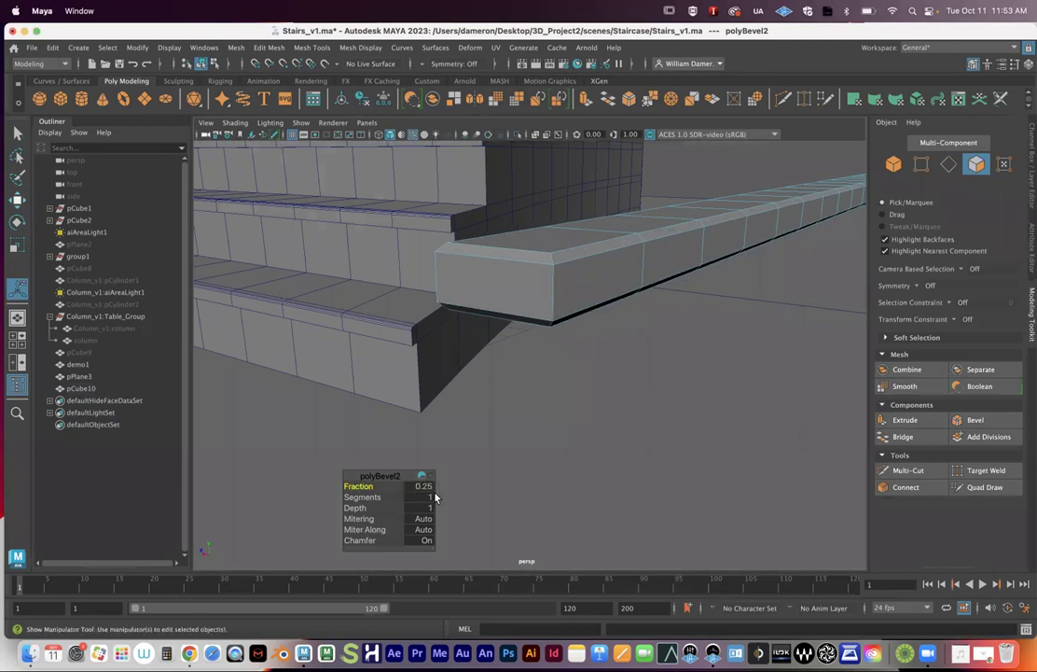
left_click(428, 500)
type("3")
key("Return")
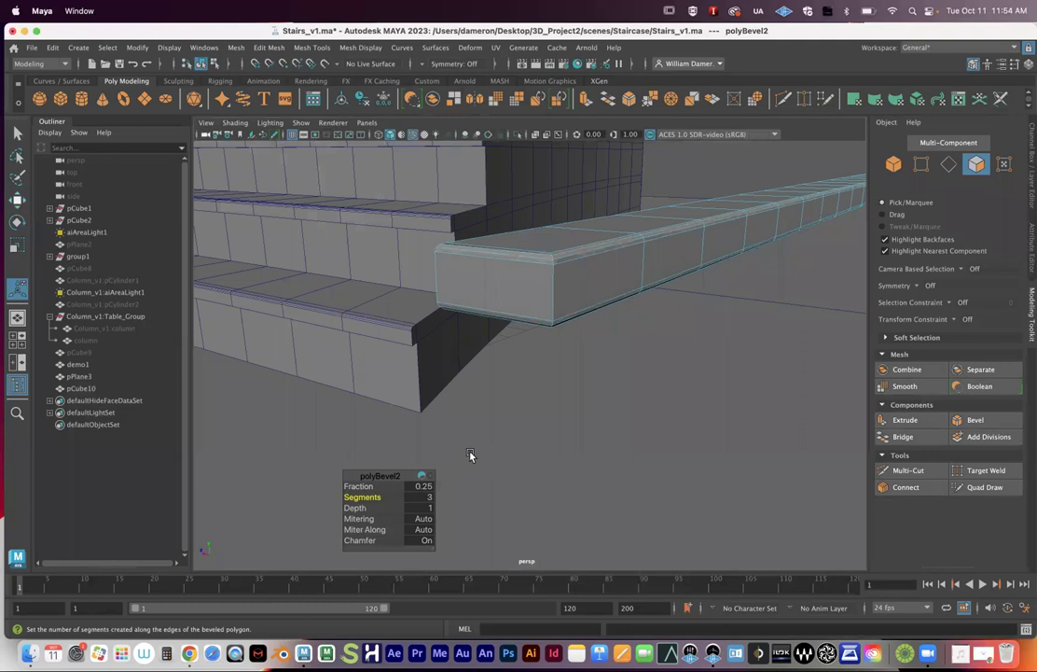
Return the bar to object mode, select the floor plane instead, and check the beveled bar beside the stairs
right_click_drag(628, 354, 606, 352, "alt")
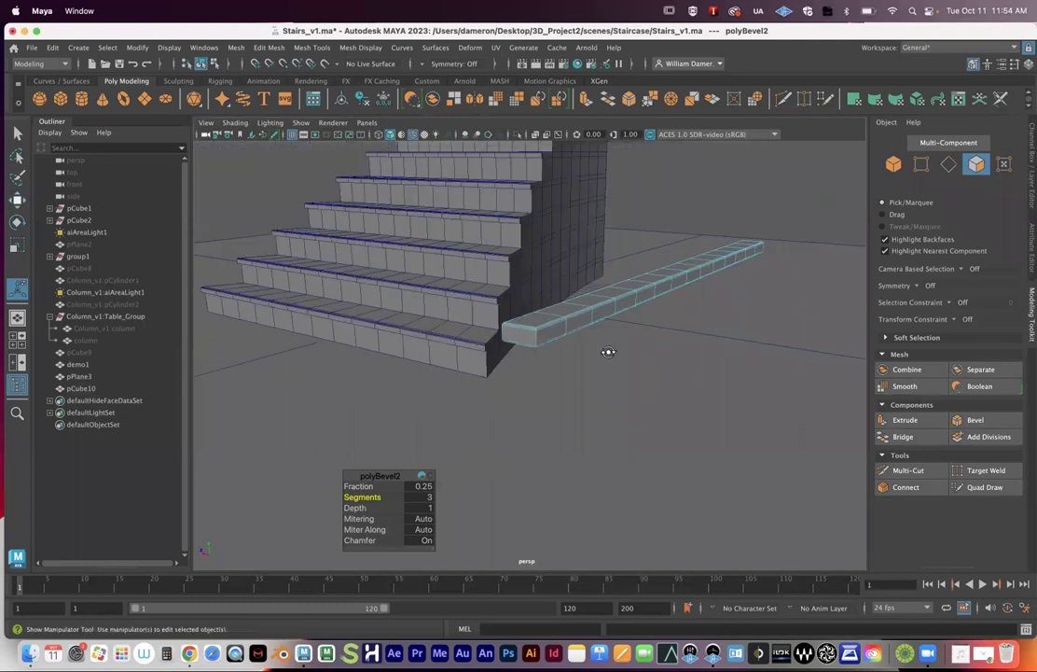
left_click_drag(606, 351, 599, 367, "alt")
right_click_drag(558, 345, 617, 317)
left_click(690, 398)
left_click_drag(689, 398, 730, 406, "alt")
left_click_drag(735, 340, 573, 434, "alt")
right_click_drag(574, 433, 556, 381, "alt")
scroll(557, 380, "down", 5)
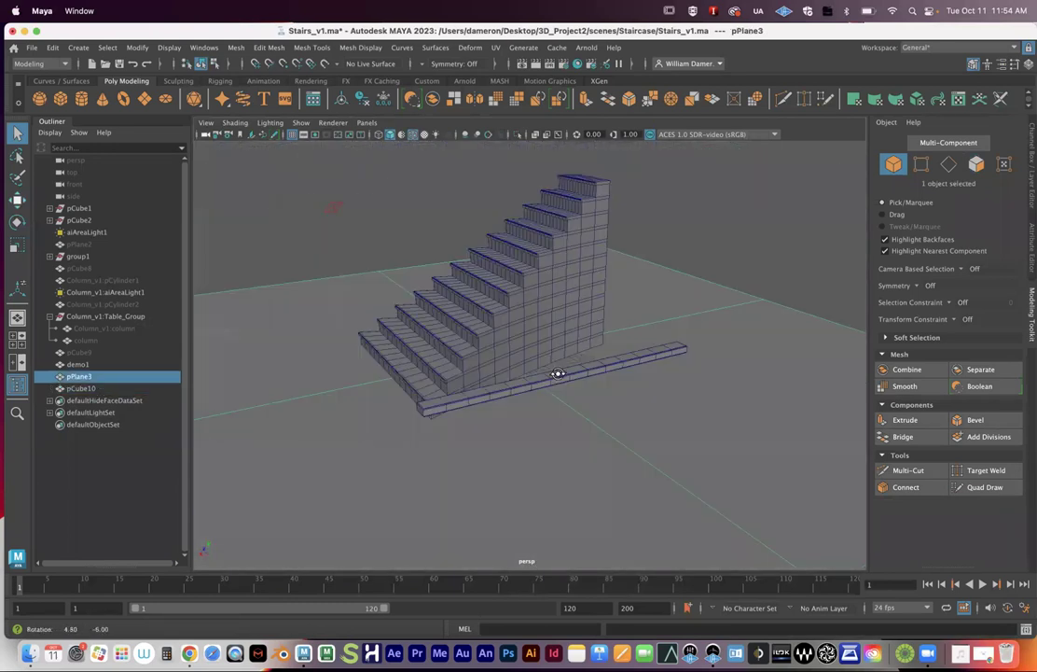
Select the beveled bar and switch to the four-view layout, framing bar and stairs in the top and side views
left_click(538, 390)
left_click_drag(538, 390, 519, 384, "alt")
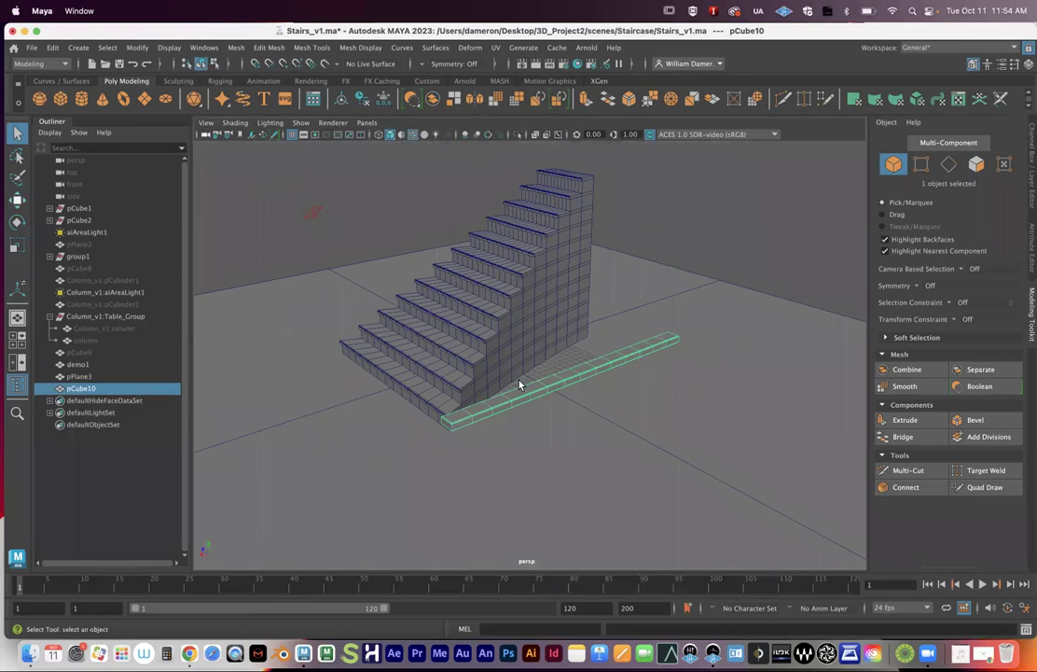
left_click_drag(456, 394, 507, 419, "alt")
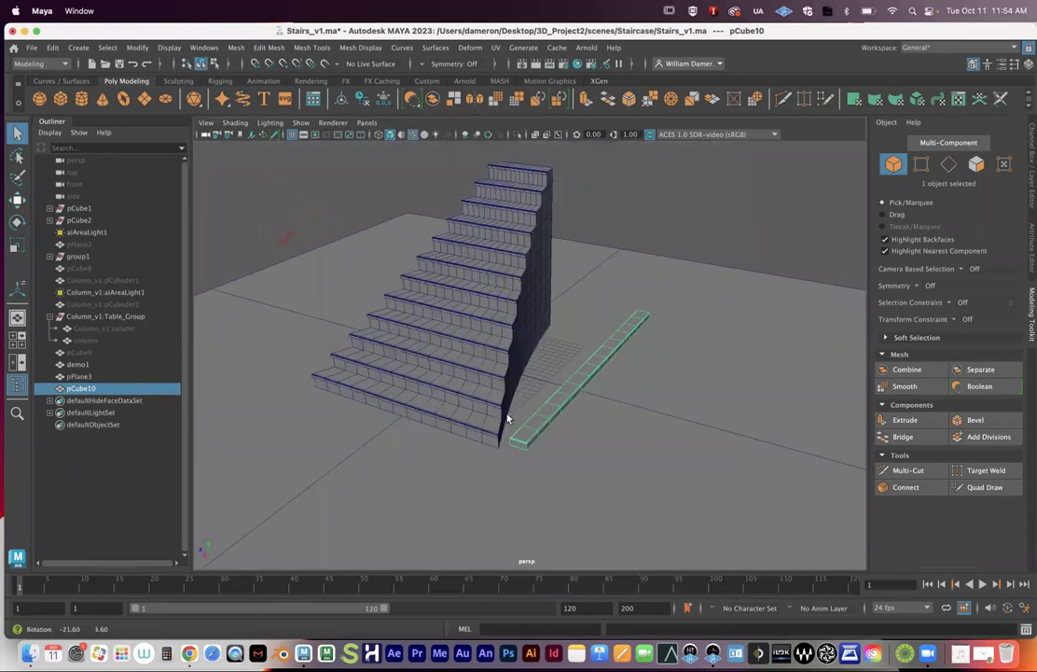
left_click_drag(532, 265, 634, 353, "alt")
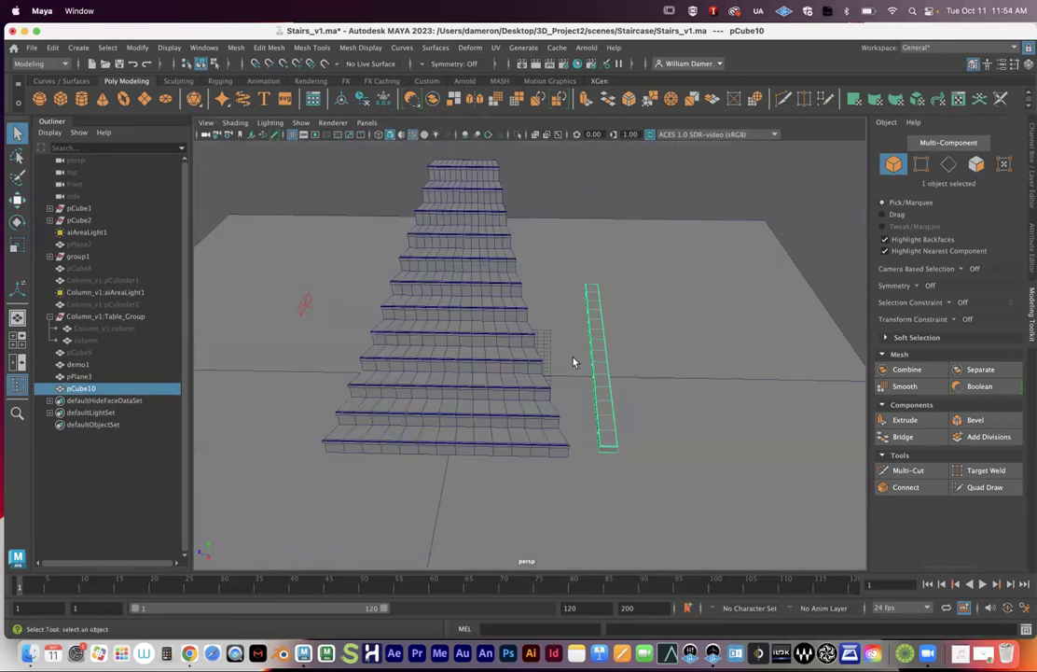
key("space")
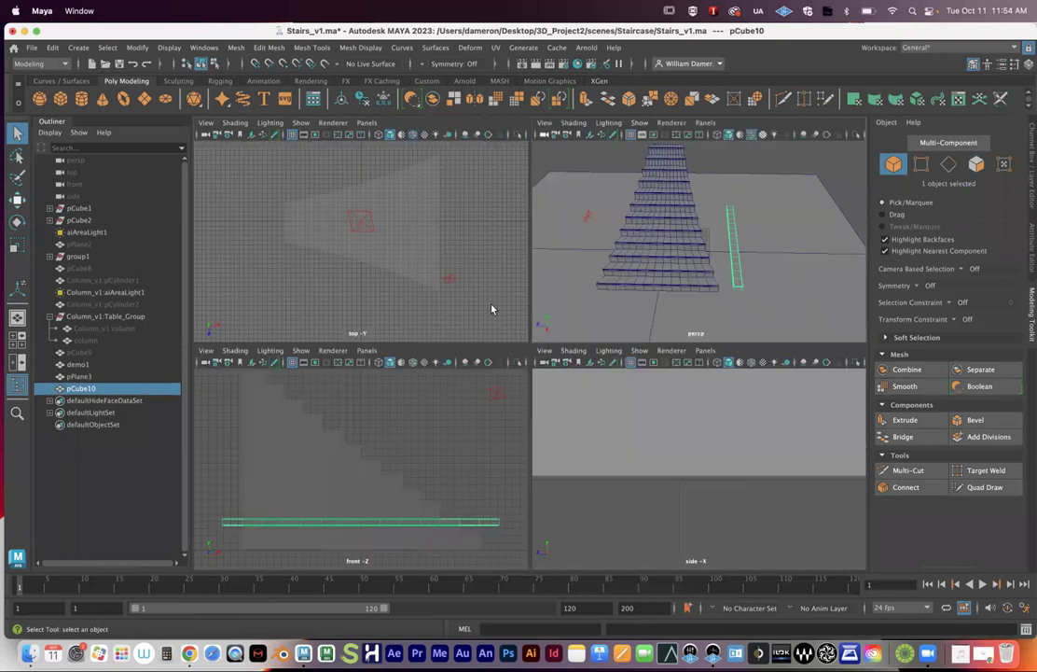
middle_click_drag(456, 280, 427, 300, "alt")
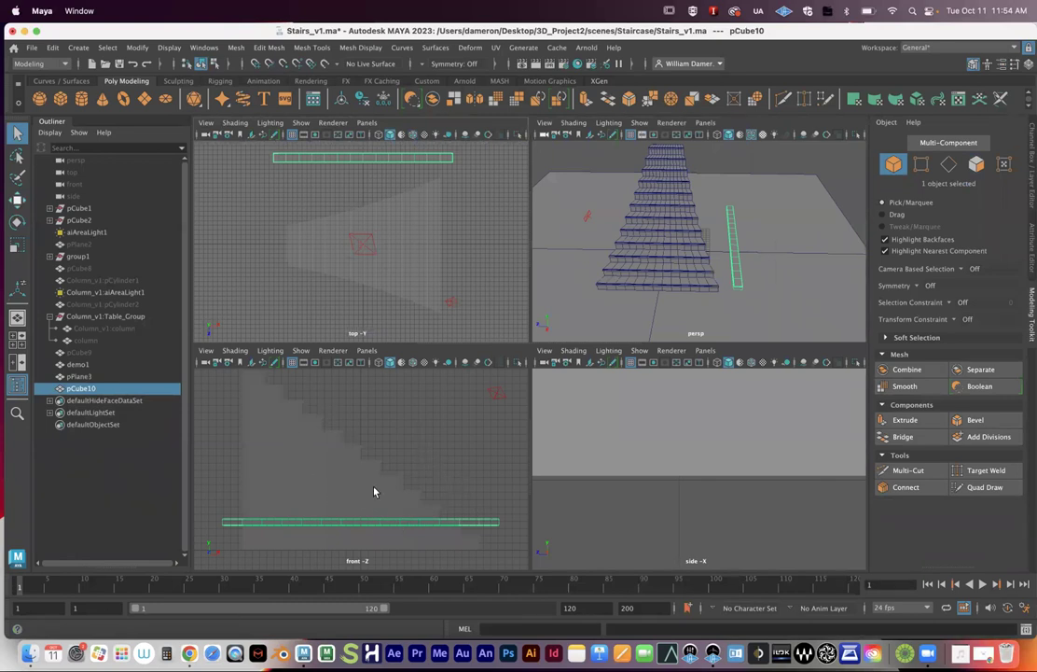
right_click_drag(724, 501, 773, 449, "alt")
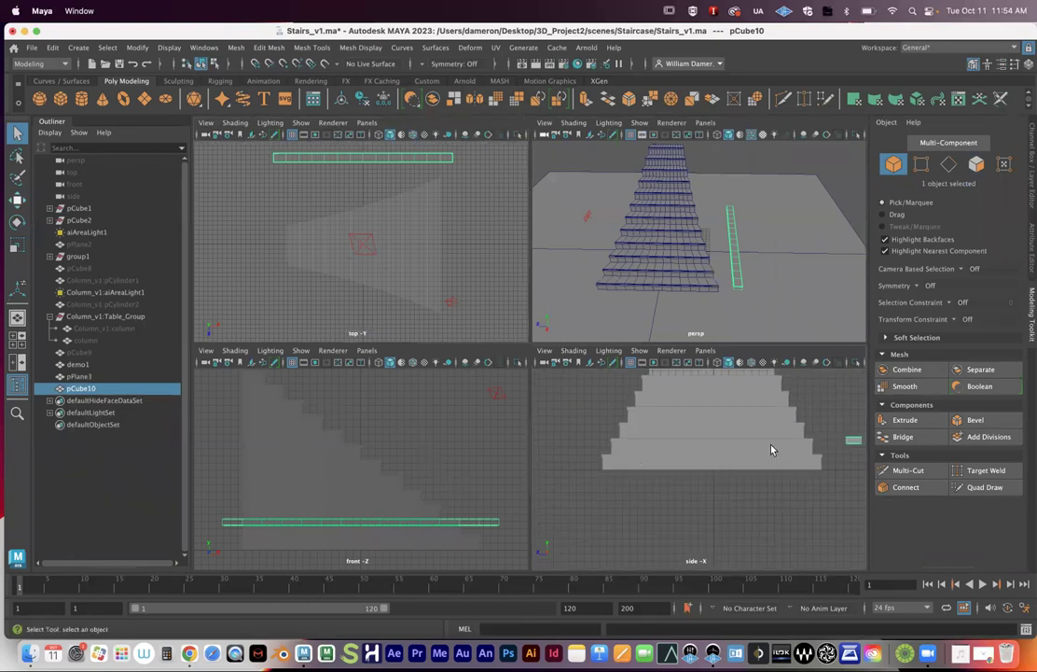
middle_click_drag(773, 448, 719, 498, "alt")
middle_click_drag(683, 460, 710, 494, "alt")
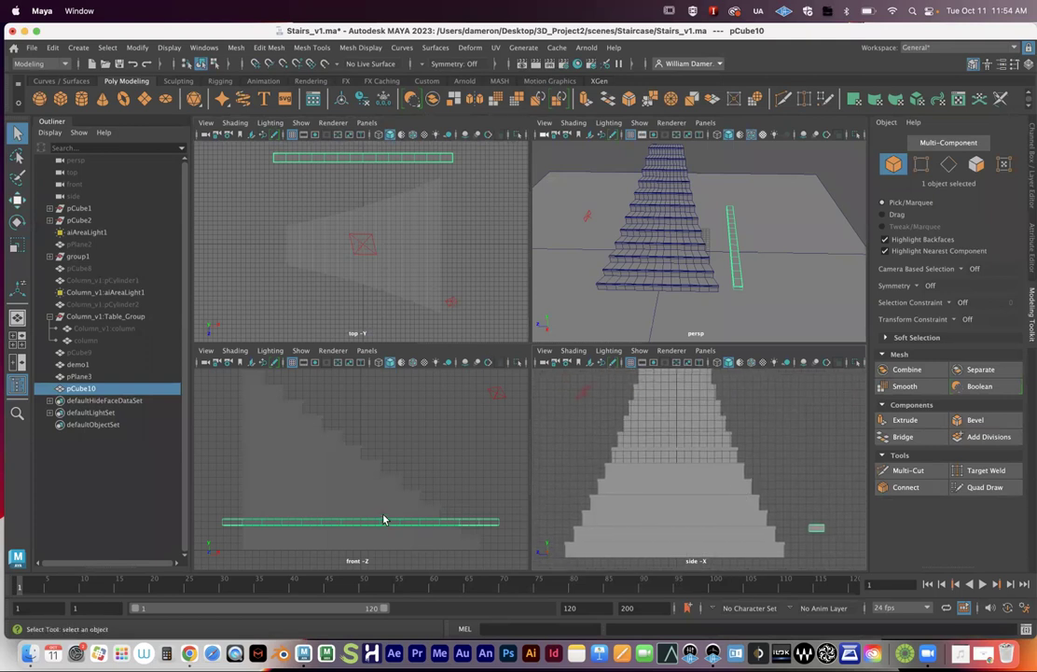
Rotate the bar in the front view to match the stairs' slope and move it to about X 1.41, Y 17.17
key("e")
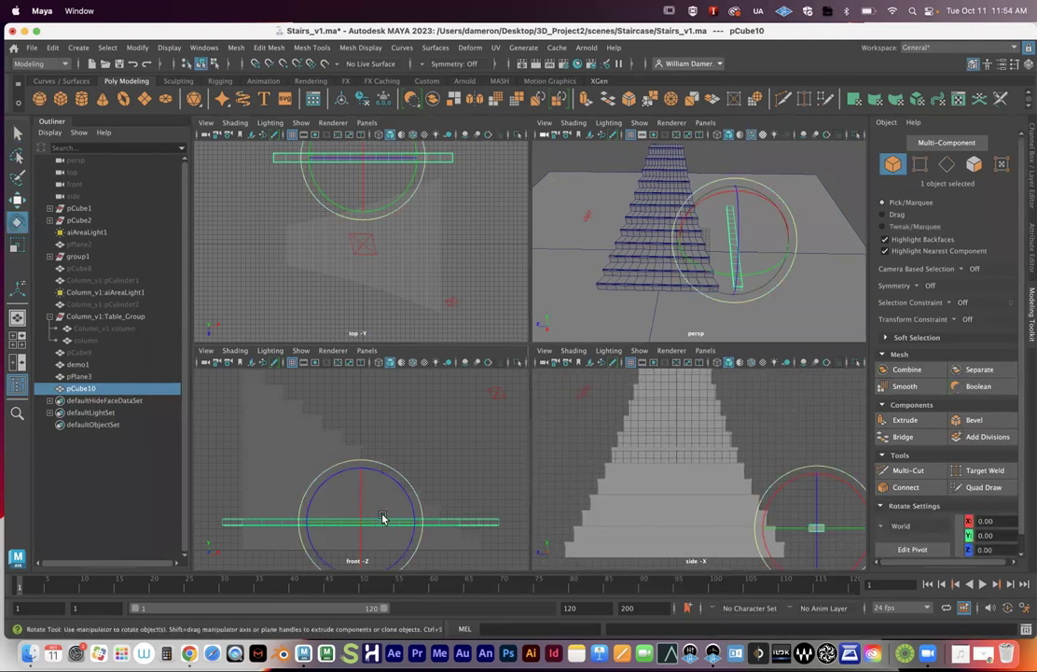
middle_click_drag(413, 489, 420, 481, "alt")
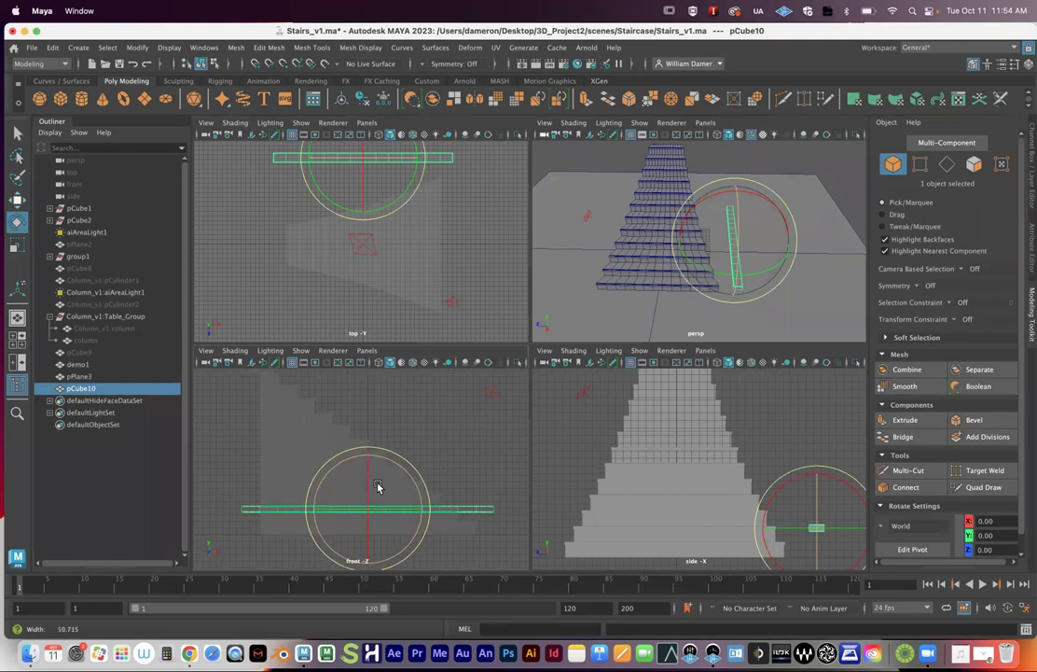
left_click_drag(394, 461, 365, 407)
key("w")
left_click_drag(425, 454, 433, 458)
middle_click_drag(433, 458, 429, 495, "alt")
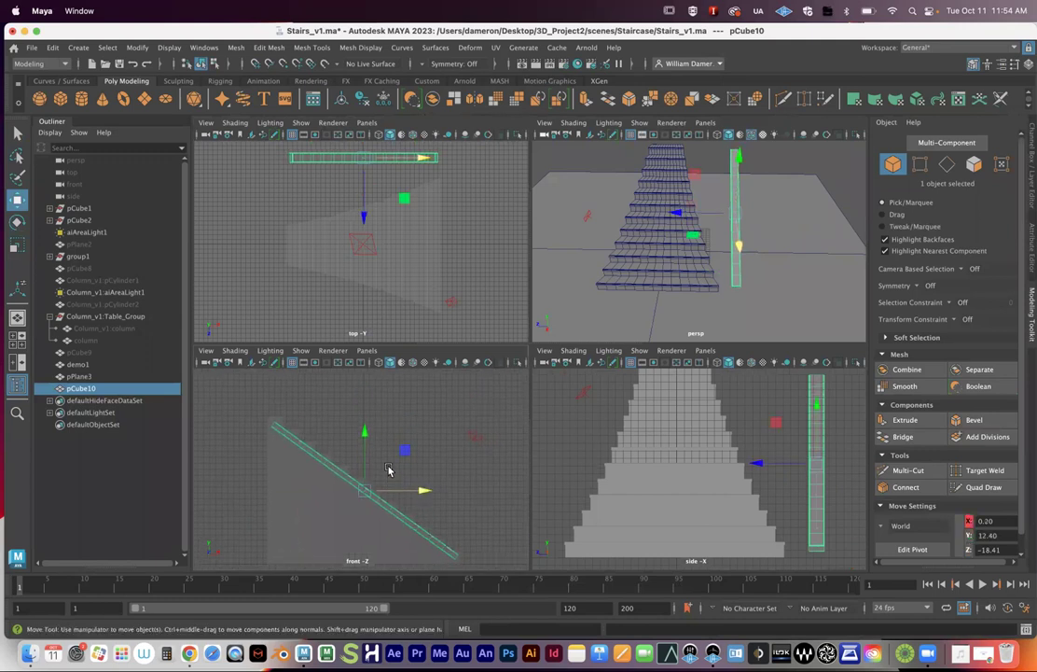
left_click_drag(366, 435, 371, 408)
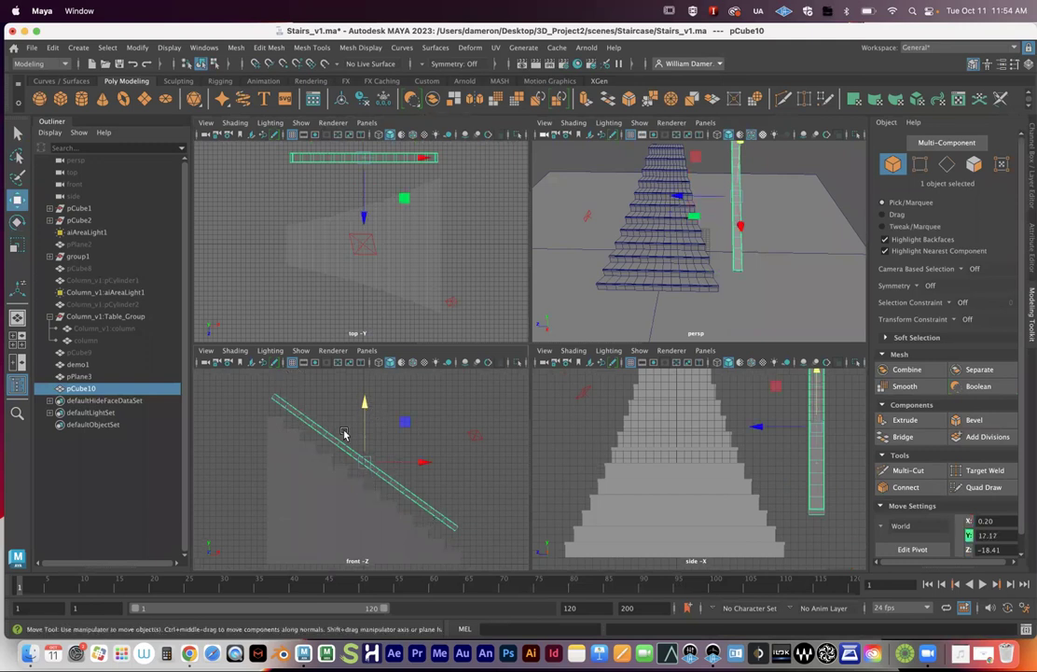
left_click_drag(424, 463, 427, 472)
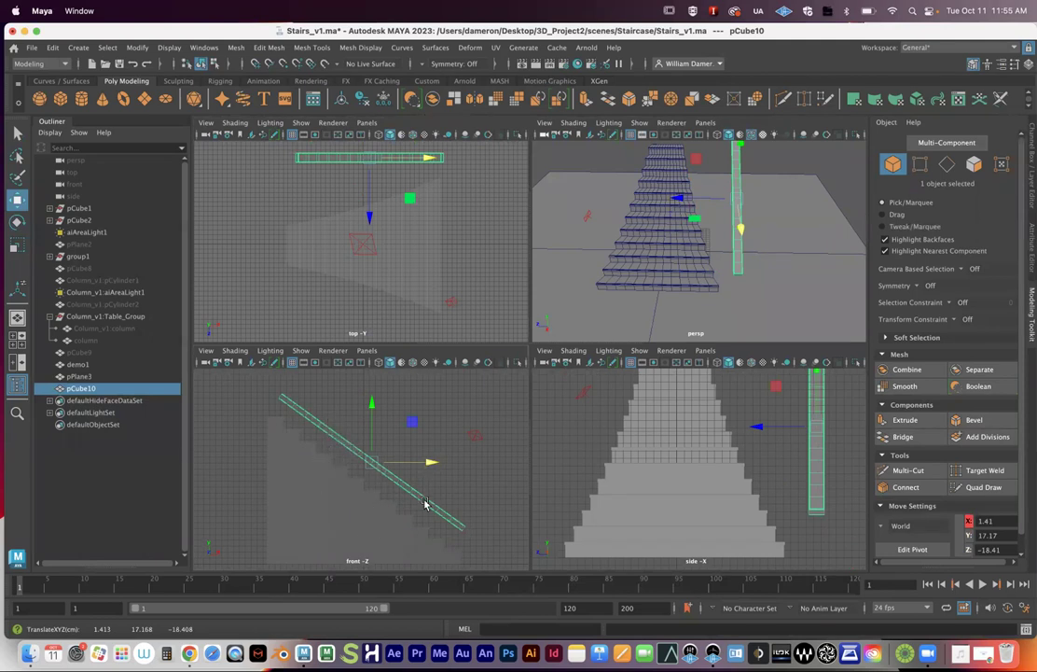
Lengthen the bar to an X scale of about 41.34 and raise it to about Y 17.78, undoing the extra shortening
key("r")
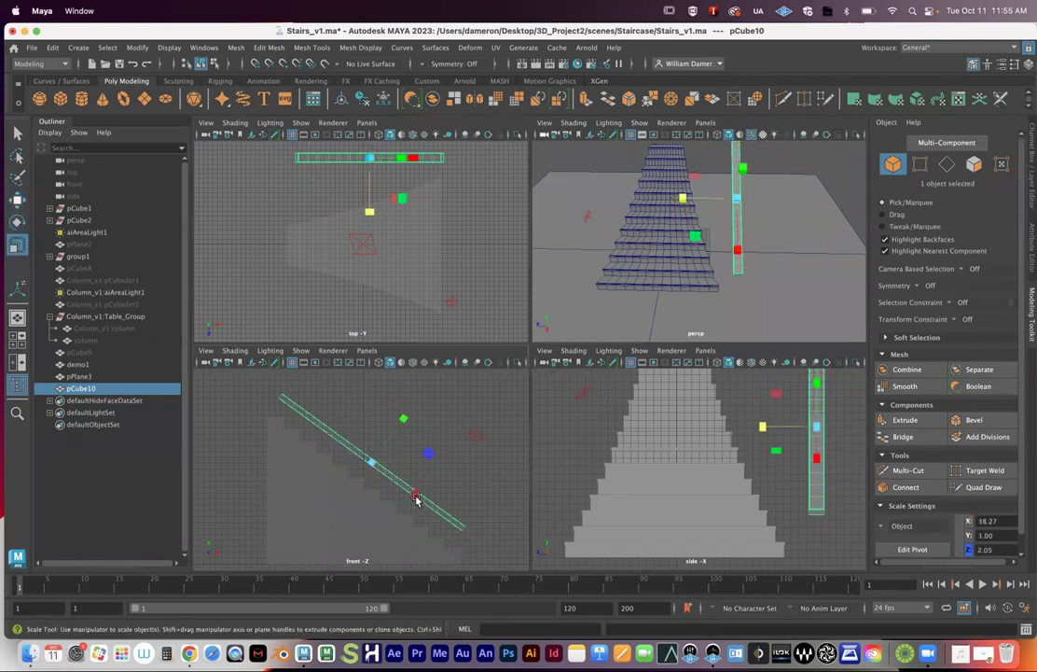
left_click(415, 494)
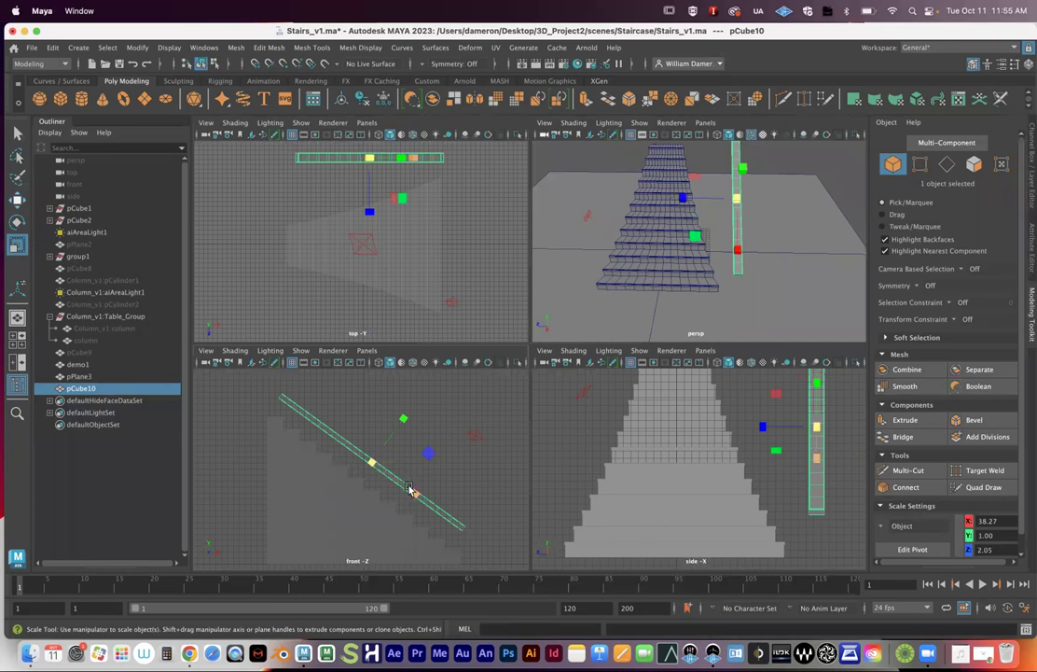
left_click_drag(415, 492, 418, 498)
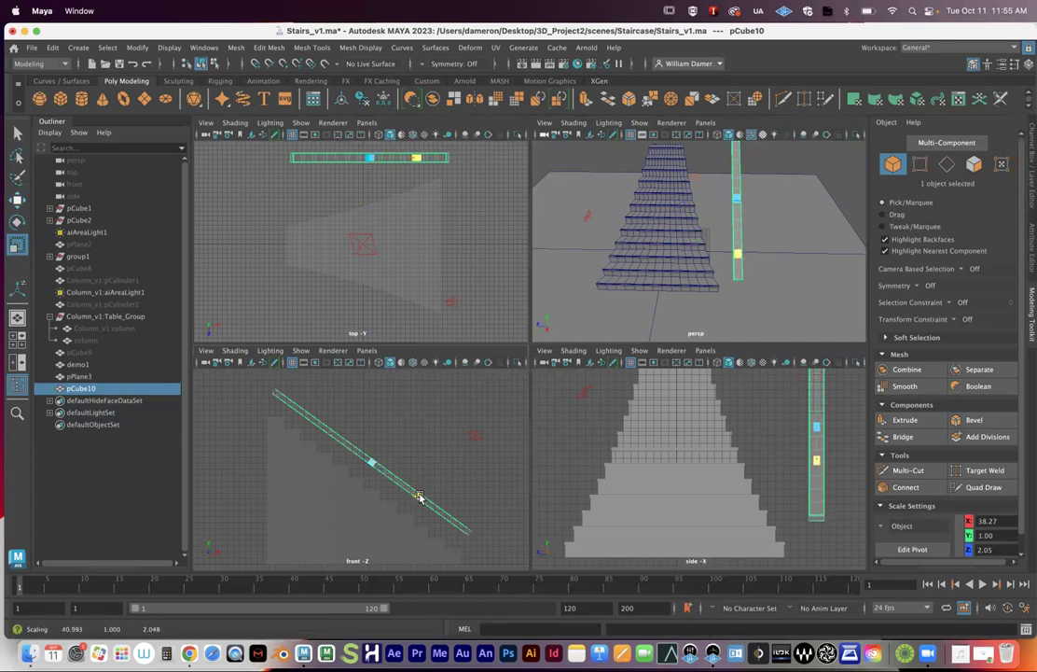
key("w")
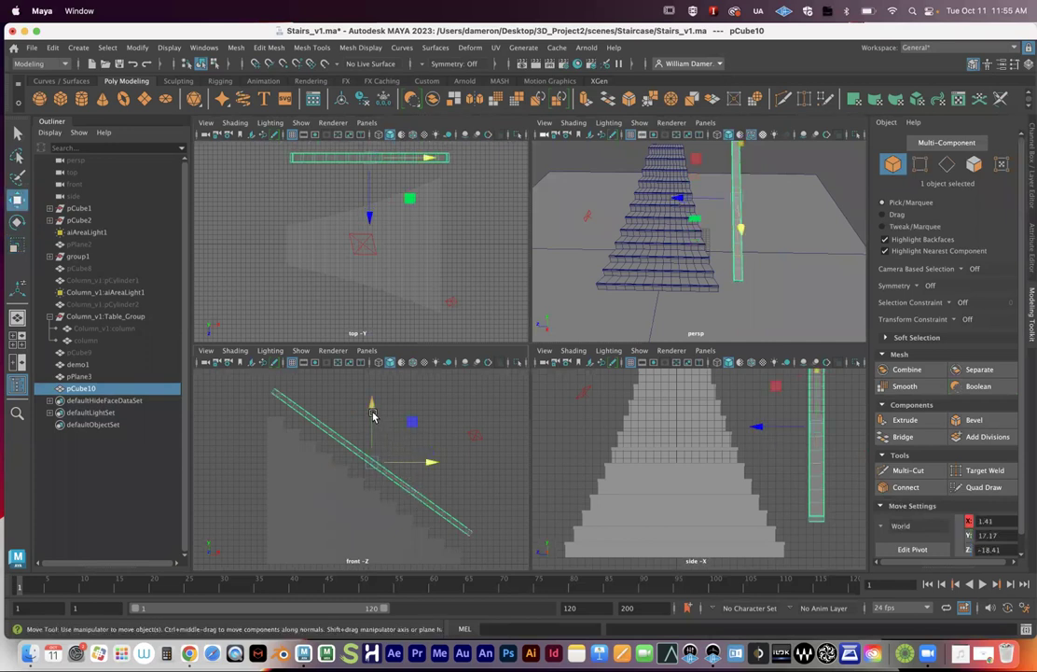
key("r")
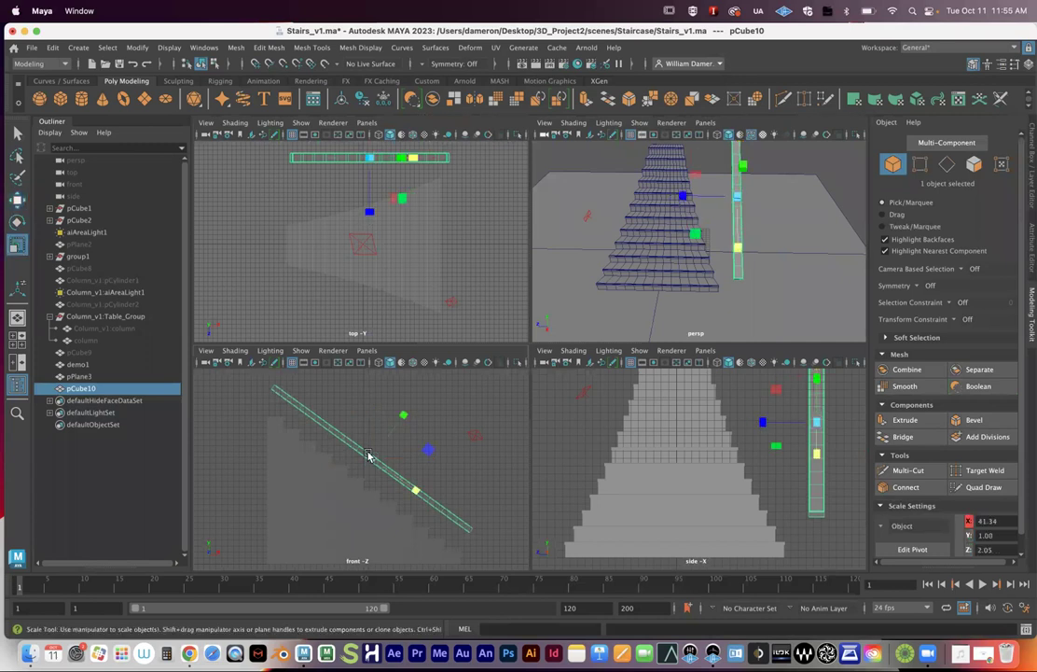
left_click_drag(415, 490, 413, 488)
key("z")
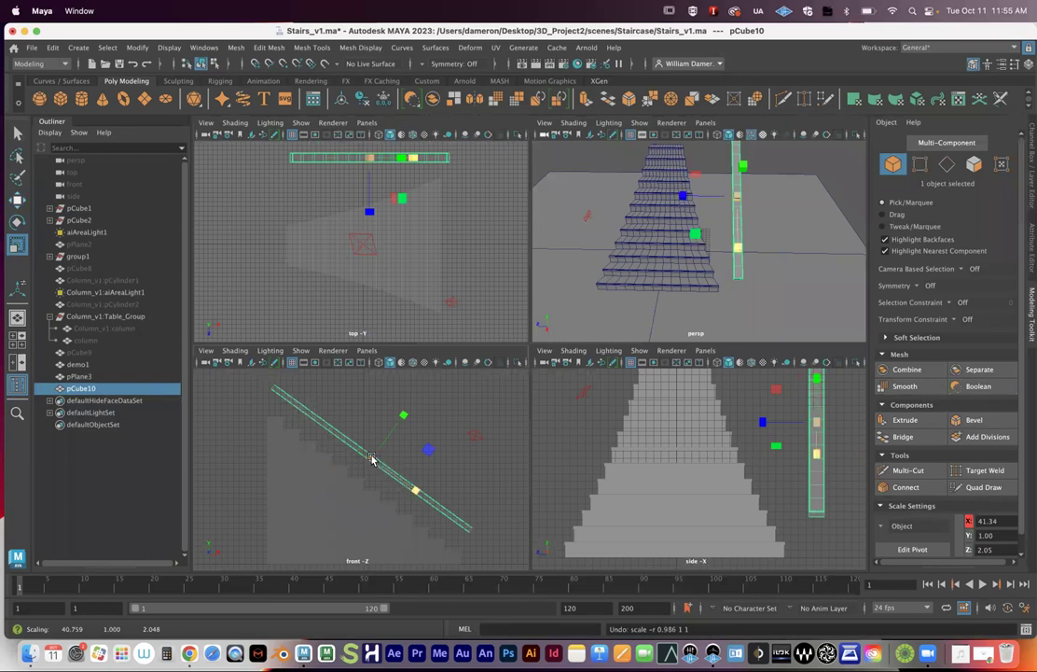
Try scaling the bar along X with the Scale tool's axis orientation set to World, undo it and restore Object orientation
key("w")
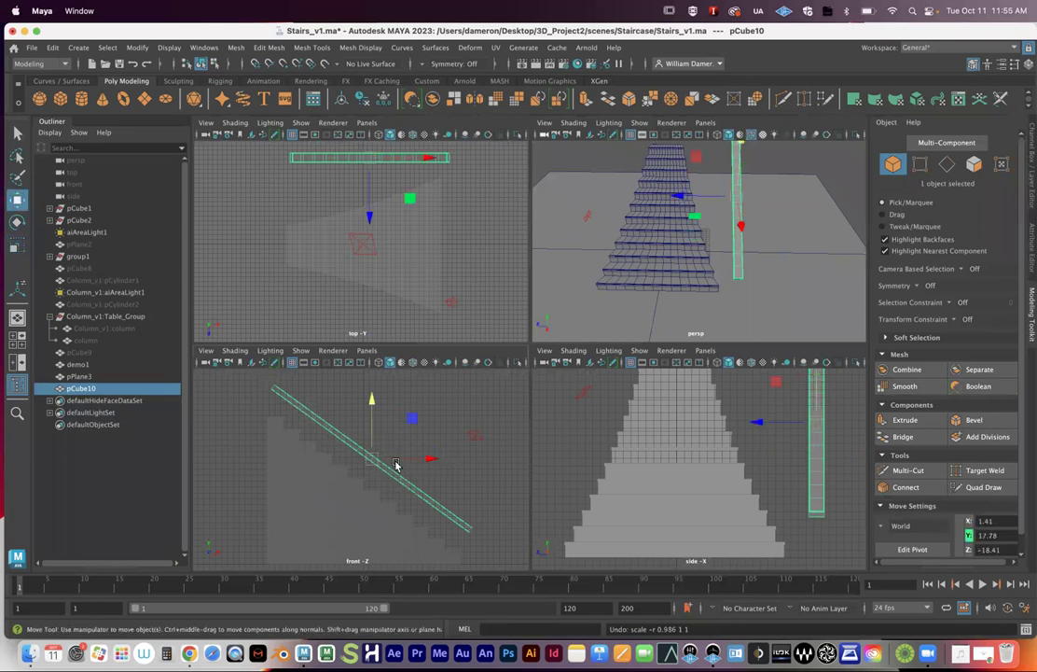
key("e")
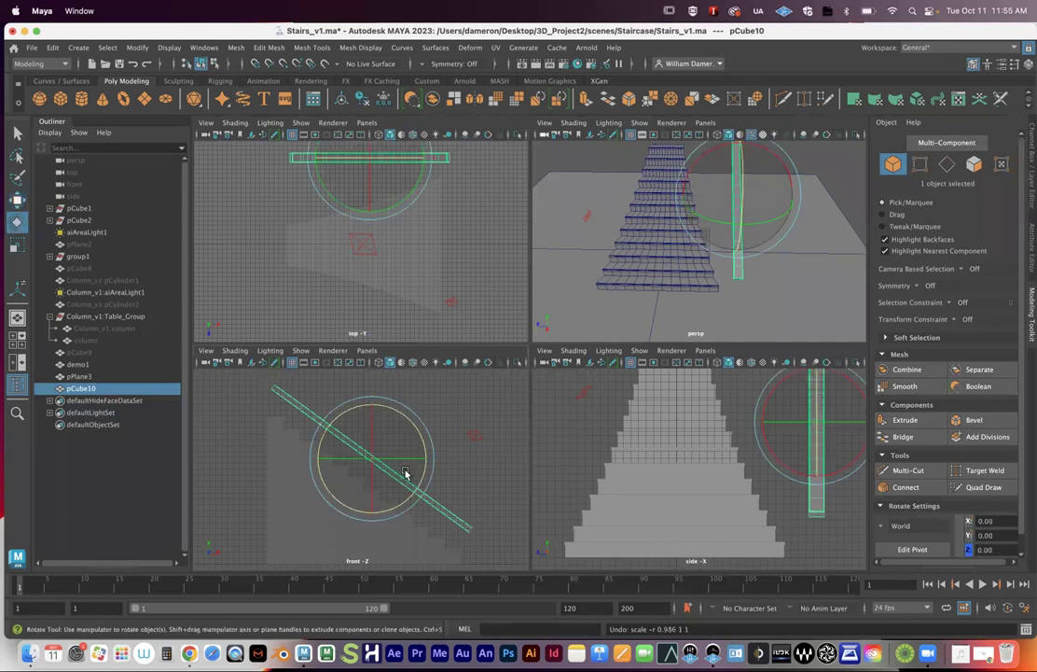
key("r")
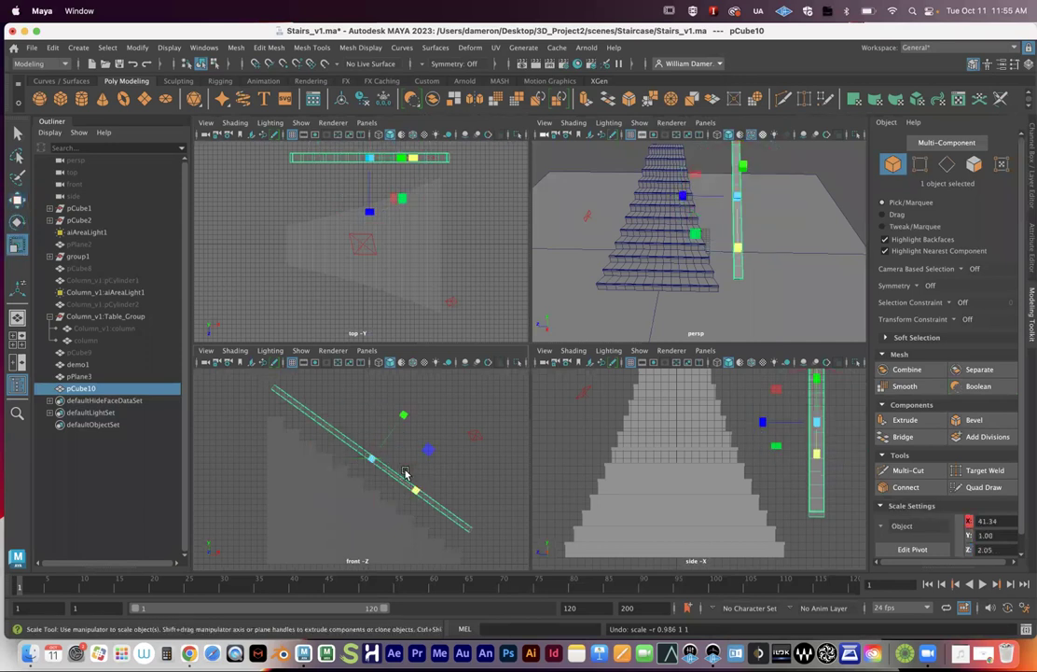
double_click(18, 246)
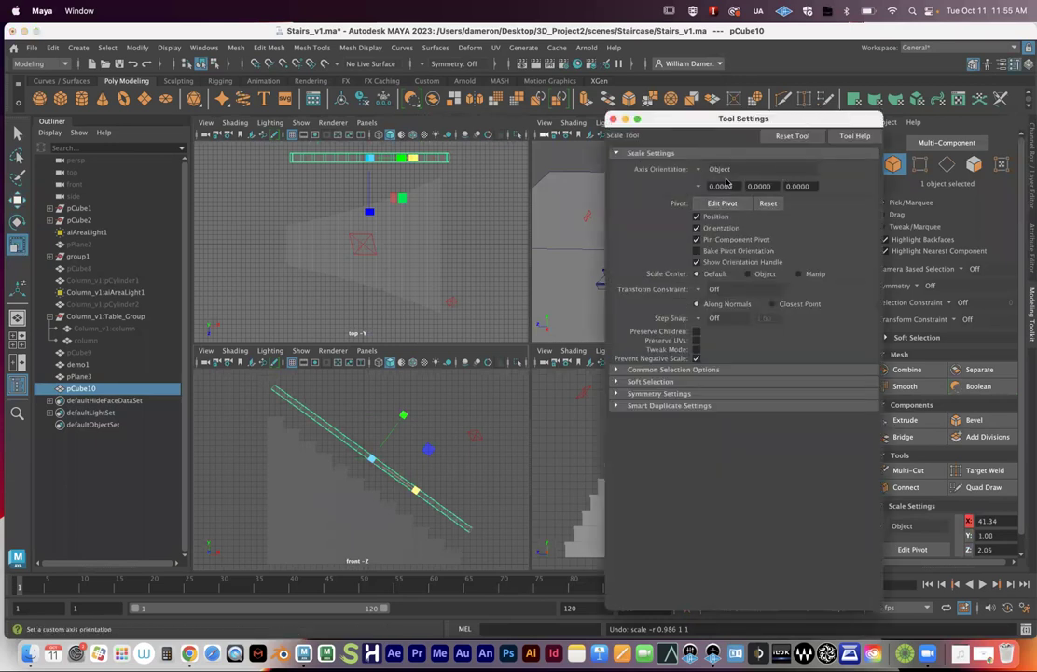
left_click(699, 171)
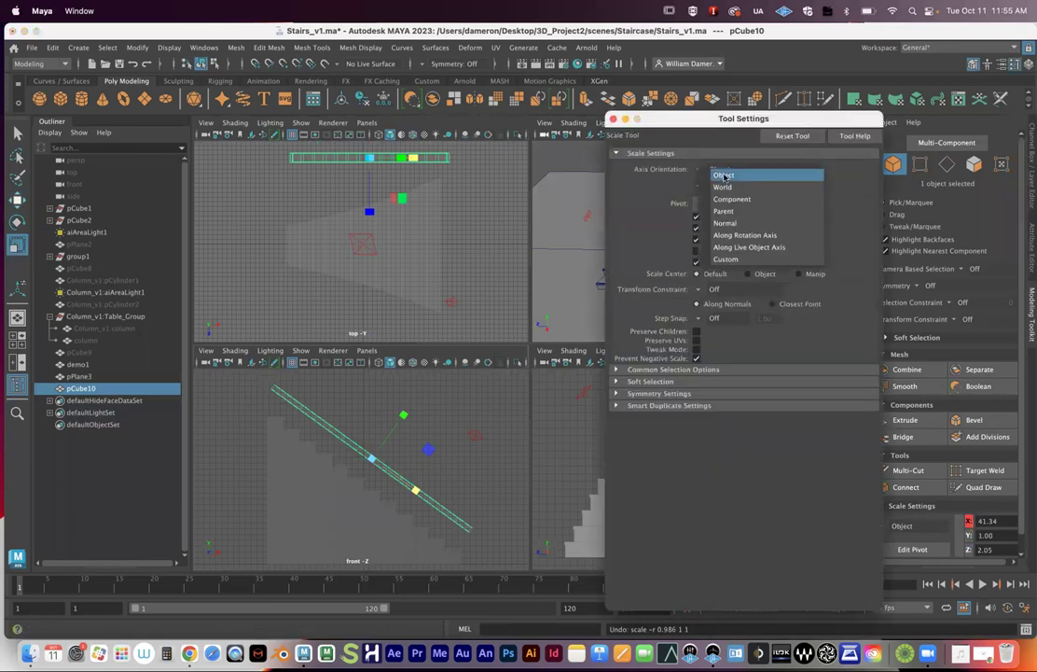
left_click(724, 187)
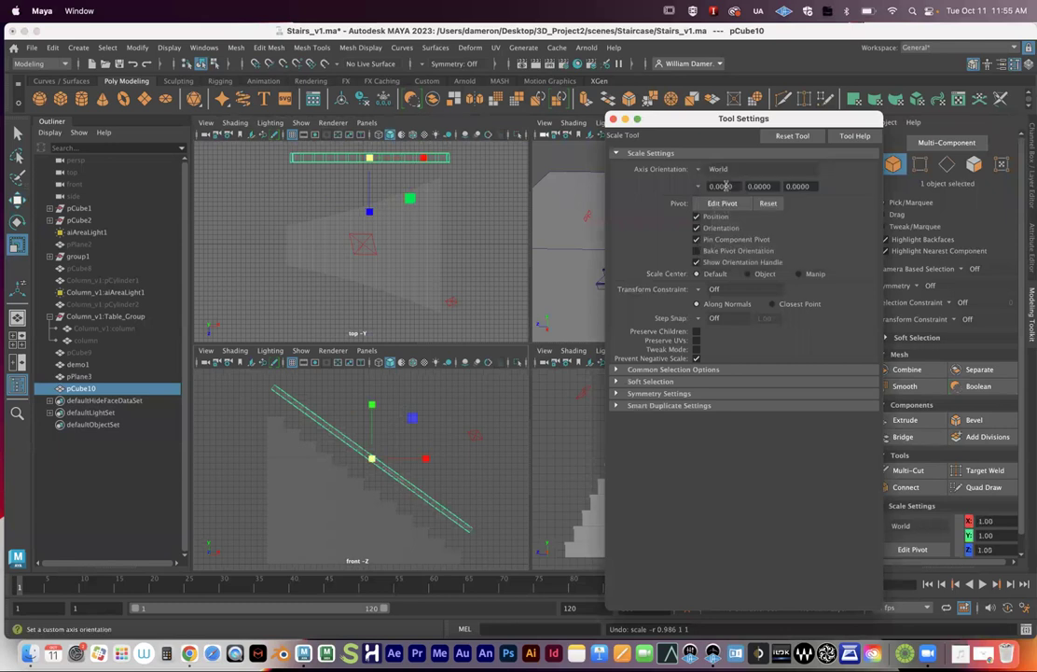
left_click_drag(427, 457, 397, 455)
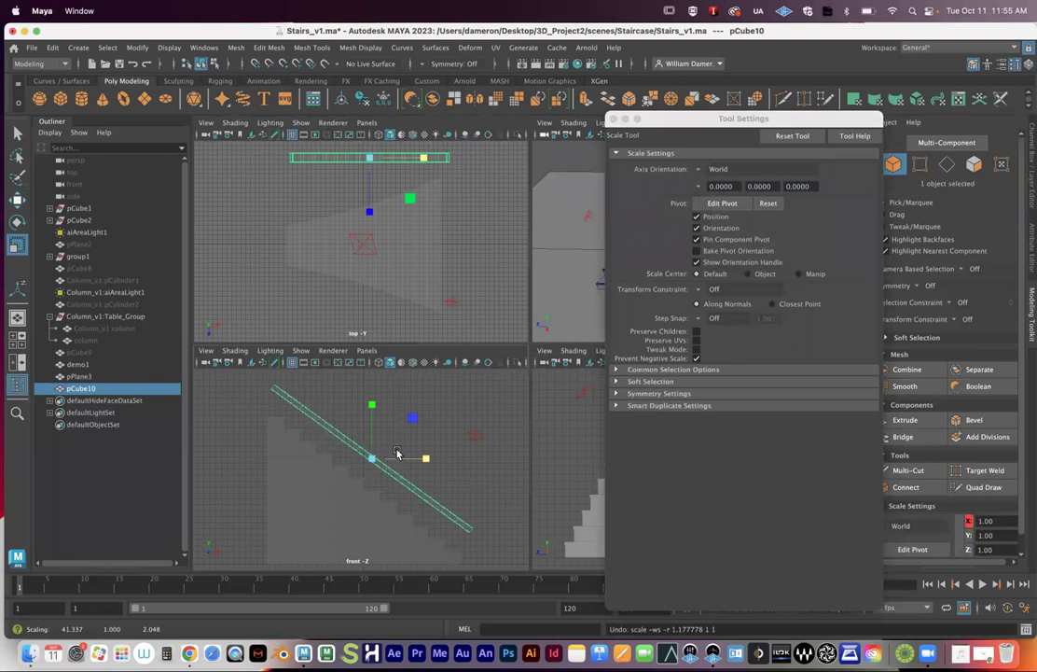
left_click(698, 174)
left_click(718, 180)
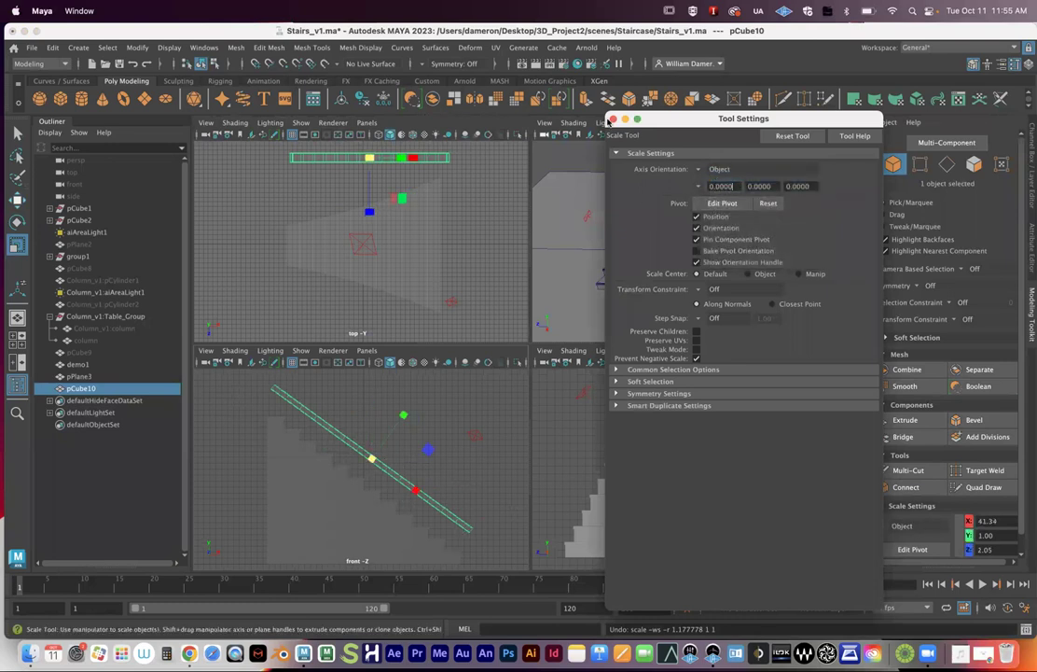
left_click(613, 120)
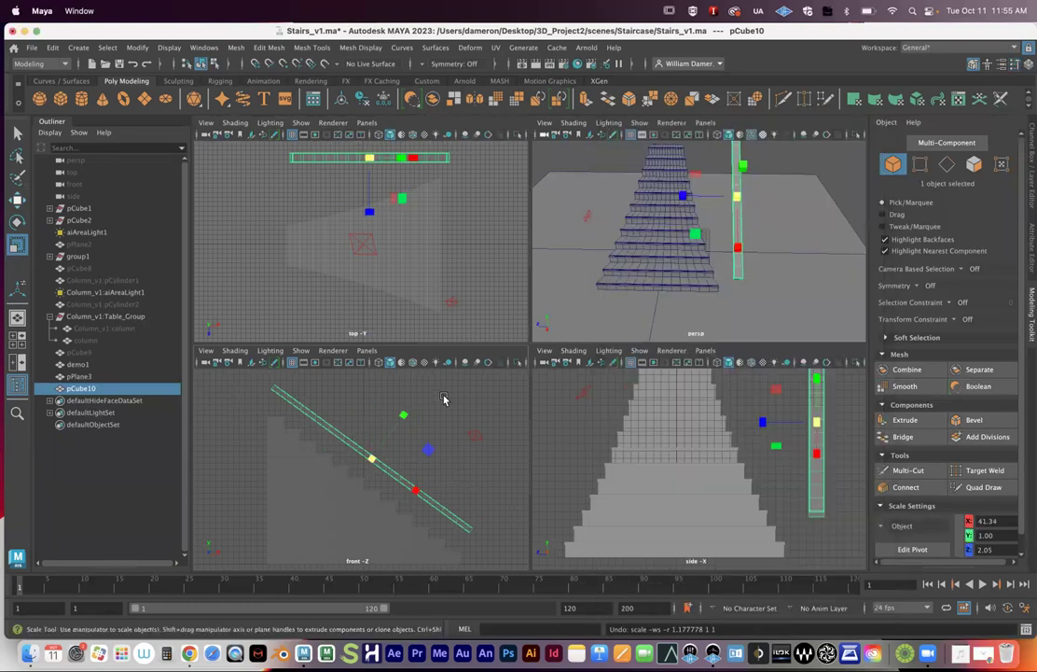
Rotate the bar in the top view to follow the stairs' tapered side and move it to about X 1.01, Z -11.73
middle_click_drag(394, 246, 391, 273, "alt")
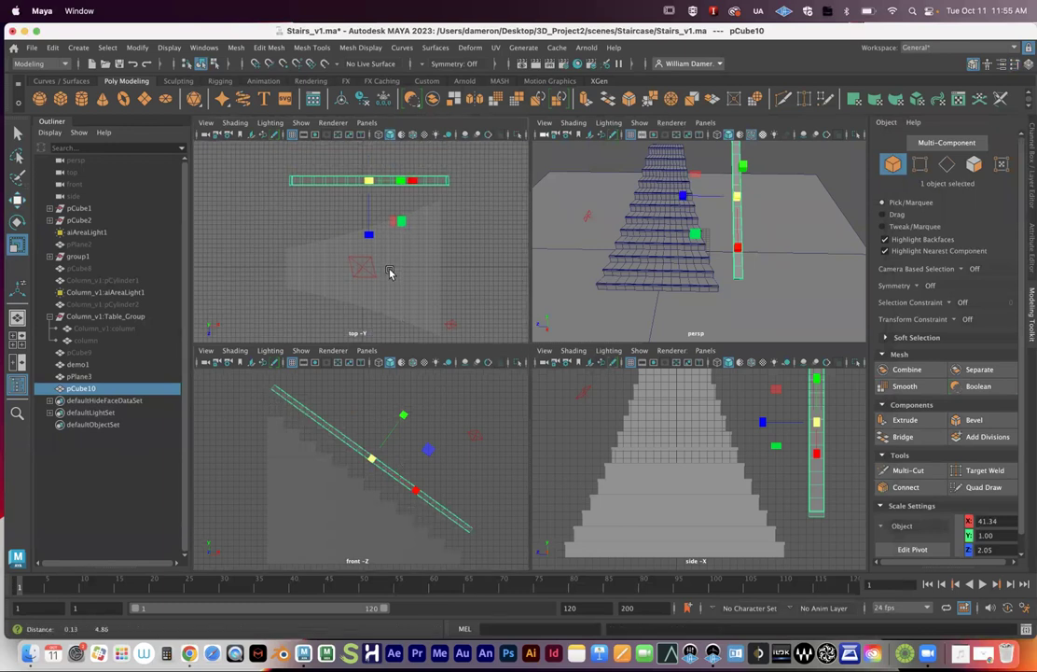
key("e")
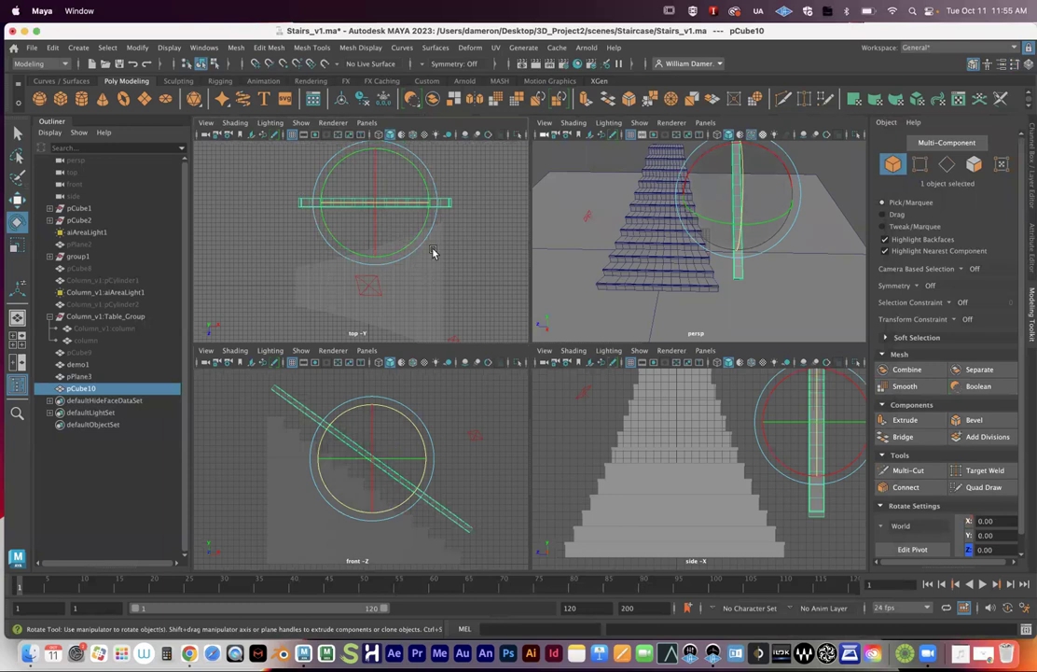
left_click_drag(405, 254, 373, 291)
key("w")
left_click_drag(434, 237, 433, 240)
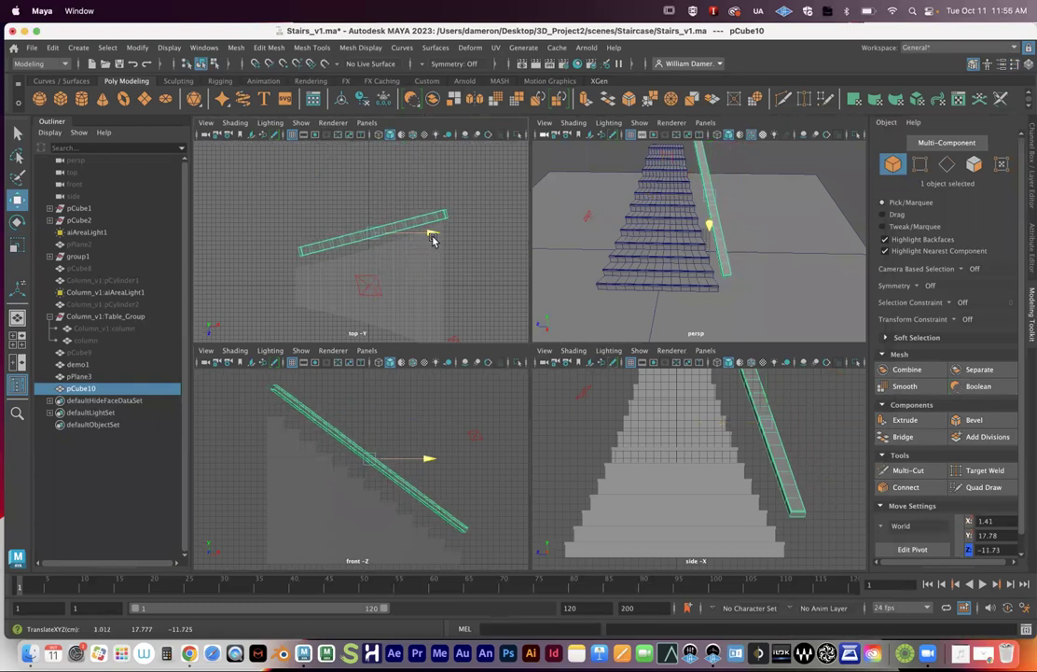
Fine-tune the bar's rotation about Y and display the stairs' wireframe over the shading in the top view
key("e")
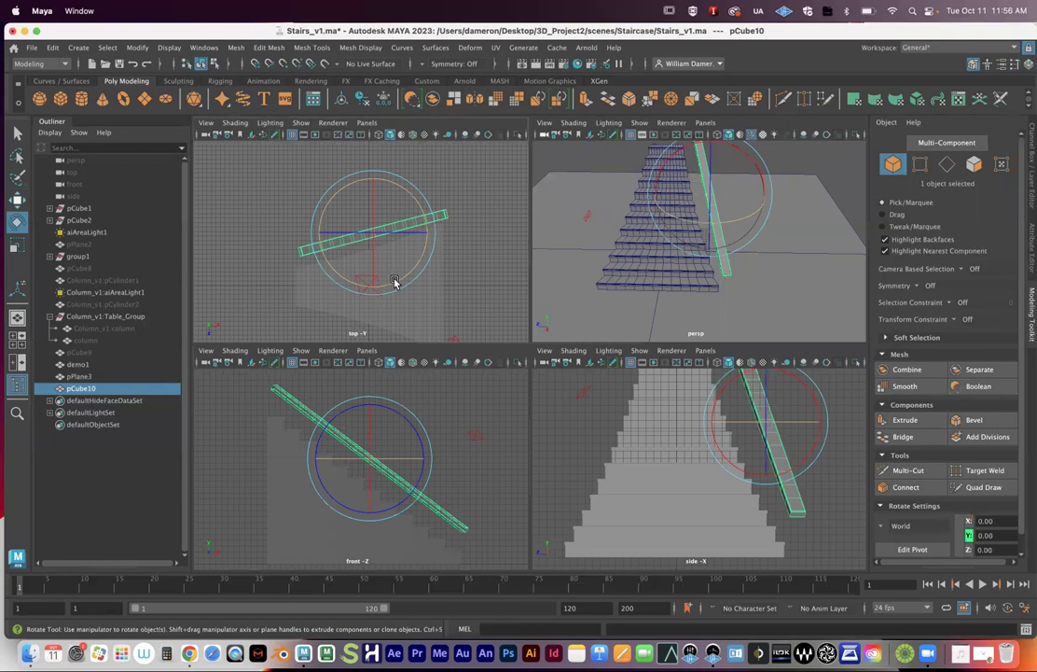
left_click_drag(396, 280, 398, 280)
middle_click_drag(425, 256, 460, 221, "alt")
scroll(456, 264, "up", 2)
mouse_move(384, 279)
middle_mouse_down("alt")
mouse_move(349, 291)
mouse_move(417, 266)
middle_mouse_up("alt")
left_click(378, 138)
right_click_drag(388, 256, 424, 267, "alt")
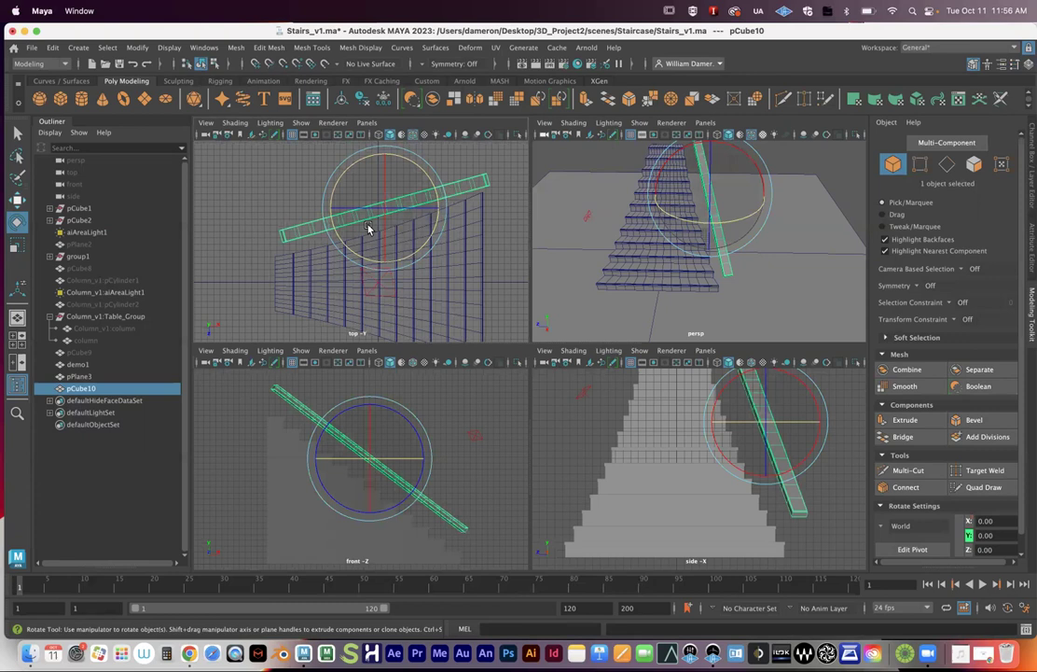
Move the bar to about X -0.35, Z -10.59 along the stairs' tapered side and fine-tune its Y rotation to about 12.43
key("w")
left_click_drag(443, 208, 438, 213)
left_click_drag(374, 271, 377, 277)
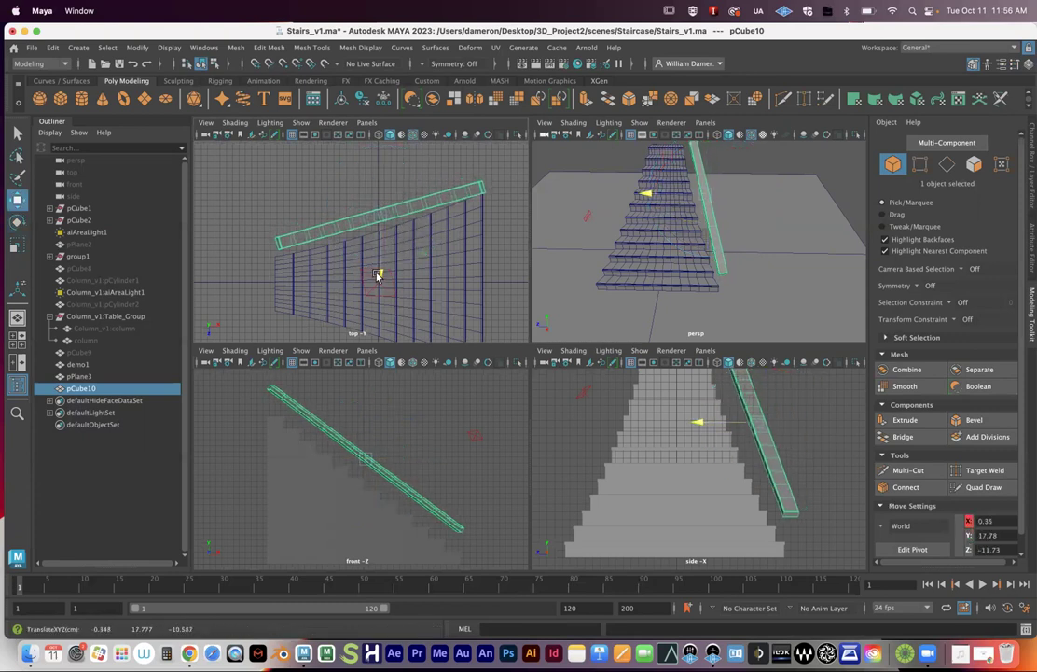
key("e")
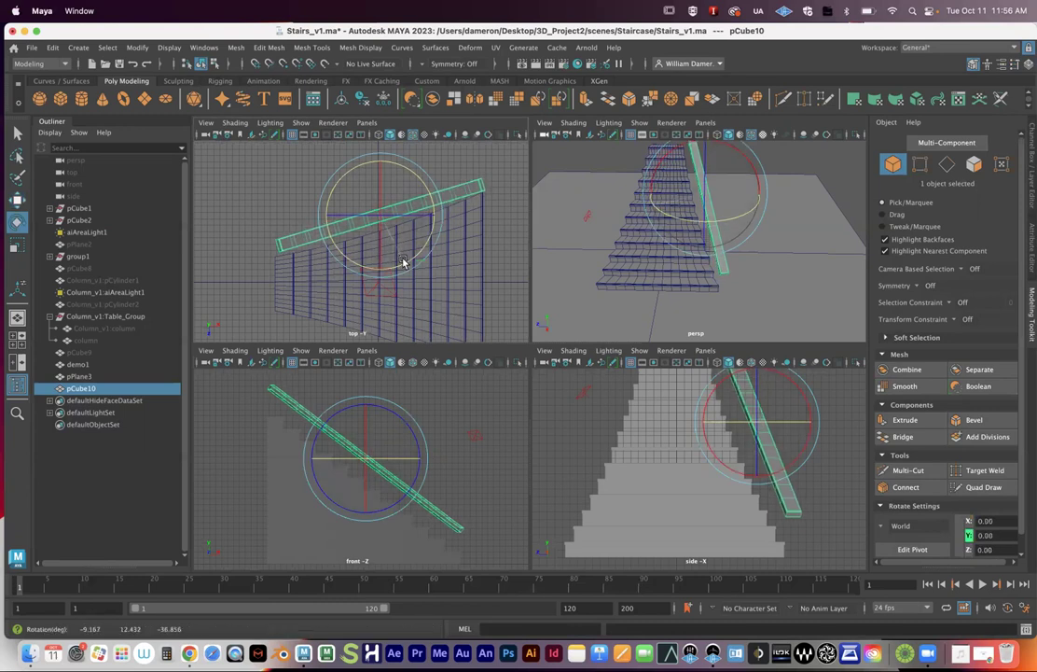
Lengthen the bar to an X scale of about 43.27 and move it to about X -0.13, Z -10.30
key("r")
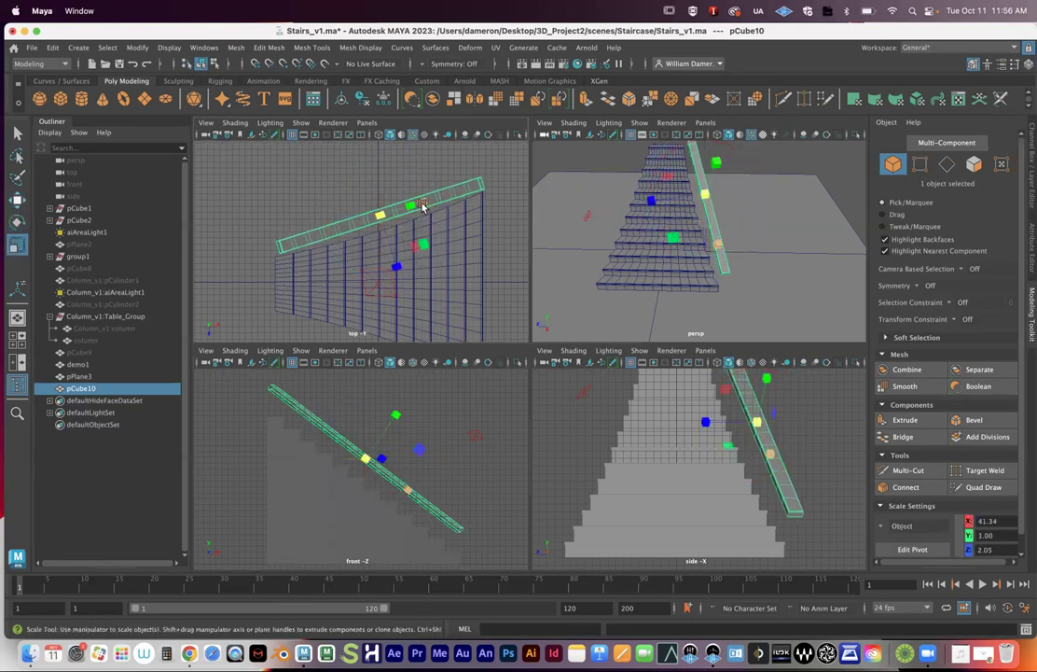
left_click_drag(407, 490, 412, 491)
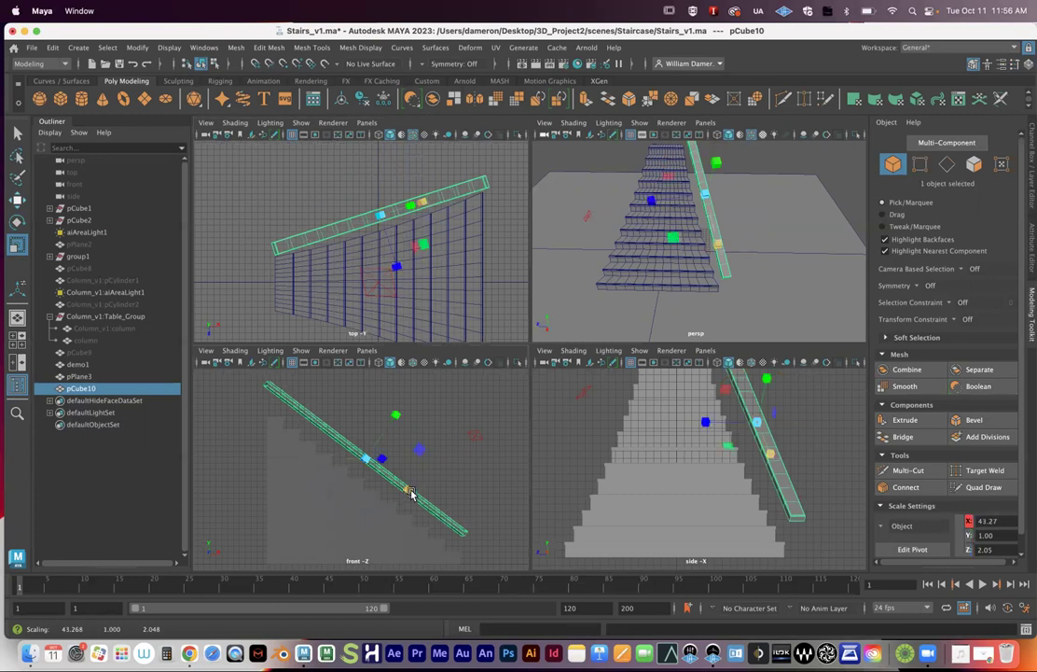
key("w")
left_click_drag(435, 217, 377, 276)
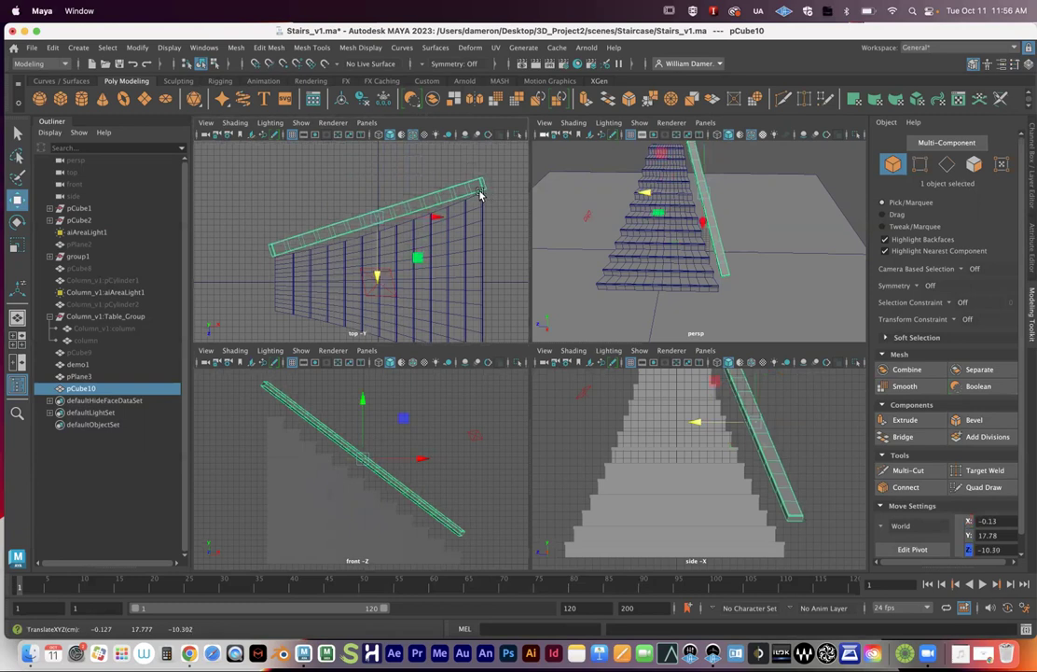
Shift only the bar to about X 0.38 in the front view and set its X scale to about 42.59
left_click_drag(279, 241, 298, 297)
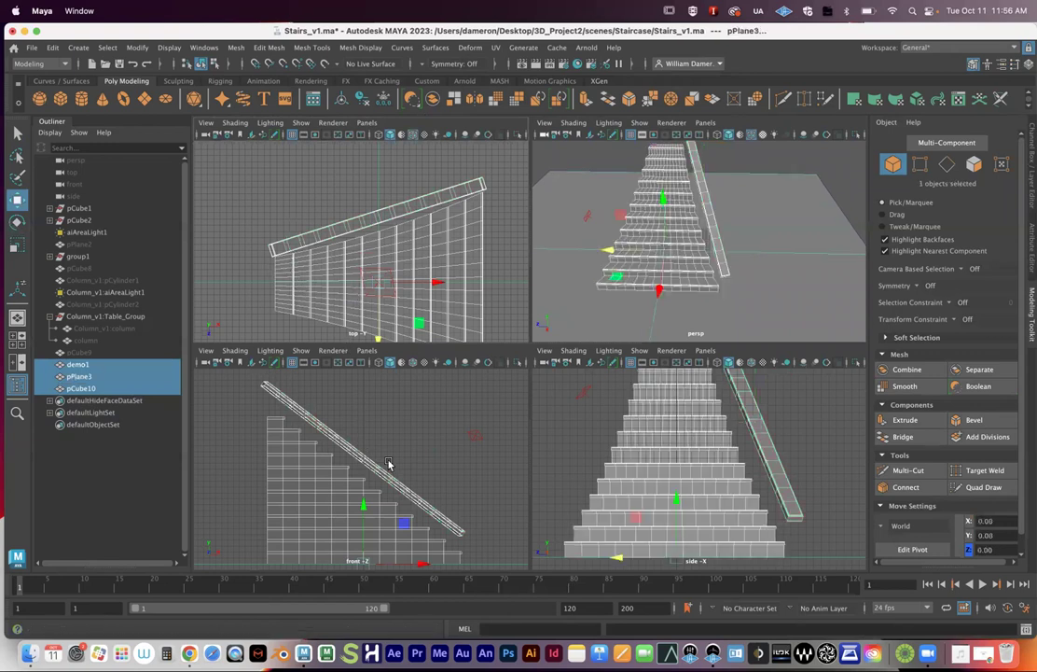
middle_click_drag(391, 512, 387, 484, "alt")
middle_click_drag(348, 442, 288, 475, "alt")
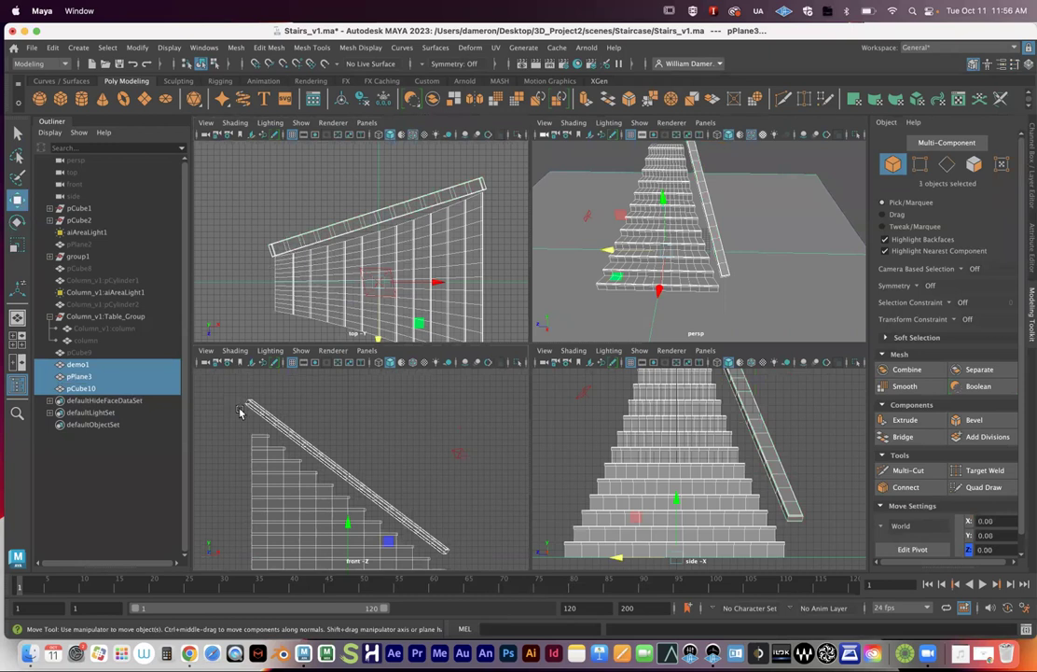
left_click(382, 453)
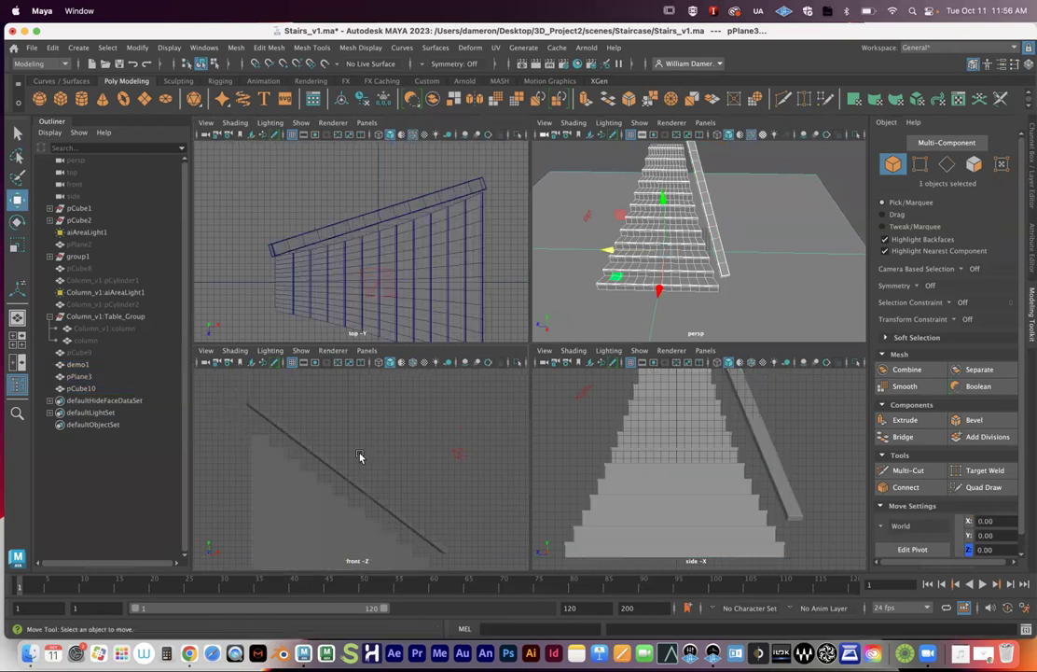
left_click(340, 474)
left_click(340, 475)
left_click_drag(411, 483, 411, 480)
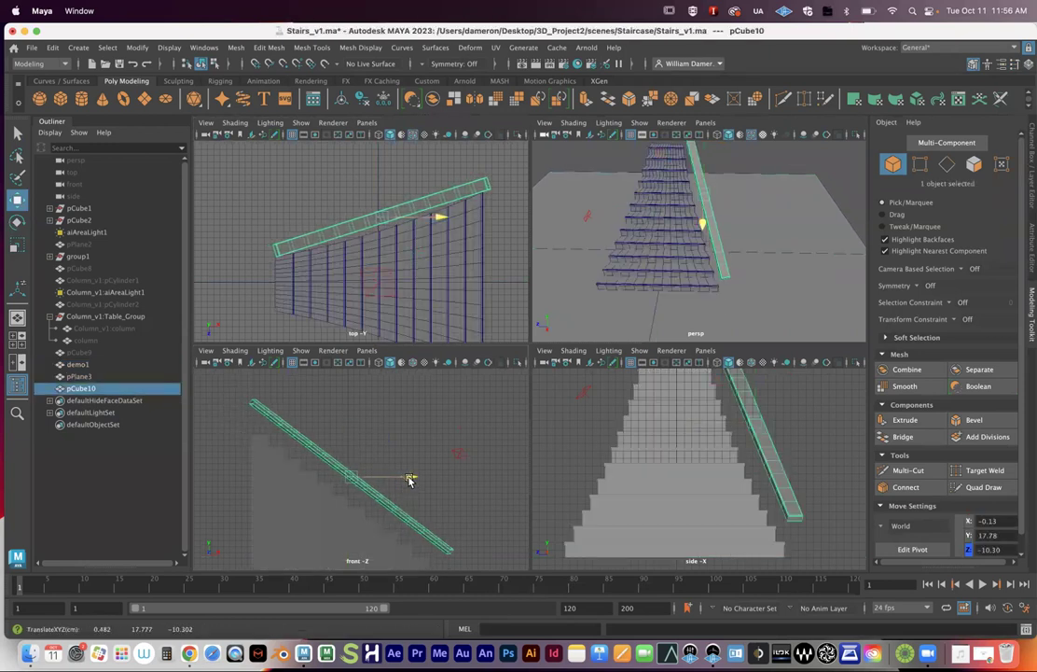
key("r")
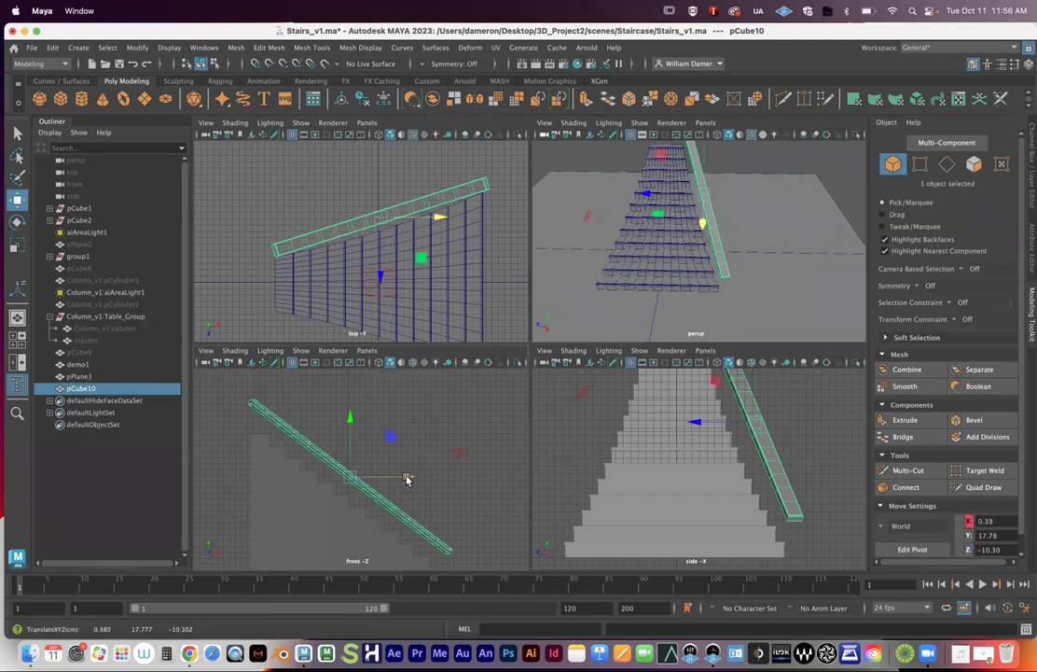
left_click_drag(392, 507, 389, 505)
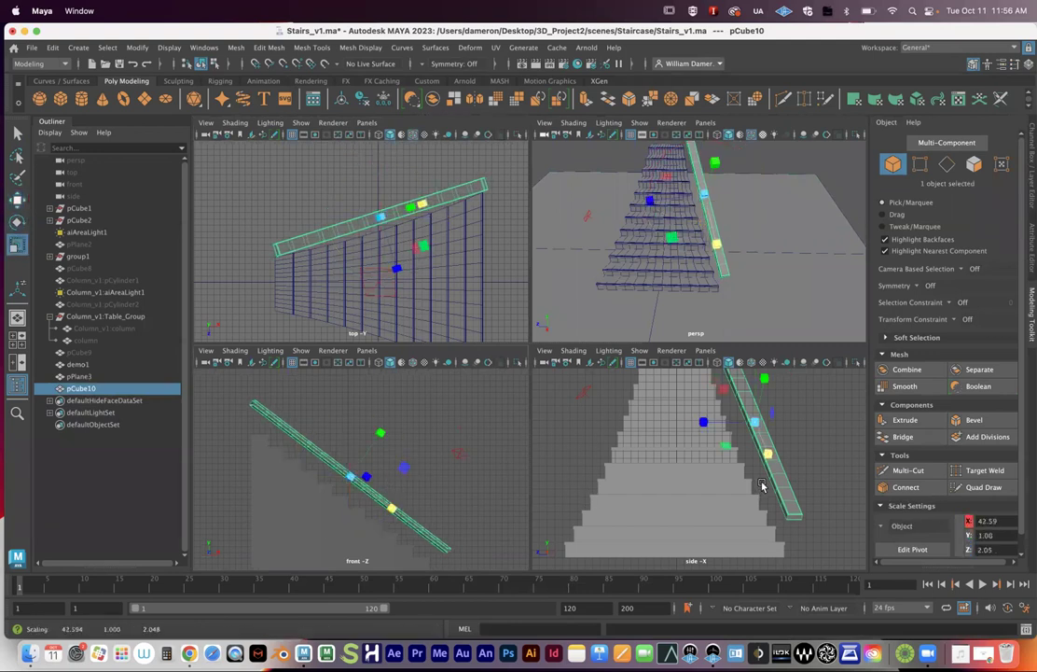
Examine the bar's alignment with the staircase in the side view and from several angles in the perspective view
middle_click_drag(769, 459, 758, 486, "alt")
scroll(759, 486, "down", 1)
right_click_drag(759, 486, 706, 479, "alt")
left_click_drag(732, 500, 725, 495, "alt")
key("space")
middle_click_drag(702, 482, 706, 483, "alt")
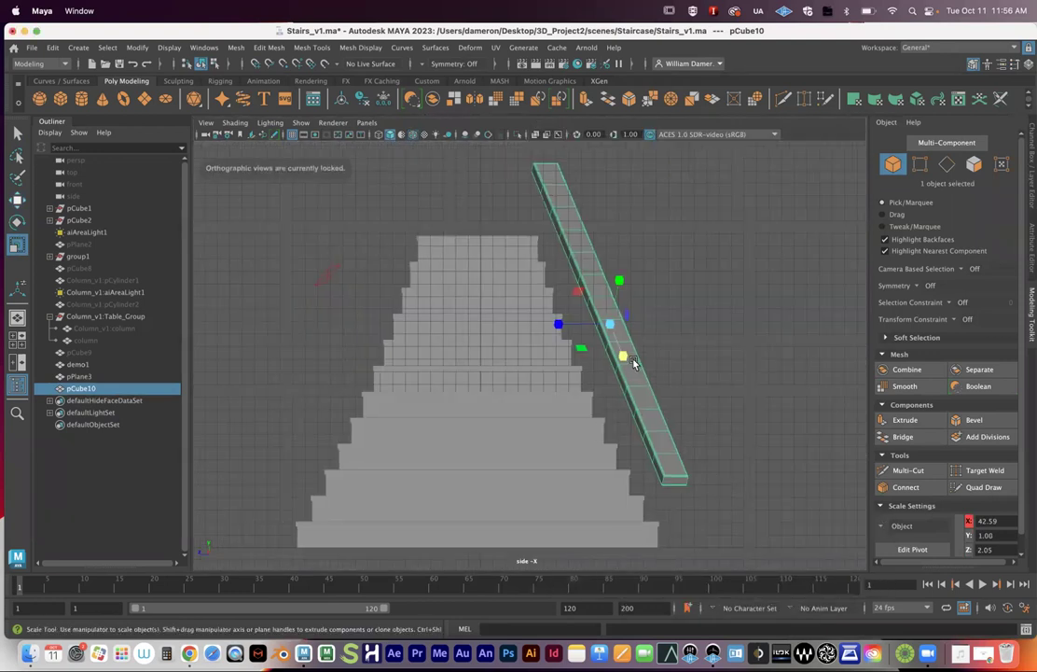
key("space")
key("space")
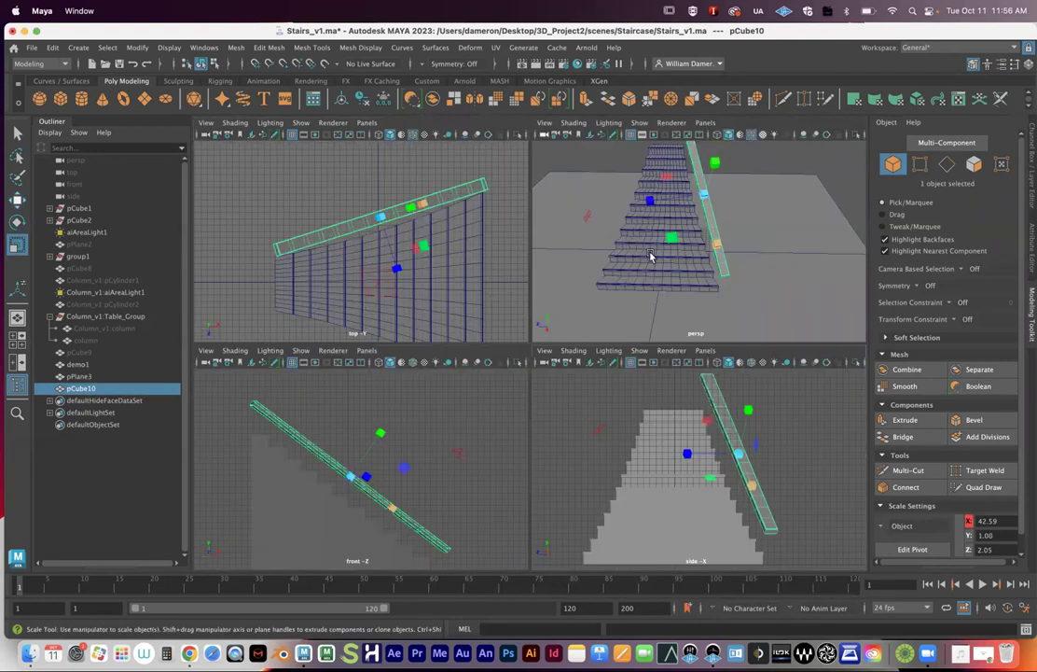
left_click_drag(709, 281, 706, 264, "alt")
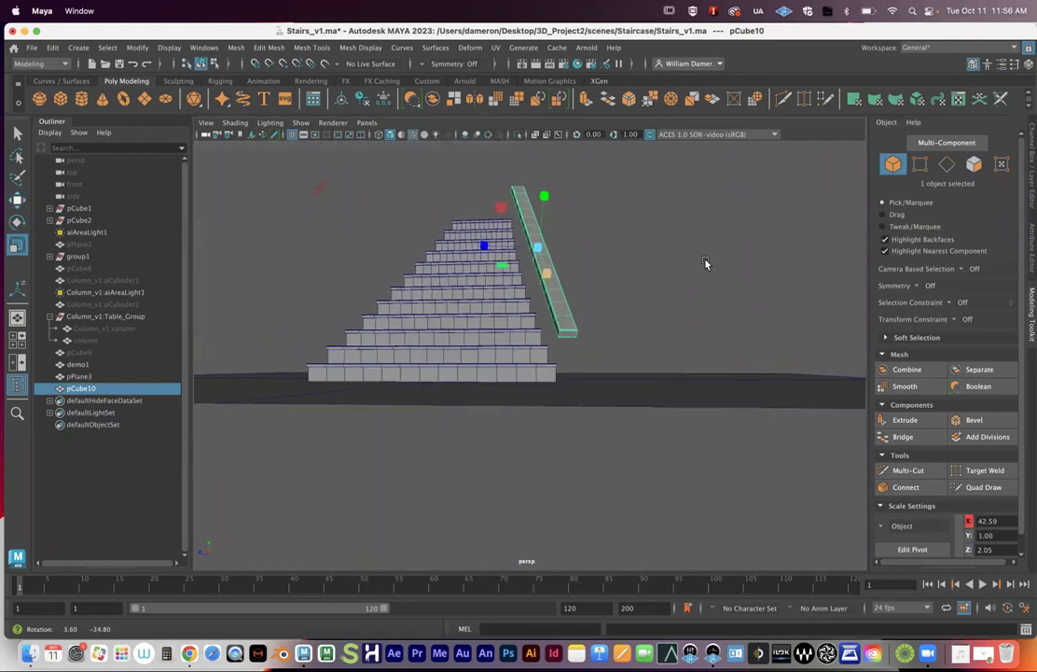
left_click_drag(554, 273, 529, 284, "alt")
key("q")
scroll(587, 338, "down", 3)
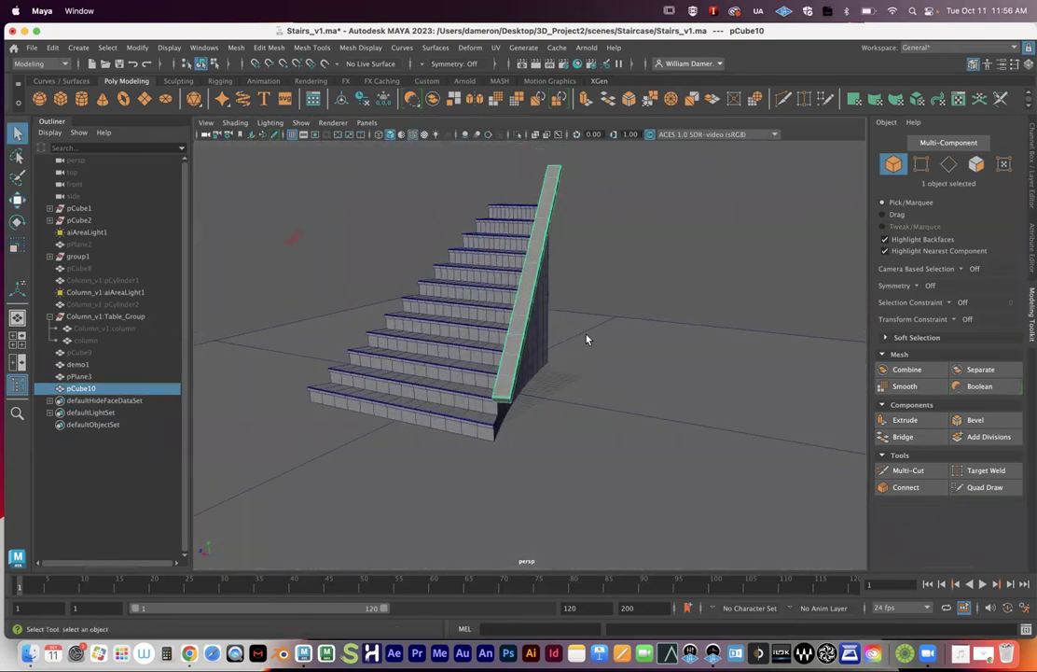
Rename the ground plane pPlane3 to floor
left_click(80, 376)
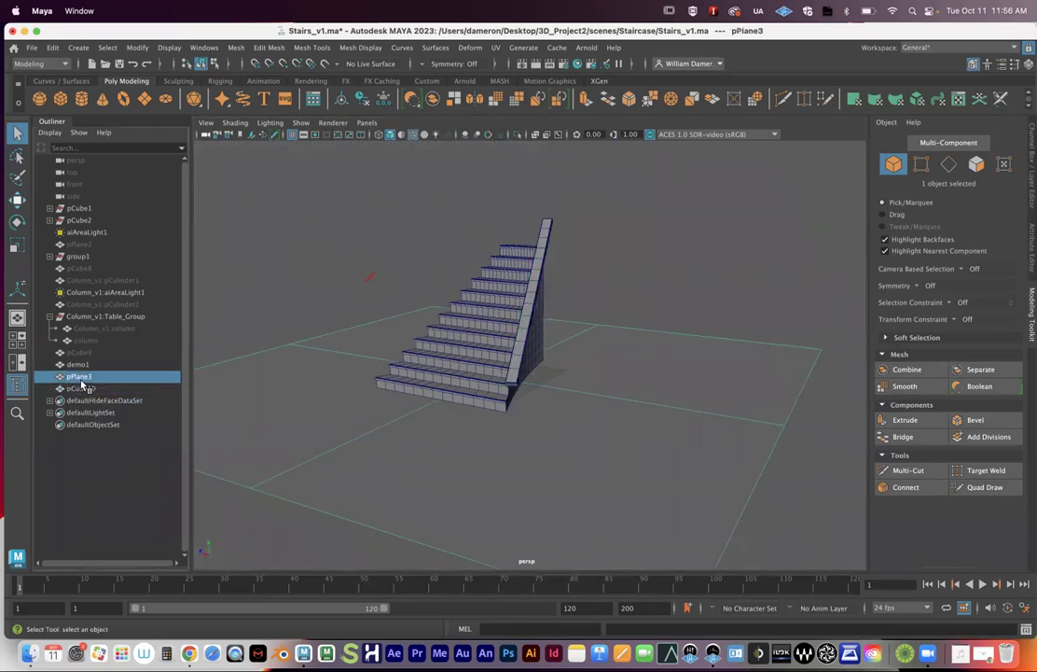
double_click(80, 376)
type("floo")
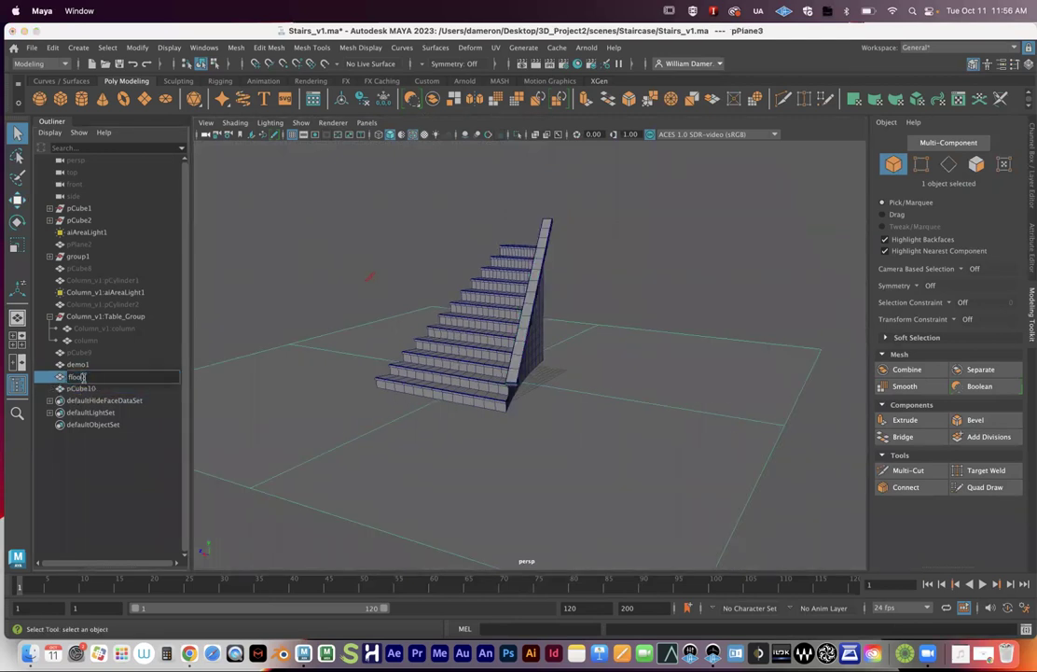
type("r")
Rename the bar pCube10 to railing1
left_click(98, 389)
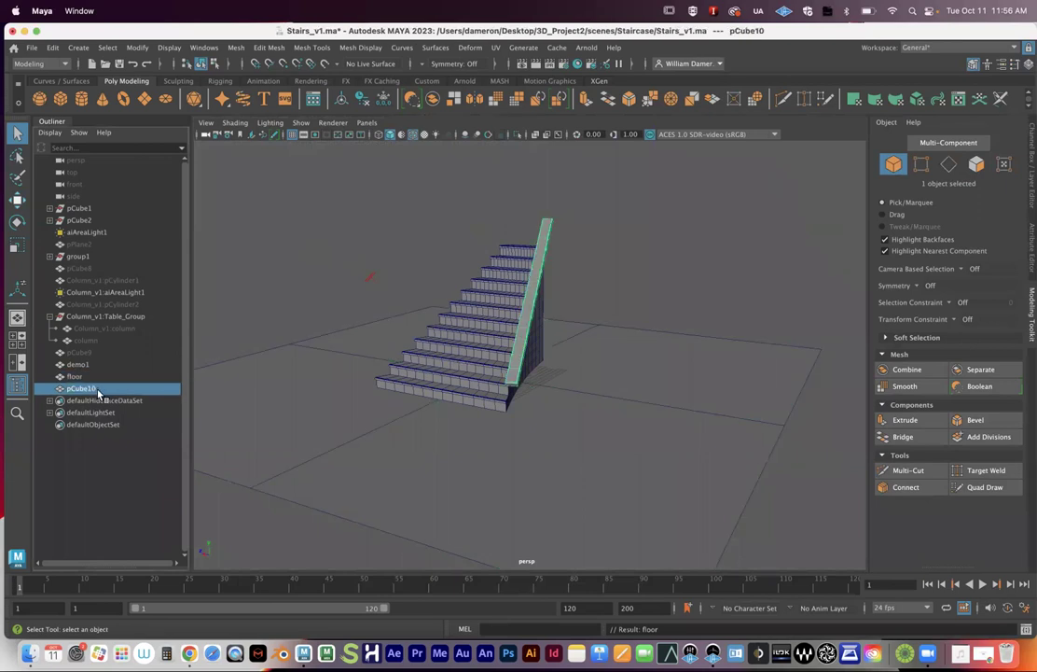
double_click(88, 389)
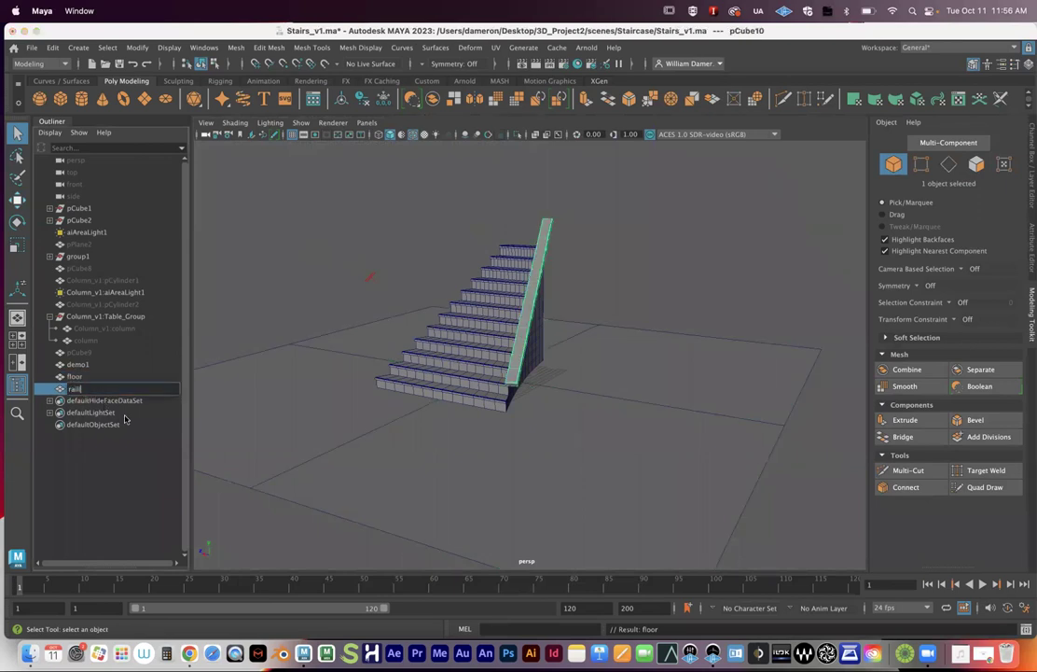
key("Return")
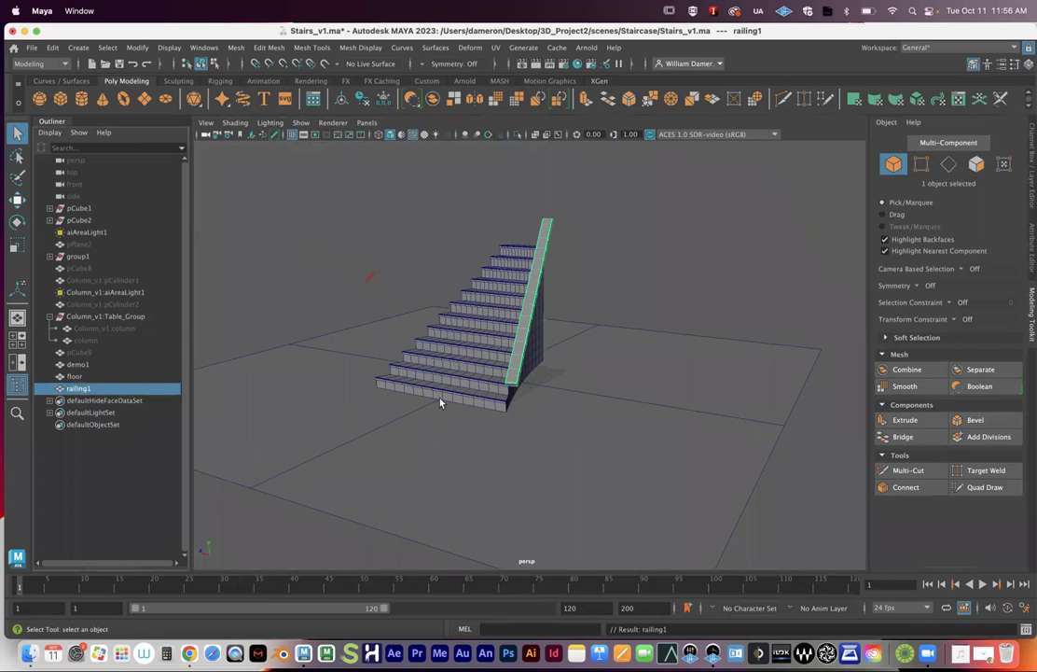
Duplicate the railing and hide the copy
left_click_drag(555, 321, 420, 363, "alt")
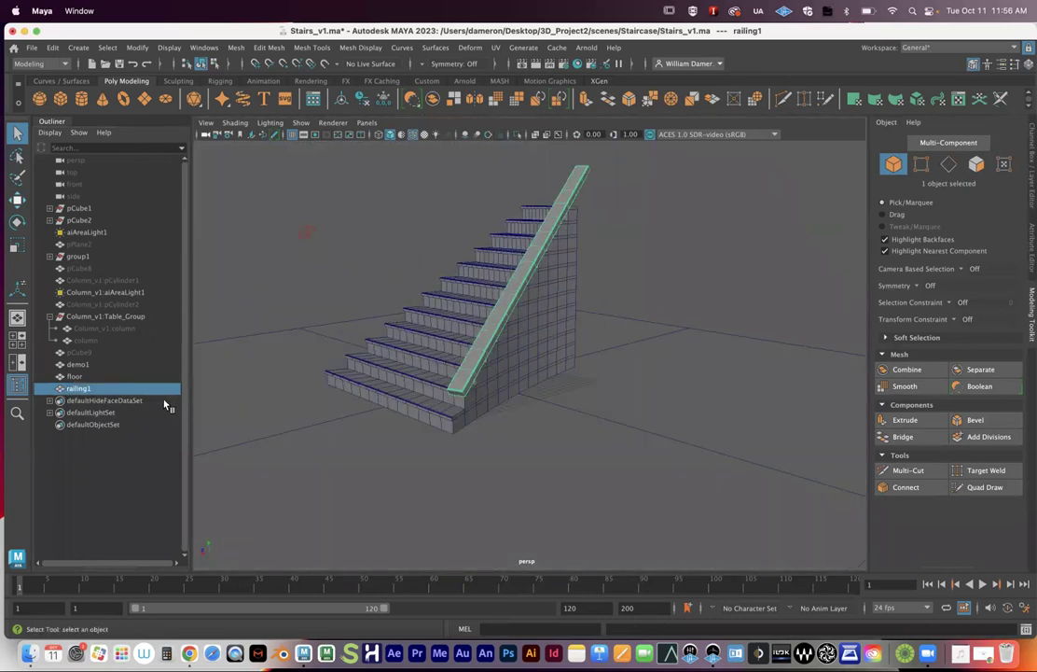
key("ctrl+d")
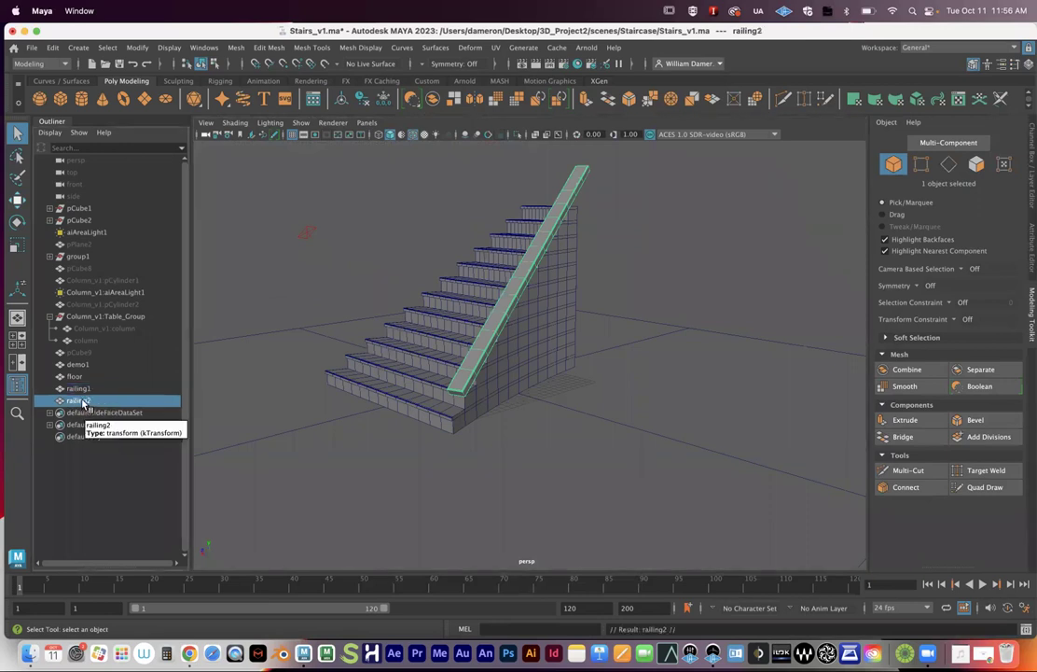
key("h")
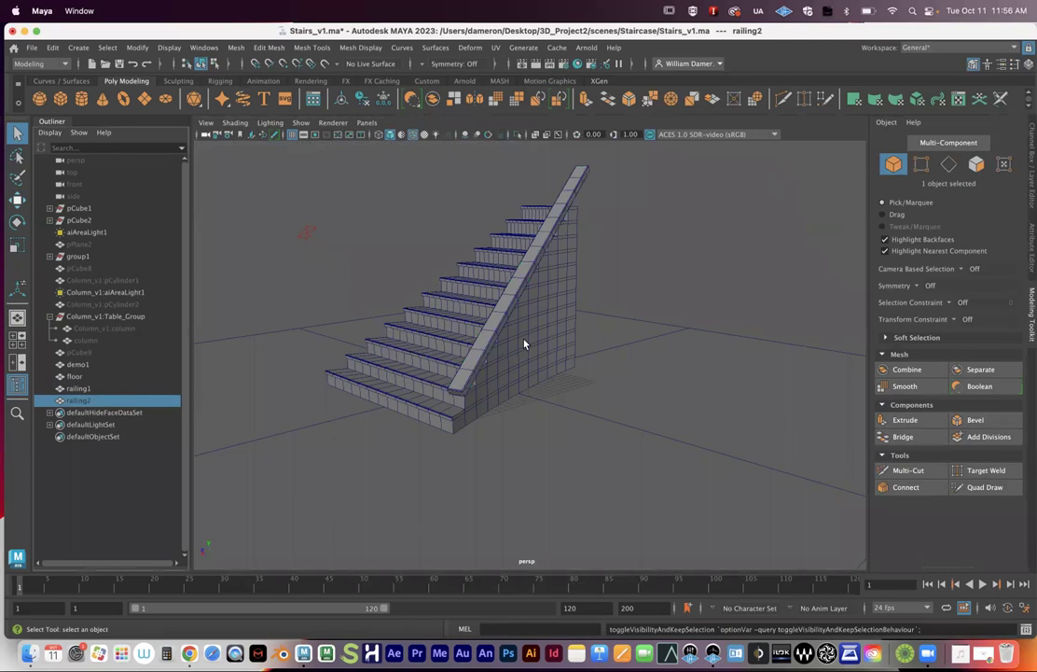
Save the scene under its current file name
left_click(36, 47)
left_click(54, 89)
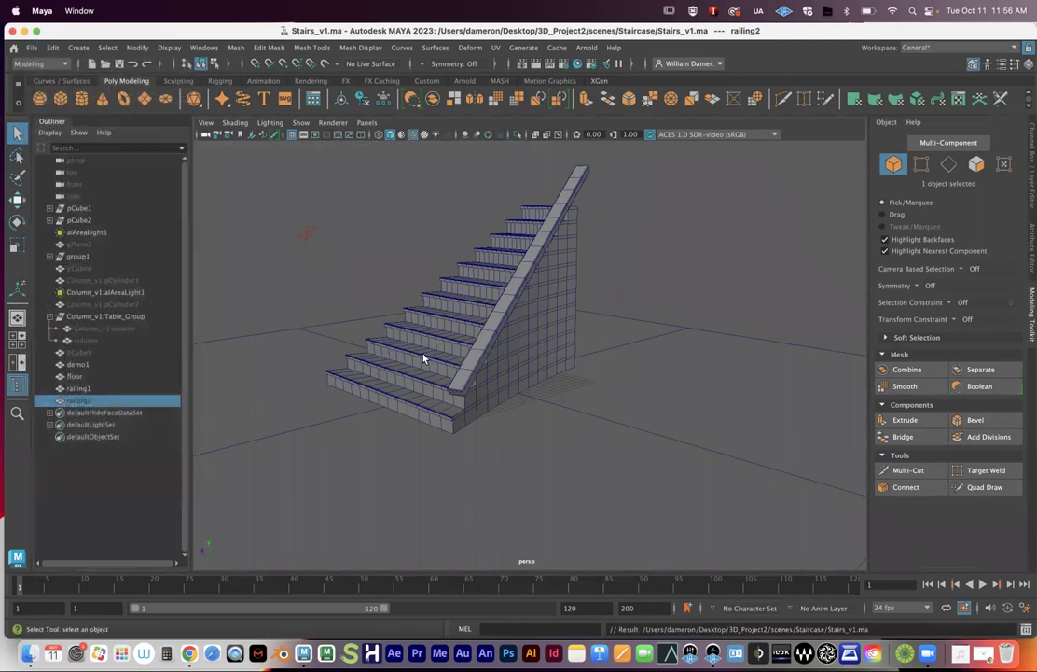
Apply a Lattice deformer to the visible railing, railing1
left_click_drag(507, 358, 539, 412, "alt")
left_click(477, 409)
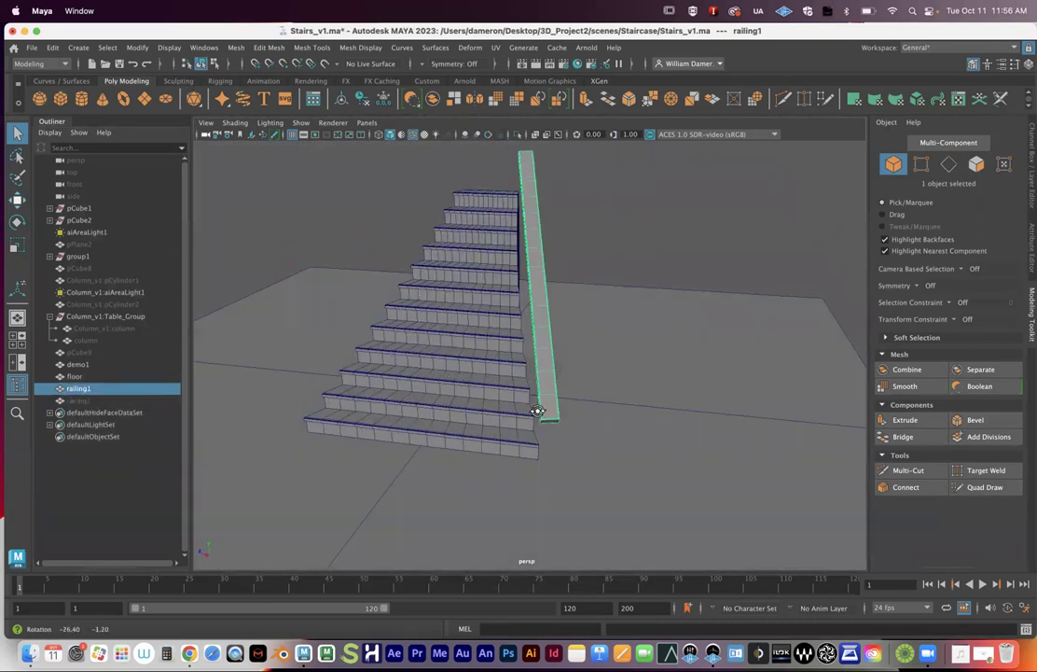
left_click_drag(534, 321, 576, 424, "alt")
left_click_drag(493, 315, 569, 367, "alt")
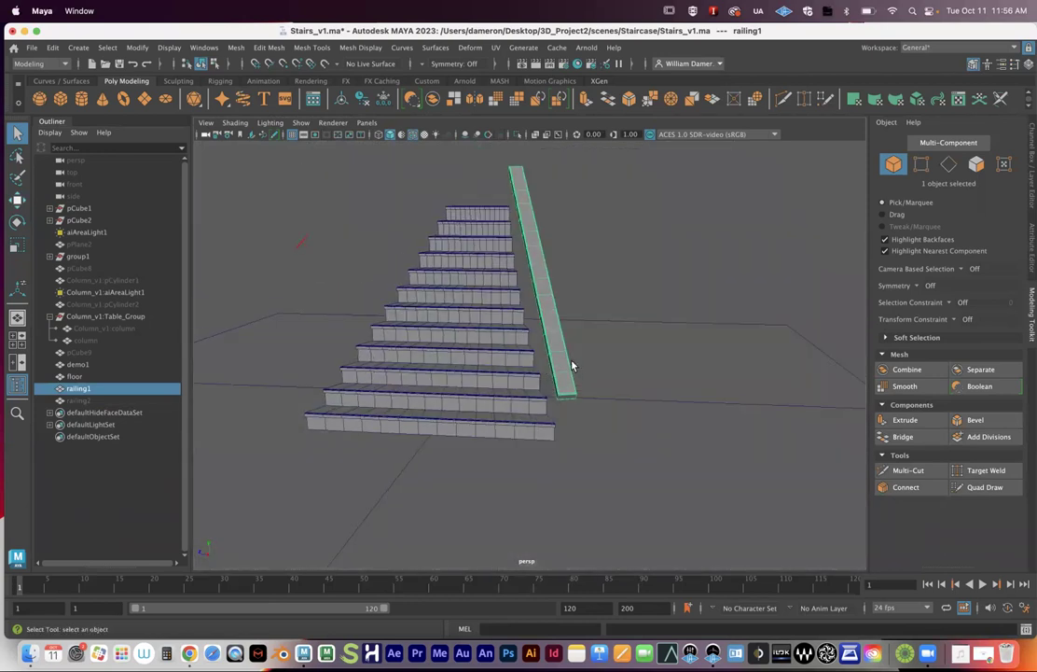
left_click(447, 398)
left_click(569, 395)
left_click_drag(569, 399, 546, 402, "alt")
middle_click_drag(537, 312, 550, 352, "alt")
right_click_drag(550, 351, 530, 338, "alt")
left_click_drag(525, 164, 509, 130, "alt")
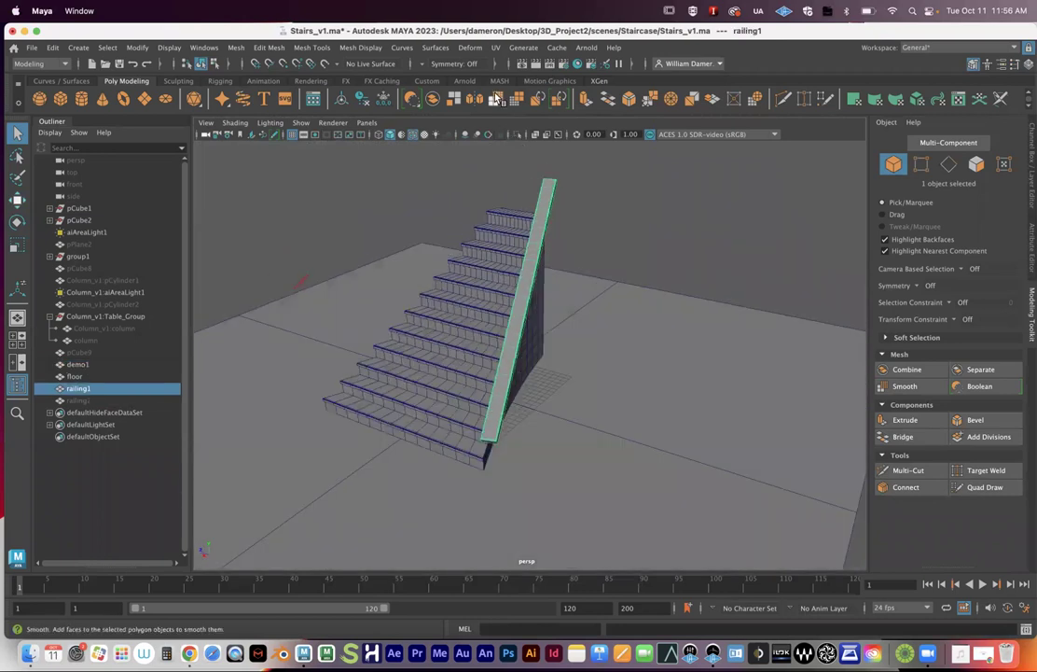
left_click(473, 50)
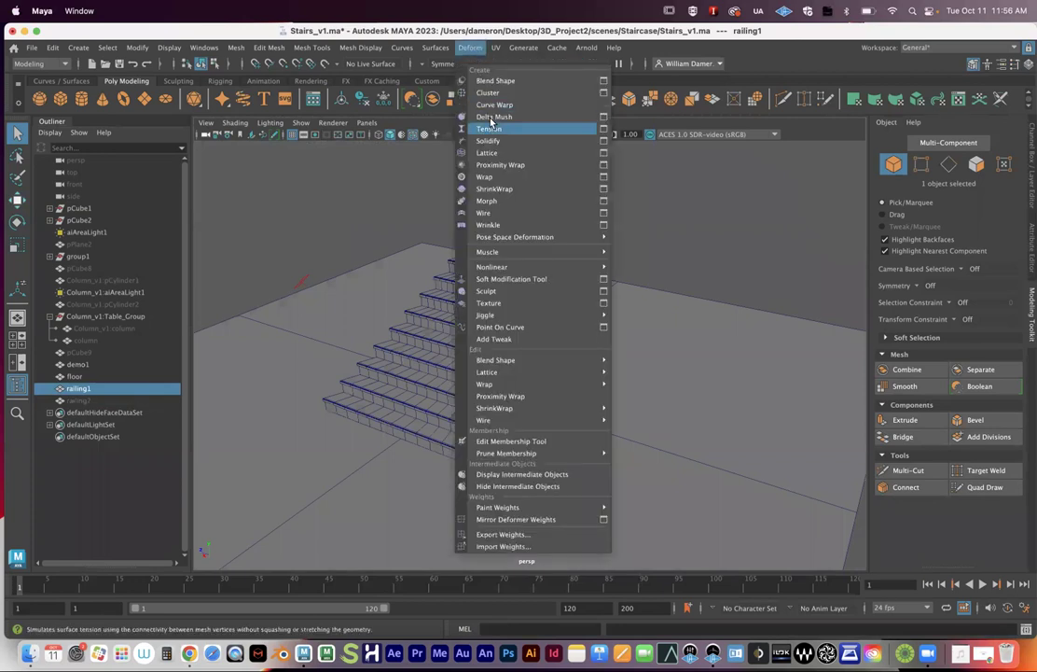
left_click(489, 152)
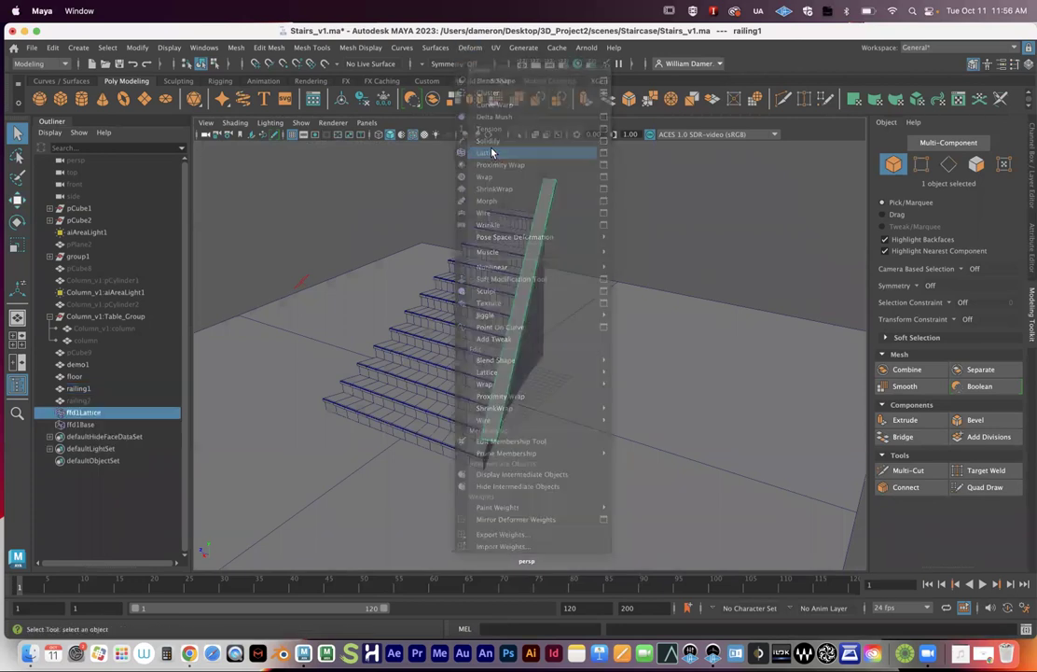
Examine the lattice around the railing and its fit to the steps from the side and front of the staircase
left_click_drag(500, 293, 487, 421, "alt")
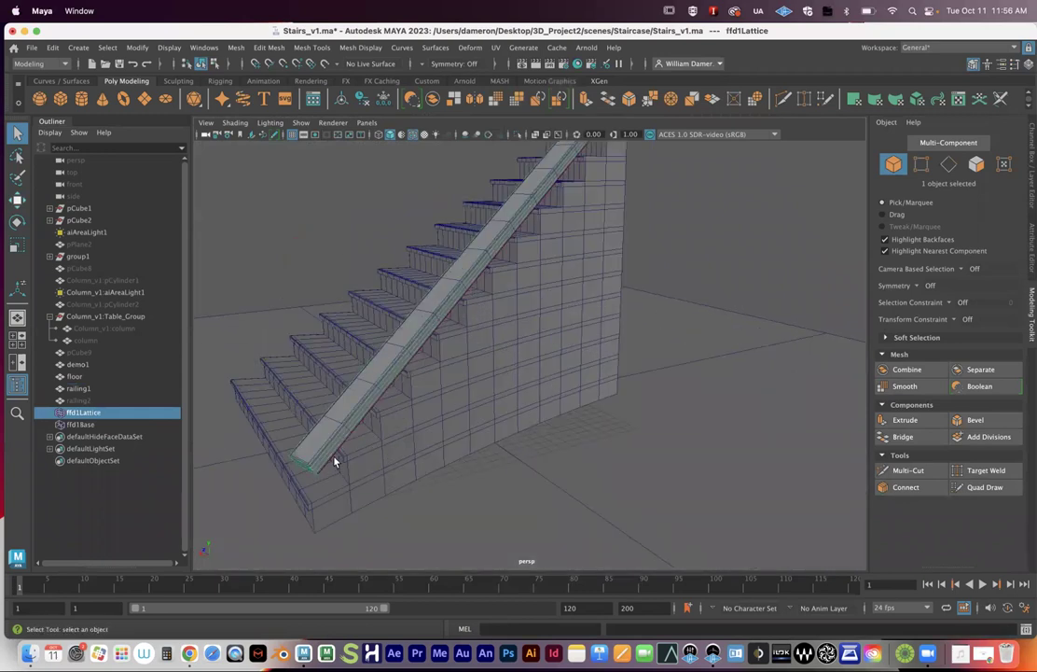
left_click_drag(519, 471, 303, 376, "alt")
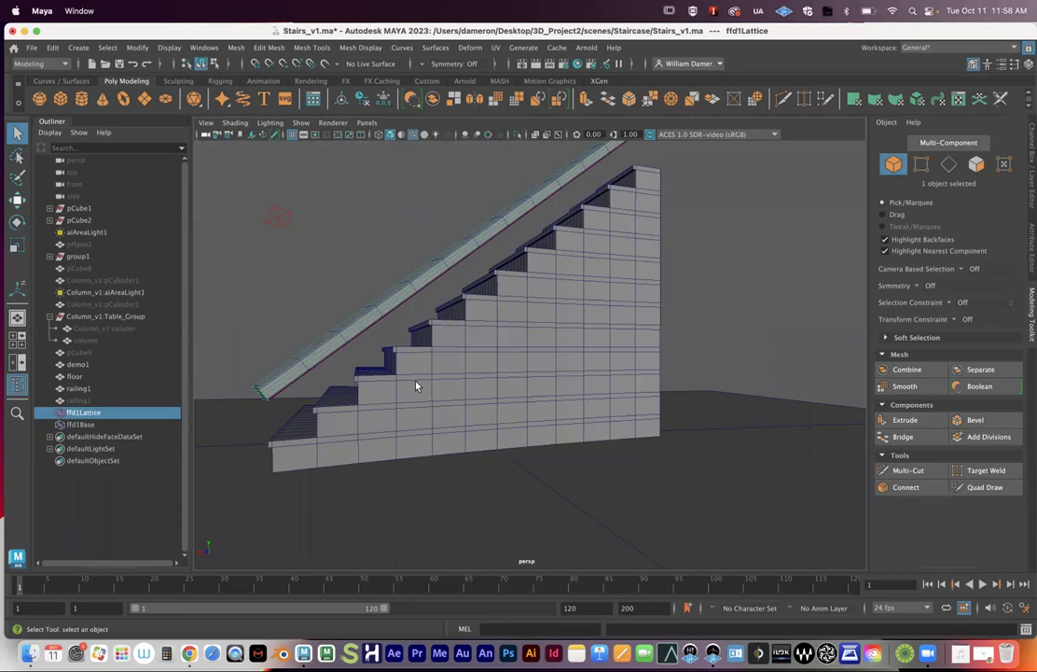
left_click_drag(347, 378, 435, 371, "alt")
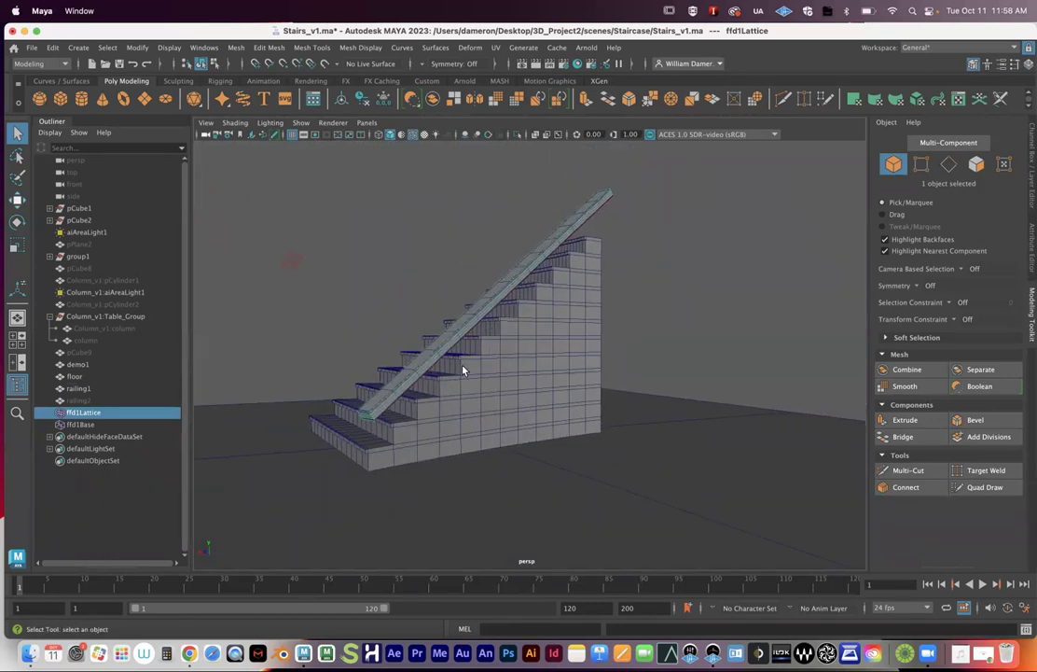
right_click_drag(440, 371, 466, 407, "alt")
middle_click_drag(391, 430, 394, 428, "alt")
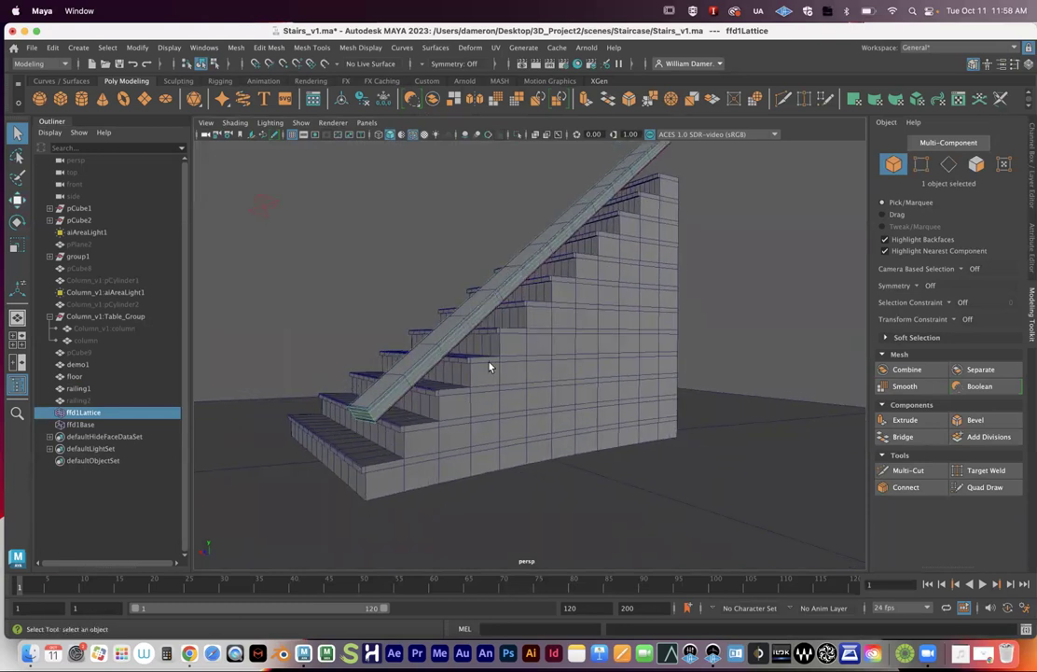
right_click_drag(405, 400, 500, 366, "alt")
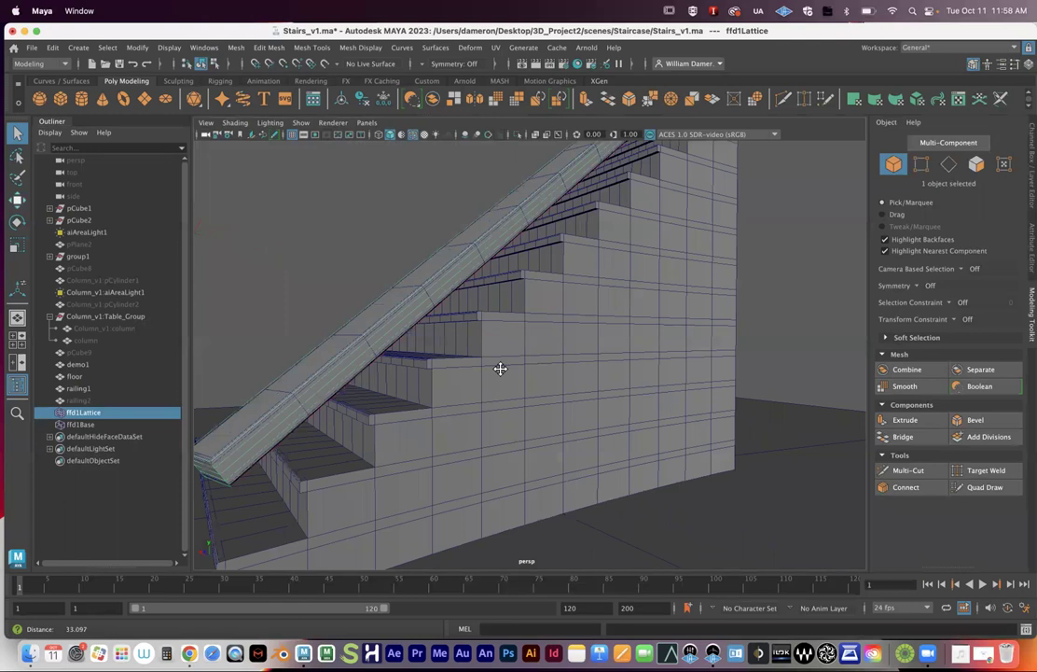
middle_click_drag(363, 408, 407, 391, "alt")
middle_click_drag(519, 292, 510, 325, "alt")
right_click_drag(67, 428, 99, 422, "alt")
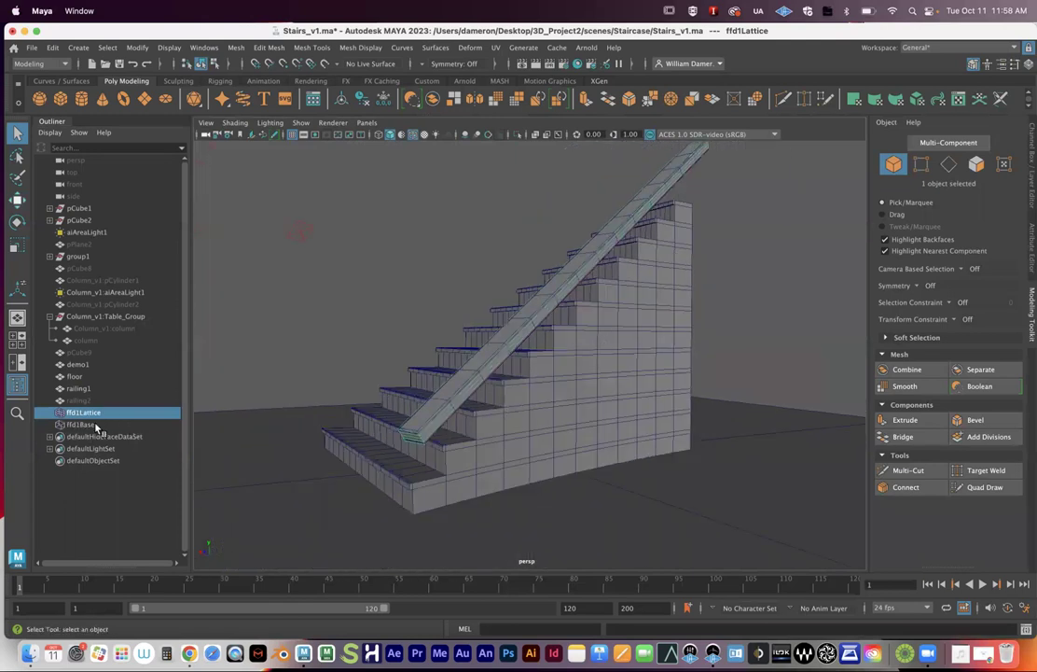
Open the shape attributes of ffd1Lattice and set the lattice's T Divisions to 2
middle_click_drag(570, 327, 537, 357, "alt")
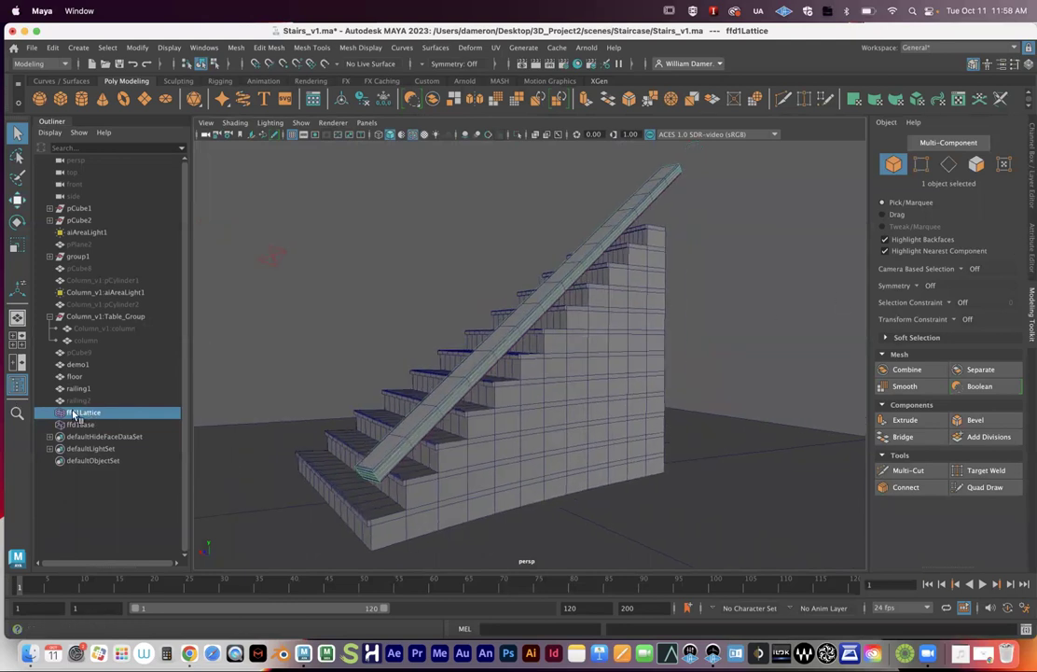
left_click(1029, 235)
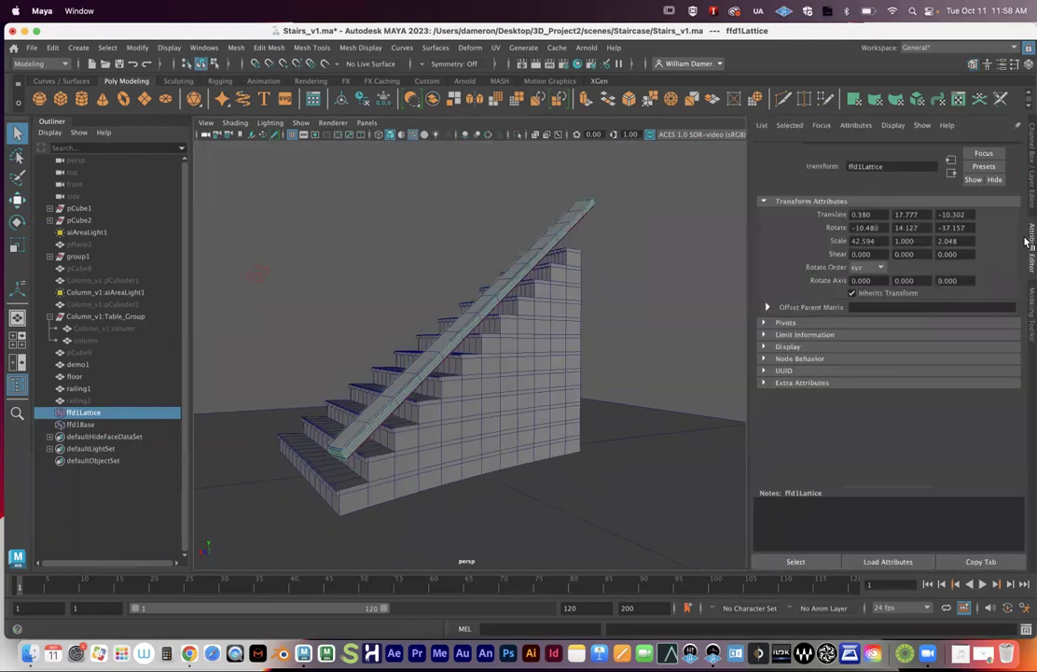
left_click(837, 147)
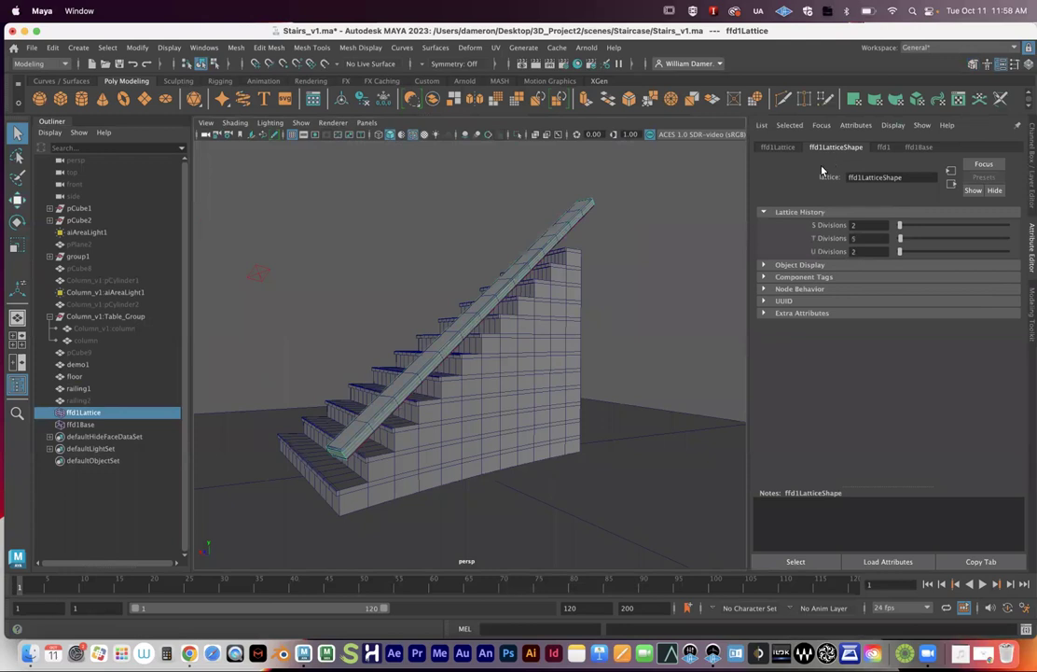
left_click_drag(525, 400, 401, 412, "alt")
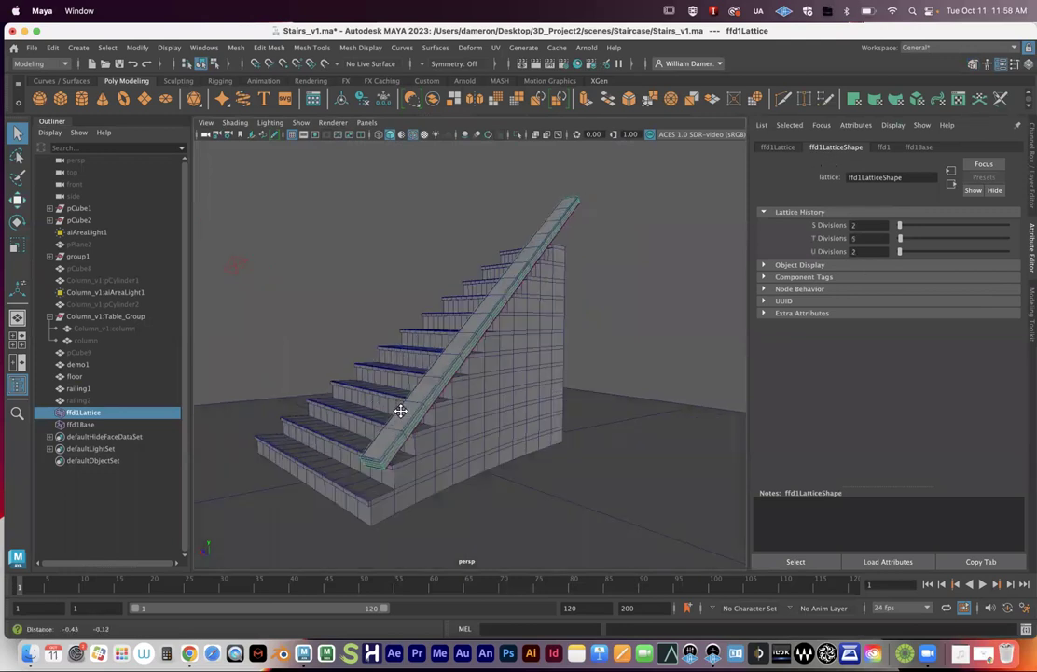
right_click_drag(400, 412, 453, 414, "alt")
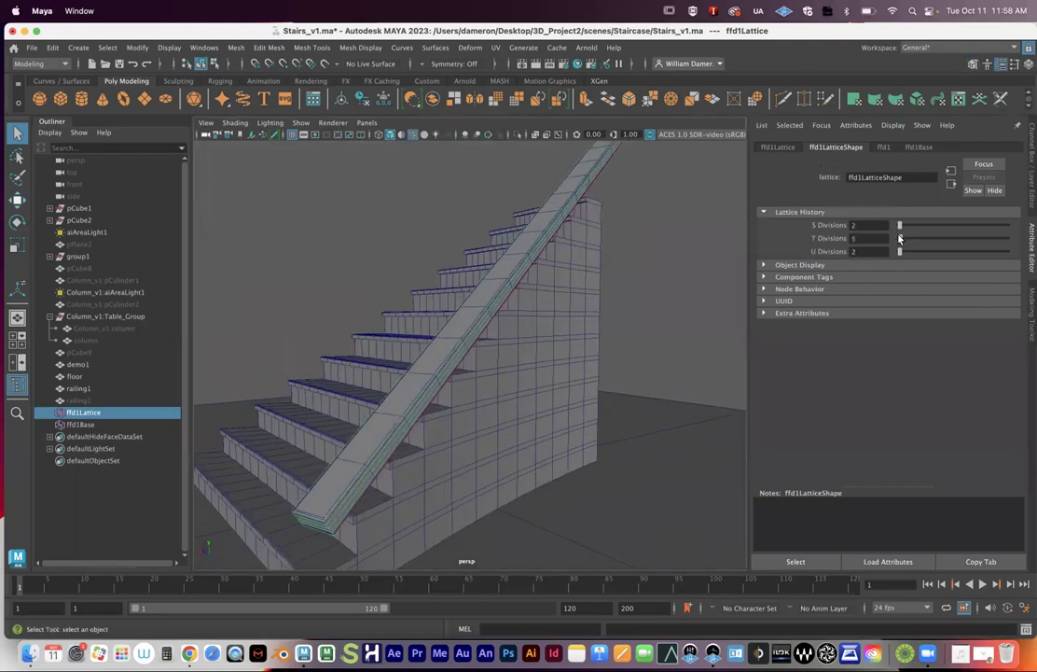
left_click_drag(330, 516, 333, 506, "alt")
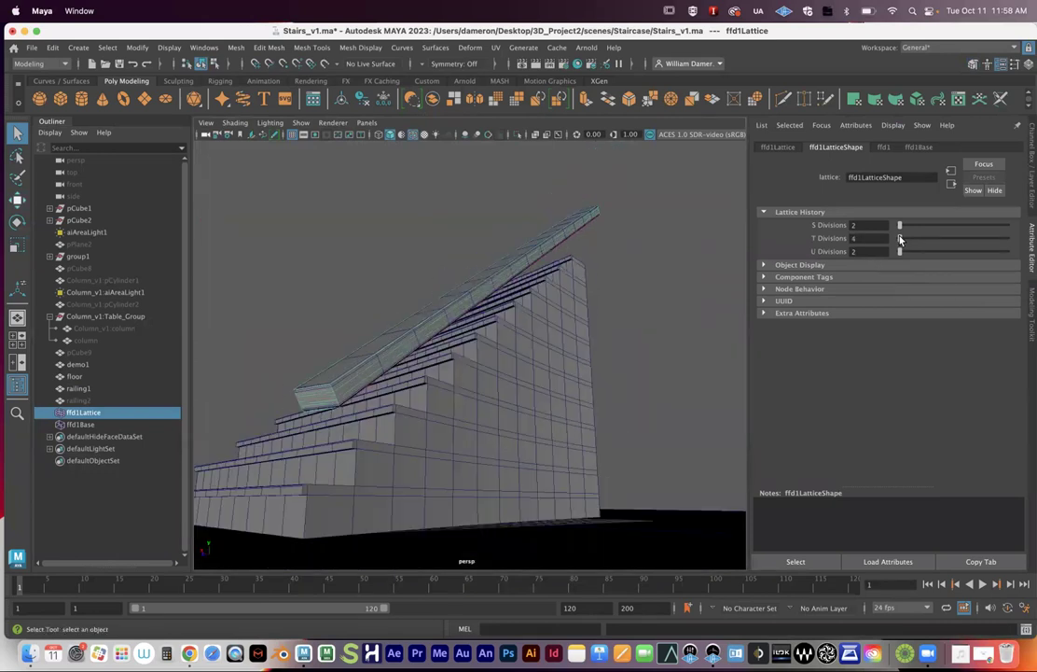
left_click_drag(590, 270, 466, 443, "alt")
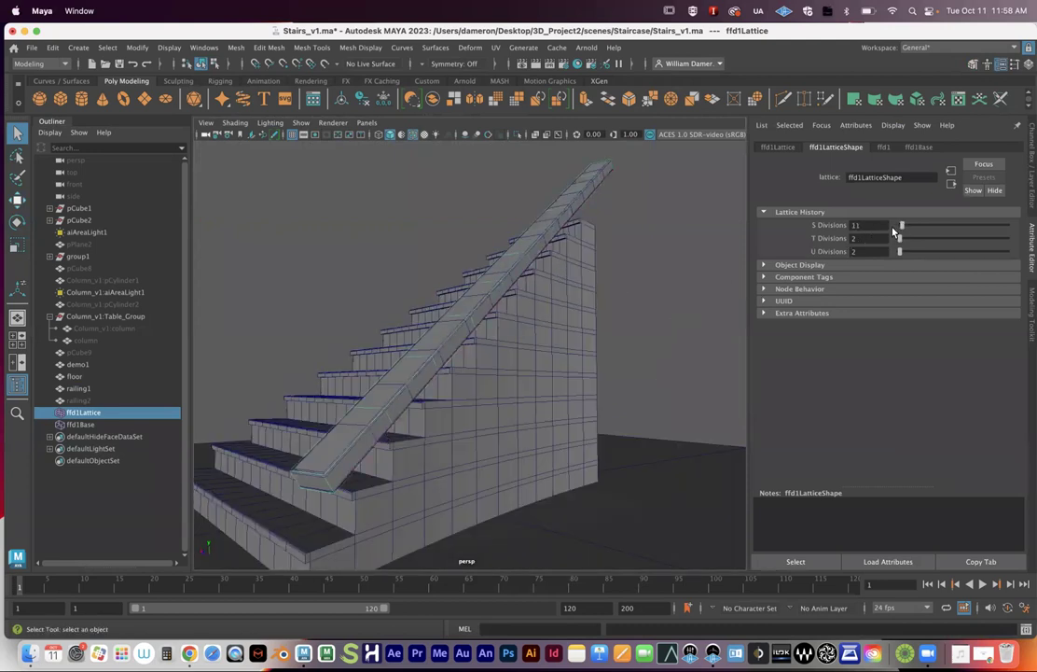
Set the lattice's S Divisions to 4 along the length of the railing
left_click_drag(862, 224, 847, 225)
type("3")
key("Return")
left_click_drag(900, 227, 831, 229)
left_click_drag(550, 331, 581, 361, "alt")
right_click_drag(581, 361, 466, 339, "alt")
left_click_drag(466, 338, 528, 341, "alt")
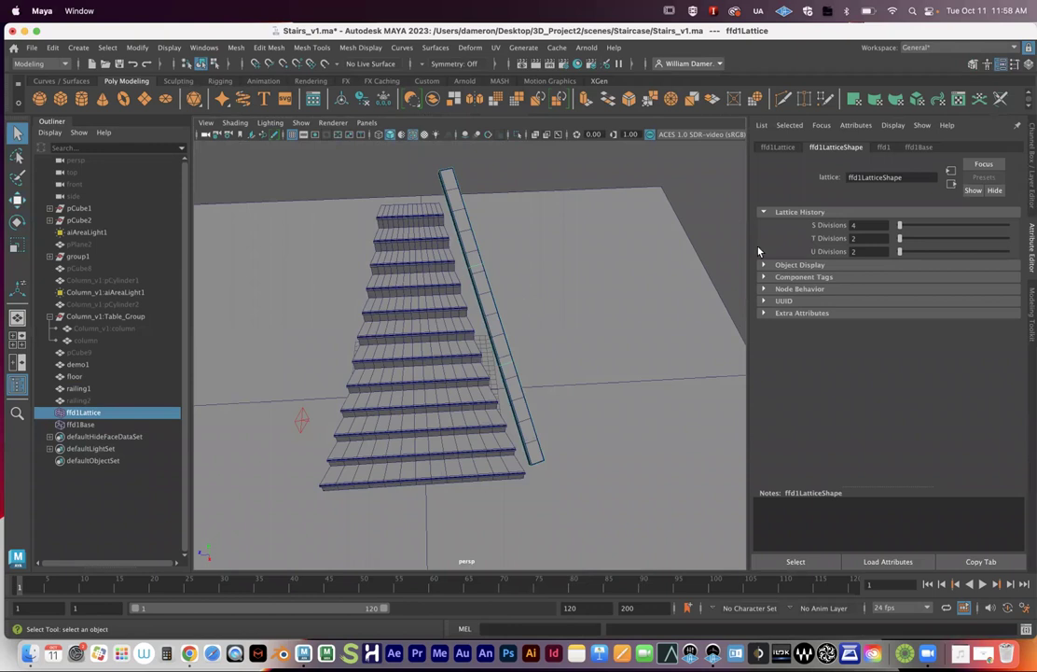
Switch the railing's lattice to Lattice Point selection mode
left_click_drag(508, 297, 503, 267, "alt")
right_click(499, 272)
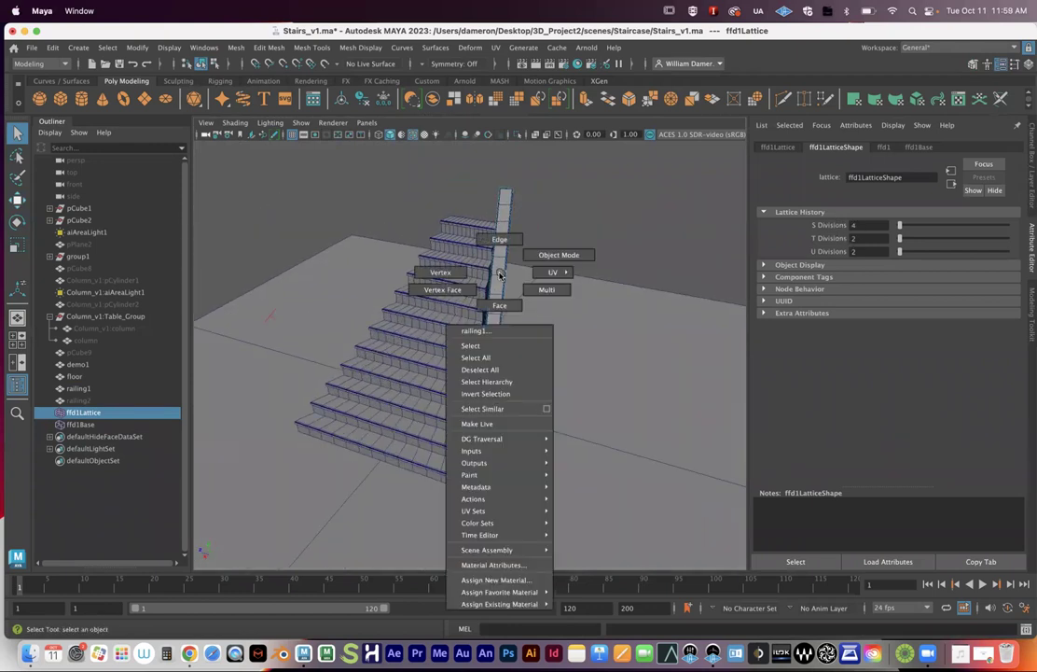
right_click(507, 272)
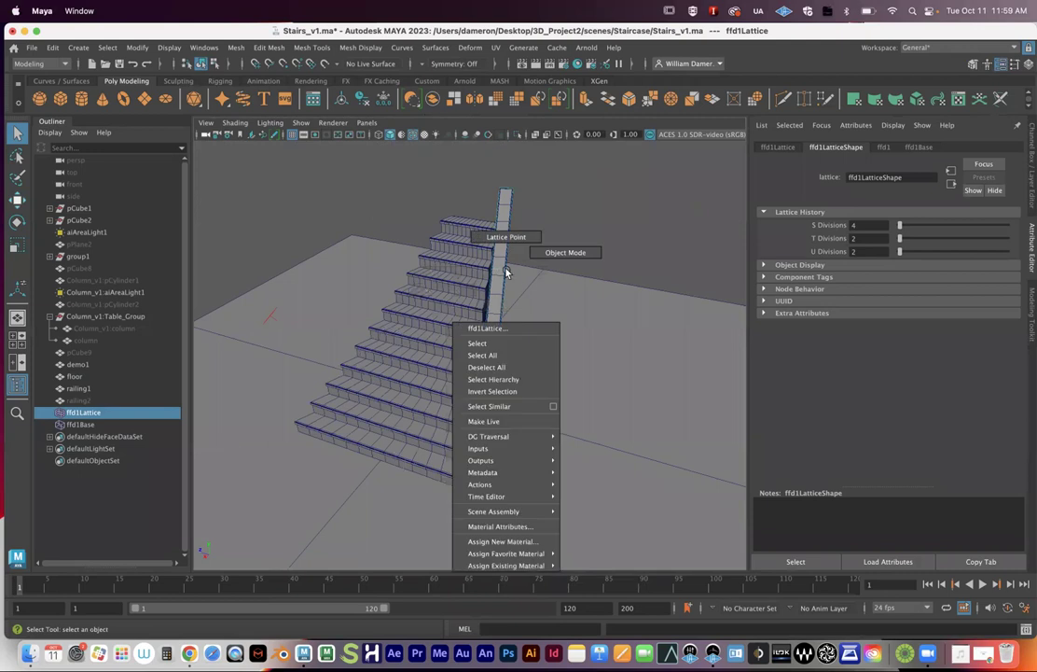
right_click(497, 254)
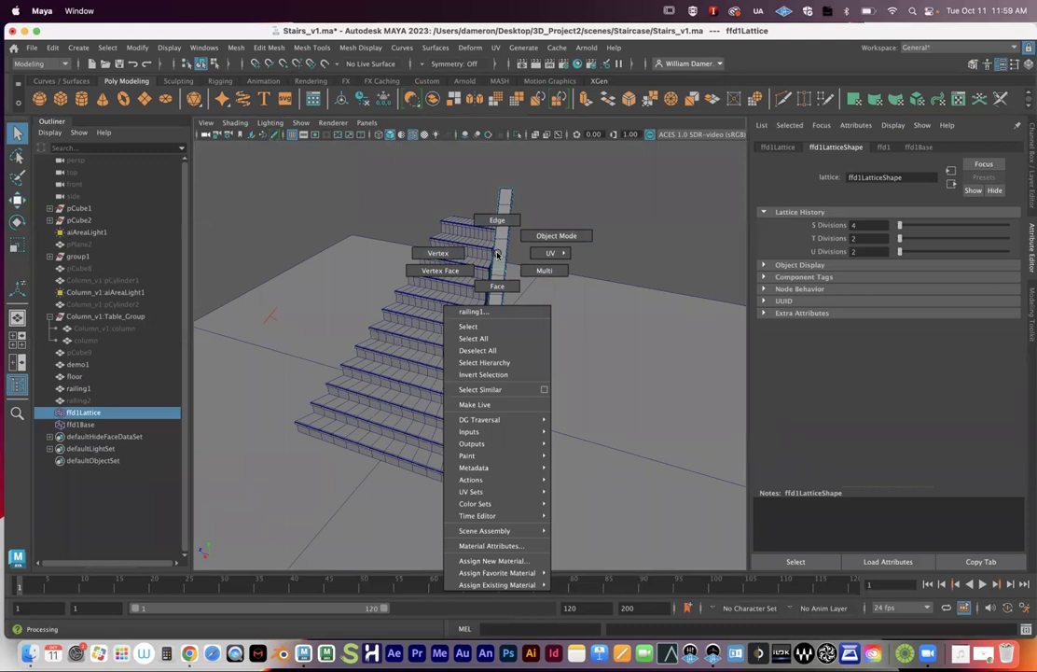
left_click(504, 254)
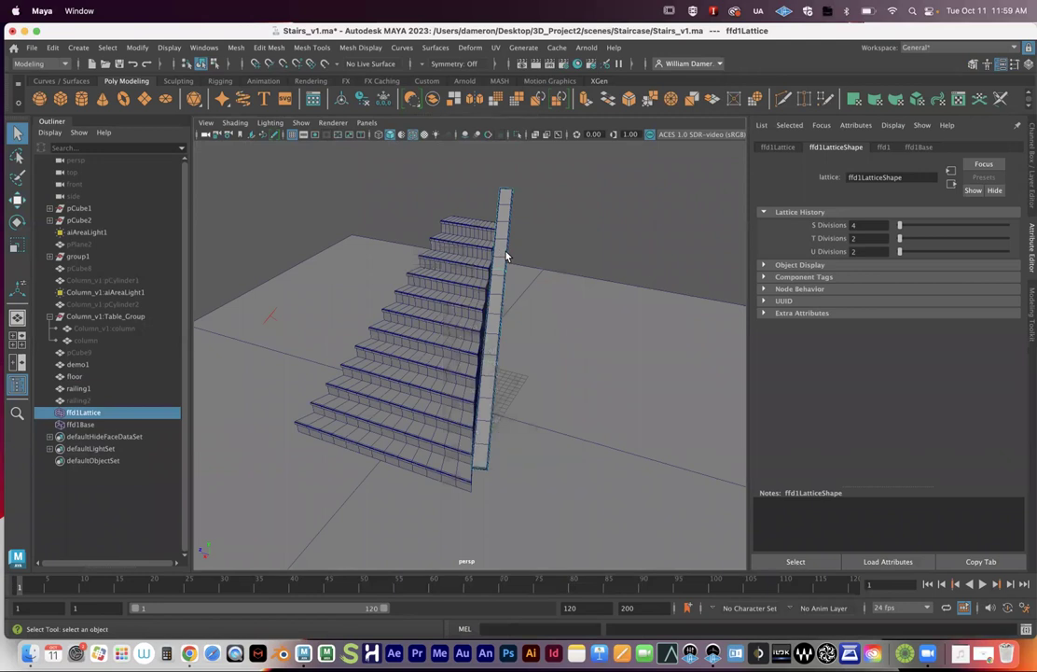
right_click_drag(506, 256, 503, 221)
left_click_drag(541, 319, 547, 326, "alt")
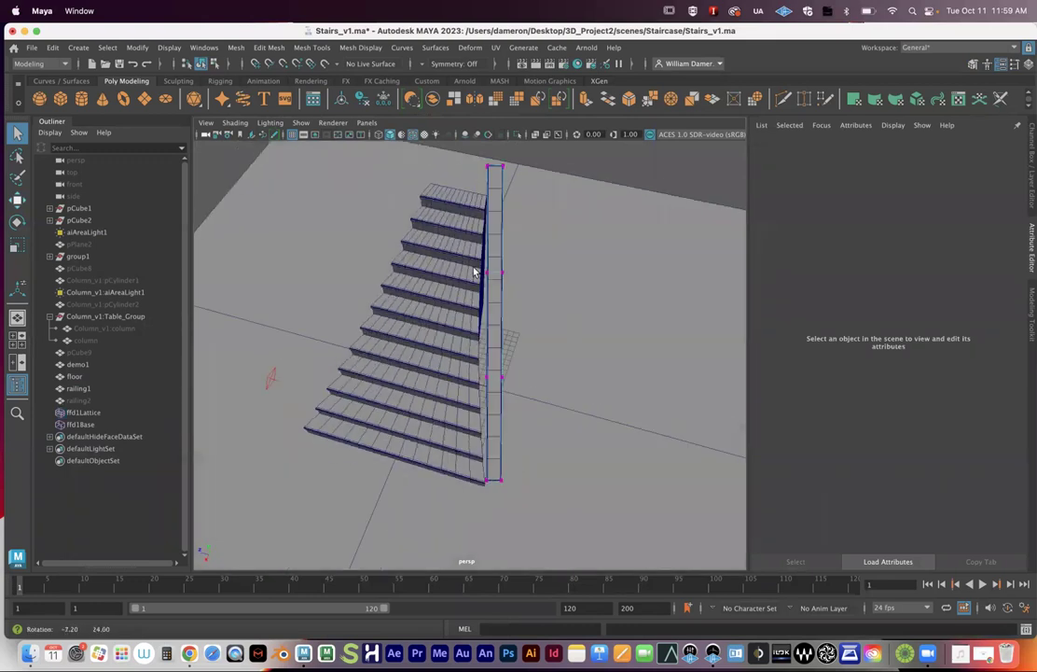
Move the upper-middle ring of lattice points slightly inward toward the stairs along the Z axis
left_click_drag(474, 272, 594, 308)
key("w")
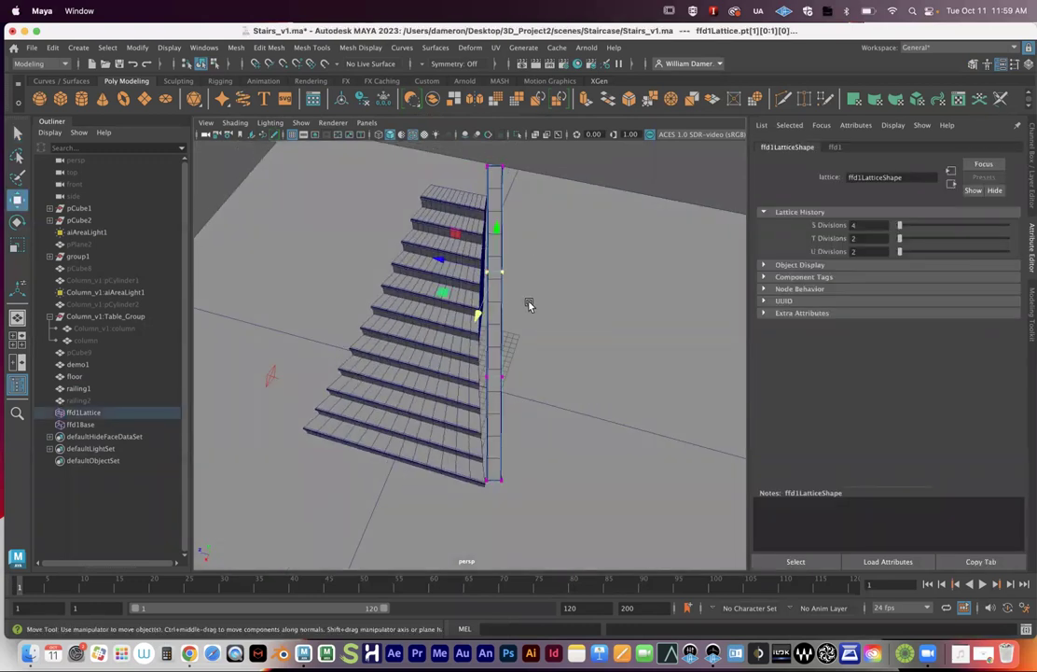
key("space")
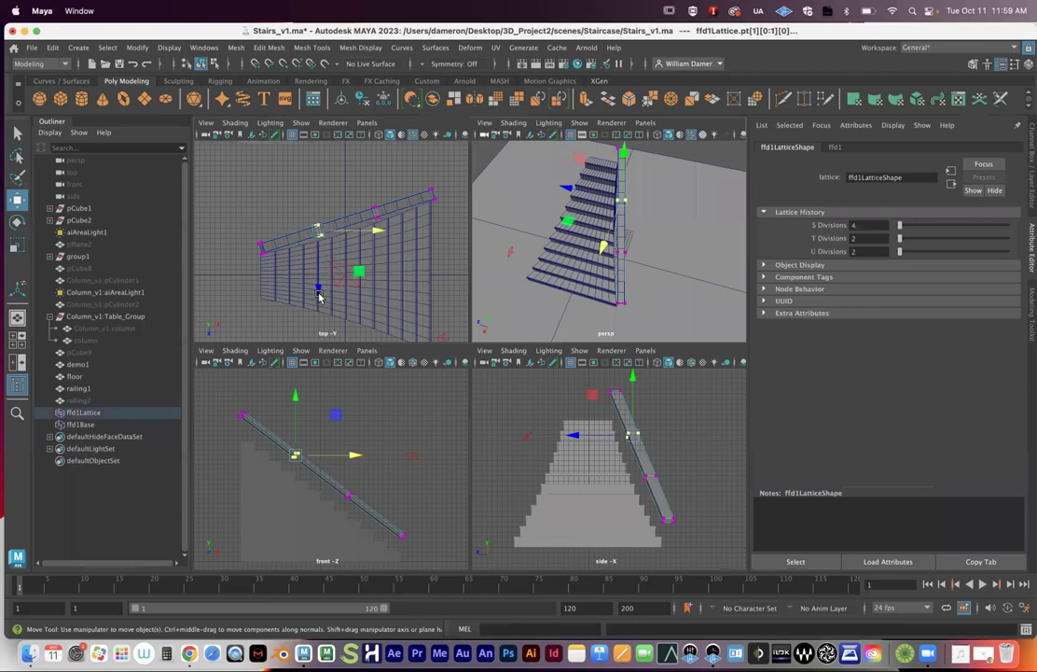
left_click_drag(318, 294, 318, 307)
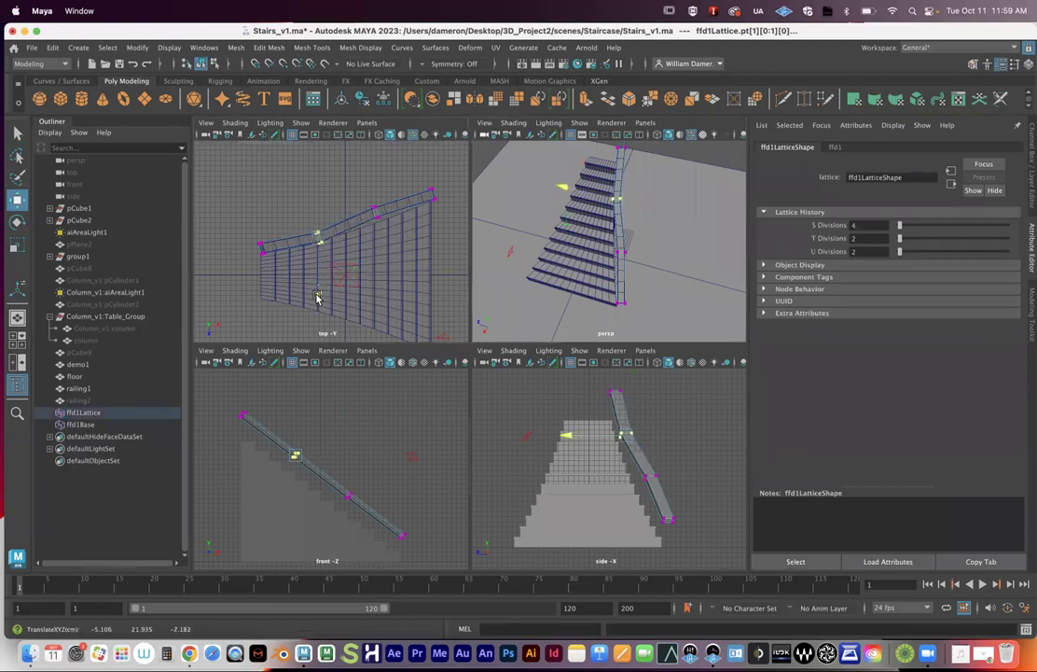
Move the lower-middle ring of lattice points inward along Z to bend the railing into a curve
left_click_drag(372, 199, 404, 239)
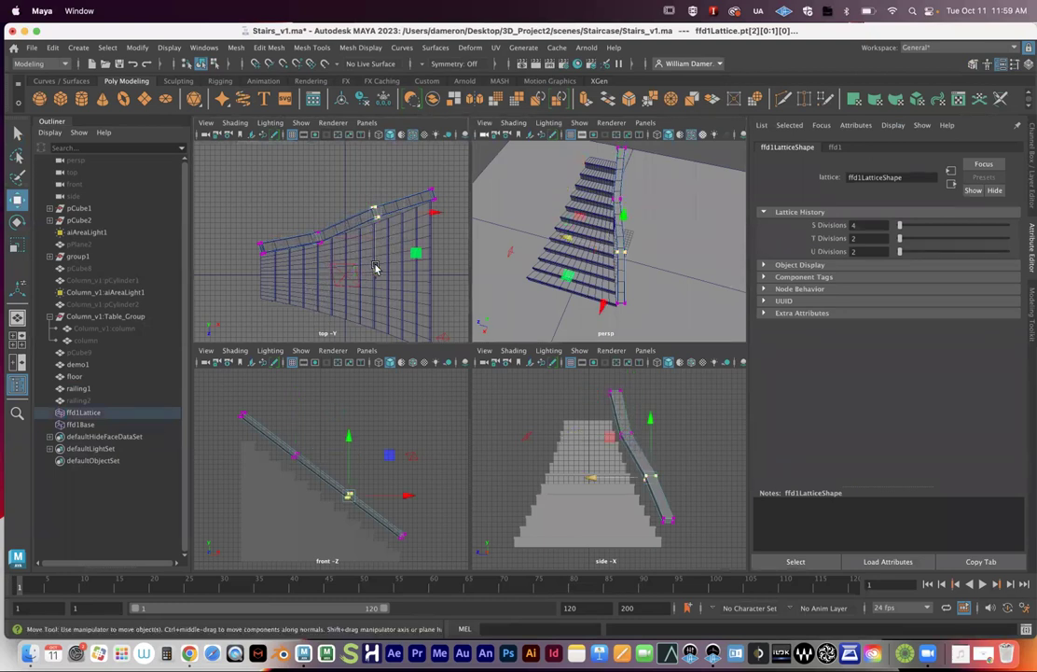
left_click_drag(356, 189, 375, 283)
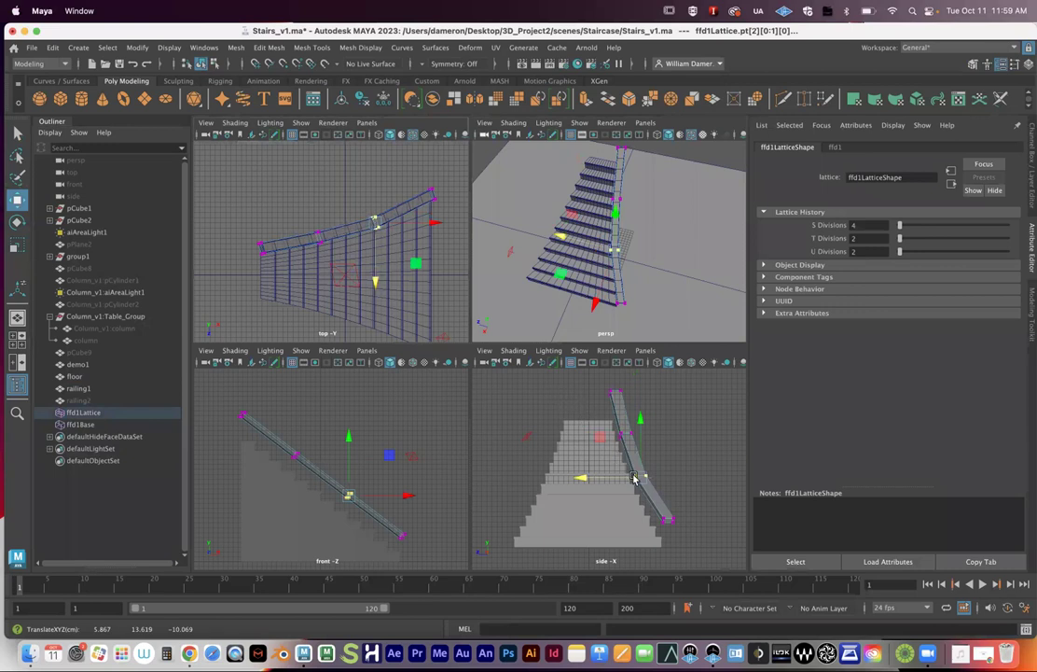
left_click_drag(620, 296, 606, 285, "alt")
Select the lattice points at the railing's lower end and inspect the railing's curve against the steps
left_click_drag(269, 183, 334, 267)
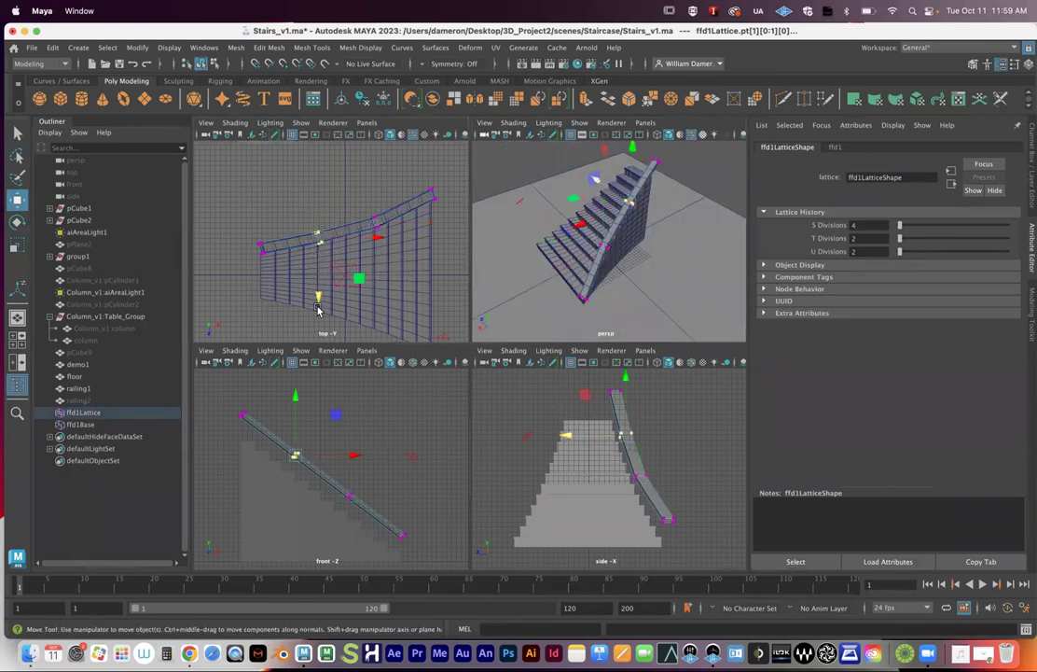
left_click_drag(347, 201, 389, 244)
left_click_drag(417, 166, 464, 242)
middle_click_drag(448, 262, 419, 261, "alt")
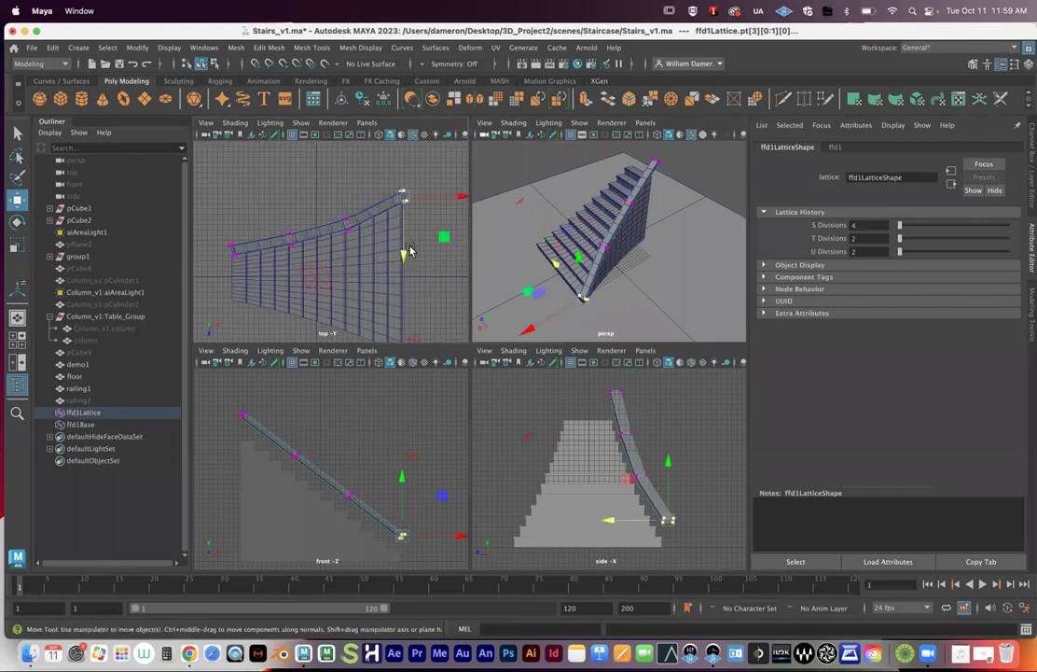
left_click_drag(620, 264, 671, 250, "alt")
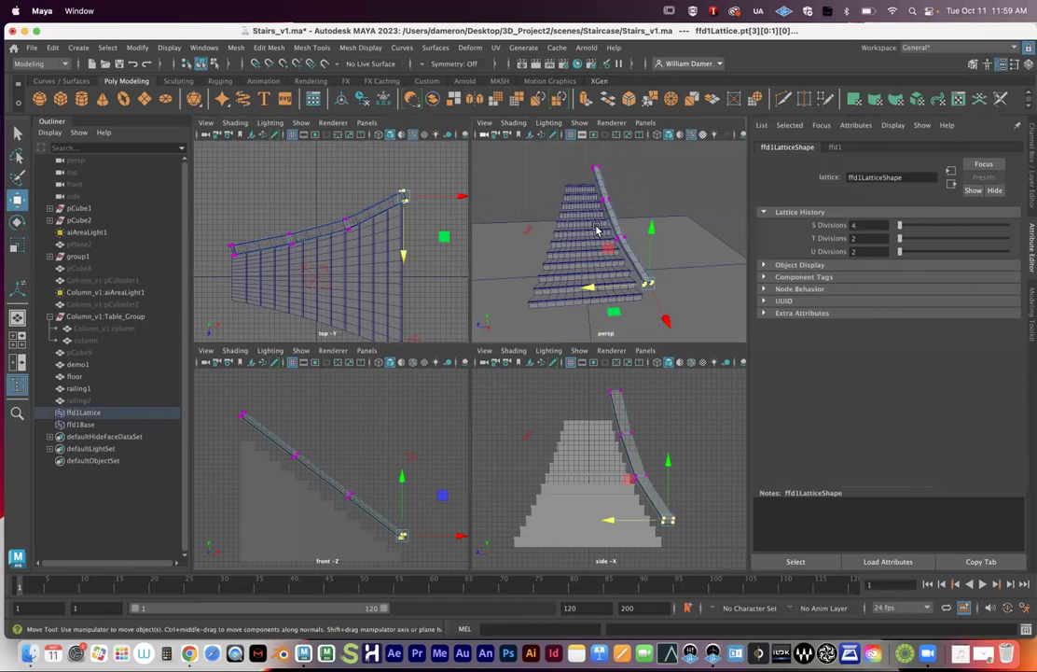
right_click_drag(597, 229, 658, 250, "alt")
key("space")
key("space")
left_click_drag(634, 248, 522, 233, "alt")
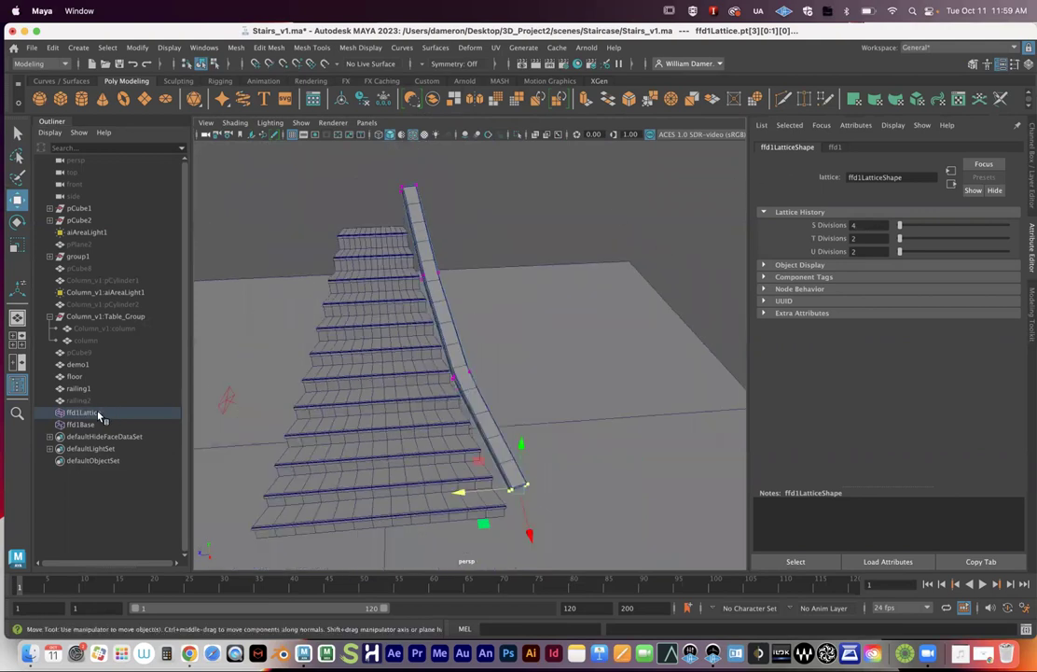
Set the ffd1 deformer's Local Influence S to 10 to smooth the railing's bend
left_click(835, 147)
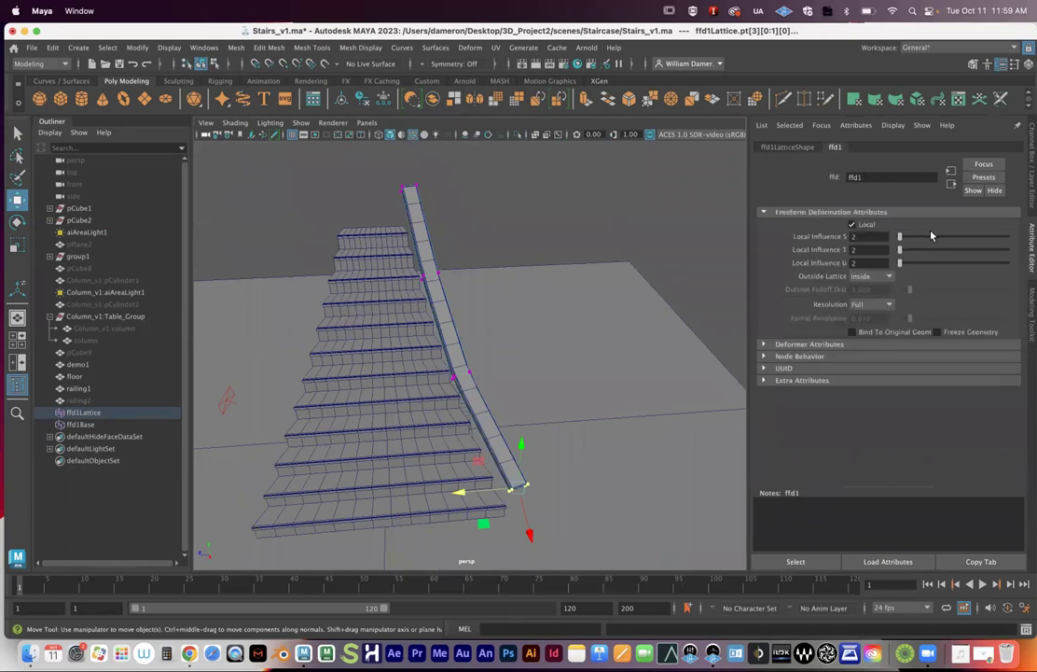
left_click(772, 147)
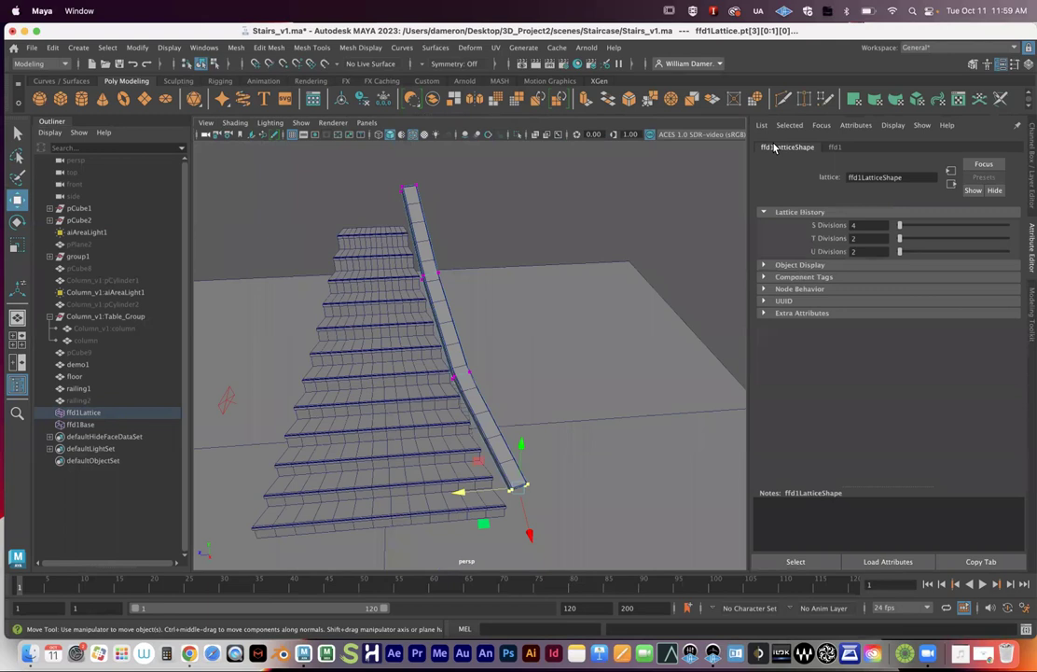
left_click(835, 148)
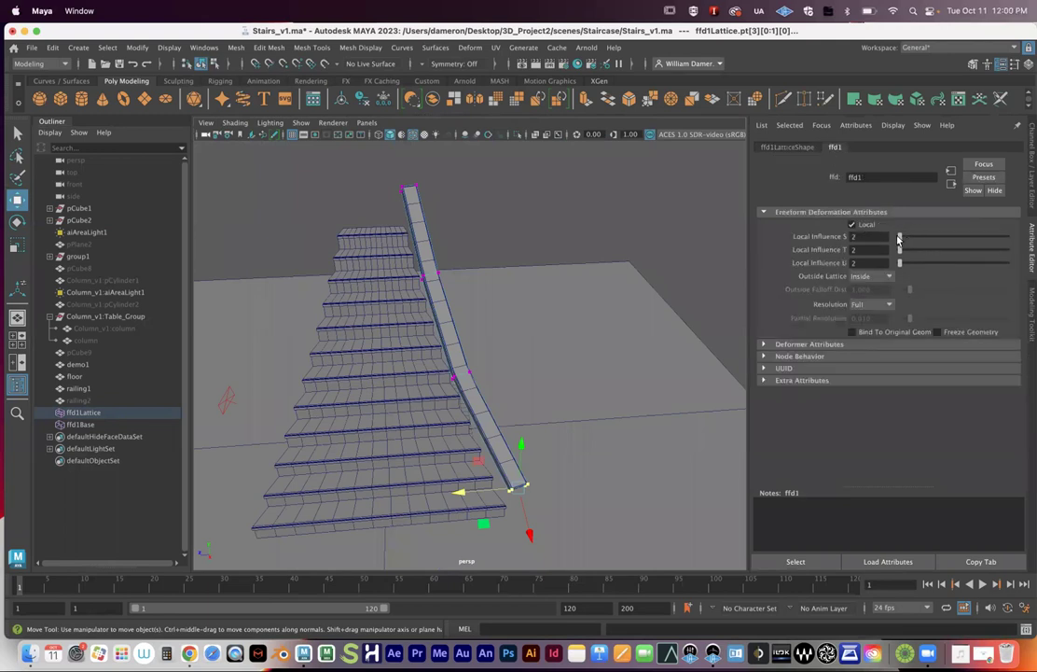
left_click_drag(901, 238, 930, 238)
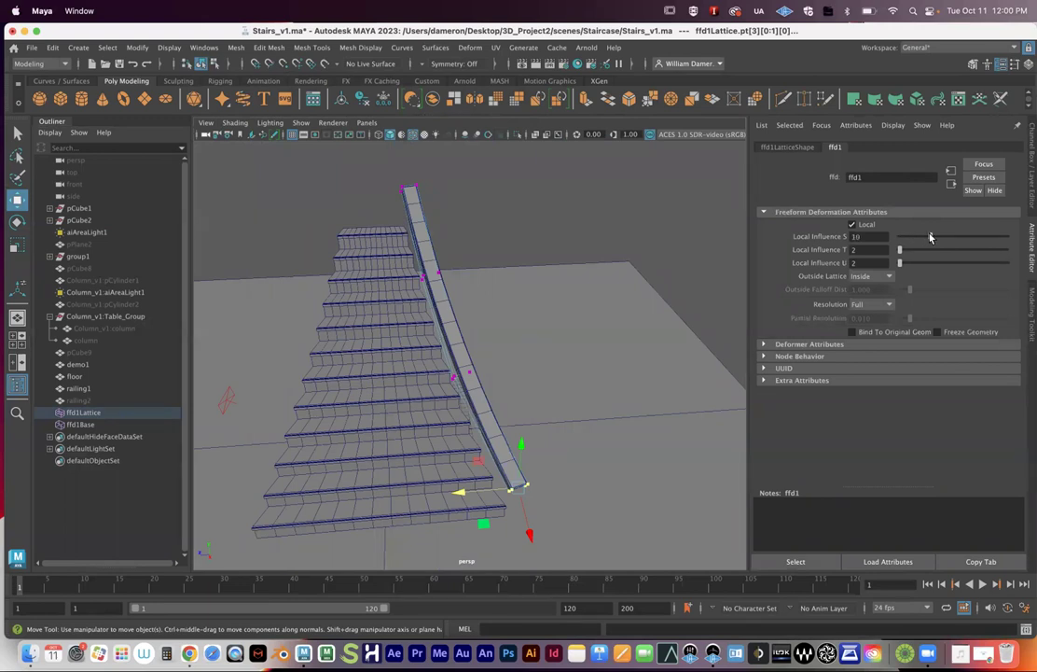
left_click_drag(577, 294, 473, 332, "alt")
left_click(449, 363)
left_click_drag(481, 394, 398, 368, "alt")
left_click(424, 281)
left_click_drag(491, 352, 535, 384, "alt")
Try to pull the lattice points at the railing's lower end along the X axis
left_click_drag(467, 434, 442, 479)
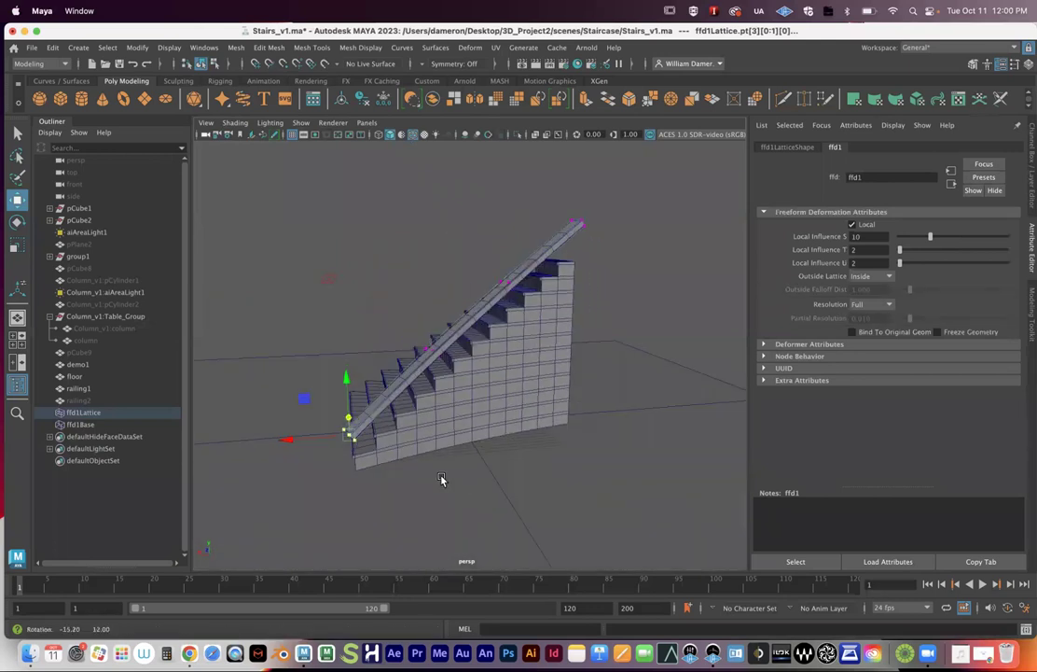
left_click_drag(289, 440, 167, 453)
key("super+z")
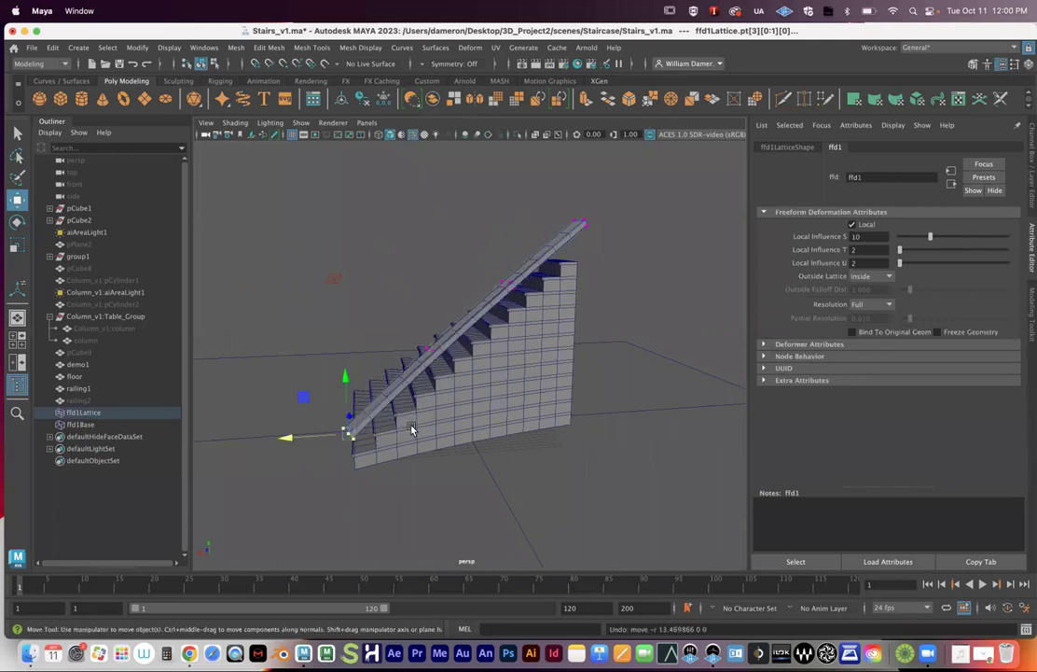
left_click_drag(412, 426, 419, 427, "alt")
left_click_drag(289, 445, 579, 412)
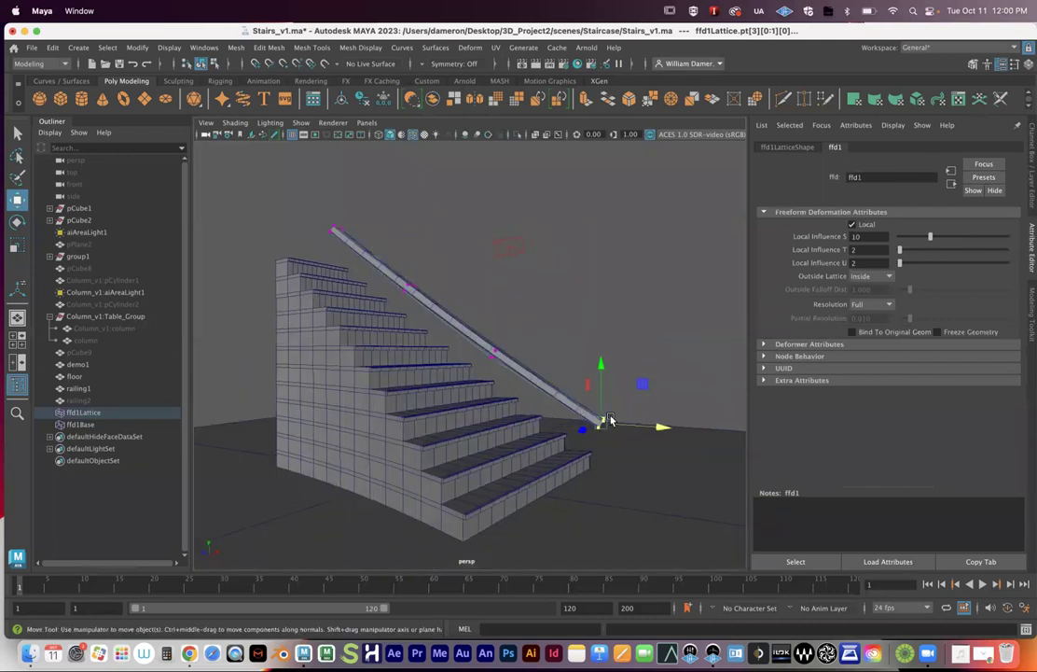
Try to rotate the lattice points at the railing's lower end with the Rotate tool
key("e")
left_click_drag(612, 424, 539, 453, "alt")
middle_click_drag(347, 439, 483, 419, "alt")
right_click_drag(483, 419, 597, 419, "alt")
right_click_drag(423, 447, 563, 399, "alt")
left_click_drag(478, 448, 466, 440, "alt")
key("super+z")
middle_click_drag(493, 495, 517, 373, "alt")
left_click_drag(517, 374, 521, 405, "alt")
mouse_move(489, 457)
left_mouse_down("alt")
mouse_move(516, 451)
mouse_move(472, 448)
left_mouse_up("alt")
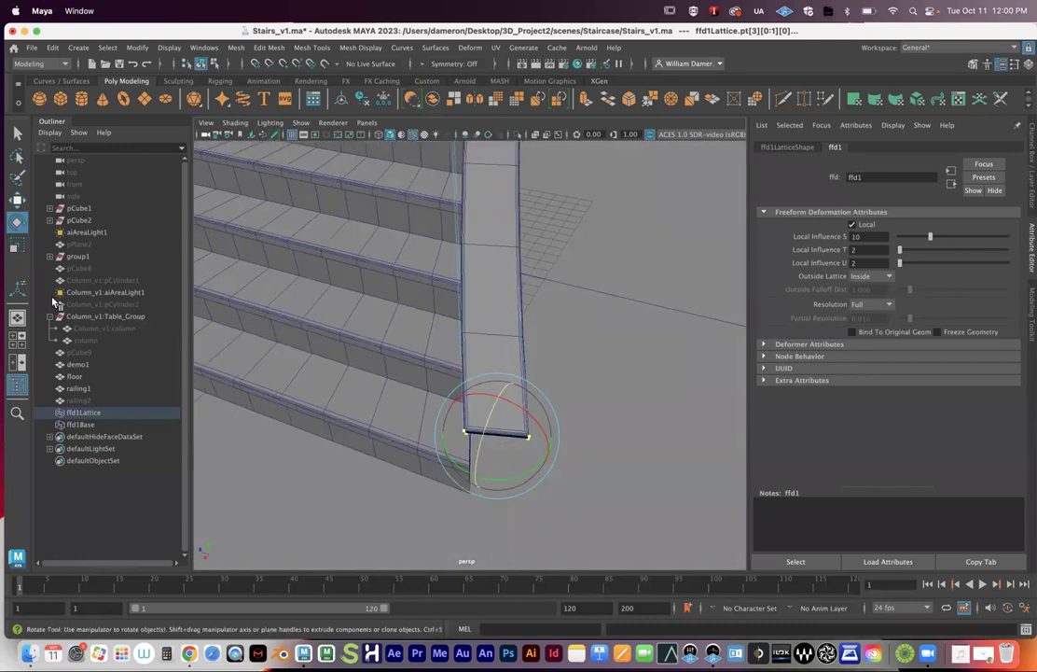
Set the Rotate tool's Axis Orientation to Object
double_click(16, 224)
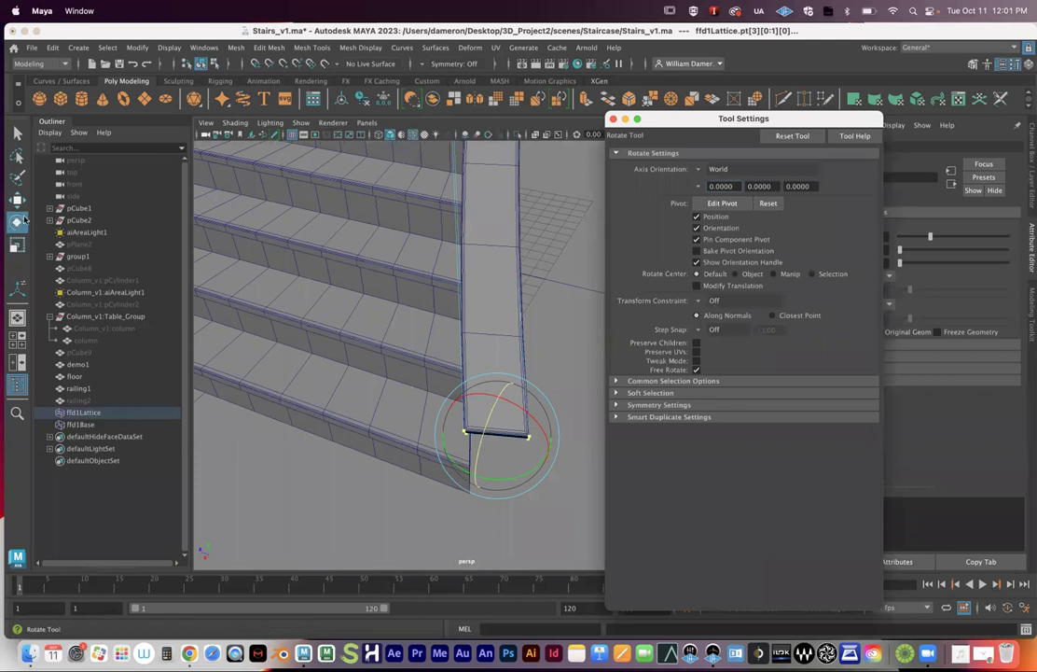
left_click_drag(736, 117, 775, 100)
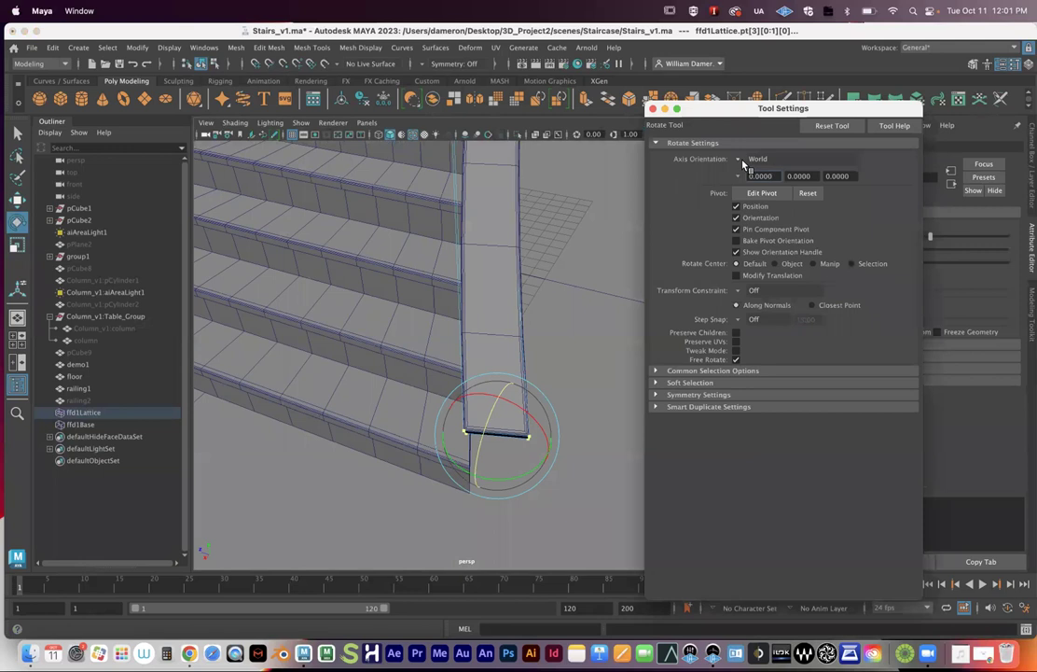
left_click(739, 160)
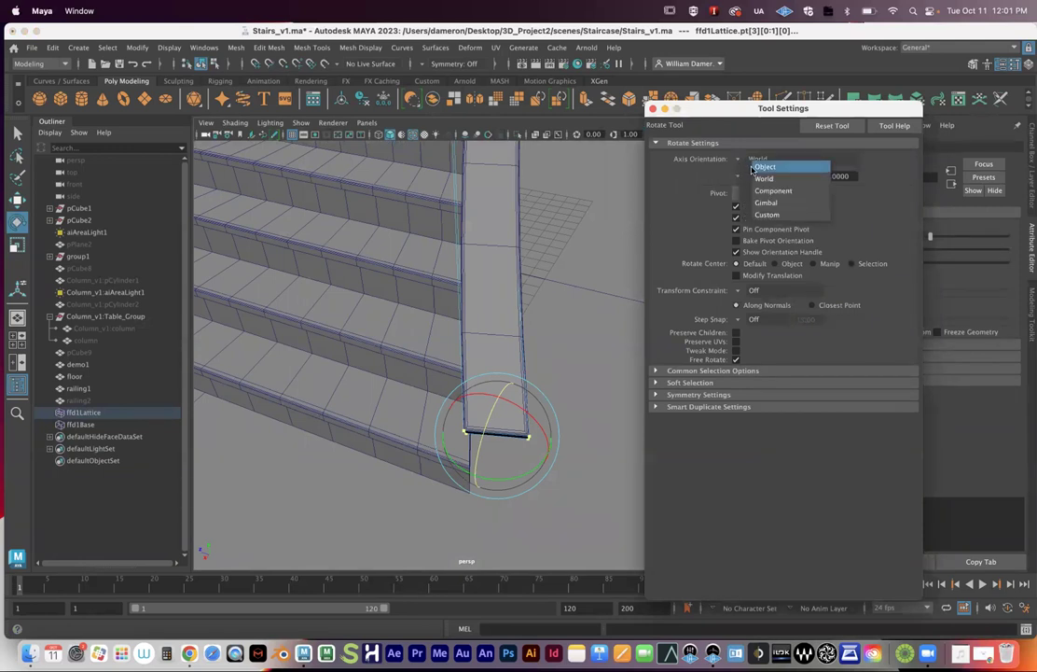
left_click(765, 166)
left_click_drag(565, 333, 456, 323, "alt")
Examine the rotation axes and lattice points at the railing's lower end in an enlarged front view
key("space")
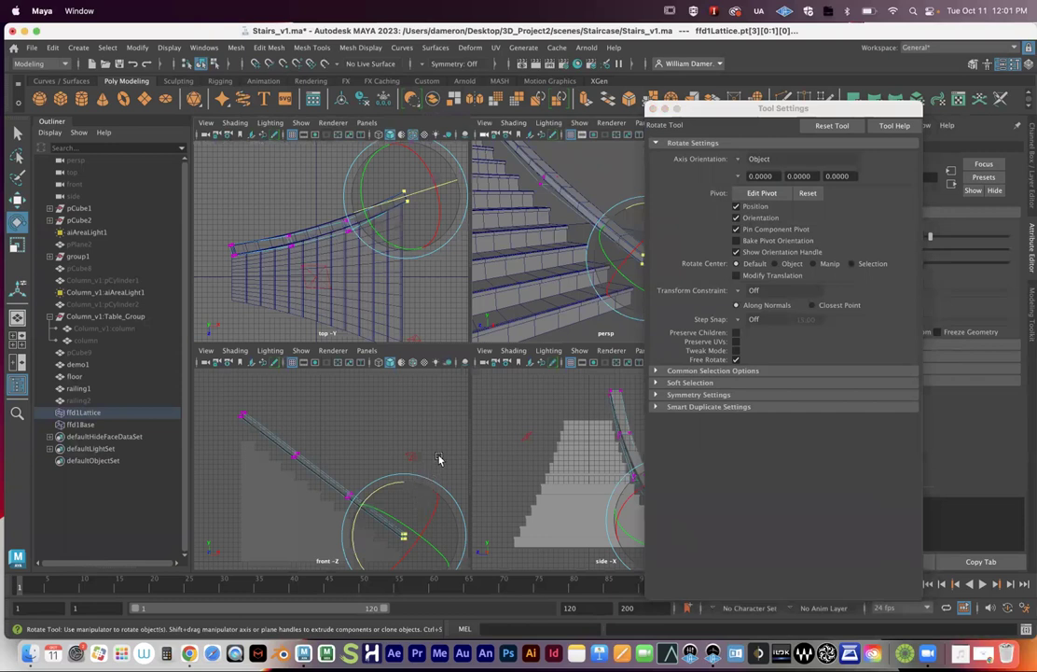
key("space")
right_click_drag(370, 382, 447, 386, "alt")
middle_click_drag(447, 386, 194, 376, "alt")
right_click_drag(672, 418, 783, 418, "alt")
middle_click_drag(354, 418, 520, 414, "alt")
right_click_drag(550, 399, 489, 403, "alt")
left_click_drag(345, 334, 485, 354)
key("space")
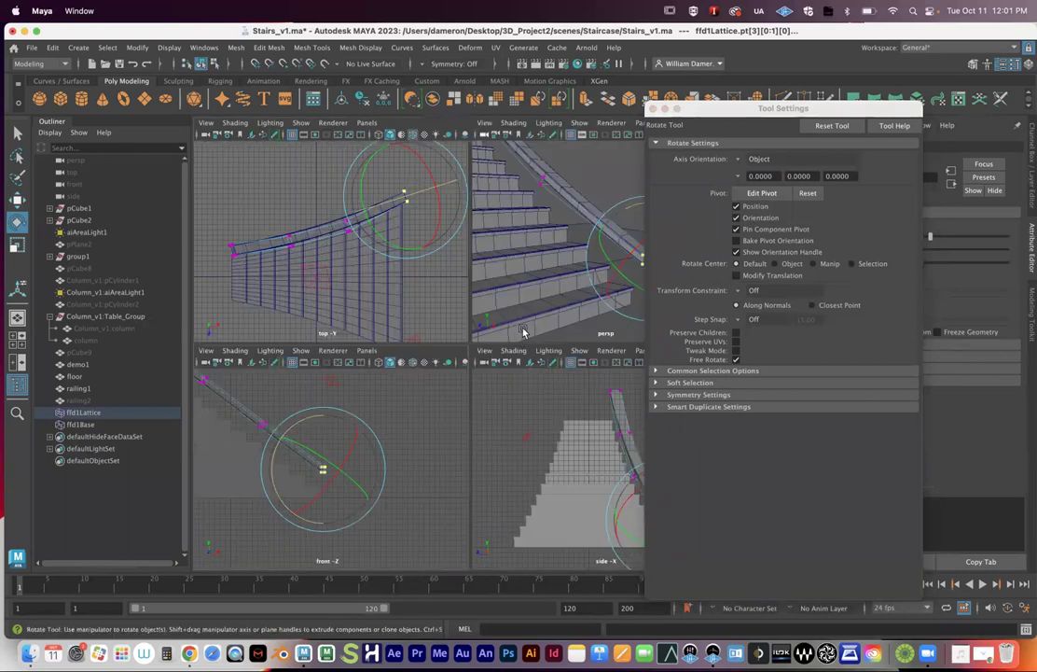
Rotate the lattice points at the railing's upper end about the Z axis in the front view
key("space")
left_click_drag(347, 303, 516, 292, "alt")
middle_click_drag(516, 292, 359, 359, "alt")
right_click_drag(359, 359, 349, 359, "alt")
scroll(349, 359, "up", 8)
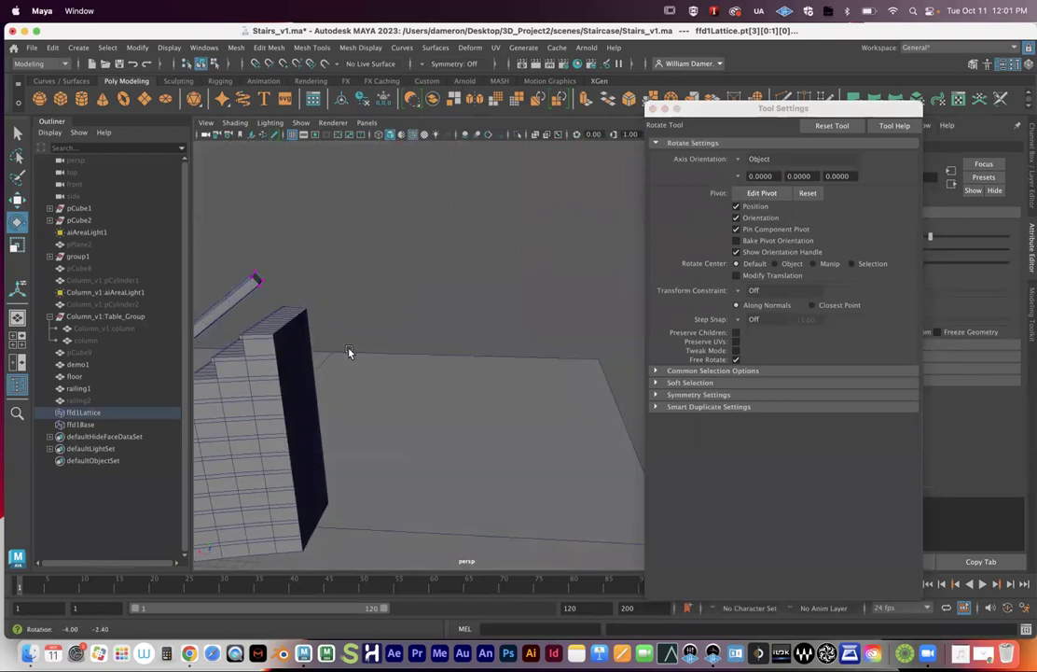
left_click(286, 272)
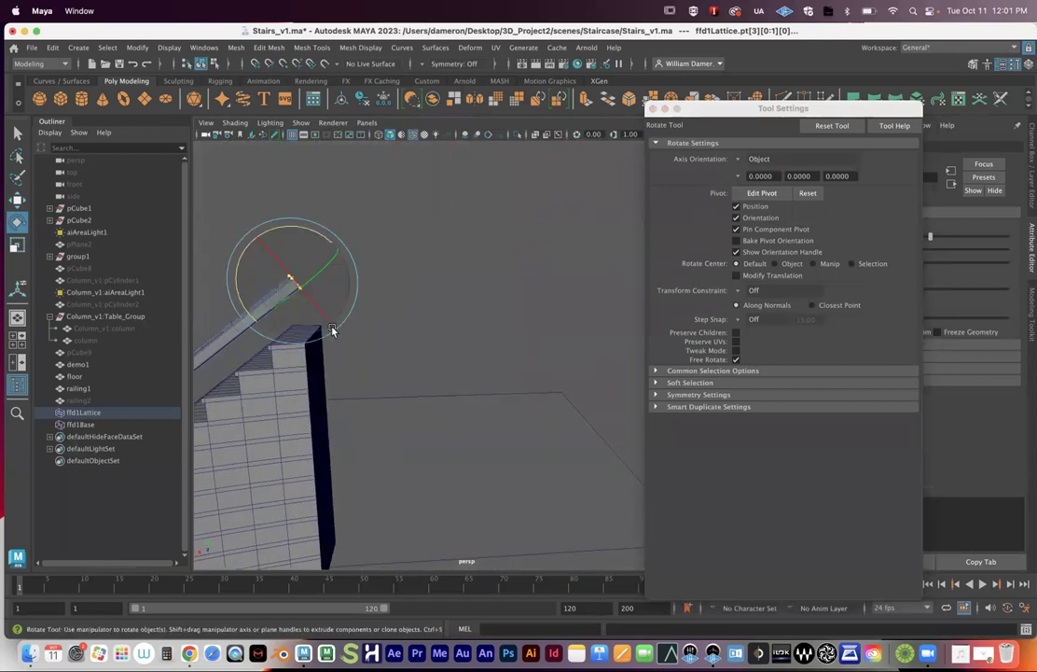
key("space")
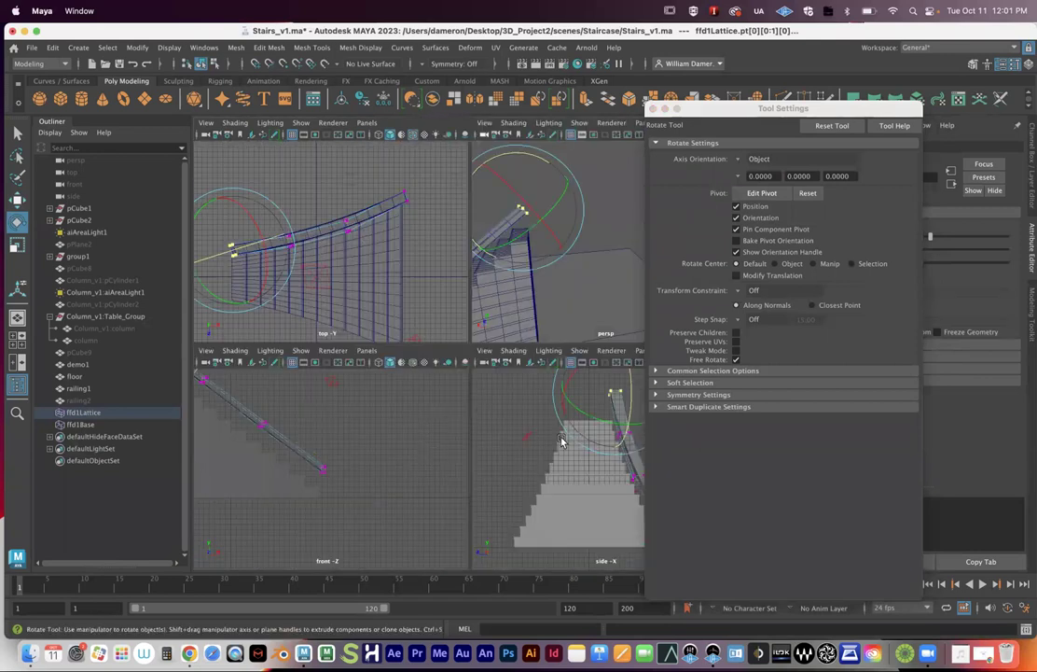
key("space")
key("f")
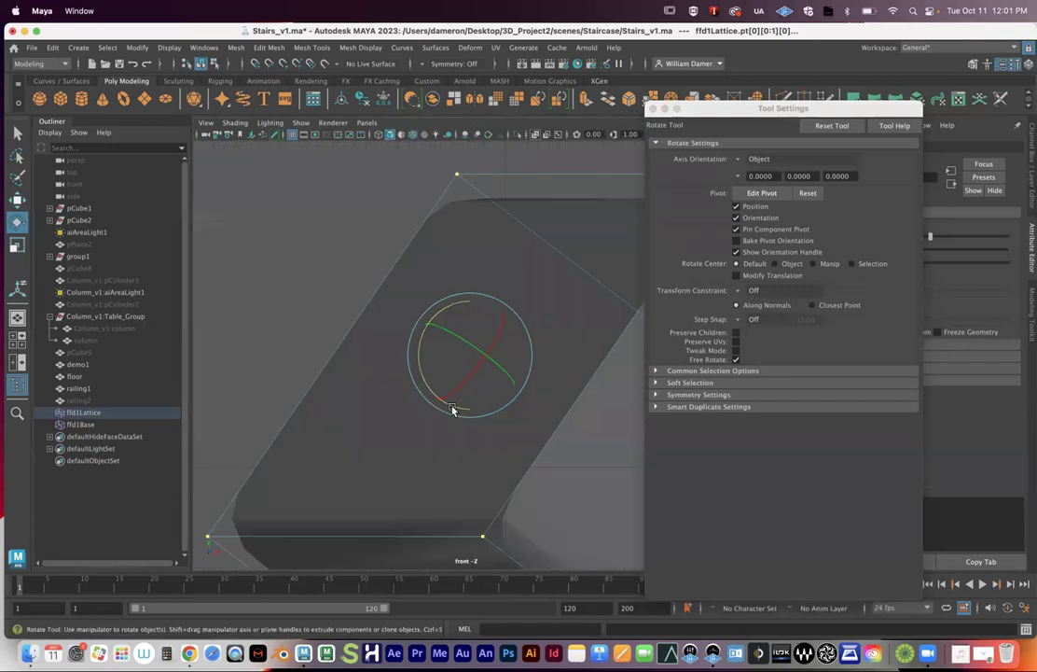
scroll(457, 410, "down", 5)
left_click_drag(373, 379, 374, 419)
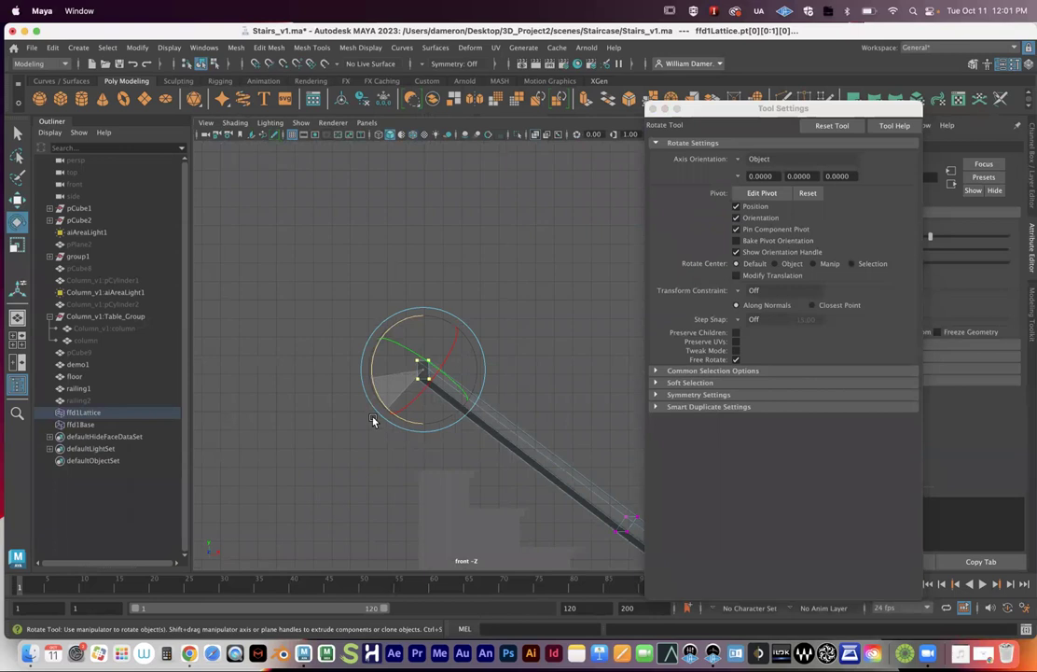
middle_click_drag(456, 410, 344, 294, "alt")
scroll(345, 409, "down", 4)
key("q")
Return the lattice from point editing to Object Mode and clear the selection, checking the curved railing in the perspective view
key("space")
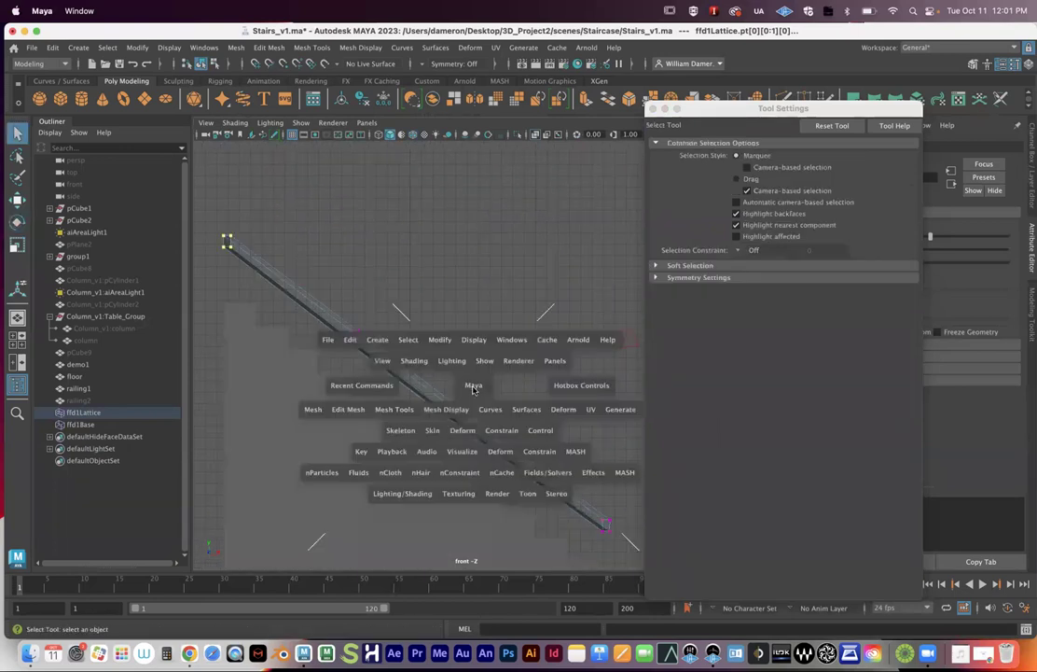
key("space")
left_click_drag(528, 298, 326, 325, "alt")
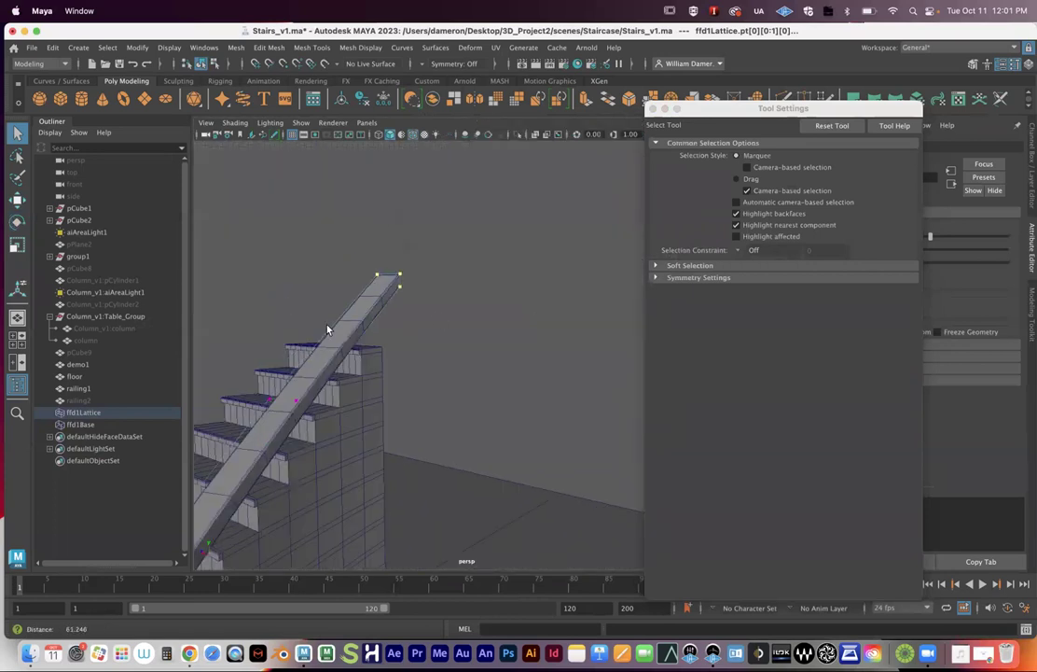
scroll(327, 326, "down", 5)
middle_click_drag(362, 373, 409, 354, "alt")
left_click_drag(438, 349, 407, 355, "alt")
right_click_drag(453, 377, 509, 255)
left_click_drag(405, 347, 512, 320, "alt")
left_click(561, 294)
middle_click_drag(561, 294, 405, 292, "alt")
scroll(405, 292, "up", 4)
left_click_drag(435, 257, 363, 250, "alt")
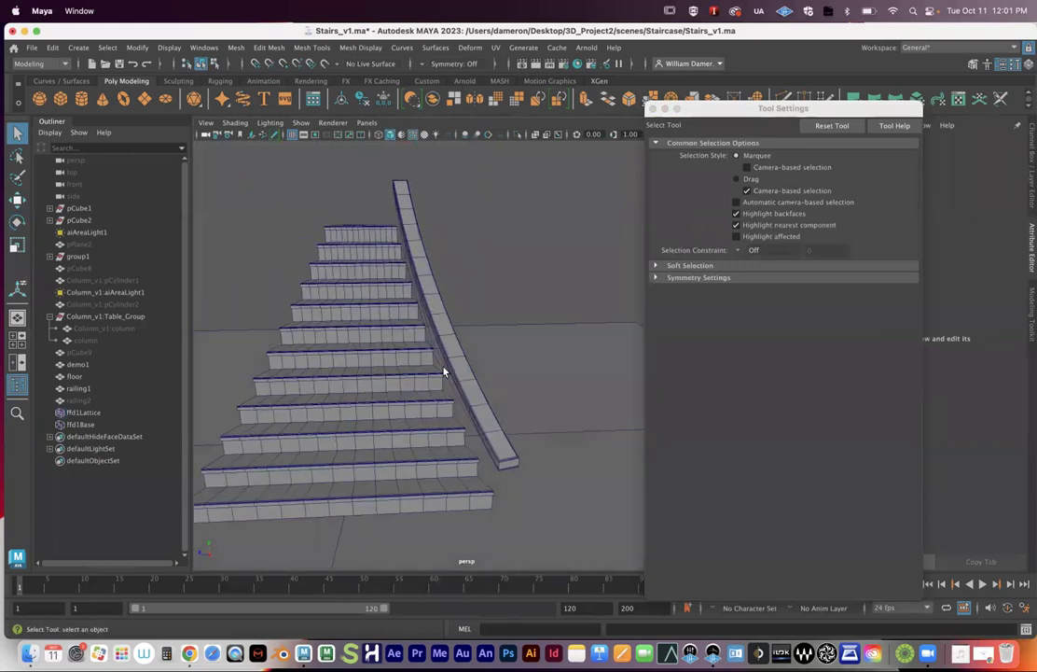
Delete the hidden backup copy railing2 and select the curved railing1
left_click(88, 400)
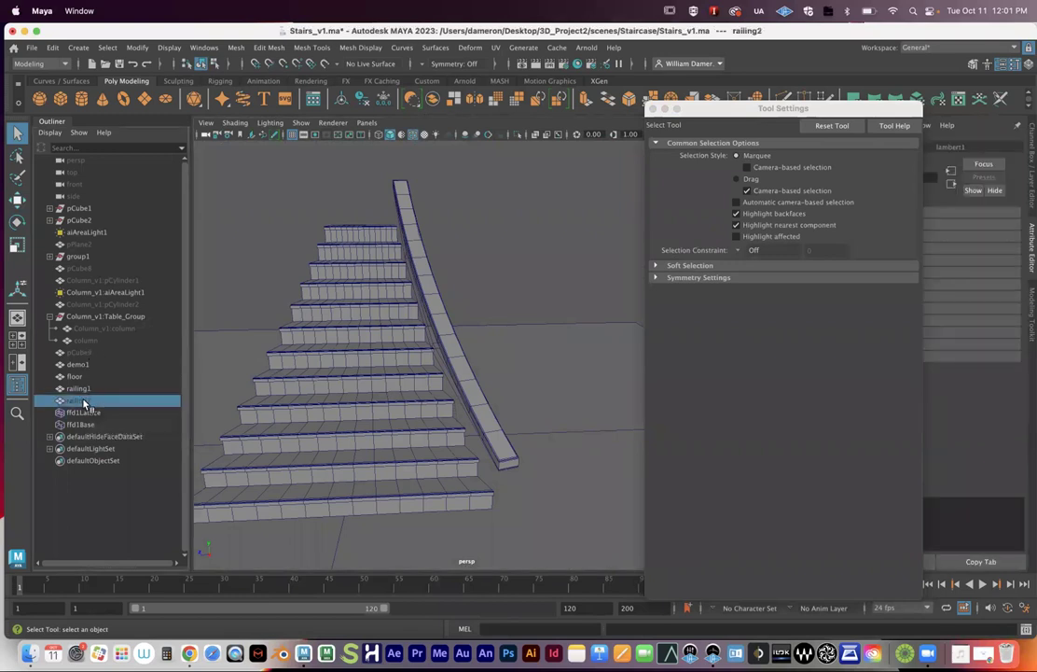
key("Delete")
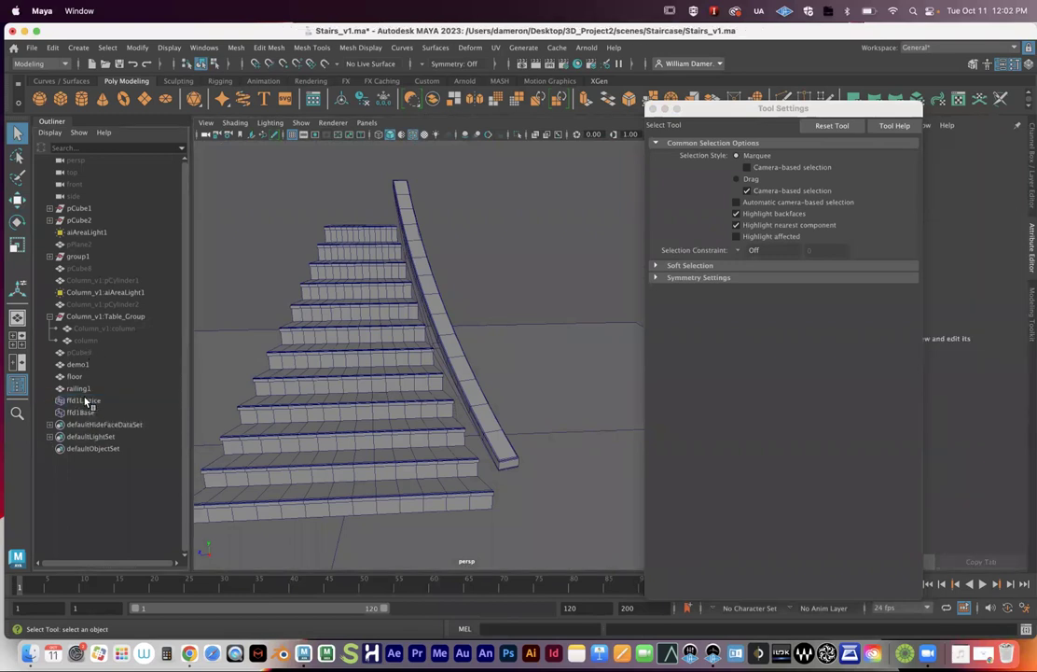
left_click(79, 388)
left_click_drag(445, 379, 389, 370, "alt")
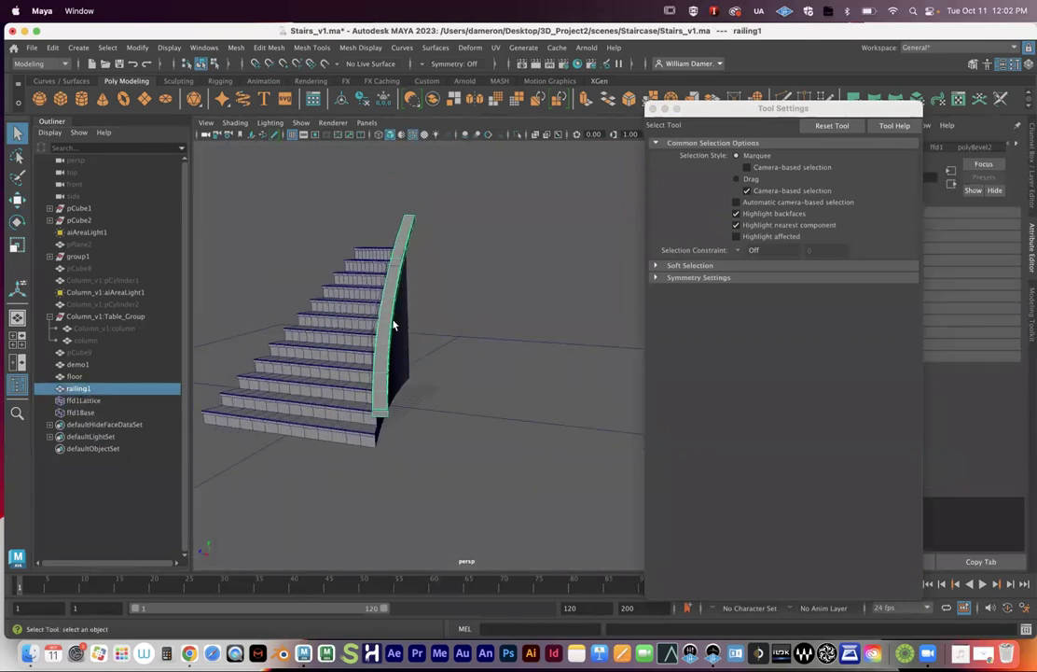
left_click_drag(392, 323, 409, 260, "alt")
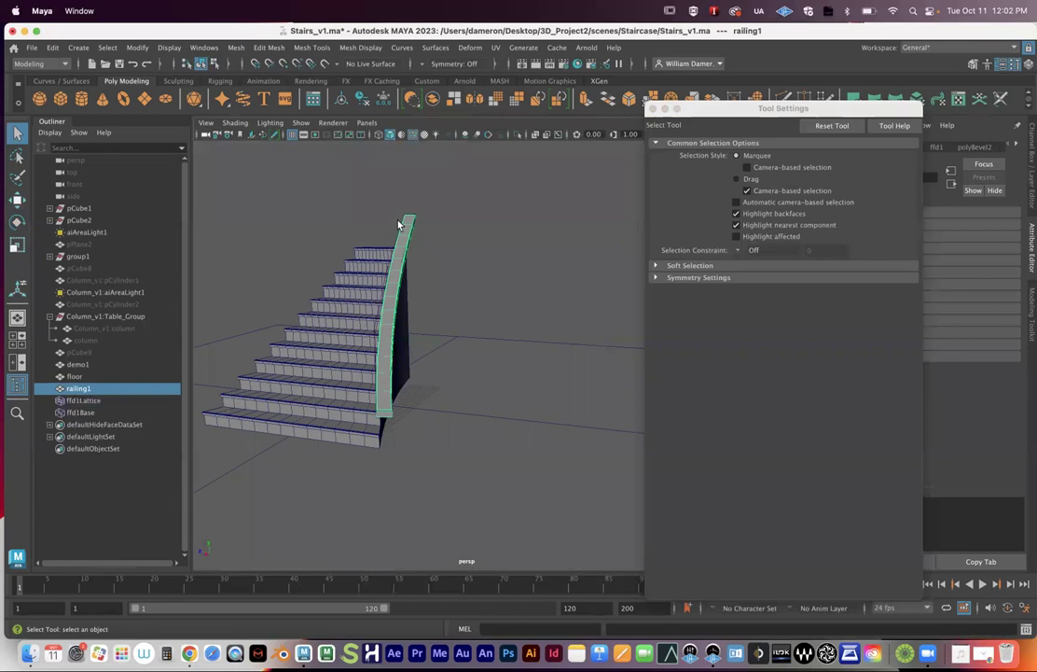
Save the scene under its existing file name, Stairs_v1.ma
left_click(31, 48)
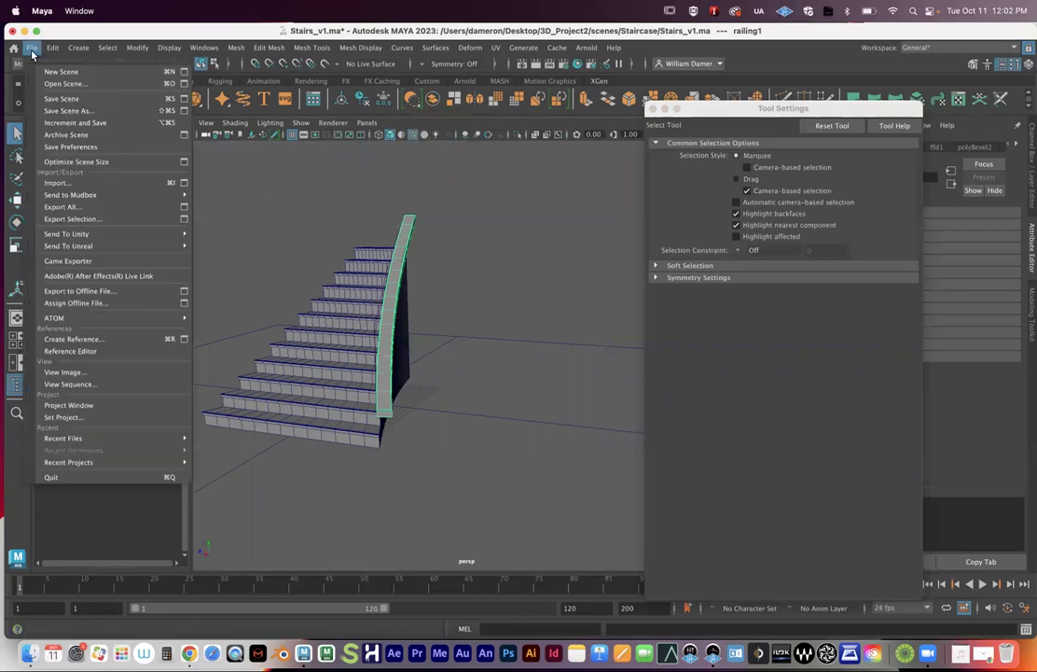
left_click(58, 97)
left_click_drag(456, 322, 449, 361, "alt")
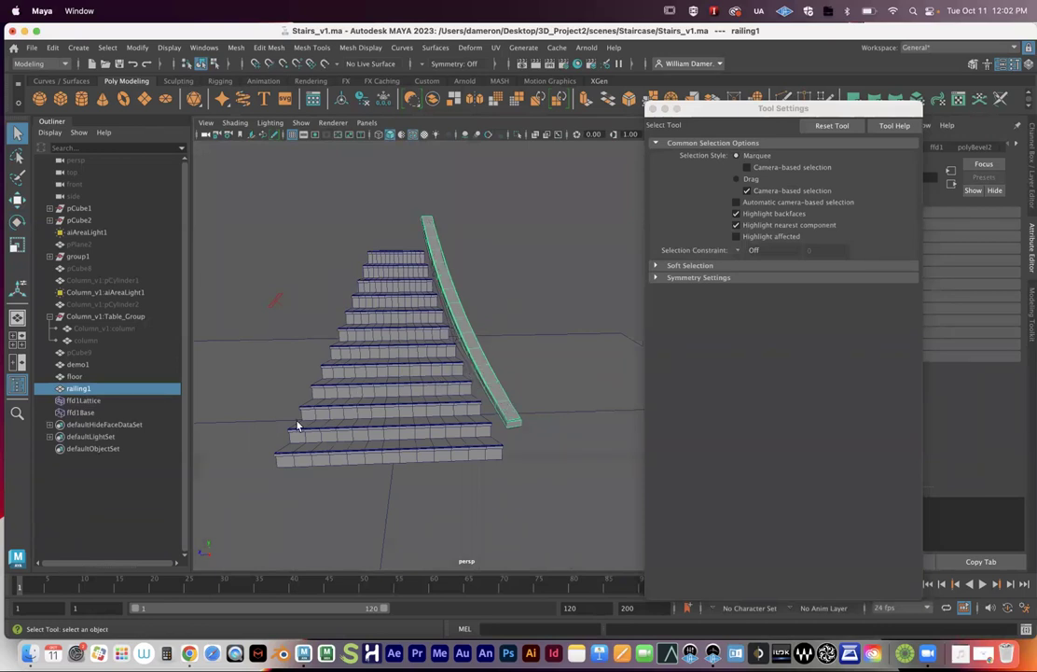
mouse_move(459, 284)
left_mouse_down("alt")
mouse_move(476, 292)
mouse_move(467, 287)
left_mouse_up("alt")
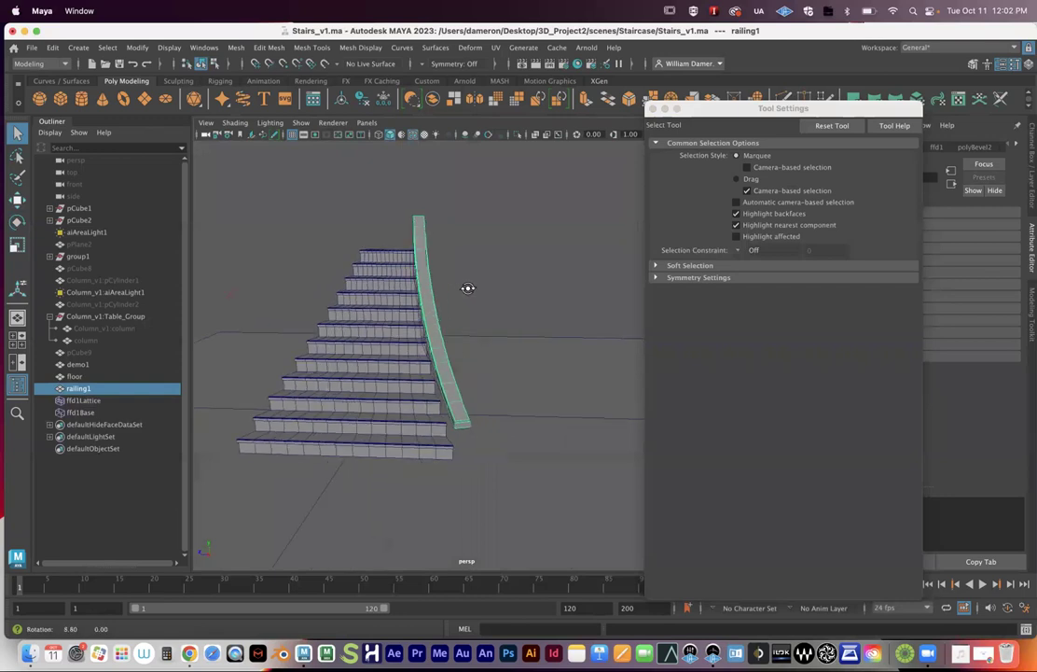
Delete the construction history of railing1 so that its lattice deformer is baked into the mesh
left_click(84, 400)
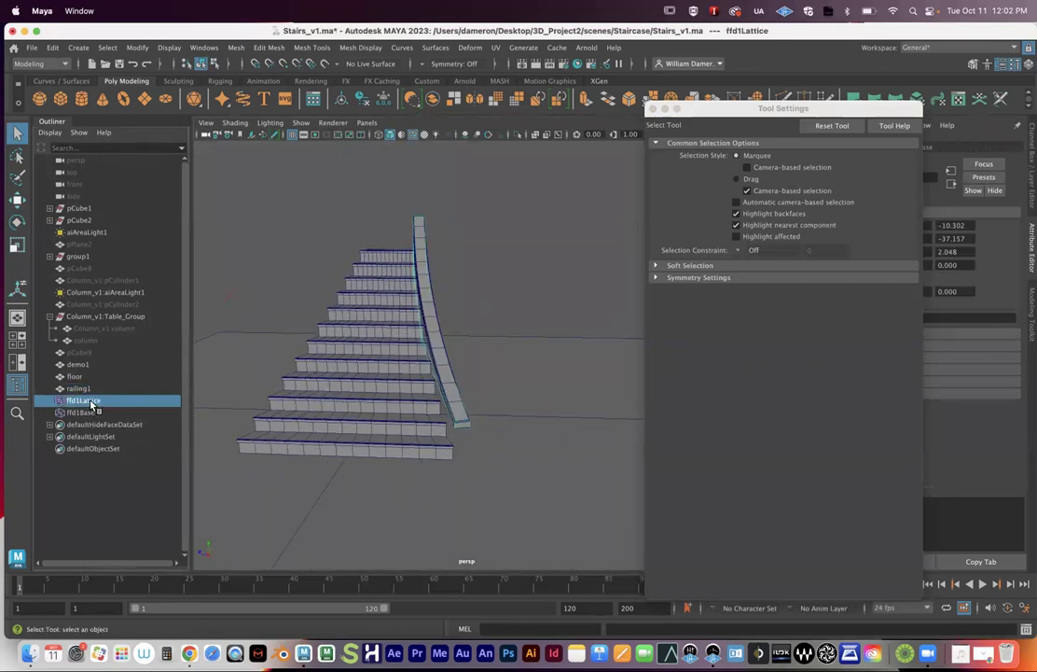
left_click(86, 388)
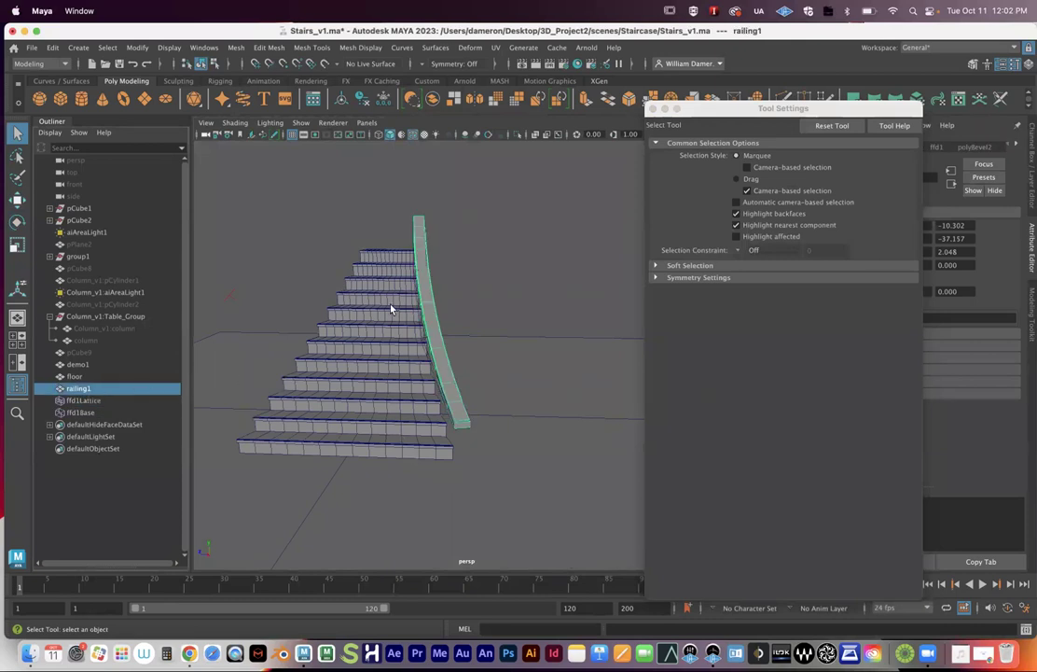
left_click_drag(391, 309, 312, 354, "alt")
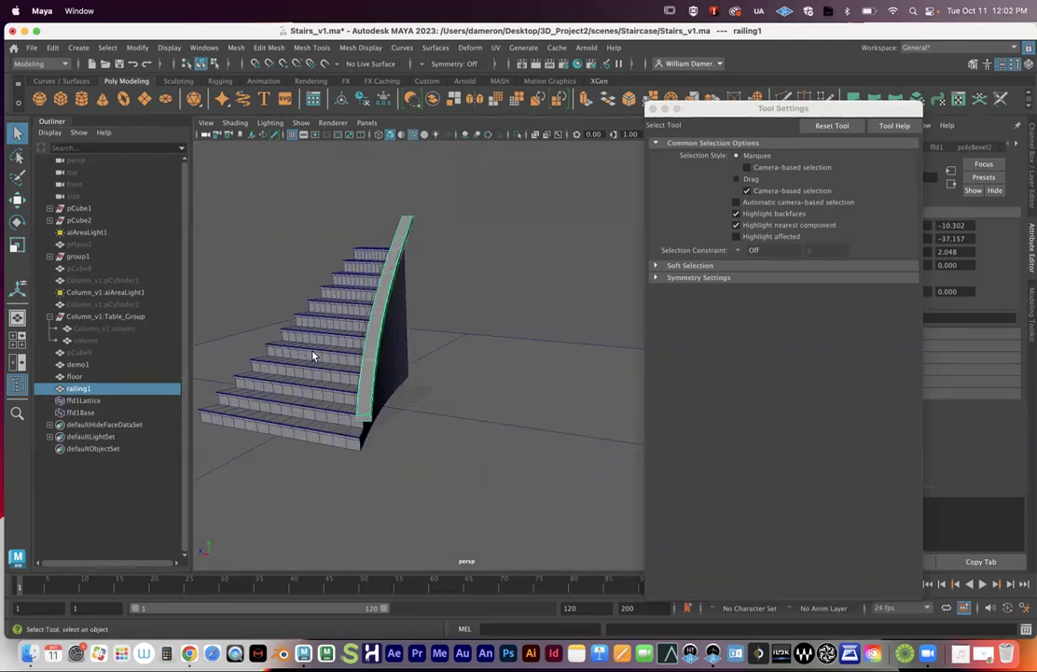
left_click(53, 47)
mouse_move(90, 192)
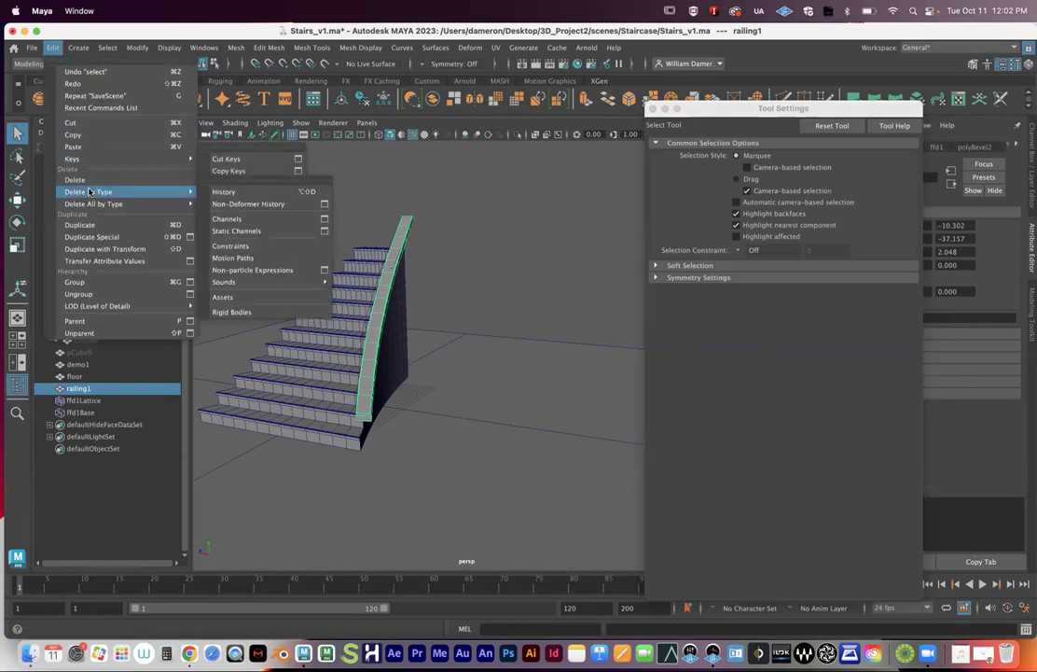
left_click(266, 193)
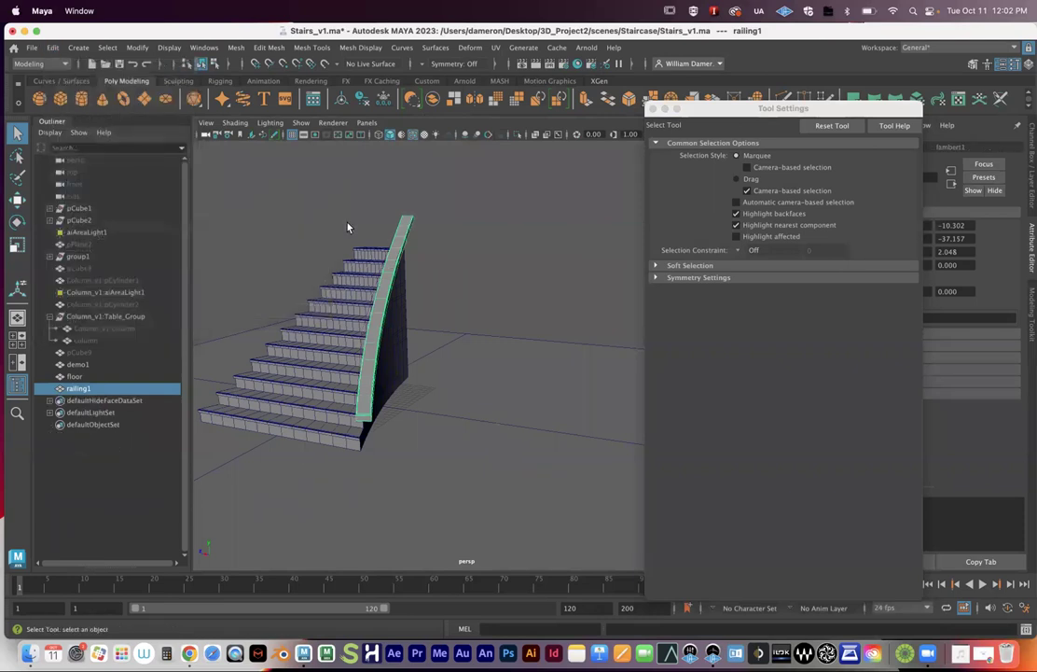
Check the baked railing and the staircase as separate objects by selecting each and viewing them from several sides
mouse_move(401, 293)
left_mouse_down("alt")
mouse_move(391, 275)
mouse_move(370, 300)
mouse_move(410, 304)
left_mouse_up("alt")
left_click(408, 264)
left_click(370, 288)
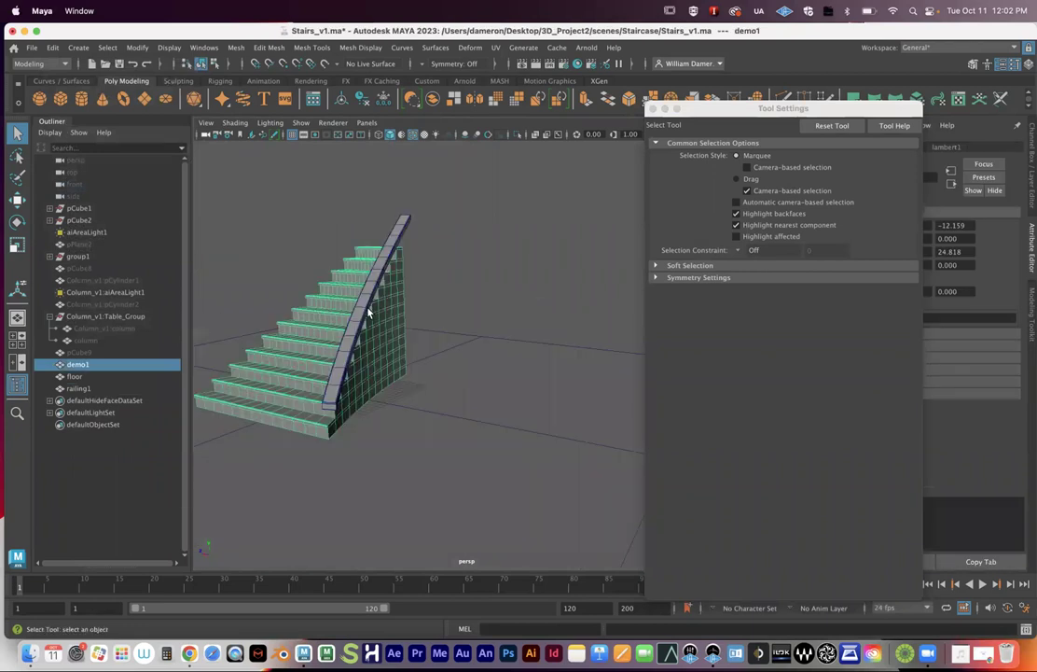
left_click(353, 327, "shift")
mouse_move(349, 333)
left_mouse_down("alt")
mouse_move(386, 331)
mouse_move(370, 337)
mouse_move(361, 326)
left_mouse_up("alt")
left_click(466, 264)
left_click(435, 289)
left_click_drag(435, 294, 494, 324, "alt")
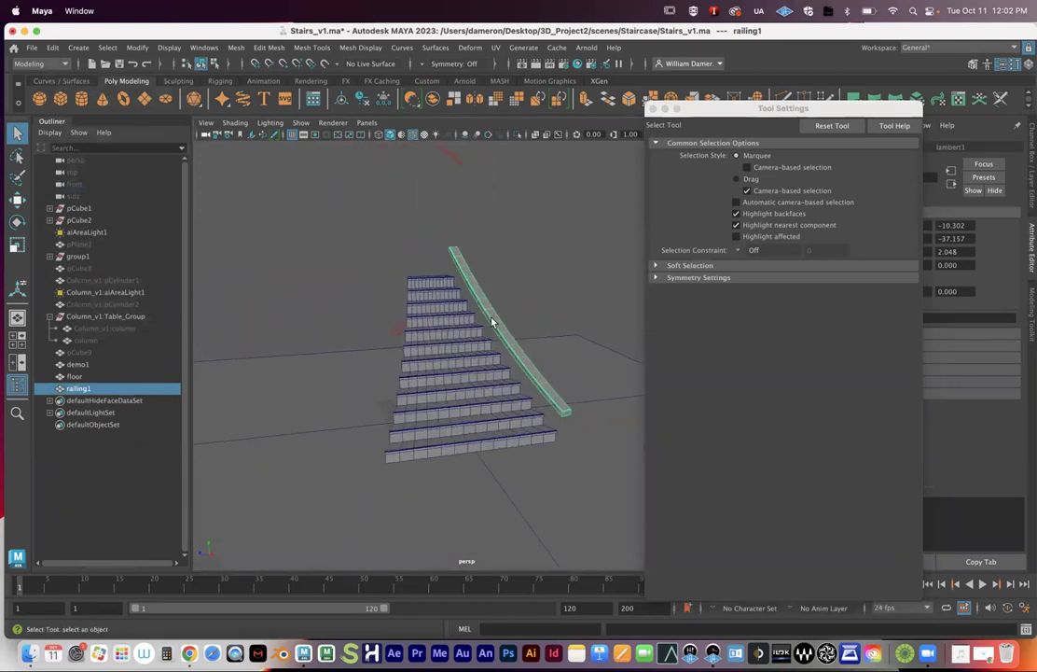
Close the floating Tool Settings window, keeping railing1 selected
left_click_drag(393, 363, 417, 340, "alt")
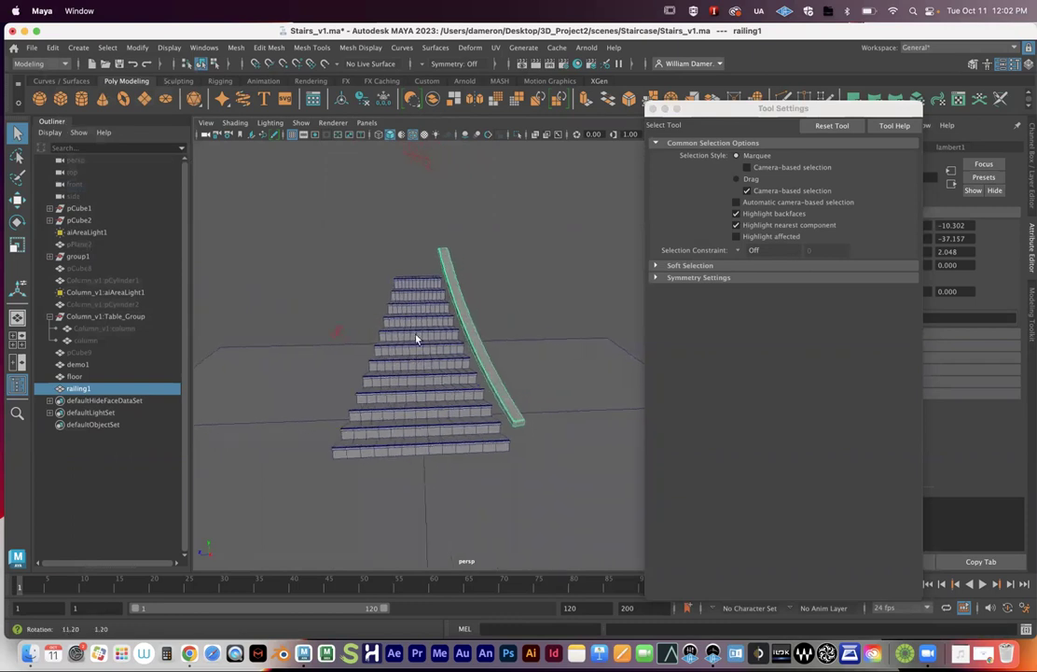
left_click(651, 110)
mouse_move(514, 364)
left_mouse_down("alt")
mouse_move(494, 355)
mouse_move(504, 345)
left_mouse_up("alt")
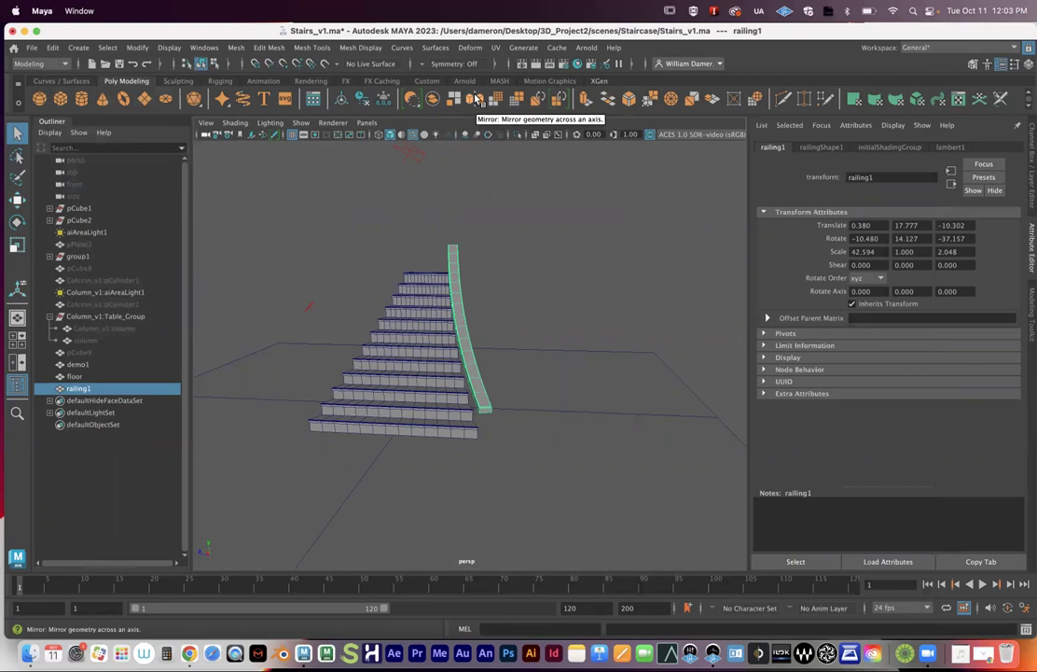
Try mirroring railing1 across the world Z axis, undoing and repeating the Mirror operation once
left_click(477, 100)
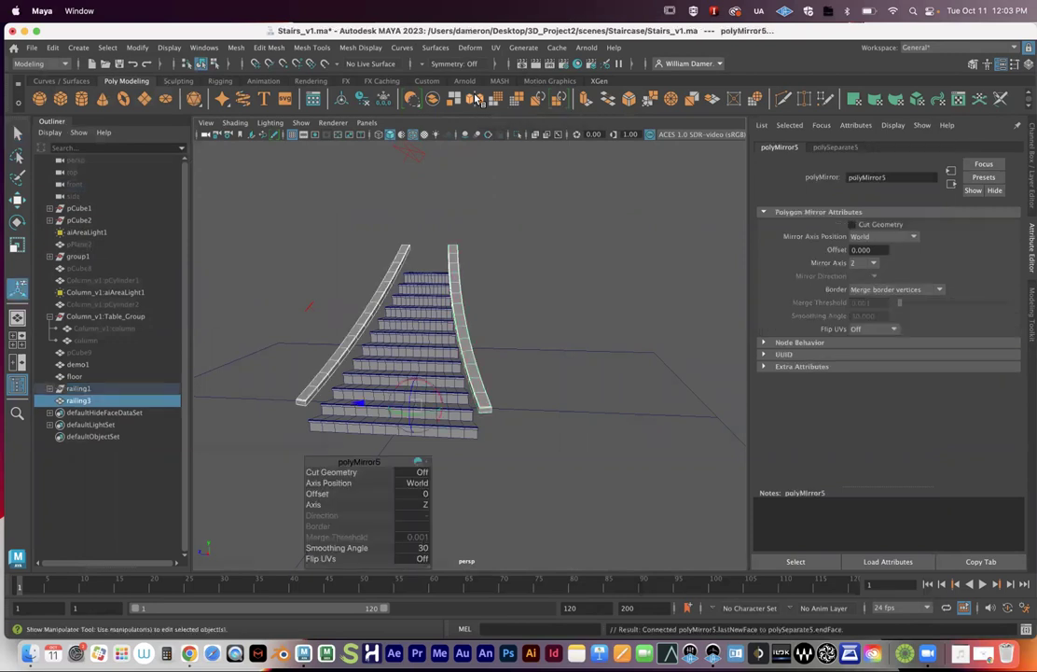
key("super+z")
left_click(477, 100)
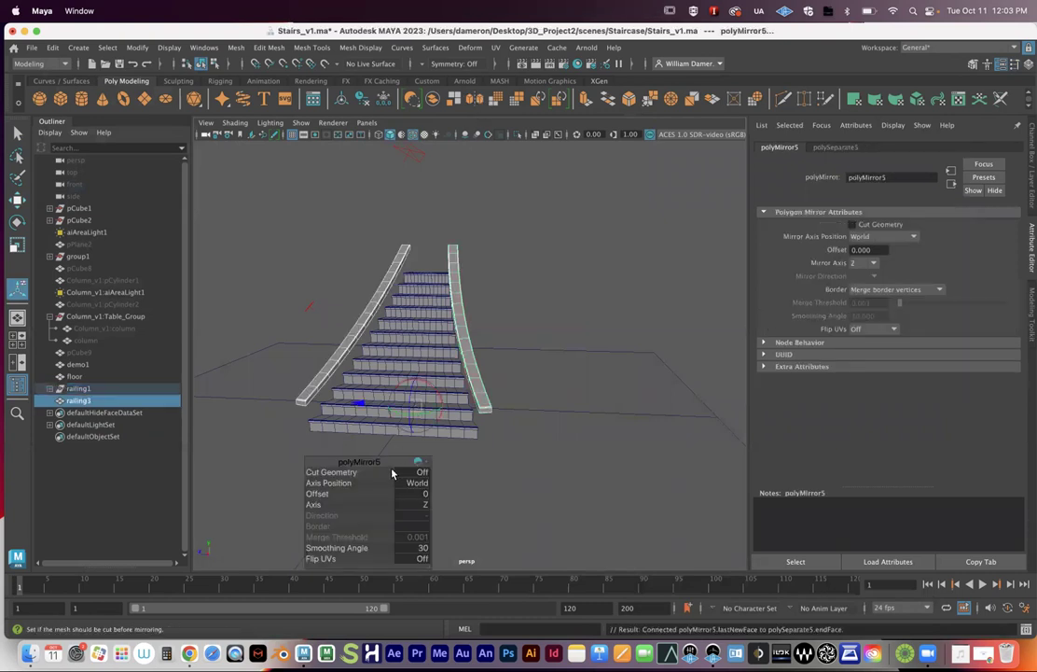
left_click_drag(385, 320, 451, 364, "alt")
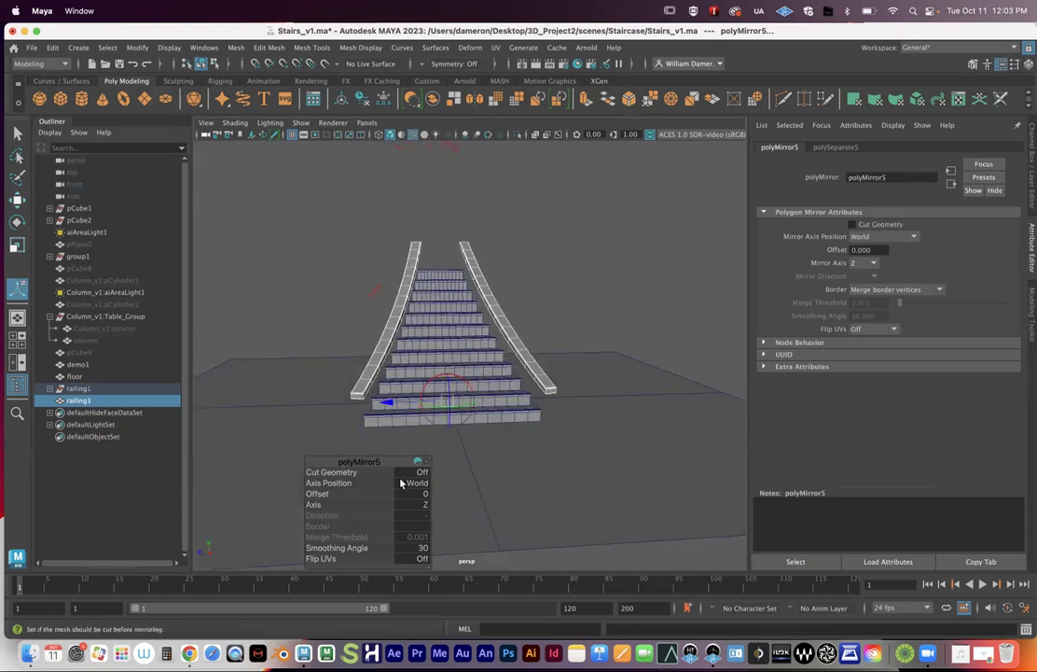
Review the Mirror options without changing them, and undo the railing's mirror
mouse_move(328, 483)
left_mouse_down()
mouse_move(294, 489)
mouse_move(344, 483)
left_mouse_up()
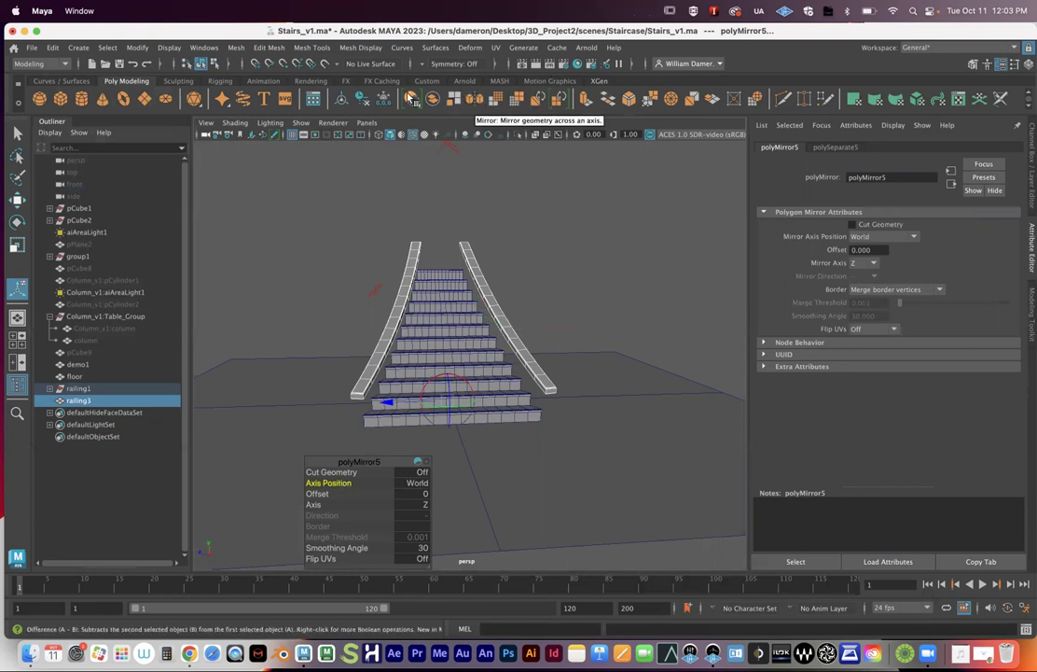
left_click(237, 48)
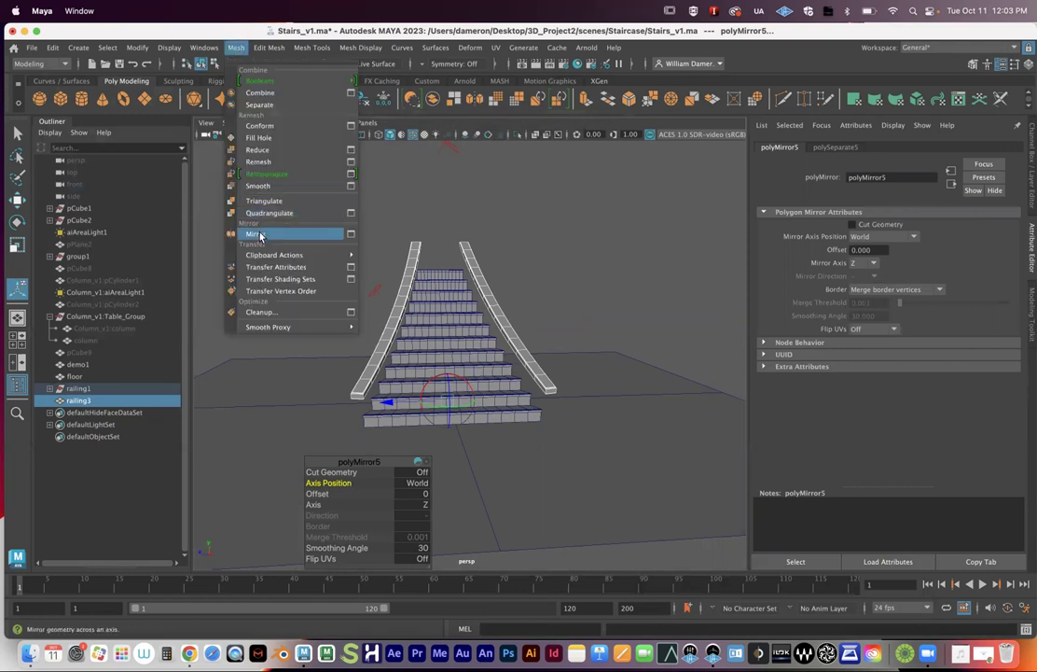
left_click(351, 235)
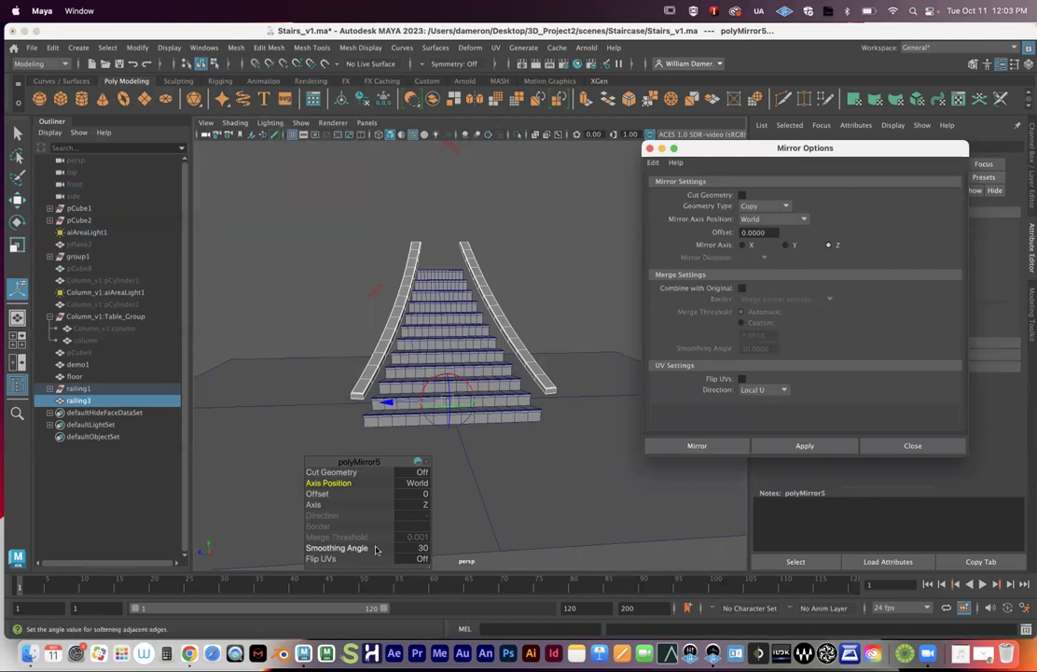
left_click(649, 149)
key("super+z")
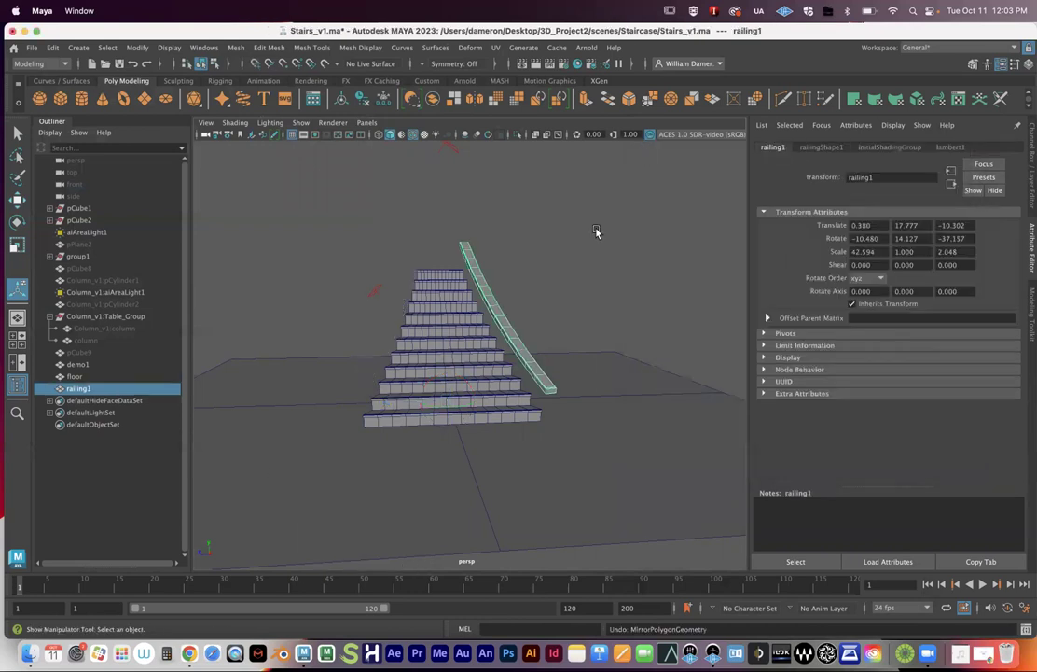
Reselect railing1 and mirror it across the world Z axis with offset 0 to form the staircase's second railing
key("q")
left_click(605, 314)
left_click(519, 332)
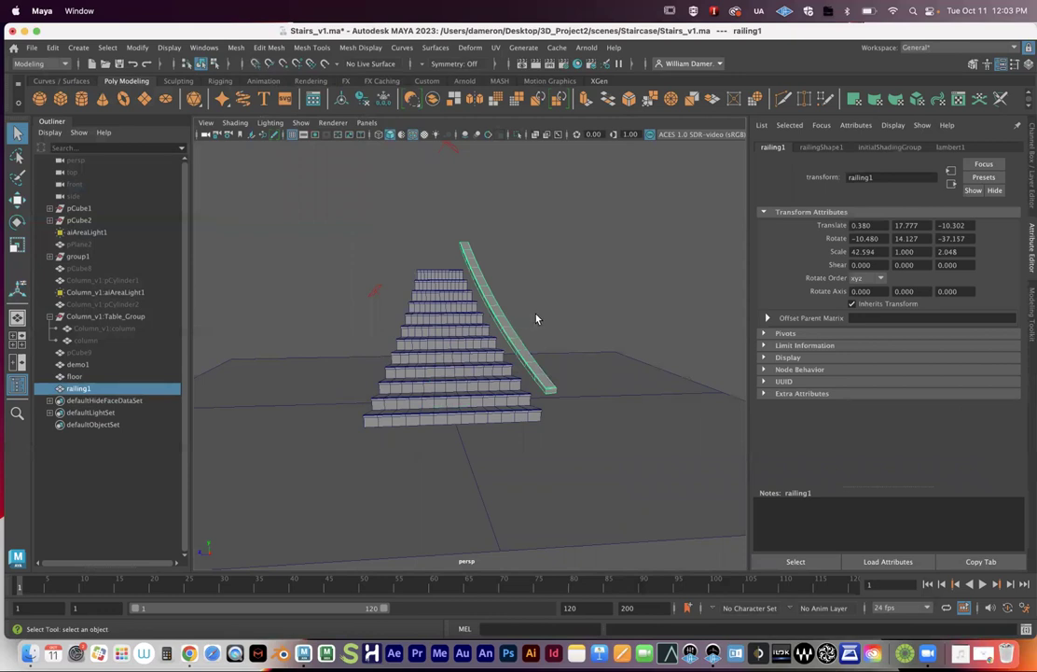
left_click_drag(537, 320, 509, 323, "alt")
left_click_drag(440, 270, 436, 264, "alt")
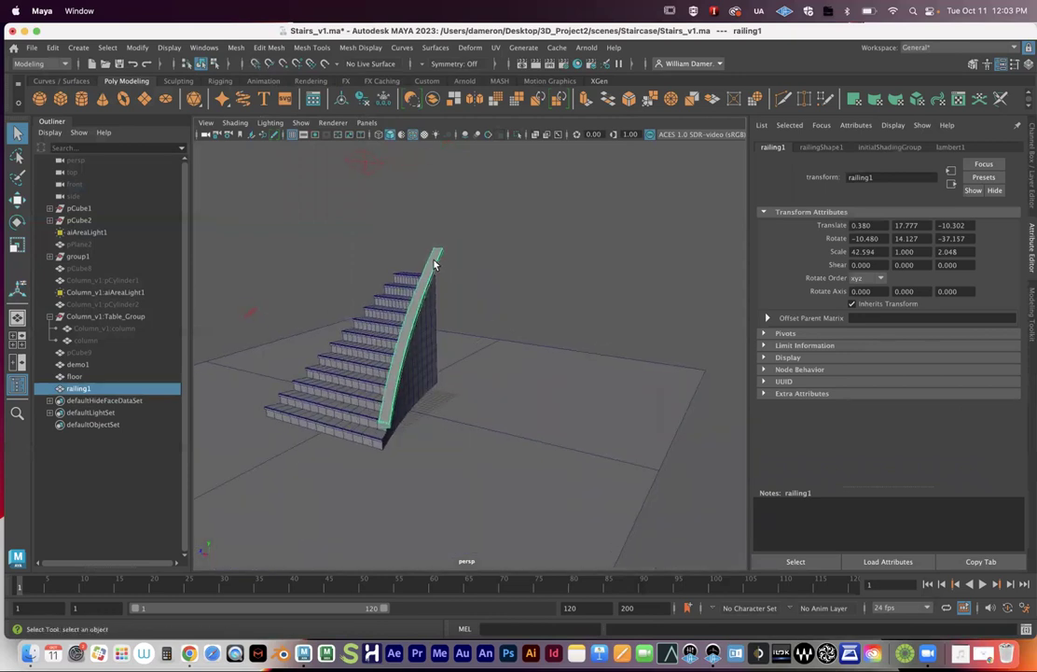
left_click(476, 103)
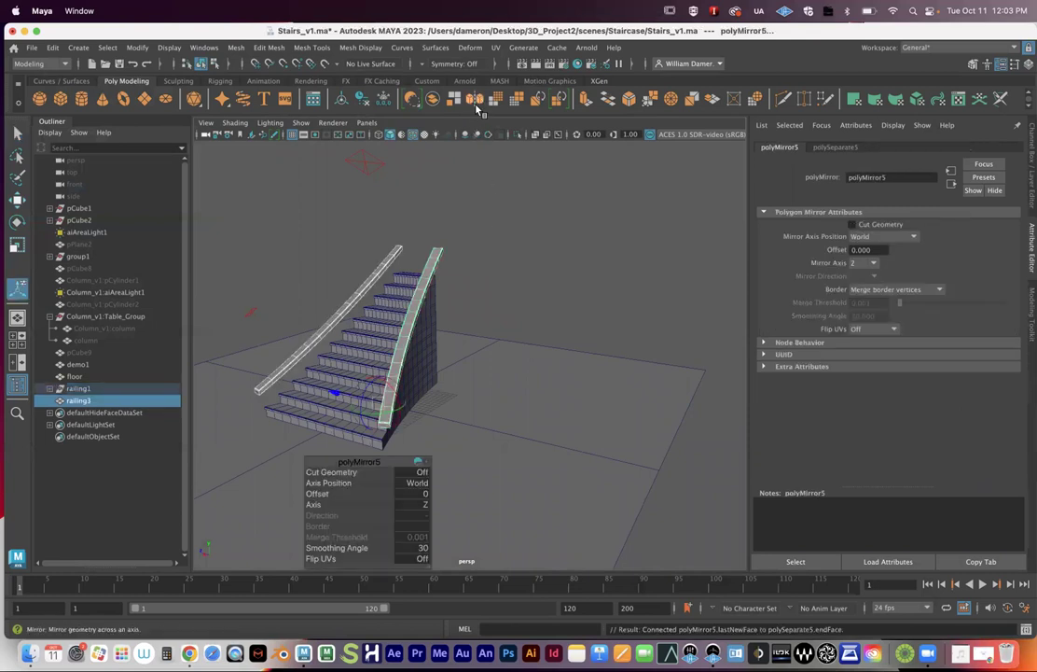
left_click_drag(480, 245, 459, 267, "alt")
right_click_drag(459, 267, 575, 283, "alt")
right_click_drag(532, 319, 437, 331, "alt")
left_click_drag(438, 327, 394, 377, "alt")
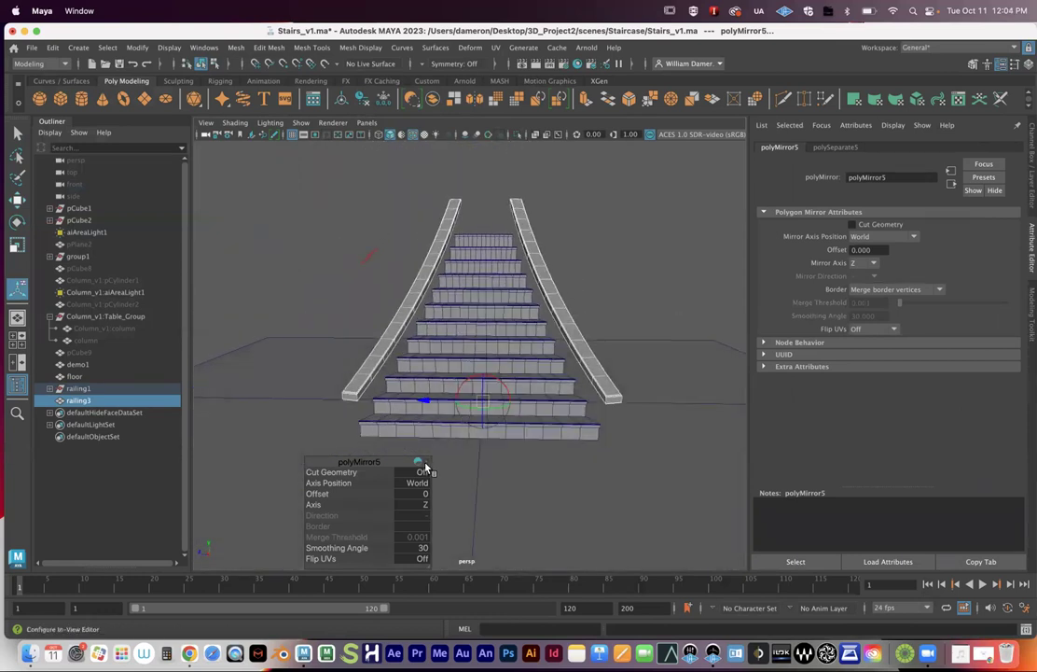
Try Cut Geometry on the mirrored railing, turning it on and back off
left_click(341, 473)
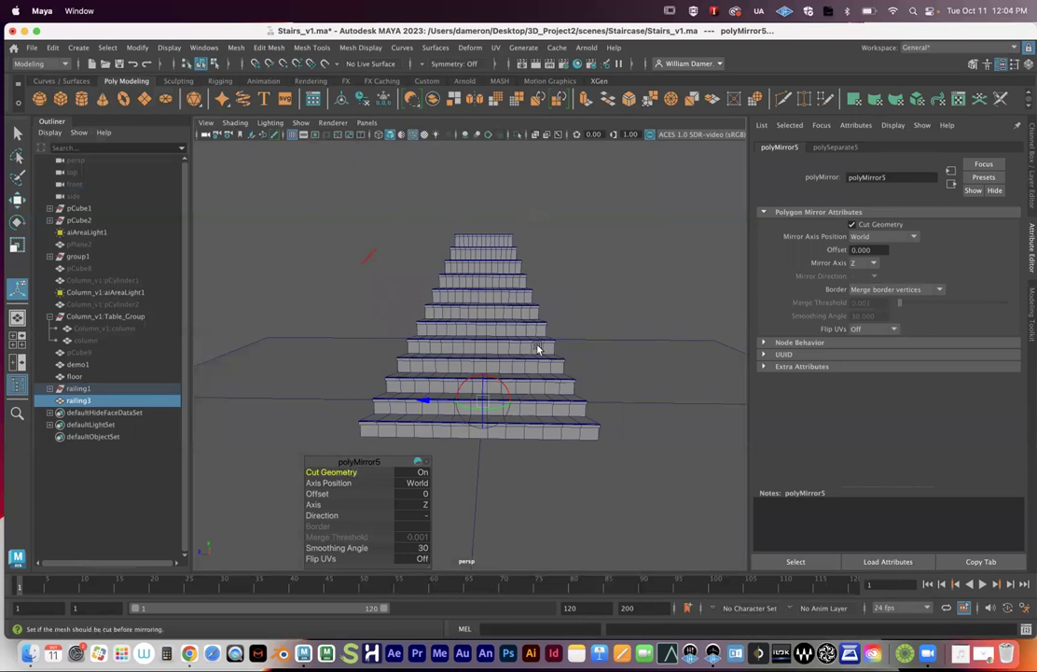
left_click(317, 473)
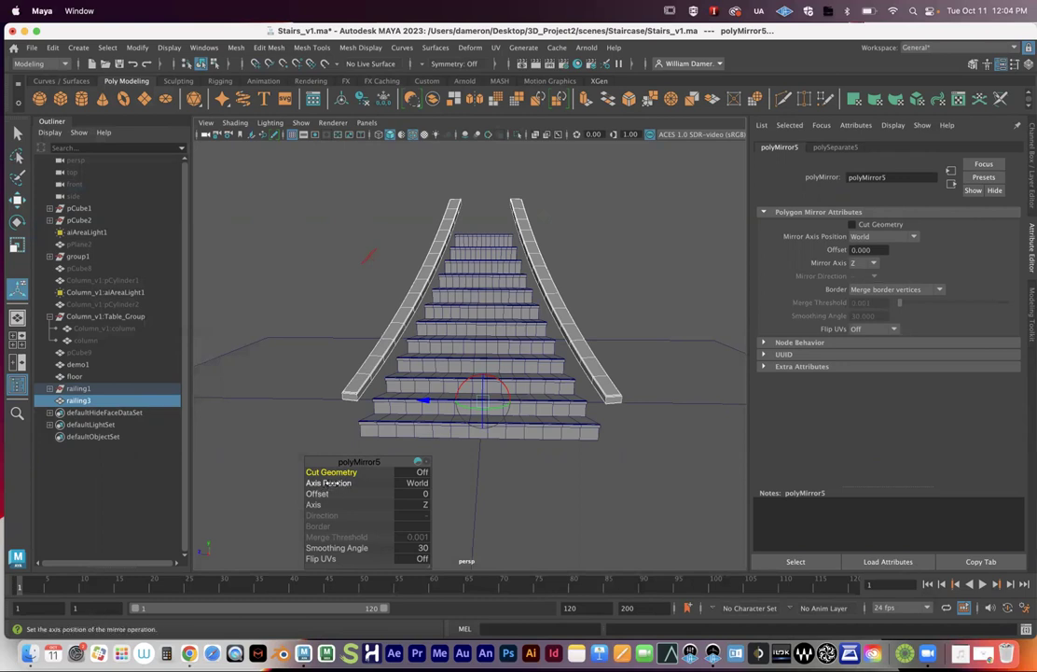
left_click_drag(516, 430, 447, 475, "alt")
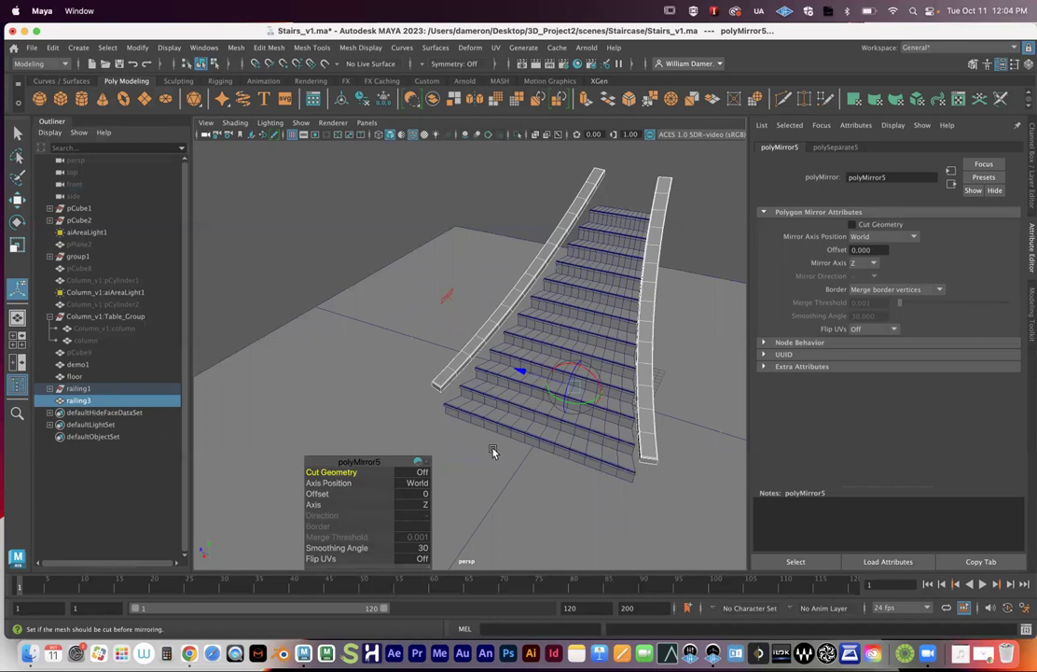
left_click_drag(471, 320, 521, 362, "alt")
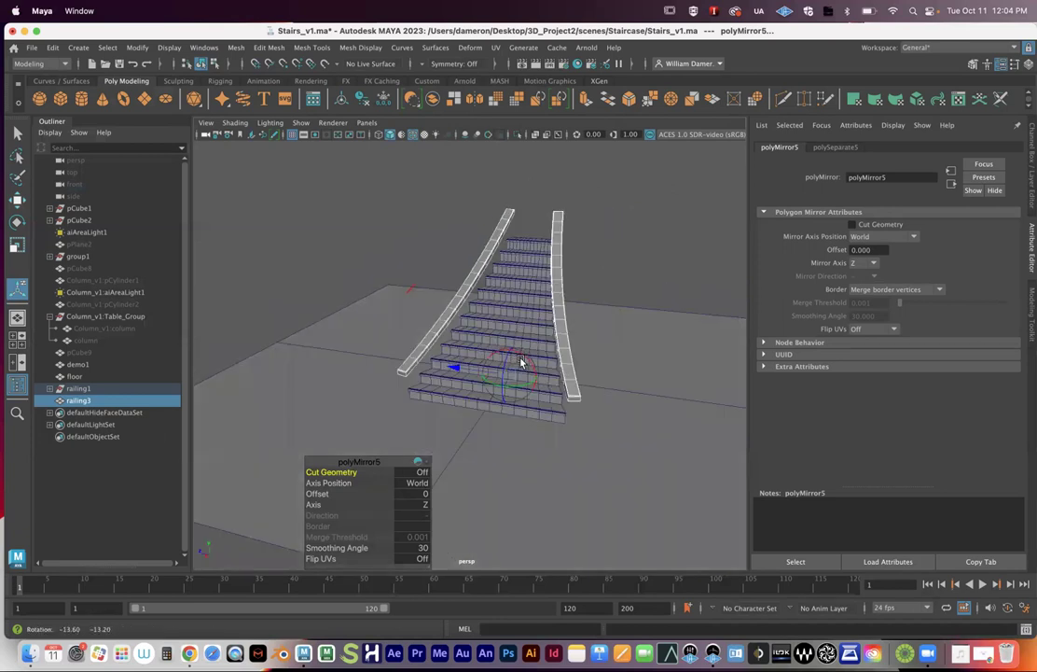
Undo the railing's mirror operation and reselect railing1
key("super+z")
key("super+z")
key("super+z")
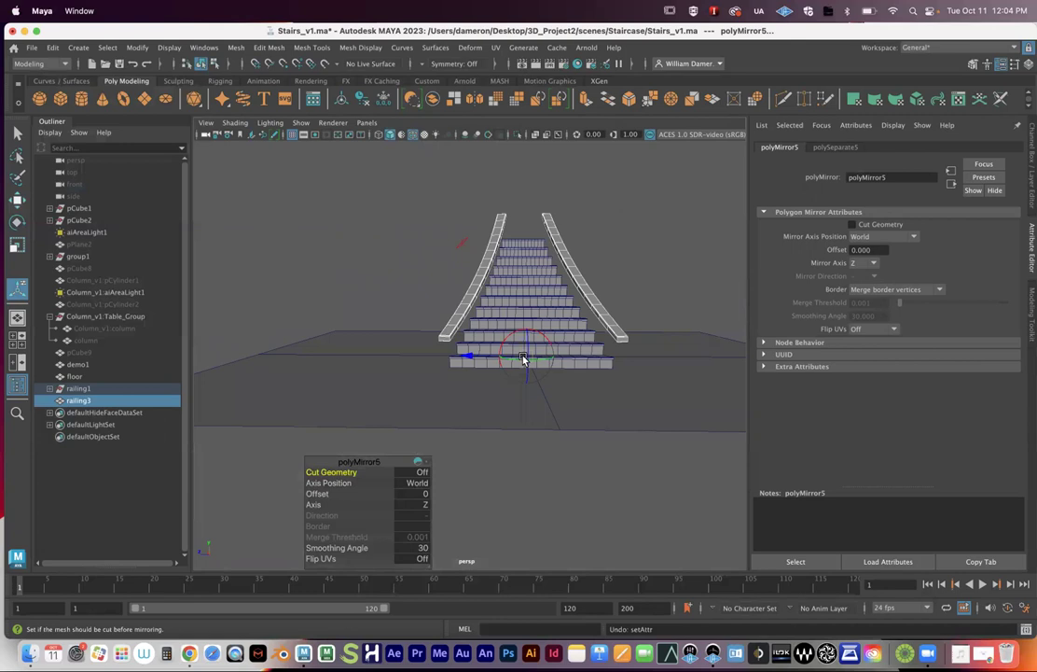
key("ctrl+z")
key("q")
scroll(597, 315, "up", 3)
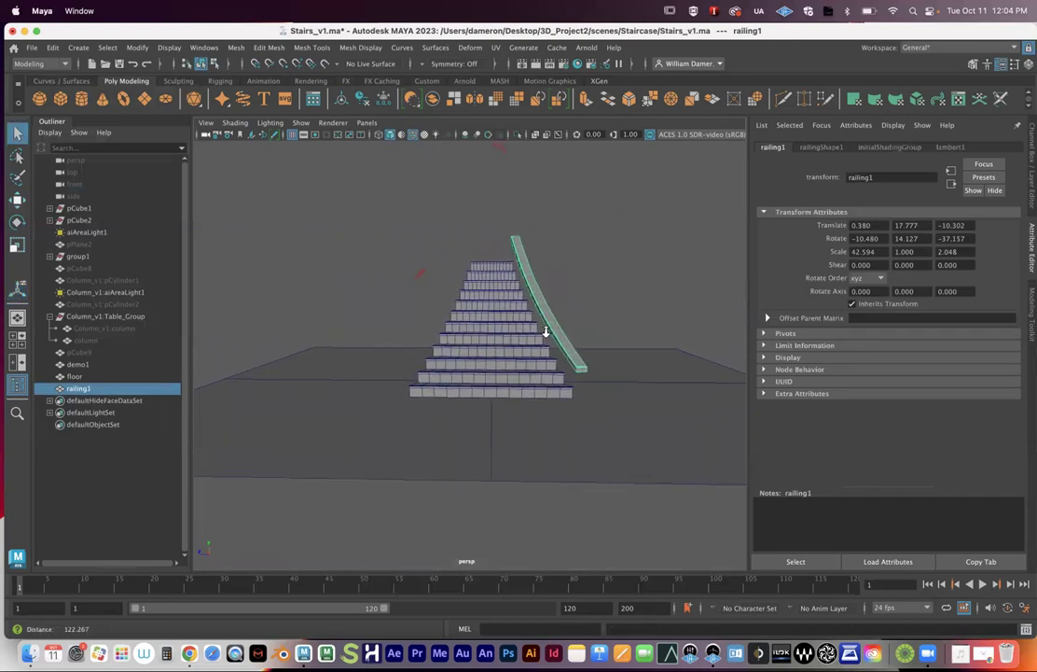
left_click(584, 280)
left_click(552, 311)
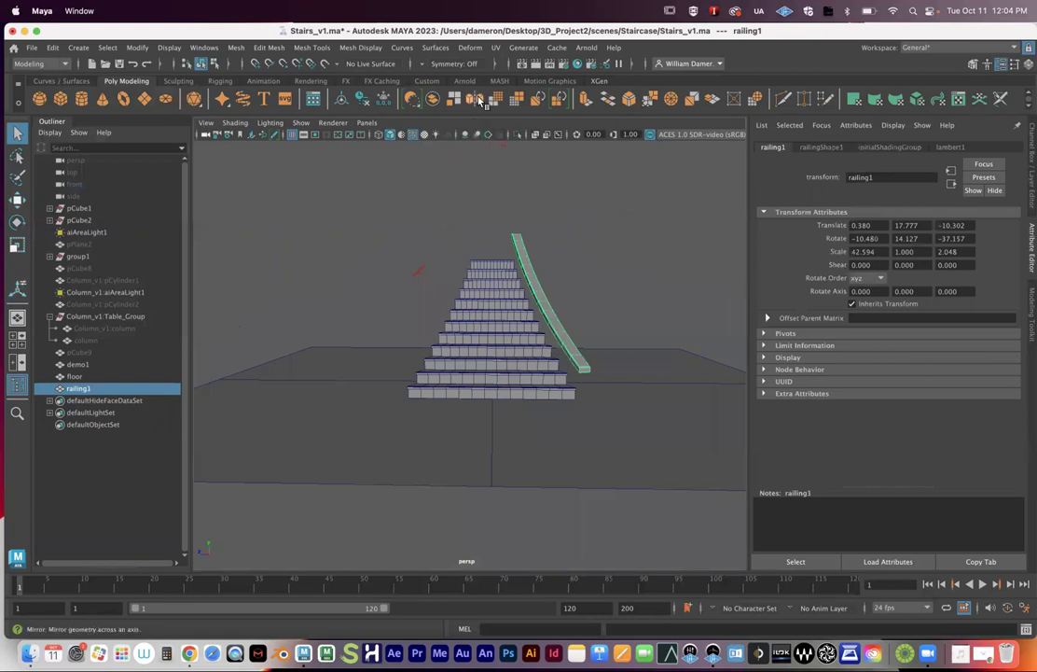
Open the Mirror options for railing1, leaving Cut Geometry off and Geometry Type set to Copy
left_click(236, 48)
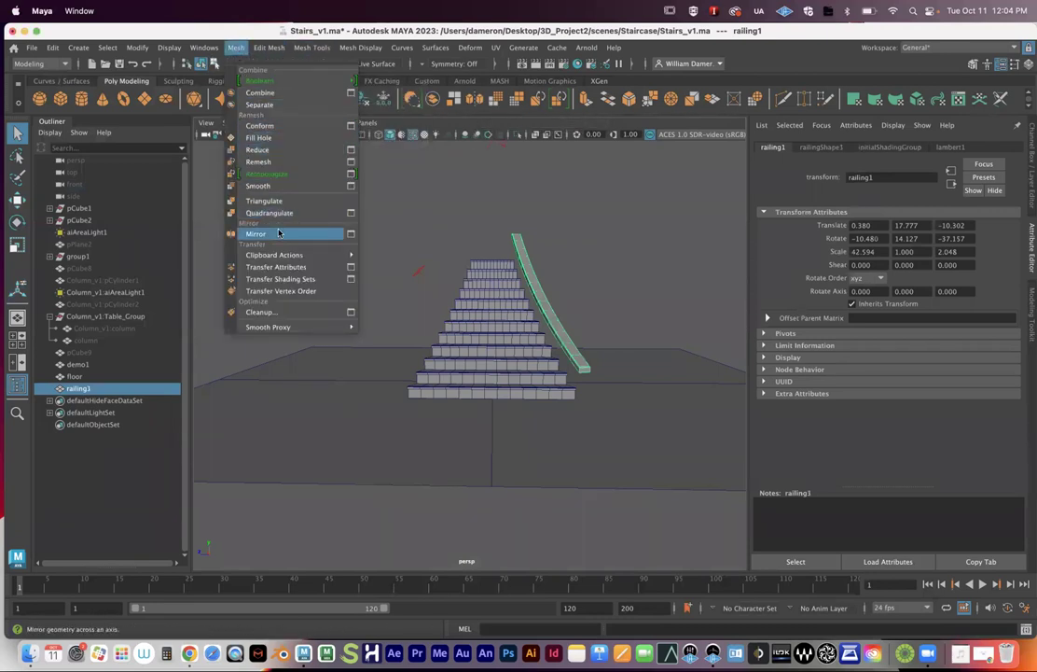
left_click(351, 234)
left_click_drag(748, 148, 158, 137)
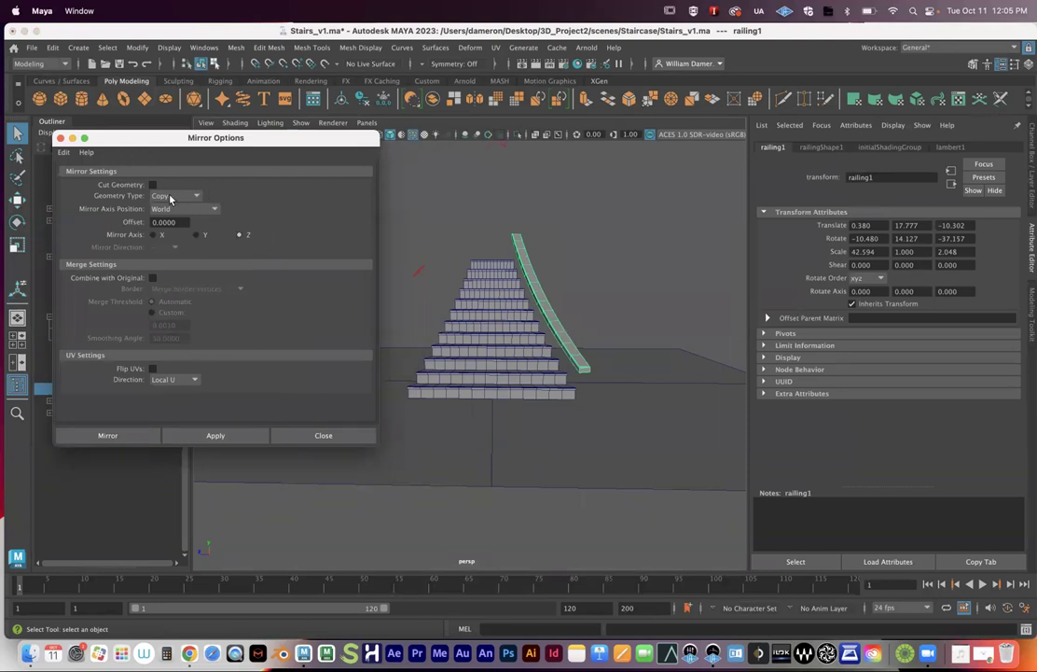
left_click(152, 185)
left_click(152, 185)
left_click(151, 186)
left_click(152, 185)
left_click(175, 198)
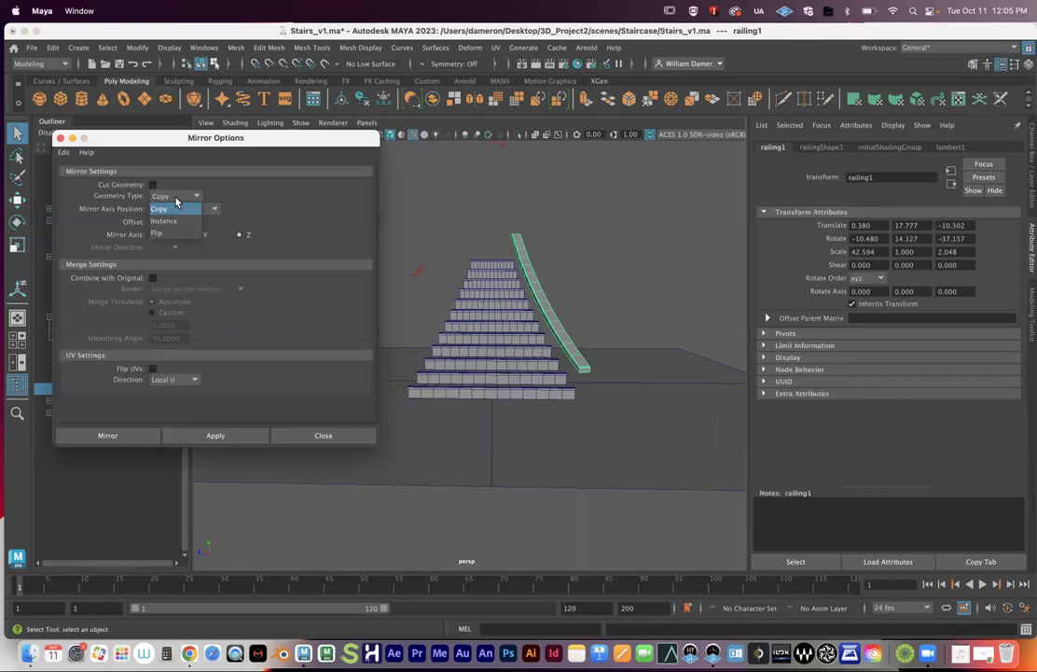
left_click(174, 209)
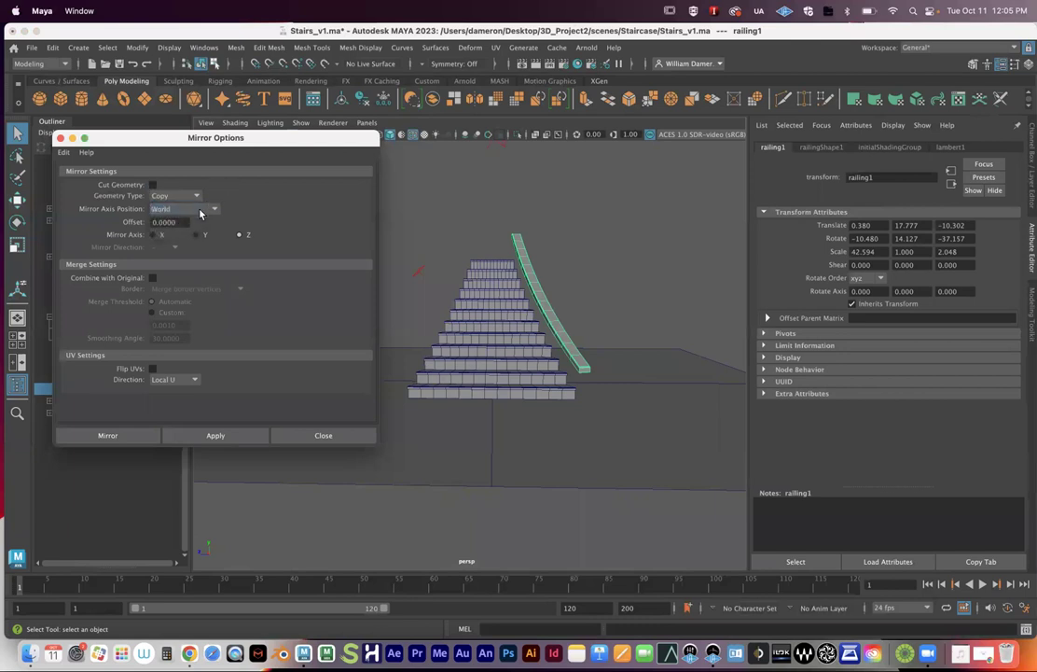
Try Object as the mirror axis position, reselect railing1, and return the position to World
left_click(200, 210)
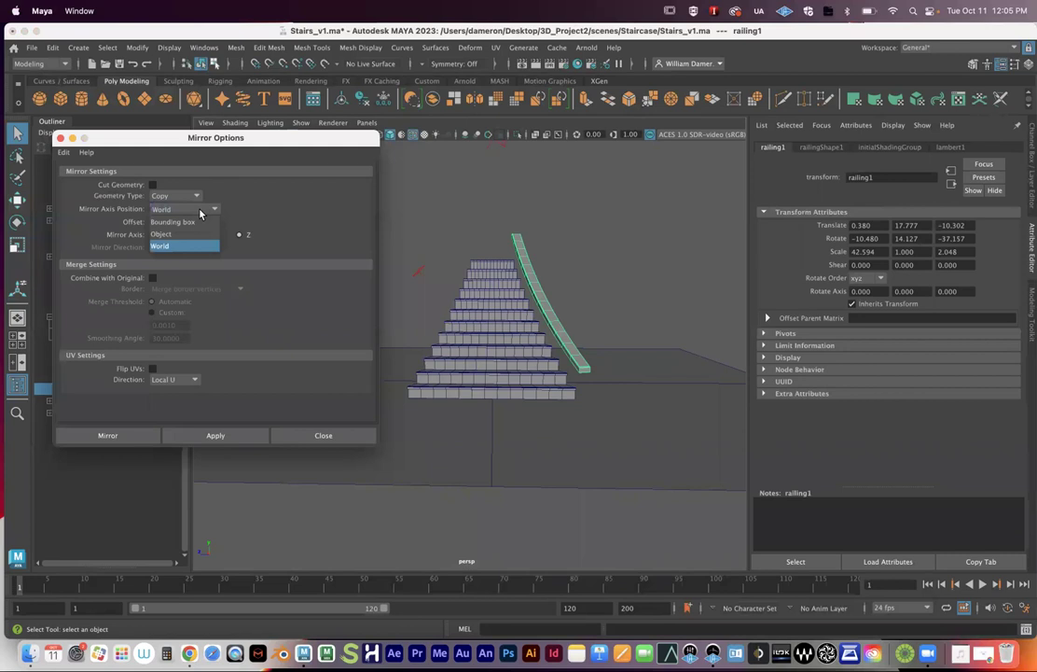
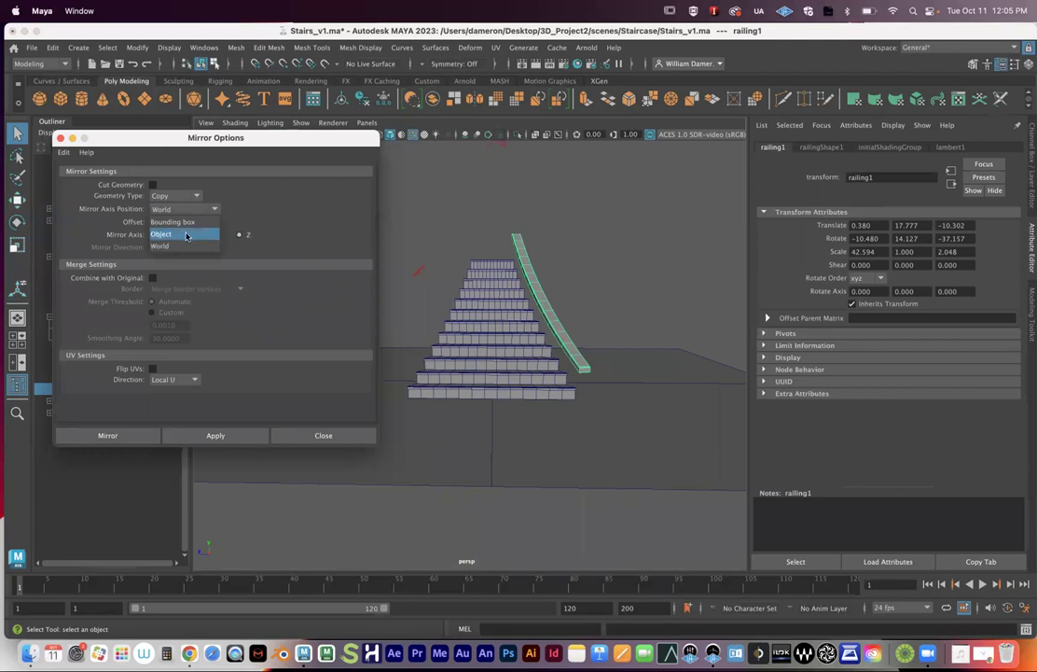
left_click(186, 236)
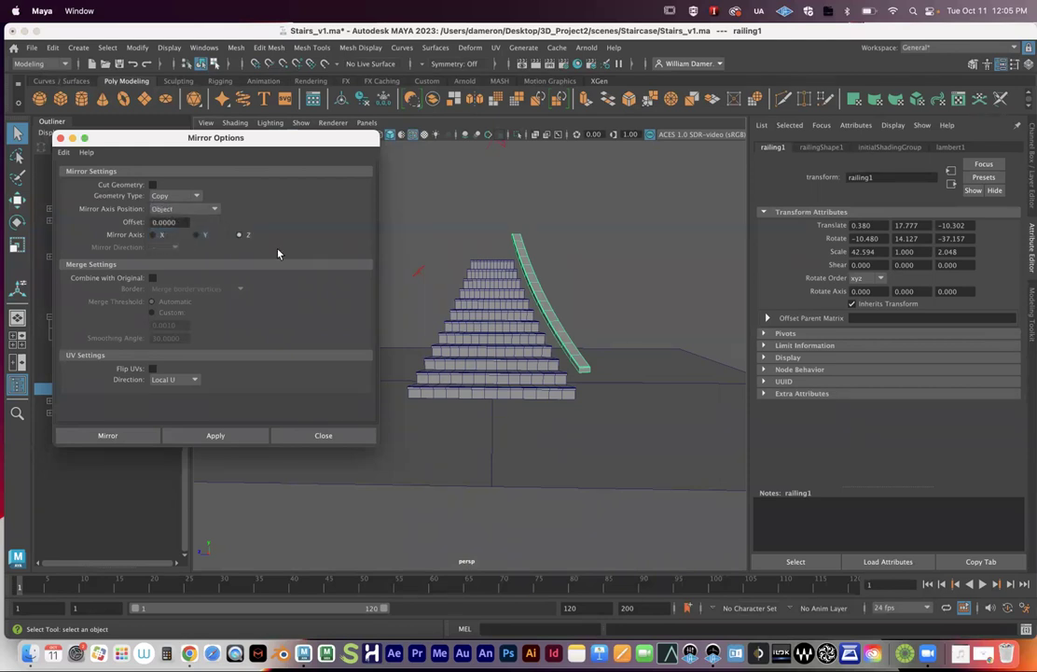
left_click(529, 299)
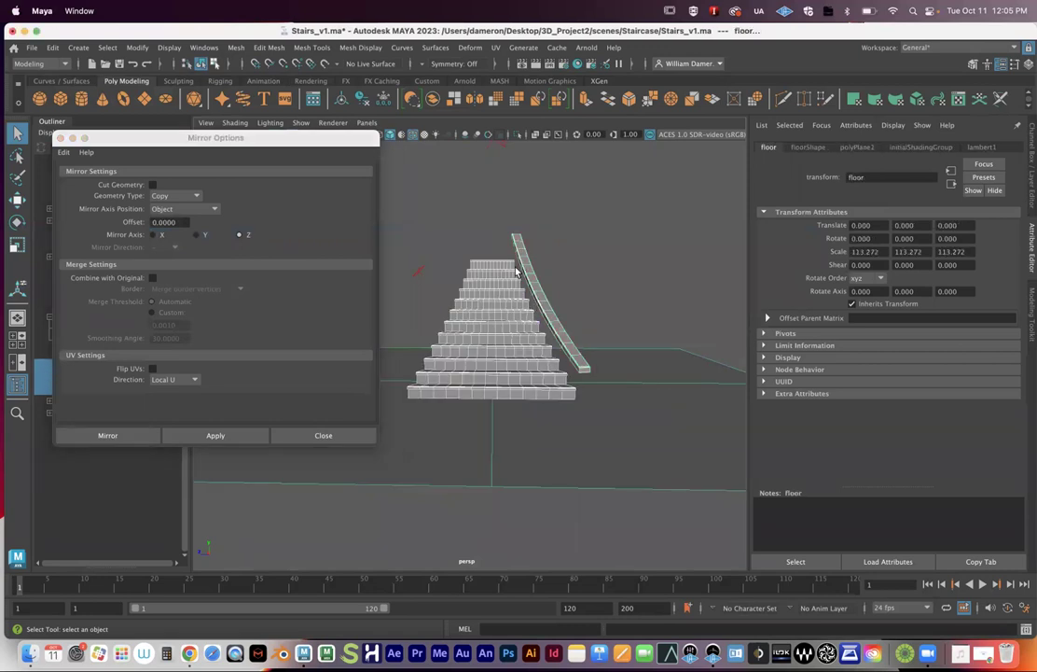
left_click(548, 252)
left_click(539, 289)
left_click(186, 209)
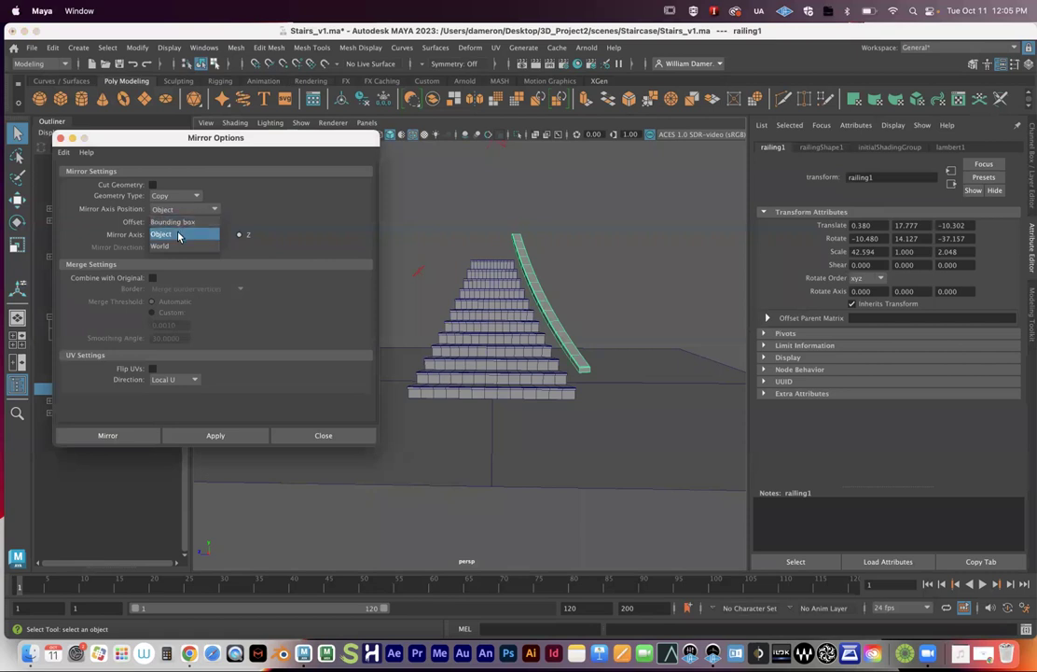
left_click(174, 247)
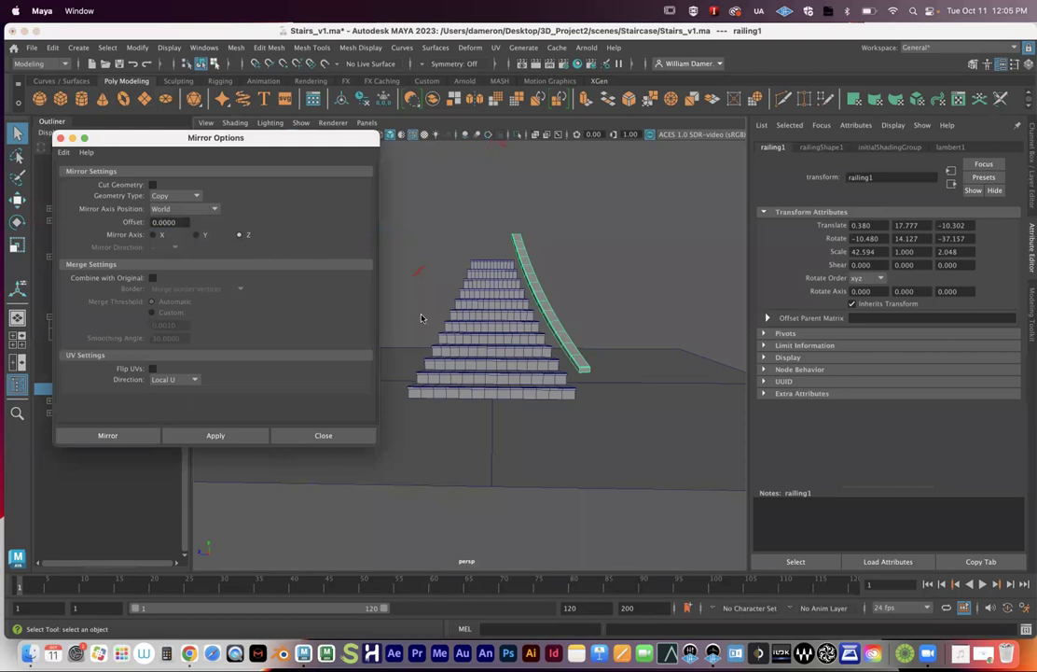
Mirror railing1 as a copy across the world Z axis with offset 0, and close the Mirror options
left_click_drag(548, 409, 494, 363, "alt")
right_click_drag(494, 364, 475, 362, "alt")
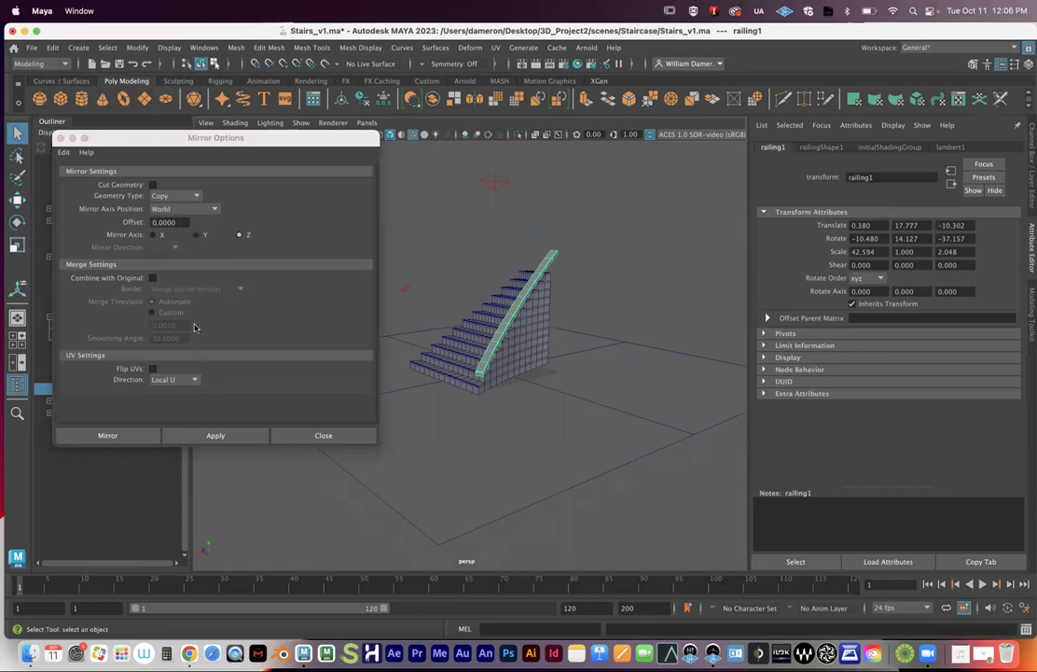
left_click_drag(480, 324, 238, 234, "alt")
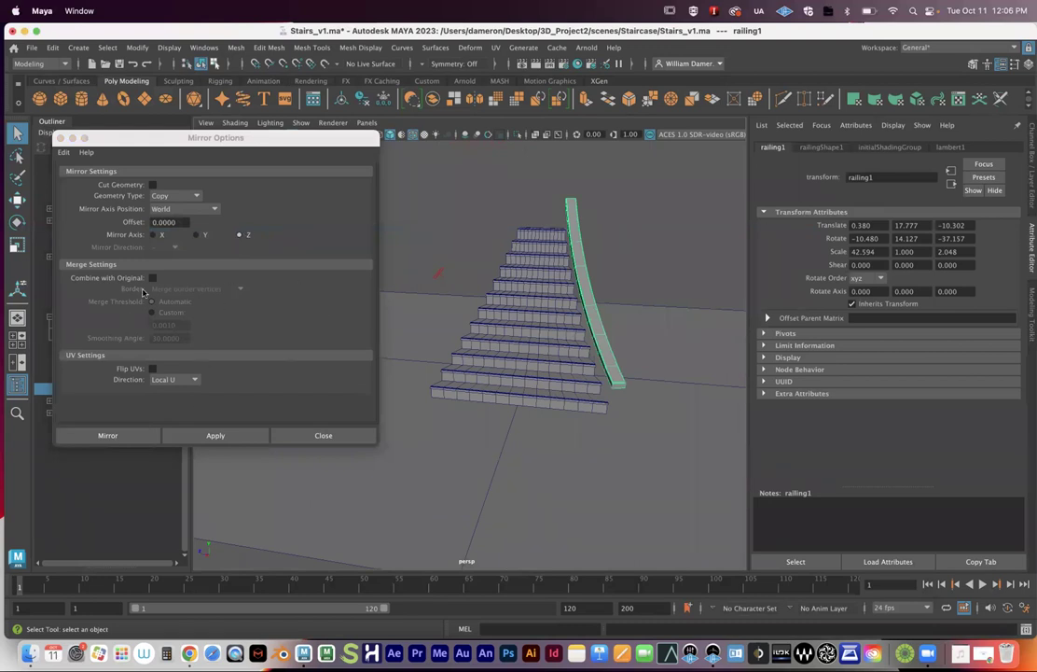
left_click(216, 436)
left_click_drag(493, 323, 557, 367, "alt")
key("q")
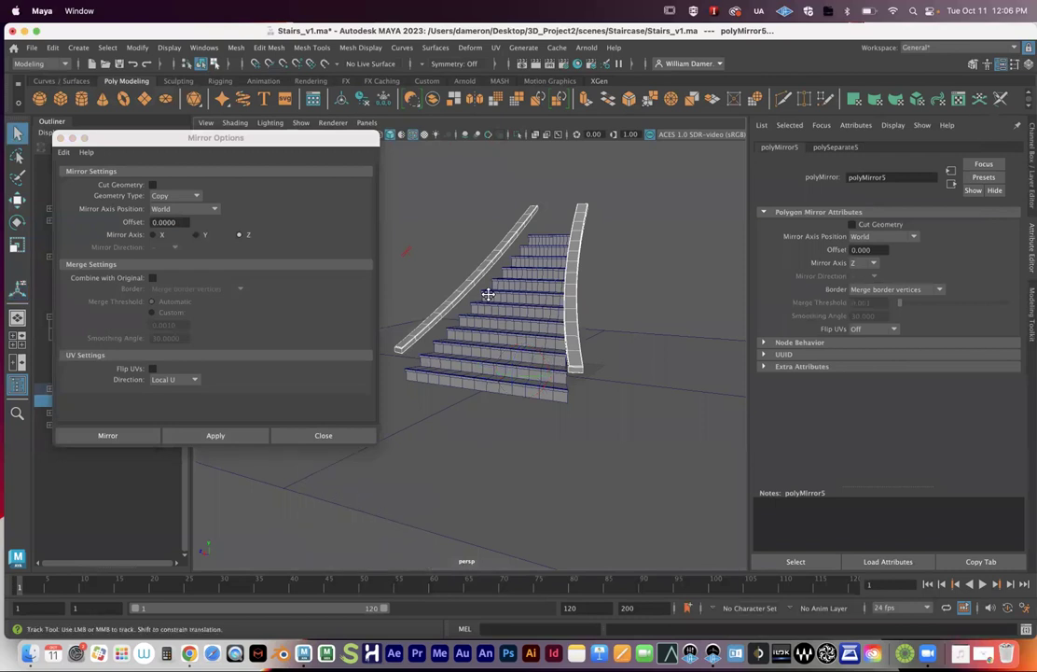
middle_click_drag(489, 294, 501, 314, "alt")
left_click_drag(120, 137, 245, 389)
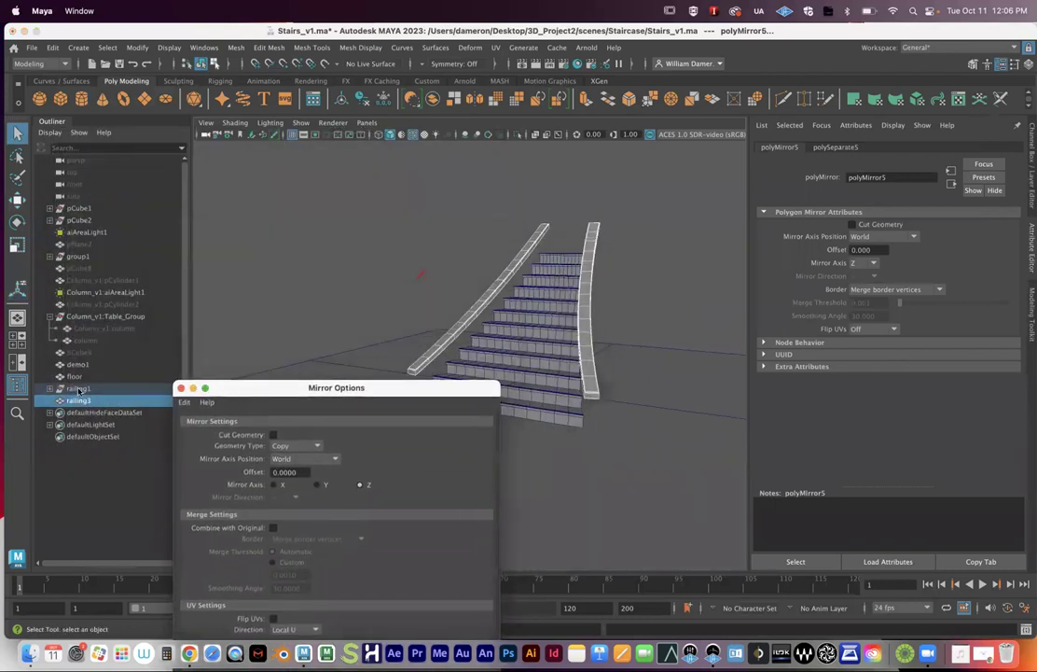
left_click(75, 376)
left_click(181, 387)
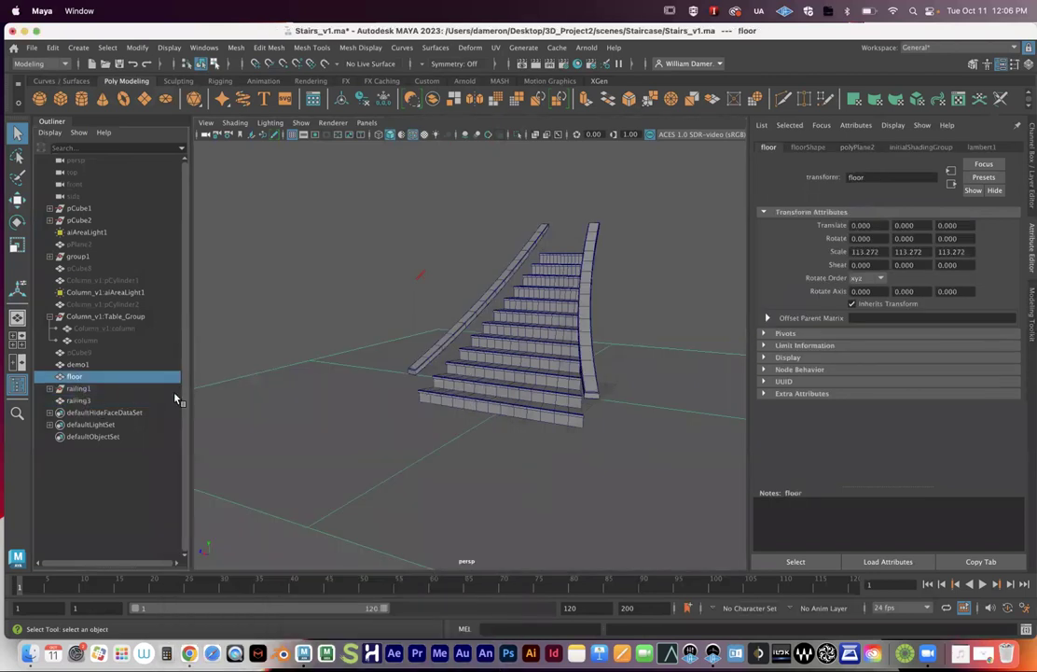
Select railing3 and toggle its visibility off and on to identify which railing it is
left_click(73, 400)
key("h")
key("h")
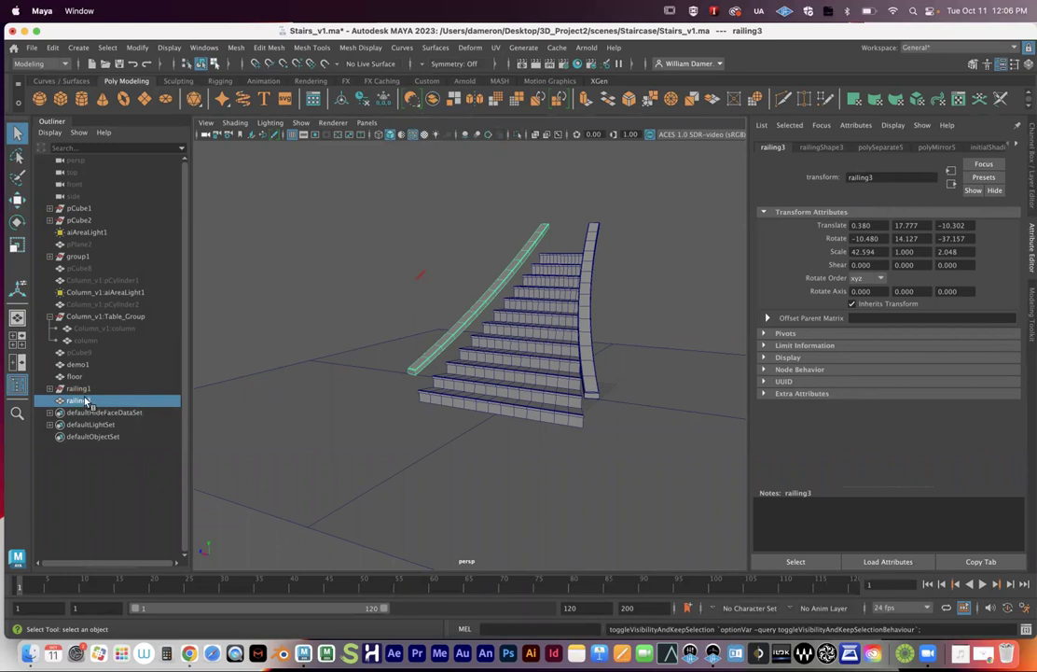
Select railing2 and examine how both railings follow the staircase from several angles
left_click(587, 337)
left_click_drag(588, 337, 475, 321, "alt")
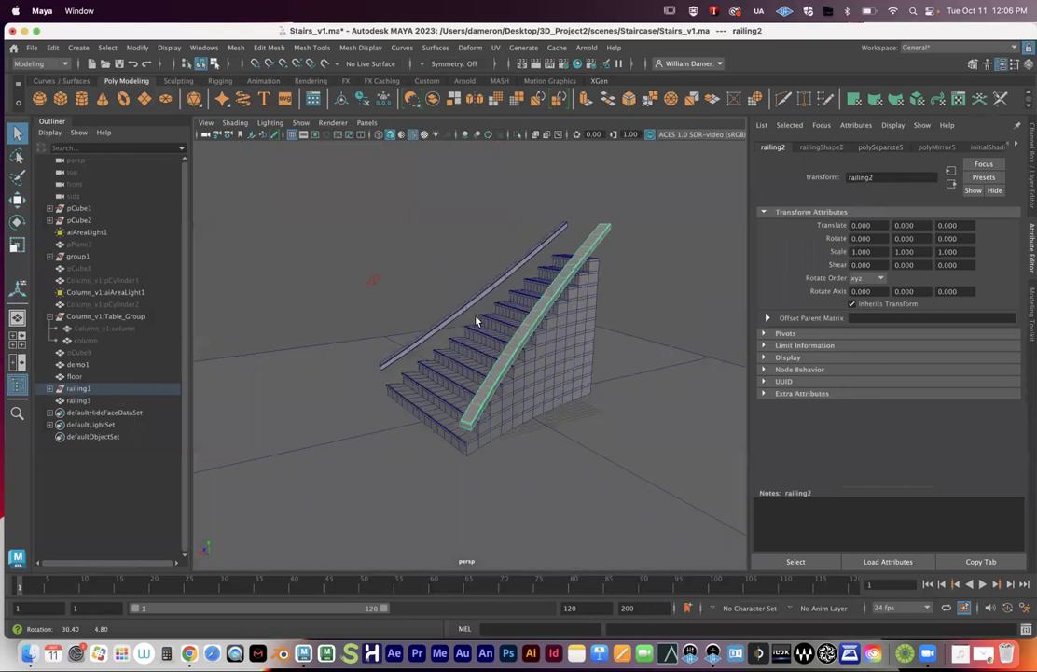
middle_click_drag(650, 359, 563, 380, "alt")
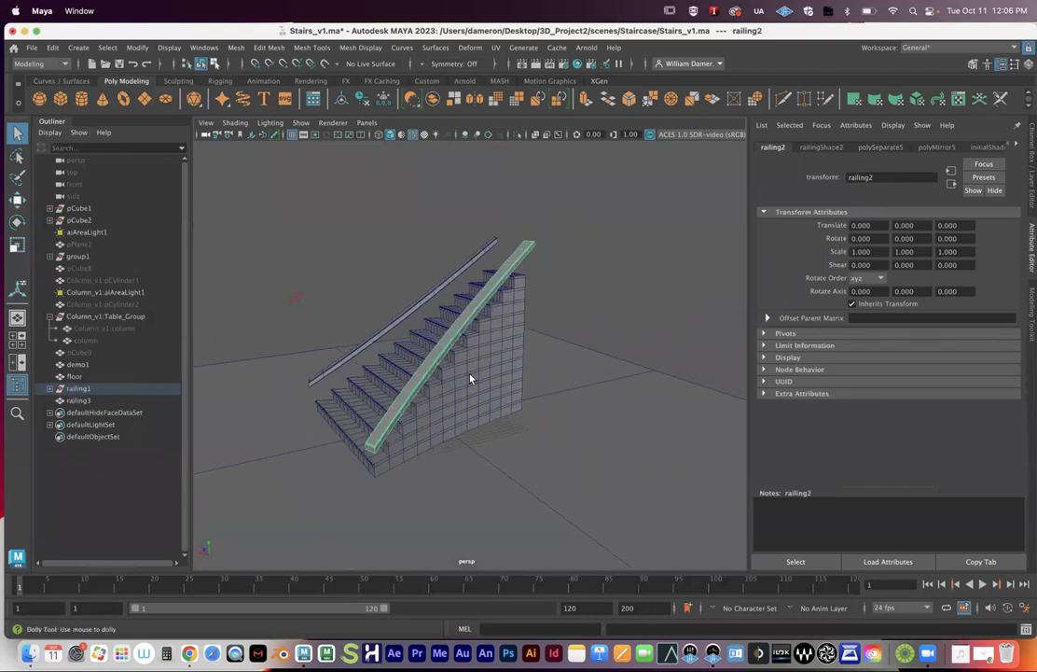
scroll(469, 378, "down", 5)
left_click_drag(459, 383, 473, 382, "alt")
left_click_drag(499, 321, 419, 350, "alt")
right_click_drag(420, 349, 661, 372, "alt")
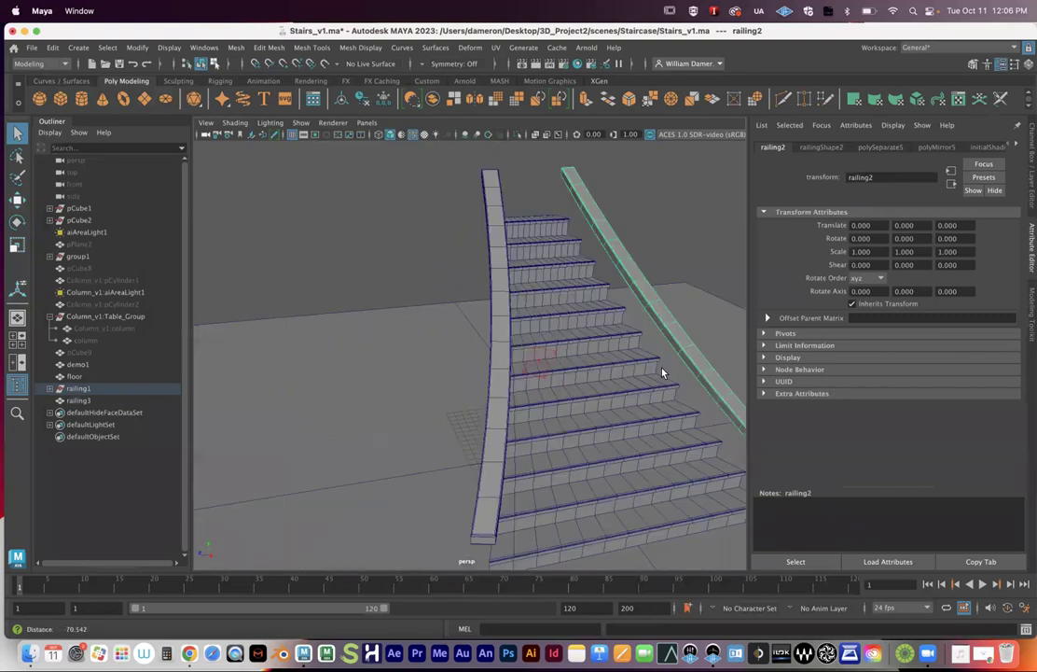
middle_click_drag(661, 373, 582, 380, "alt")
left_click_drag(581, 379, 547, 379, "alt")
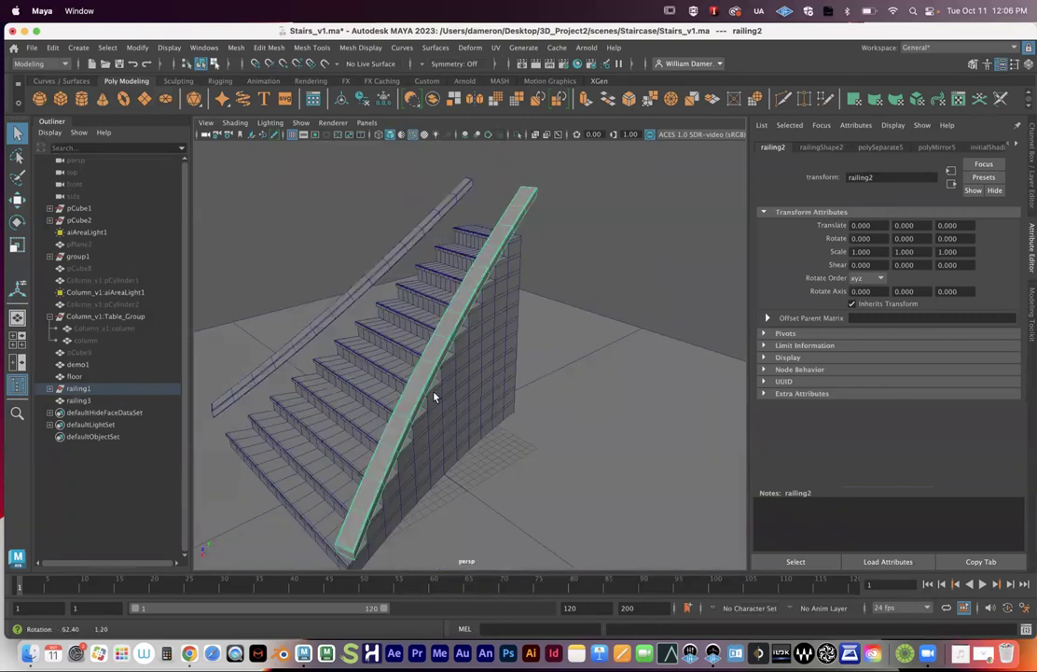
left_click_drag(434, 397, 448, 335, "alt")
left_click_drag(554, 283, 556, 296, "alt")
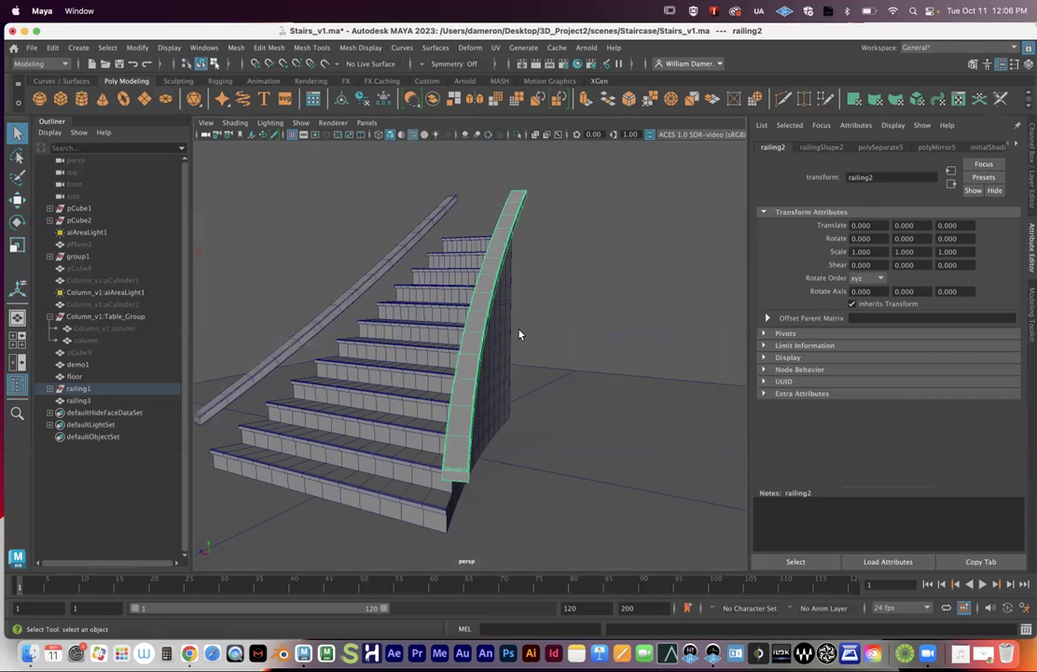
left_click_drag(520, 336, 463, 351, "alt")
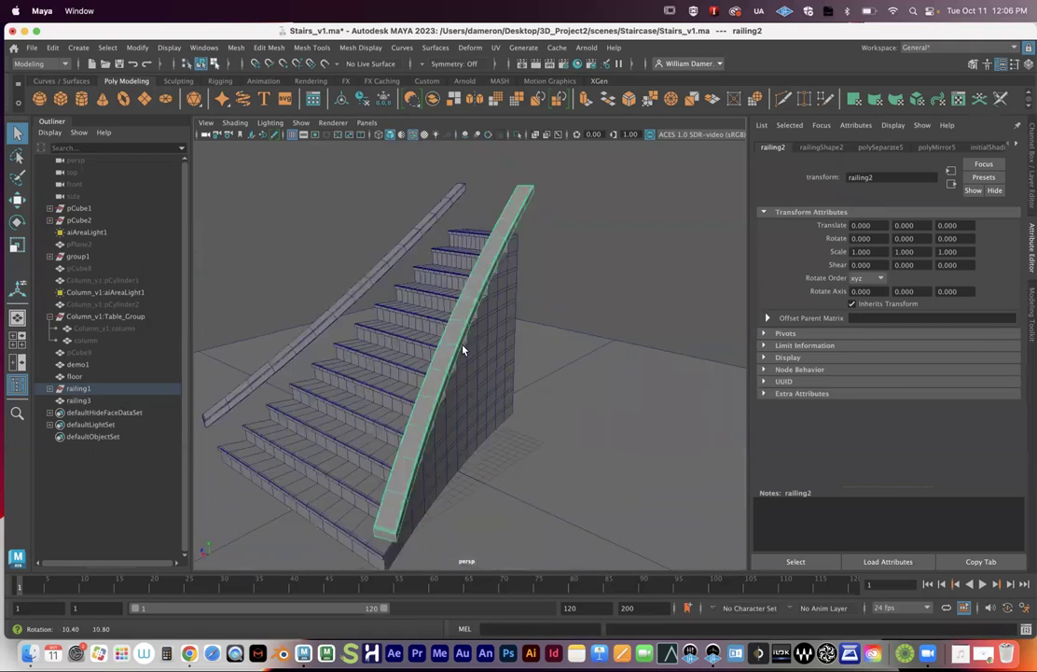
left_click_drag(345, 310, 339, 304, "alt")
Duplicate railing2 and move the copy down along the staircase's side, offset by about 0.05, -3.26, 0.15
left_click(338, 304, "shift")
left_click(476, 354)
left_click(441, 344)
left_click(442, 345)
left_click_drag(442, 345, 433, 359, "alt")
key("ctrl+d")
key("w")
left_click_drag(393, 245, 441, 322)
left_click_drag(496, 346, 420, 313)
left_click(424, 291)
left_click(434, 332)
left_click_drag(421, 299, 624, 261)
left_click(604, 332)
left_click_drag(603, 332, 371, 274, "alt")
left_click(561, 347)
Scale the lowered railing copy vertically to about 2.9
key("e")
key("r")
left_click_drag(399, 278, 383, 281, "alt")
left_click_drag(446, 347, 410, 320, "alt")
key("w")
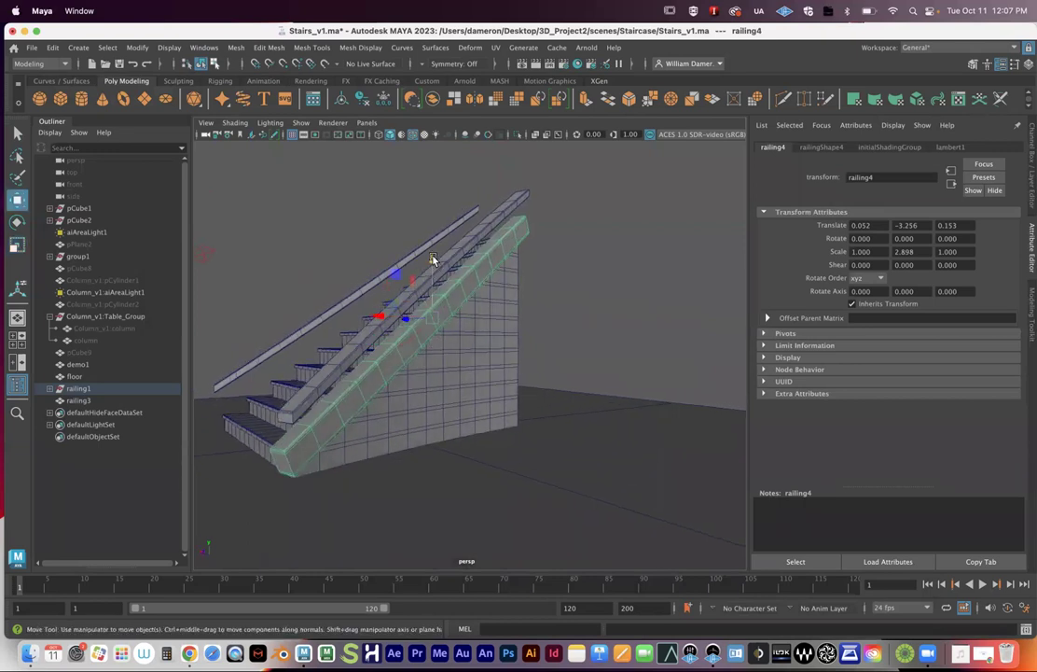
Adjust the thickened railing copy's height and check its fit beneath the original railing
left_click_drag(432, 261, 433, 265)
key("h")
left_click_drag(405, 363, 428, 354, "alt")
left_click_drag(485, 259, 484, 253)
left_click_drag(482, 311, 583, 291, "alt")
left_click(667, 268)
left_click_drag(621, 412, 481, 294, "alt")
left_click(629, 407)
left_click(485, 284)
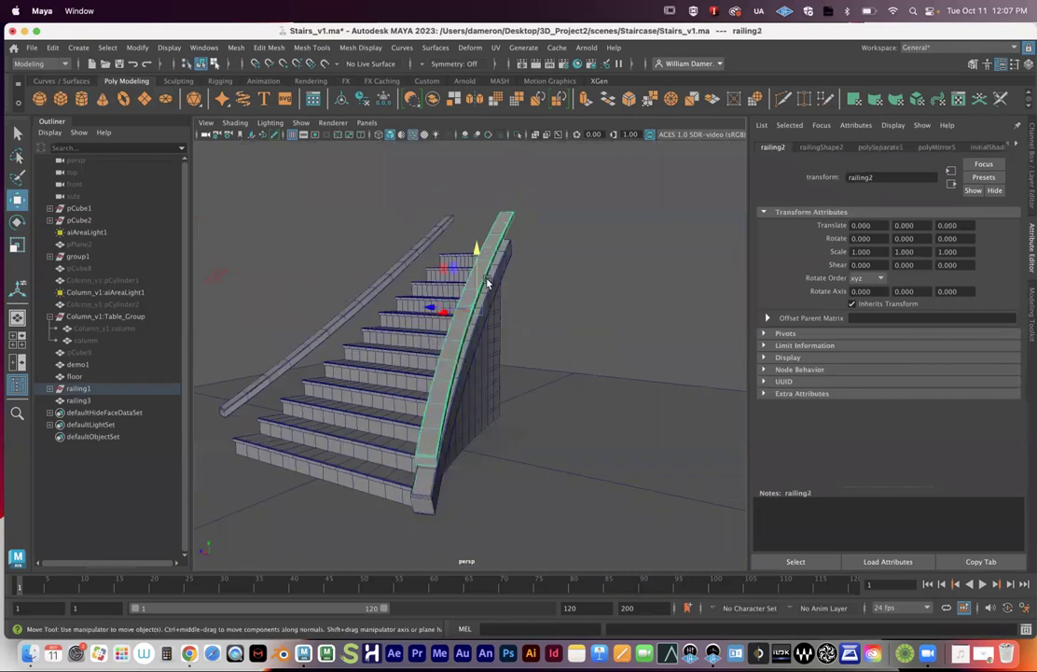
left_click(480, 352)
Undo the lower railing copy's moves, scaling and duplication, back to the two original railings
key("super+z")
key("super+z")
key("super+z")
key("super+z")
key("super+z")
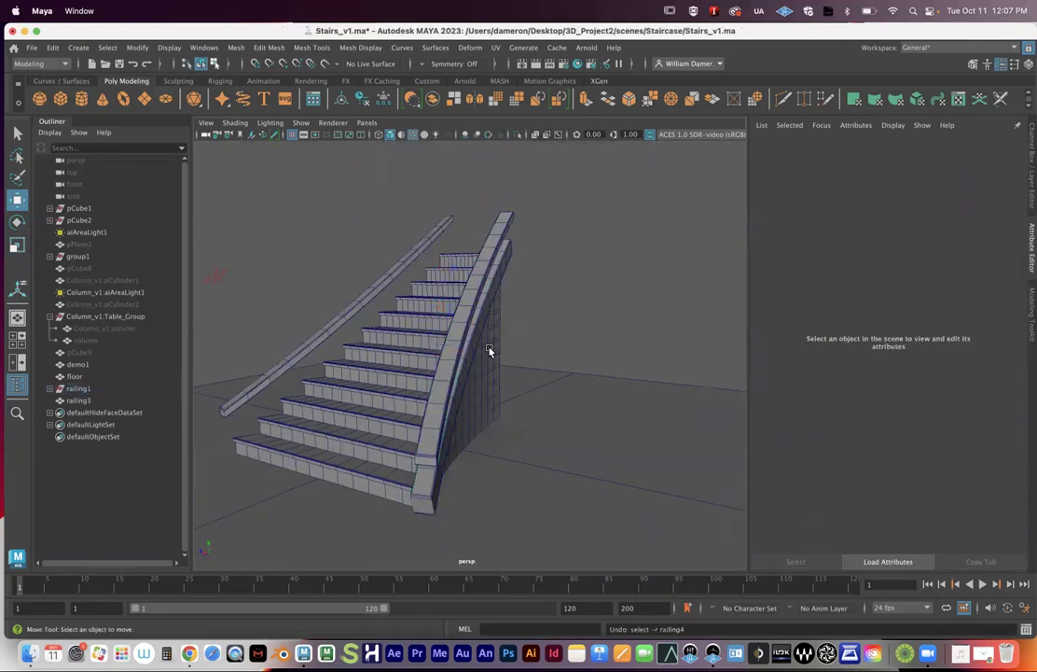
key("super+z")
key("super+z")
key("super+z")
key("super+z")
key("super+z")
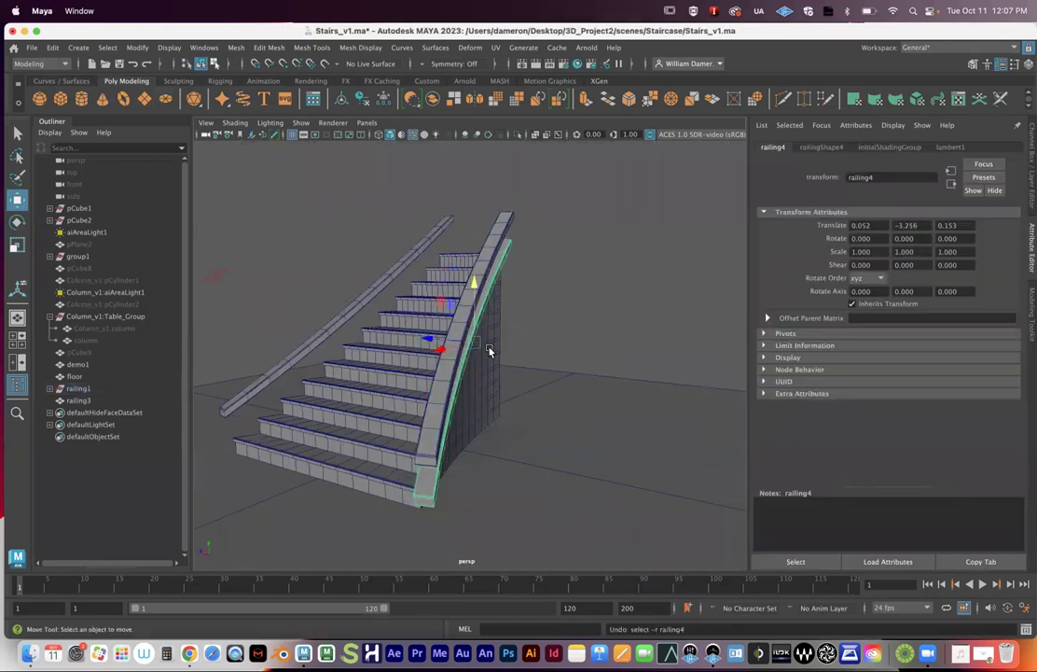
key("super+z")
key("super+z")
key("super+z")
key("super+z")
key("super+z")
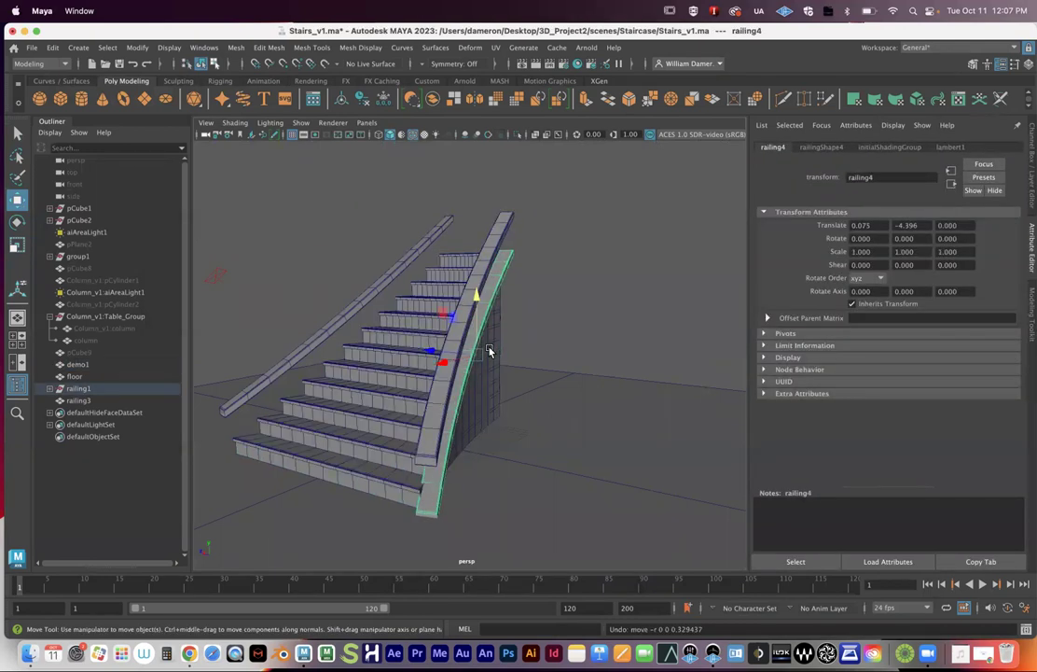
key("super+z")
key("super+z")
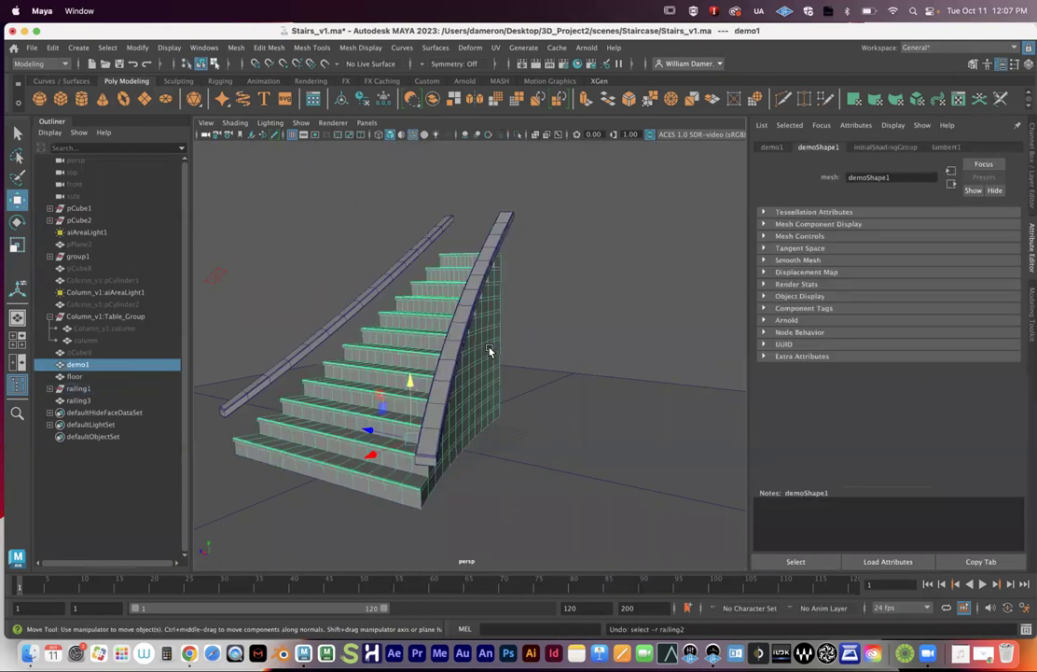
Duplicate the curved railing beside the stairs and lower the copy toward the ends of the steps
key("q")
left_click(471, 327)
left_click_drag(466, 354, 479, 356, "alt")
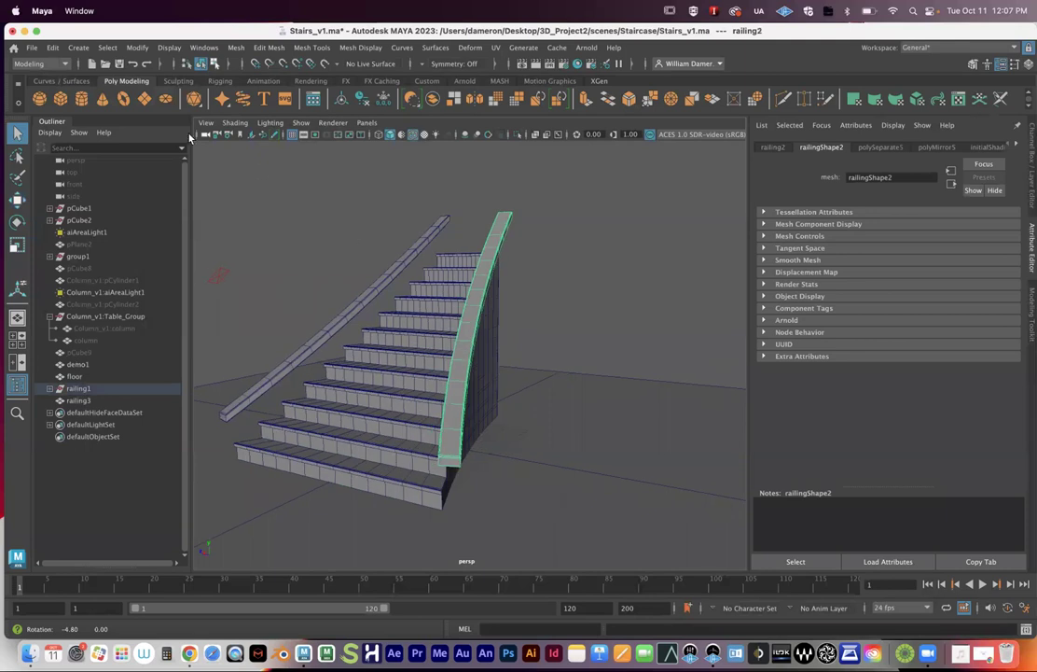
left_click_drag(190, 138, 194, 139, "alt")
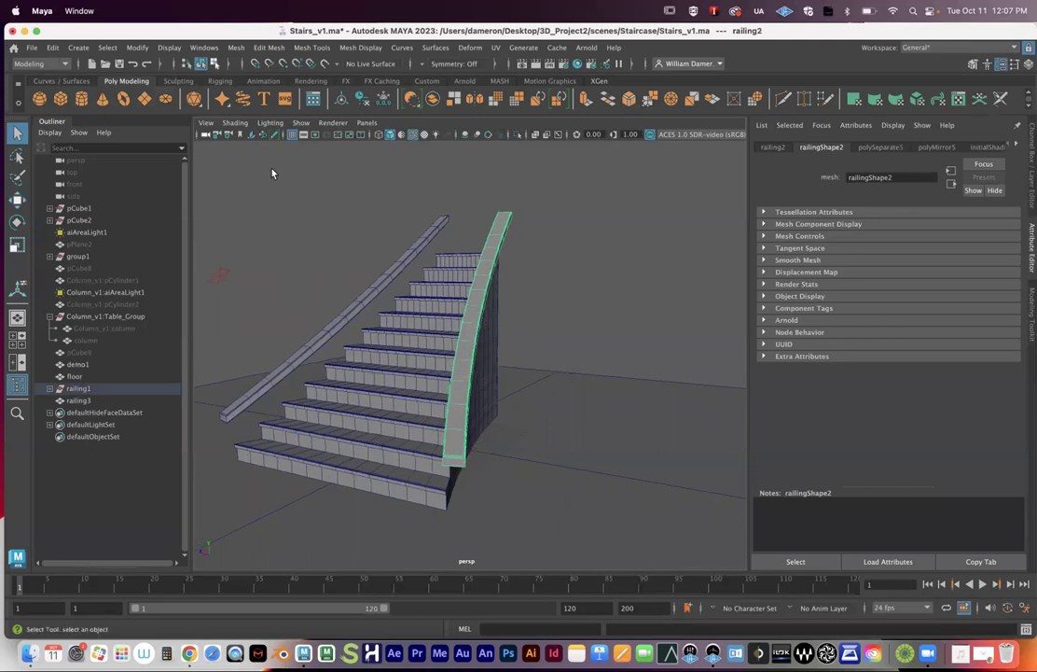
left_click(52, 47)
left_click(100, 225)
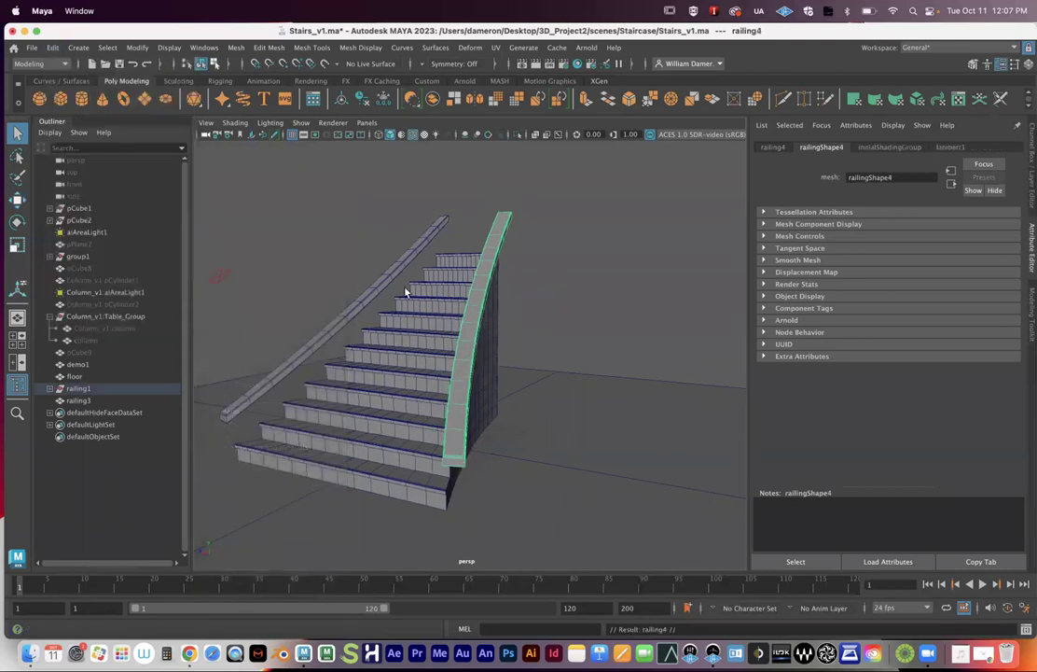
key("f")
key("e")
left_click_drag(456, 245, 495, 300)
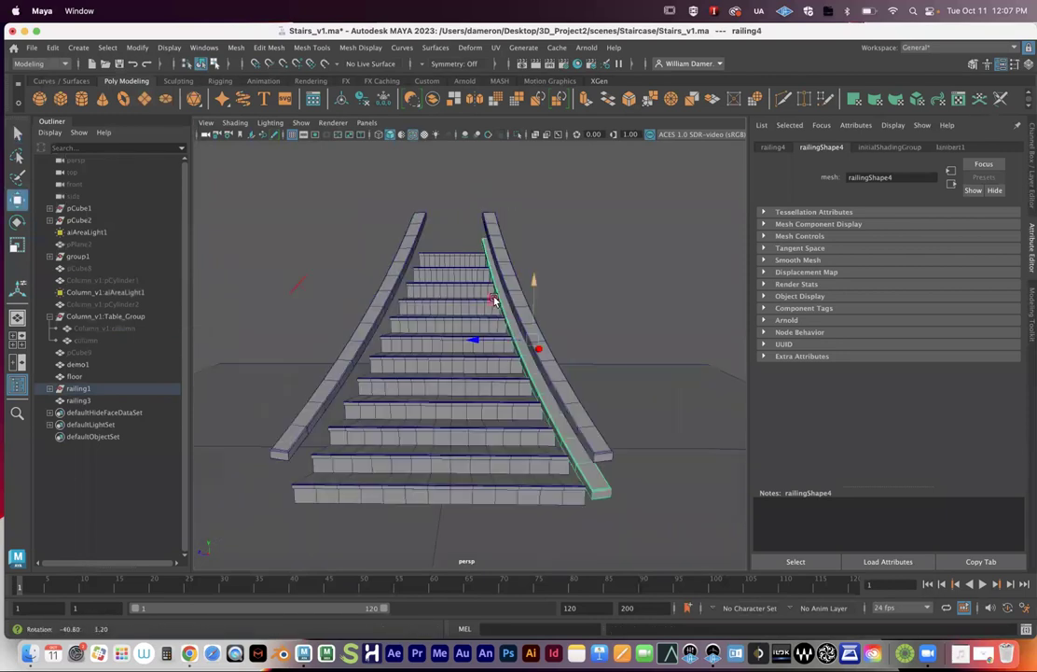
right_click_drag(495, 300, 626, 326, "alt")
left_click_drag(562, 341, 716, 212, "alt")
Reposition the lower railing copy beside the steps and scale it thicker vertically
key("e")
key("r")
left_click_drag(640, 333, 509, 339, "alt")
key("w")
left_click_drag(493, 279, 545, 288)
key("r")
left_click_drag(580, 241, 586, 398)
Fine-tune the thickened railing copy's position so it covers the ends of the steps, and deselect it
key("w")
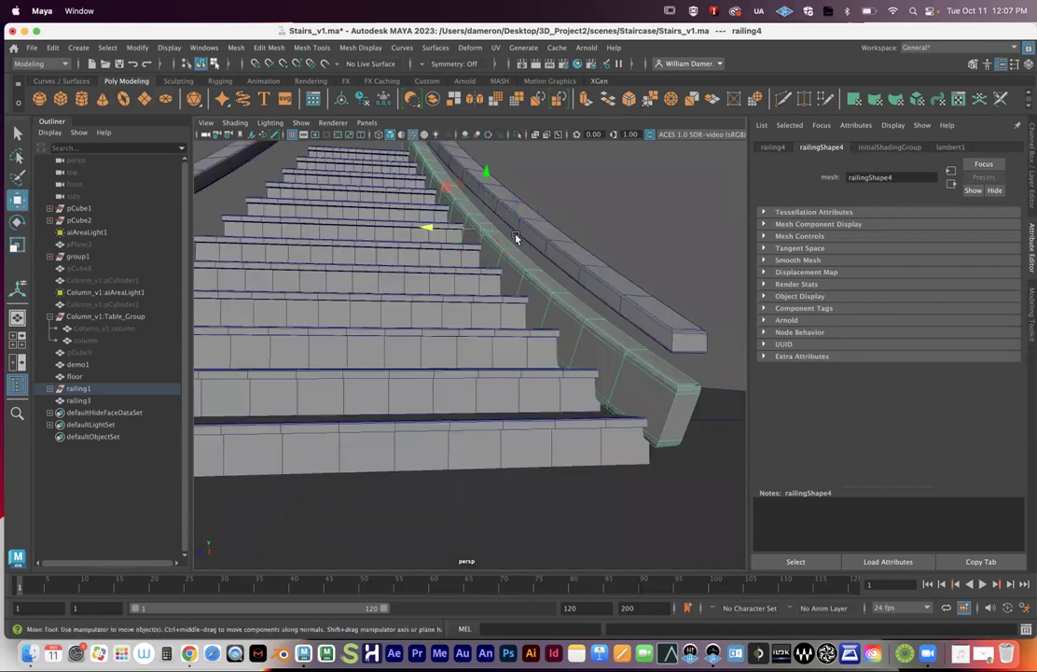
left_click_drag(484, 191, 493, 238, "alt")
left_click_drag(406, 246, 418, 259)
left_click_drag(432, 312, 525, 389, "alt")
left_click(547, 314)
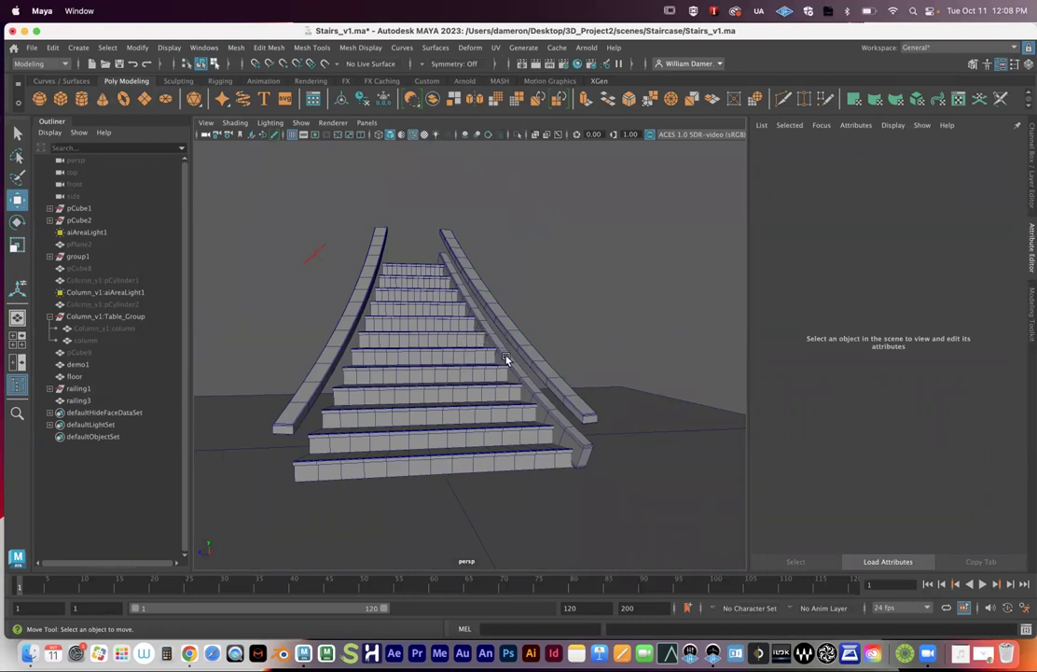
Examine the fit of the lower railing copy against the staircase and the upper railings from several angles
left_click(538, 369)
left_click(512, 394, "shift")
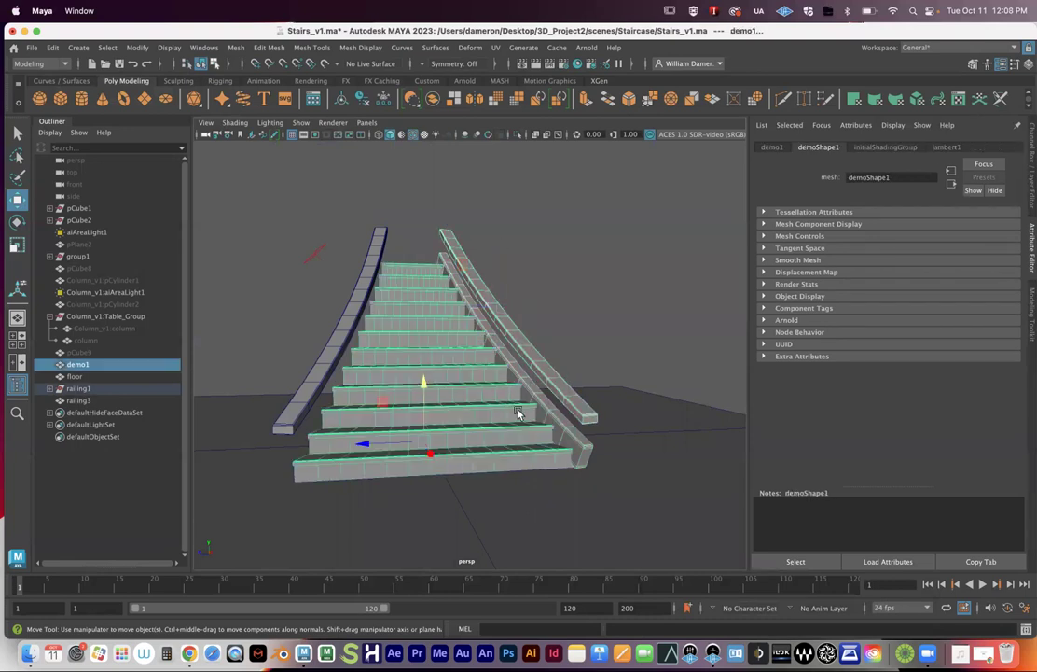
left_click(556, 306)
left_click_drag(532, 414, 412, 419, "alt")
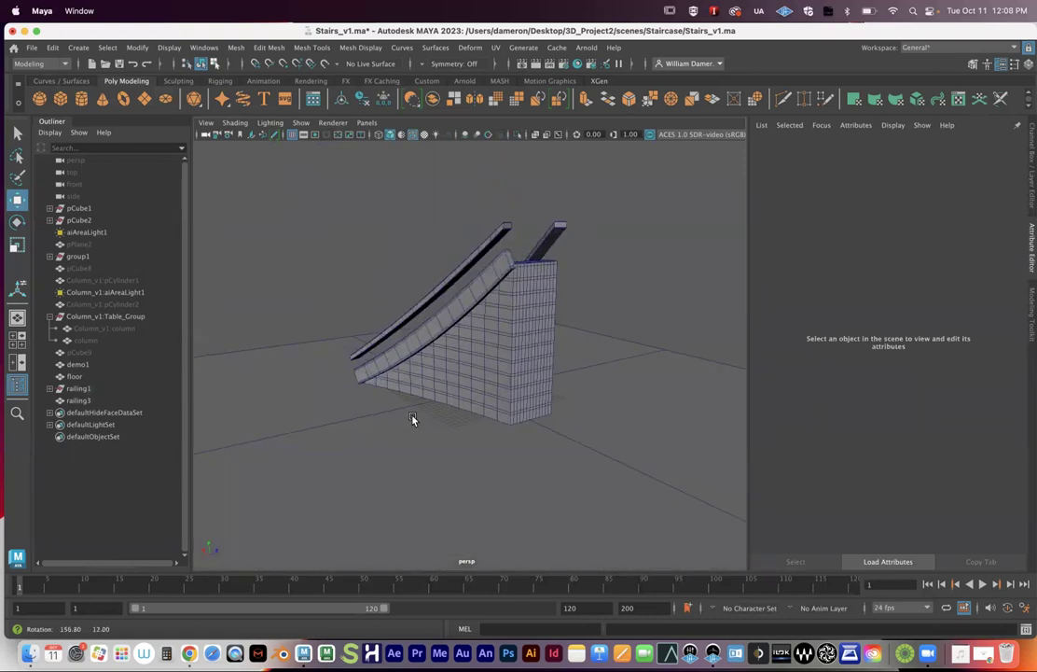
left_click(425, 347)
left_click_drag(456, 375, 481, 364, "alt")
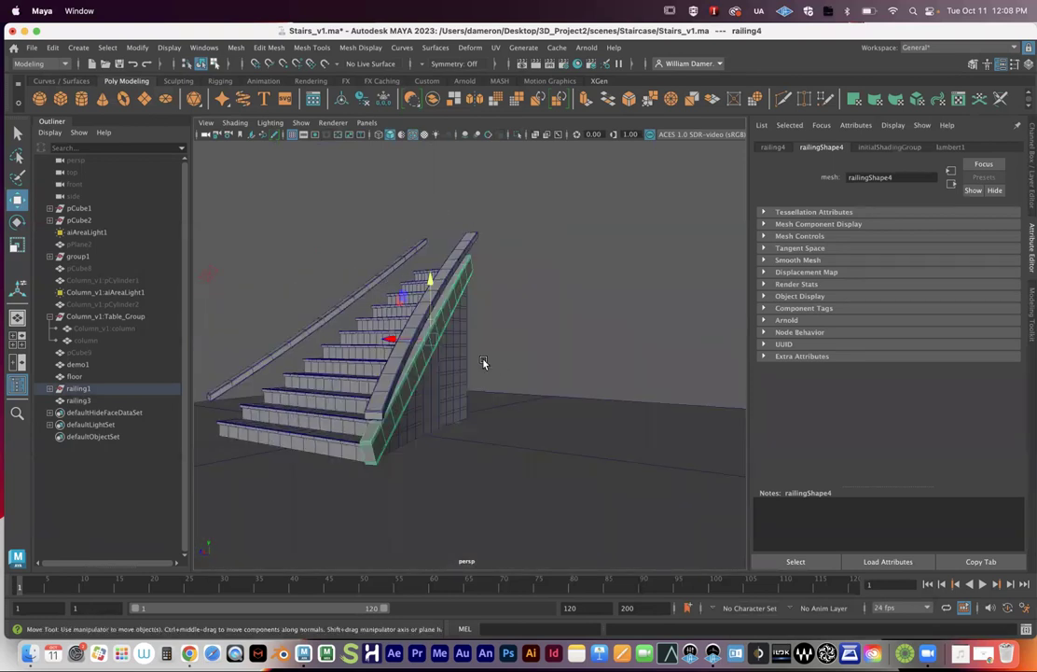
left_click(399, 394)
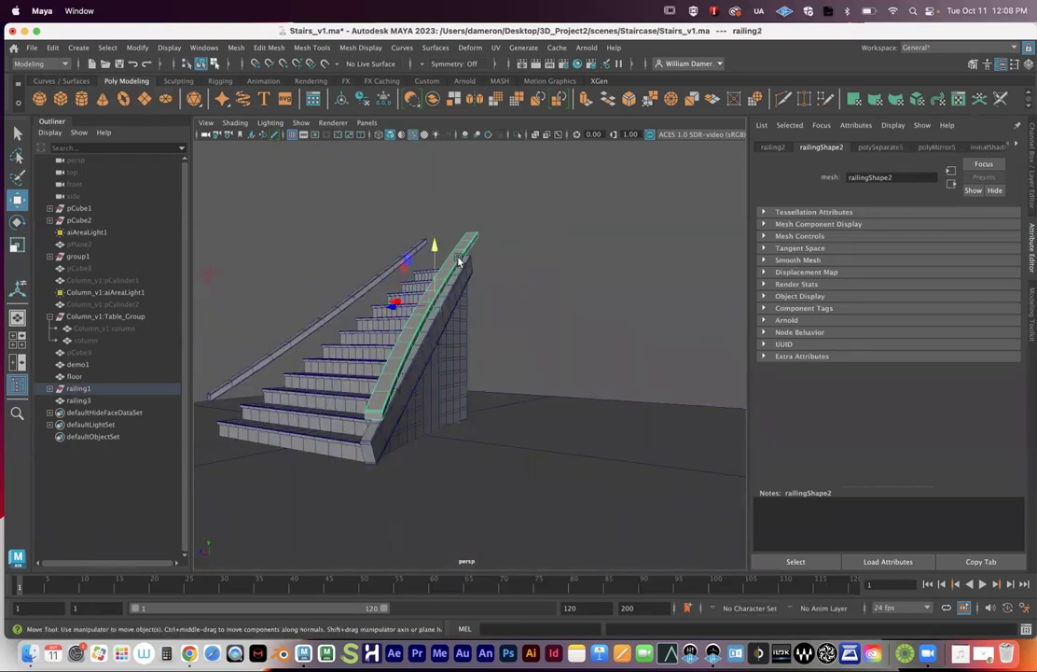
left_click(405, 388)
left_click_drag(405, 389, 414, 340, "alt")
key("r")
left_click(574, 301)
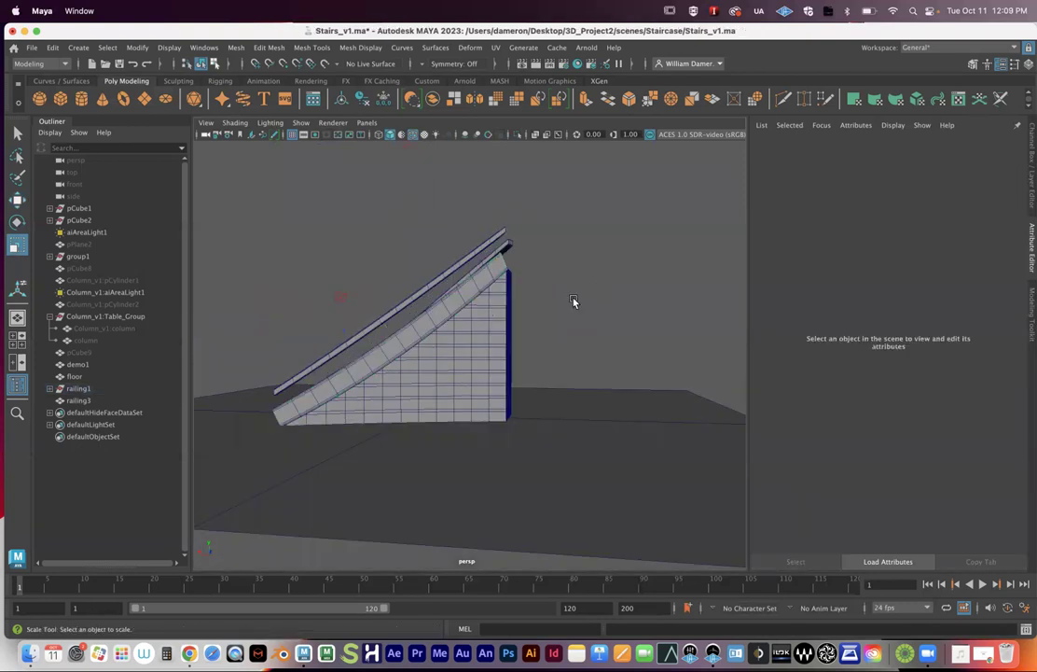
left_click_drag(360, 382, 569, 449, "alt")
right_click_drag(569, 450, 495, 443, "alt")
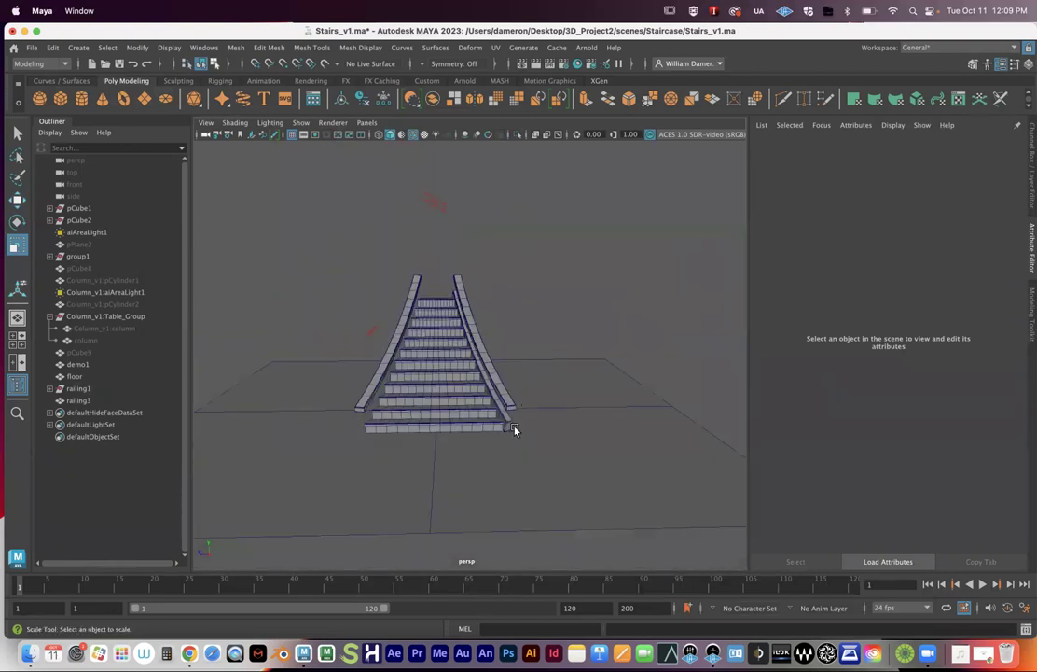
left_click_drag(514, 430, 597, 440, "alt")
right_click_drag(597, 440, 615, 408, "alt")
scroll(621, 454, "up", 1)
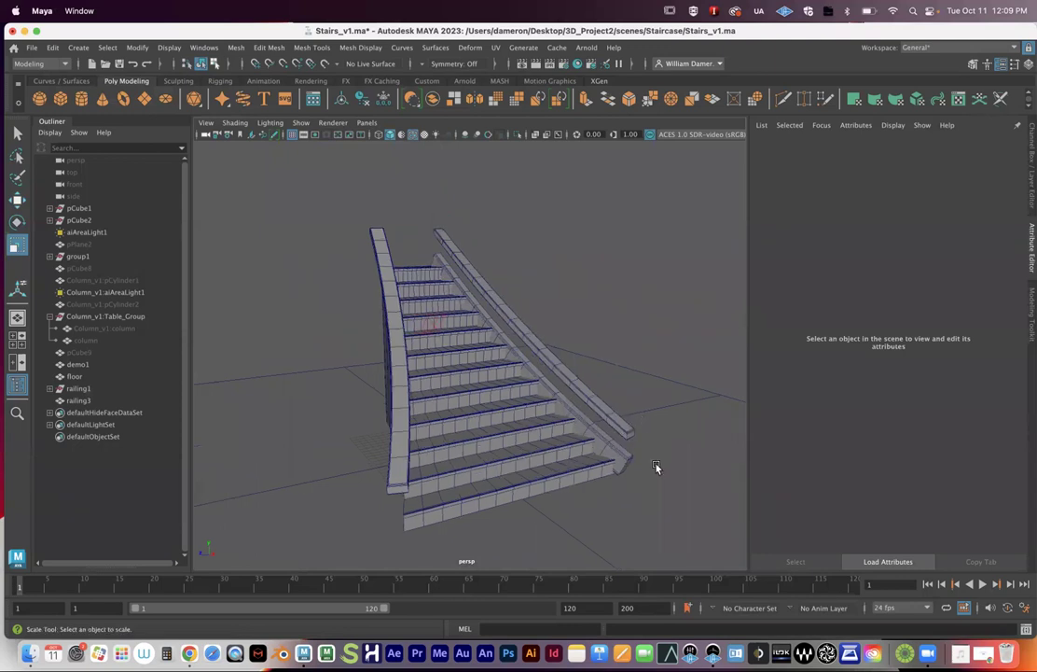
Review the Mirror options for the lower railing copy: Copy geometry, World axis position, Z axis
left_click(571, 414)
left_click_drag(571, 414, 560, 422, "alt")
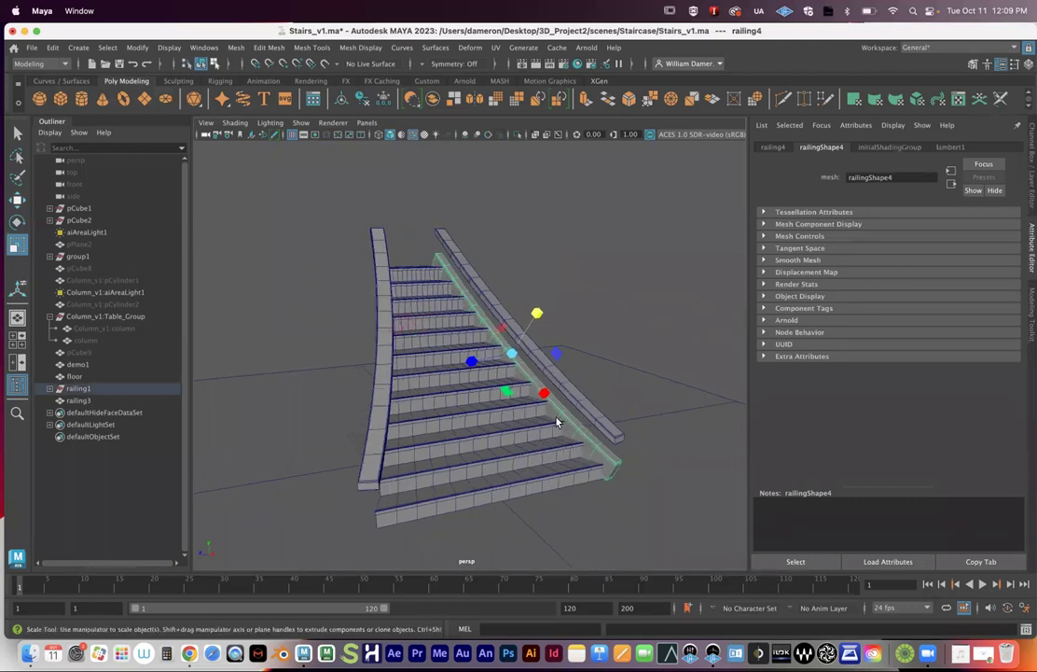
key("q")
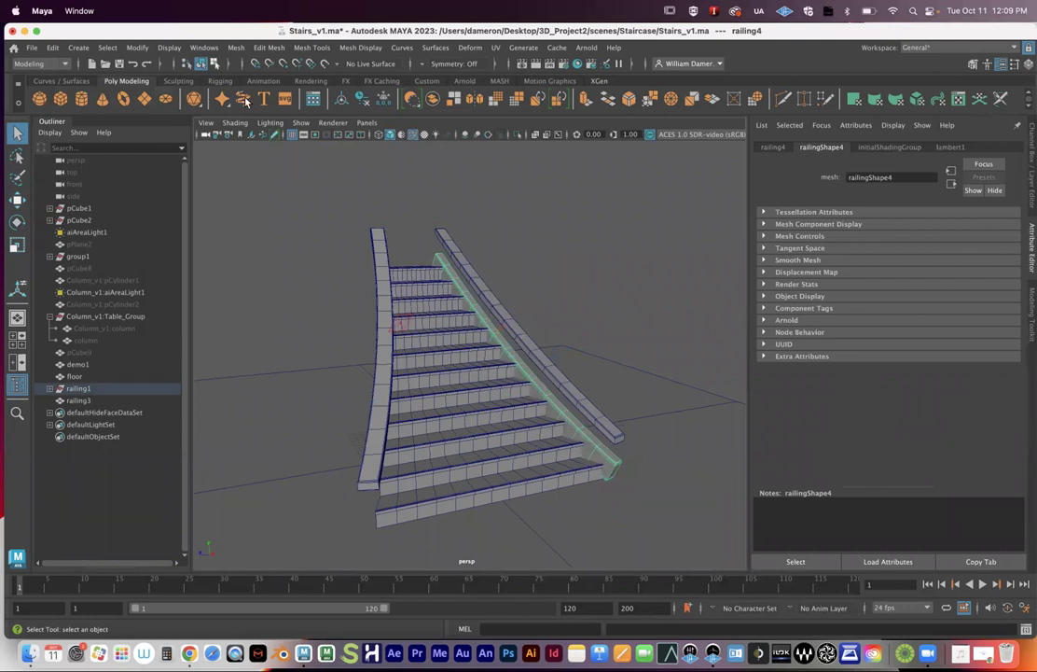
left_click(235, 47)
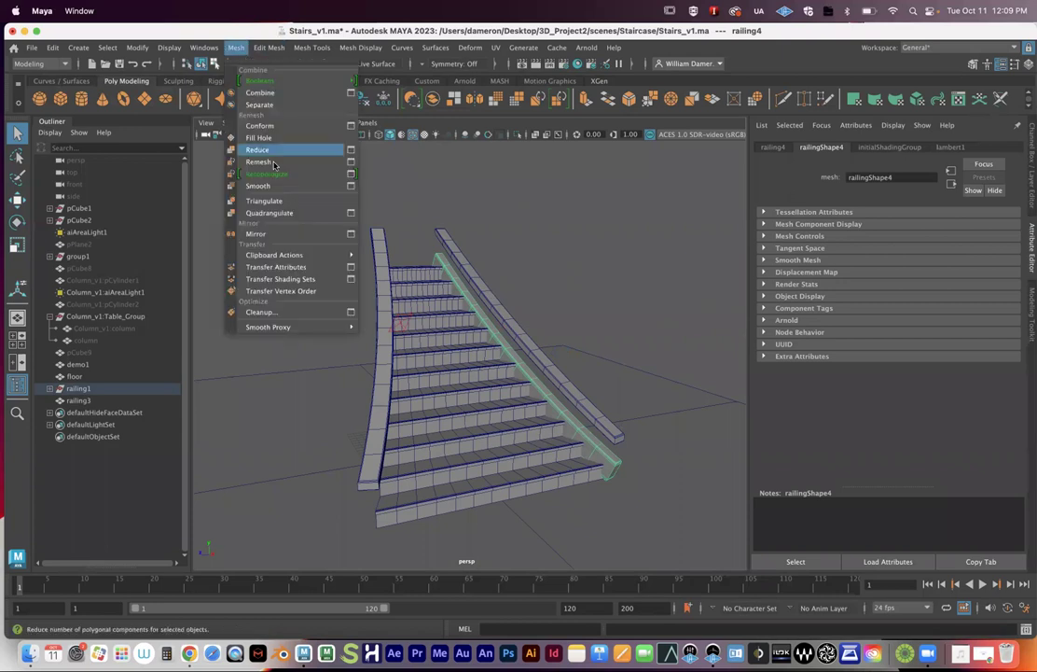
left_click(351, 233)
left_click_drag(287, 392, 253, 215)
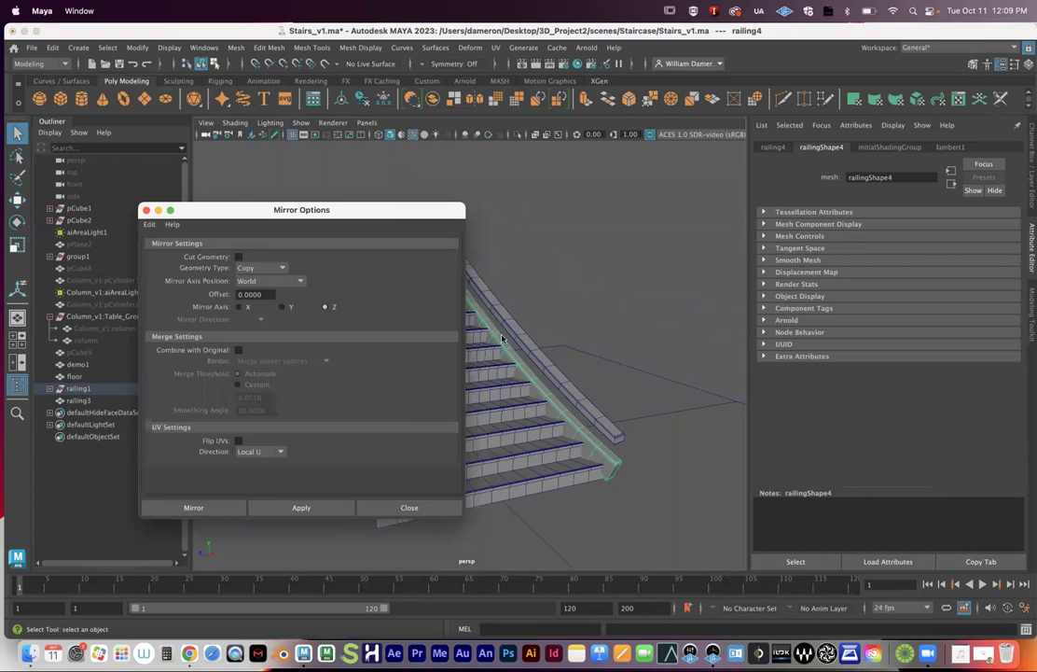
left_click(147, 210)
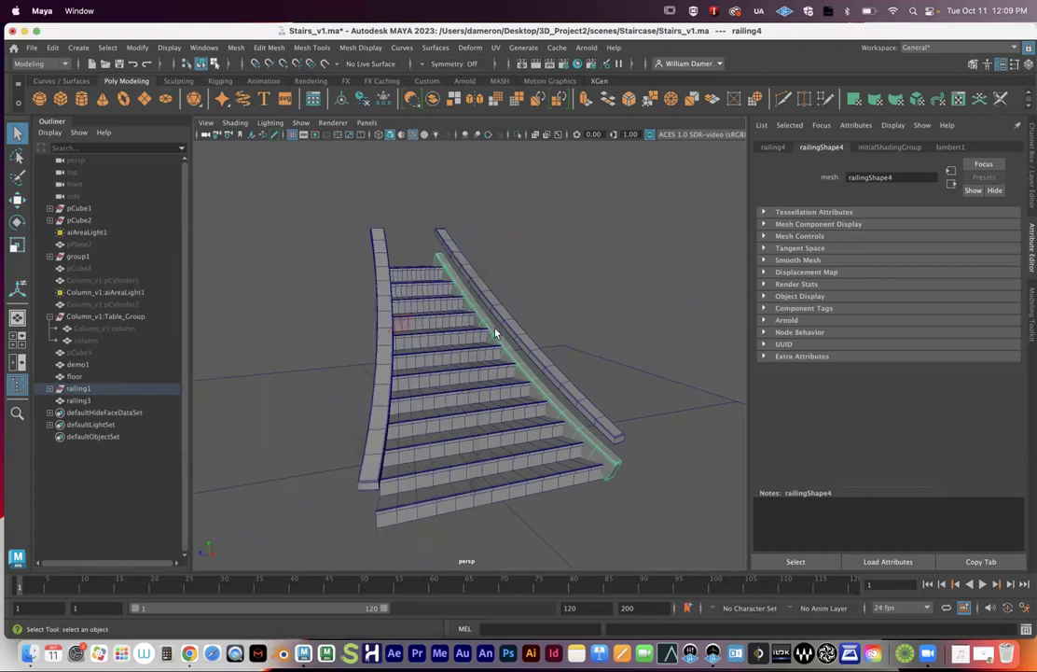
Mirror the lower railing copy across the world Z axis to the staircase's opposite side
left_click(573, 358)
left_click(536, 385)
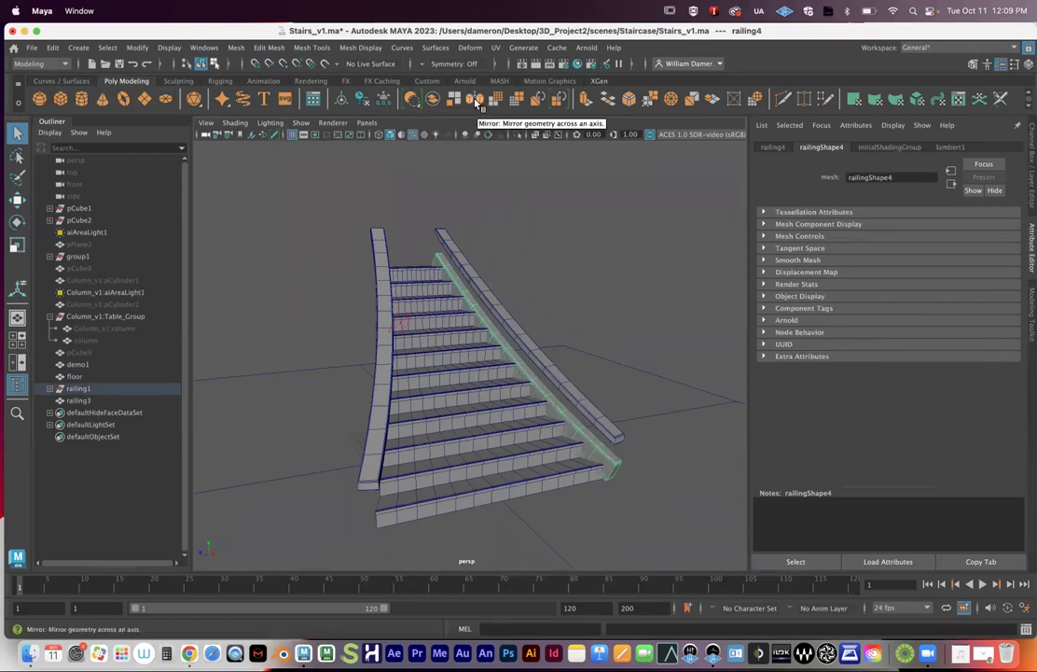
left_click(476, 100)
left_click_drag(563, 314, 543, 312, "alt")
key("q")
scroll(443, 271, "down", 5)
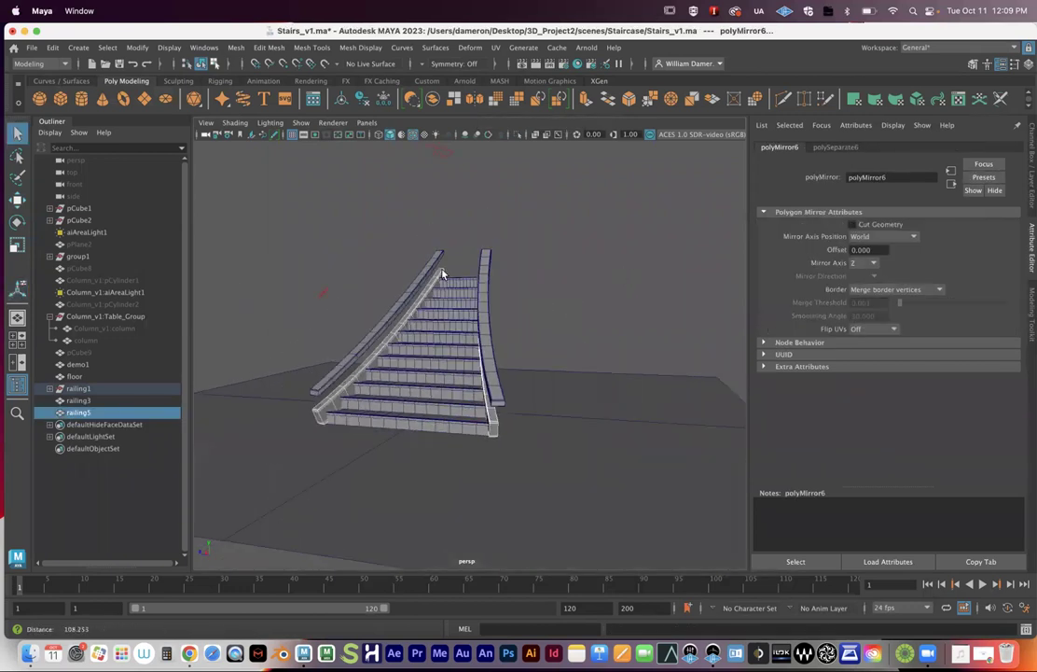
Inspect the staircase with its upper and lower railings on both sides from several angles
left_click(551, 317)
left_click_drag(534, 351, 491, 339, "alt")
right_click_drag(491, 338, 593, 349, "alt")
left_click_drag(504, 373, 550, 378, "alt")
right_click_drag(467, 366, 508, 366, "alt")
left_click_drag(508, 367, 419, 359, "alt")
scroll(448, 363, "down", 5)
left_click_drag(480, 370, 493, 453, "alt")
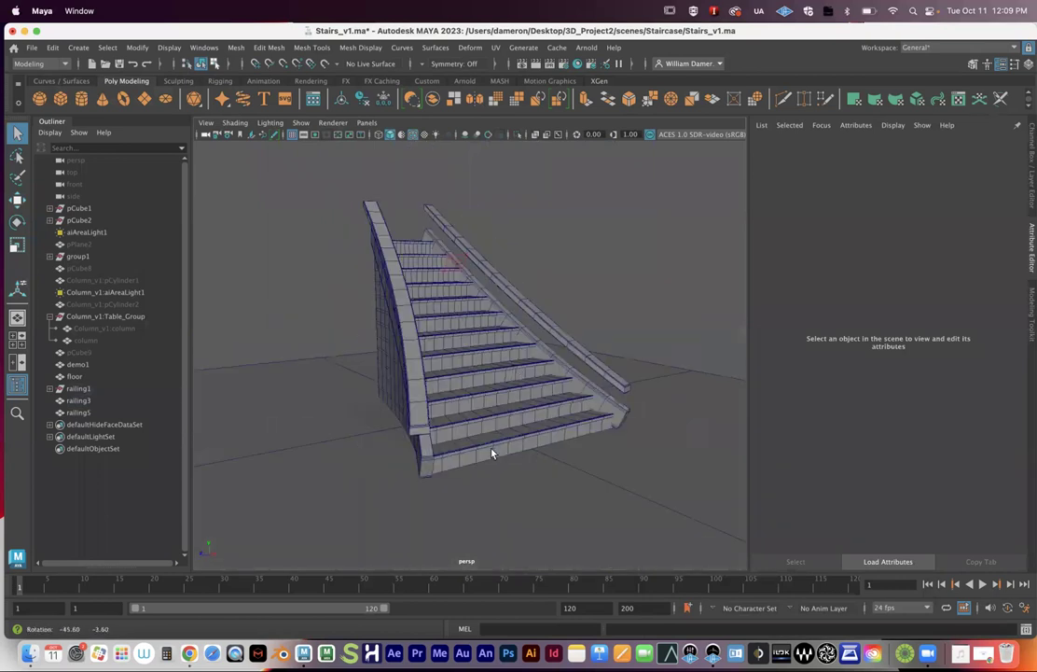
left_click_drag(629, 428, 499, 410, "alt")
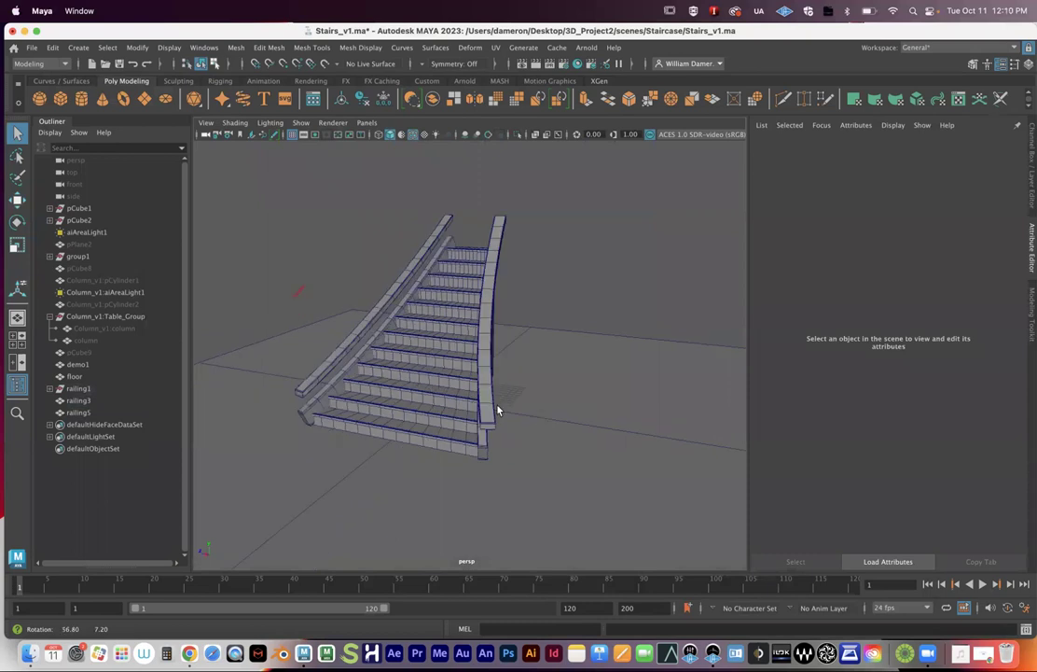
Create a polygon cube and rename it FrontColumn1
left_click(59, 97)
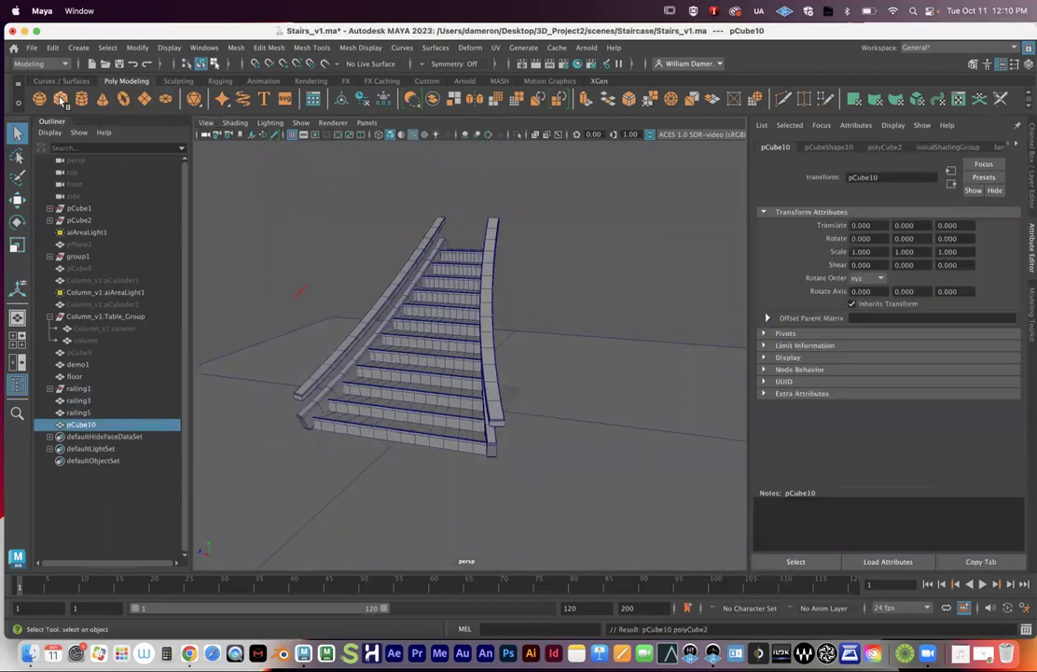
double_click(81, 424)
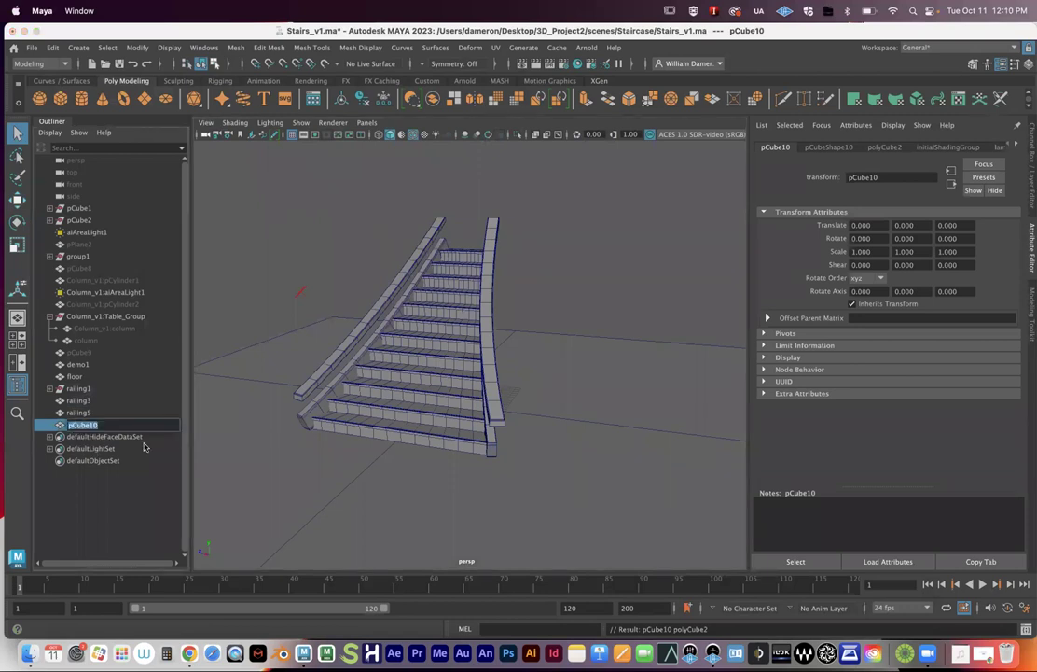
type("FrontColumn1")
key("Return")
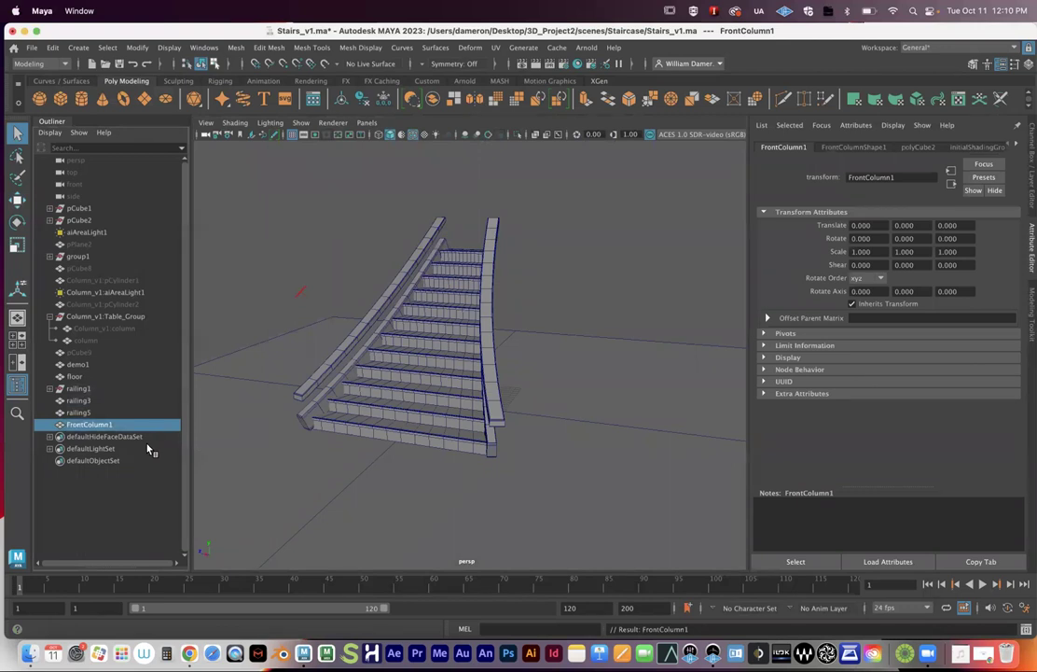
Move FrontColumn1 to the front end of the staircase's railing, at about 27.896, 10.141, -18.025
left_click_drag(469, 414, 254, 429, "alt")
key("w")
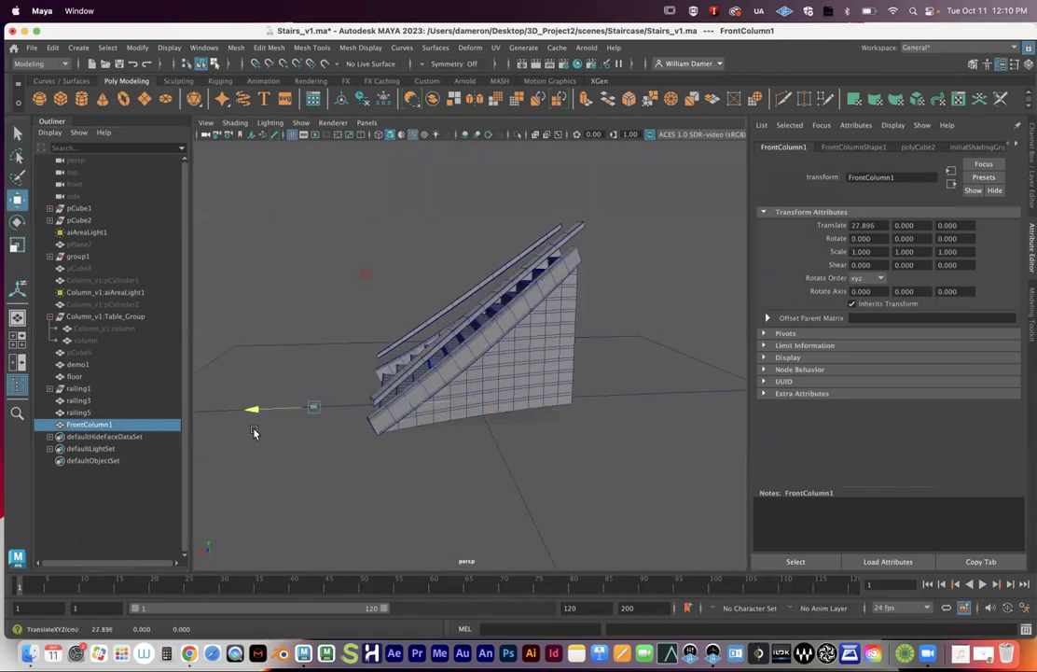
left_click_drag(314, 353, 317, 288)
left_click_drag(308, 378, 404, 384, "alt")
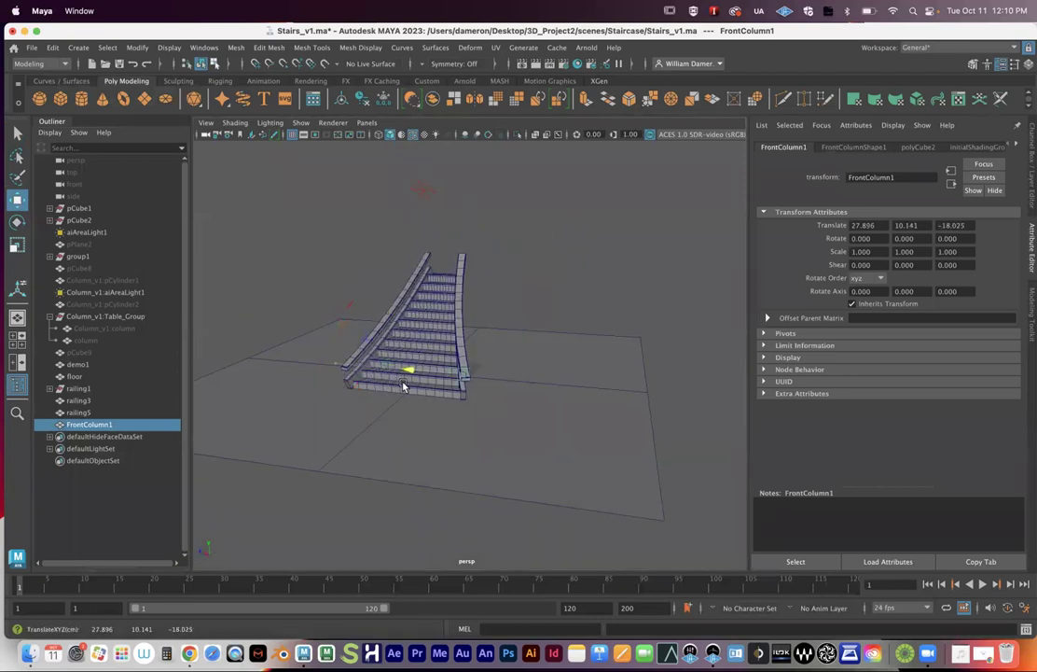
left_click_drag(489, 420, 477, 419, "alt")
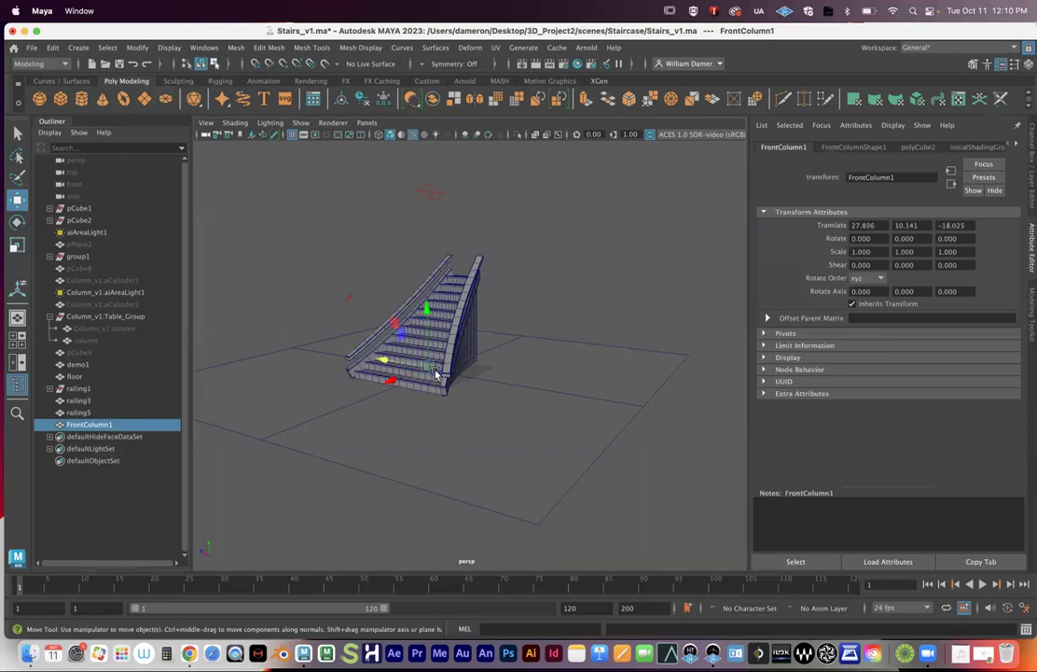
Scale FrontColumn1 into a tall column of about 2.657, 9.103, 3.097
right_click_drag(441, 381, 587, 424, "alt")
left_click_drag(558, 428, 548, 432, "alt")
key("e")
key("r")
mouse_move(368, 314)
left_mouse_down()
mouse_move(428, 313)
mouse_move(388, 316)
left_mouse_up()
middle_click_drag(441, 310, 452, 349, "alt")
left_click_drag(380, 305, 411, 346)
left_click_drag(548, 390, 502, 325, "alt")
left_click_drag(500, 325, 480, 356)
key("w")
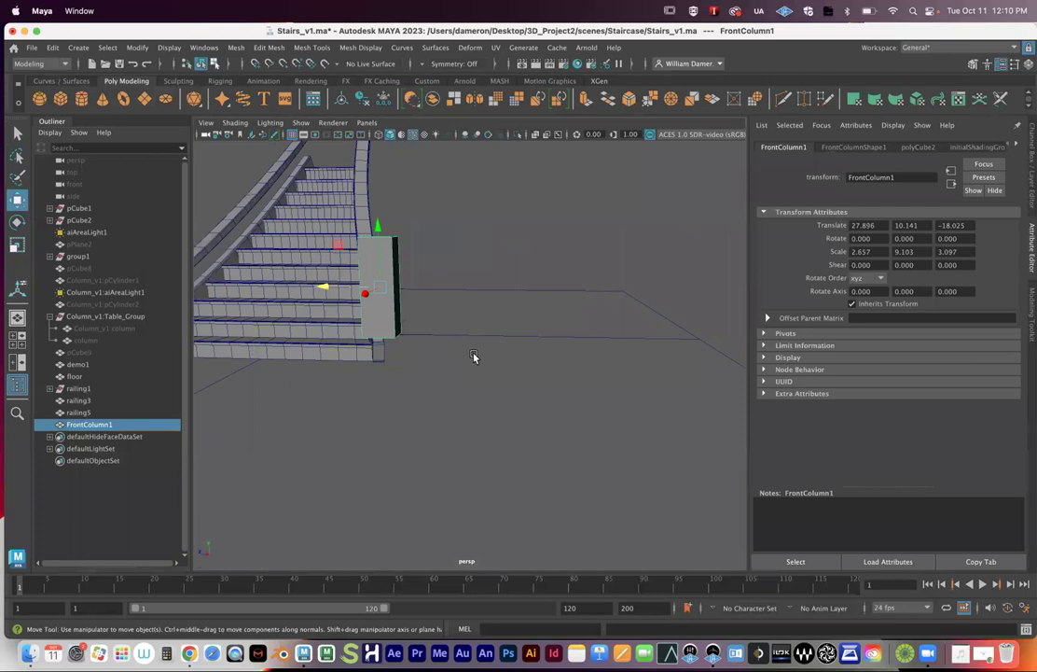
Snap FrontColumn1's pivot to the bottom of the column
key("e")
left_click_drag(471, 231, 427, 246, "alt")
left_click_drag(317, 280, 291, 280, "alt")
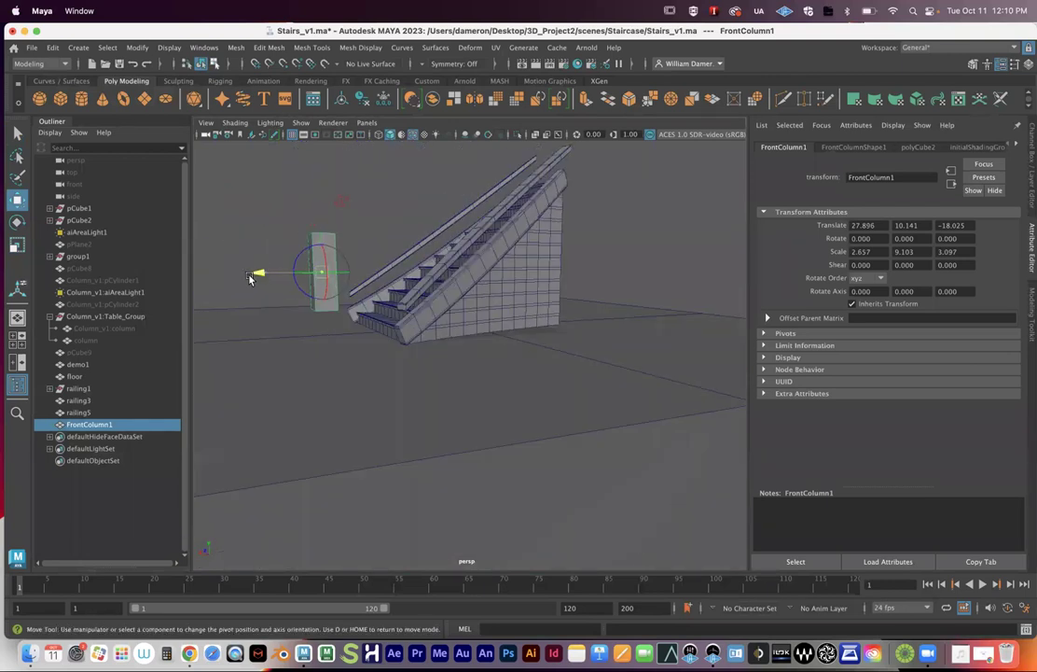
left_click_drag(328, 331, 489, 361, "alt")
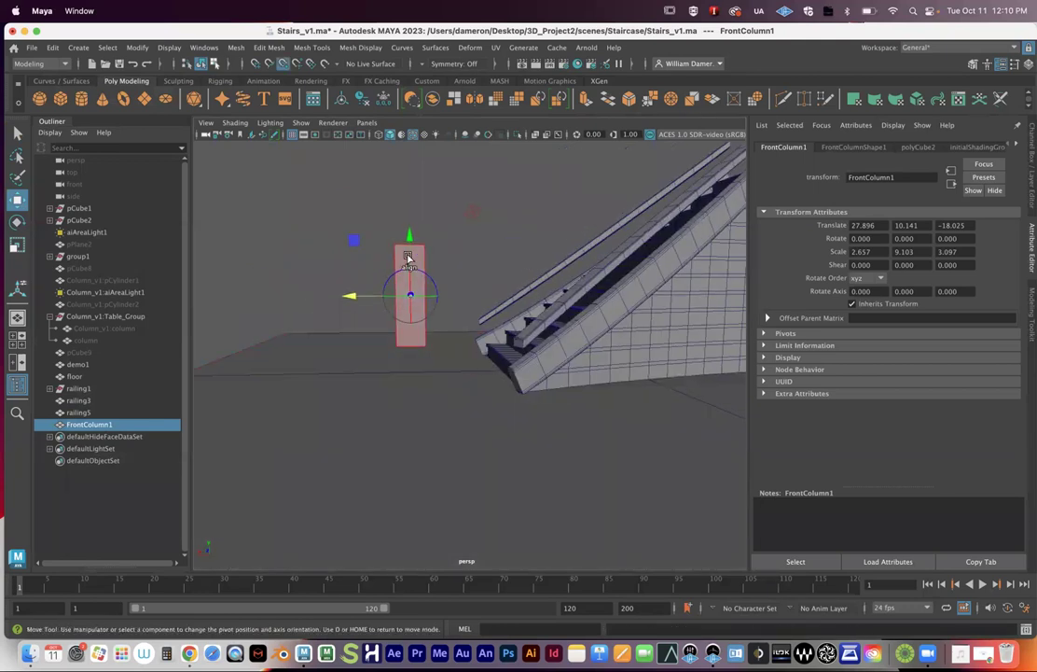
key("v")
left_click_drag(410, 236, 411, 355)
left_click_drag(468, 375, 547, 341, "alt")
key("d")
In the side view, lower FrontColumn1 to about 4.551 in Y so its base rests at the stairs' floor level
key("space")
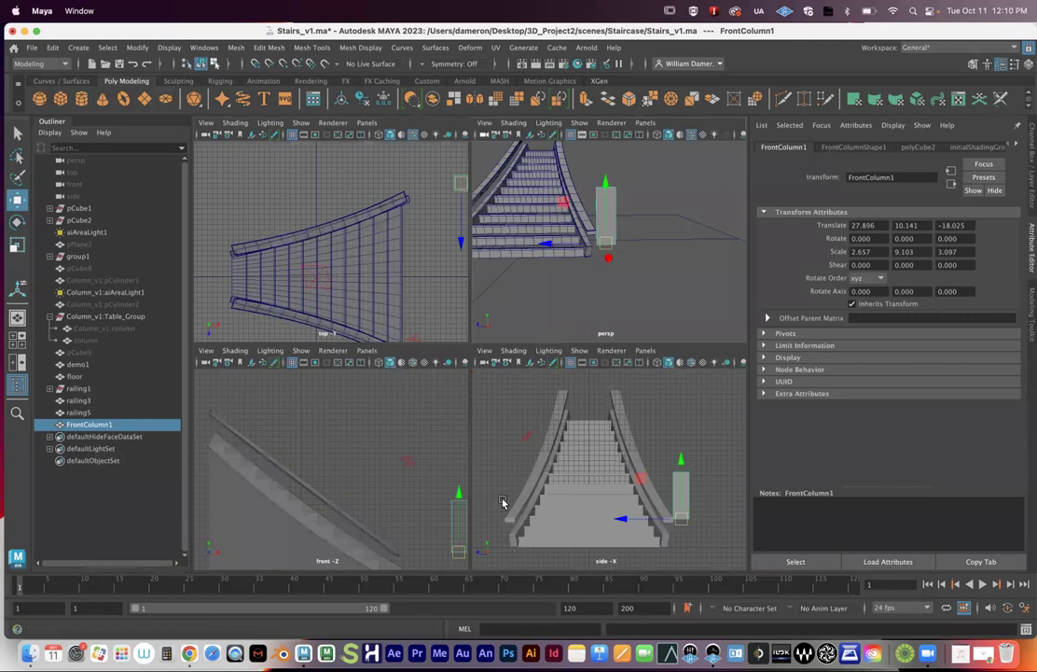
key("space")
scroll(509, 413, "up", 2)
scroll(509, 413, "up", 3)
middle_click_drag(598, 427, 528, 400, "alt")
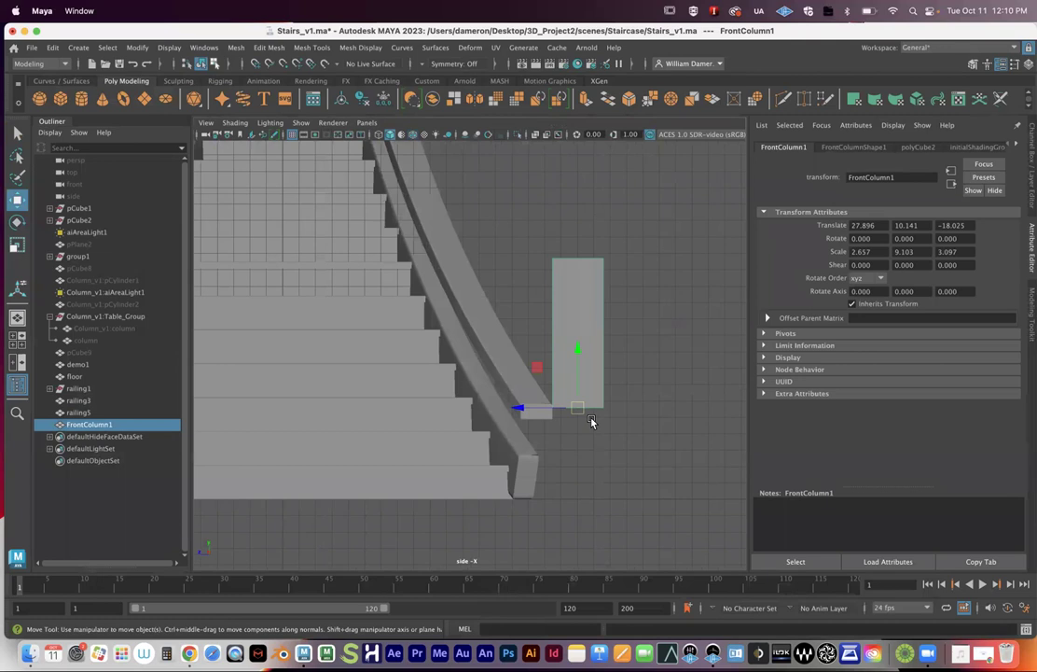
left_click_drag(578, 353, 576, 494)
key("ctrl+z")
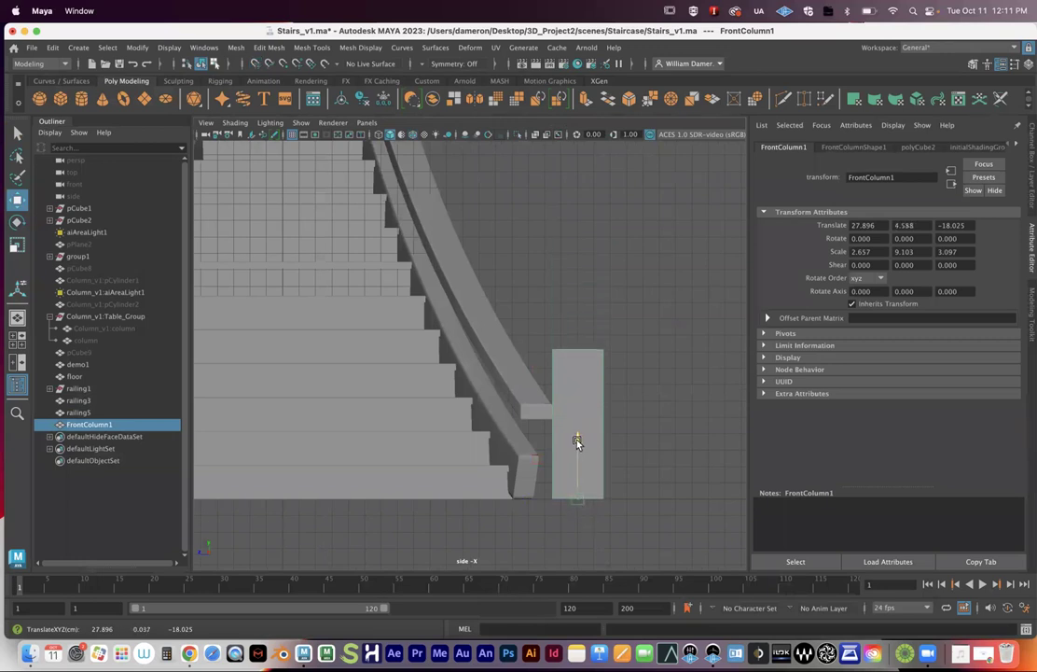
left_click(577, 442)
middle_click_drag(667, 479, 651, 422, "alt")
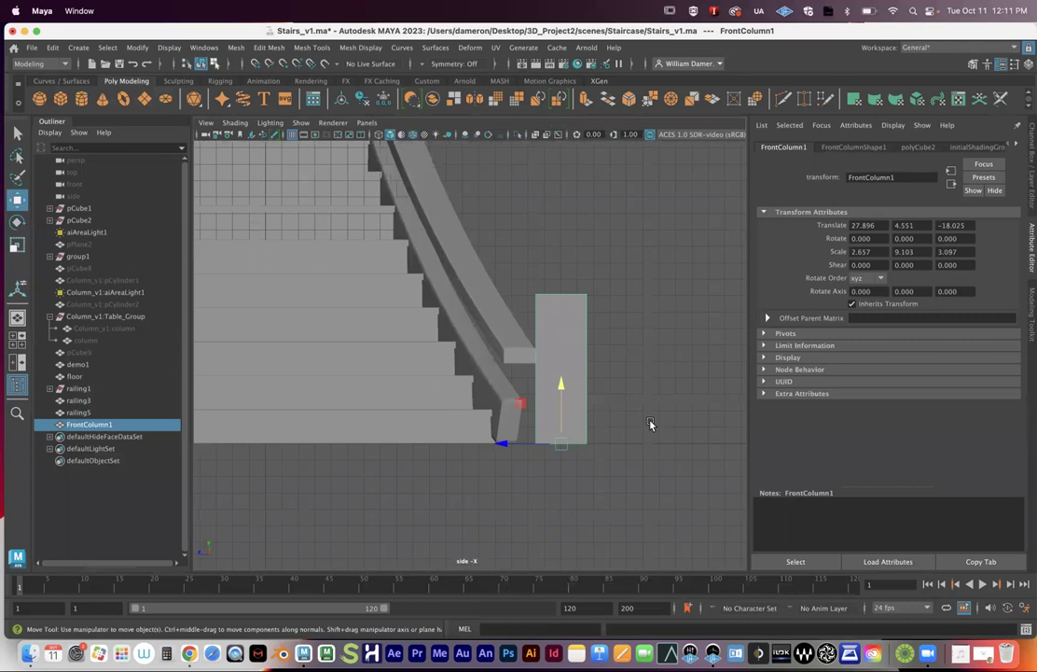
In the side view, raise FrontColumn1 to about 4.590 in Y and slide it to about -15.198 in Z
scroll(567, 441, "up", 5)
middle_click_drag(682, 515, 537, 387, "alt")
left_click(579, 416)
left_click_drag(578, 414, 576, 417)
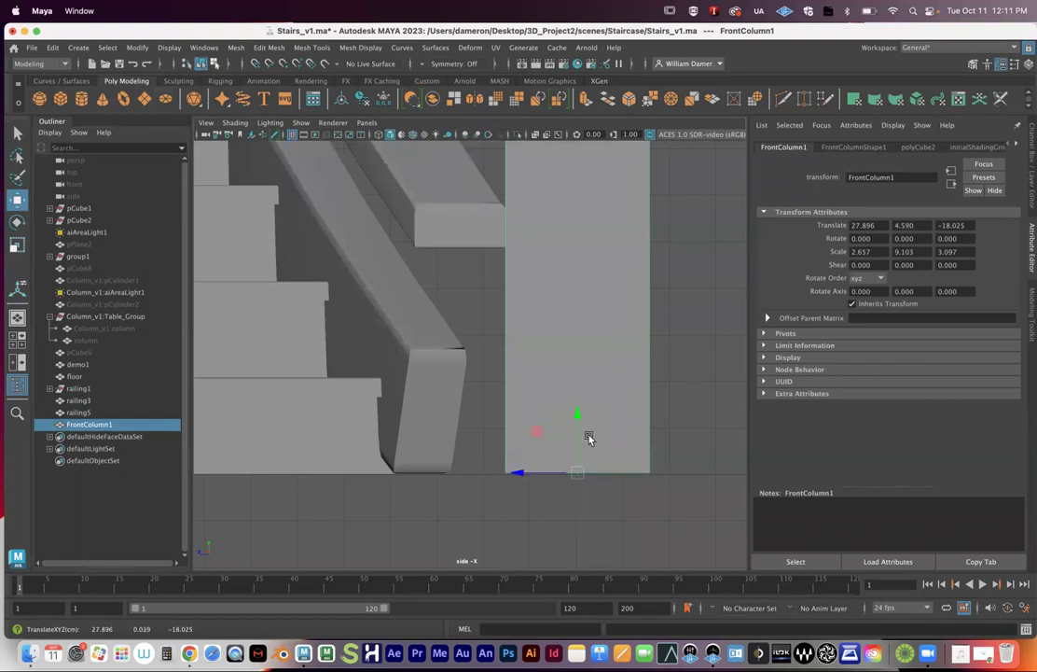
left_click_drag(519, 474, 387, 479)
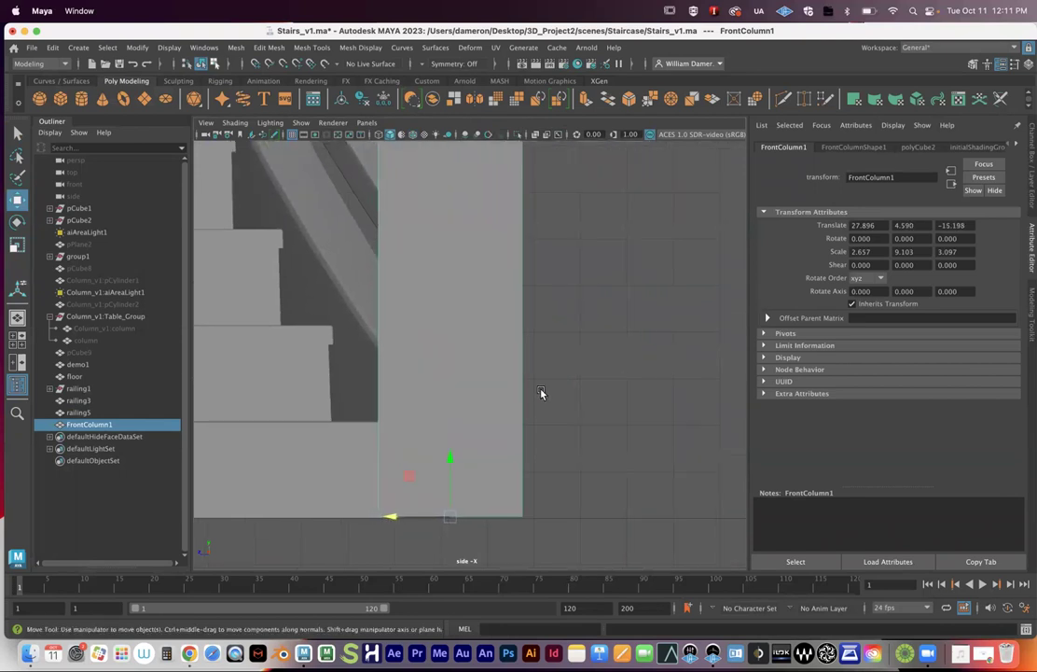
scroll(503, 331, "down", 6)
key("space")
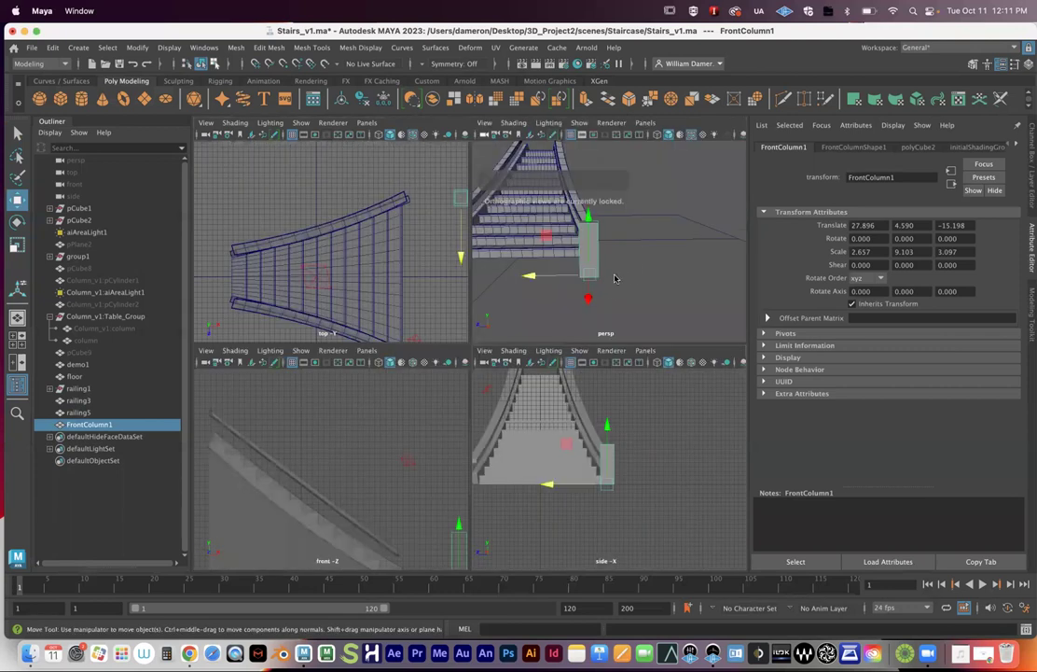
Place FrontColumn1 against the railing's front end at about 17.330, 4.590, -15.468 and rotate it about 24.346 degrees in Y
key("space")
left_click_drag(602, 297, 496, 306, "alt")
middle_click_drag(496, 307, 558, 322, "alt")
scroll(558, 322, "up", 3)
left_click_drag(378, 446, 513, 388)
key("f")
right_click_drag(512, 389, 473, 372, "alt")
left_click_drag(474, 372, 498, 393, "alt")
key("e")
key("w")
key("e")
key("w")
left_click_drag(520, 436, 472, 455, "alt")
Try to shorten FrontColumn1 by scaling its height from the base to about 8.000 in Y
key("r")
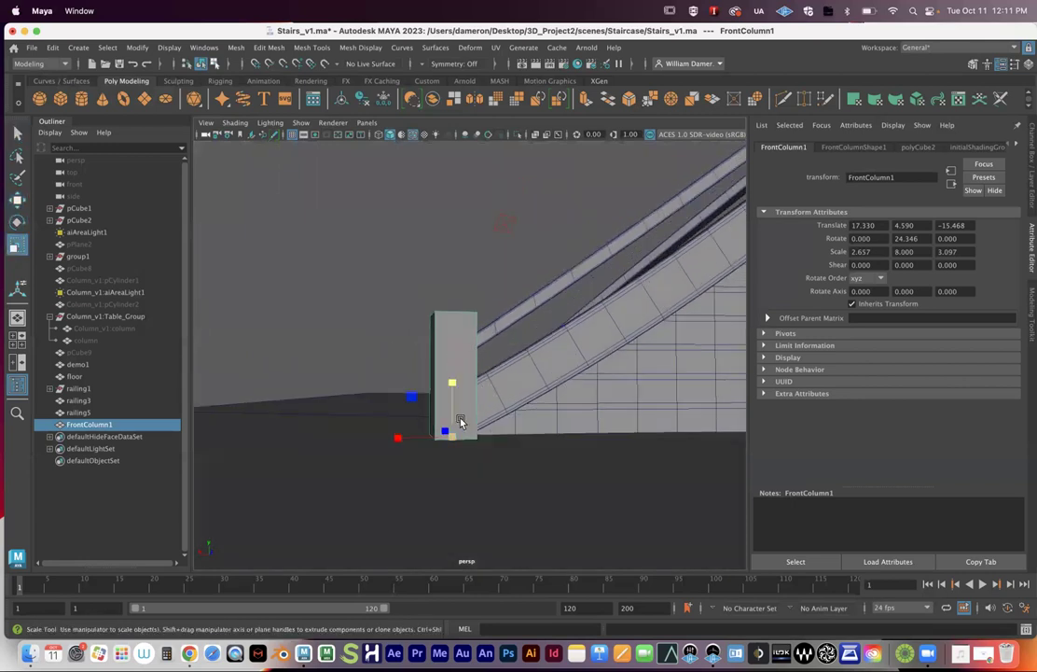
key("z")
mouse_move(456, 381)
left_mouse_down()
mouse_move(454, 394)
mouse_move(473, 410)
mouse_move(452, 417)
mouse_move(463, 414)
mouse_move(448, 306)
mouse_move(446, 377)
left_mouse_up()
key("z")
Lower FrontColumn1's top face to just above the upper railing's end and return the column to object mode
key("q")
right_click(448, 306)
left_click(447, 306)
left_click(452, 304)
key("w")
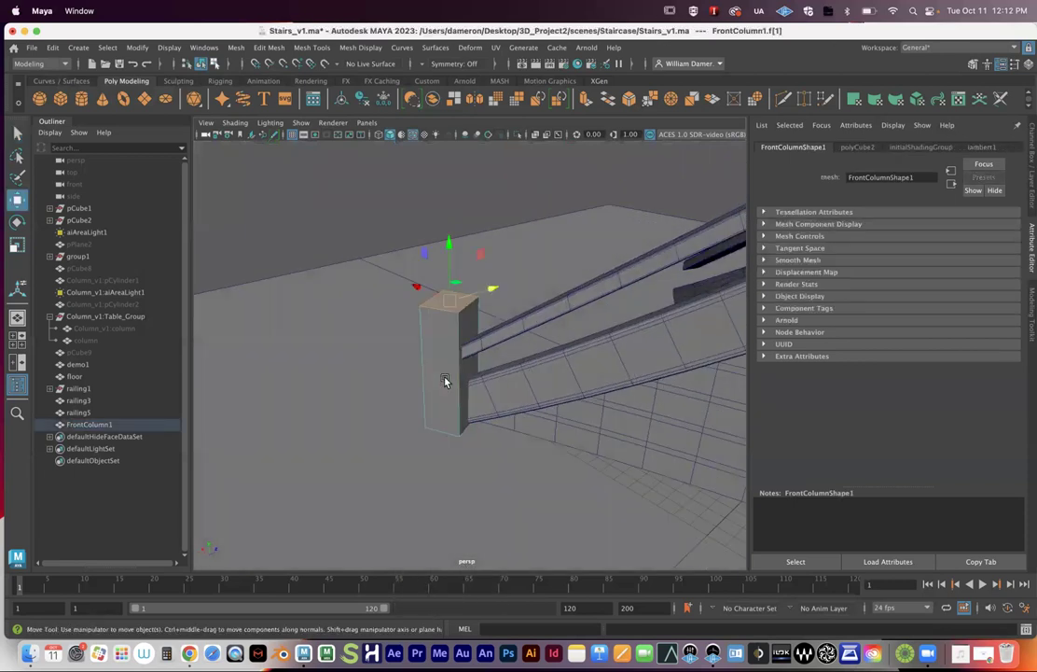
left_click_drag(452, 243, 495, 336)
key("q")
right_click_drag(485, 272, 550, 223)
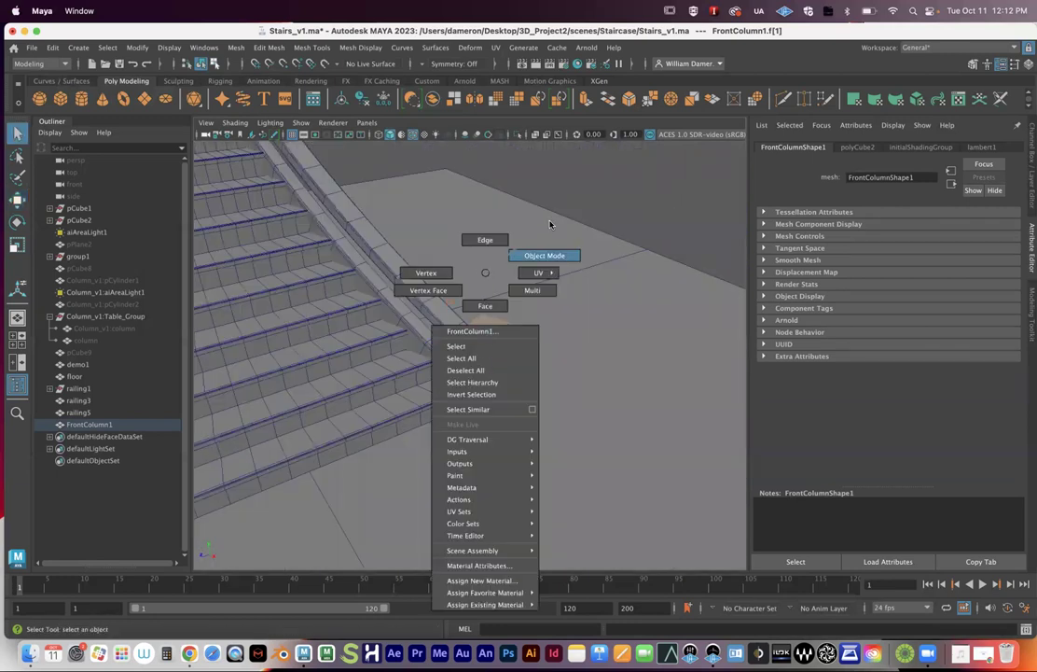
right_click_drag(550, 268, 549, 261)
Show the Modeling Toolkit and examine the staircase mesh's step edges beside the front column
mouse_move(562, 313)
left_mouse_down("alt")
mouse_move(576, 320)
mouse_move(545, 323)
left_mouse_up("alt")
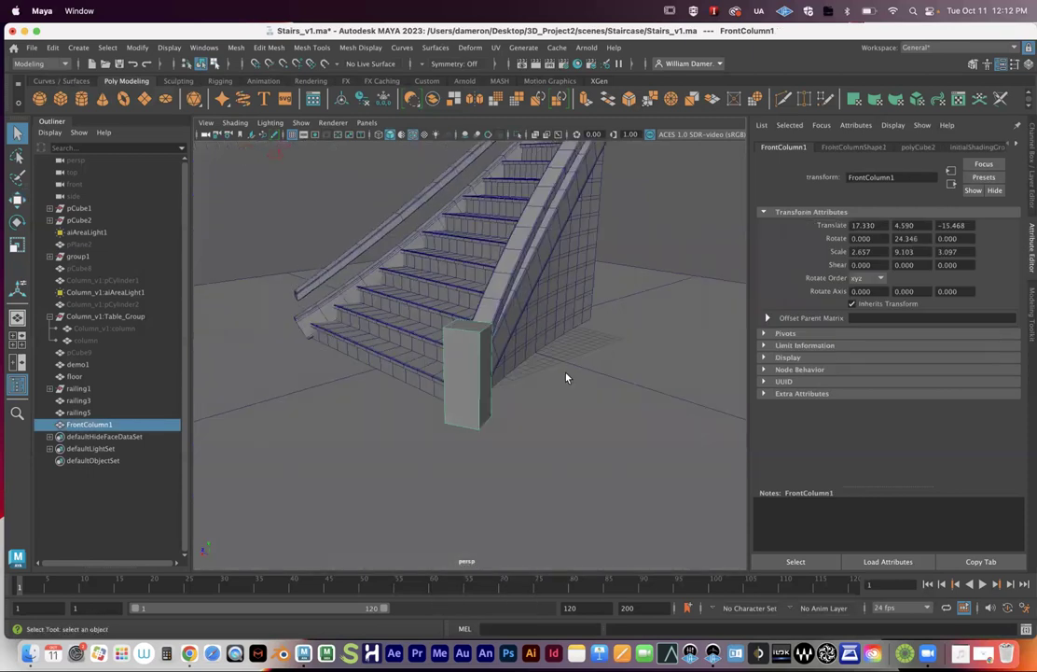
middle_click_drag(509, 366, 464, 399, "alt")
scroll(448, 382, "down", 3)
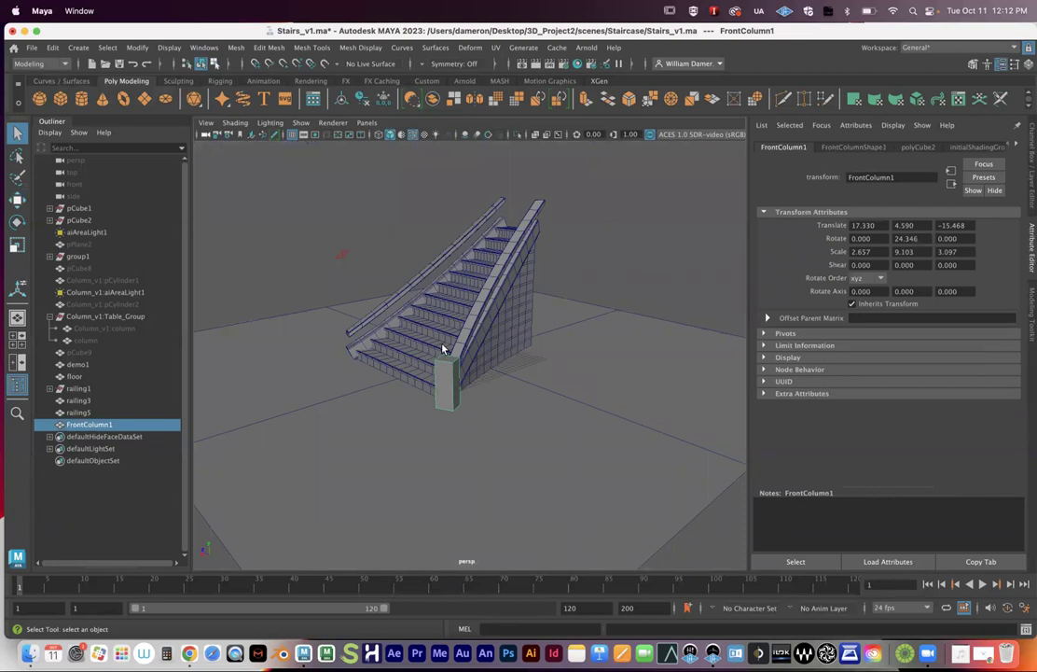
left_click(443, 349)
scroll(431, 340, "up", 10)
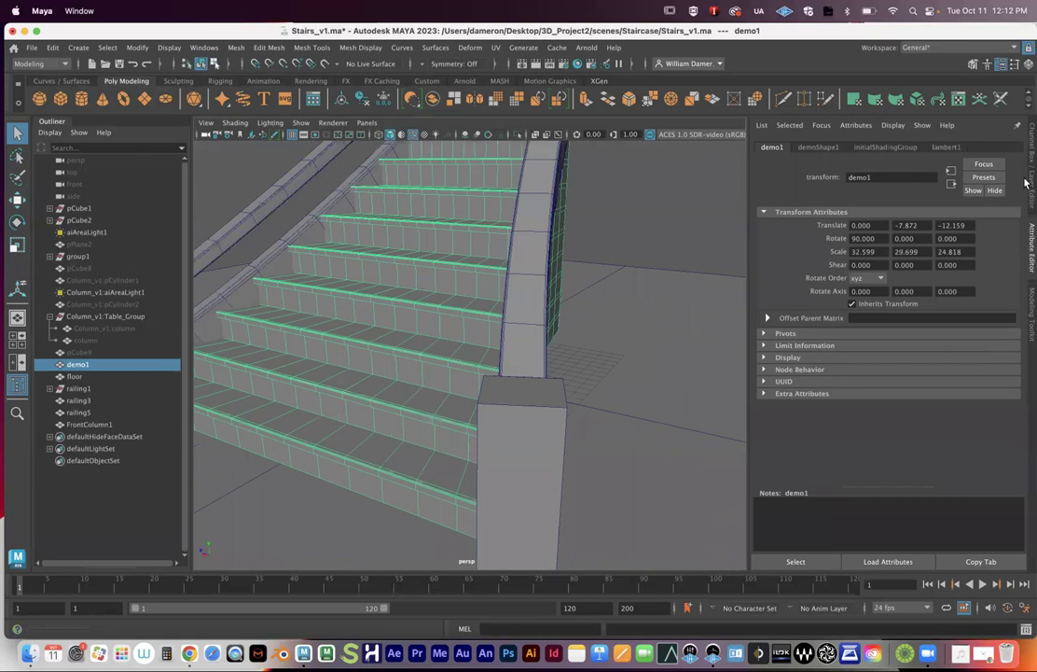
left_click(1030, 310)
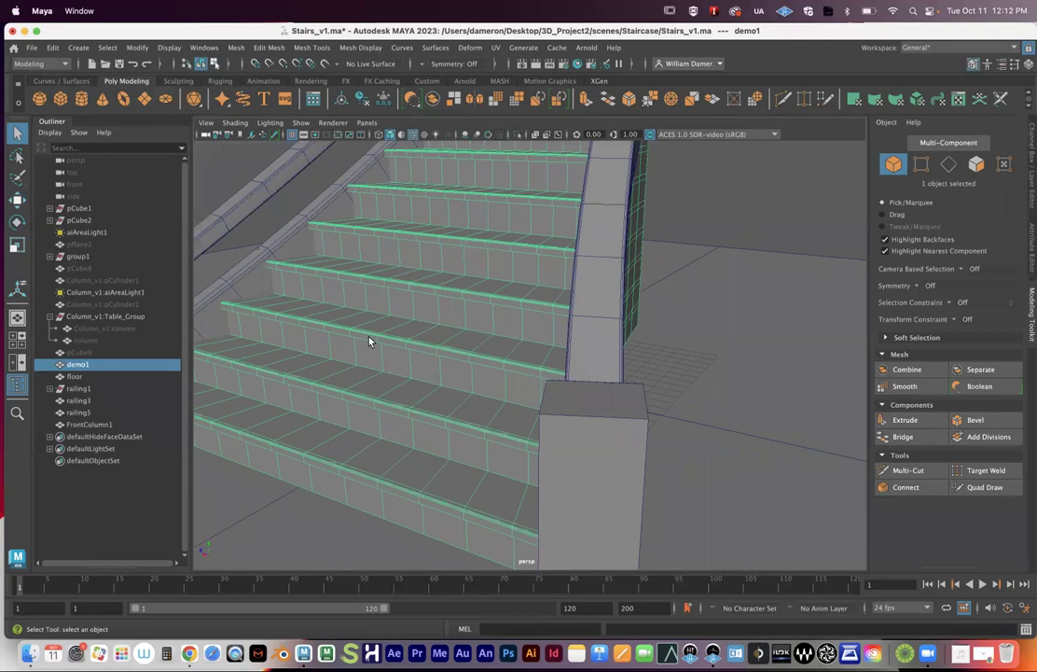
left_click_drag(389, 390, 520, 368, "alt")
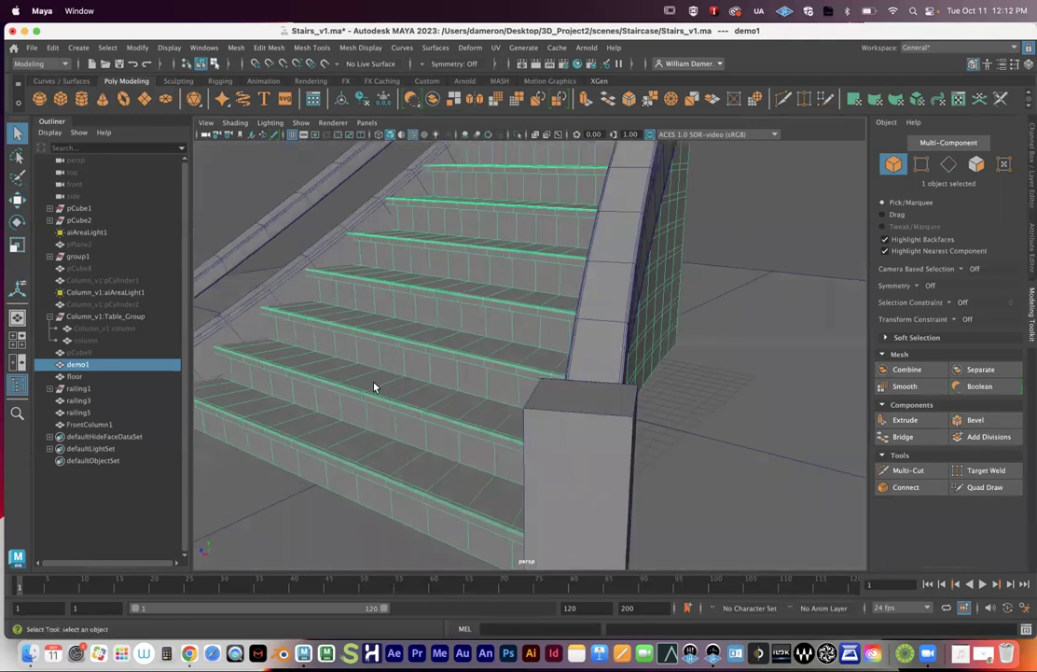
scroll(374, 387, "up", 3)
right_click_drag(379, 268, 379, 241)
left_click(393, 388)
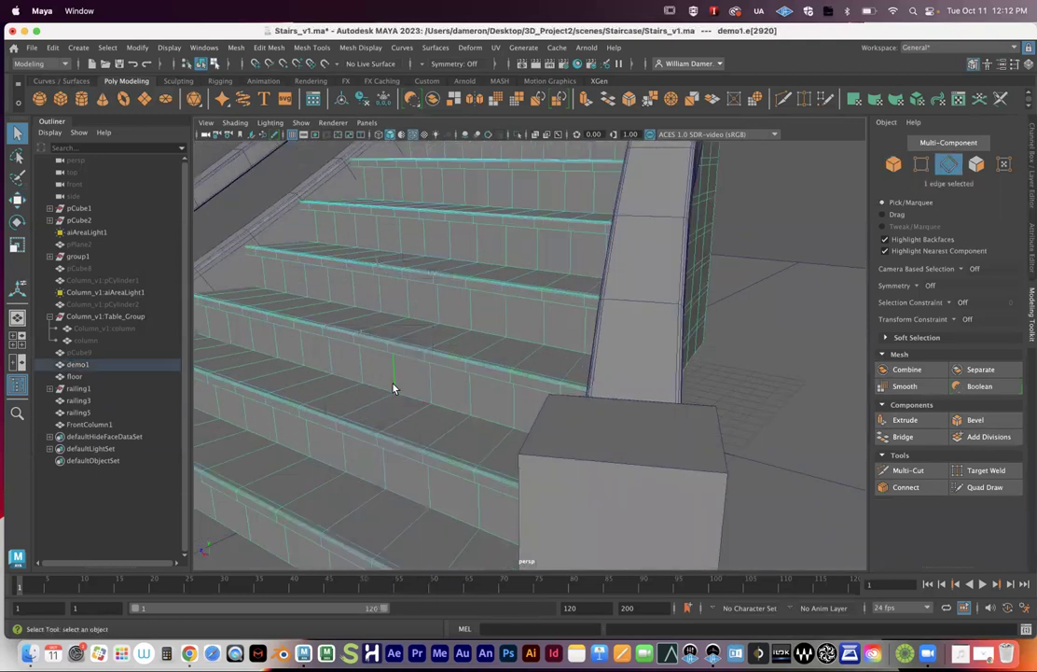
left_click_drag(435, 428, 516, 422, "alt")
right_click_drag(515, 422, 591, 260)
Bevel FrontColumn1 with a fraction of 0.1 and 4 segments, and return to object mode
left_click(486, 423)
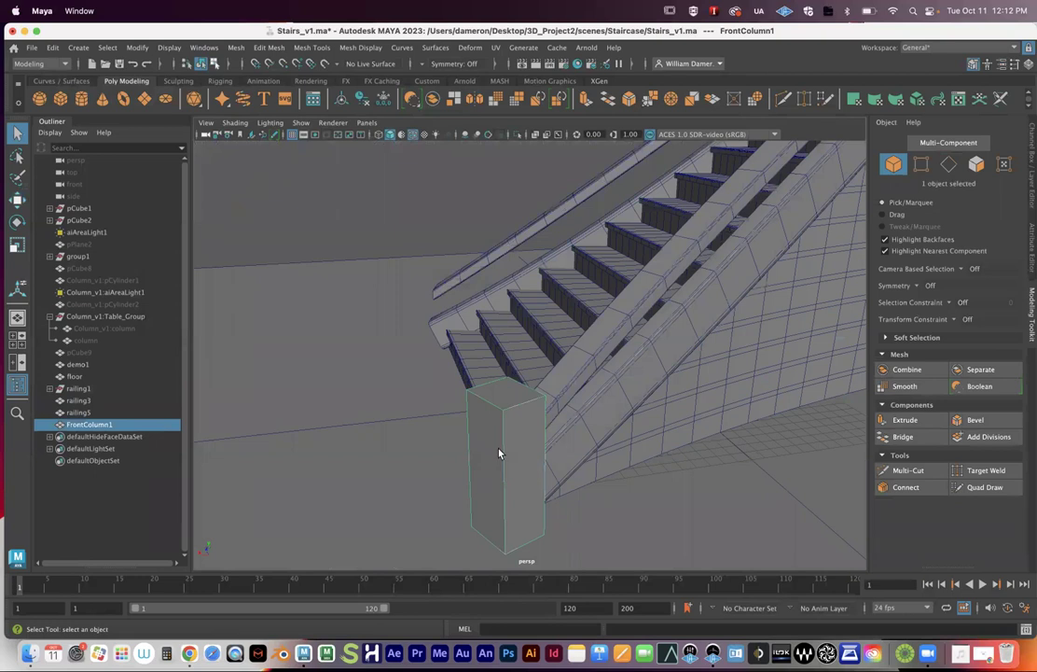
right_click_drag(500, 273, 553, 272)
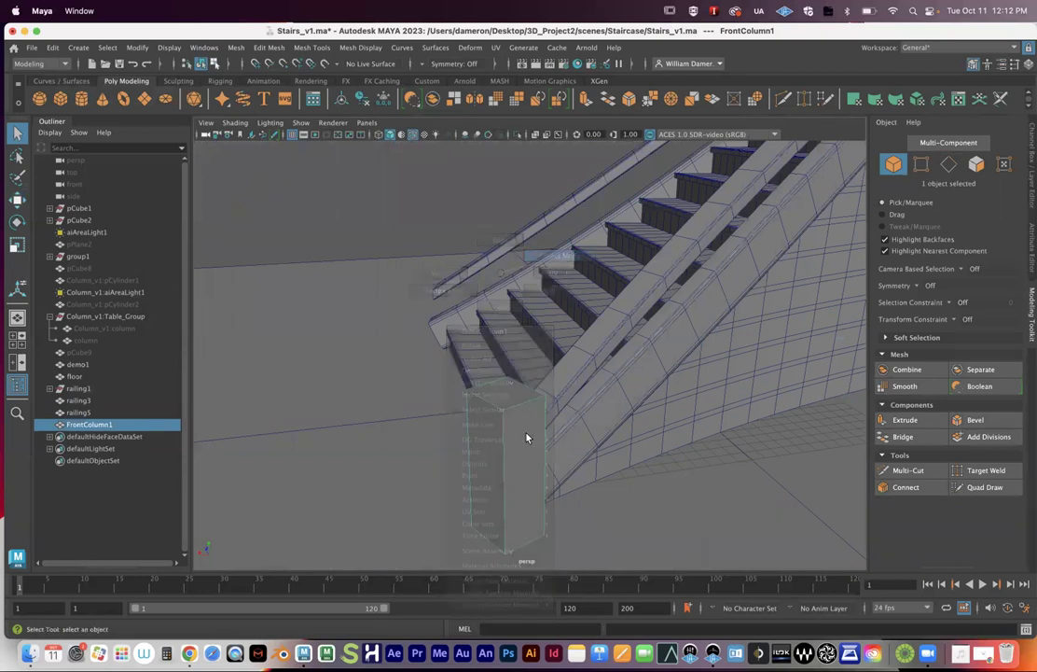
left_click(973, 419)
mouse_move(592, 512)
left_mouse_down("alt")
mouse_move(583, 509)
mouse_move(602, 502)
left_mouse_up("alt")
left_click_drag(370, 487, 360, 486)
left_click(362, 496)
middle_click_drag(363, 496, 365, 497)
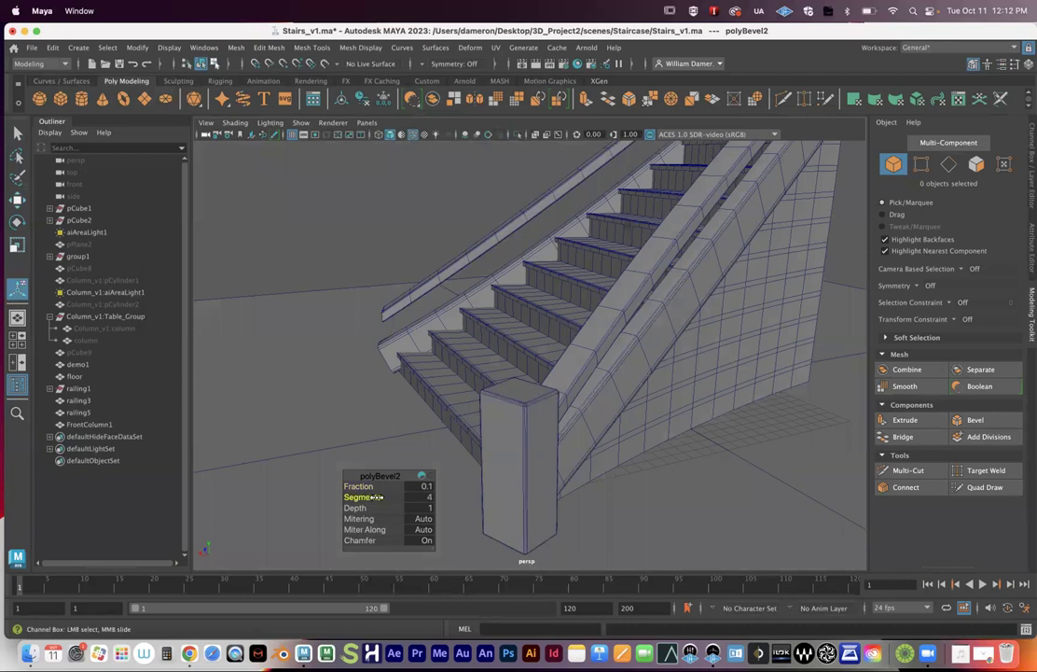
scroll(514, 451, "down", 3)
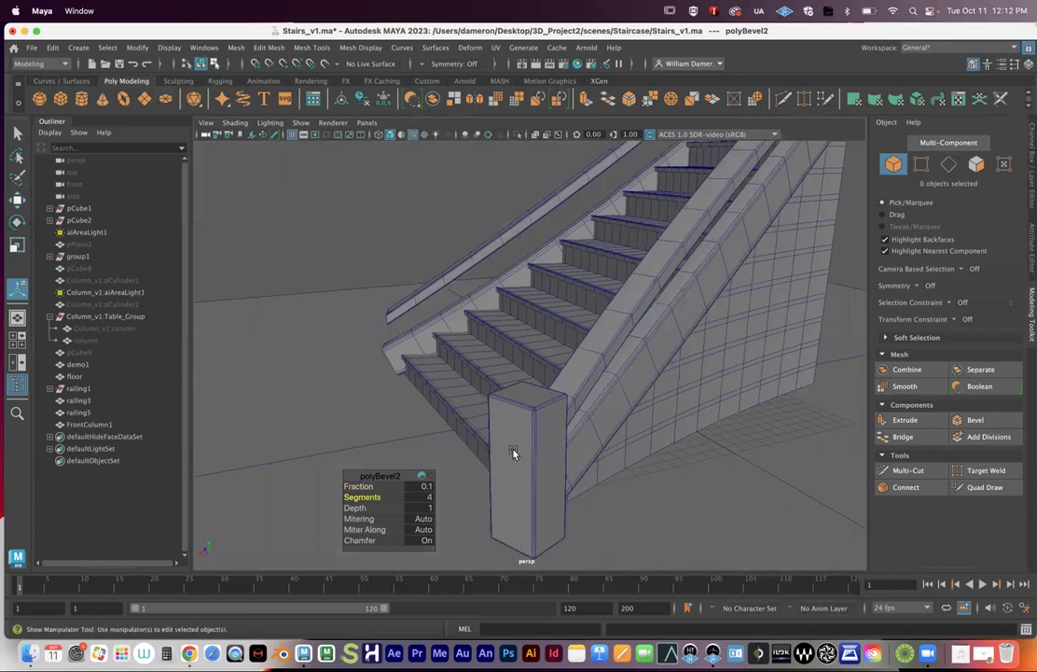
key("q")
right_click(518, 418)
left_click(577, 255)
Check that the Mirror options are set to Copy with World axis position and the Z axis
left_click_drag(616, 336, 672, 373, "alt")
left_click(631, 403)
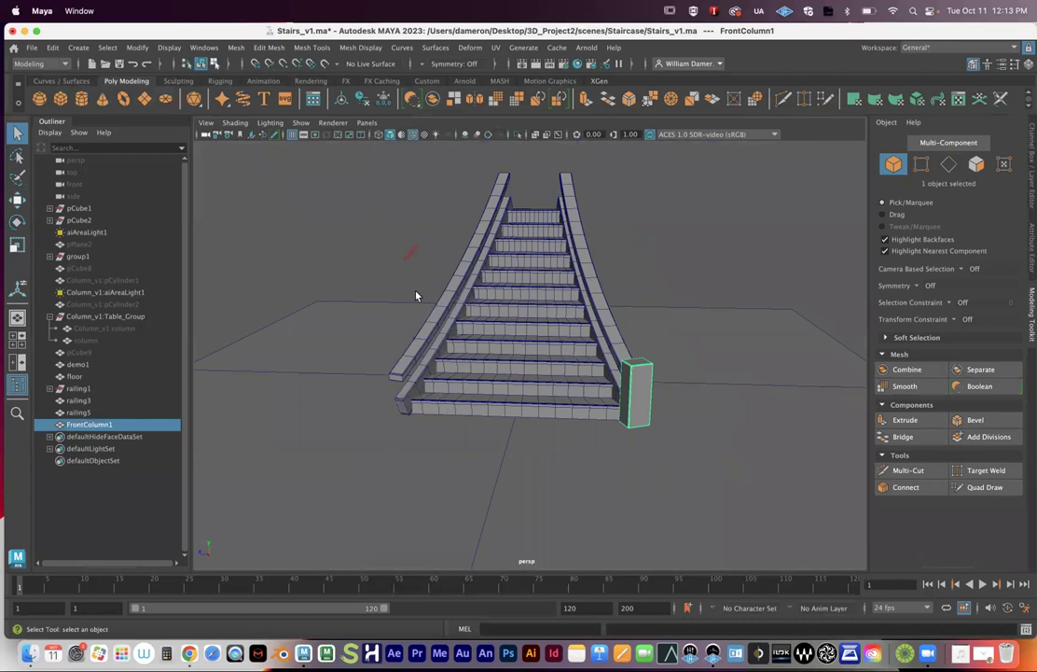
left_click(587, 272)
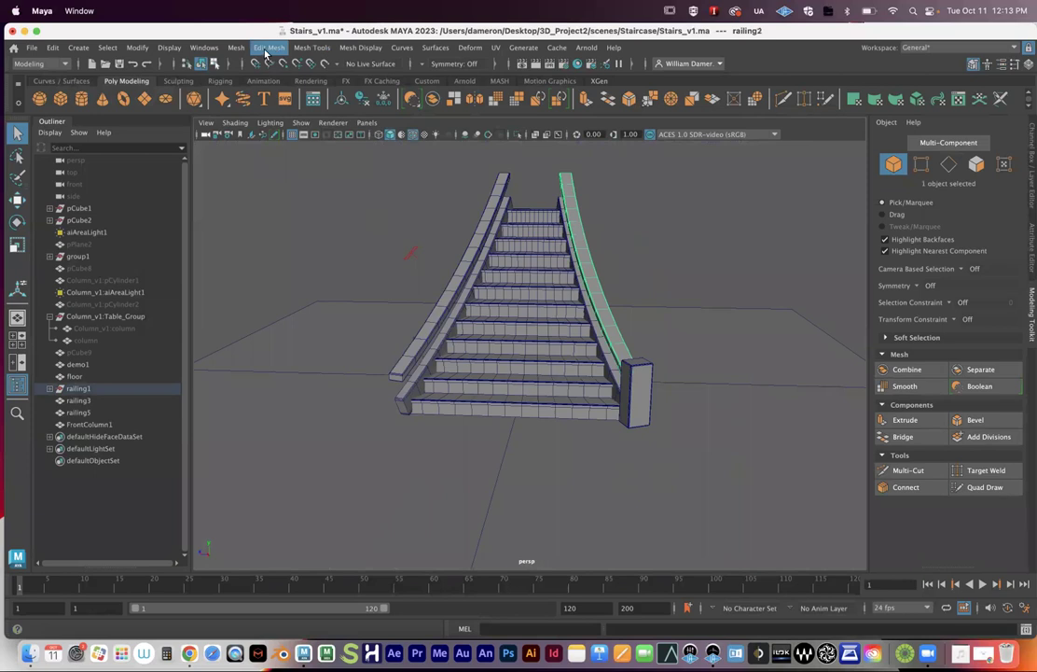
left_click(236, 48)
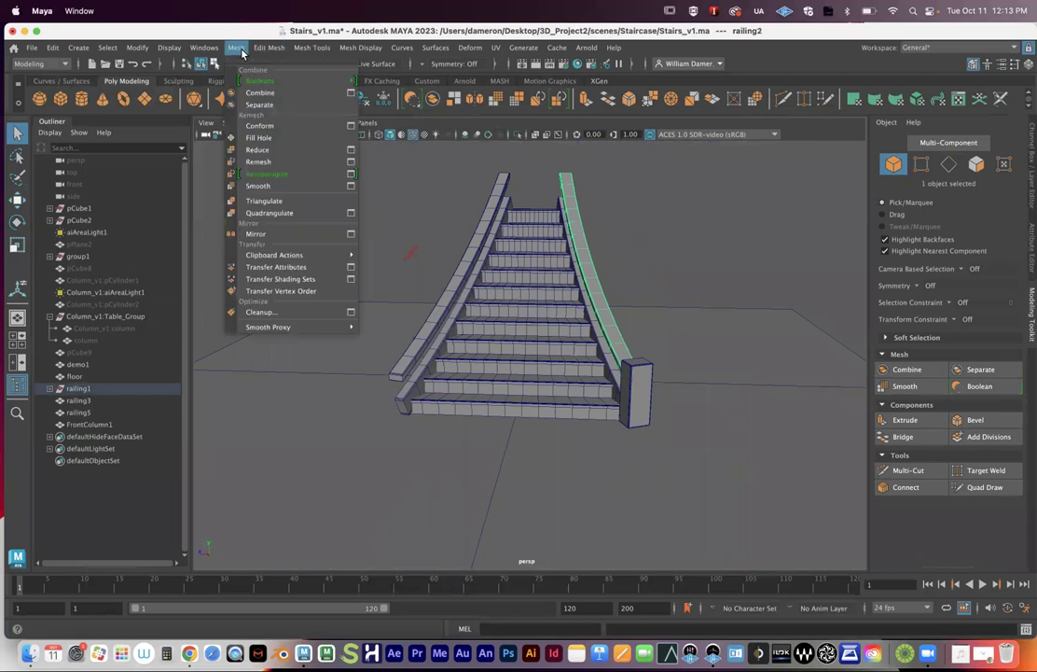
left_click(349, 234)
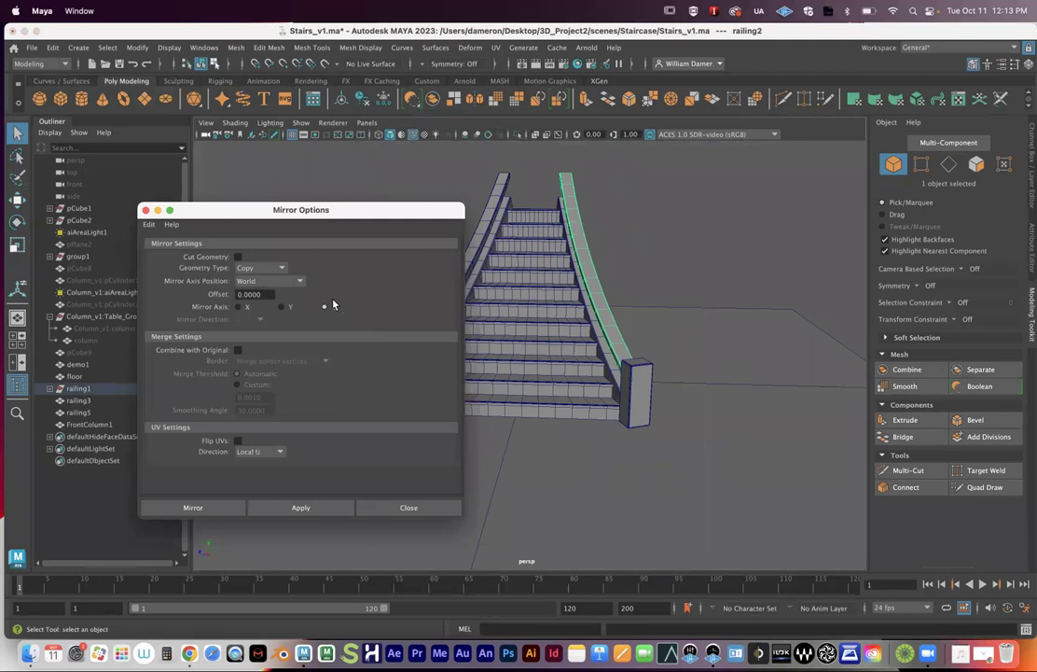
left_click(387, 509)
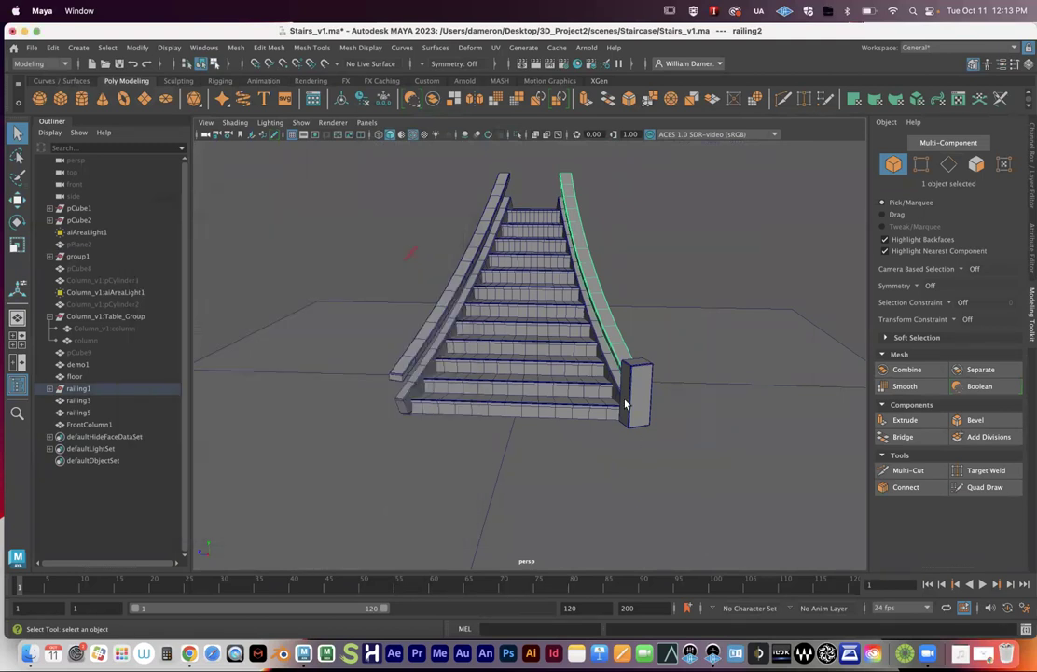
Select FrontColumn1 and save the scene
left_click(627, 404)
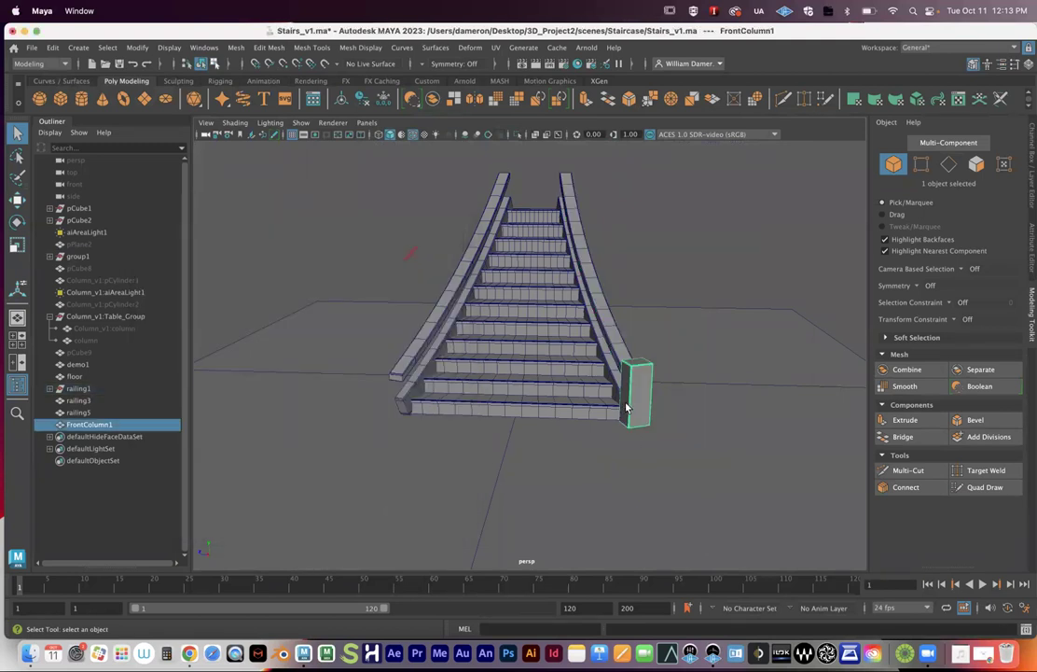
left_click(31, 47)
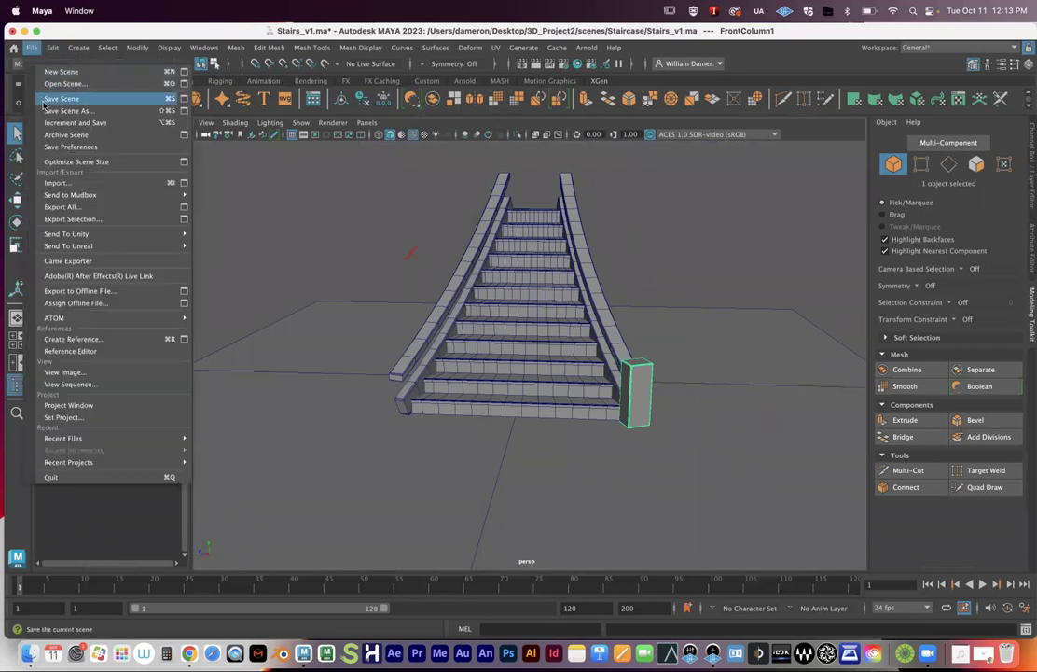
left_click(61, 98)
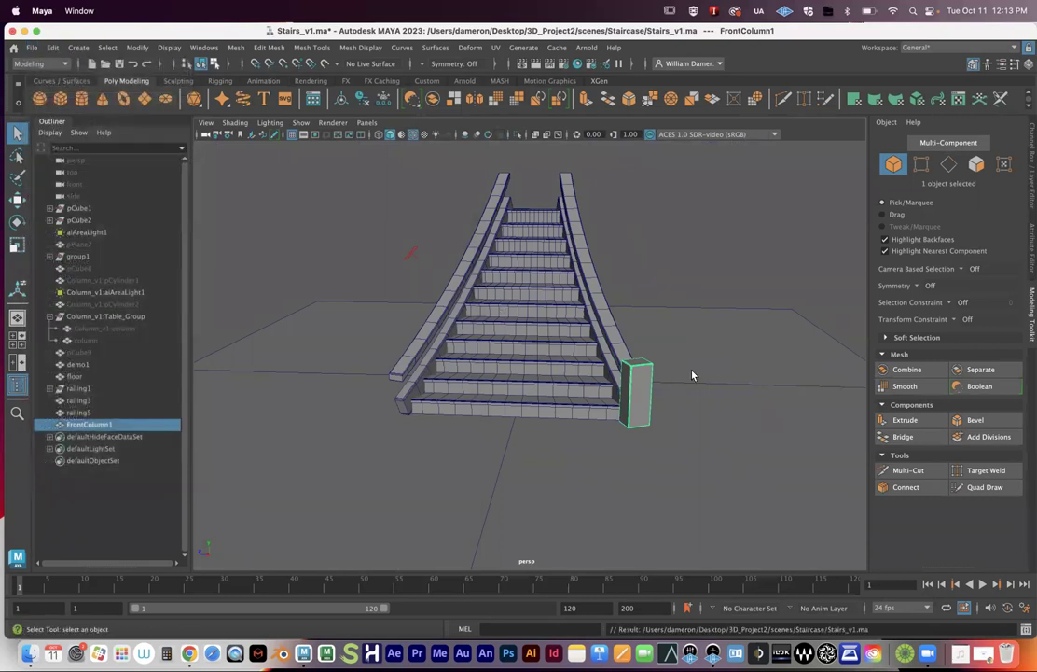
Mirror FrontColumn1 across the world Z axis to the opposite railing, and clear the selection
left_click(473, 98)
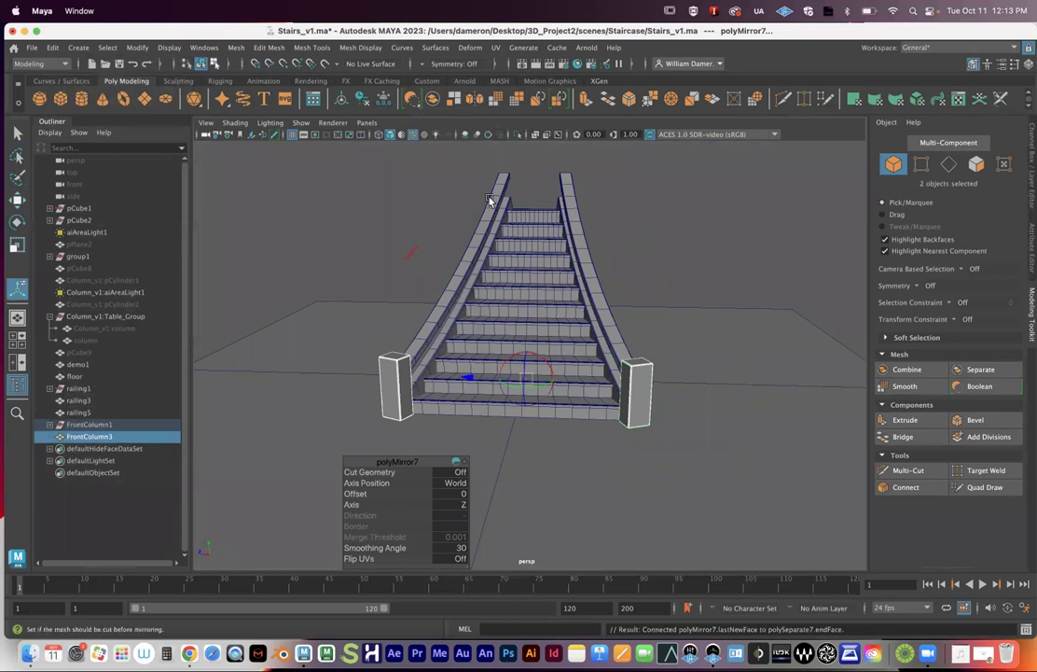
key("w")
middle_click_drag(578, 308, 568, 352, "alt")
right_click_drag(567, 351, 392, 339, "alt")
left_click_drag(392, 339, 347, 343, "alt")
key("q")
left_click(658, 278)
Examine from several angles how both front columns meet the railings and the foot of the staircase
left_click_drag(653, 335, 548, 352, "alt")
right_click_drag(549, 351, 587, 381, "alt")
left_click_drag(587, 381, 657, 411, "alt")
middle_click_drag(531, 422, 619, 394, "alt")
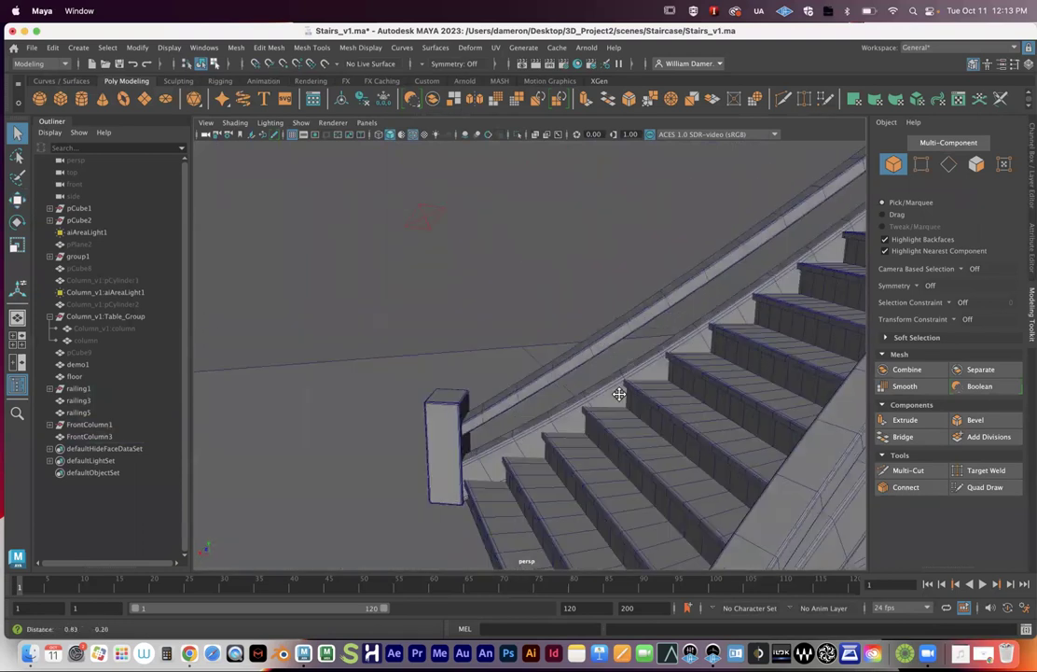
left_click_drag(679, 317, 498, 410, "alt")
middle_click_drag(498, 410, 656, 440, "alt")
scroll(600, 416, "down", 4)
mouse_move(581, 423)
left_mouse_down("alt")
mouse_move(558, 417)
mouse_move(583, 417)
left_mouse_up("alt")
middle_click_drag(597, 387, 599, 415, "alt")
scroll(599, 415, "down", 4)
left_click_drag(598, 415, 503, 416, "alt")
scroll(624, 429, "up", 4)
left_click_drag(624, 429, 687, 338, "alt")
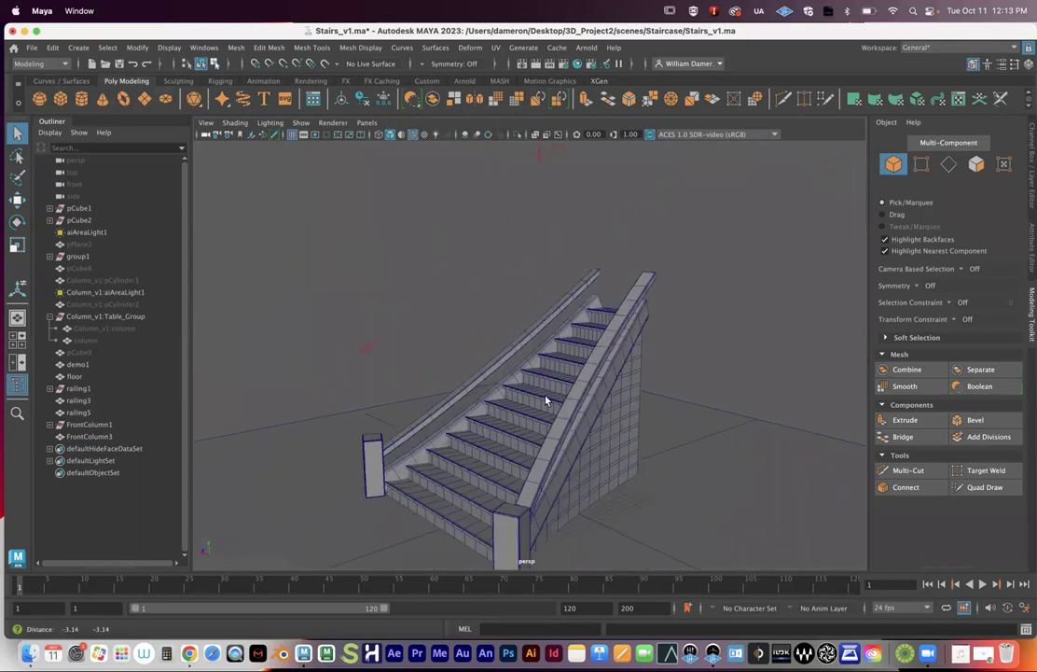
left_click_drag(546, 399, 485, 404, "alt")
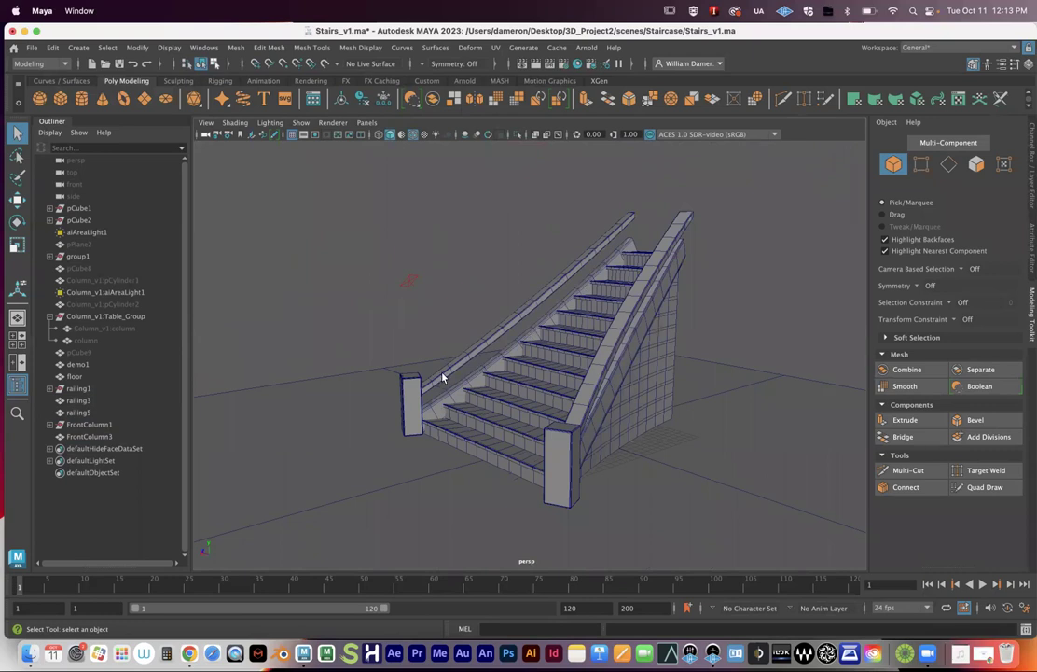
left_click_drag(611, 258, 512, 319, "alt")
left_click_drag(478, 411, 568, 400, "alt")
left_click_drag(537, 343, 623, 246, "alt")
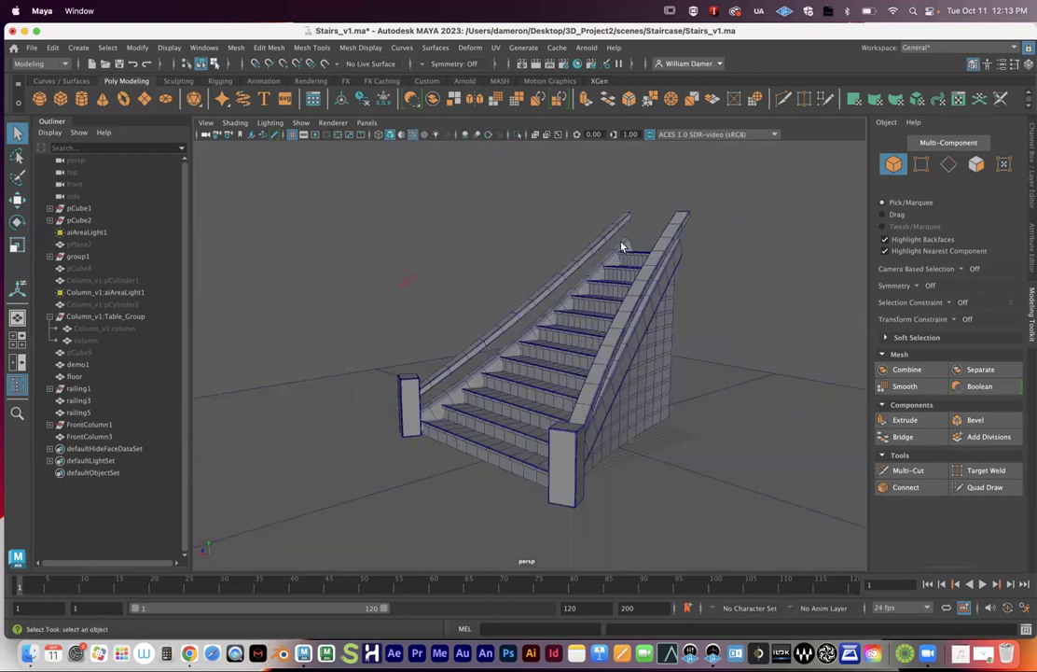
Frame the whole staircase in the perspective view and render it in the Arnold RenderView
key("w")
left_click_drag(447, 403, 481, 431, "alt")
right_click_drag(449, 398, 411, 398, "alt")
left_click_drag(469, 395, 446, 393, "alt")
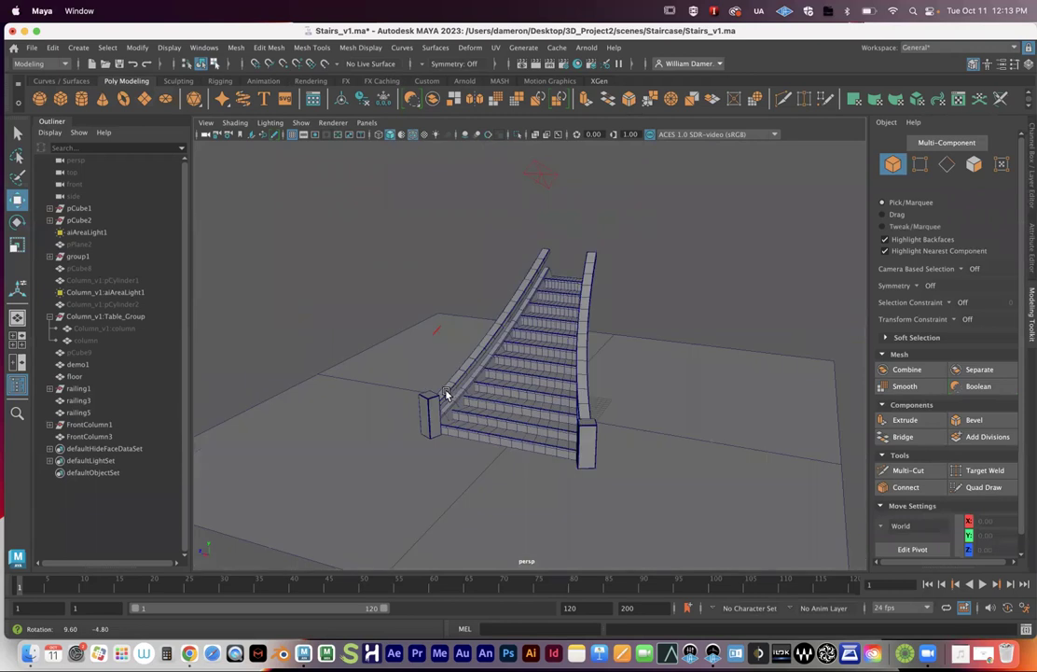
right_click_drag(447, 393, 525, 412, "alt")
left_click_drag(525, 412, 511, 410, "alt")
middle_click_drag(564, 379, 551, 392, "alt")
left_click_drag(551, 393, 445, 378, "alt")
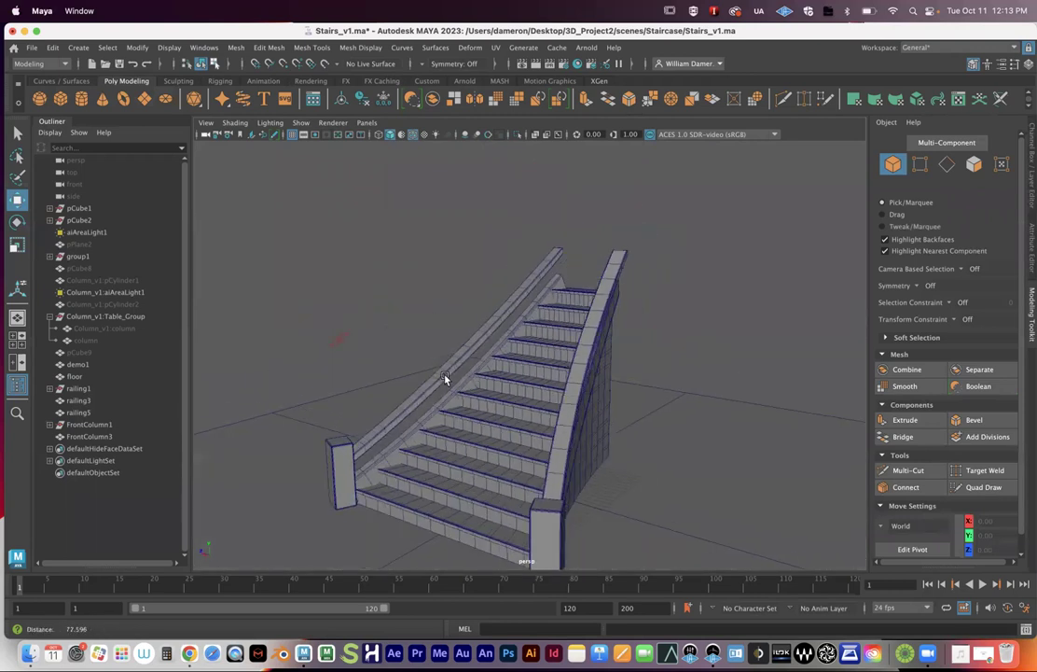
right_click_drag(464, 221, 386, 185, "alt")
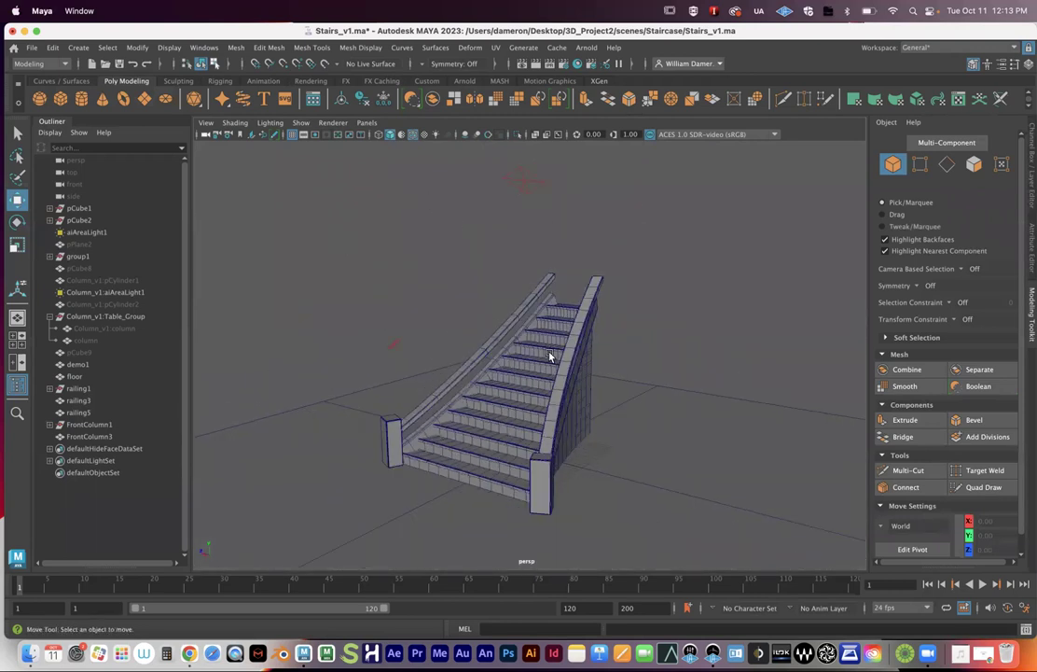
right_click_drag(550, 357, 541, 373, "alt")
left_click_drag(595, 340, 569, 337, "alt")
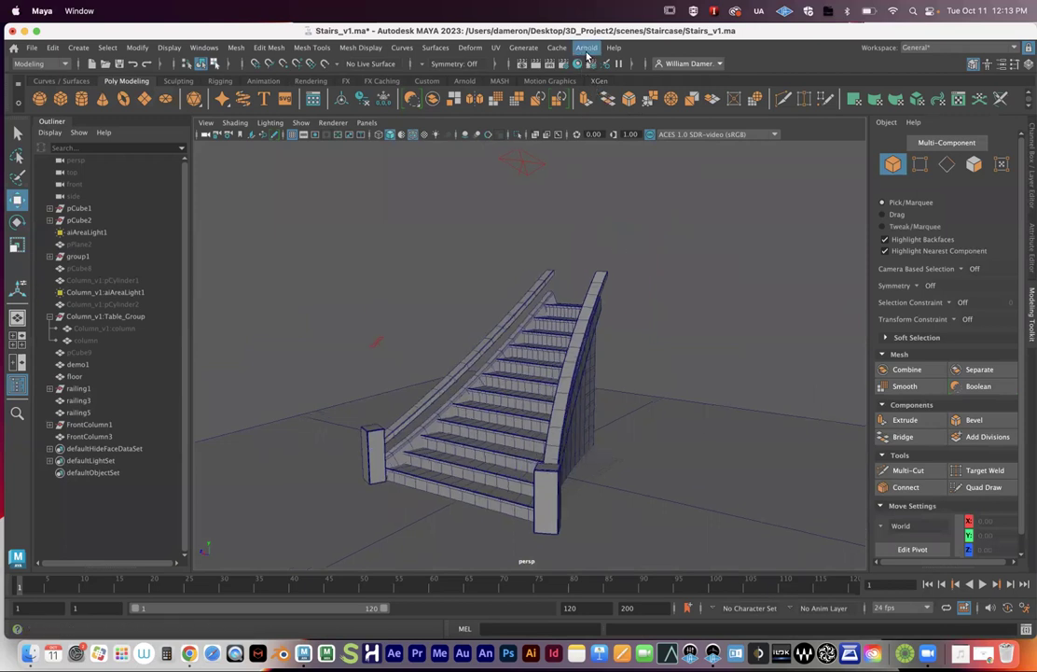
left_click(586, 47)
left_click(605, 84)
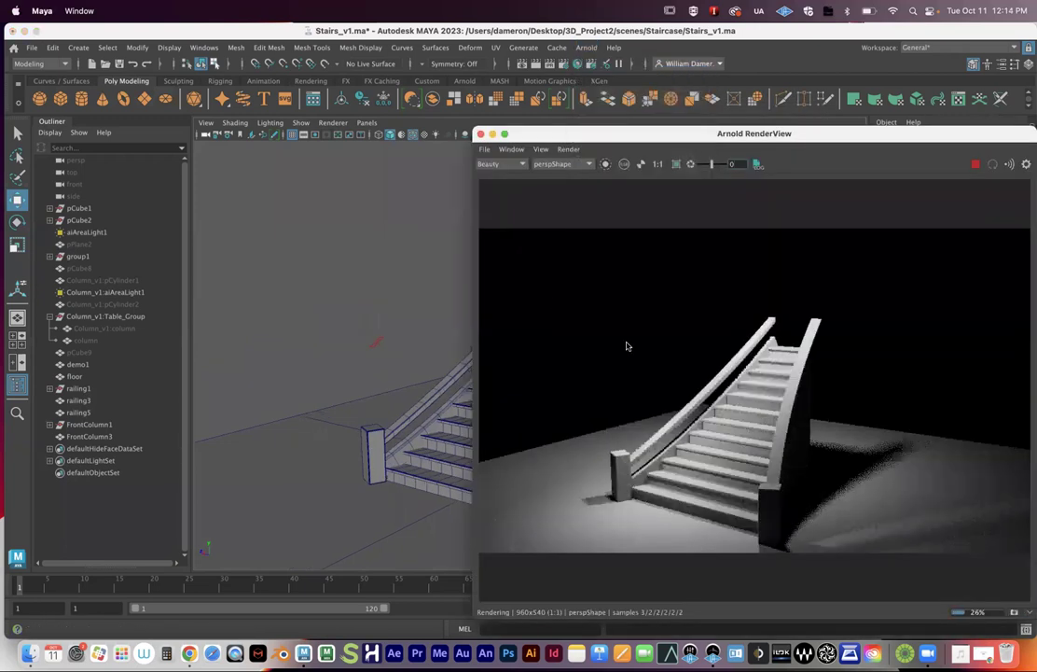
left_click_drag(621, 132, 541, 78)
Examine the front of the staircase closer up in the live render and select the mirrored column FrontColumn3
left_click_drag(353, 377, 327, 389, "alt")
left_click_drag(502, 81, 579, 81)
right_click_drag(347, 409, 403, 438, "alt")
left_click_drag(401, 438, 359, 425, "alt")
left_click(379, 417)
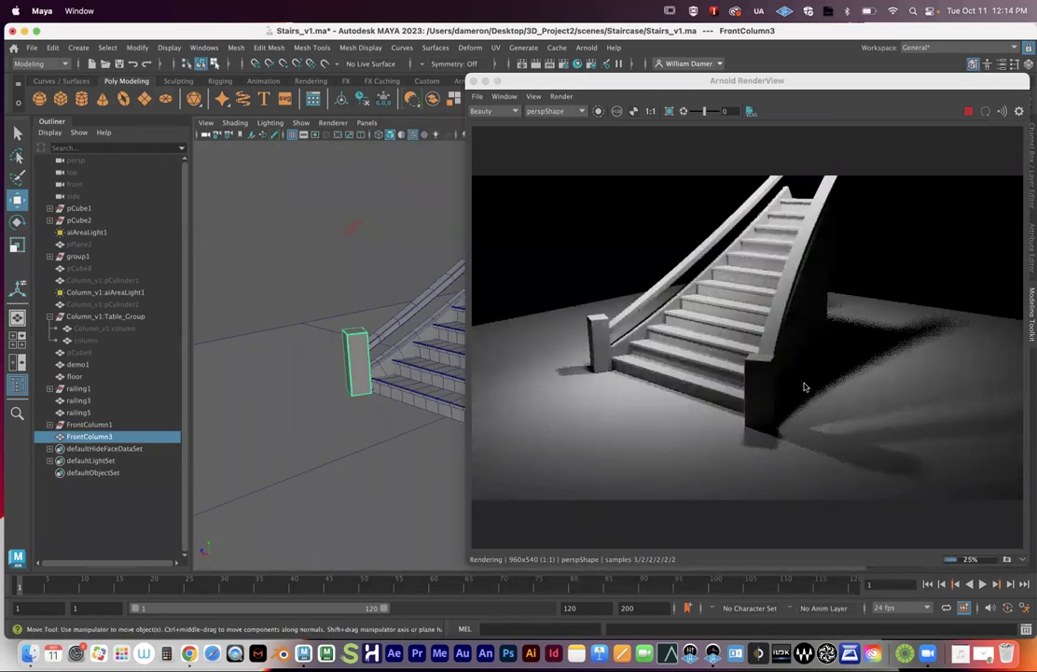
Examine the stair treads and front columns close up in the live render and select the lower side rail railing5
left_click_drag(396, 377, 419, 382, "alt")
scroll(298, 390, "up", 6)
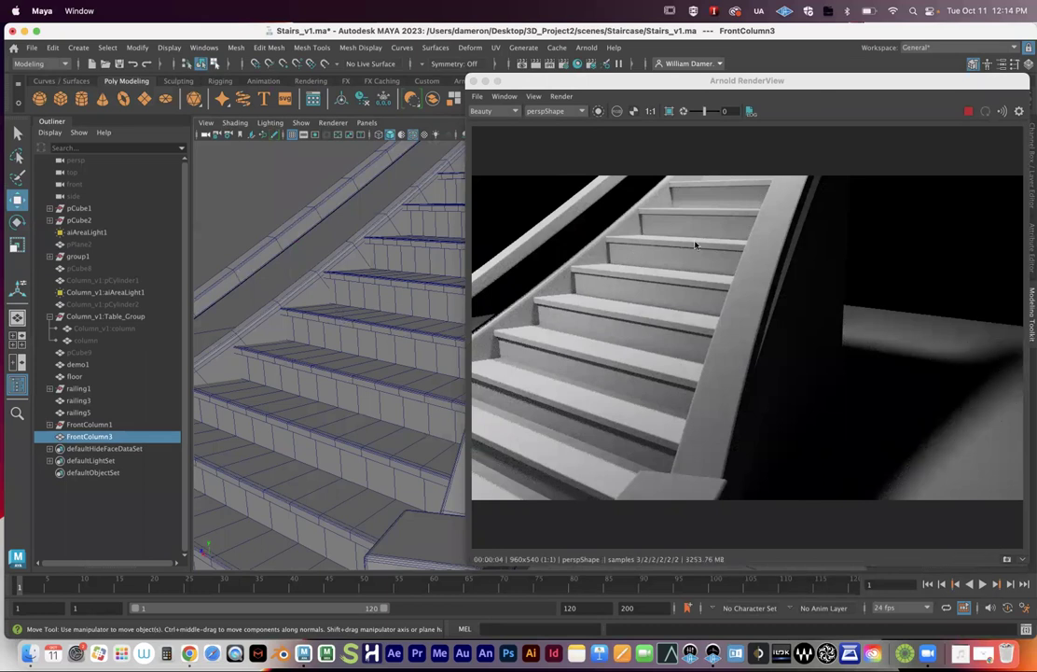
middle_click_drag(650, 324, 605, 333, "alt")
left_click_drag(743, 367, 602, 312, "alt")
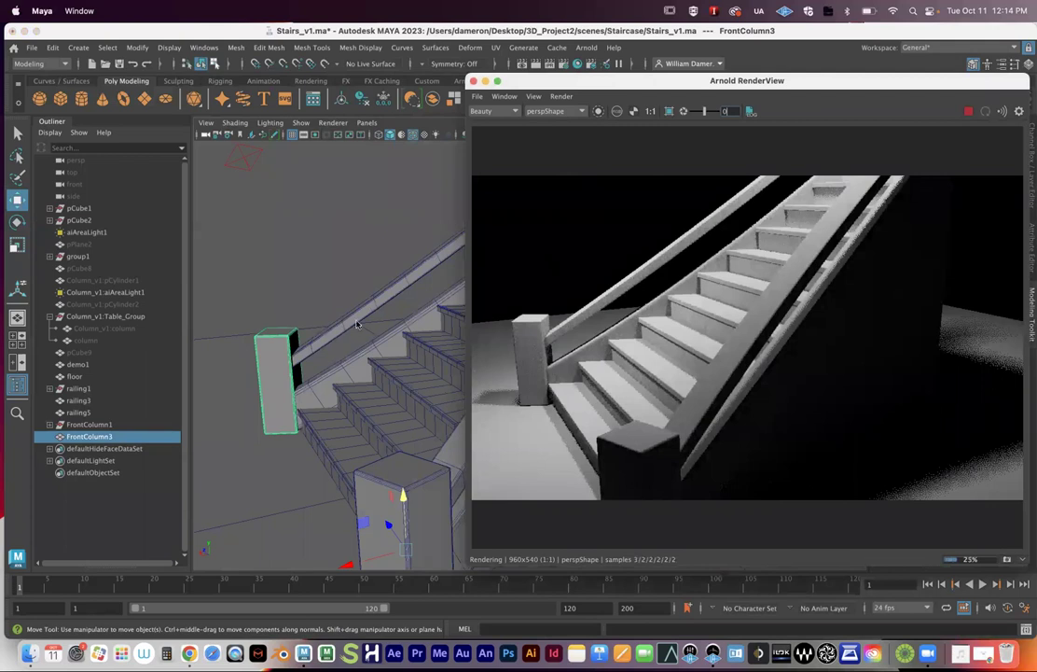
left_click(354, 319)
left_click(360, 357)
left_click_drag(359, 364, 327, 318, "alt")
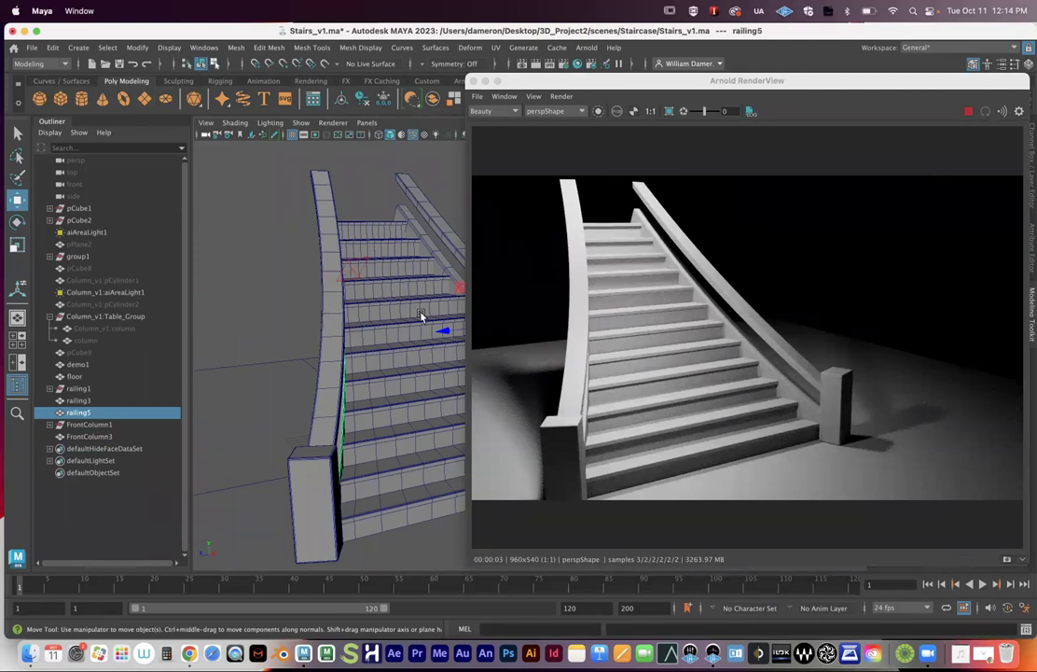
Inspect the gap between the handrail and lower side rail up close, and view the whole staircase in the live render
left_click_drag(759, 337, 743, 332, "alt")
right_click_drag(802, 345, 887, 358, "alt")
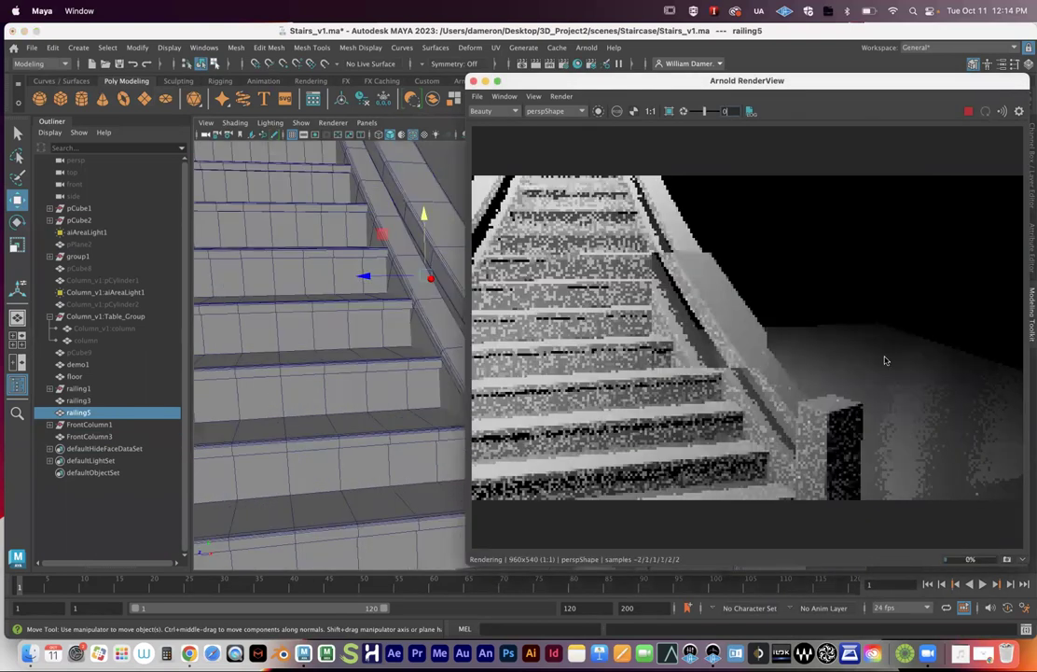
right_click_drag(721, 369, 710, 327, "alt")
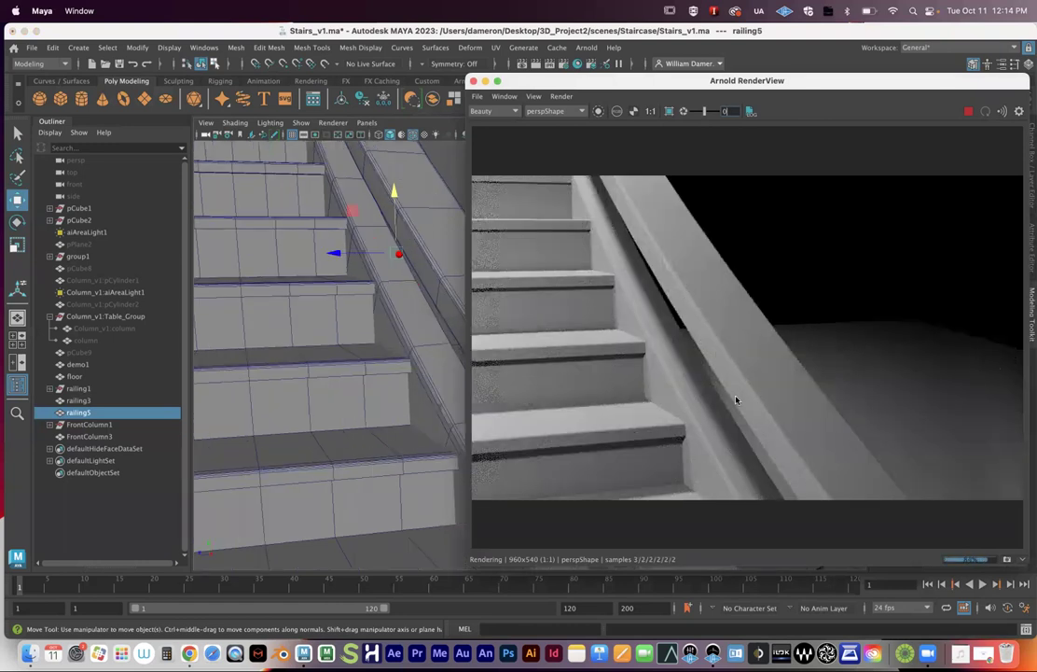
scroll(736, 394, "up", 3)
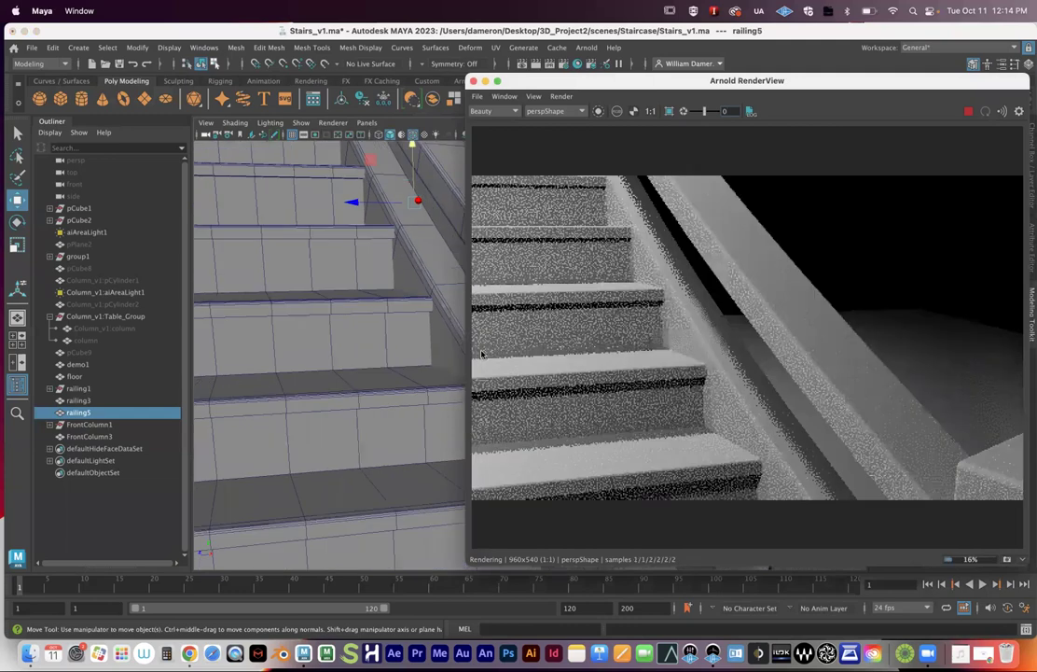
scroll(550, 345, "down", 5)
left_click_drag(701, 387, 675, 352, "alt")
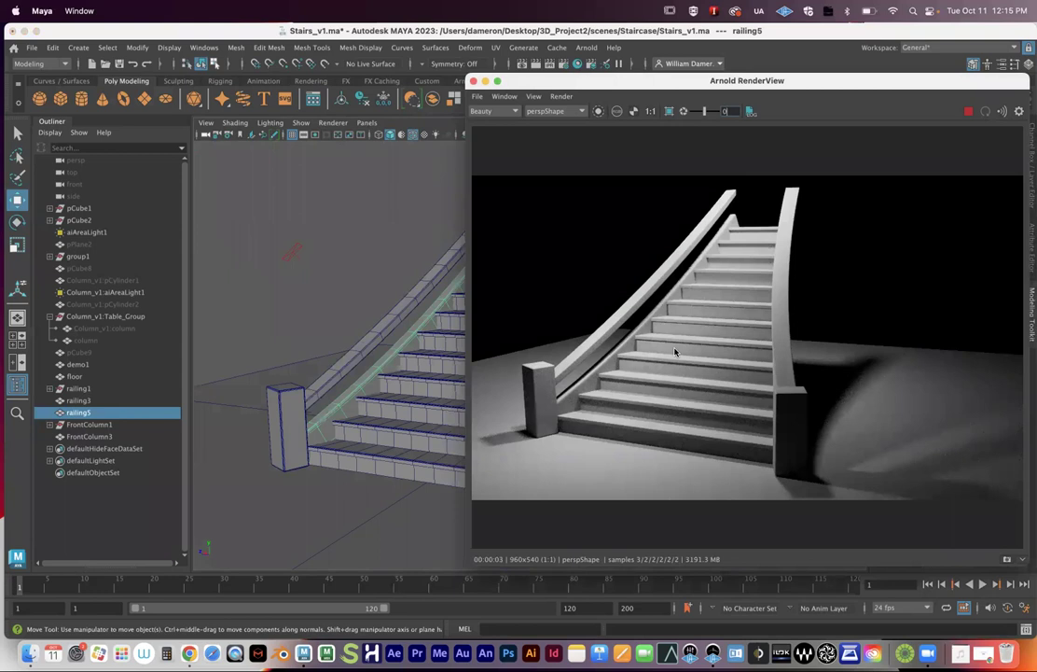
mouse_move(683, 357)
left_mouse_down("alt")
mouse_move(611, 308)
mouse_move(592, 321)
mouse_move(681, 373)
left_mouse_up("alt")
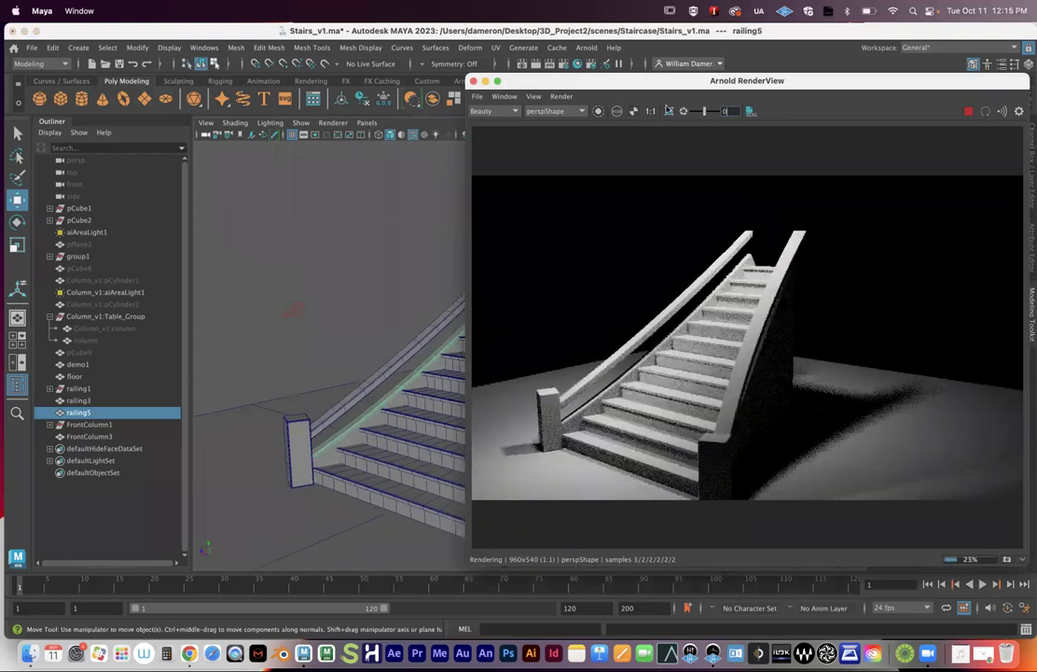
Move the Arnold RenderView window over the viewport and examine the rendered staircase from both front sides
left_click_drag(838, 97, 861, 86)
left_click_drag(617, 77, 457, 79)
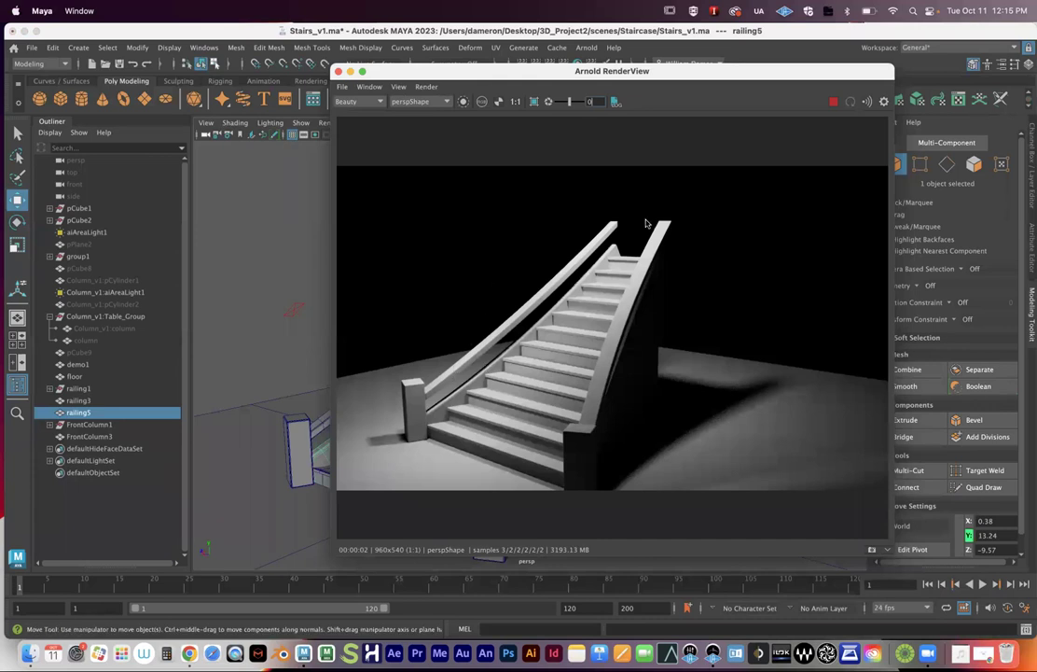
right_click_drag(638, 326, 606, 326, "alt")
left_click_drag(466, 317, 641, 310, "alt")
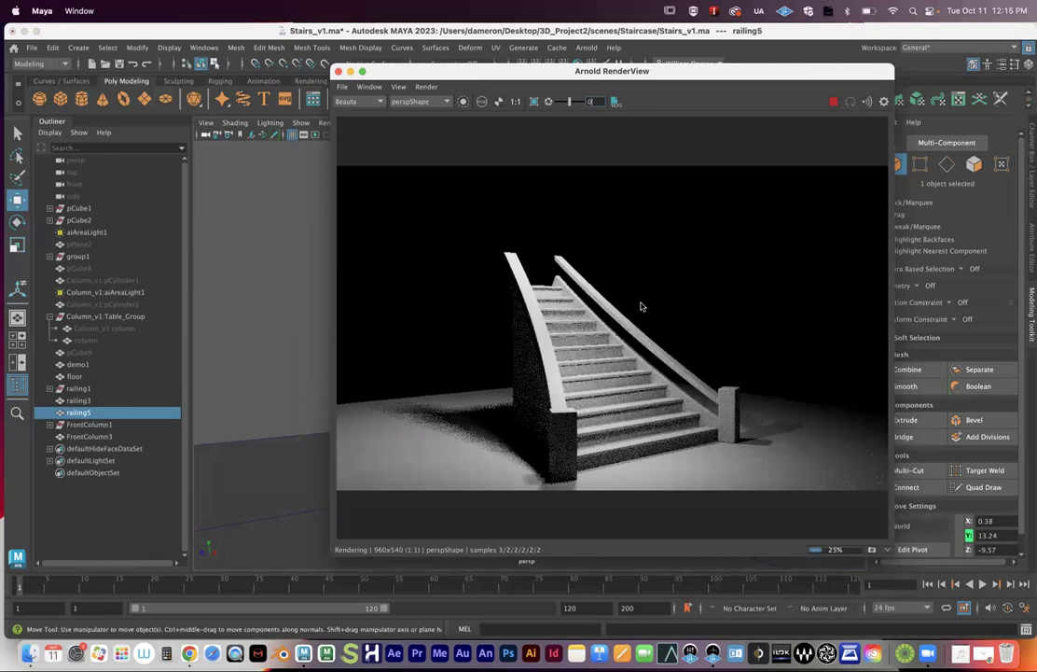